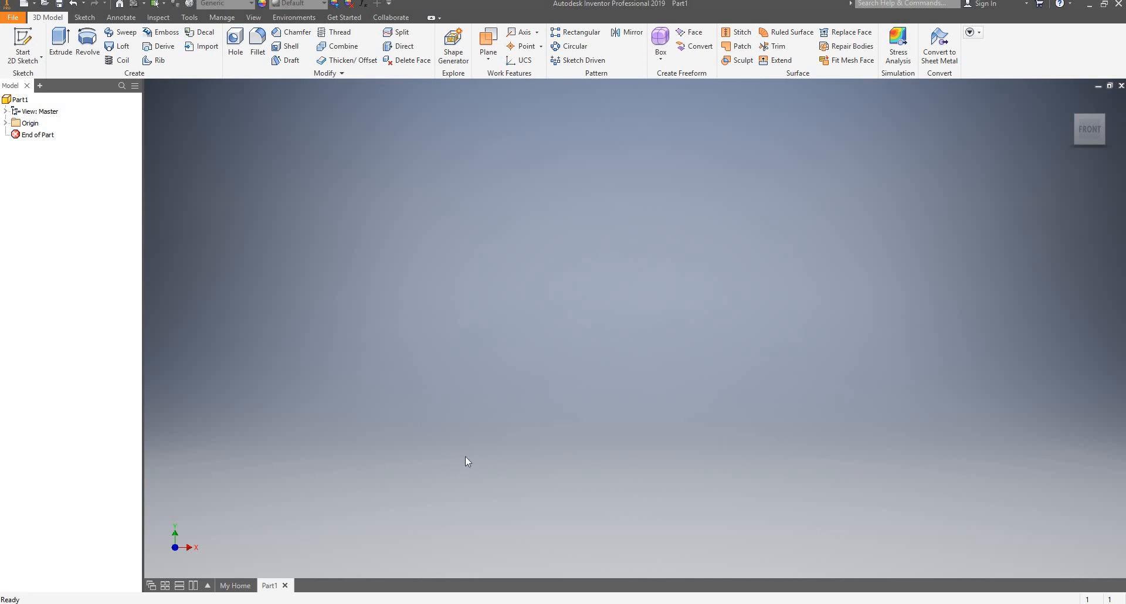
left_click(27, 7)
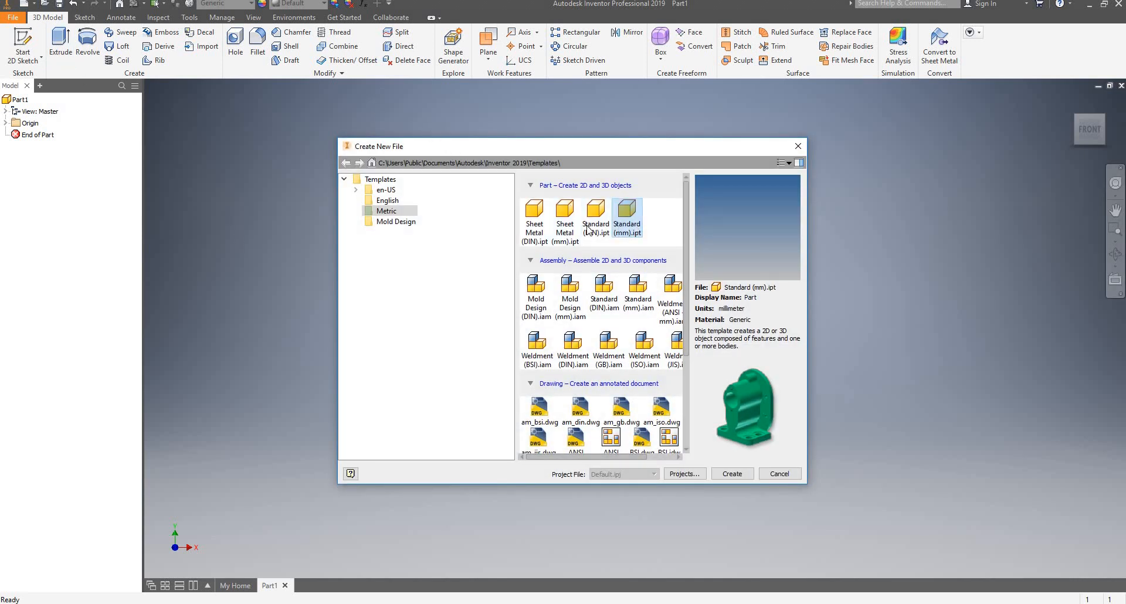
left_click(621, 217)
left_click(798, 146)
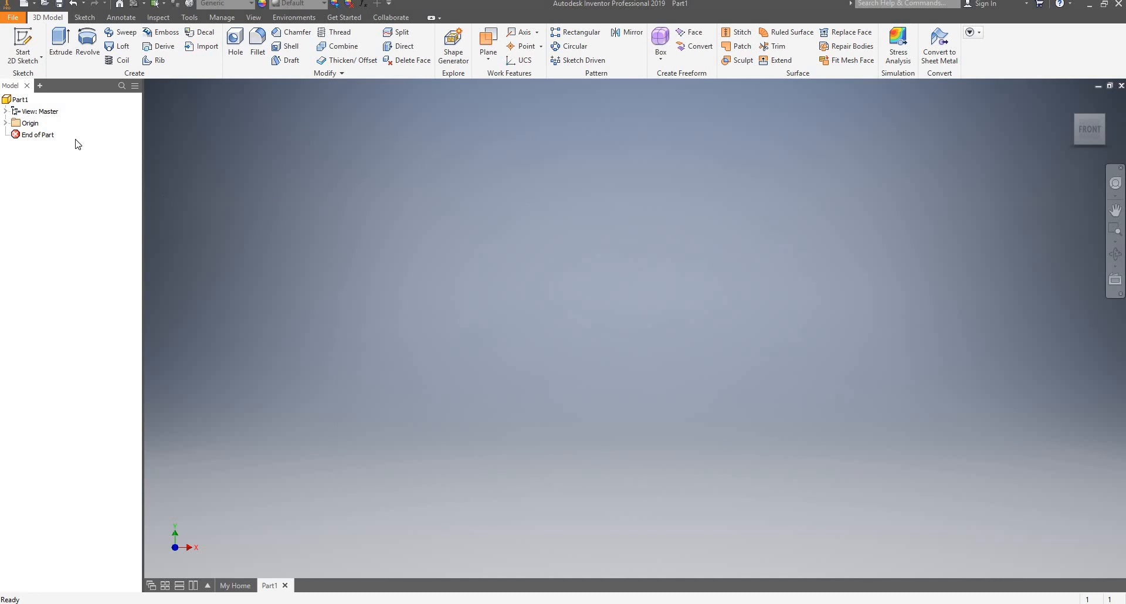
Start a 2D sketch on the XZ plane of the part.
left_click(5, 123)
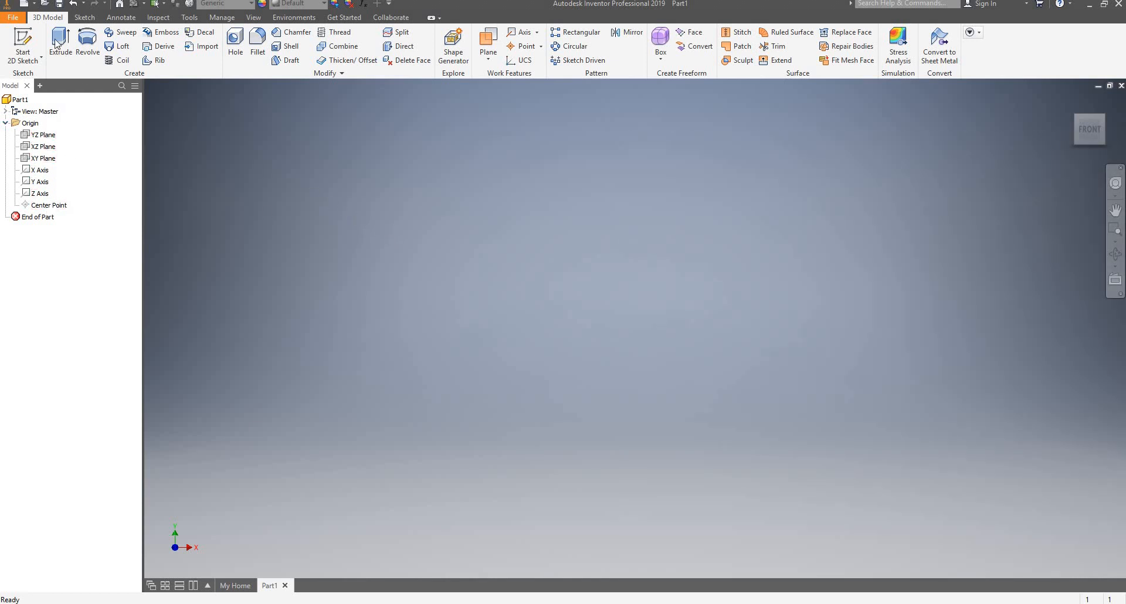
left_click(24, 39)
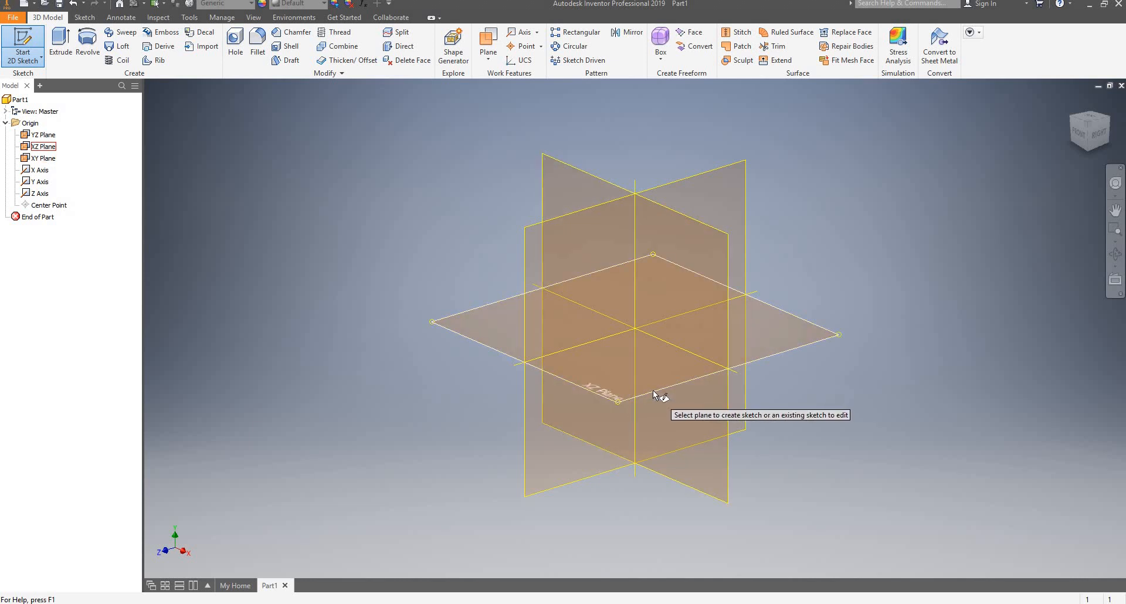
left_click(818, 345)
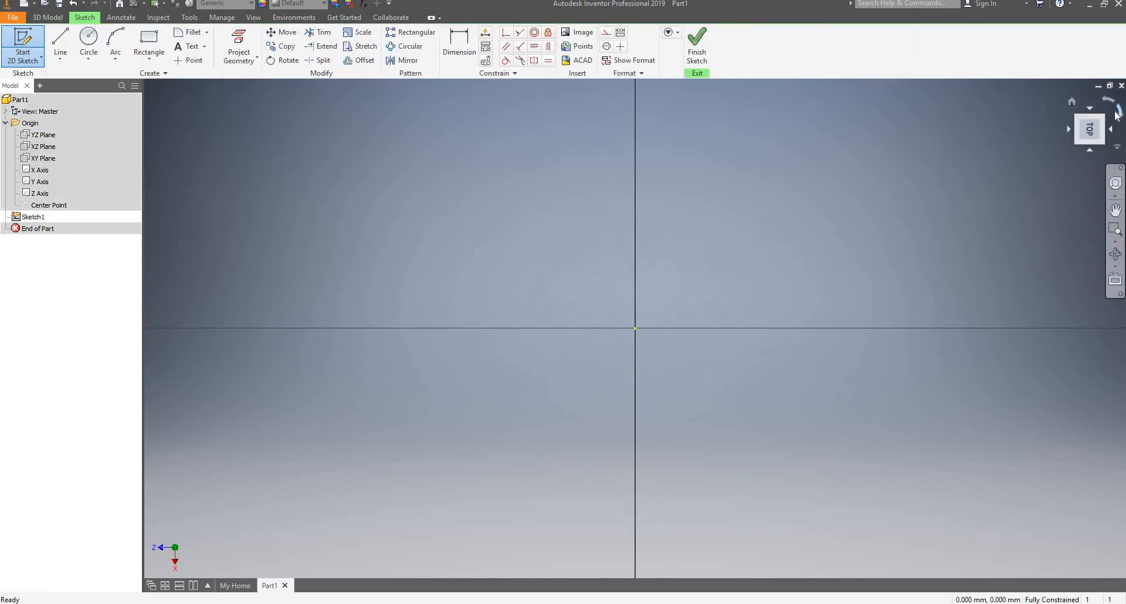
left_click(1116, 109)
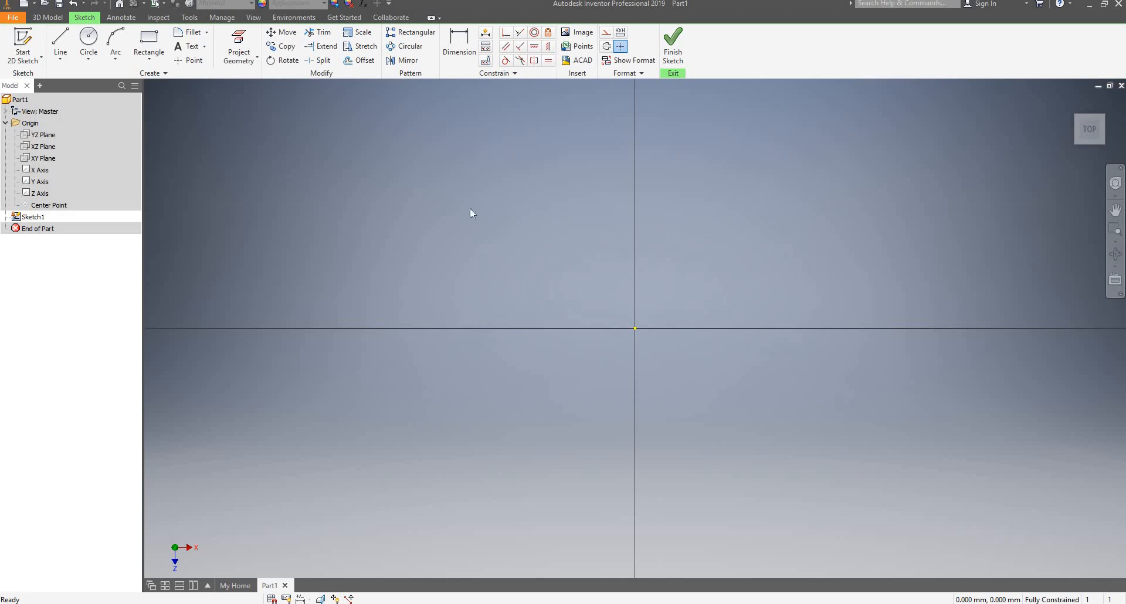
Add a numeric user parameter named Dia with a value of 81 mm.
left_click(363, 5)
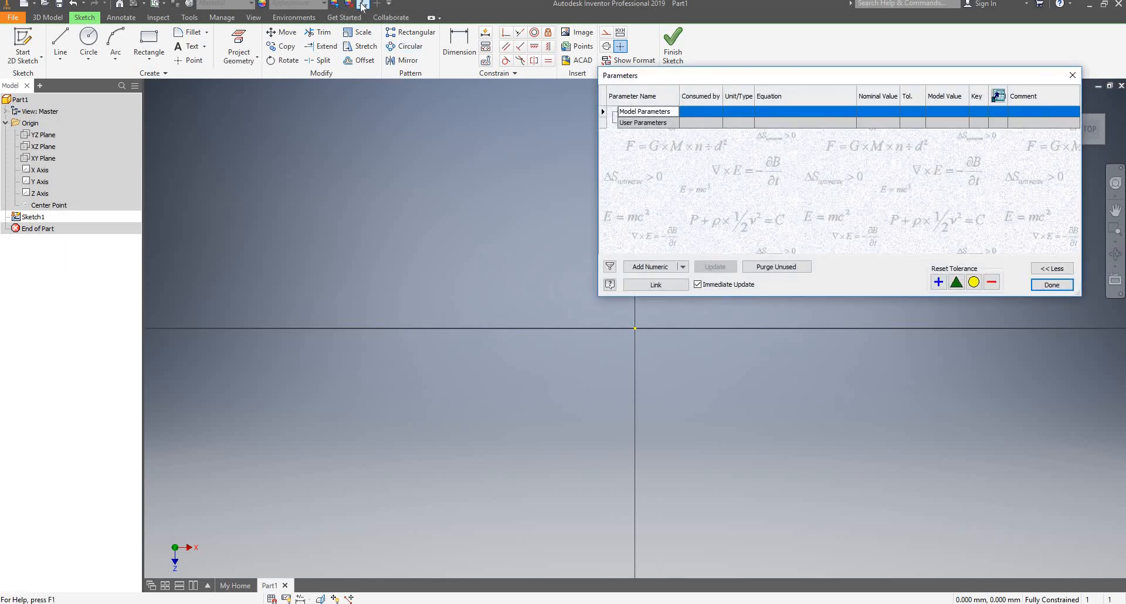
left_click(655, 270)
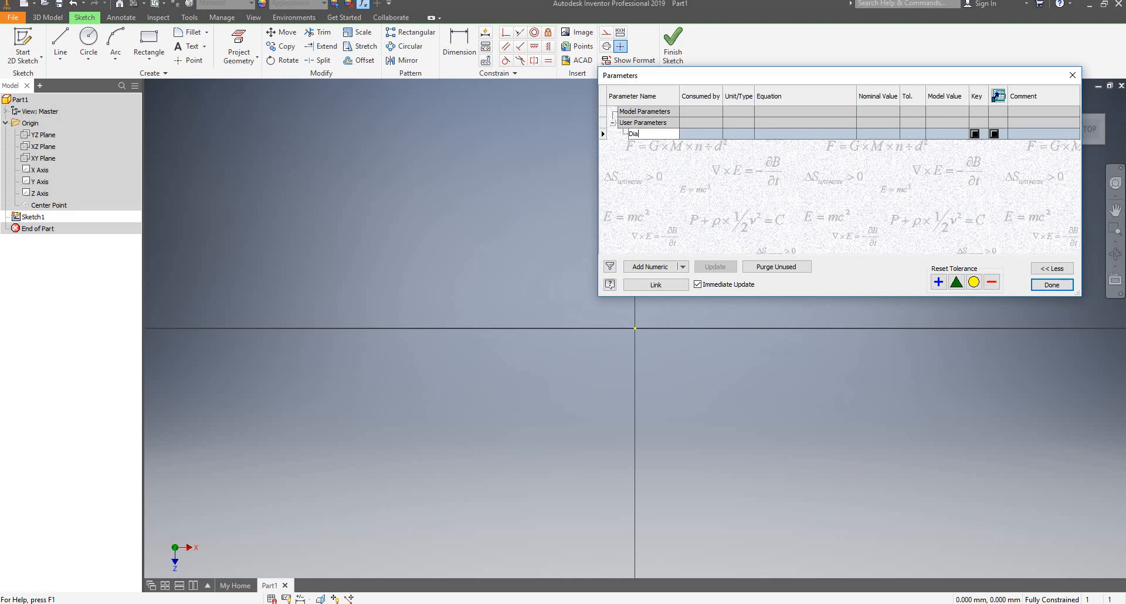
type("Dia")
left_click(788, 134)
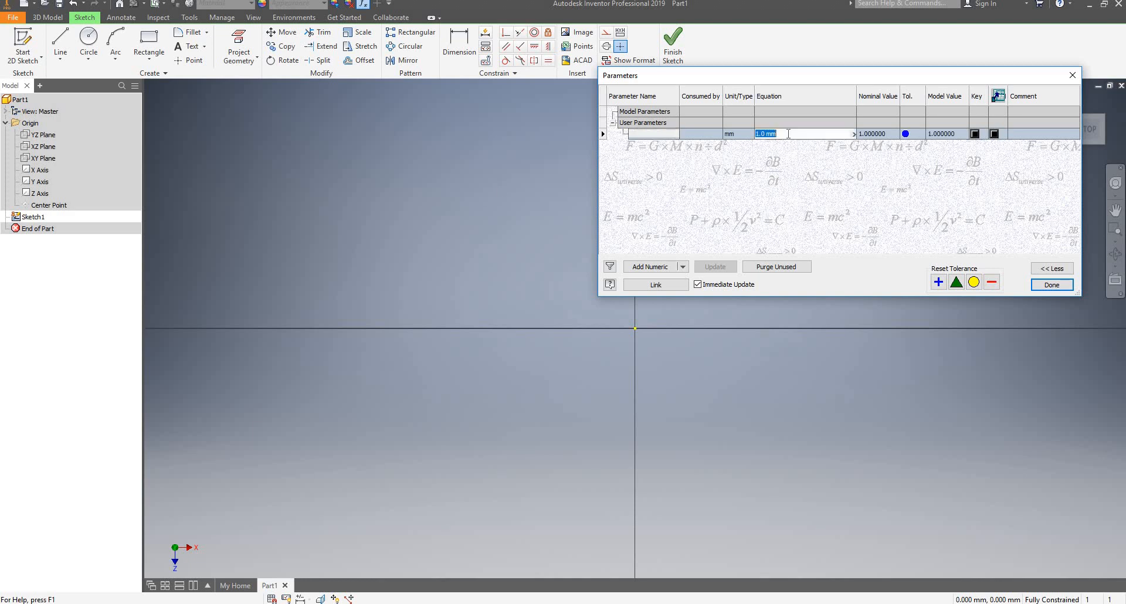
key("BackSpace")
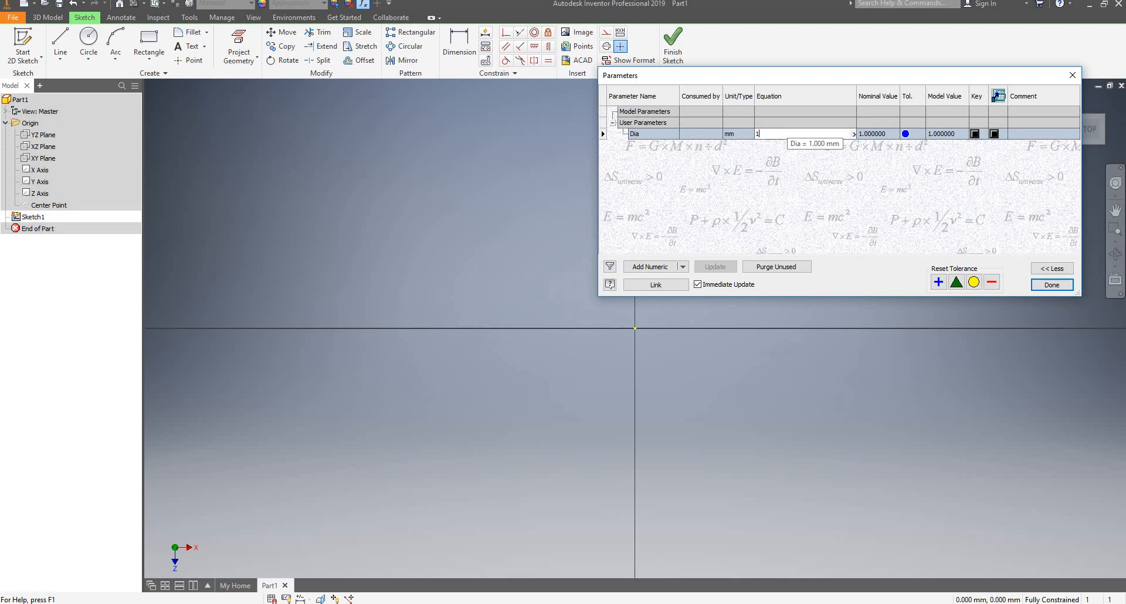
type("81")
key("Return")
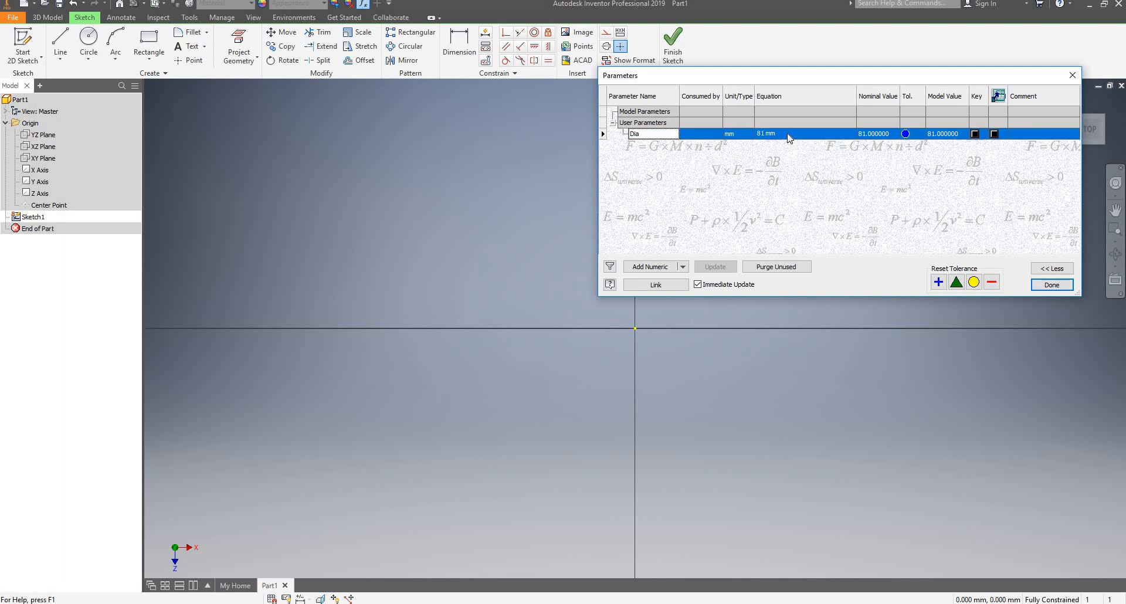
left_click(1051, 284)
Sketch a circle about 152 mm in diameter away from the origin and make its center coincident with the origin point.
left_click(88, 44)
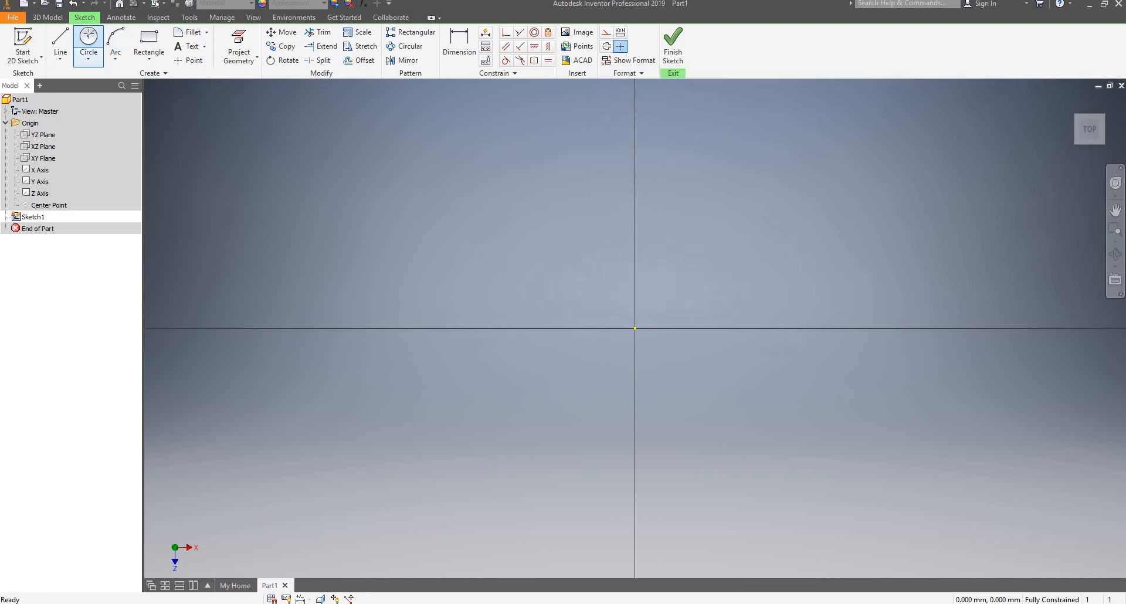
left_click(713, 245)
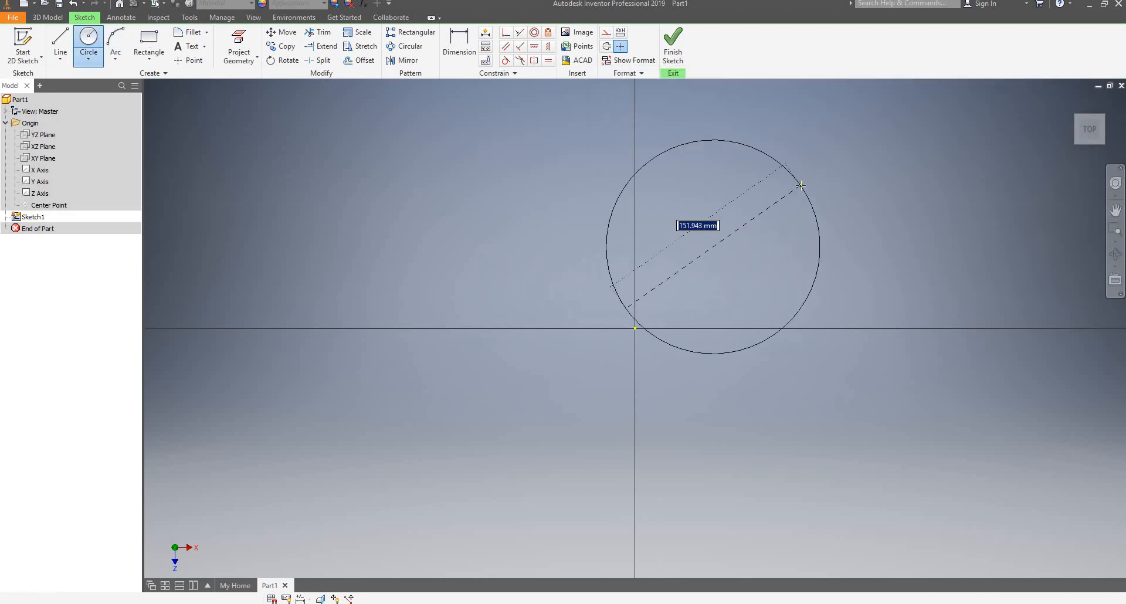
left_click(801, 186)
key("Escape")
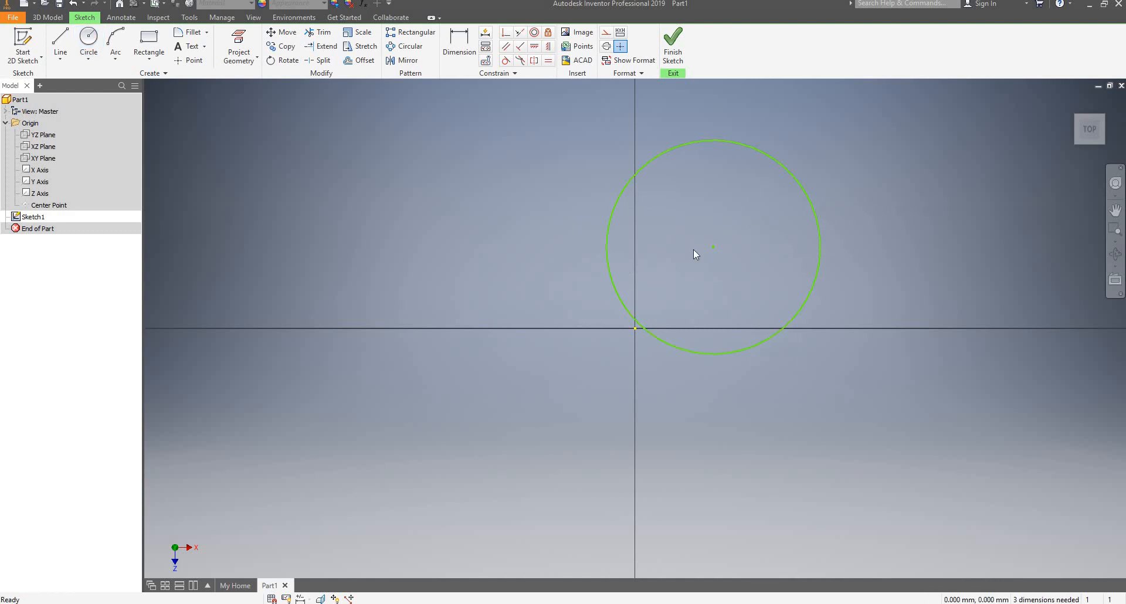
left_click(506, 36)
left_click(712, 247)
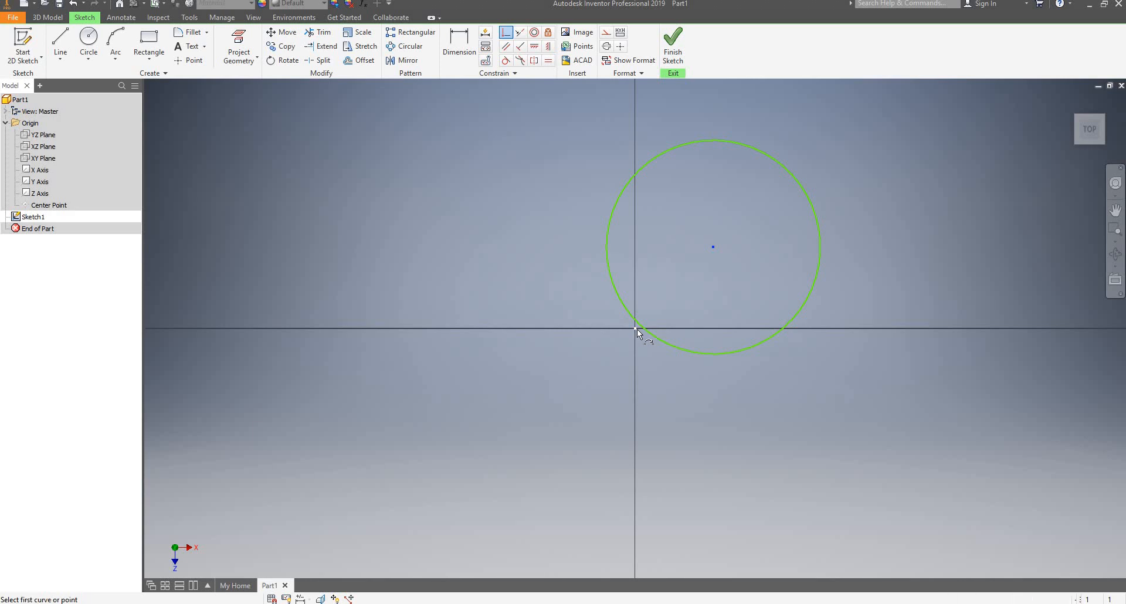
left_click(636, 328)
key("Escape")
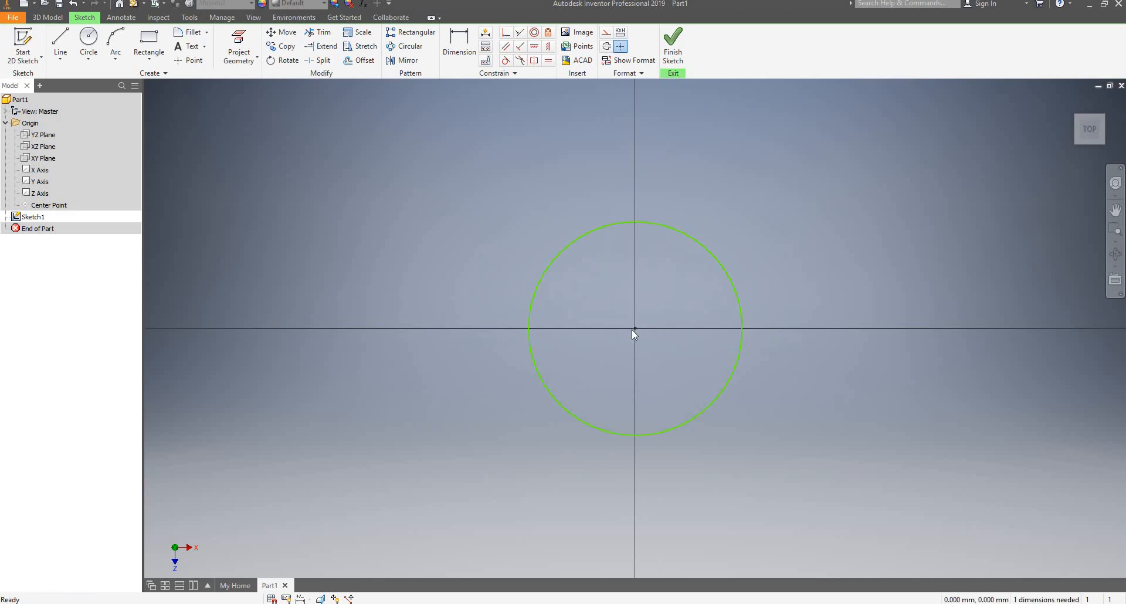
Test-resize the centered circle freehand, undo the change, and remove the circle from the sketch.
left_click_drag(635, 329, 670, 310)
mouse_move(730, 274)
left_mouse_down()
mouse_move(851, 192)
mouse_move(697, 258)
mouse_move(723, 254)
left_mouse_up()
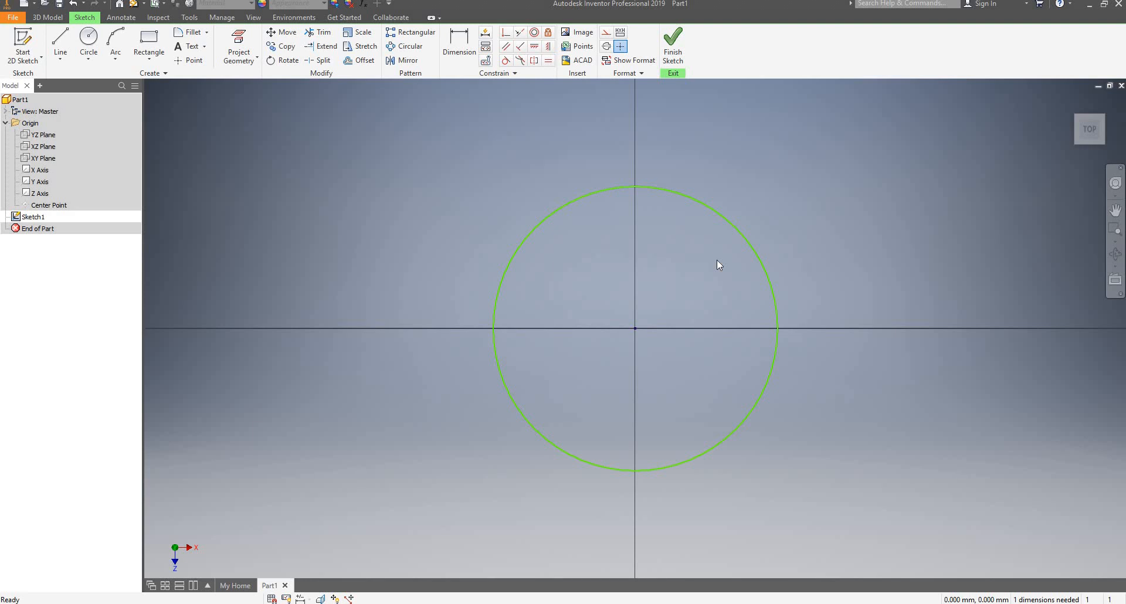
key("ctrl+z")
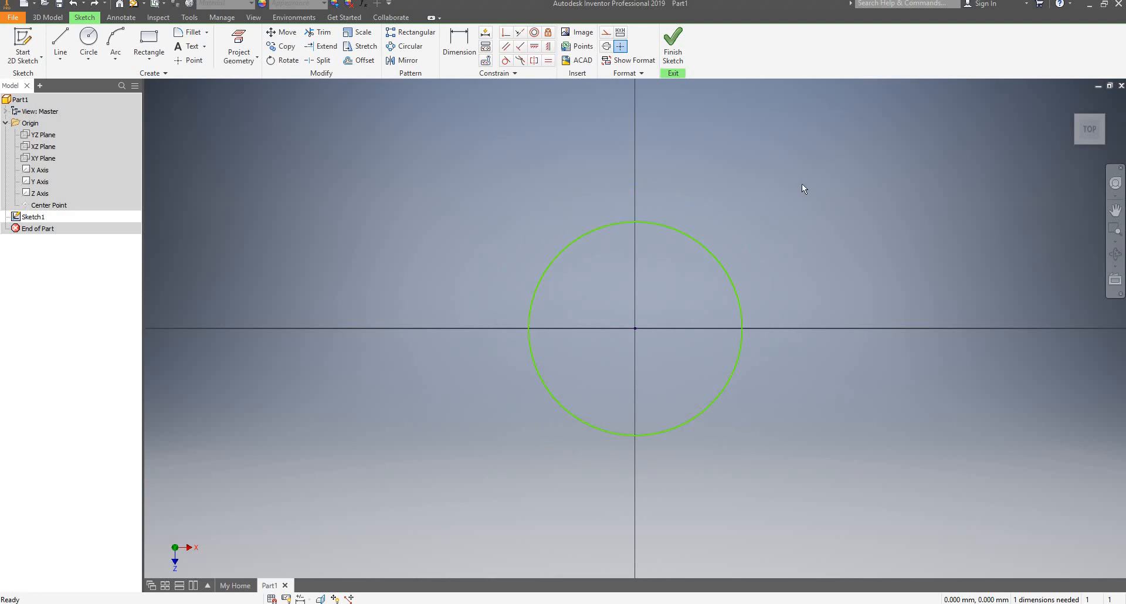
key("ctrl+z")
left_click_drag(819, 173, 721, 235)
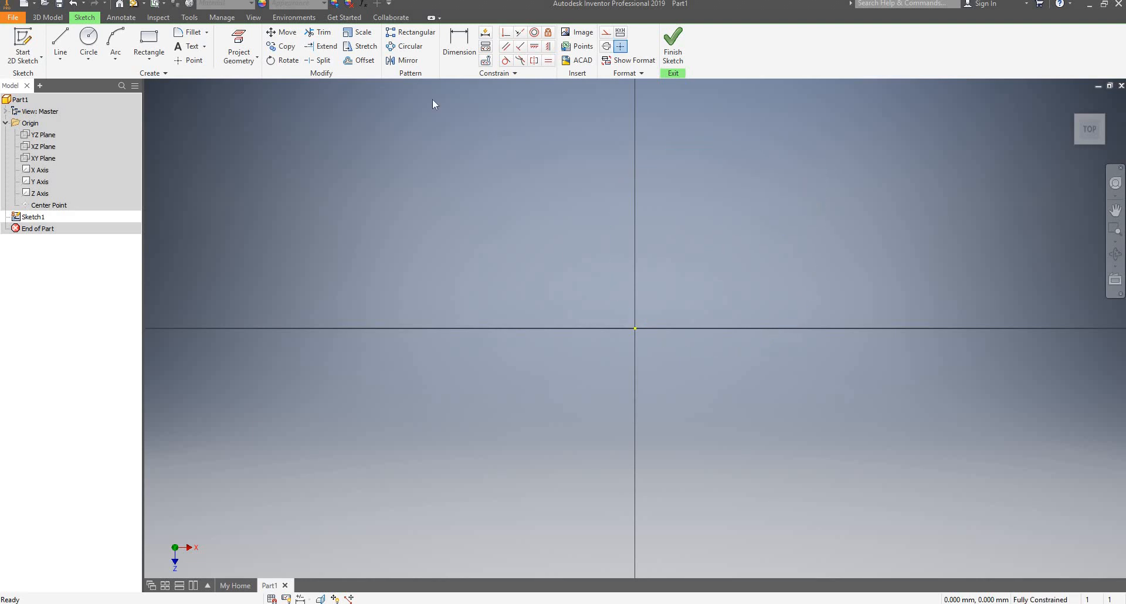
key("Delete")
Sketch a circle centered on the origin and resize it freehand to about 166 mm in diameter.
left_click(89, 44)
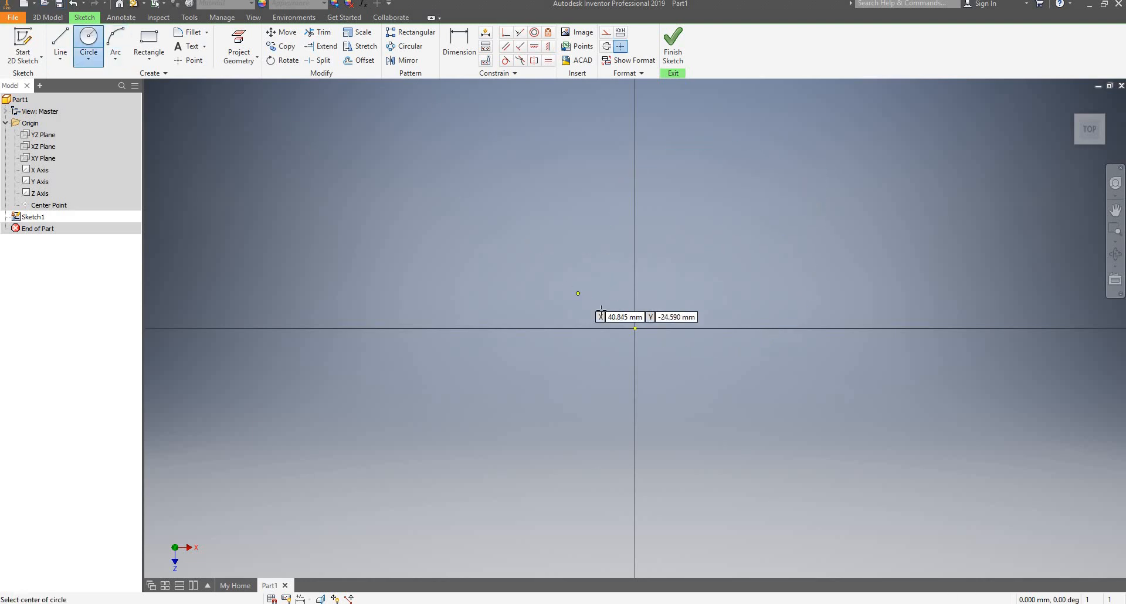
left_click(634, 328)
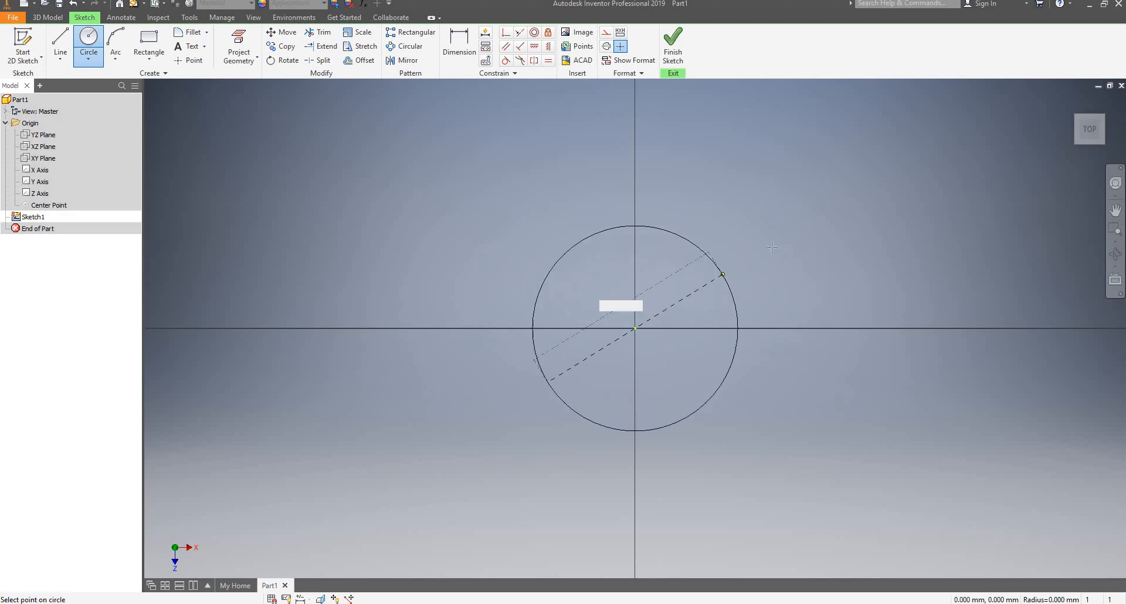
left_click(737, 254)
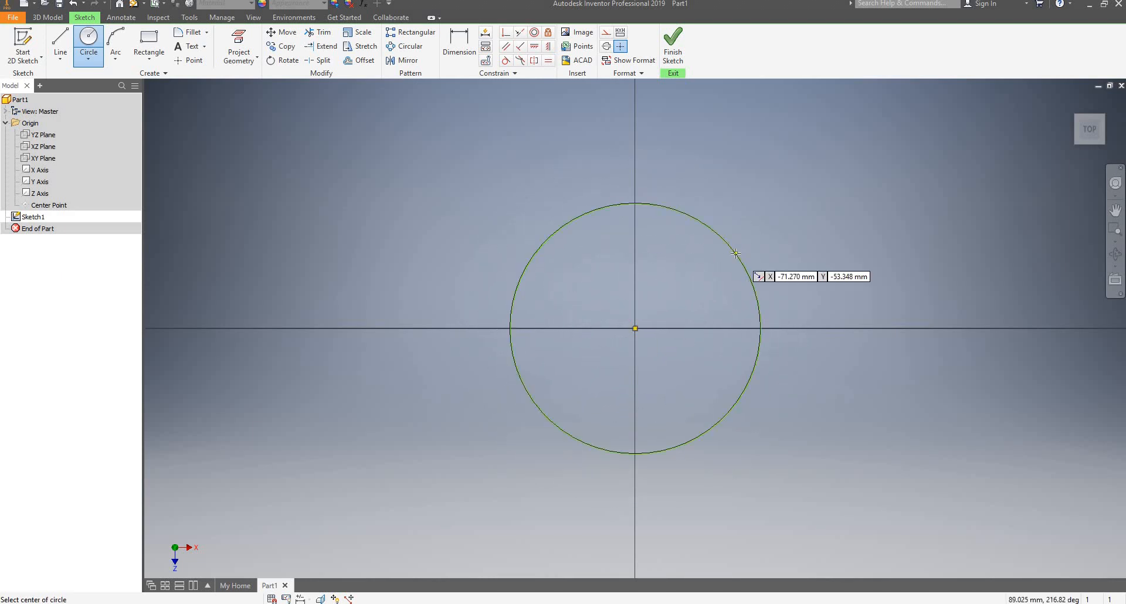
key("Escape")
mouse_move(739, 258)
left_mouse_down()
mouse_move(779, 233)
mouse_move(681, 280)
mouse_move(758, 256)
mouse_move(726, 278)
mouse_move(684, 291)
mouse_move(728, 260)
left_mouse_up()
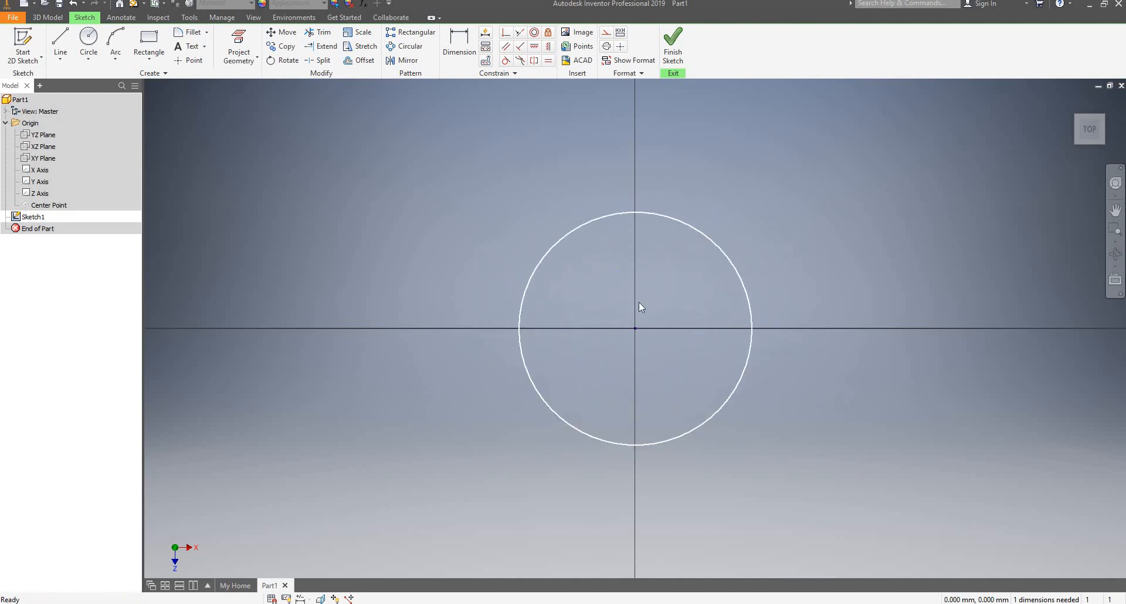
left_click_drag(665, 312, 654, 317)
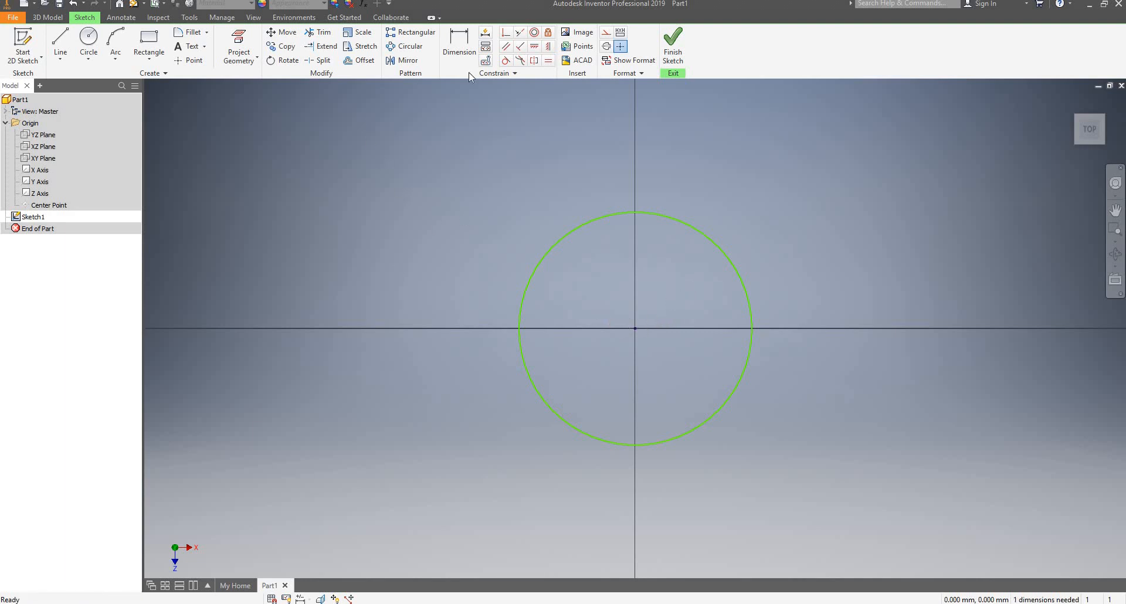
Dimension the circle's diameter with the expression =Dia and review the linked dimension in the Parameters table.
left_click(742, 270)
left_click(766, 227)
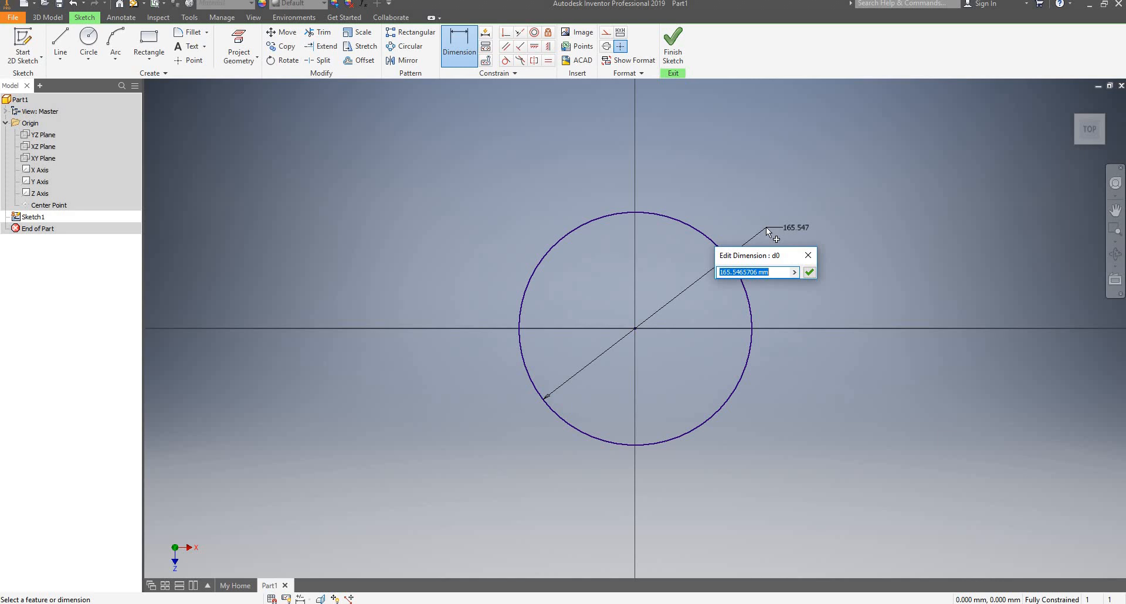
type("=Dia")
key("Return")
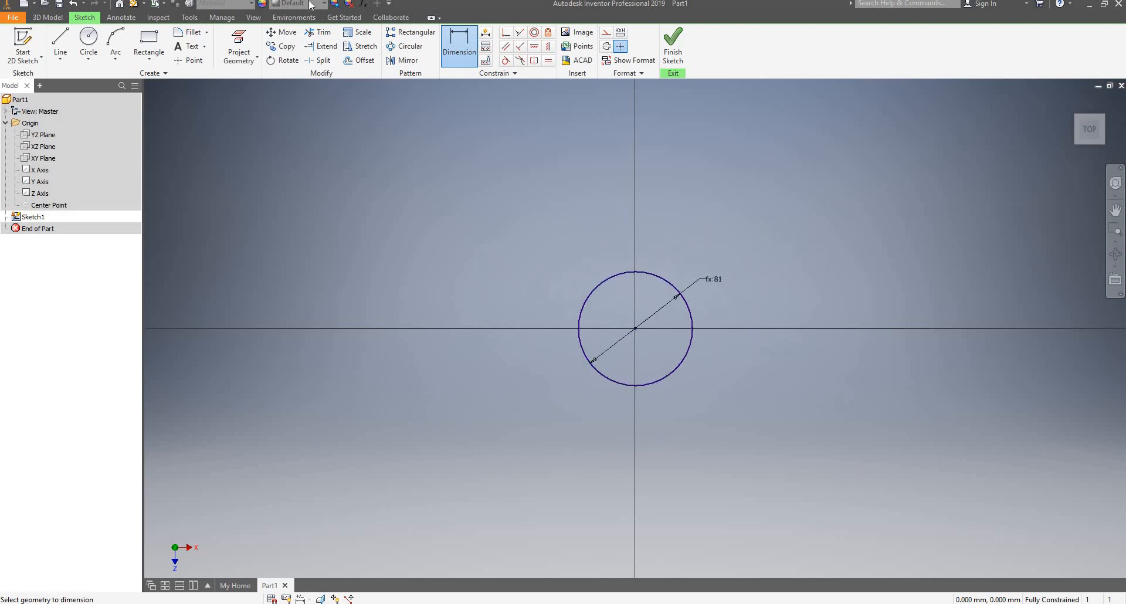
left_click(363, 4)
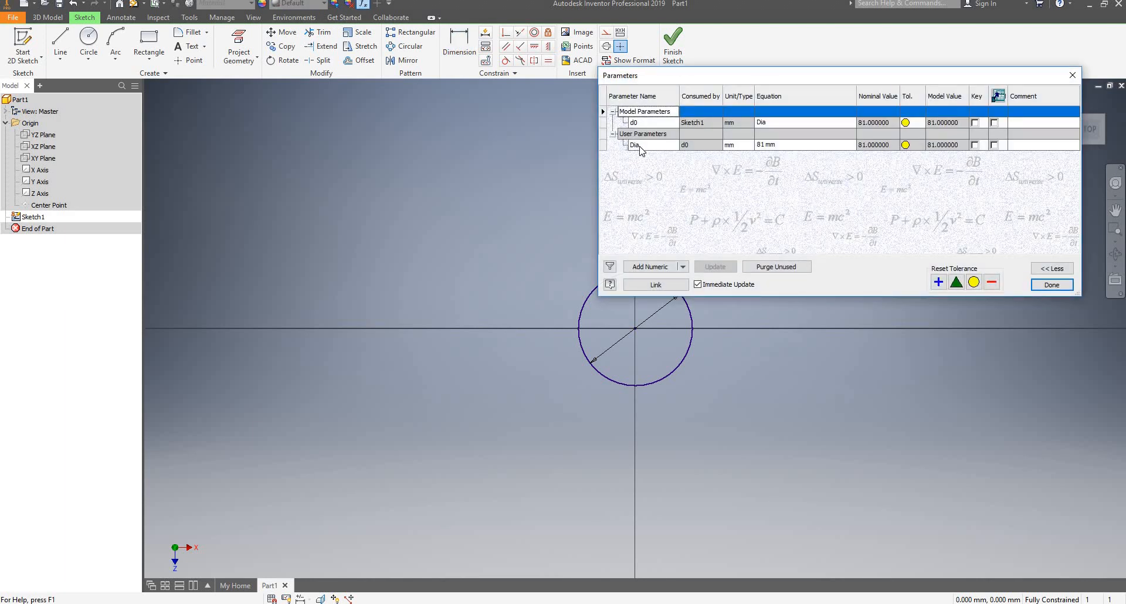
left_click(1073, 77)
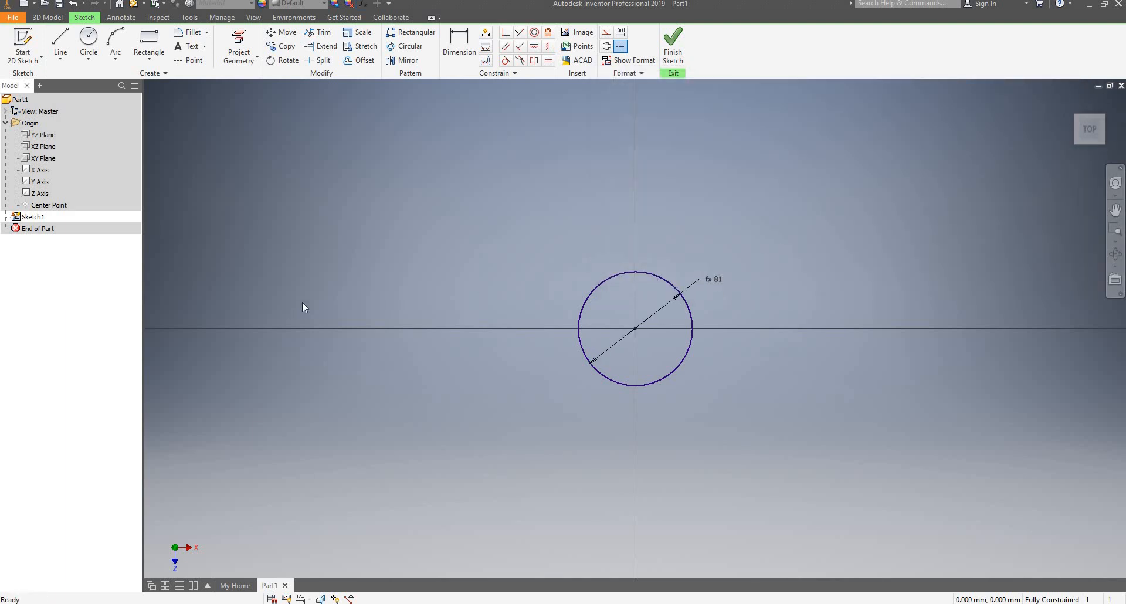
Finish the circle sketch and return to the 3D model environment.
scroll(669, 322, "down", 3)
scroll(657, 319, "up", 5)
scroll(655, 319, "down", 7)
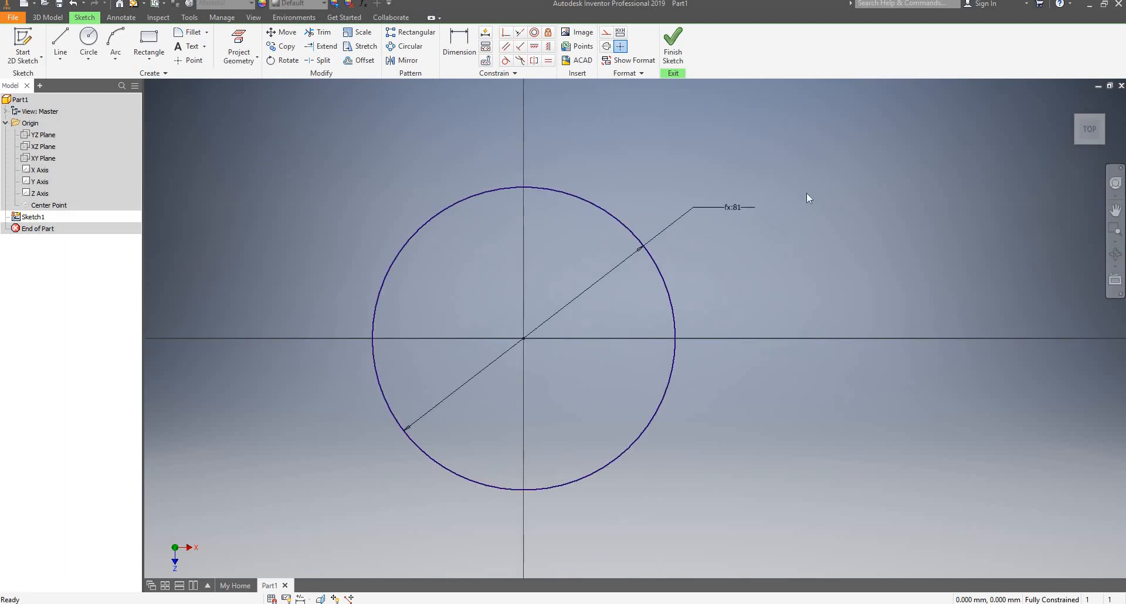
left_click(669, 58)
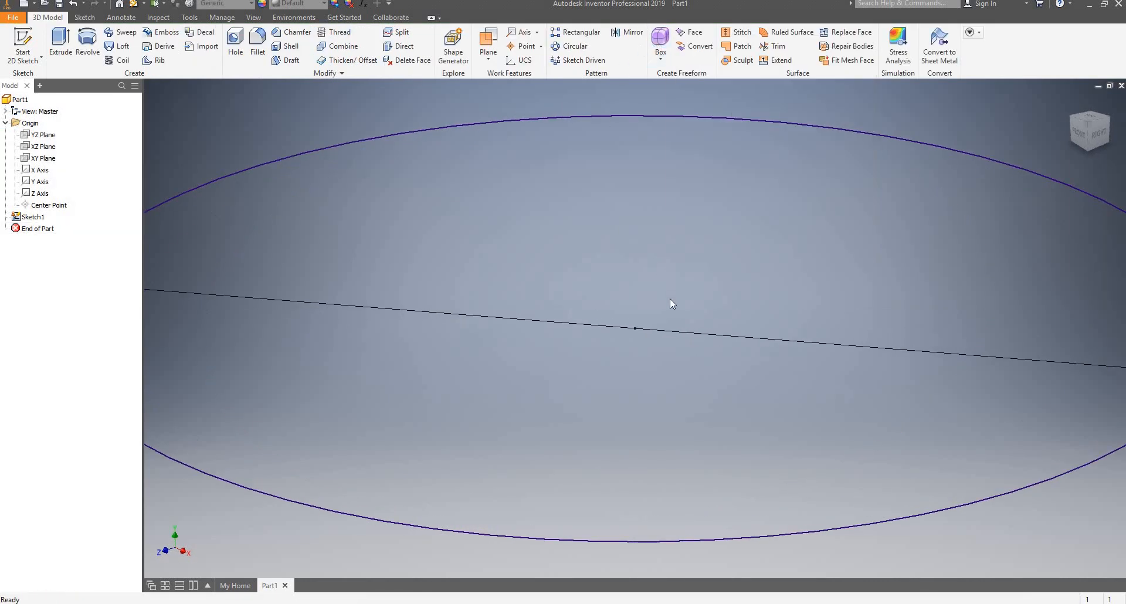
scroll(670, 300, "down", 5)
scroll(737, 240, "down", 5)
scroll(749, 227, "up", 6)
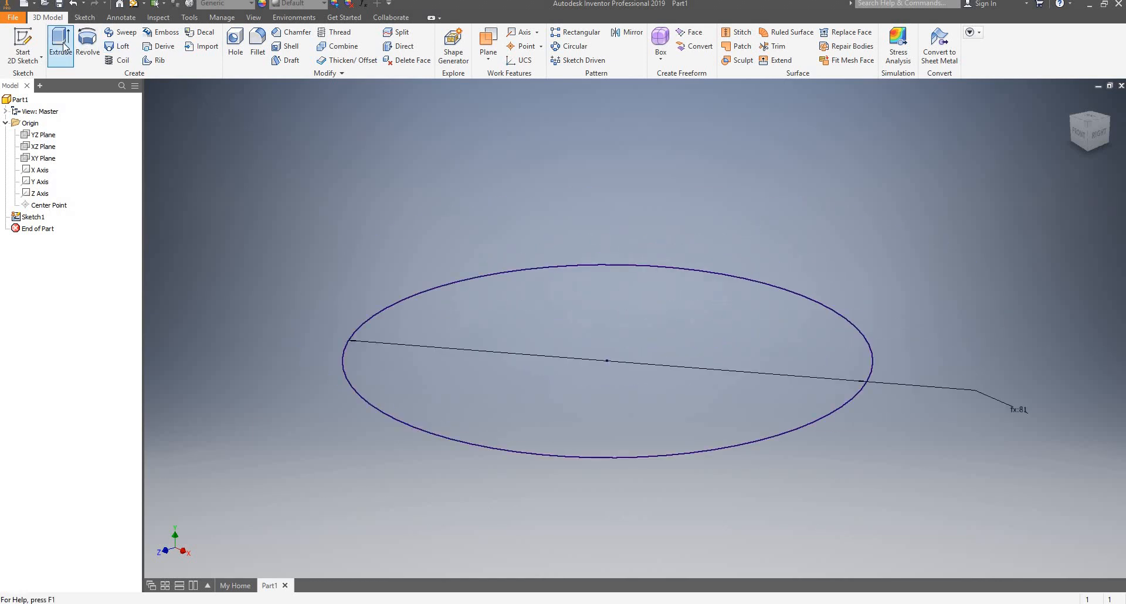
Add a numeric user parameter named Depth with a value of 55 mm.
left_click(364, 5)
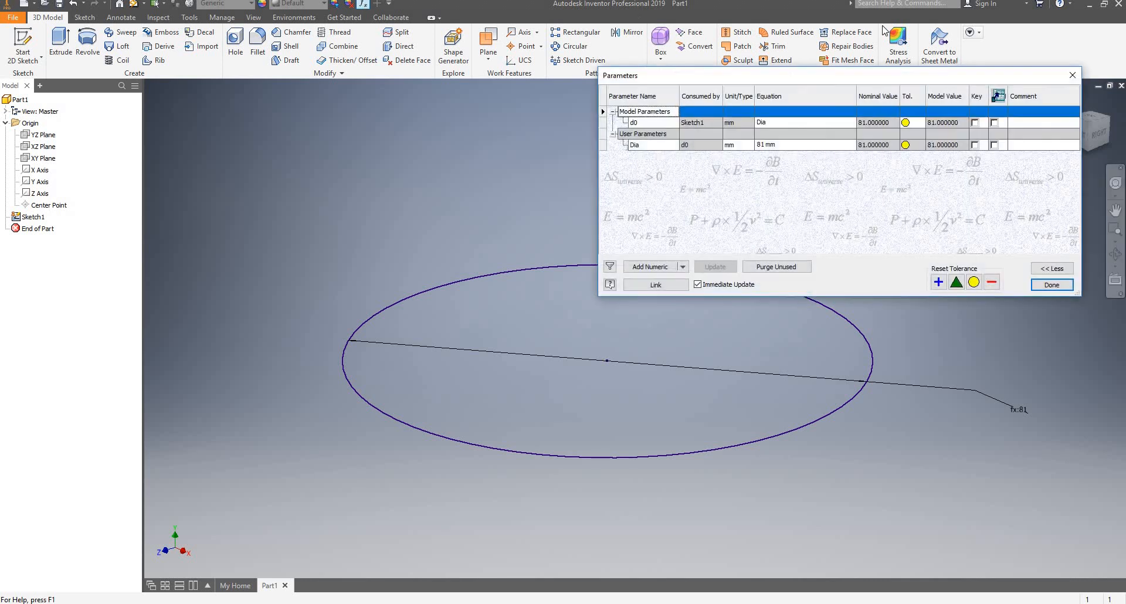
left_click(645, 145)
left_click(666, 266)
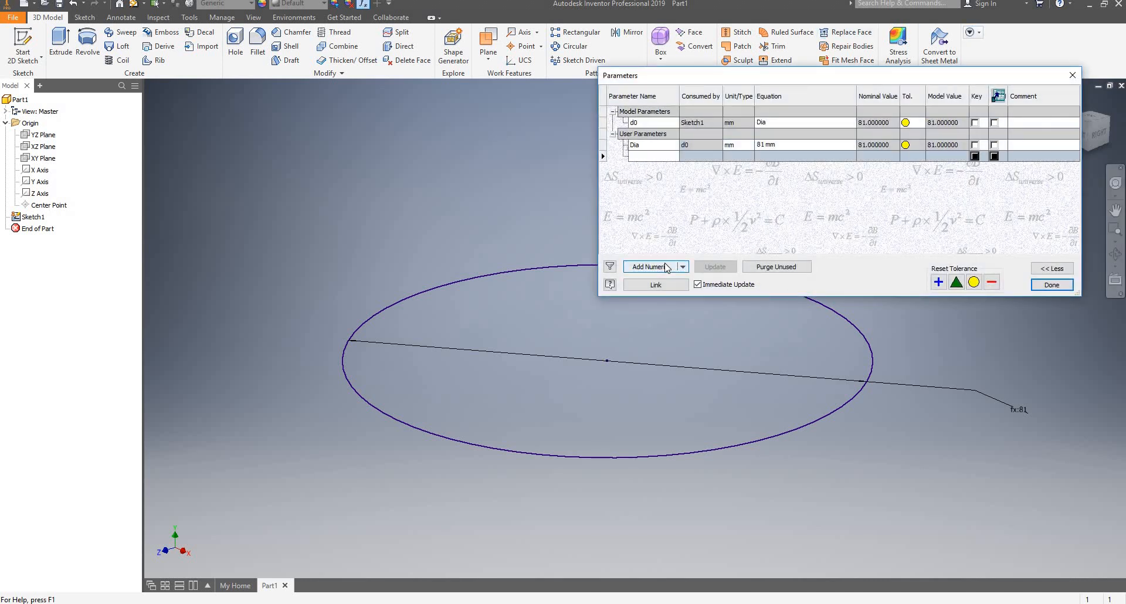
type("Depth")
left_click(792, 154)
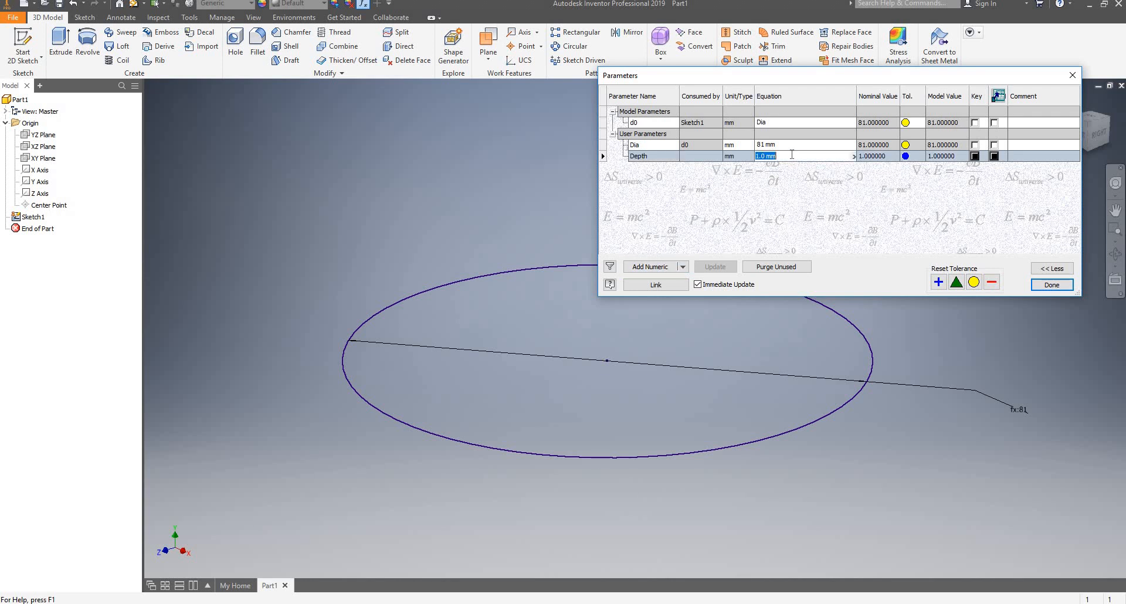
type("55")
key("Return")
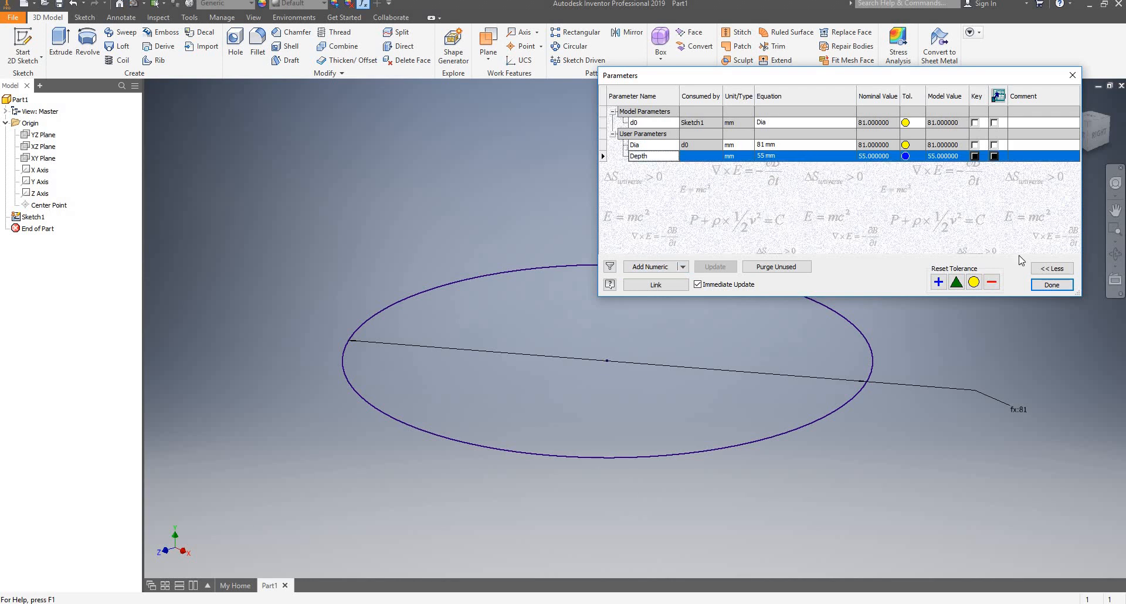
Close the parameter table and set up an extrusion of the circle with its distance driven by the Depth parameter.
left_click(1051, 285)
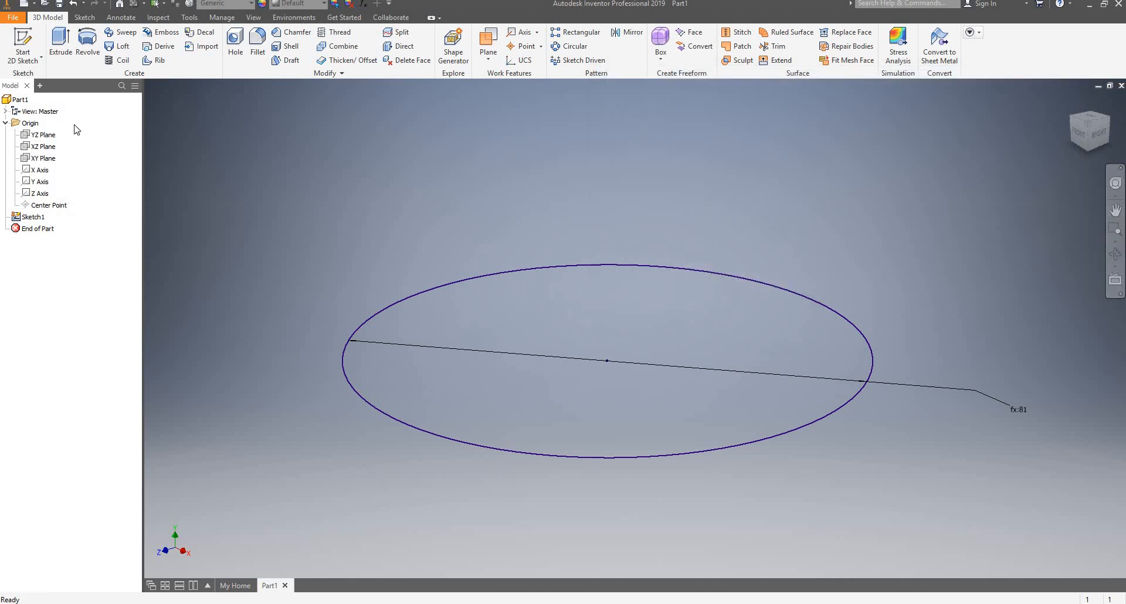
left_click(63, 45)
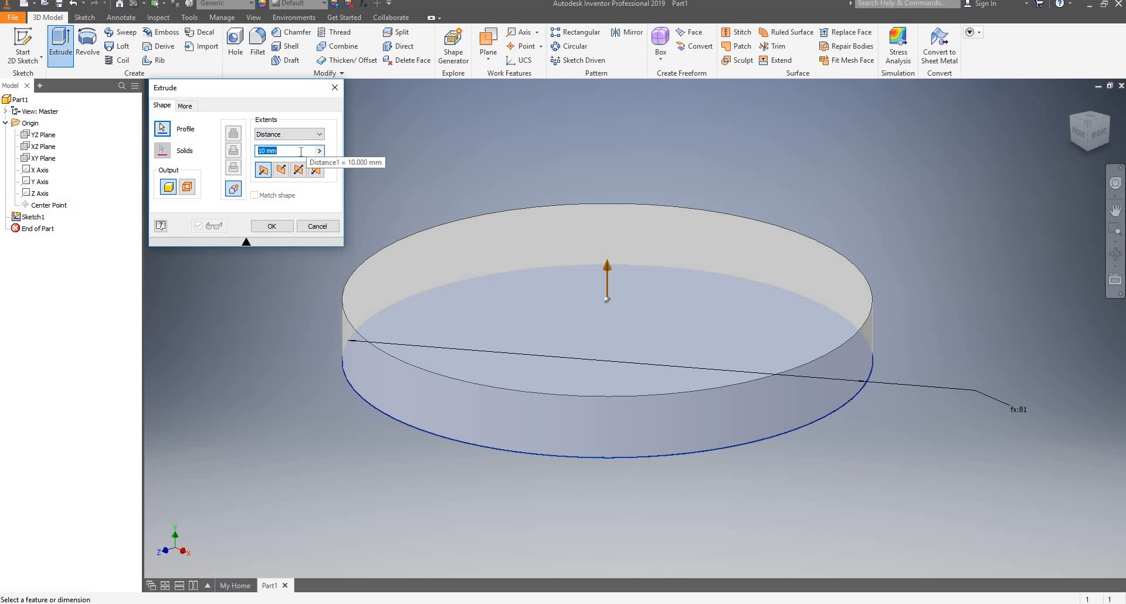
type("Depth")
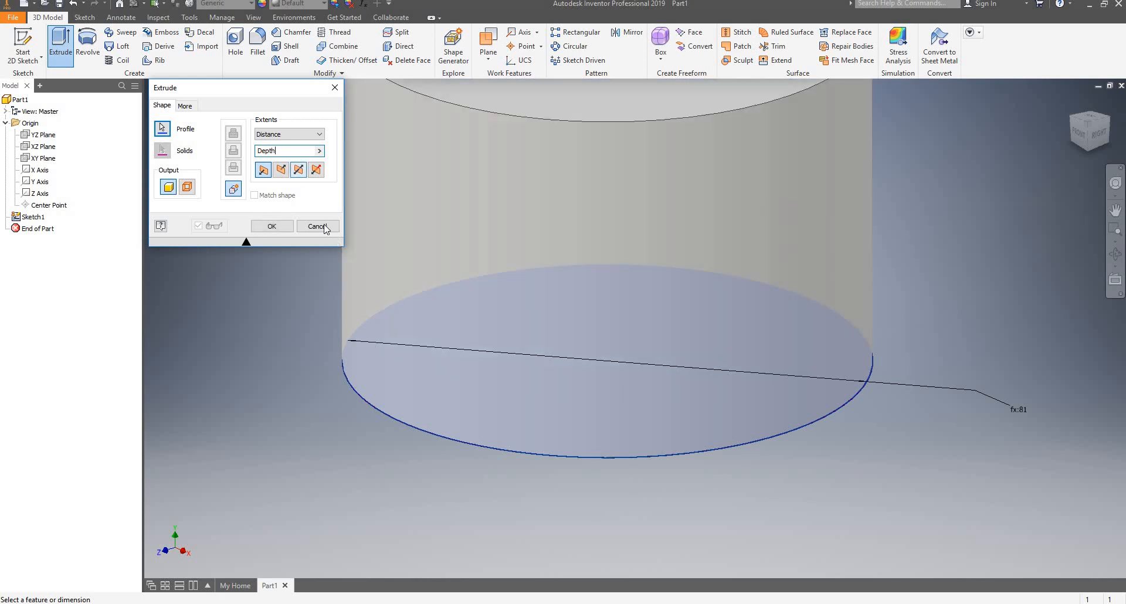
scroll(716, 174, "down", 5)
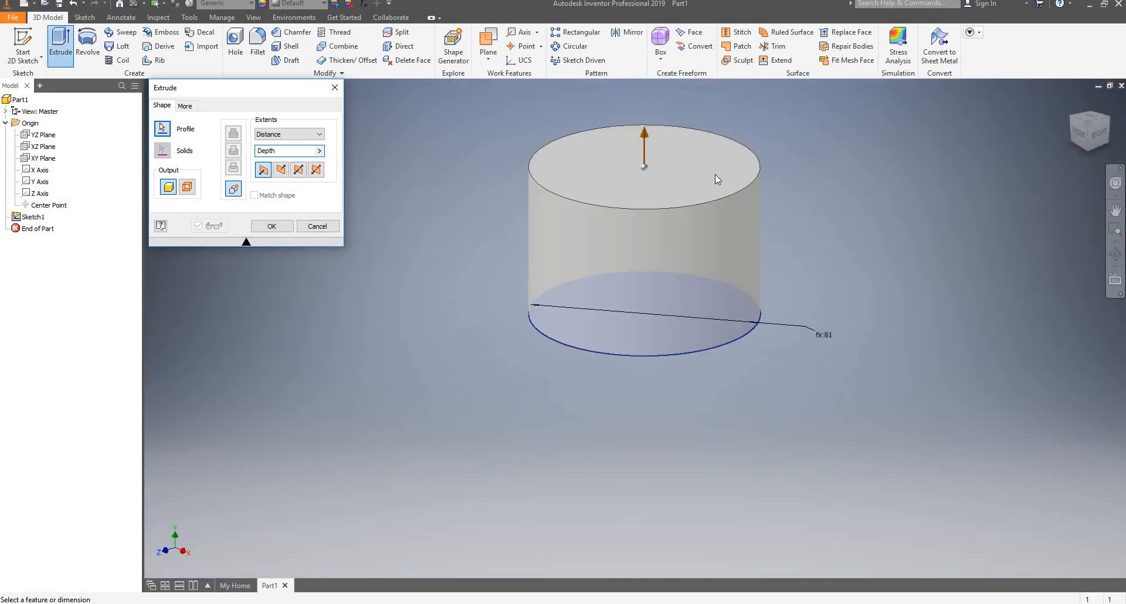
scroll(716, 174, "up", 5)
scroll(712, 175, "down", 2)
scroll(676, 185, "down", 2)
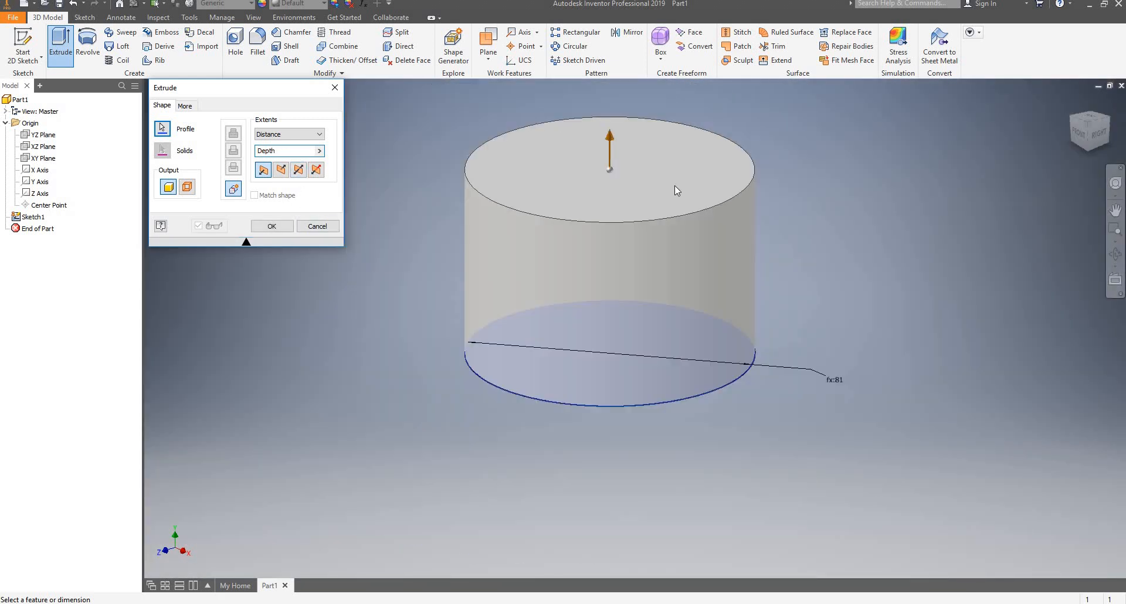
scroll(675, 185, "up", 3)
scroll(707, 135, "down", 4)
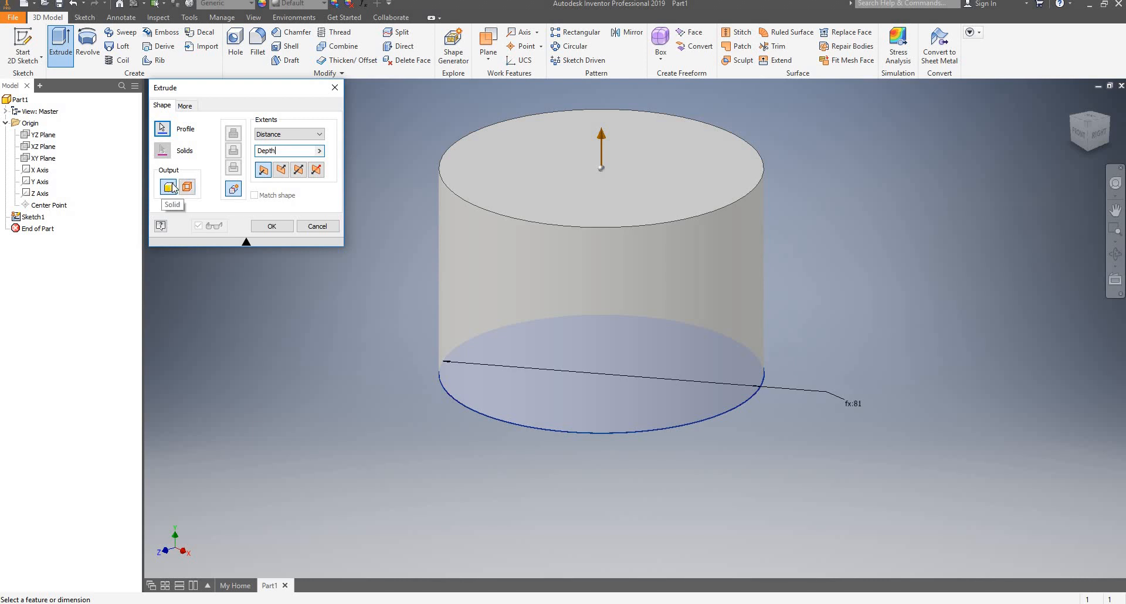
Preview the extrusion with surface output, and switch the output back to solid.
left_click(188, 187)
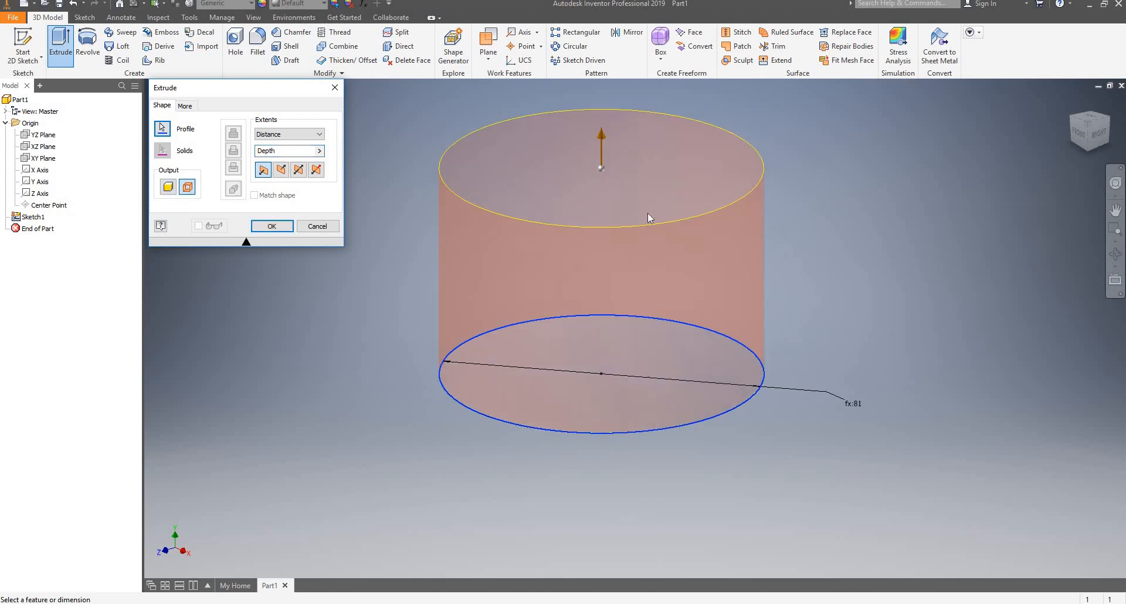
mouse_move(678, 201)
middle_mouse_down("shift")
mouse_move(674, 257)
mouse_move(671, 196)
mouse_move(683, 202)
middle_mouse_up("shift")
left_click(169, 187)
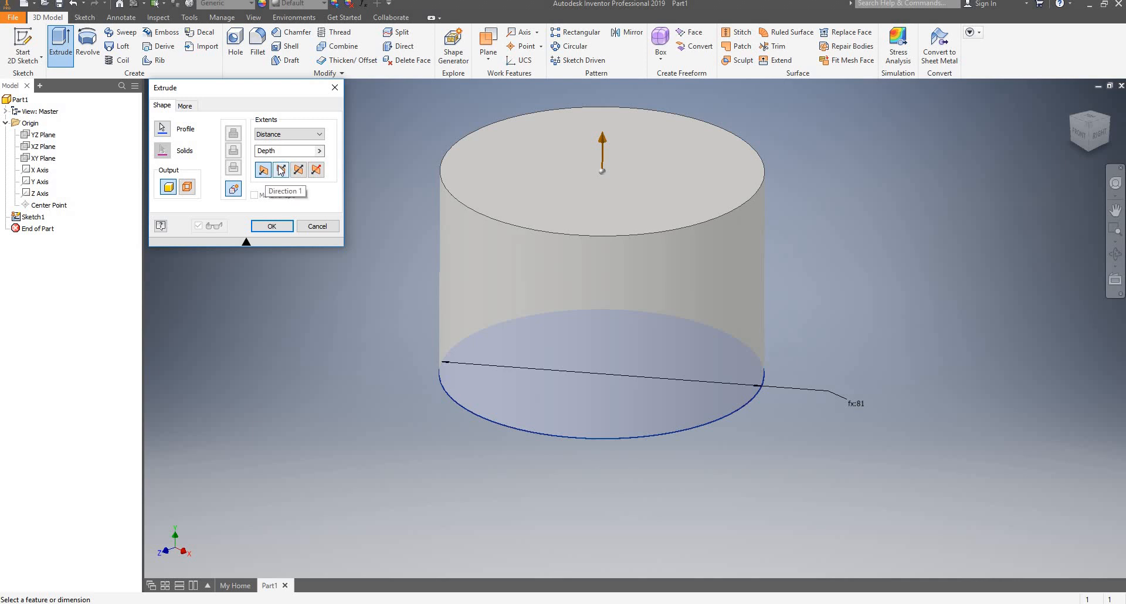
Compare the opposite, symmetric and asymmetric extrusion directions, and choose symmetric with the Distance extent.
left_click(282, 169)
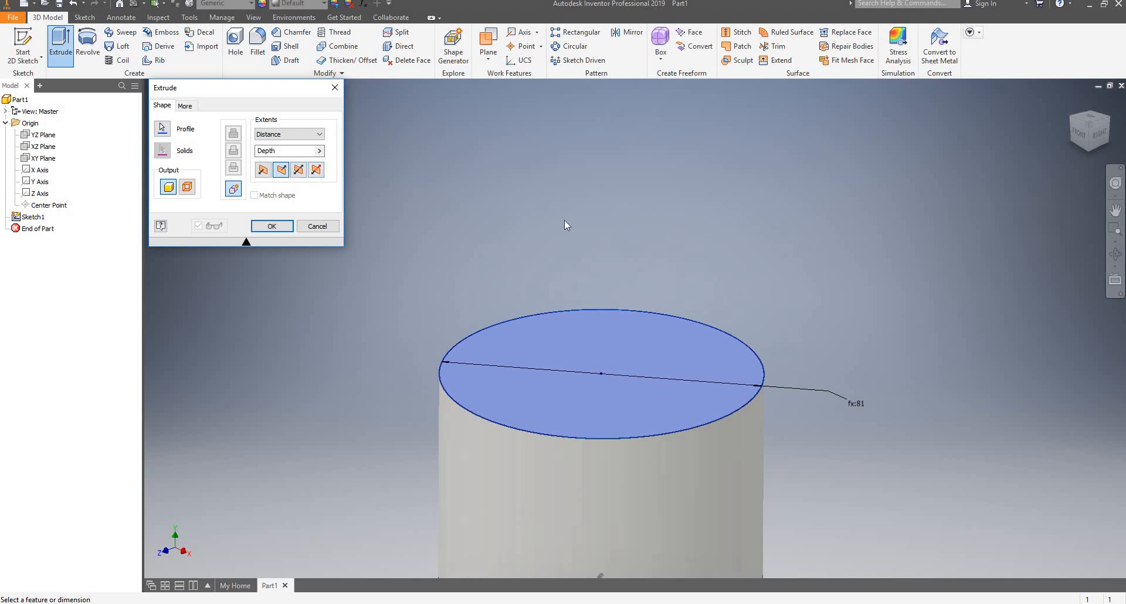
scroll(572, 226, "up", 2)
scroll(574, 227, "down", 3)
left_click(298, 170)
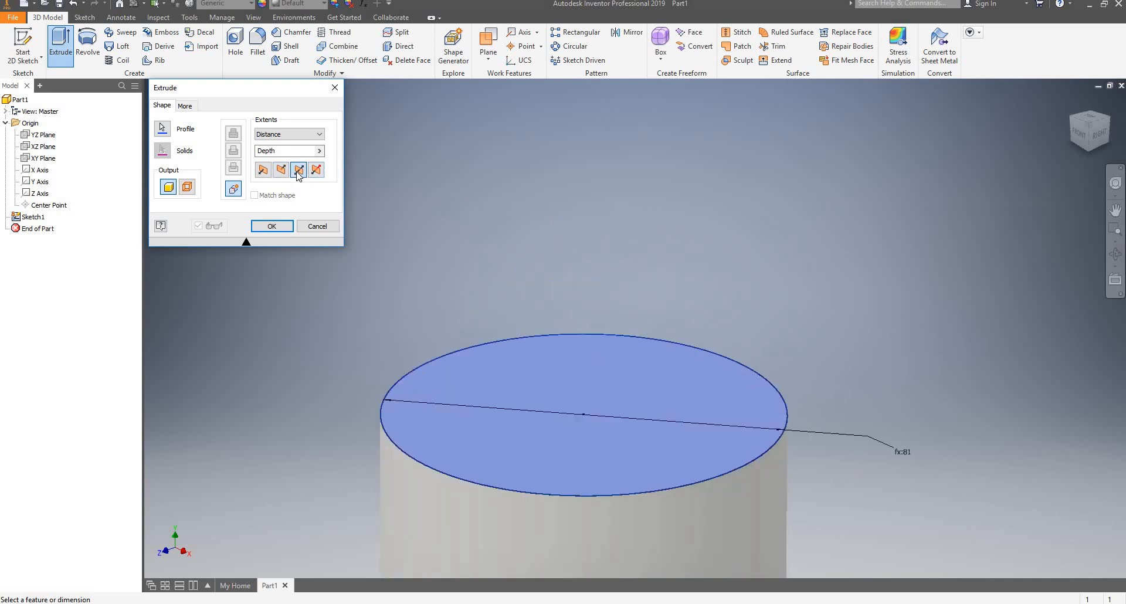
scroll(519, 204, "up", 3)
scroll(566, 231, "down", 2)
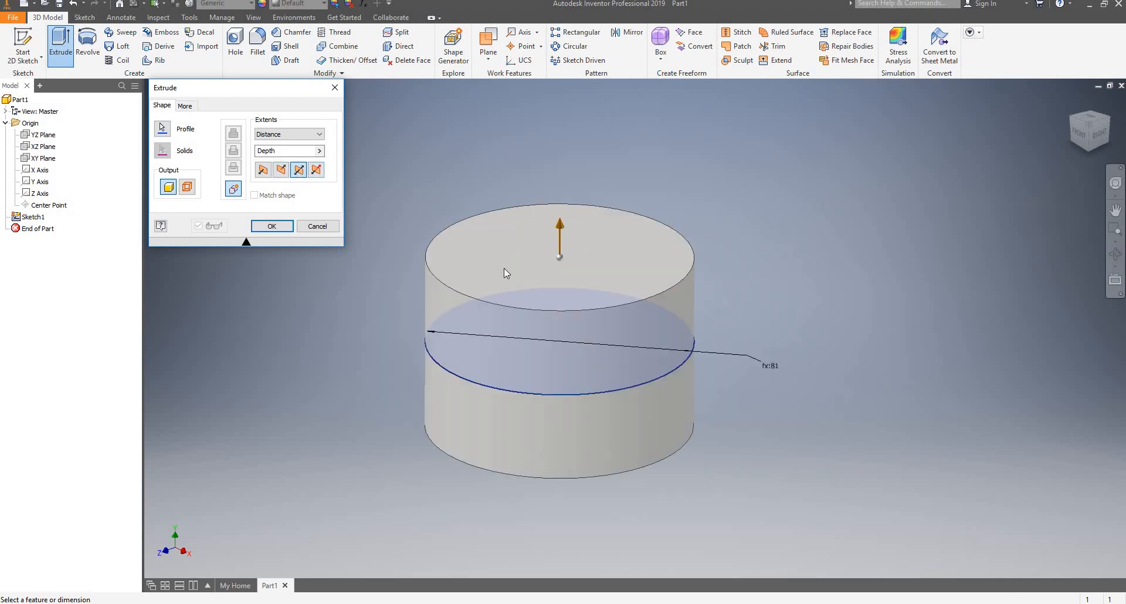
left_click(318, 170)
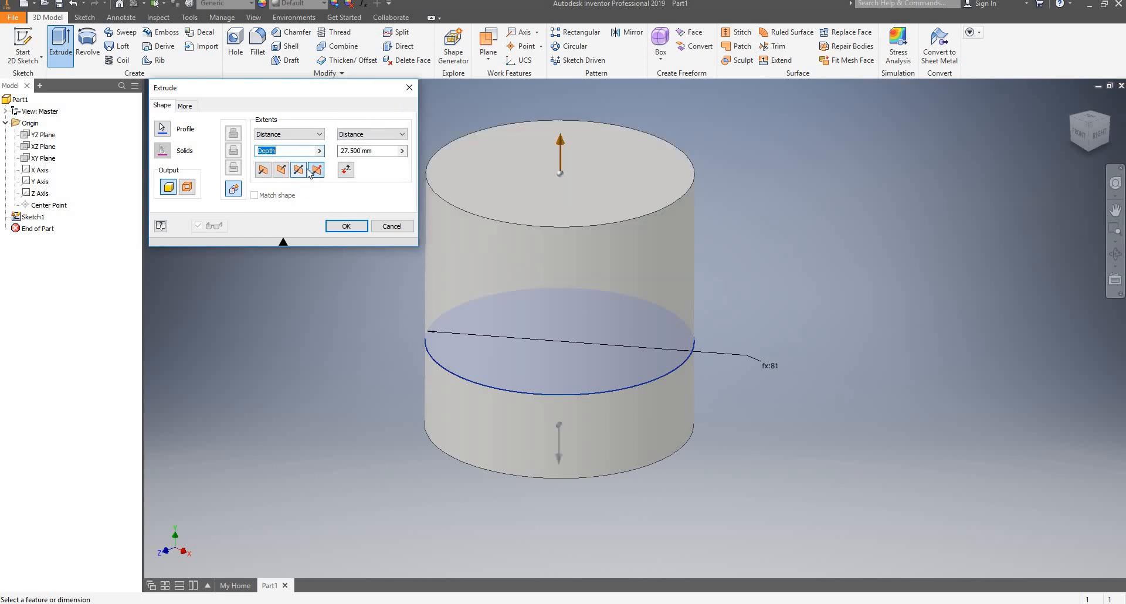
left_click(299, 170)
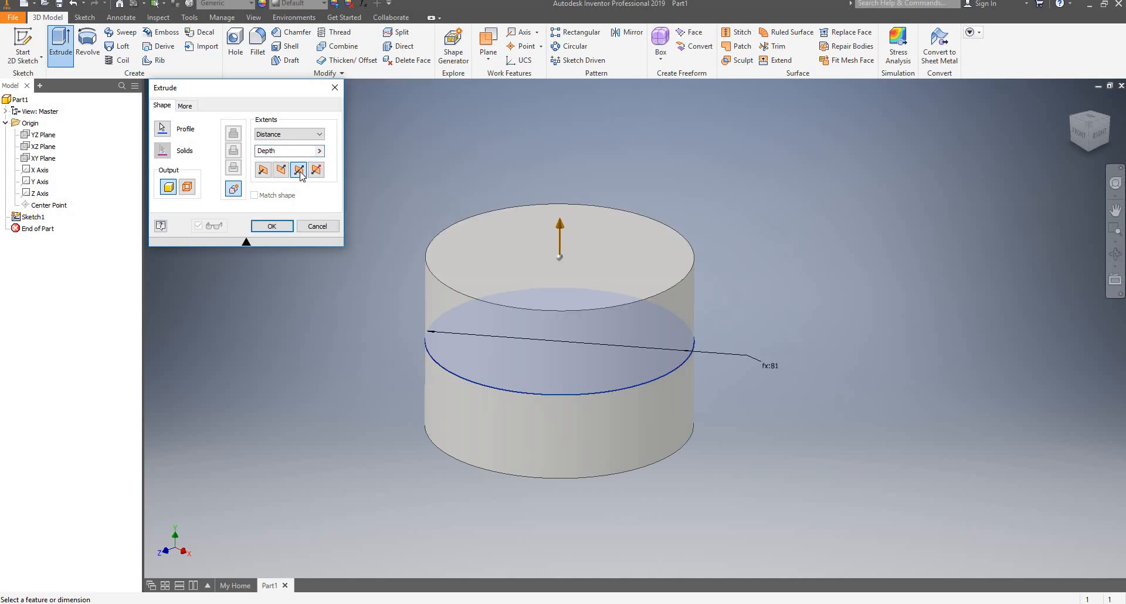
left_click(320, 137)
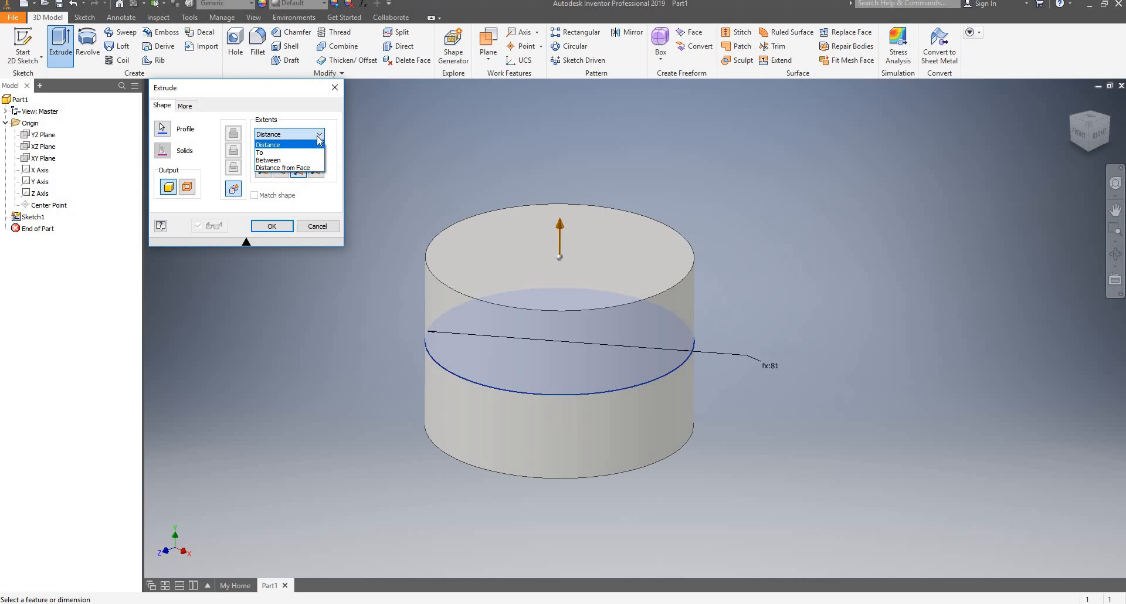
left_click(273, 145)
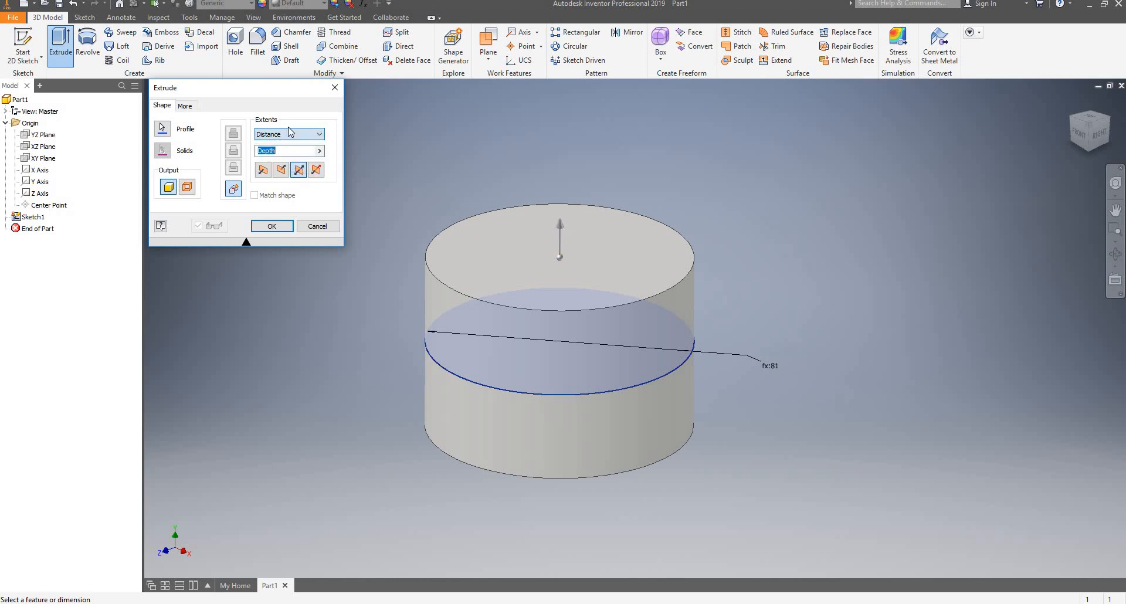
Try a taper of 10 on the extrusion, and reset the taper to 0.
left_click(186, 106)
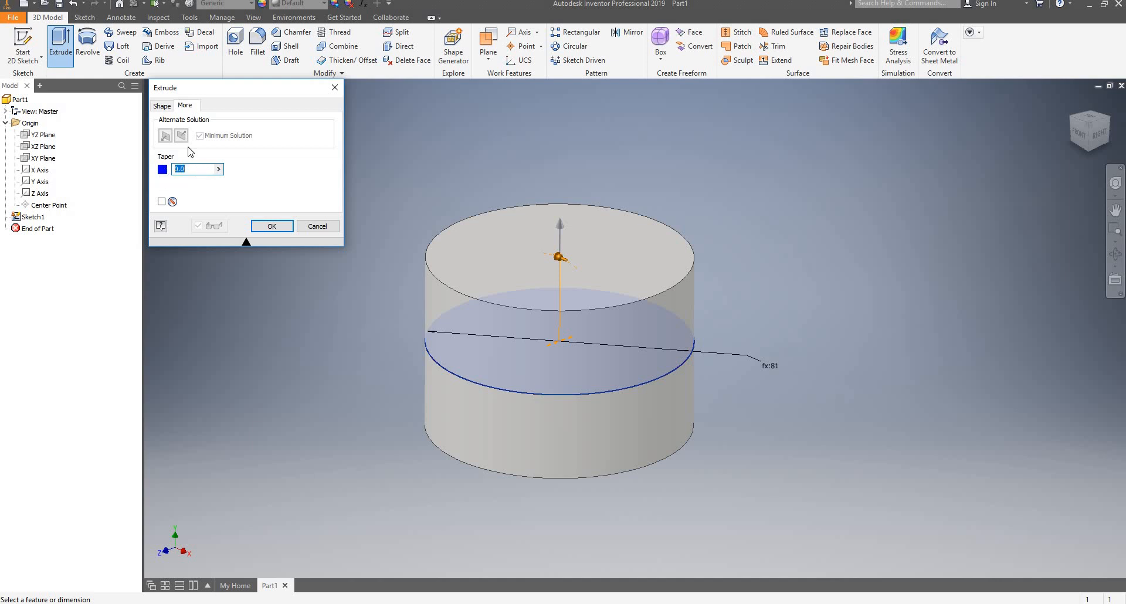
type("1")
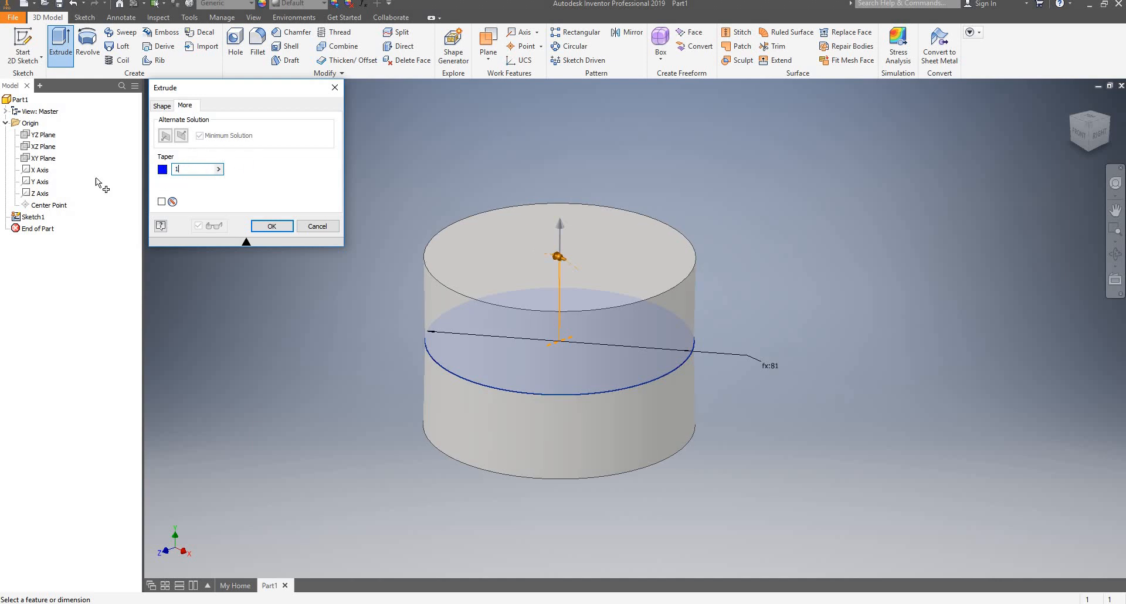
type("0")
mouse_move(744, 227)
middle_mouse_down("shift")
mouse_move(723, 216)
mouse_move(731, 240)
middle_mouse_up("shift")
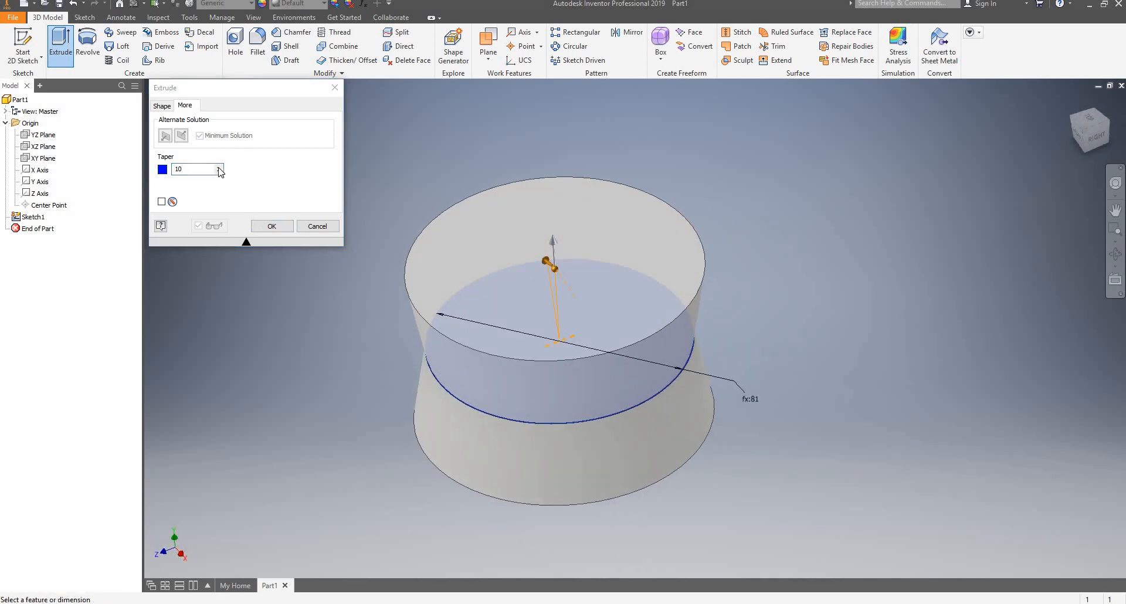
left_click_drag(213, 170, 125, 176)
key("BackSpace")
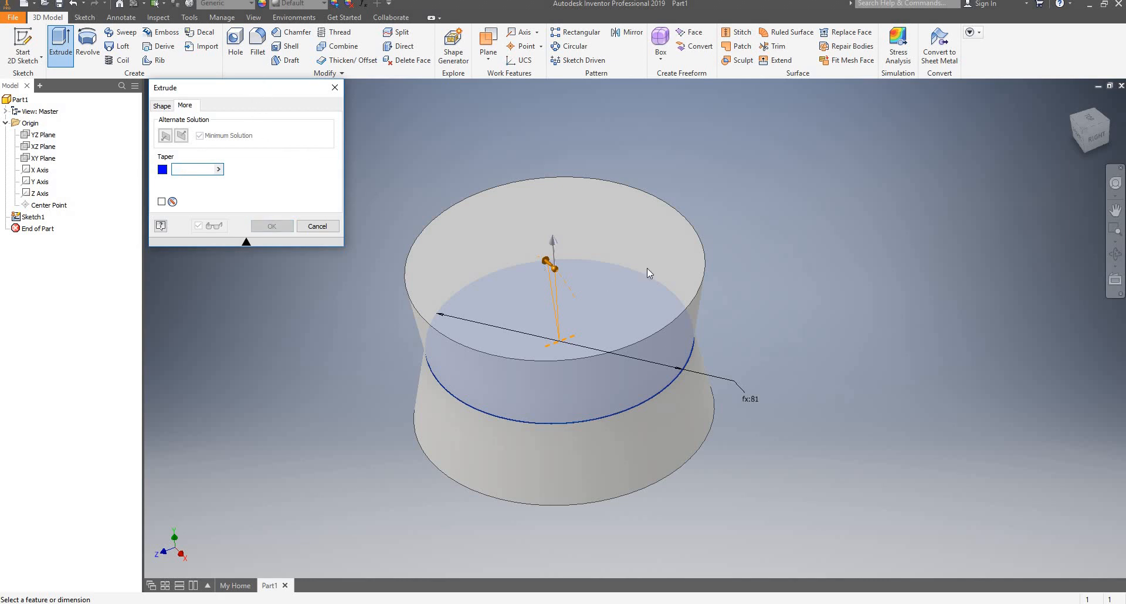
middle_click_drag(650, 257, 688, 229, "shift")
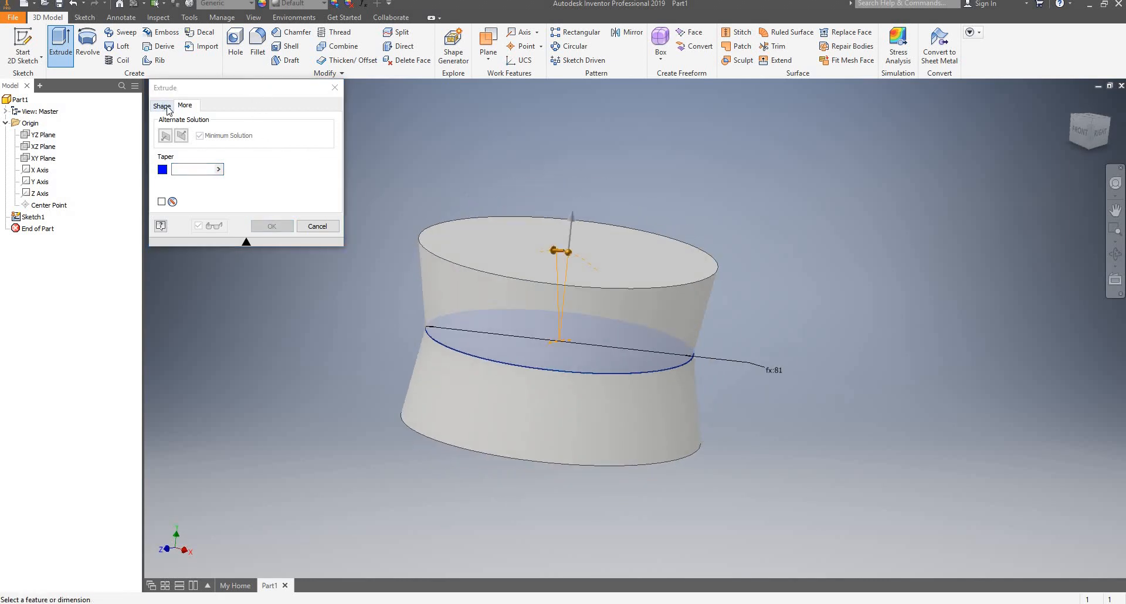
left_click(192, 166)
type("0")
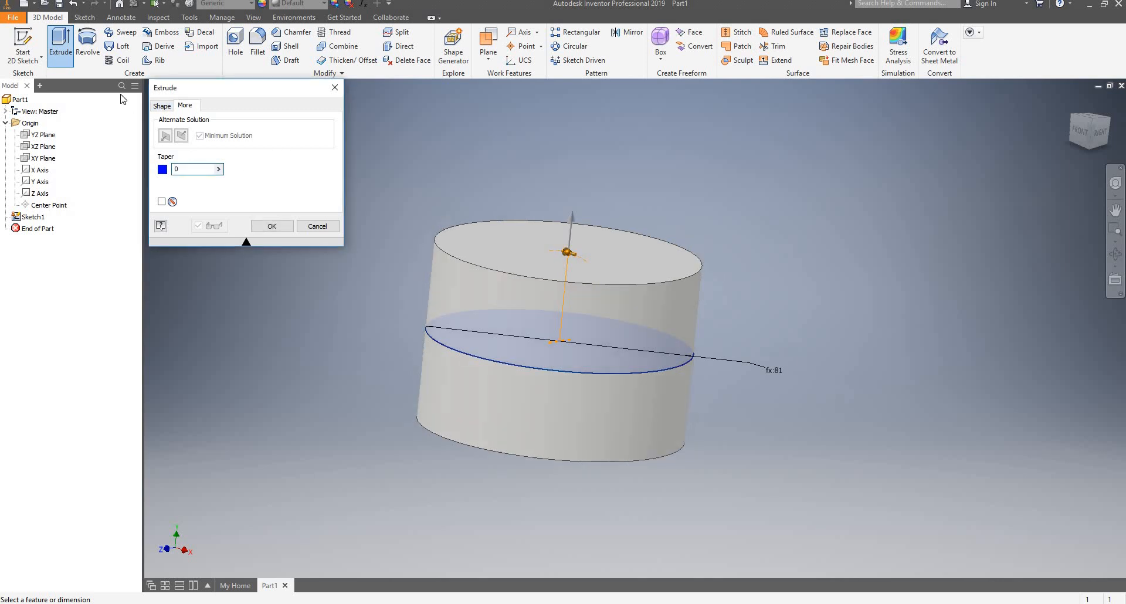
Complete the symmetric solid extrusion of the circle.
left_click(155, 112)
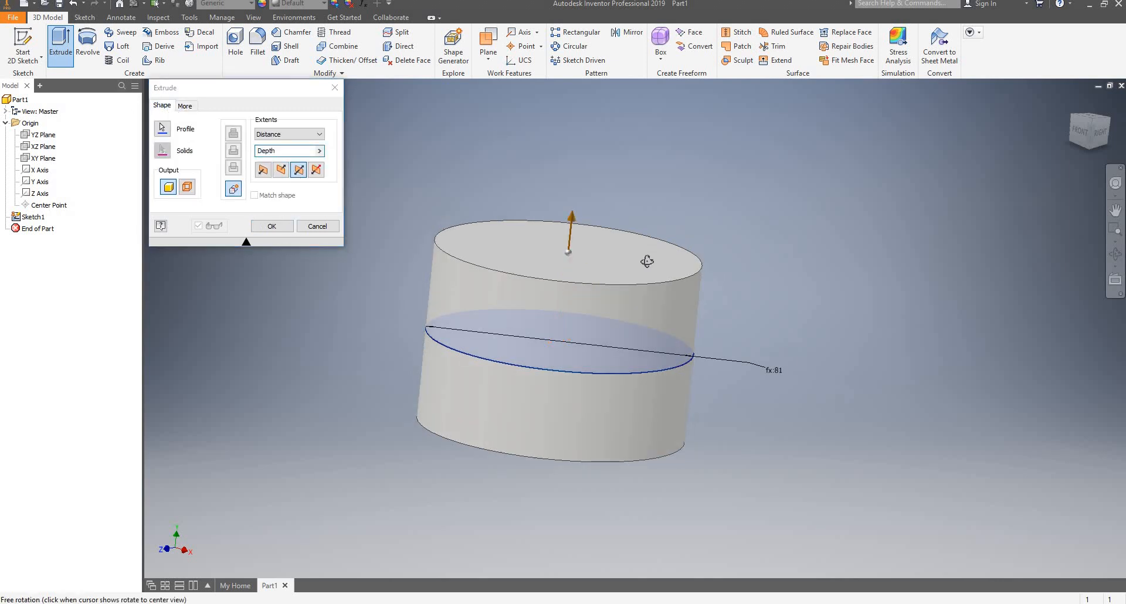
middle_click_drag(649, 258, 653, 245, "shift")
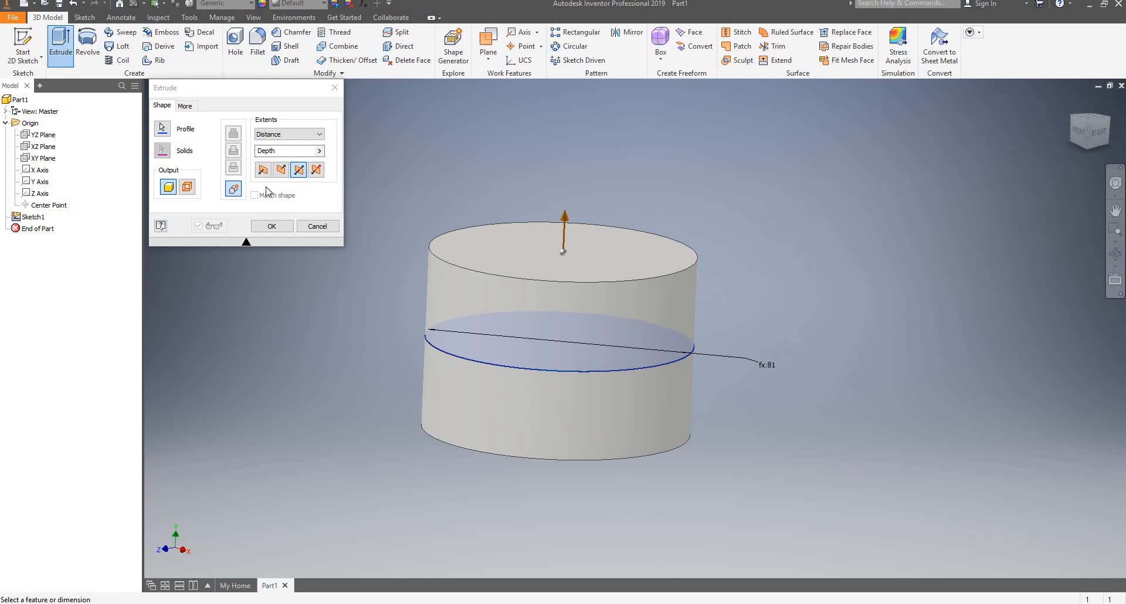
left_click(273, 226)
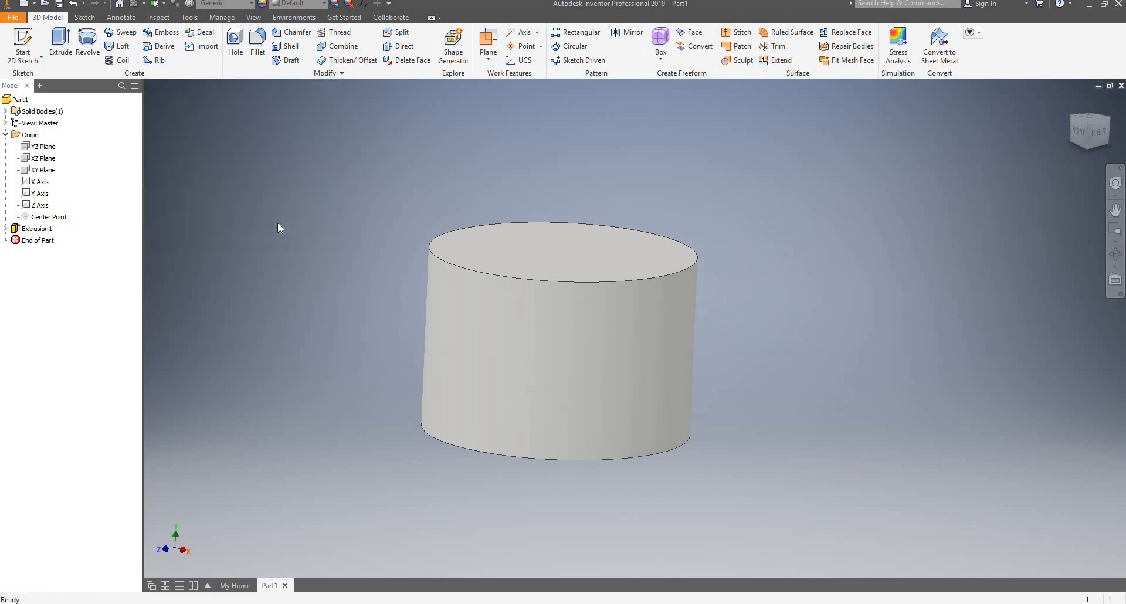
middle_click_drag(746, 221, 738, 252, "shift")
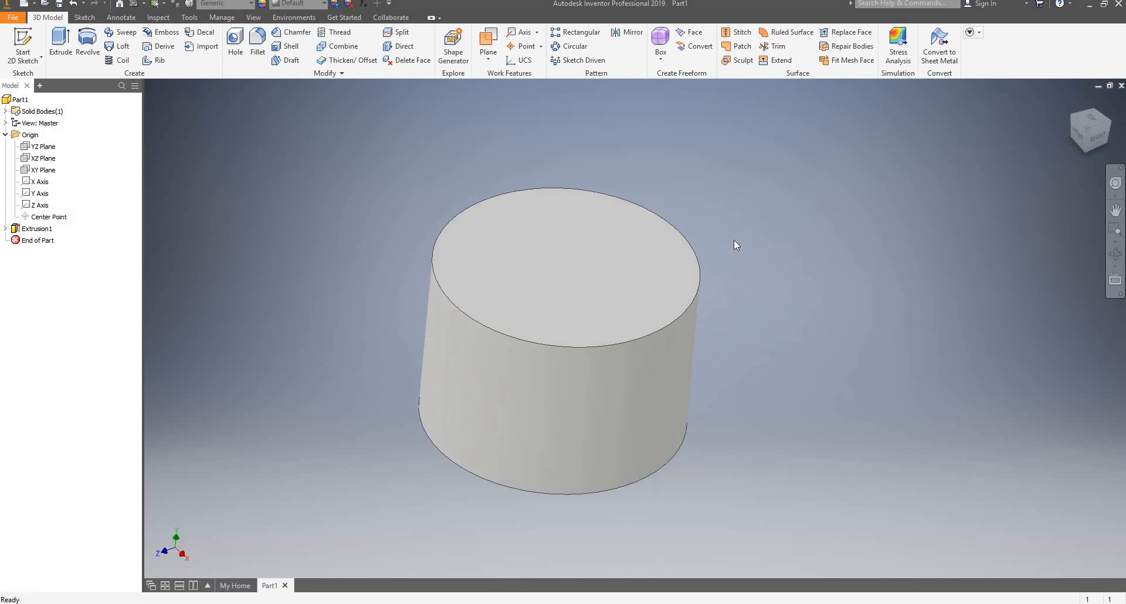
key("super+p")
key("Escape")
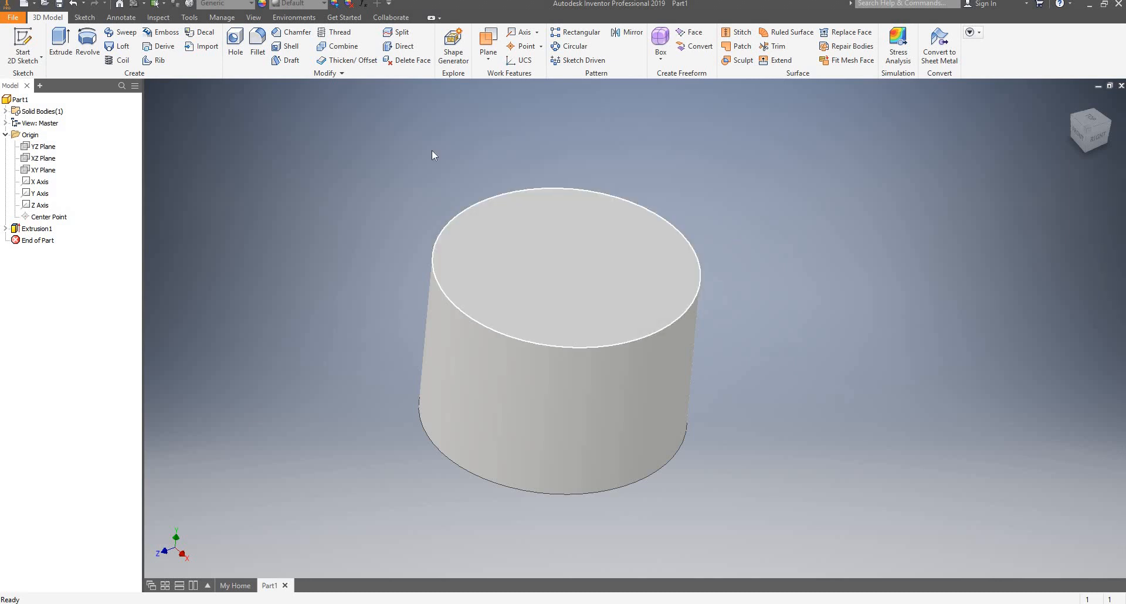
Start a new 2D sketch on the XY plane through the middle of the cylinder.
left_click(30, 44)
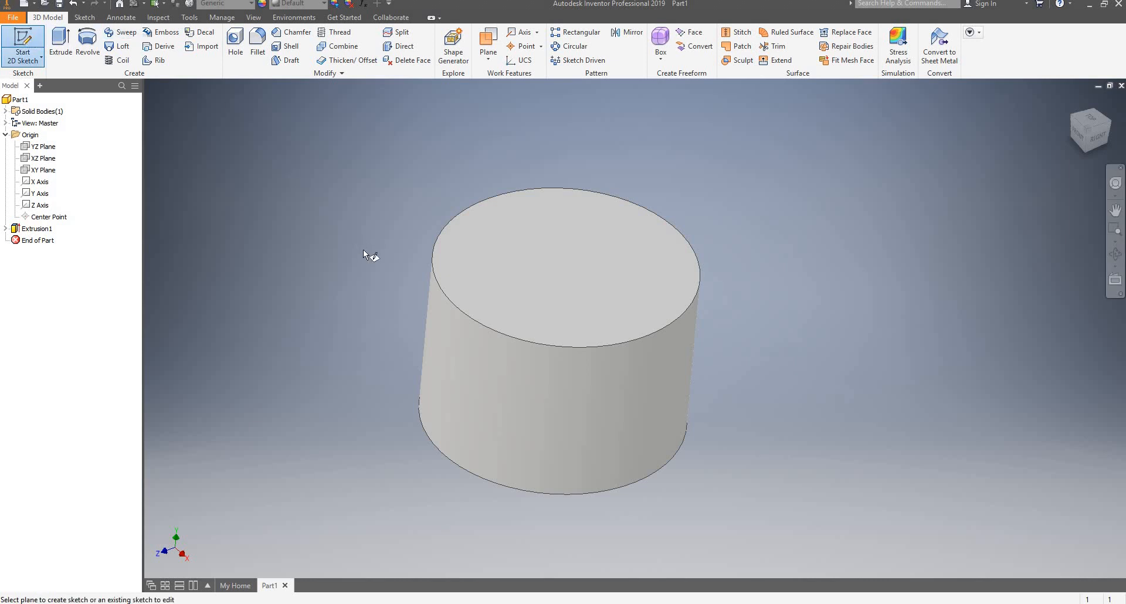
left_click(51, 172)
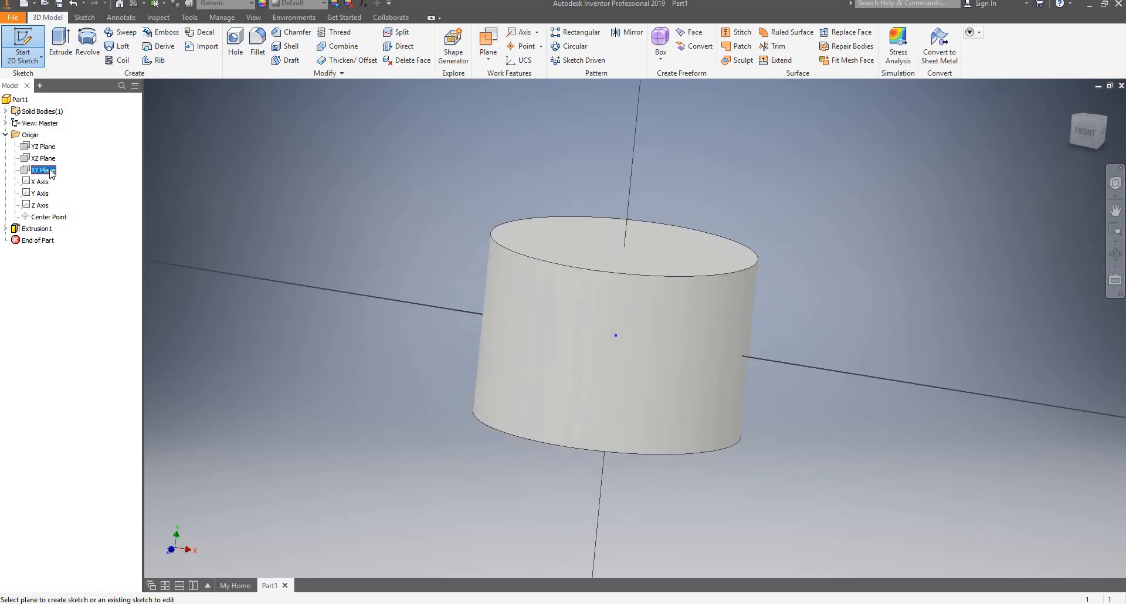
scroll(659, 237, "up", 4)
scroll(680, 236, "down", 5)
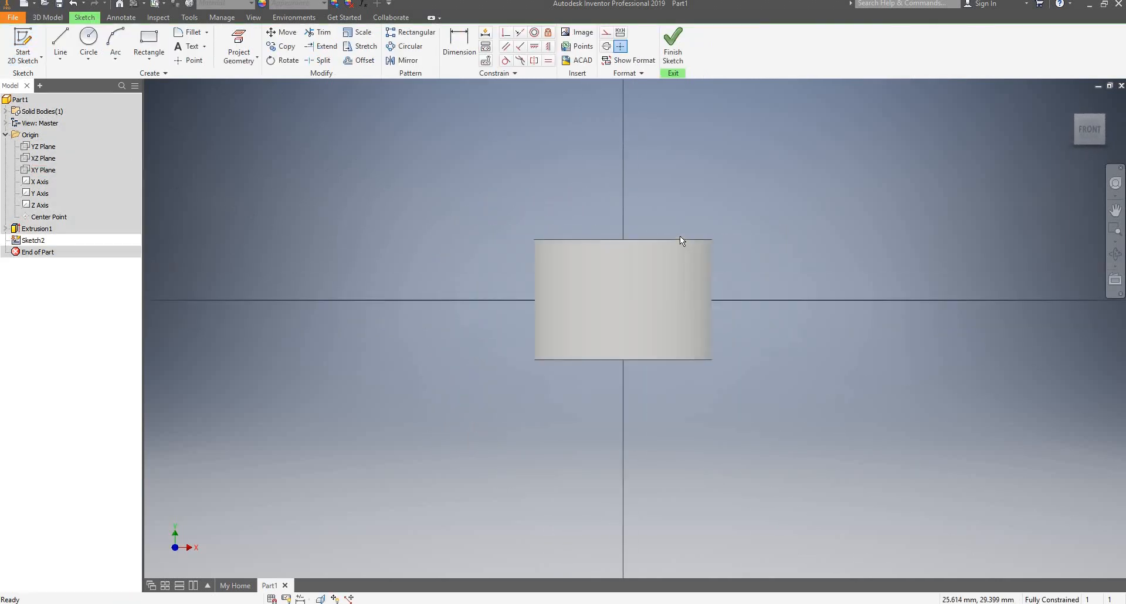
scroll(692, 222, "up", 2)
scroll(696, 220, "up", 2)
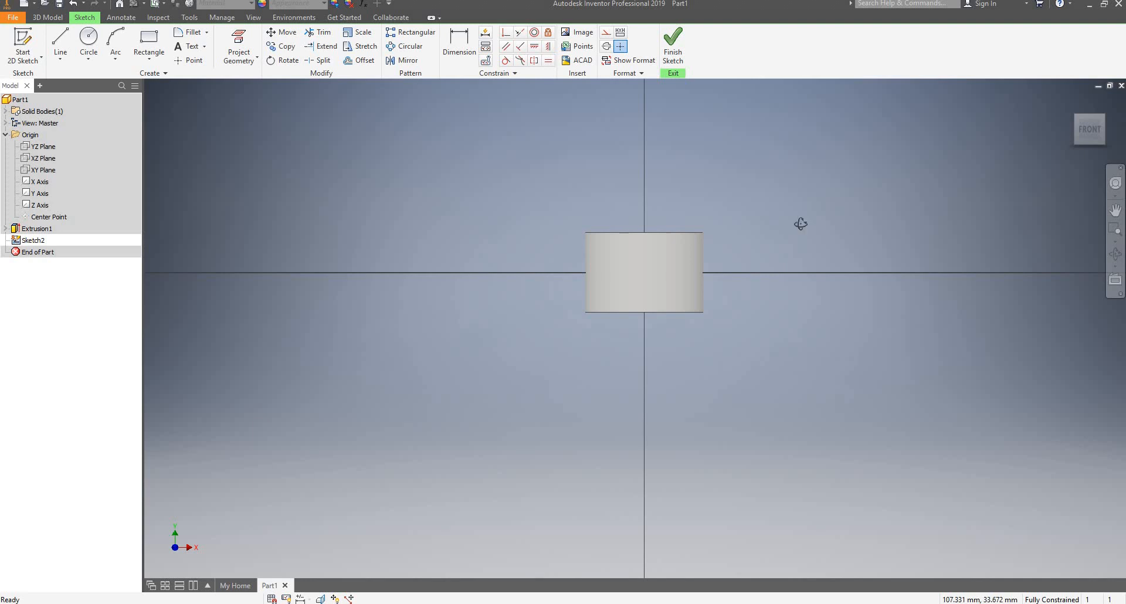
Slice the cylinder's display at the XY sketch plane to expose its cross-section.
mouse_move(800, 221)
middle_mouse_down("shift")
mouse_move(710, 207)
mouse_move(668, 240)
mouse_move(611, 232)
mouse_move(794, 221)
mouse_move(745, 229)
mouse_move(698, 214)
mouse_move(676, 234)
middle_mouse_up("shift")
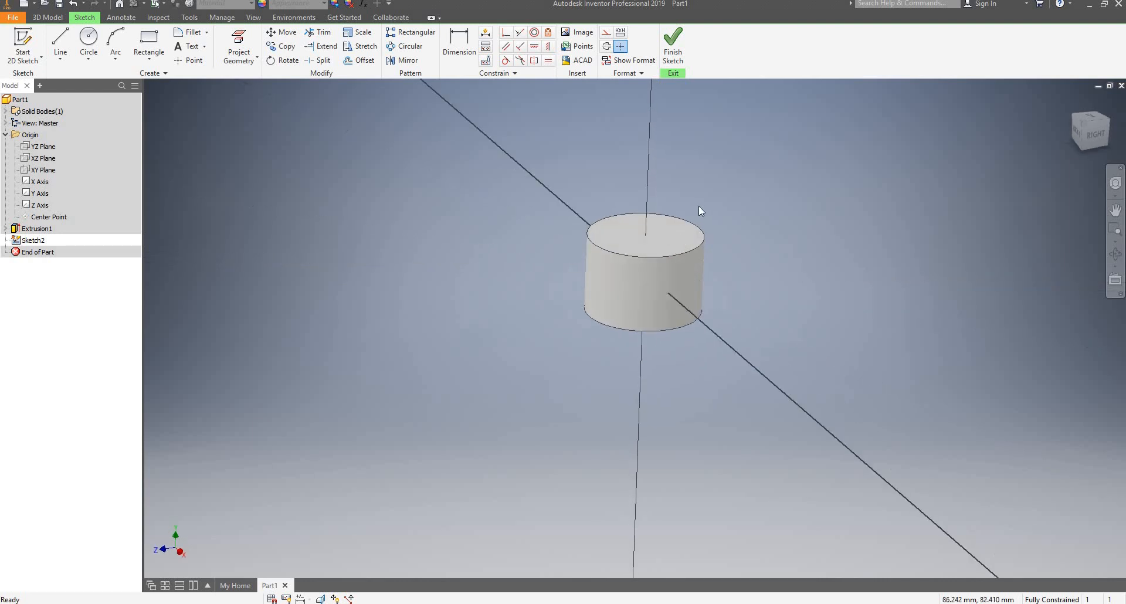
scroll(698, 208, "down", 2)
scroll(595, 244, "down", 3)
scroll(553, 291, "up", 5)
scroll(514, 297, "down", 3)
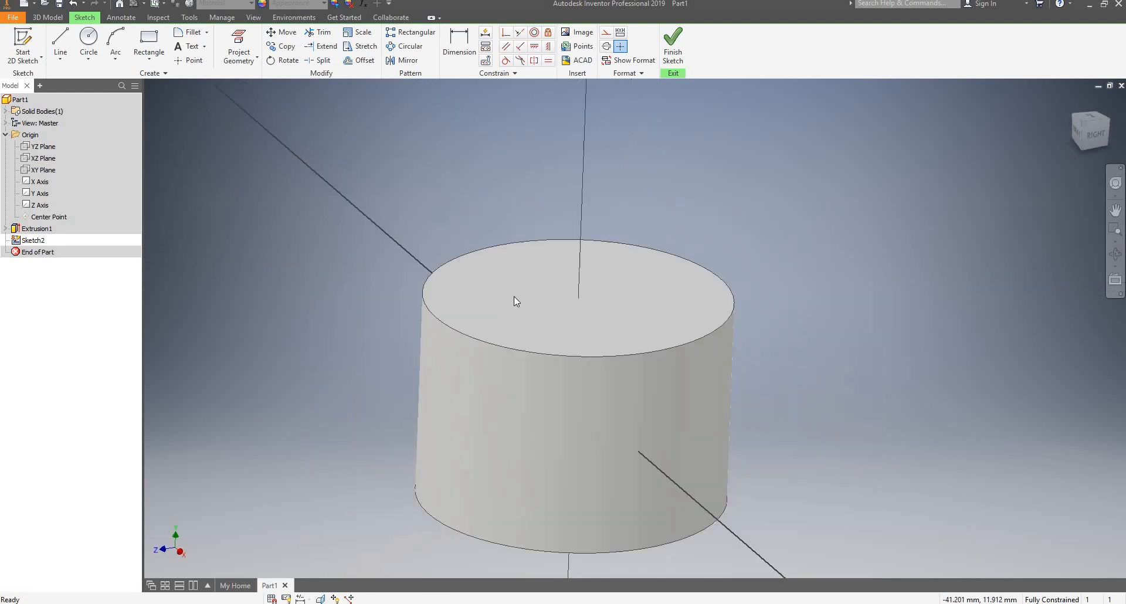
scroll(514, 296, "up", 2)
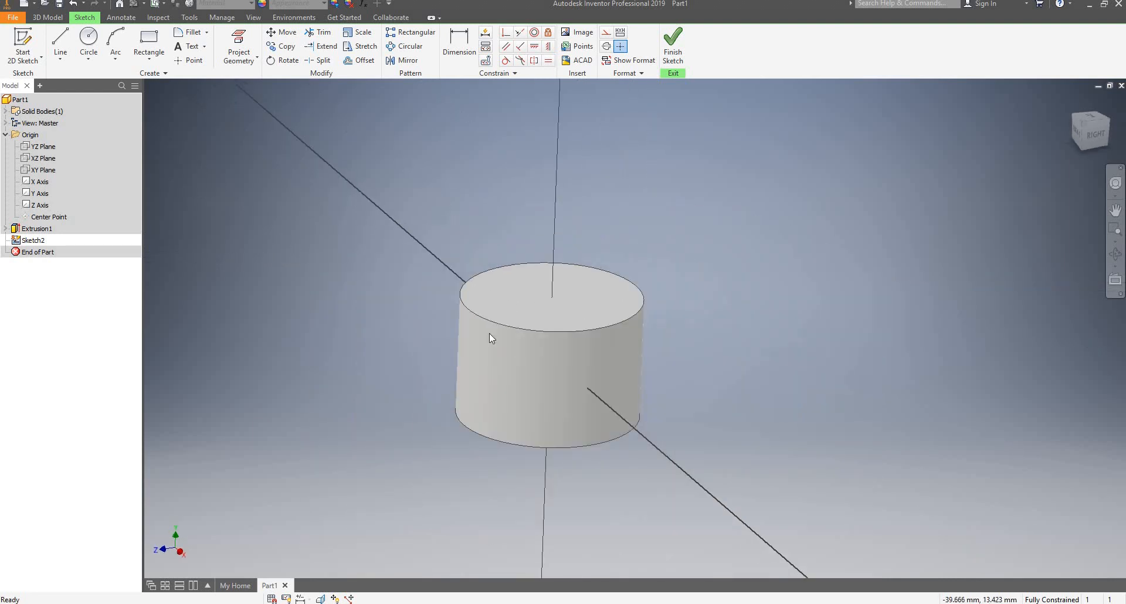
left_click(319, 599)
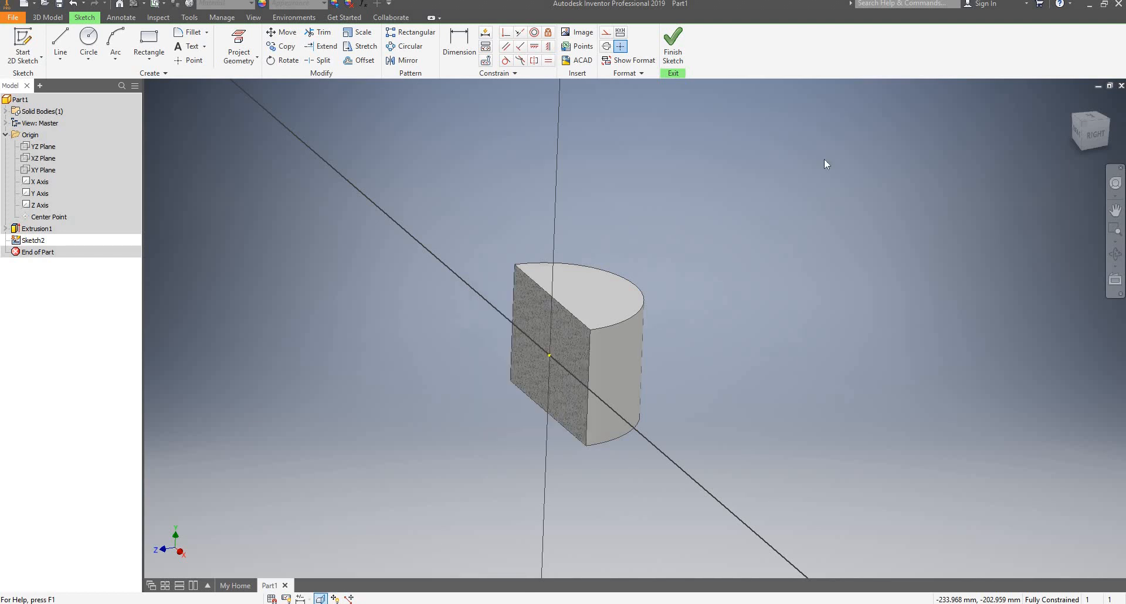
left_click(1074, 136)
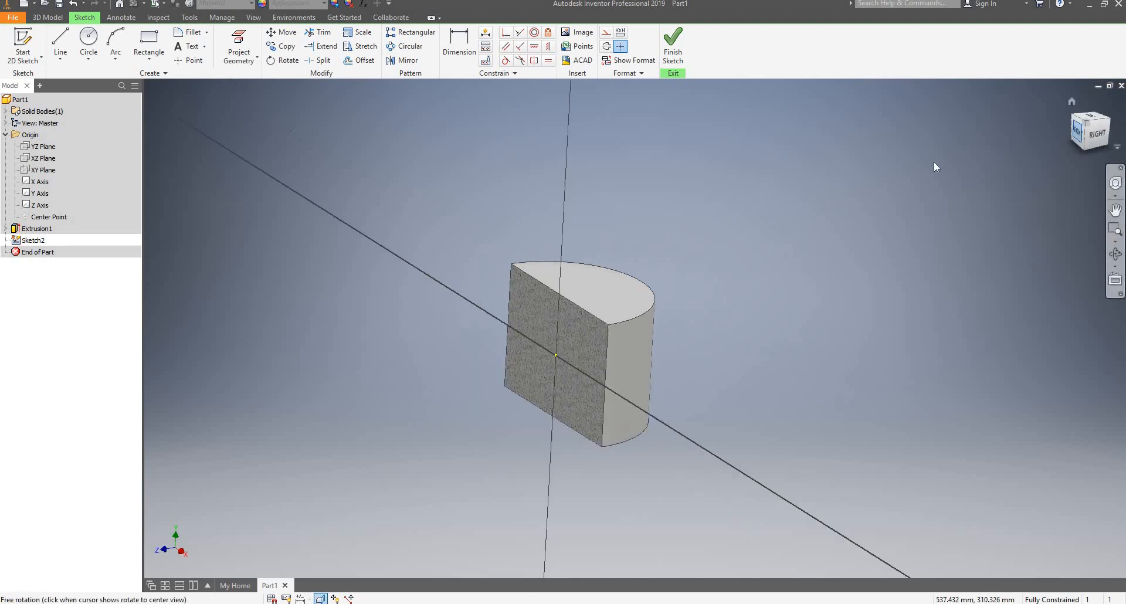
Project the cut edges of the sliced cylinder into the XY sketch and return to the front view.
scroll(651, 329, "down", 3)
scroll(645, 336, "up", 3)
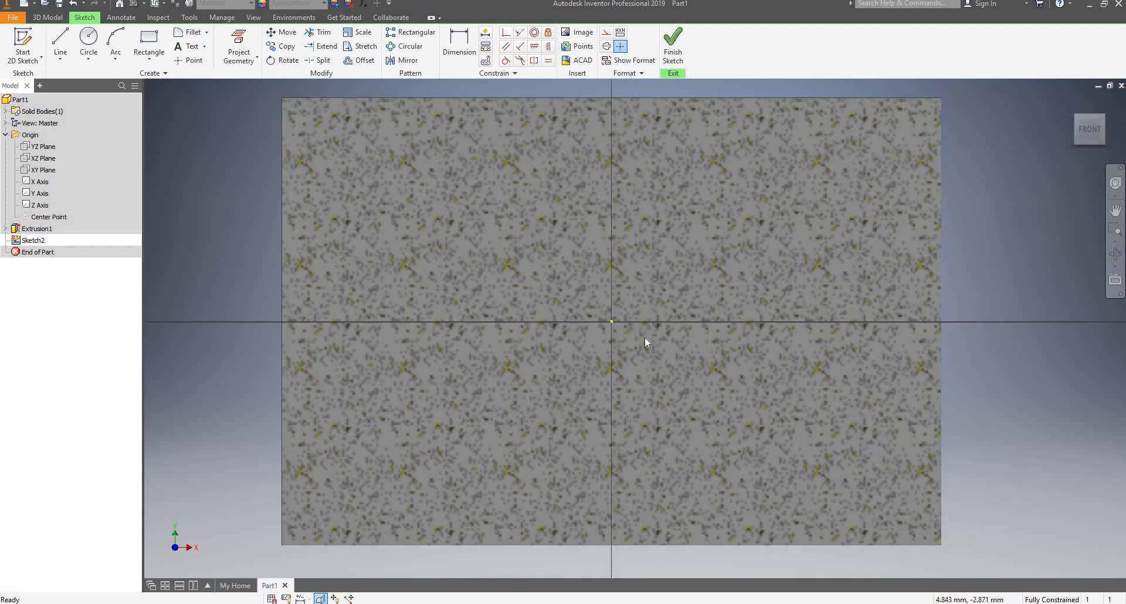
scroll(603, 305, "down", 3)
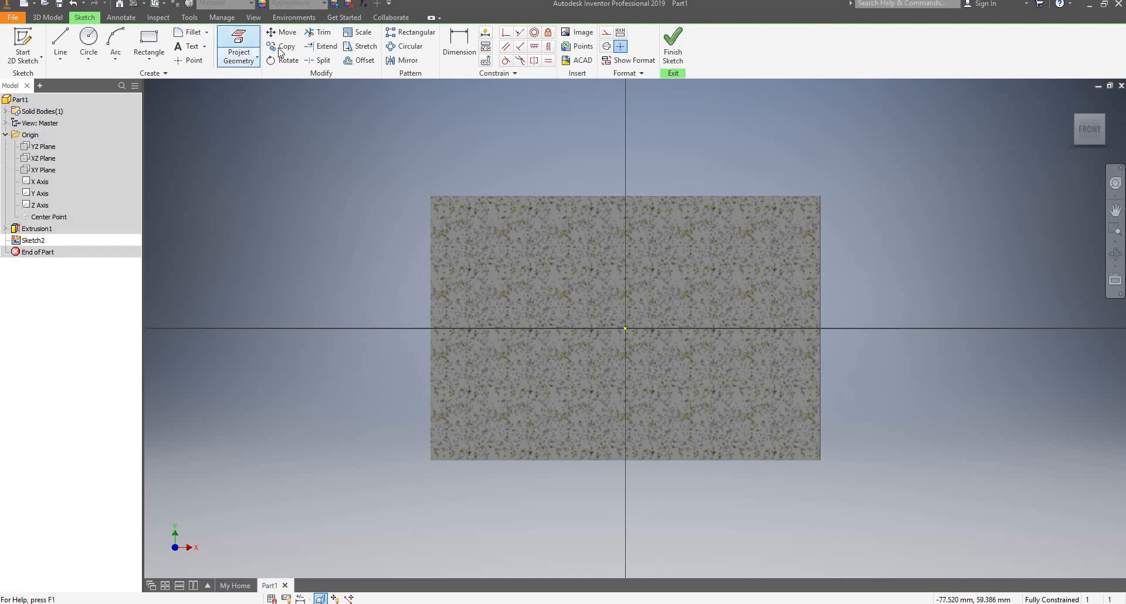
left_click(243, 62)
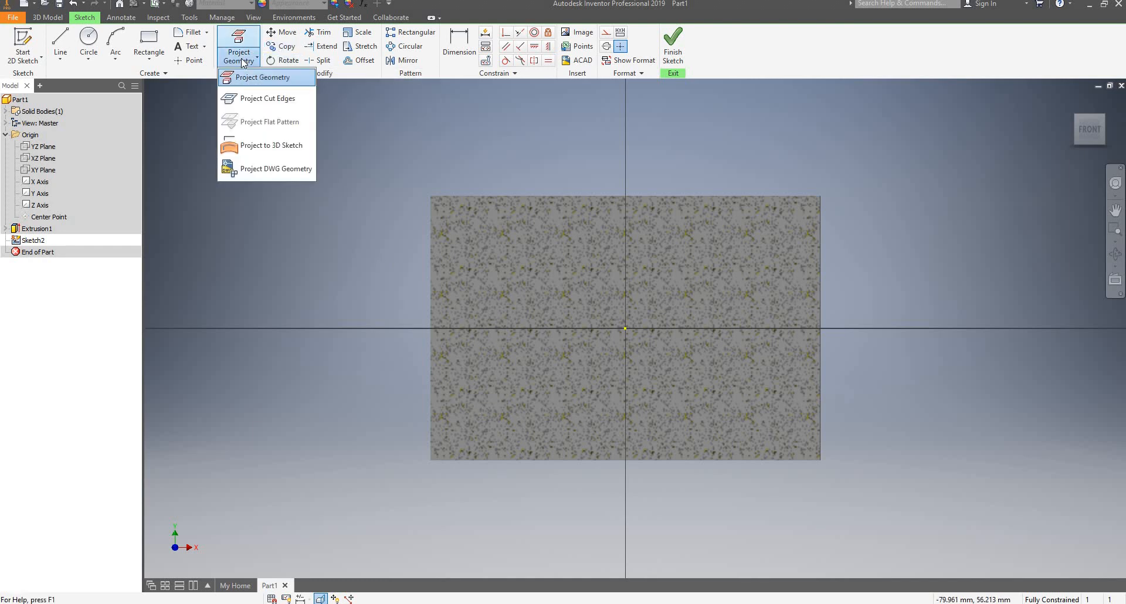
left_click(254, 100)
middle_click_drag(907, 165, 718, 226, "shift")
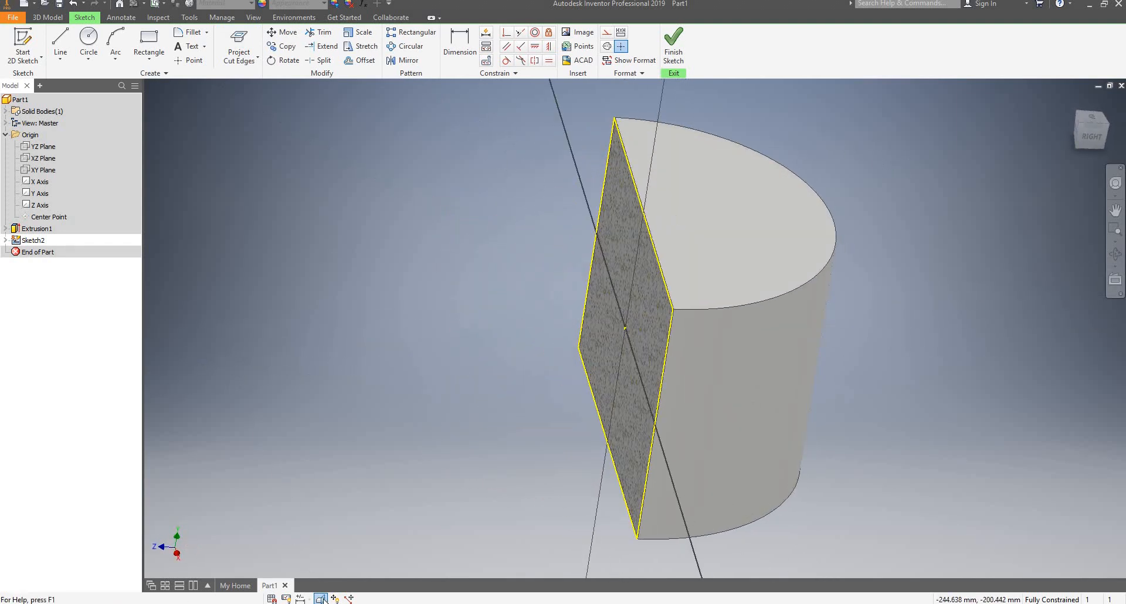
left_click(320, 599)
left_click(324, 600)
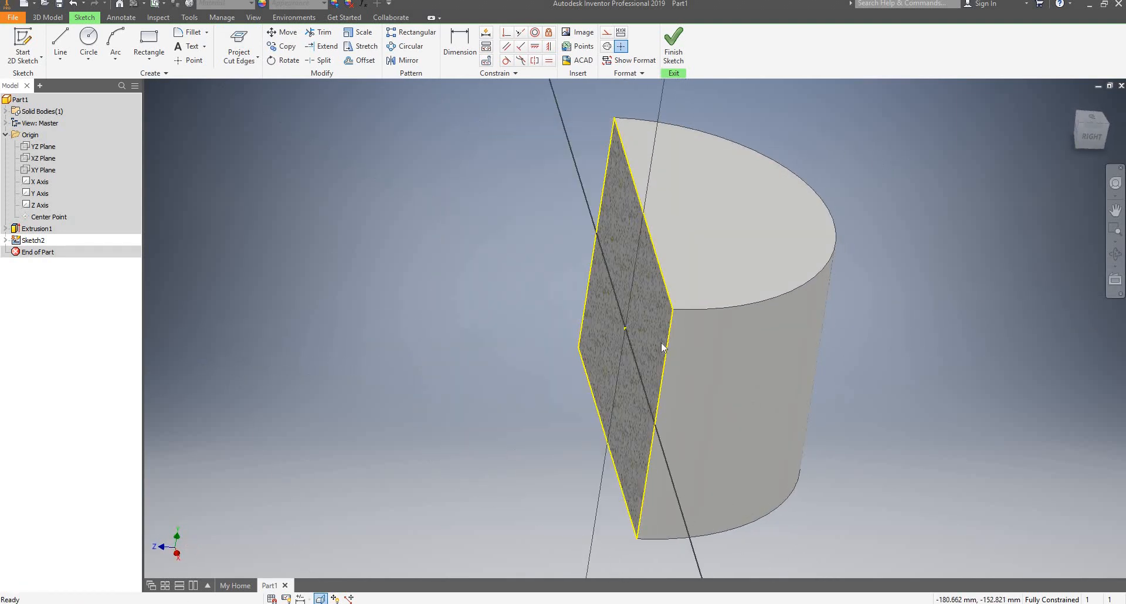
middle_click_drag(746, 262, 817, 299, "shift")
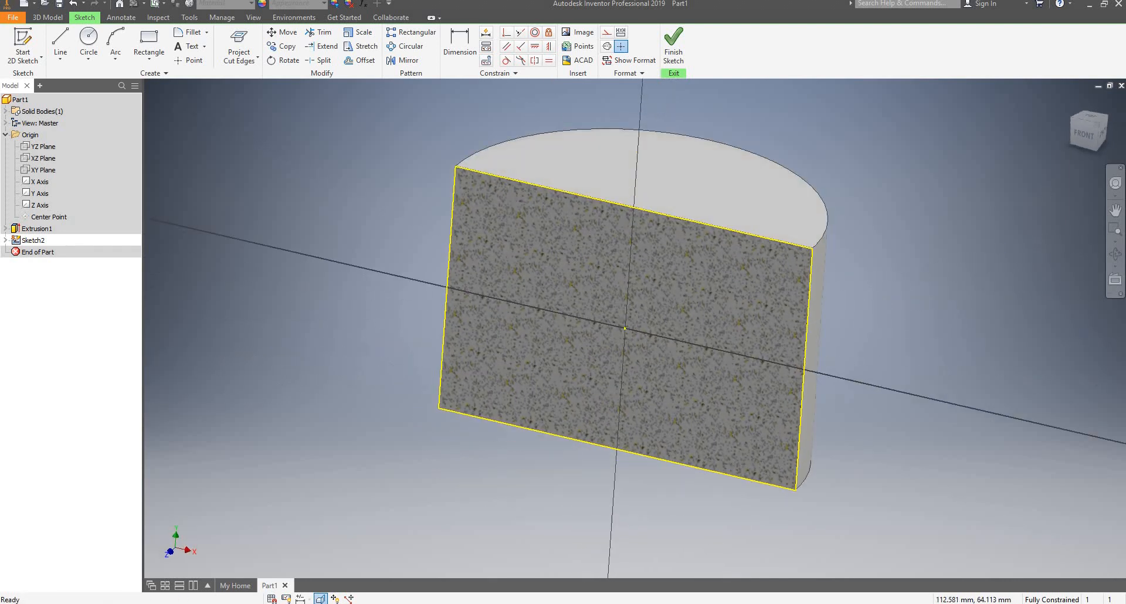
left_click(1086, 133)
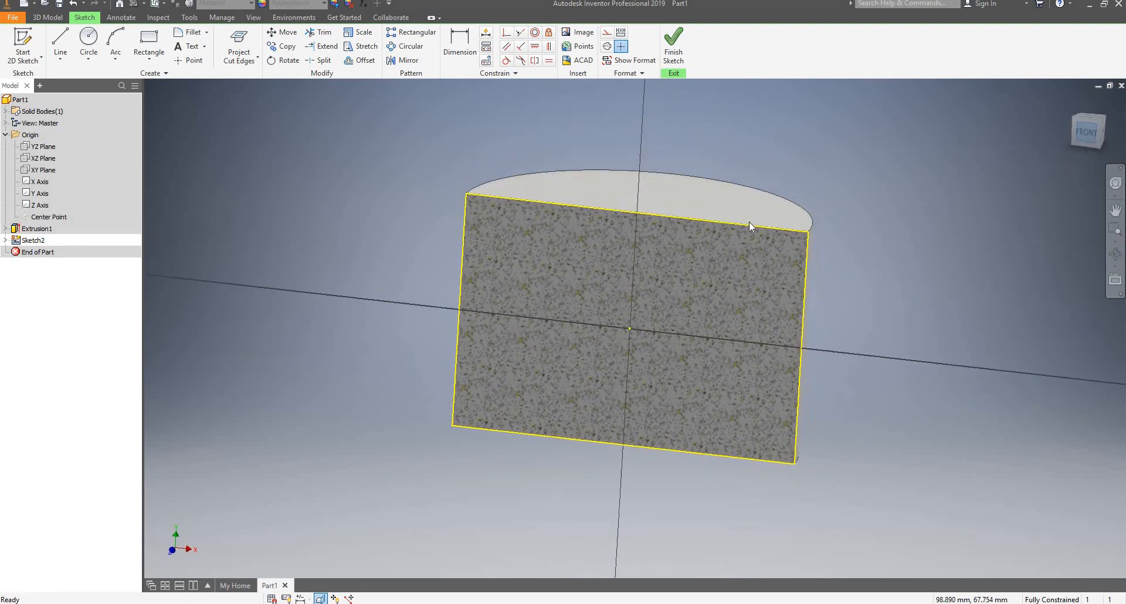
Sketch a small horizontal rectangle about 5.9 mm wide outside the cylinder section, to the right of its upper-right corner.
scroll(782, 240, "up", 5)
scroll(727, 229, "down", 4)
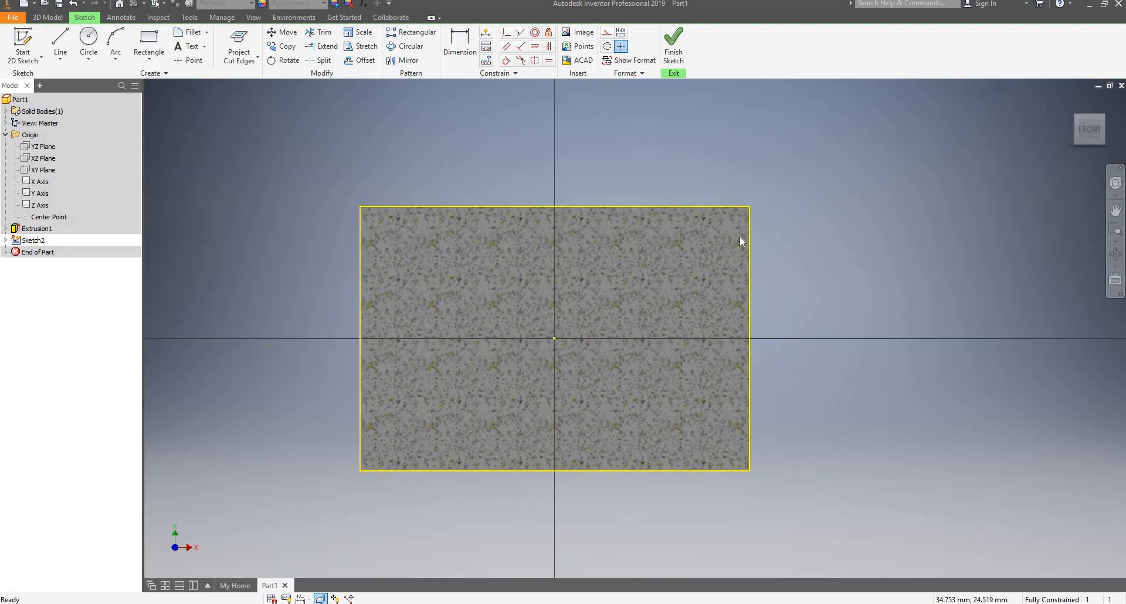
scroll(745, 228, "up", 4)
scroll(753, 217, "up", 1)
scroll(838, 118, "down", 4)
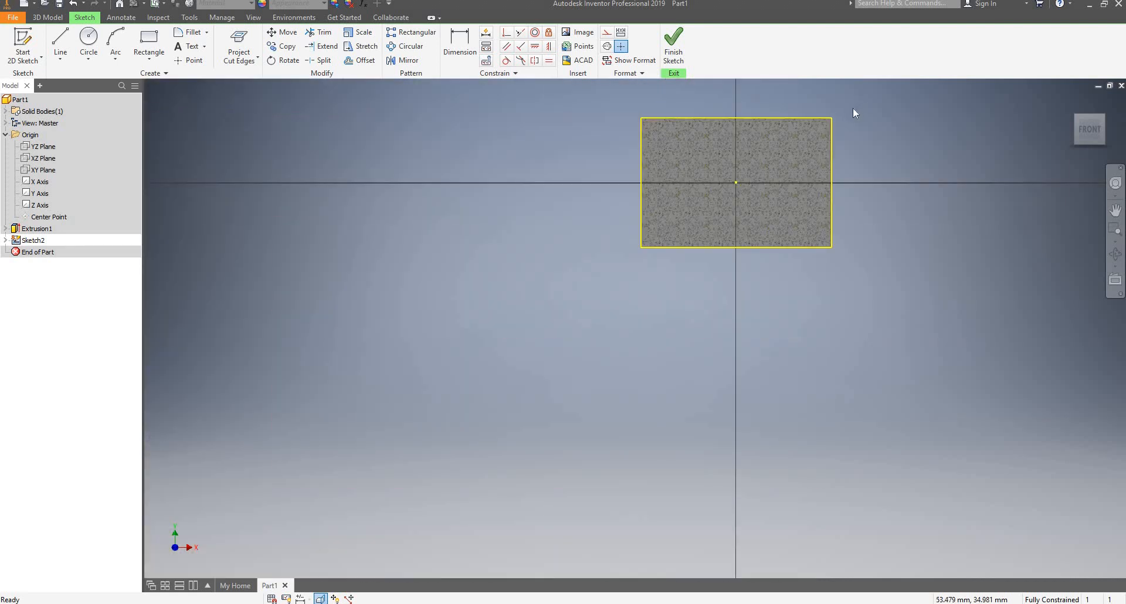
scroll(853, 107, "up", 5)
scroll(791, 132, "down", 2)
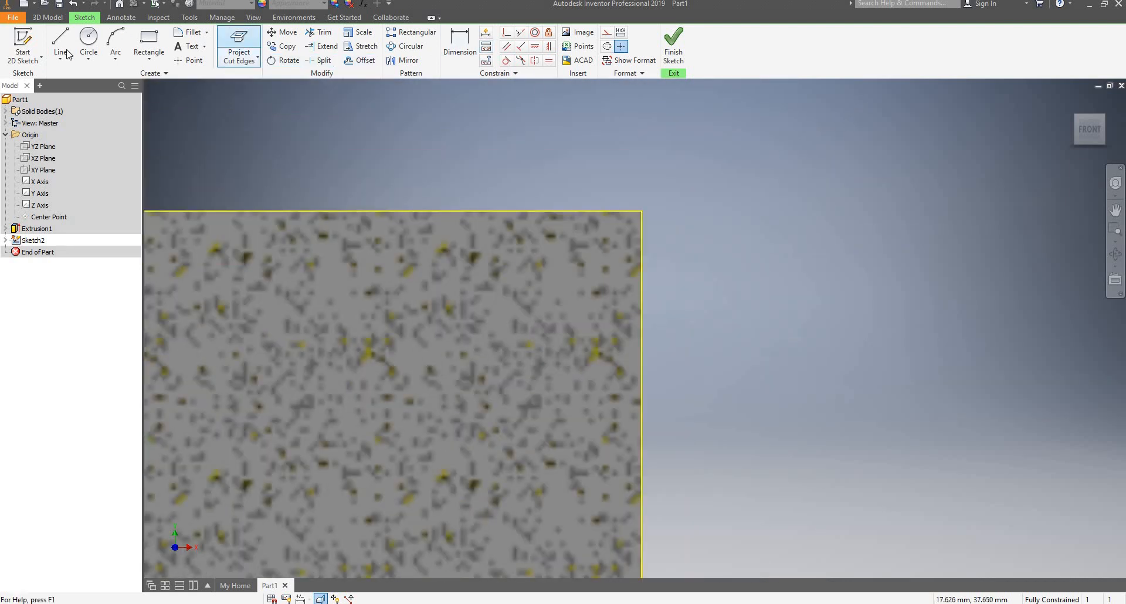
left_click(149, 43)
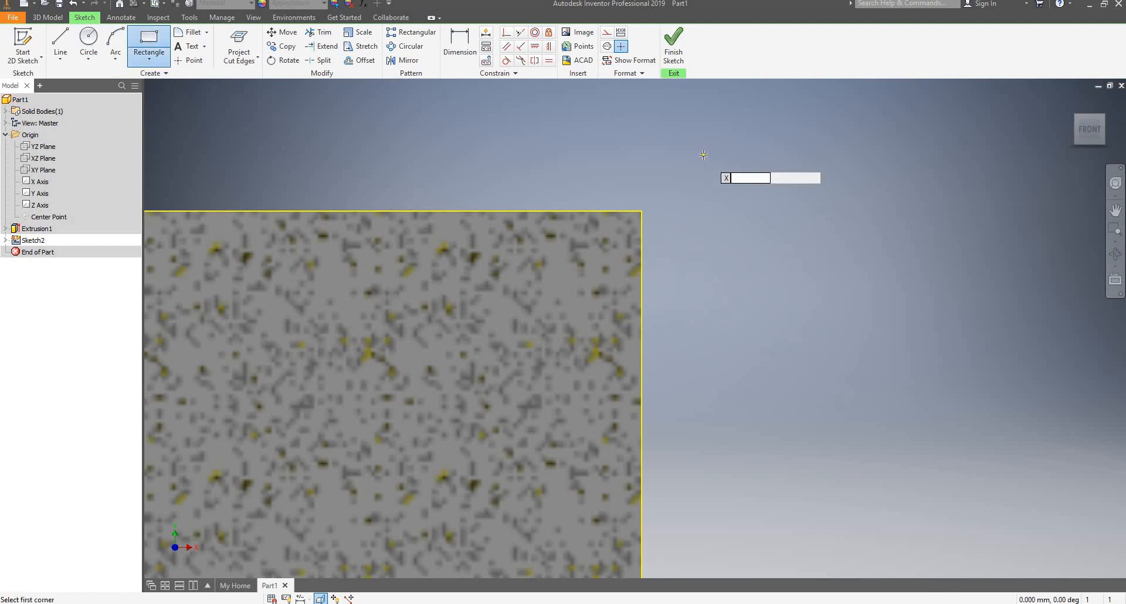
left_click(729, 199)
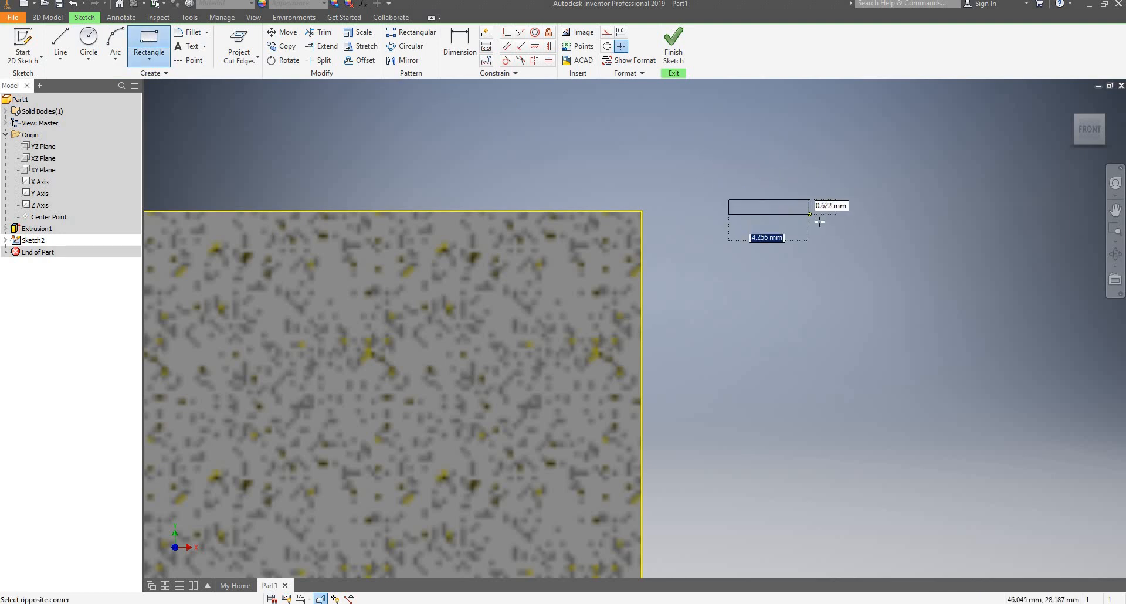
left_click(834, 230)
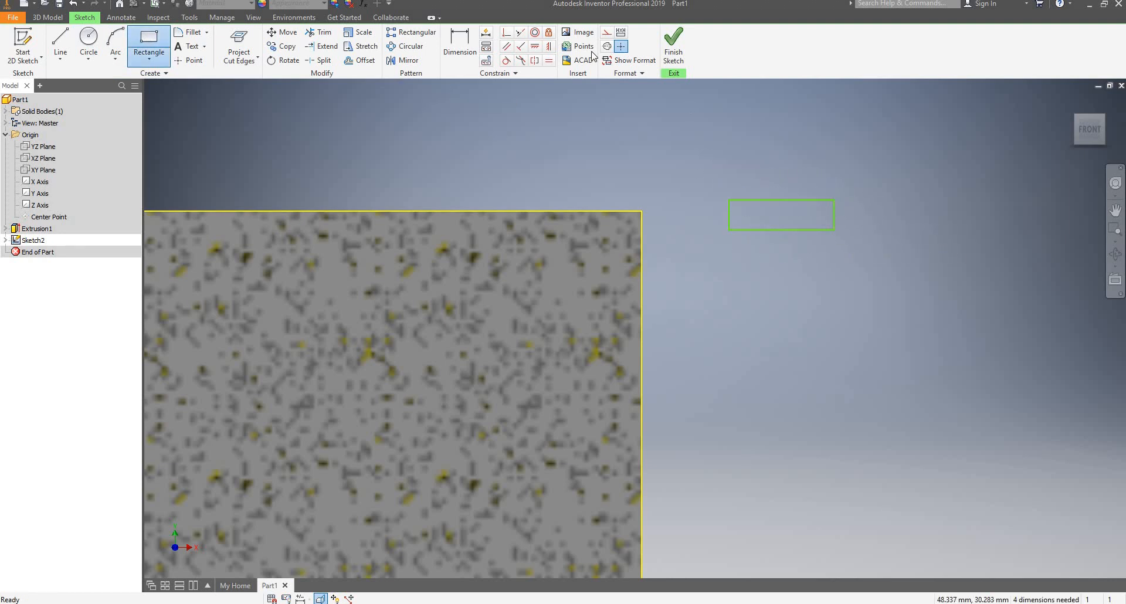
key("Escape")
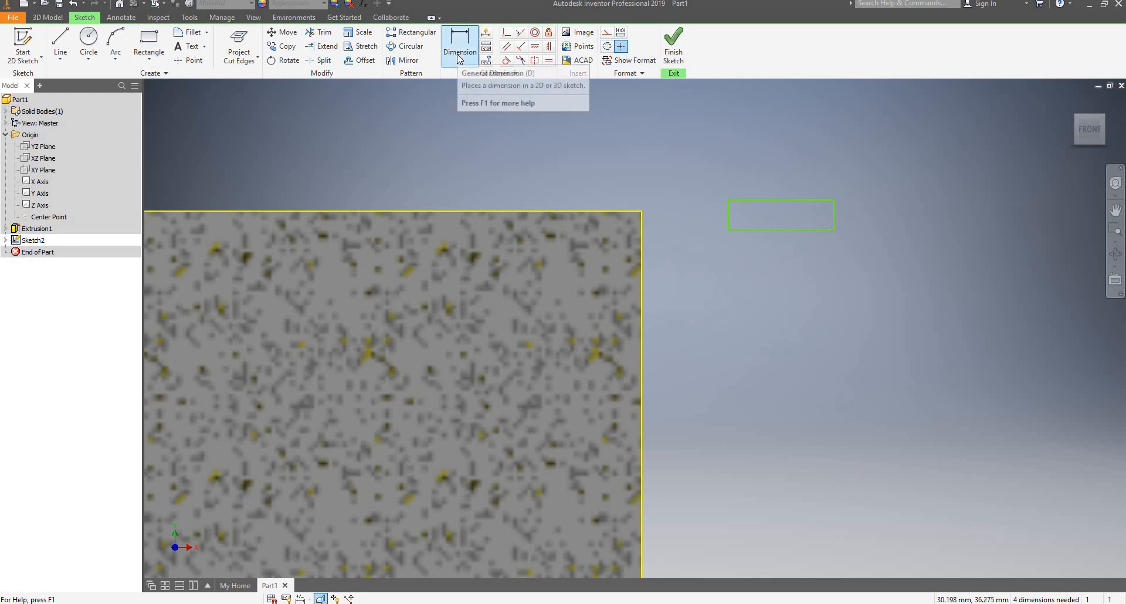
Dimension the small rectangle 8 mm wide and 1.5 mm high.
left_click(458, 57)
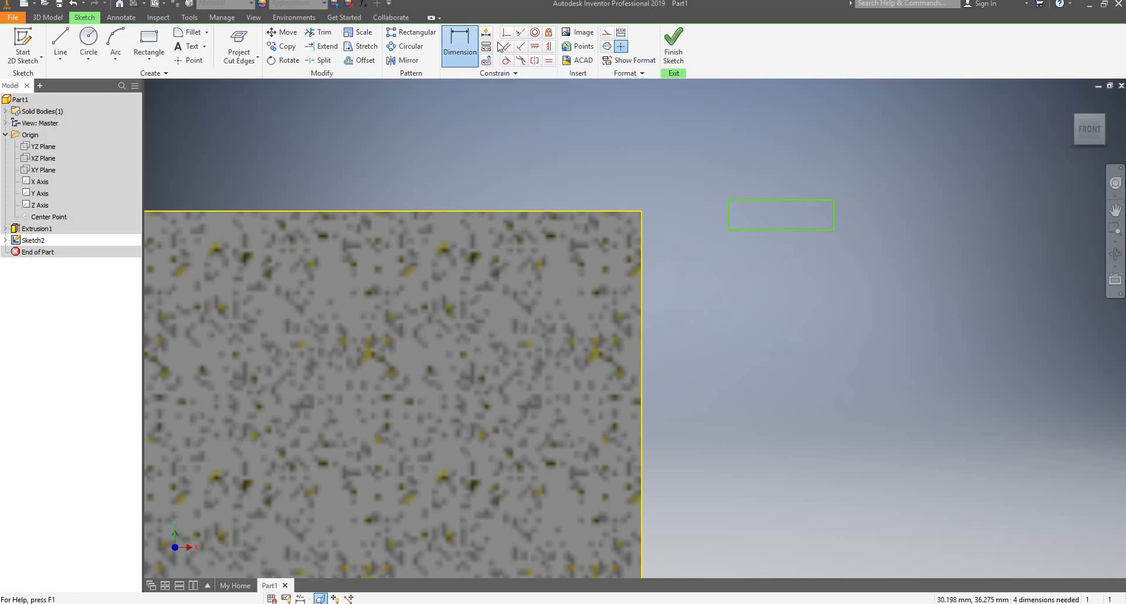
left_click(739, 200)
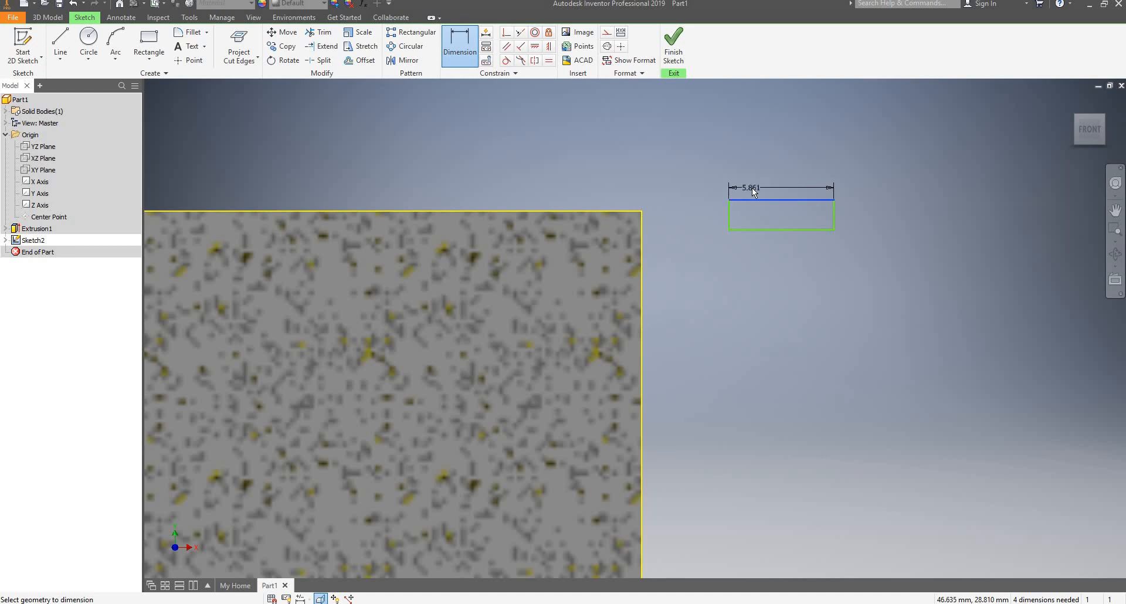
left_click(752, 188)
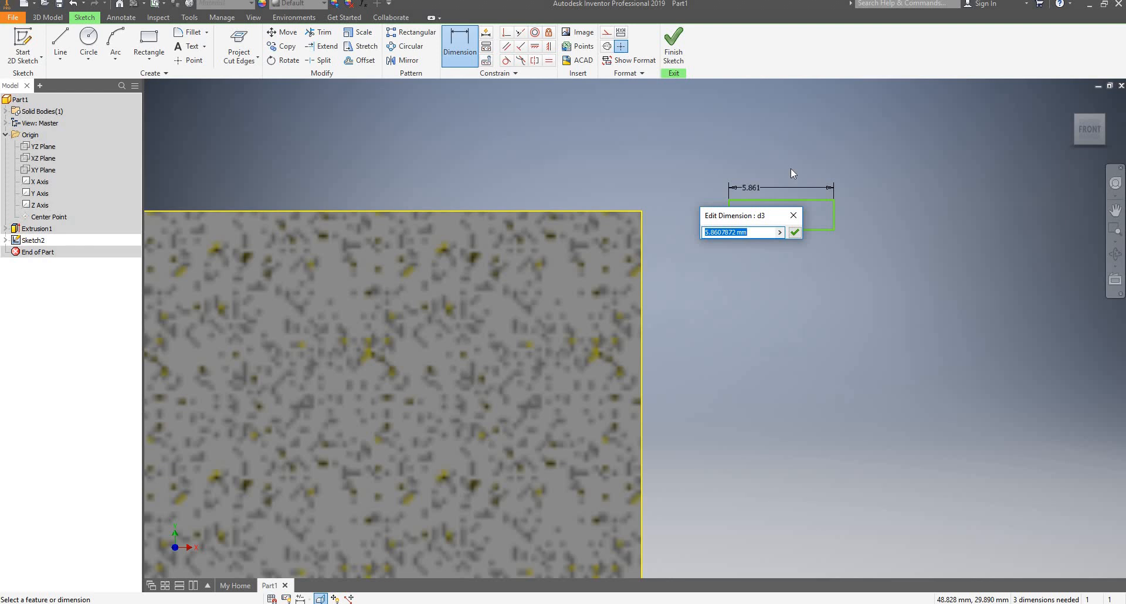
type("8")
key("Return")
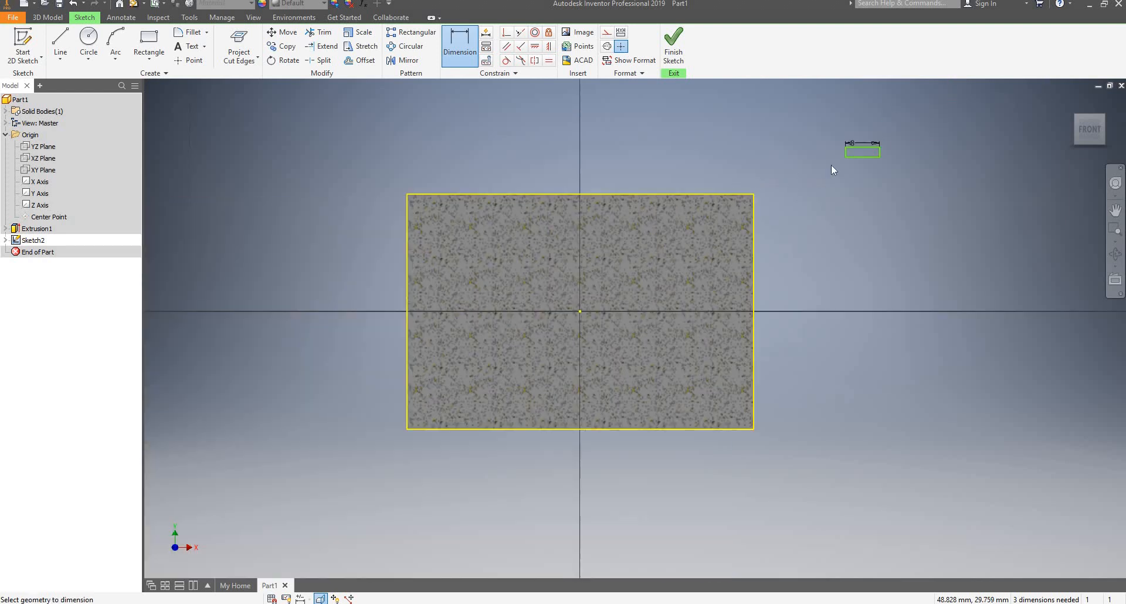
scroll(884, 139, "up", 6)
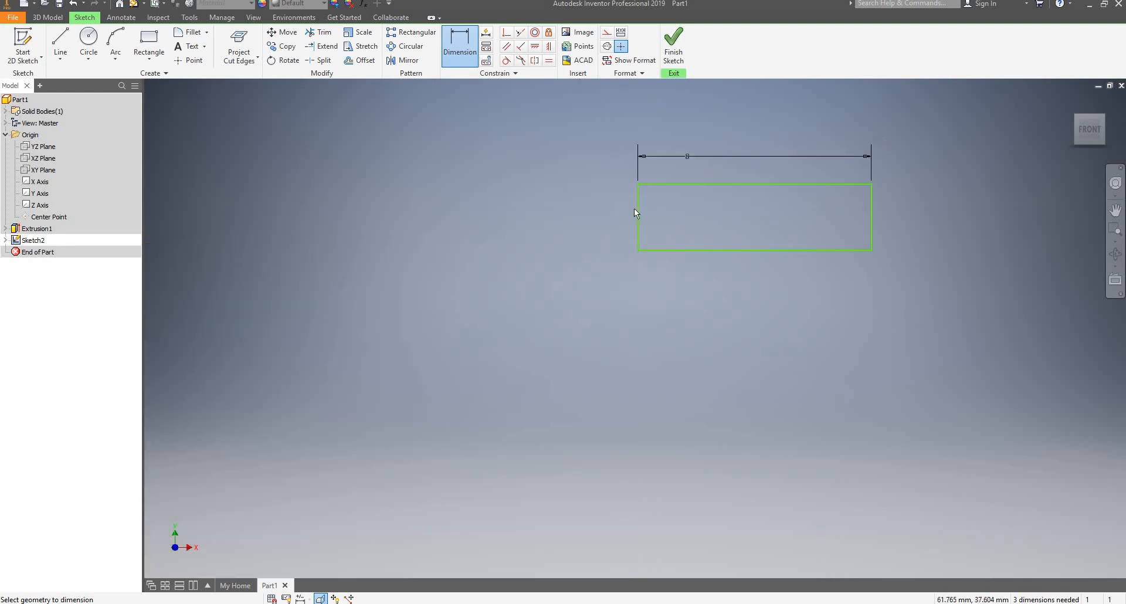
left_click(619, 221)
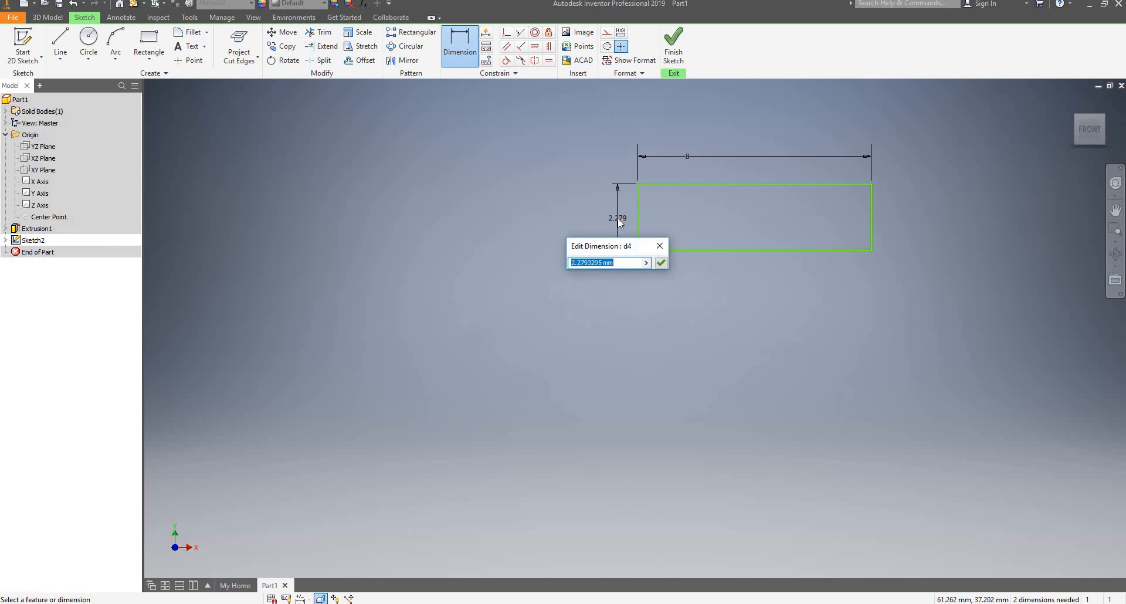
type("1.5")
key("Return")
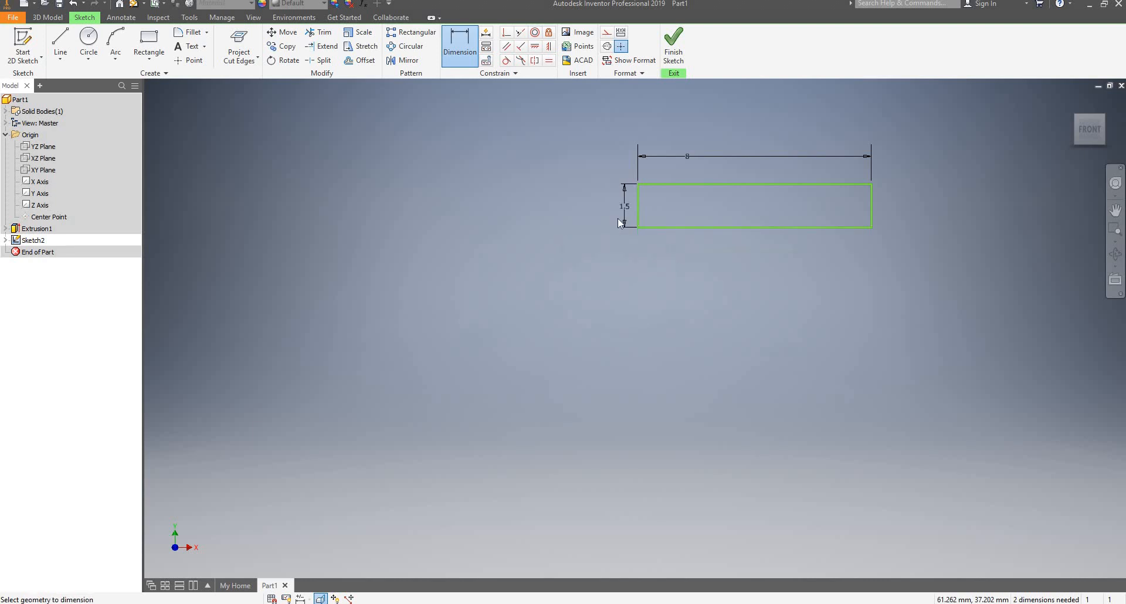
Make the rectangle's right edge collinear with the projected right edge of the cylinder section.
scroll(669, 257, "down", 5)
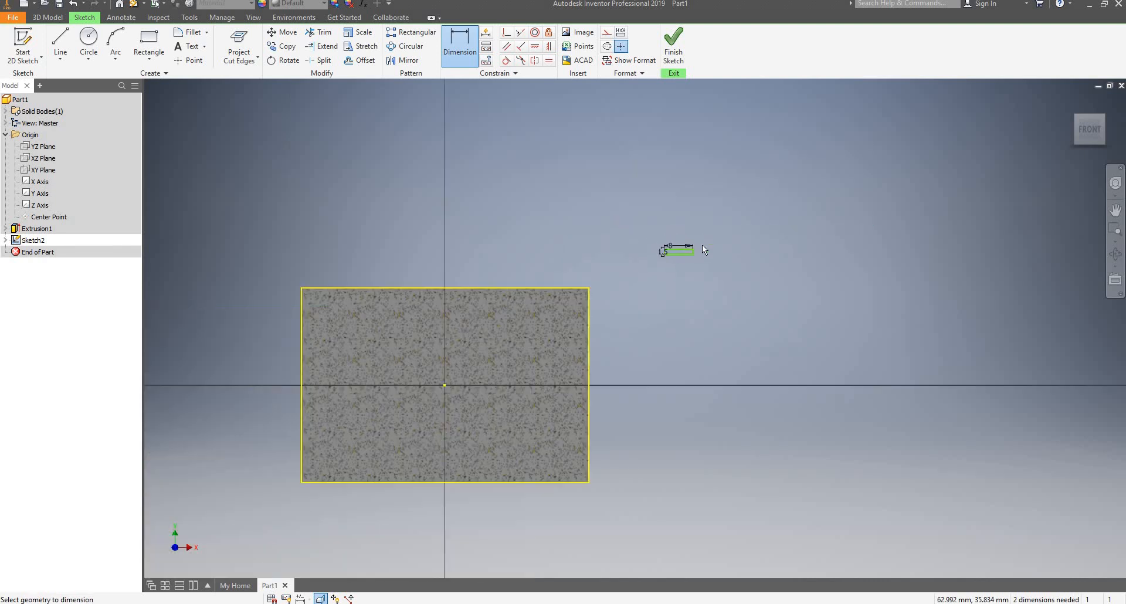
scroll(702, 245, "up", 3)
scroll(678, 261, "down", 2)
scroll(678, 262, "up", 6)
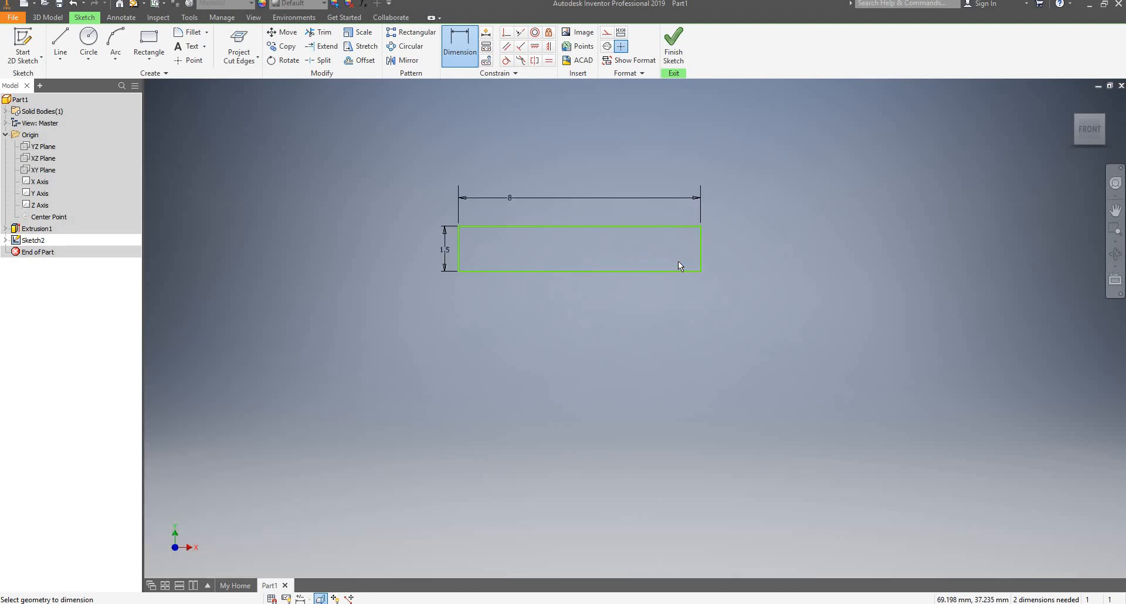
scroll(678, 262, "down", 2)
scroll(673, 262, "down", 2)
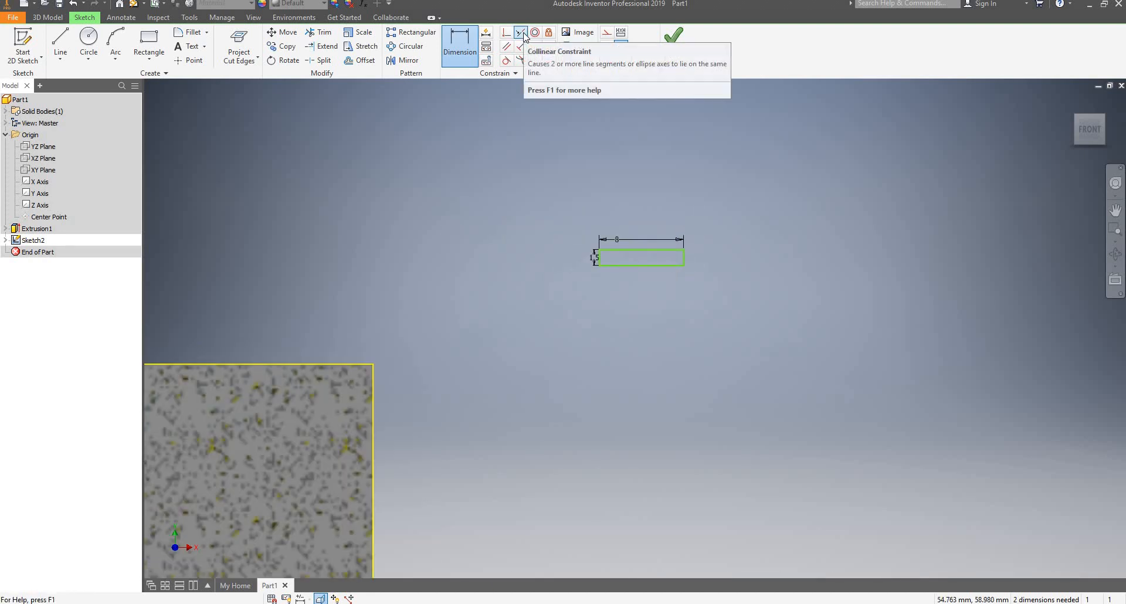
left_click(684, 259)
left_click(372, 383)
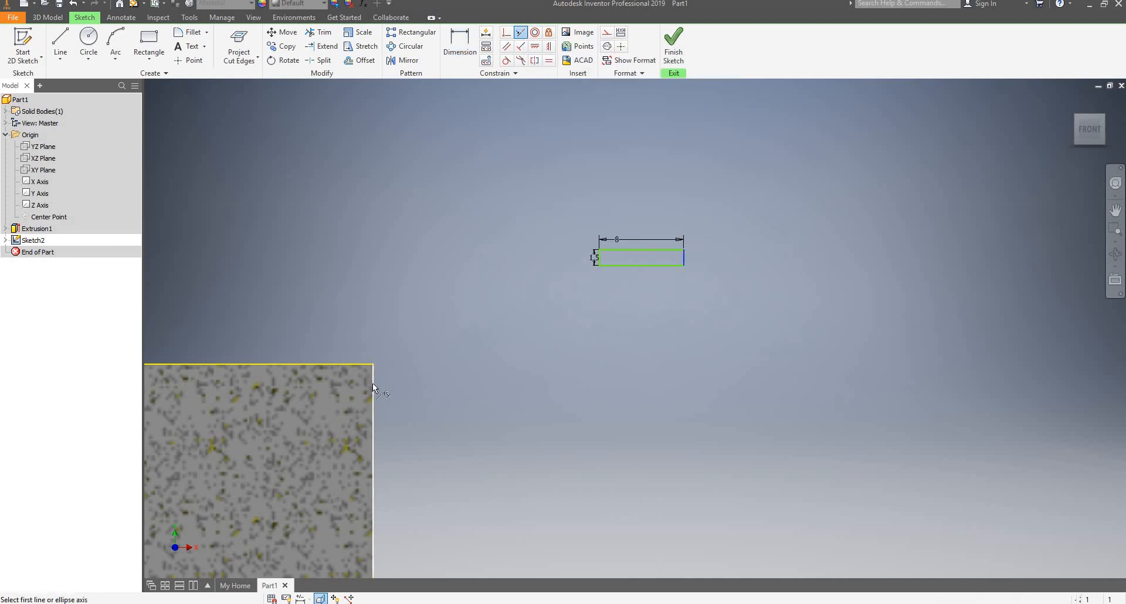
scroll(442, 316, "up", 3)
scroll(404, 329, "up", 5)
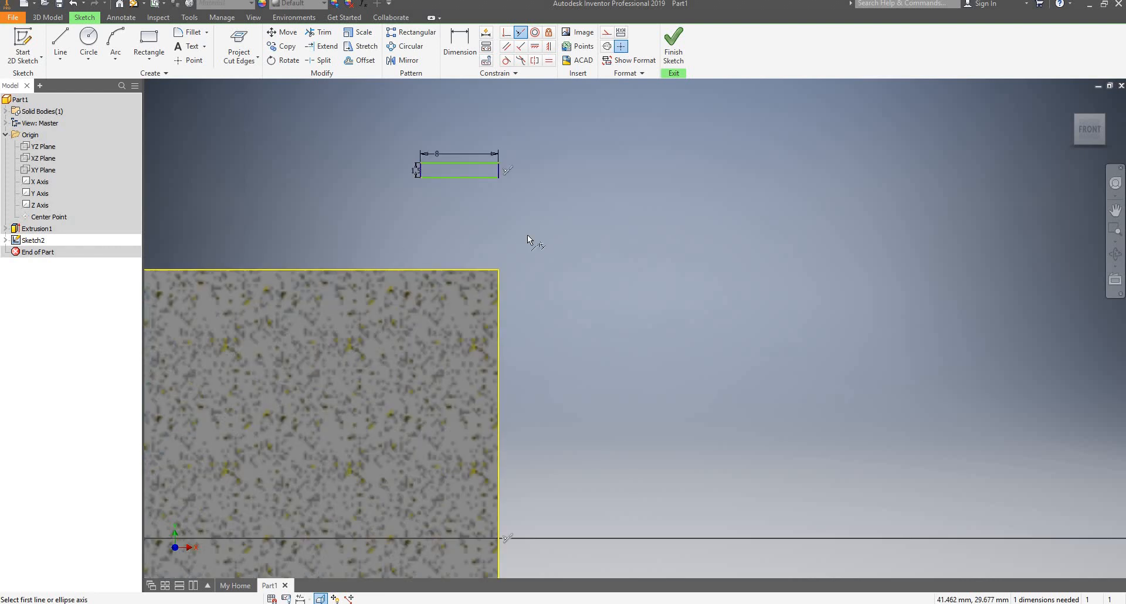
key("Escape")
Move the rectangle down along the right edge until it lies inside the cylinder section, just below the top edge.
left_click_drag(456, 100, 326, 400)
scroll(498, 311, "down", 5)
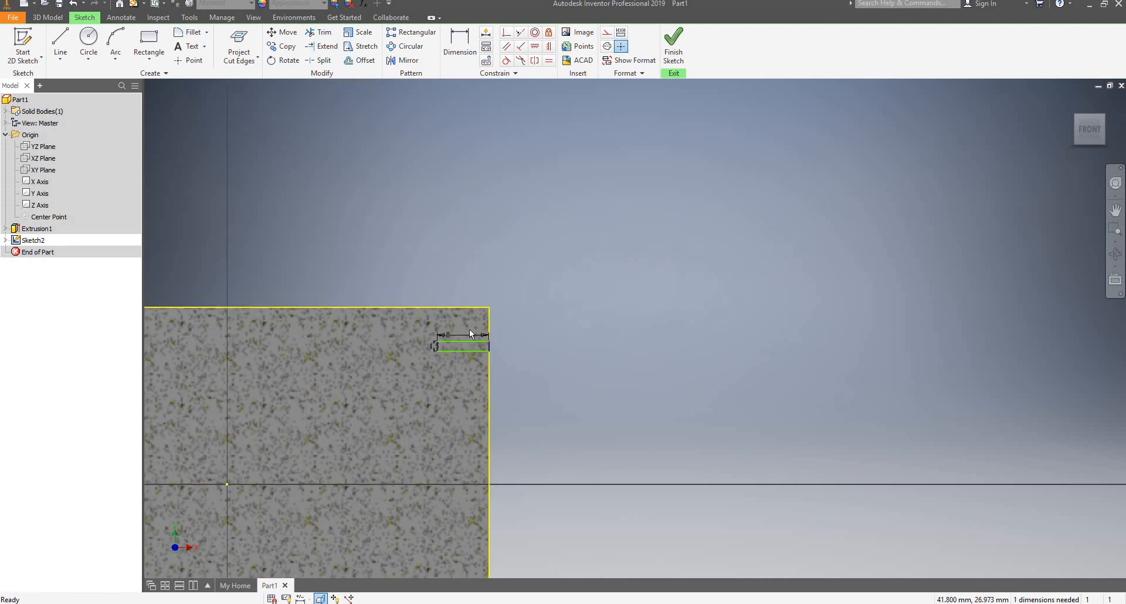
scroll(628, 229, "up", 4)
scroll(637, 224, "down", 4)
scroll(632, 226, "up", 2)
scroll(632, 227, "up", 3)
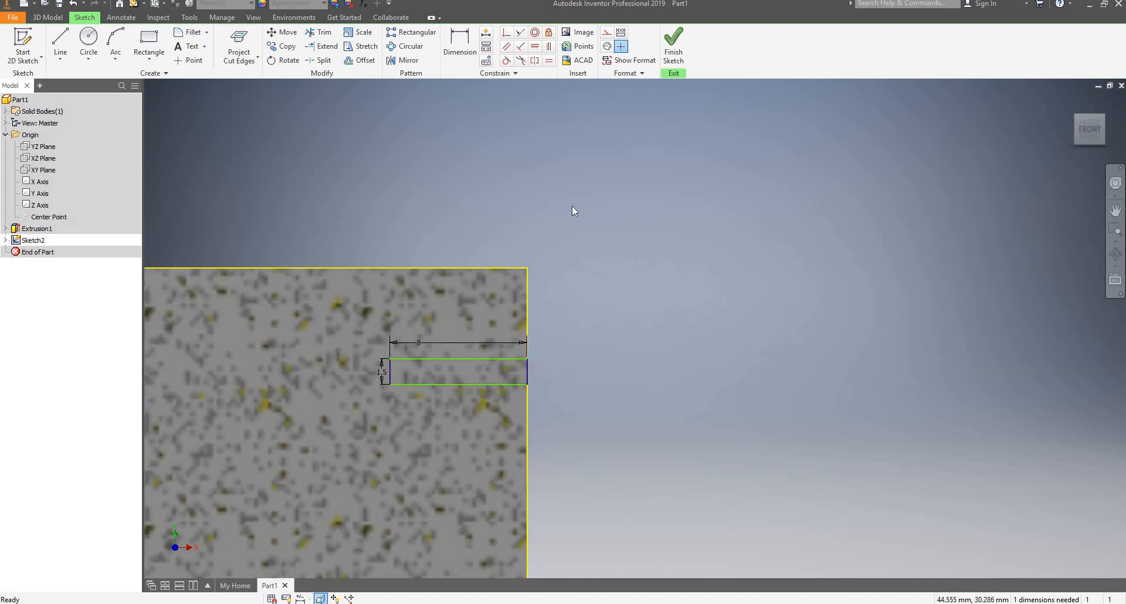
Dimension the rectangle's upper edge 5 mm below the projected top edge of the cylinder.
left_click(461, 49)
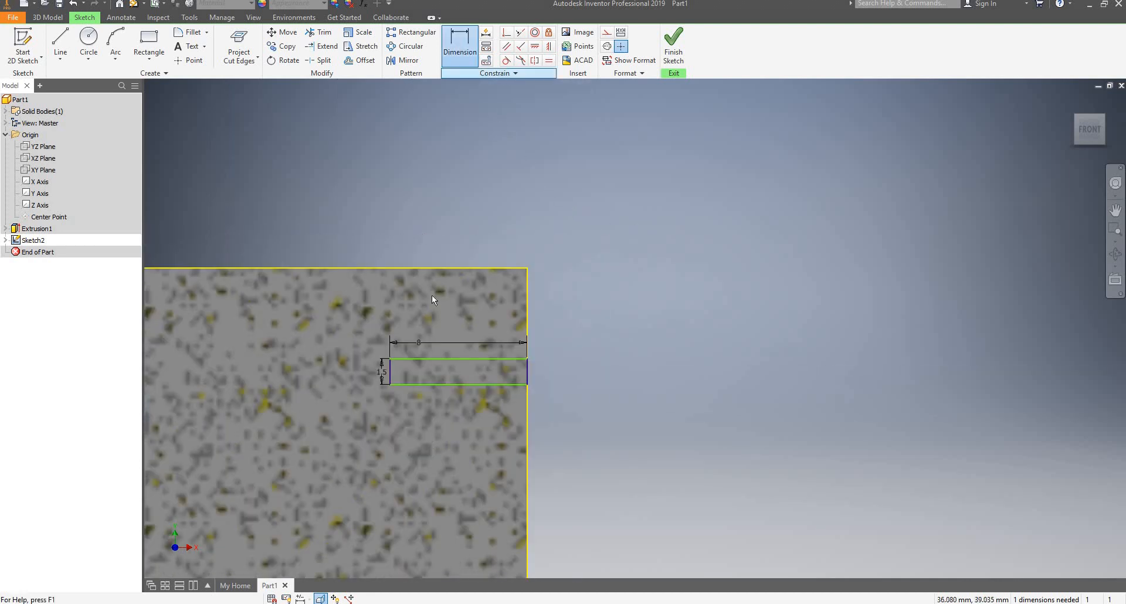
left_click(473, 359)
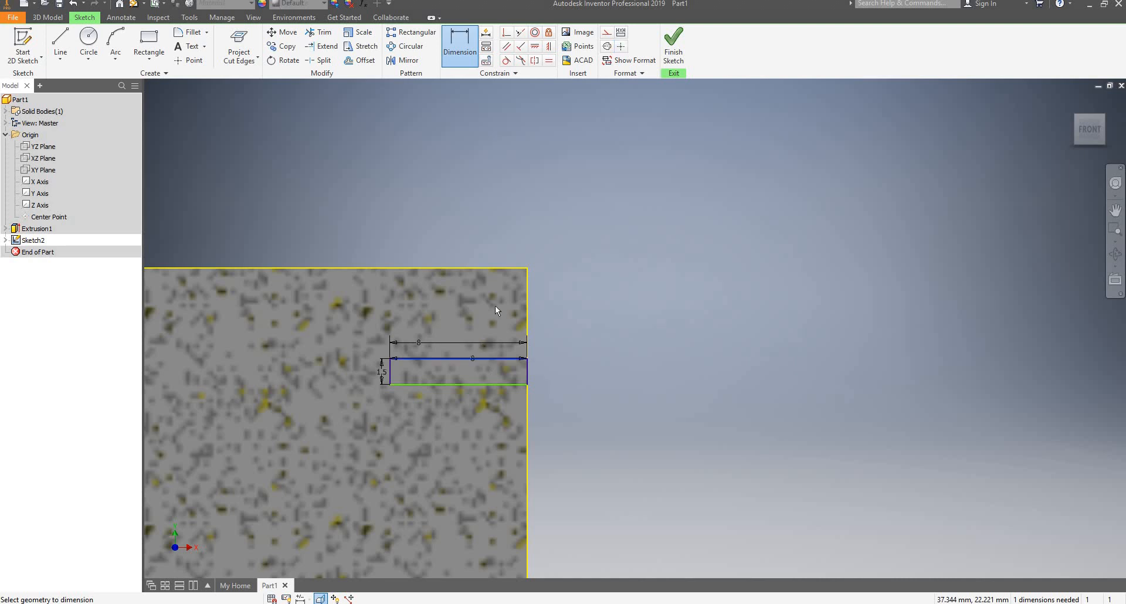
left_click(502, 269)
left_click(578, 306)
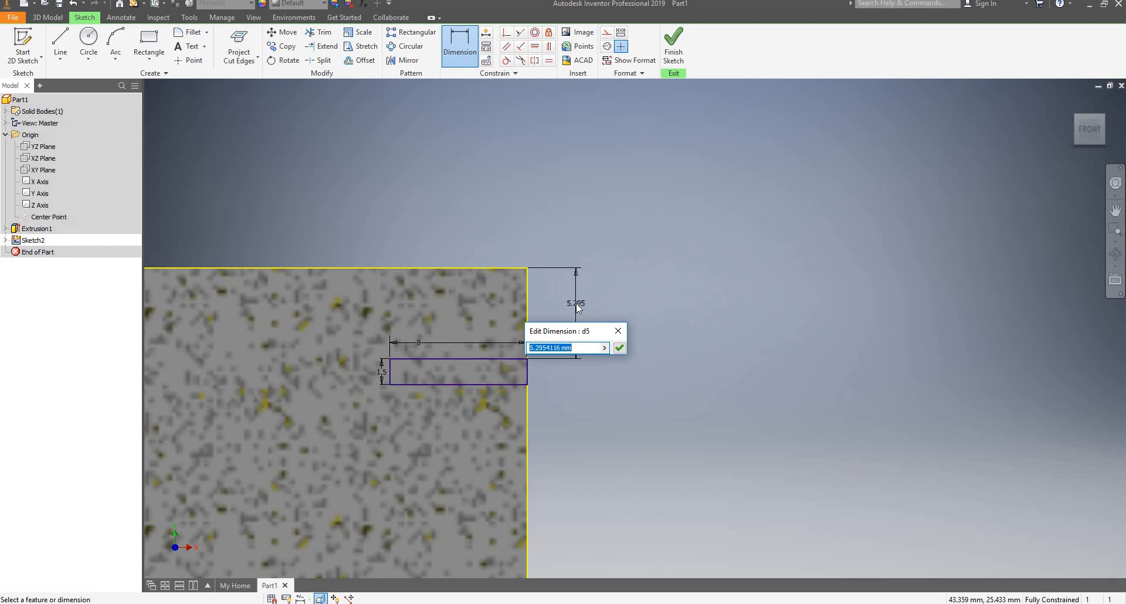
type("5")
key("Return")
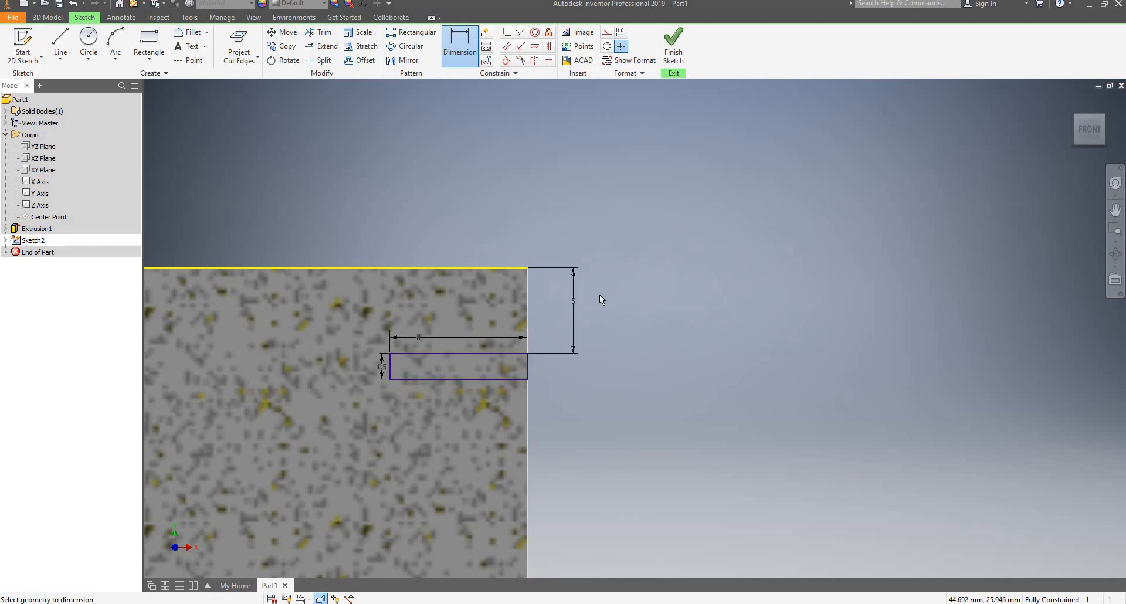
scroll(600, 295, "down", 5)
scroll(551, 326, "up", 3)
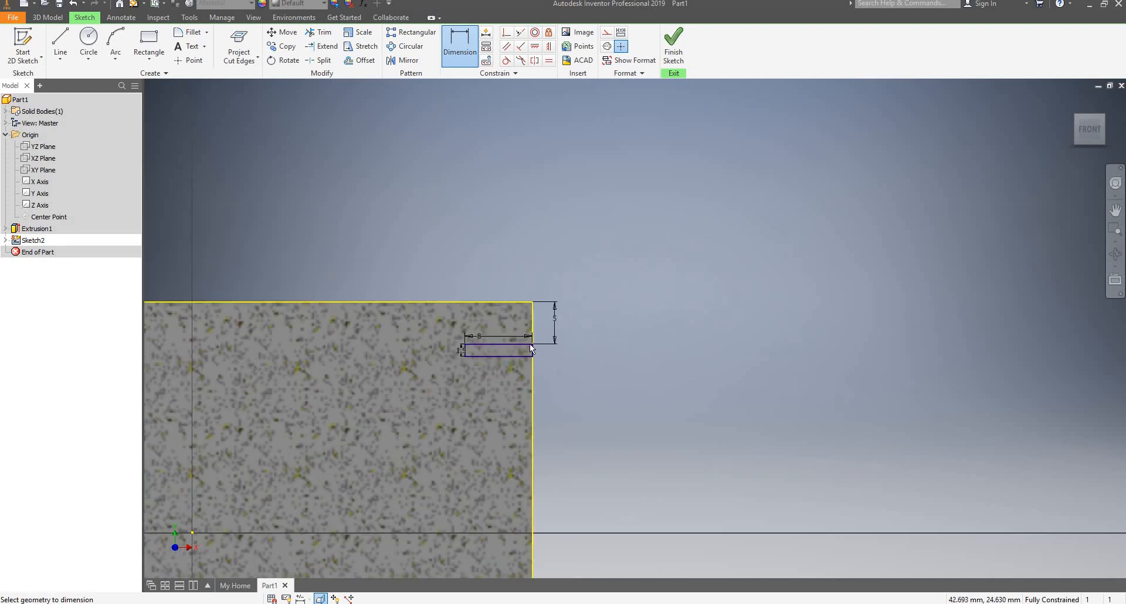
scroll(490, 347, "up", 4)
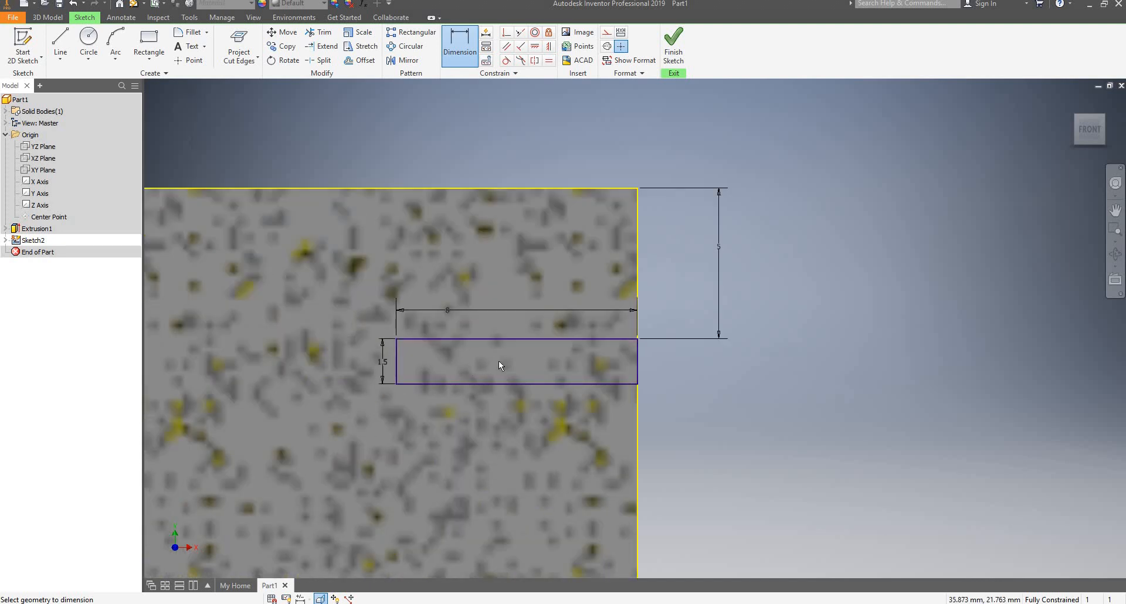
scroll(499, 361, "down", 2)
scroll(510, 355, "up", 3)
scroll(507, 359, "down", 2)
scroll(516, 375, "up", 4)
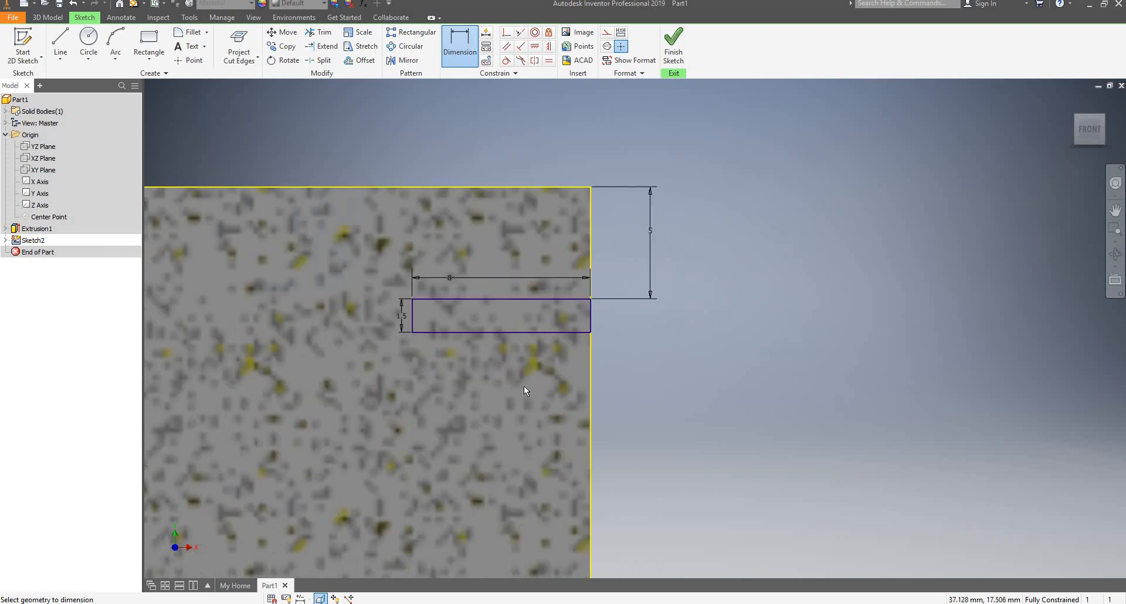
scroll(539, 421, "down", 3)
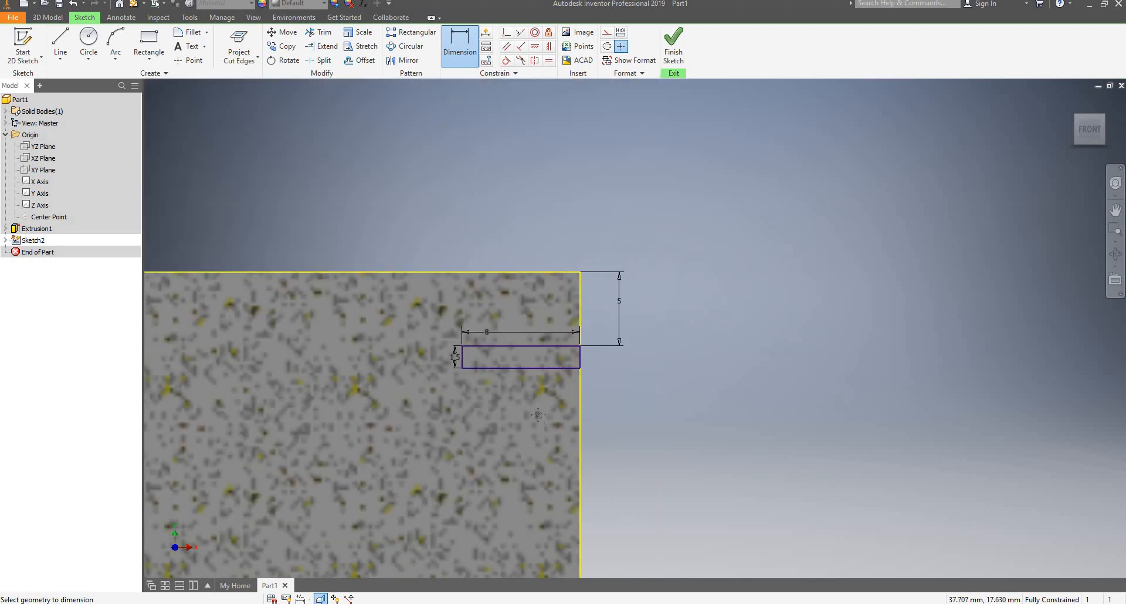
middle_click_drag(554, 379, 563, 320)
scroll(563, 320, "up", 3)
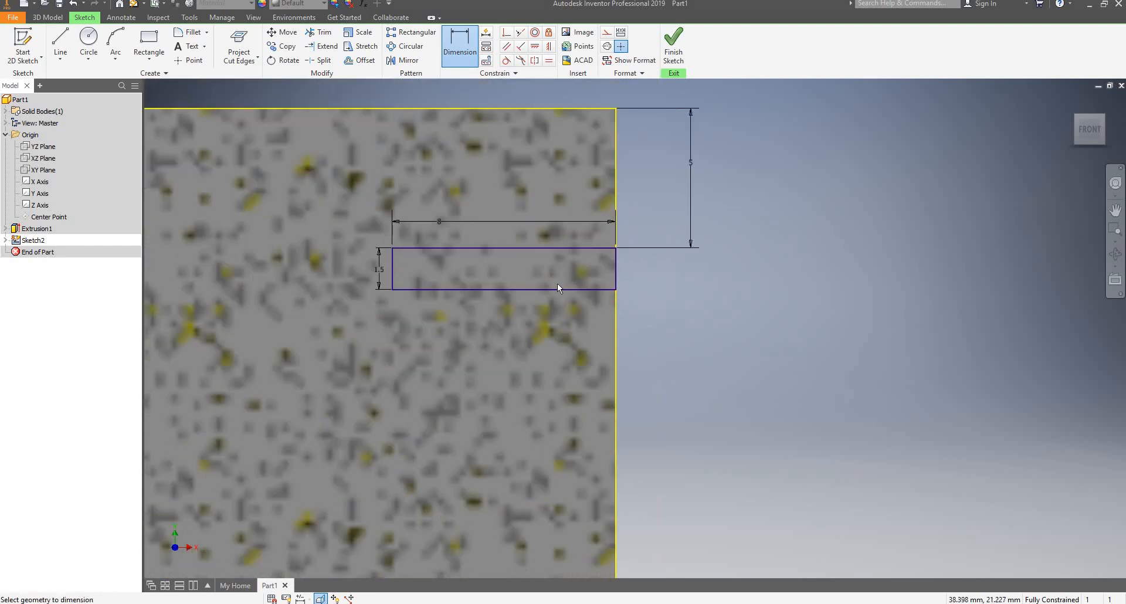
key("Escape")
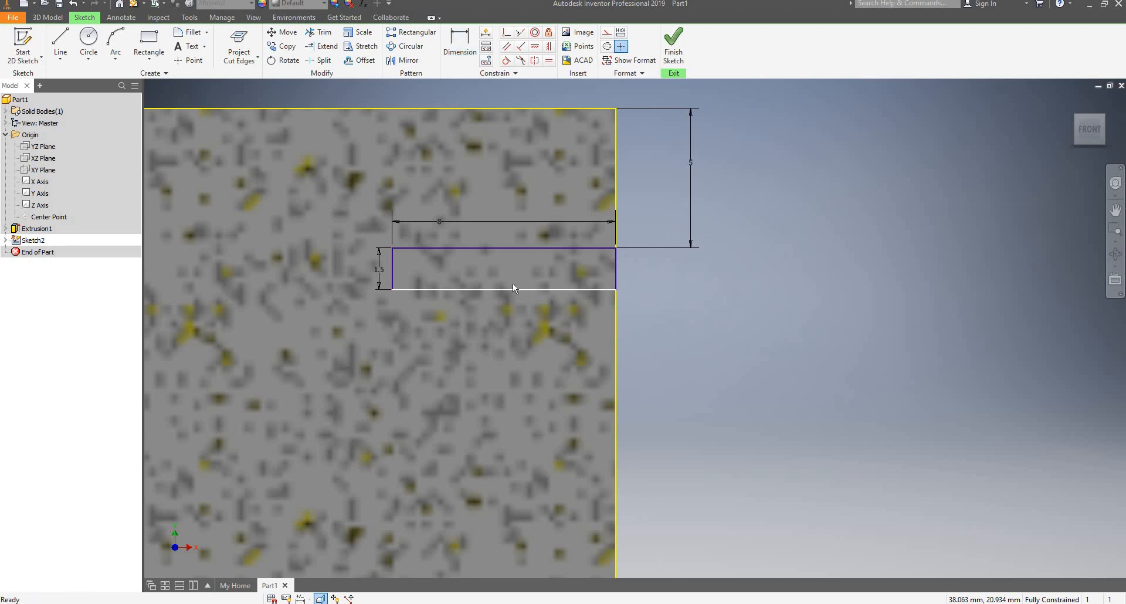
left_click(410, 32)
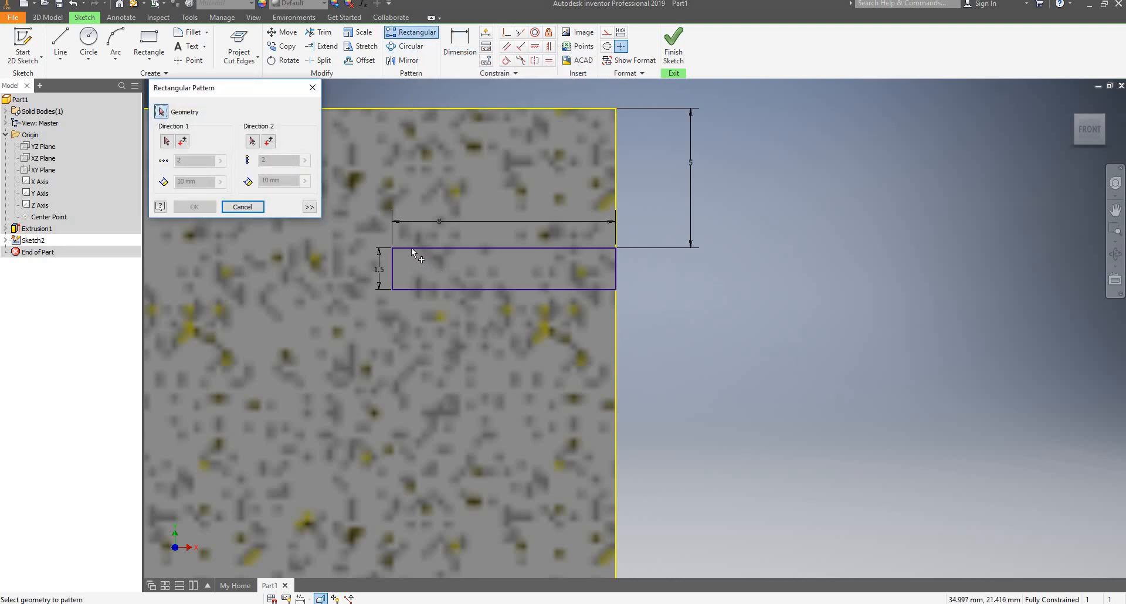
left_click_drag(372, 230, 660, 300)
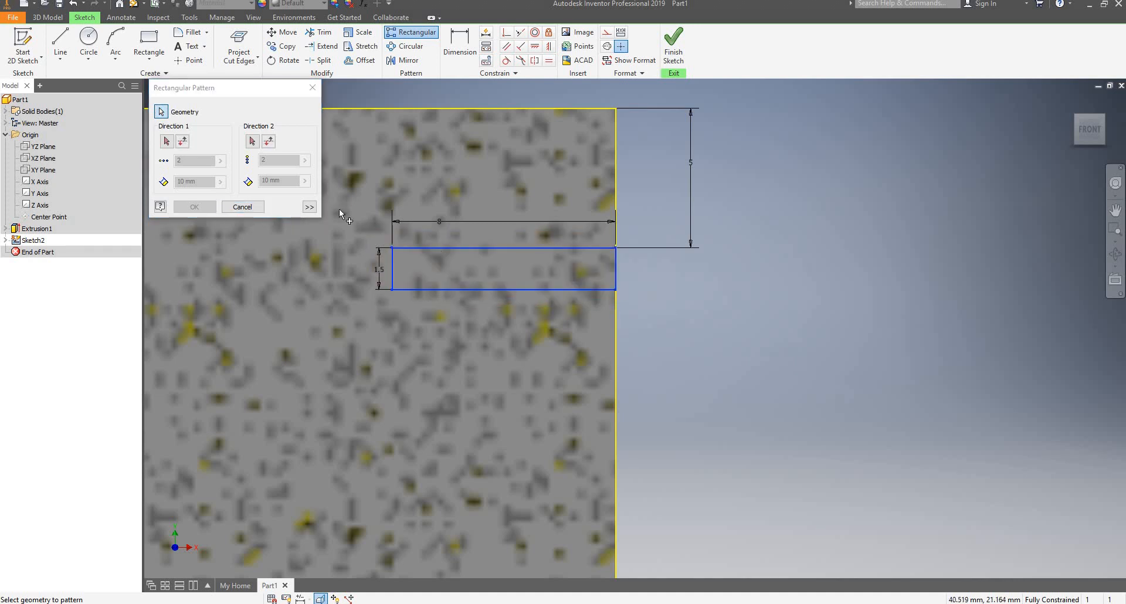
left_click(166, 141)
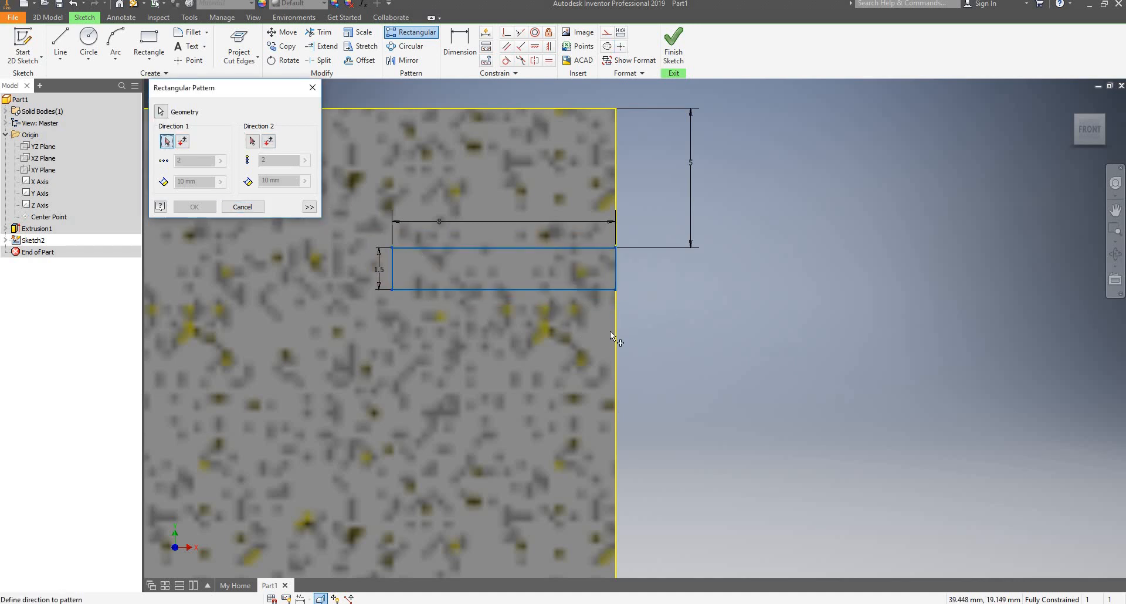
left_click(616, 325)
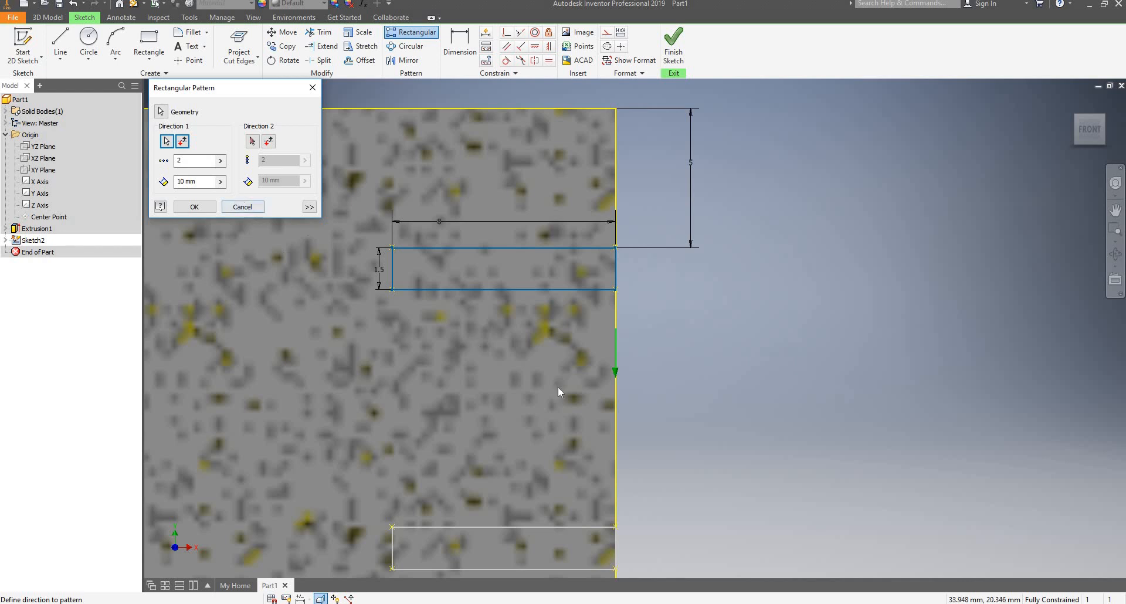
scroll(558, 387, "up", 4)
scroll(554, 395, "down", 4)
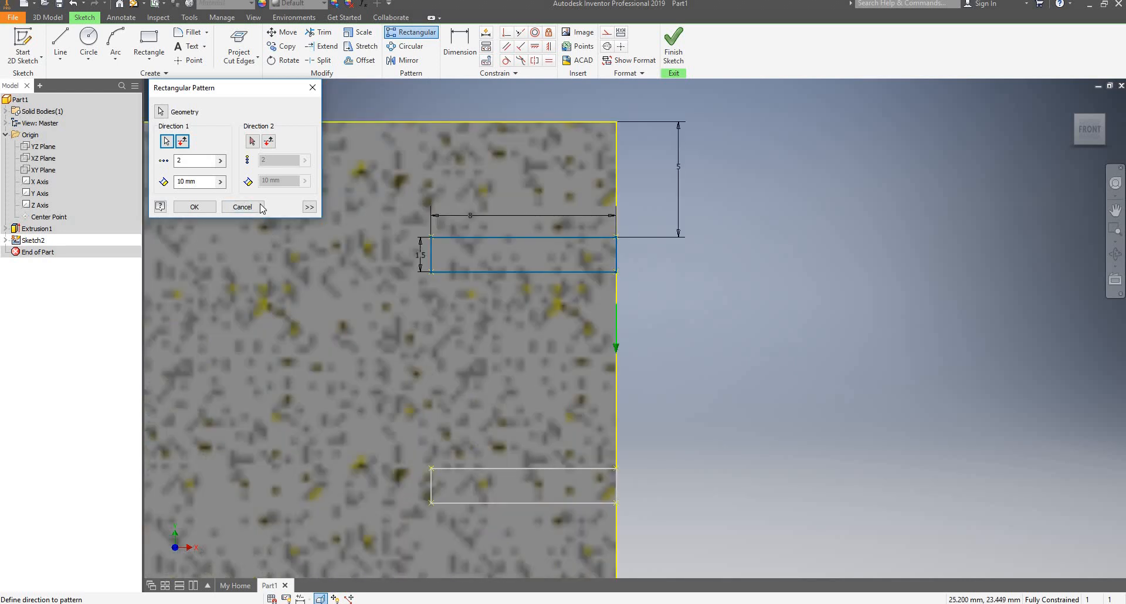
left_click(243, 207)
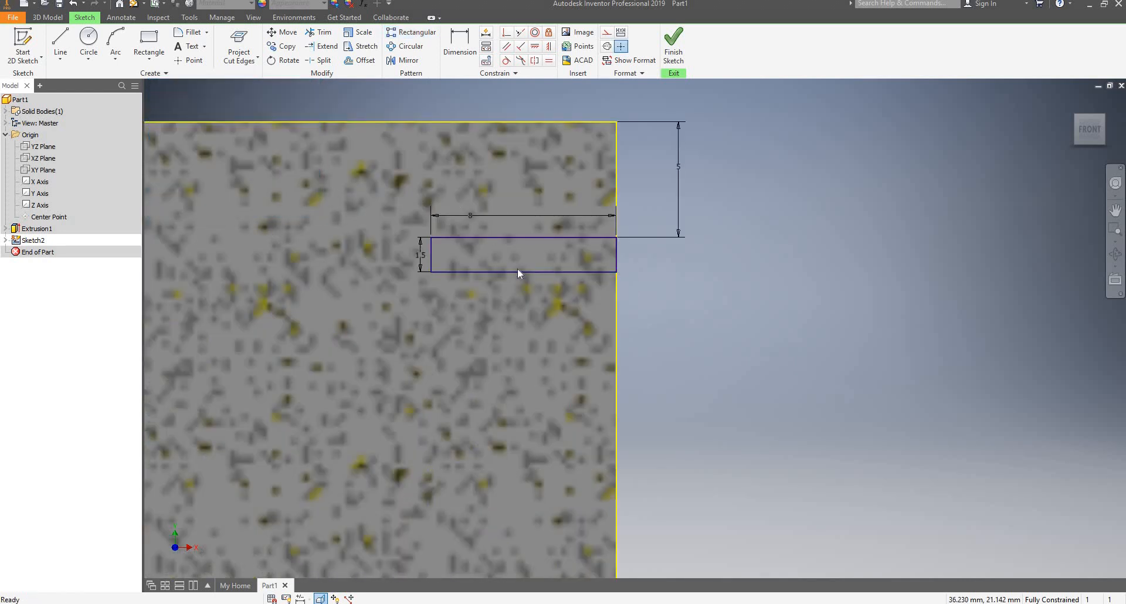
Finish the sketch containing the small rectangle near the cylinder's top outer edge.
scroll(470, 264, "up", 3)
scroll(481, 244, "down", 2)
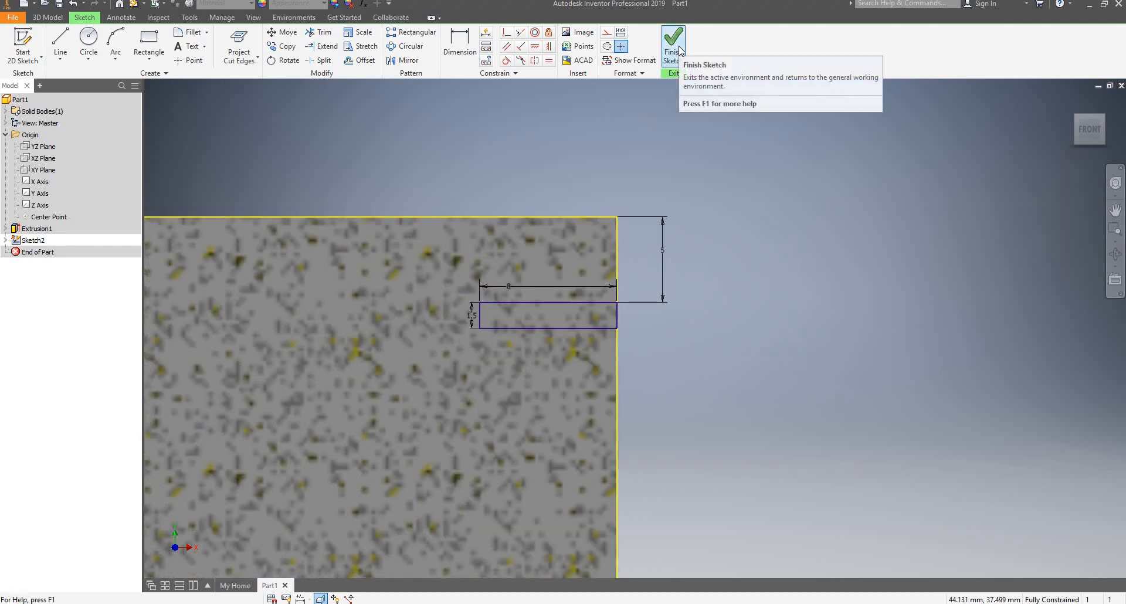
left_click(680, 51)
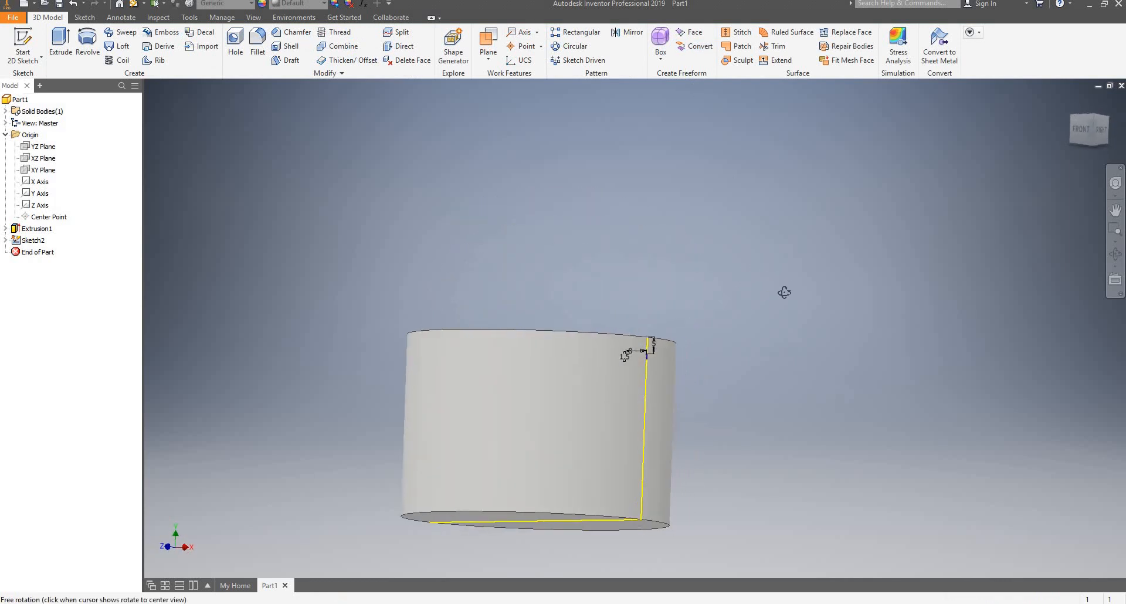
scroll(621, 367, "up", 4)
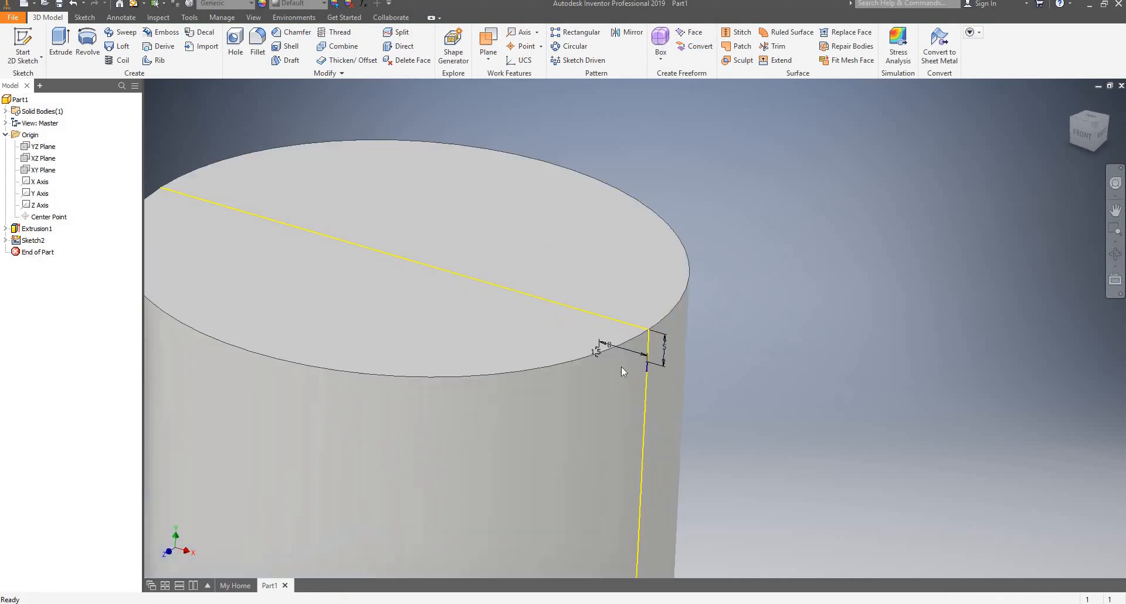
Set up a full Revolve of the small rectangle profile around the origin Y axis.
left_click(88, 47)
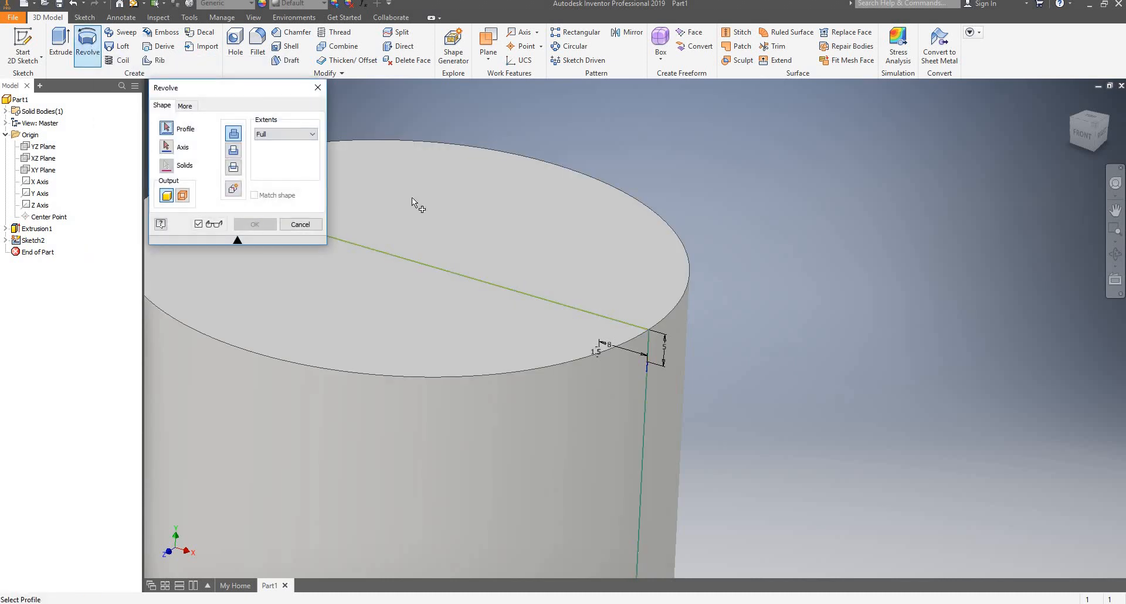
left_click(635, 364)
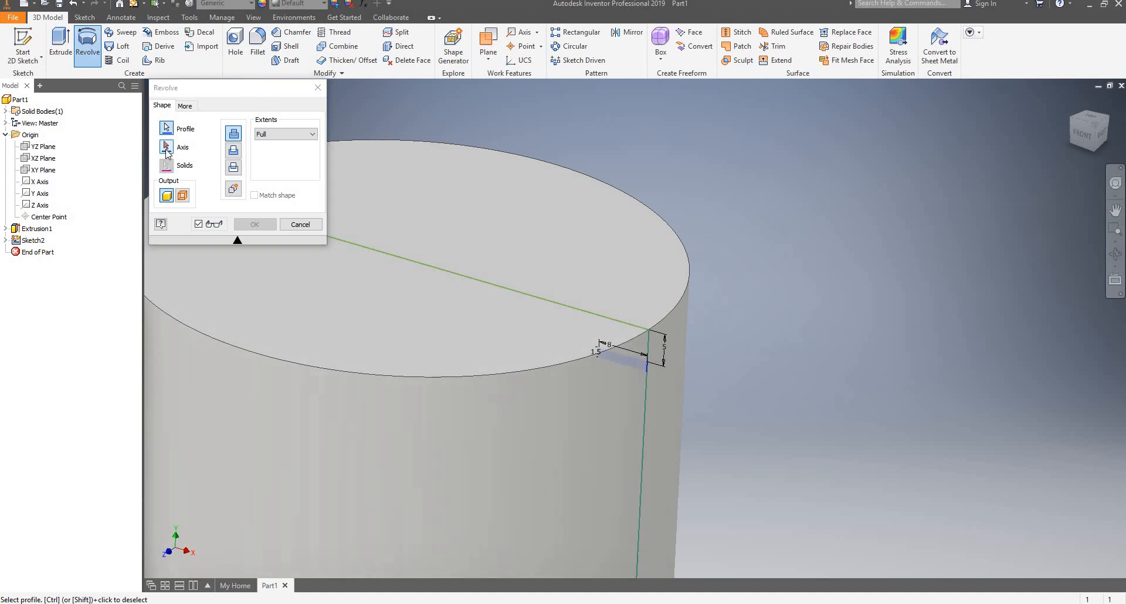
left_click(167, 152)
scroll(567, 227, "down", 5)
scroll(563, 232, "up", 3)
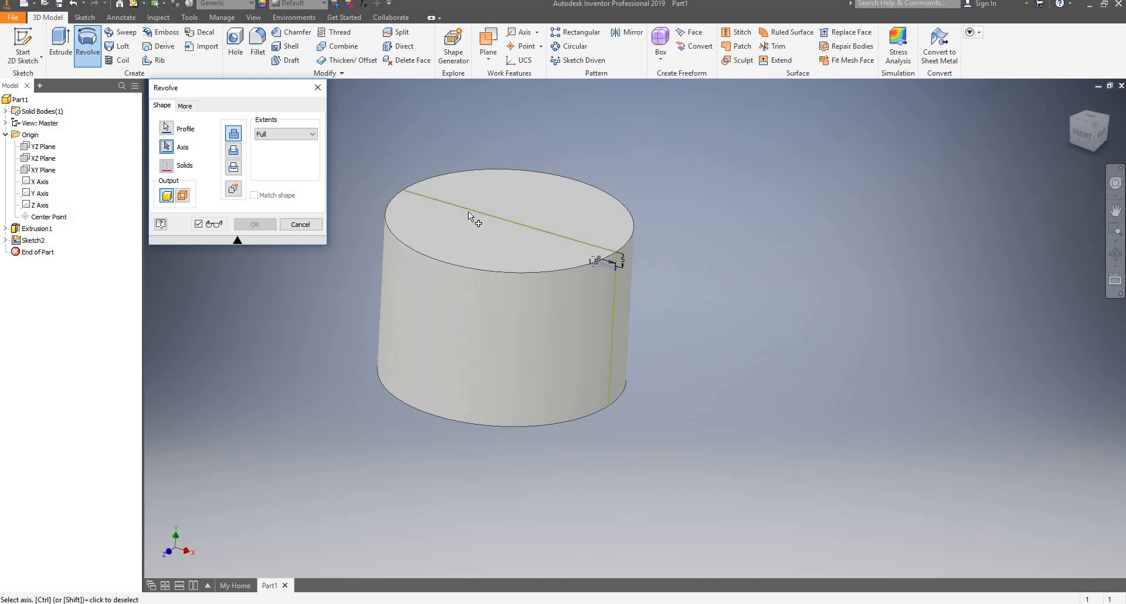
left_click(40, 194)
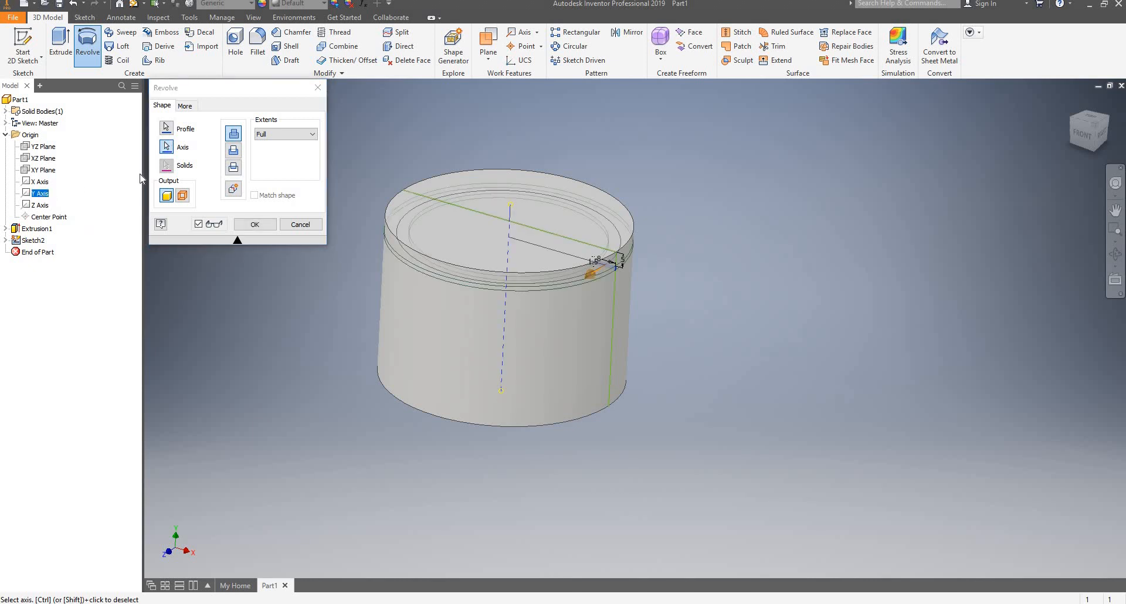
middle_click_drag(725, 201, 718, 226, "shift")
scroll(639, 169, "down", 3)
scroll(639, 170, "up", 5)
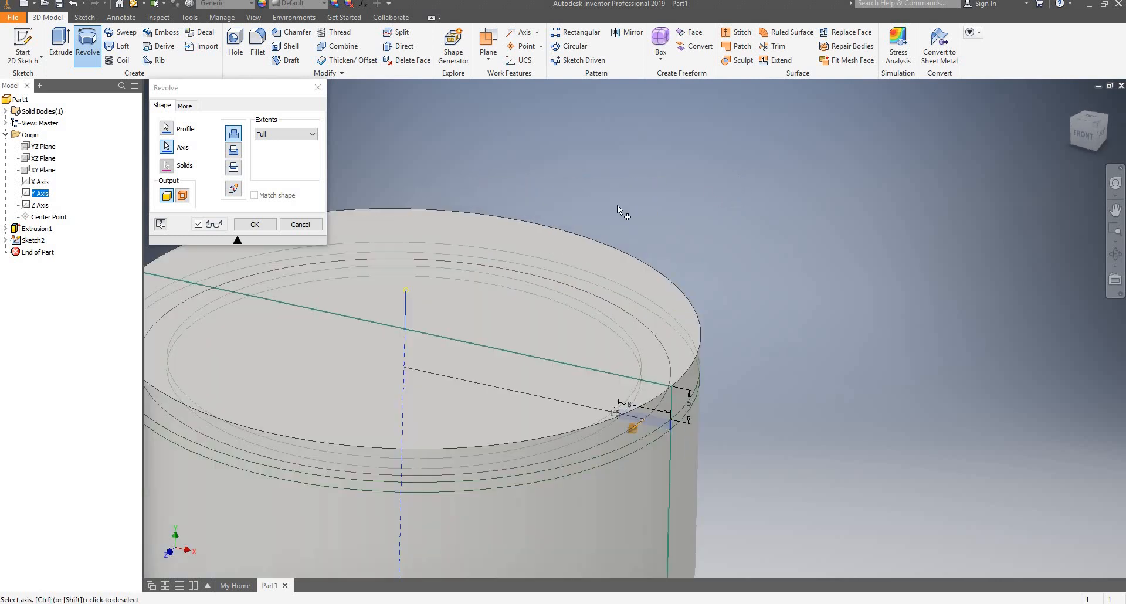
scroll(450, 273, "down", 3)
middle_click_drag(519, 229, 447, 230, "shift")
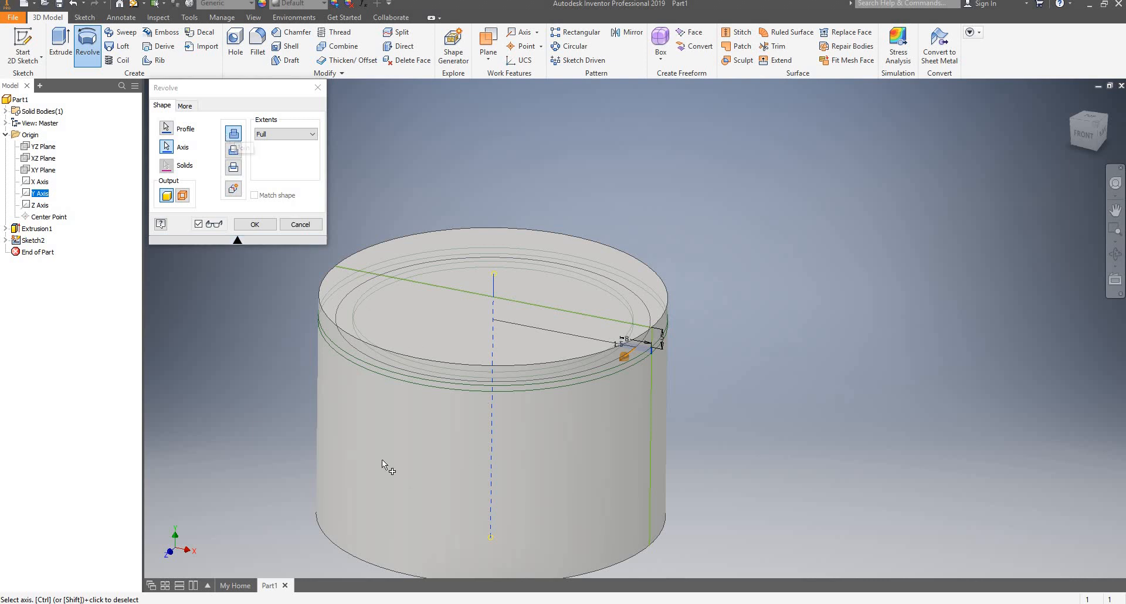
Make the revolve a cut and apply it to form a groove around the cylinder.
left_click(235, 155)
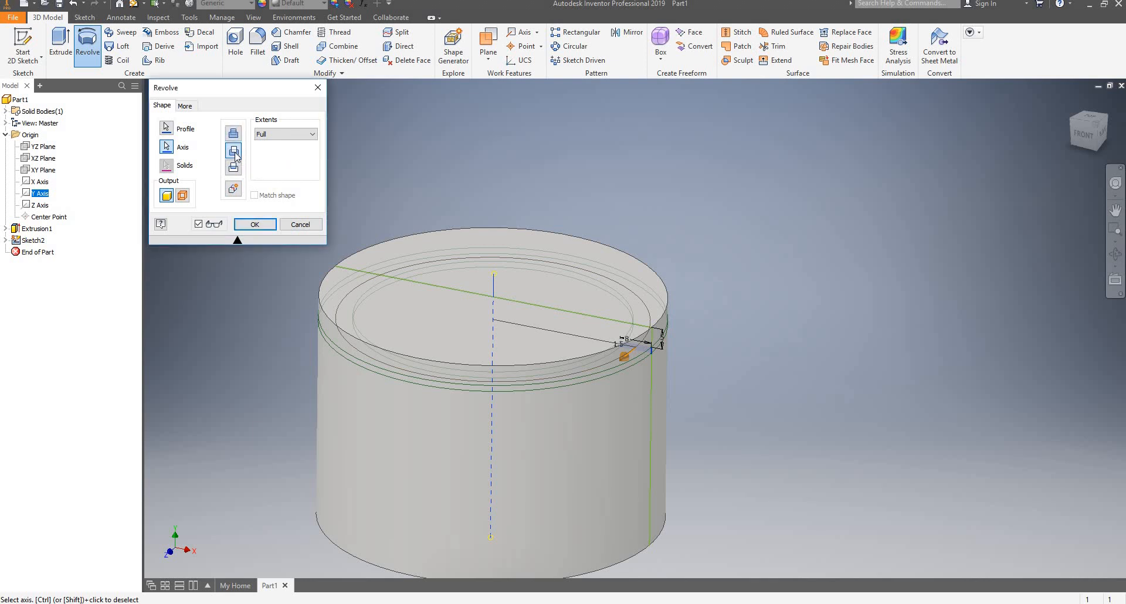
middle_click_drag(745, 387, 651, 349, "shift")
scroll(650, 348, "down", 5)
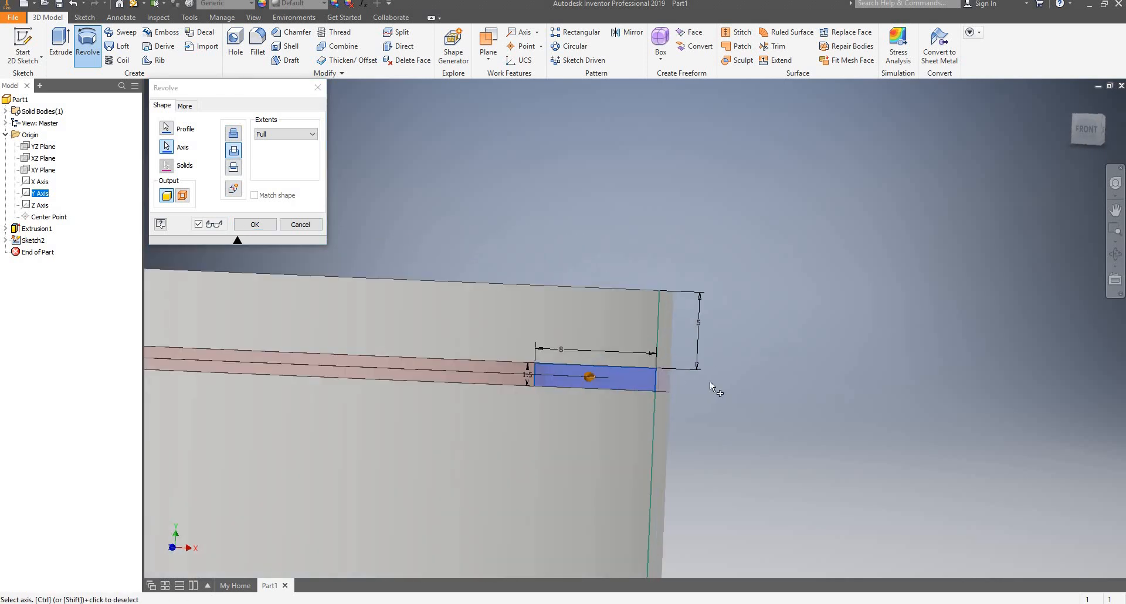
middle_click_drag(711, 384, 645, 375, "shift")
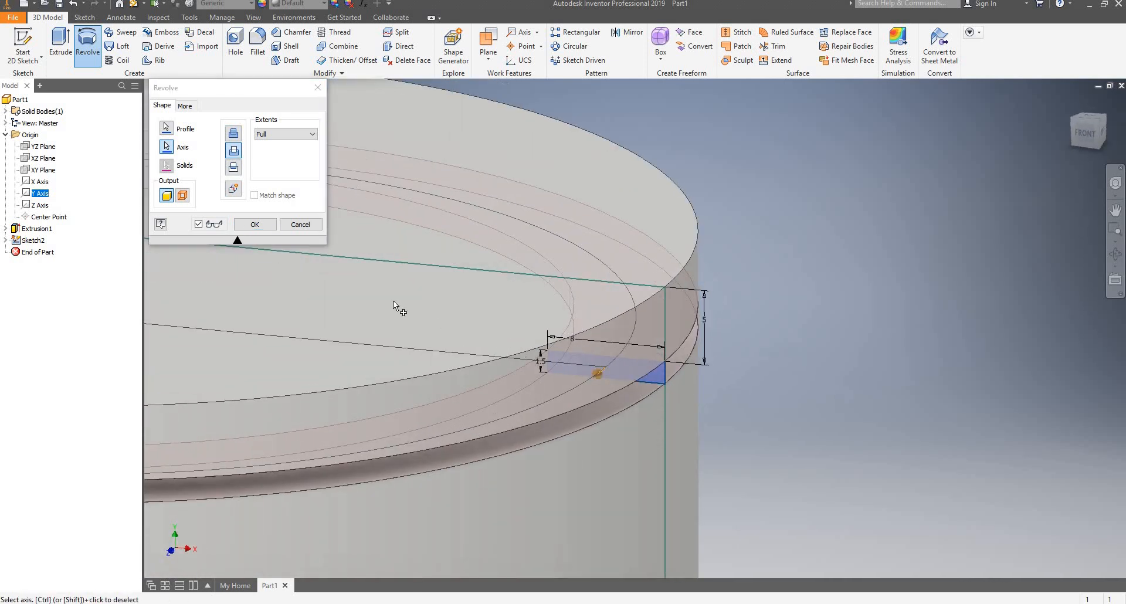
left_click(257, 227)
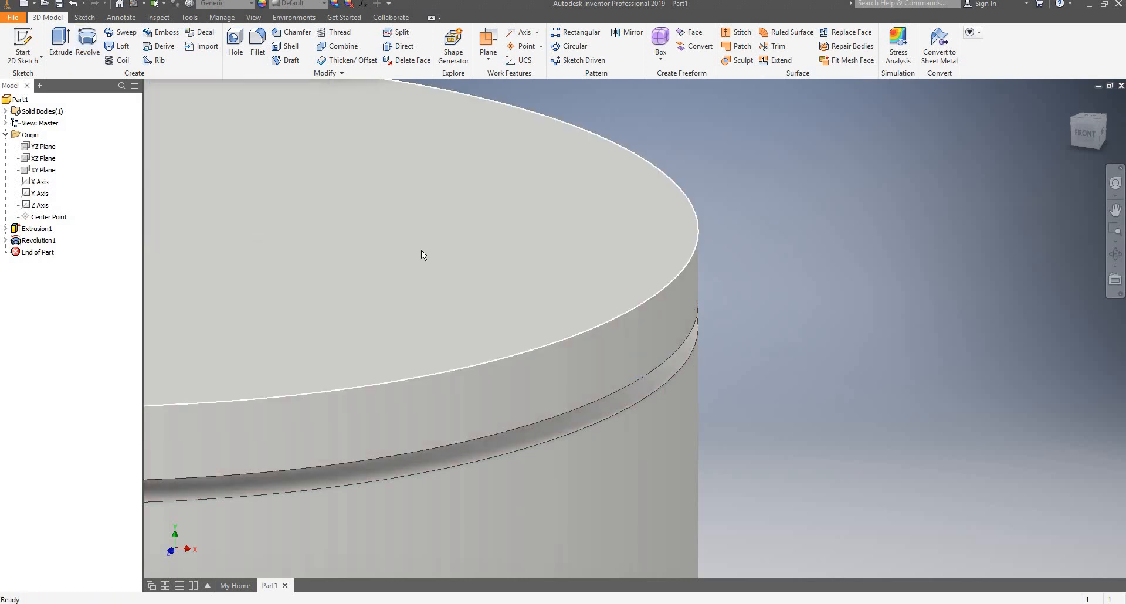
Set up a rectangular pattern of the revolved groove with the Y axis as its first direction.
scroll(604, 287, "up", 5)
mouse_move(663, 267)
middle_mouse_down("shift")
mouse_move(668, 257)
mouse_move(659, 276)
middle_mouse_up("shift")
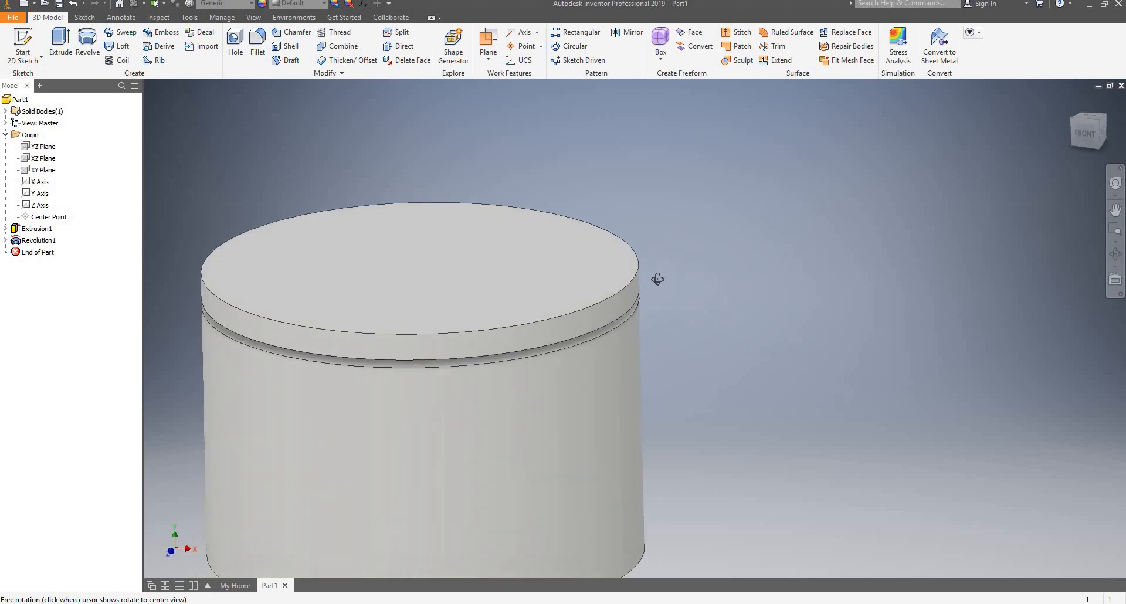
scroll(660, 252, "up", 4)
scroll(656, 246, "down", 6)
scroll(651, 238, "up", 5)
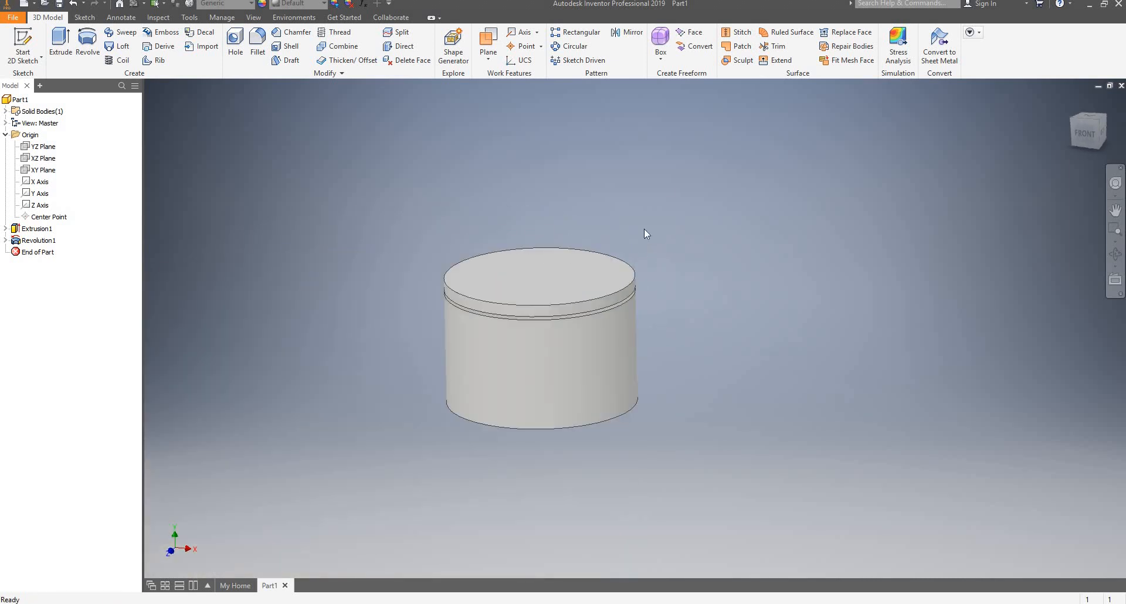
left_click(570, 45)
scroll(674, 176, "down", 3)
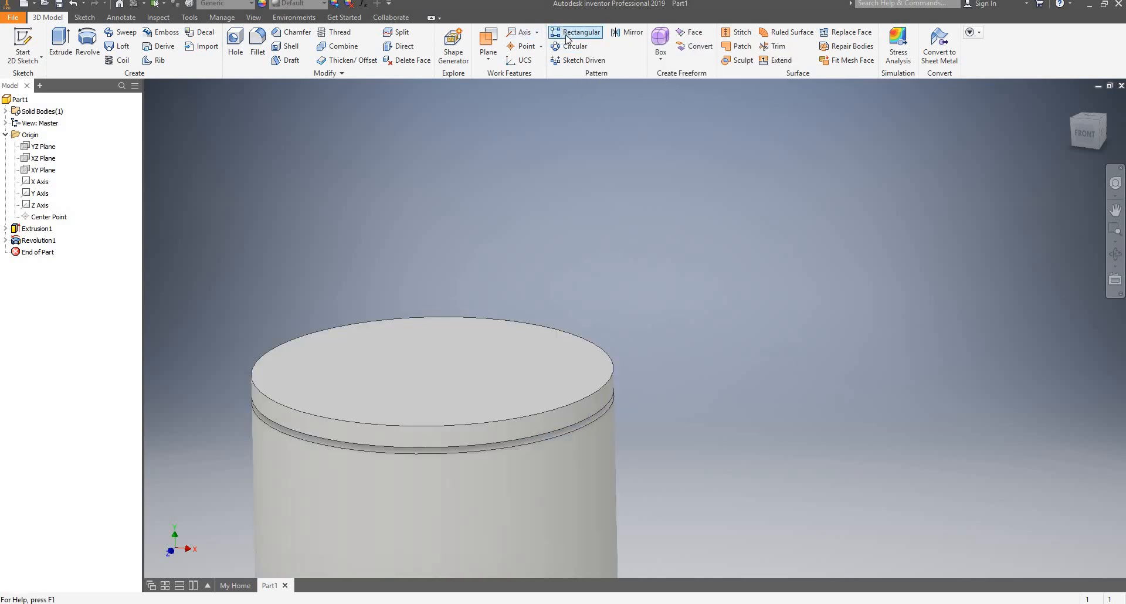
left_click(564, 36)
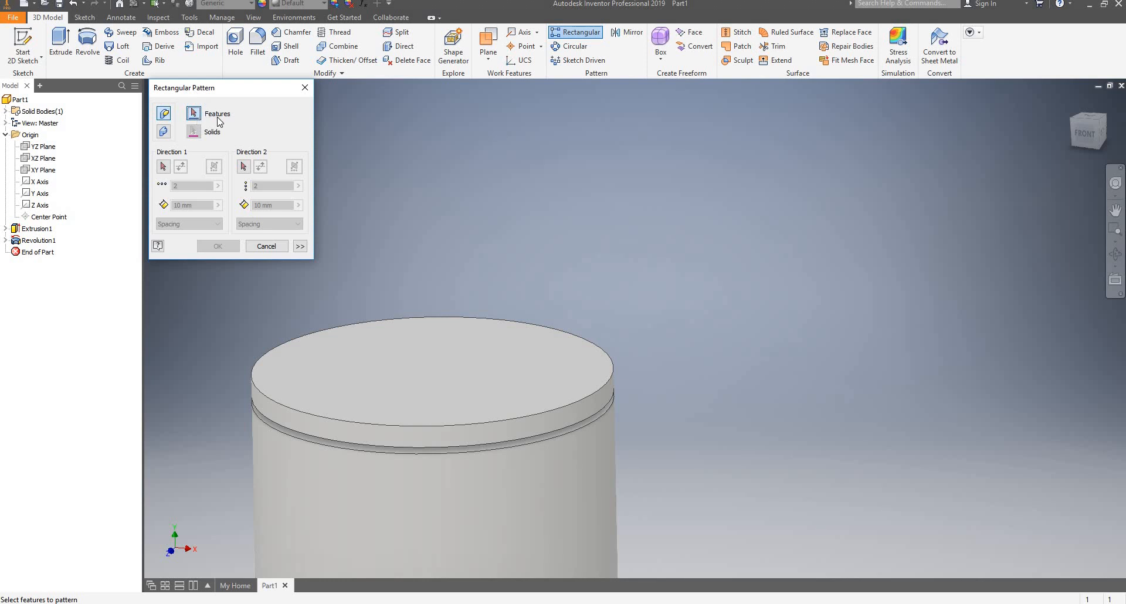
left_click(46, 241)
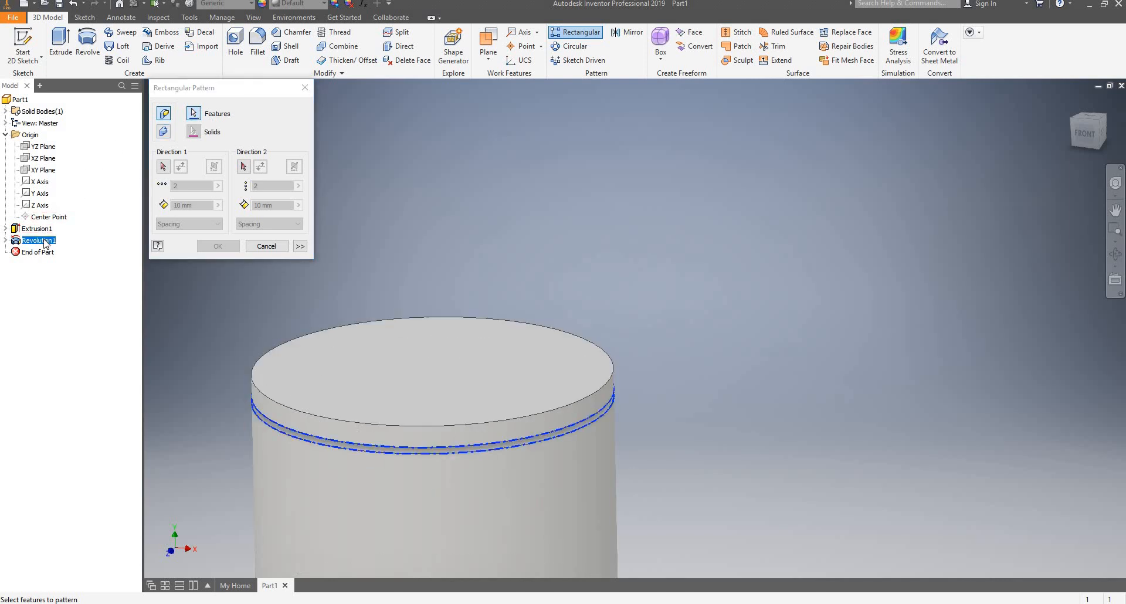
left_click(163, 168)
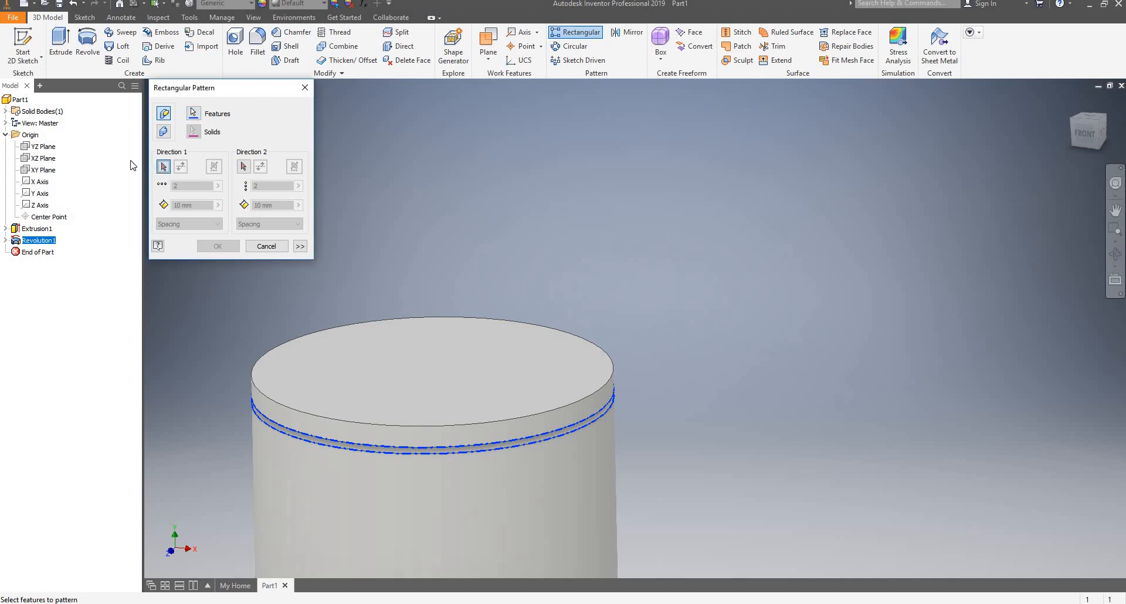
left_click(42, 195)
Reverse the groove pattern's first direction so the copies run down the cylinder.
scroll(407, 177, "up", 5)
scroll(464, 211, "down", 5)
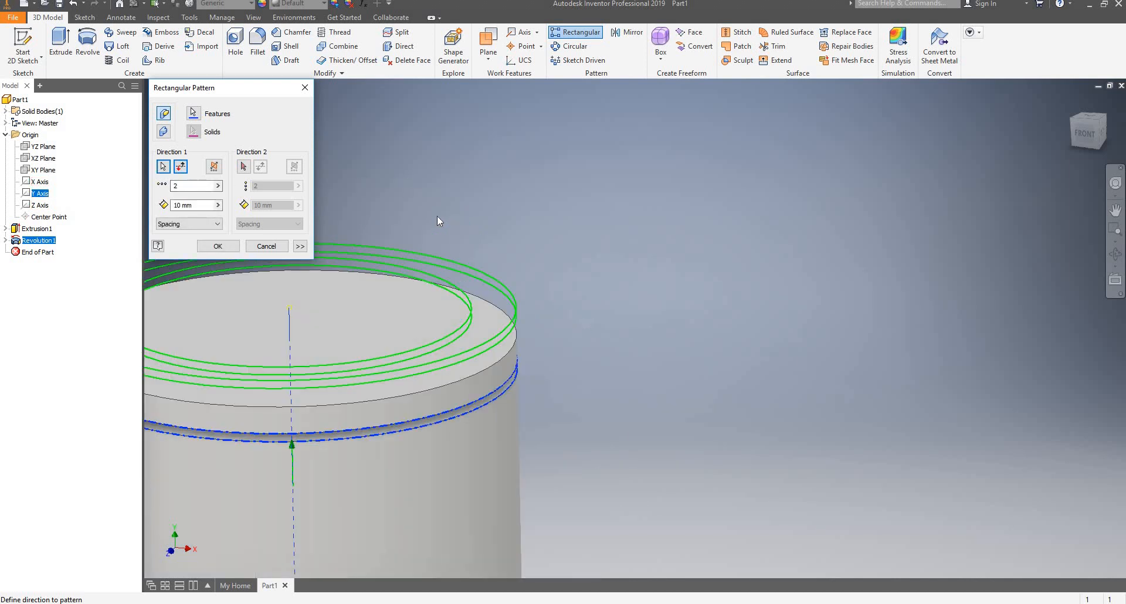
scroll(438, 210, "up", 2)
middle_click_drag(440, 211, 474, 232, "shift")
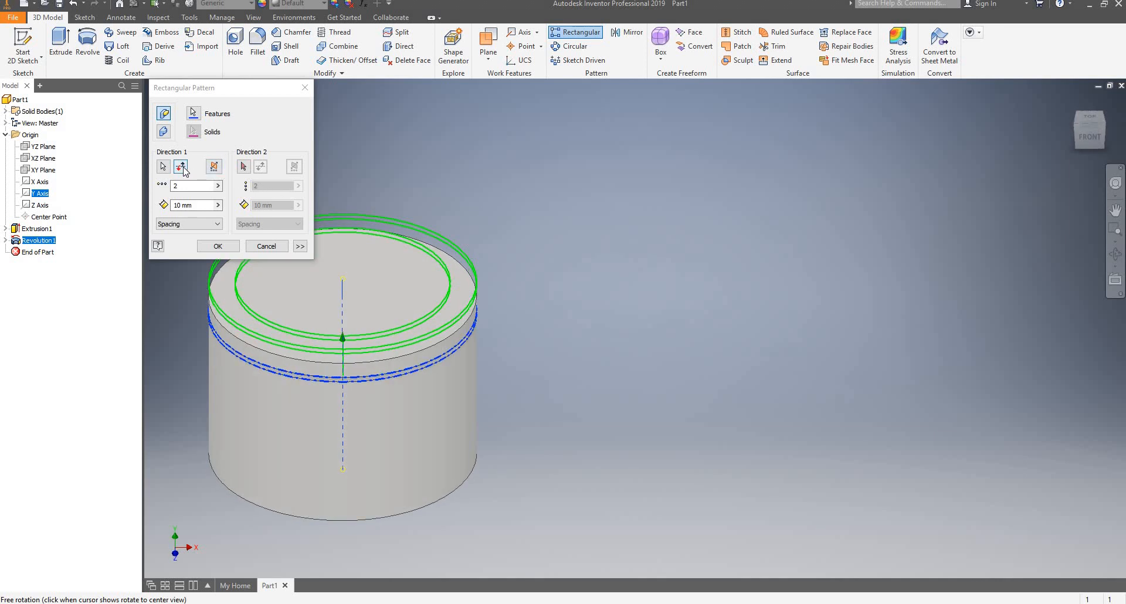
left_click(182, 167)
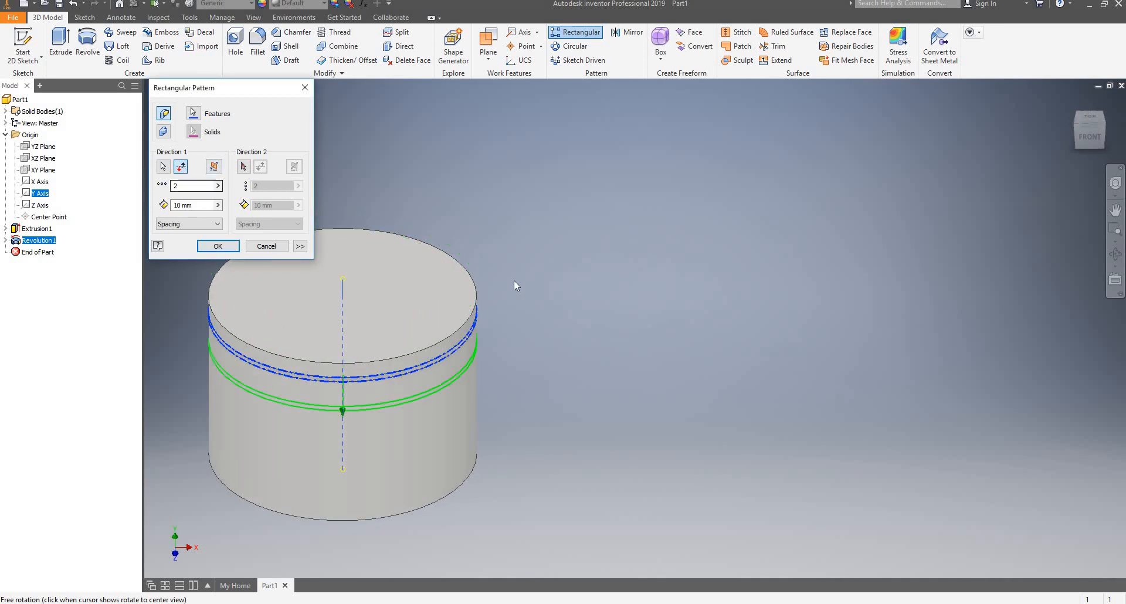
middle_click_drag(513, 281, 397, 337, "shift")
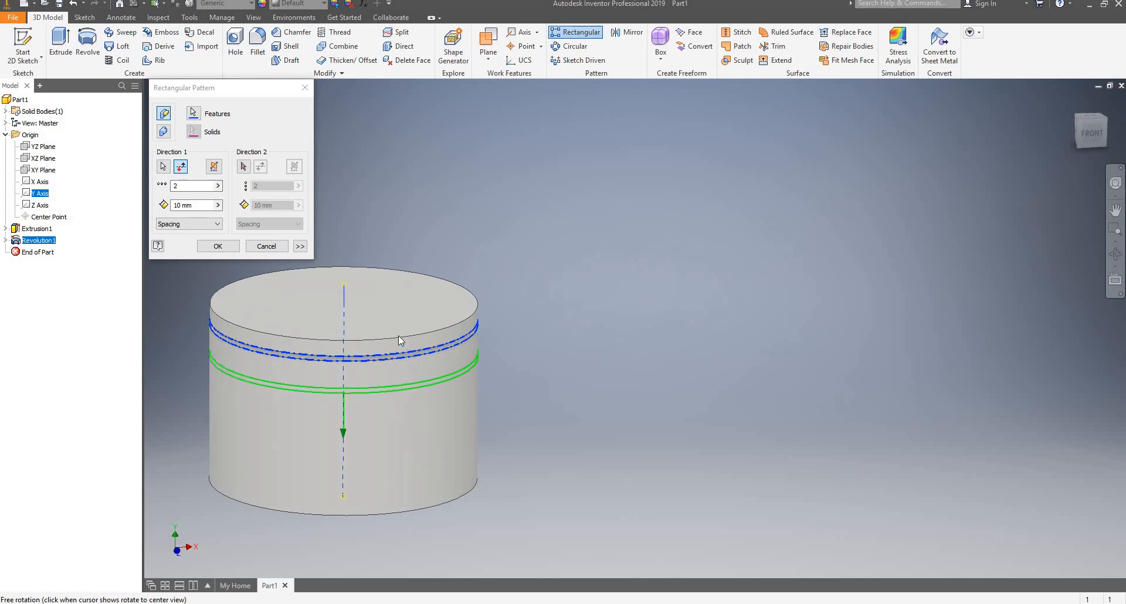
scroll(395, 332, "up", 3)
Set the groove pattern to 3 occurrences with a 5 mm spacing and apply it.
left_click_drag(209, 187, 134, 191)
type("3")
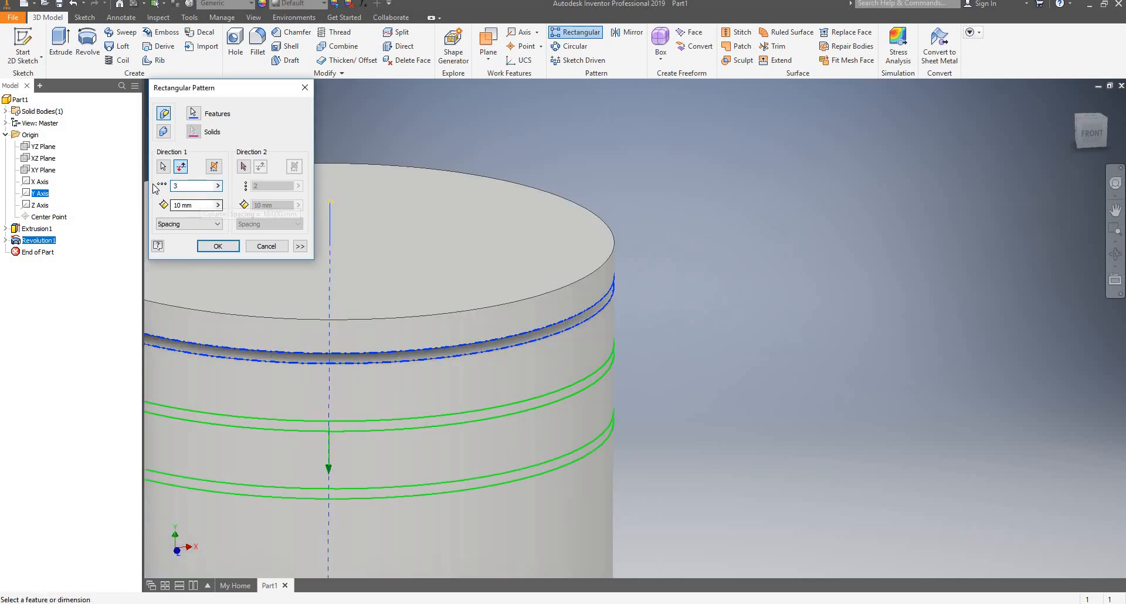
left_click(200, 205)
type("5")
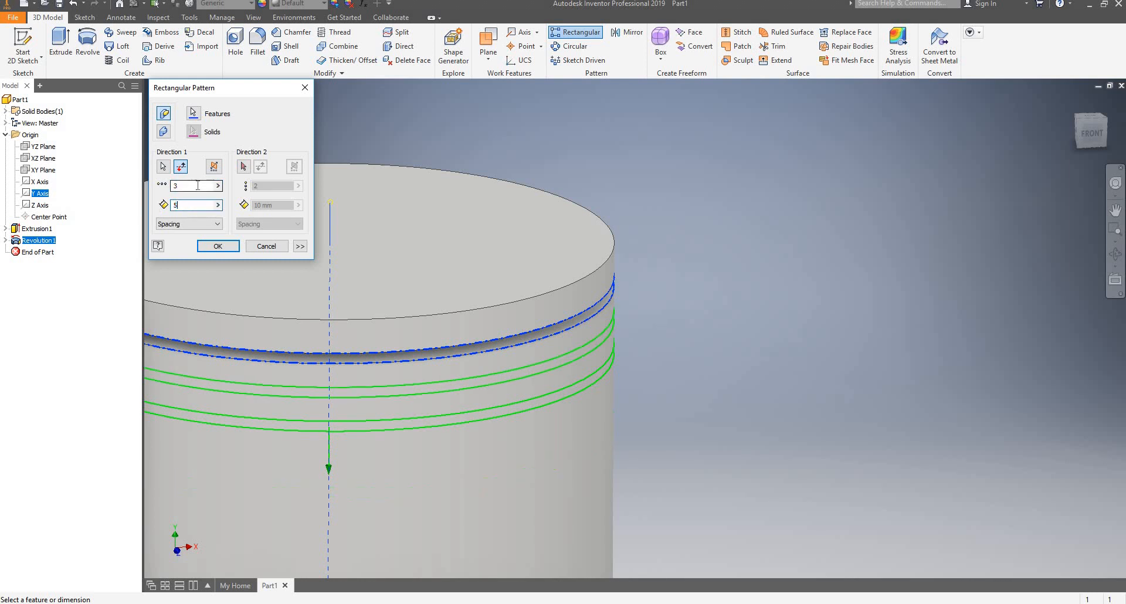
left_click(198, 185)
scroll(655, 259, "up", 5)
scroll(593, 270, "down", 3)
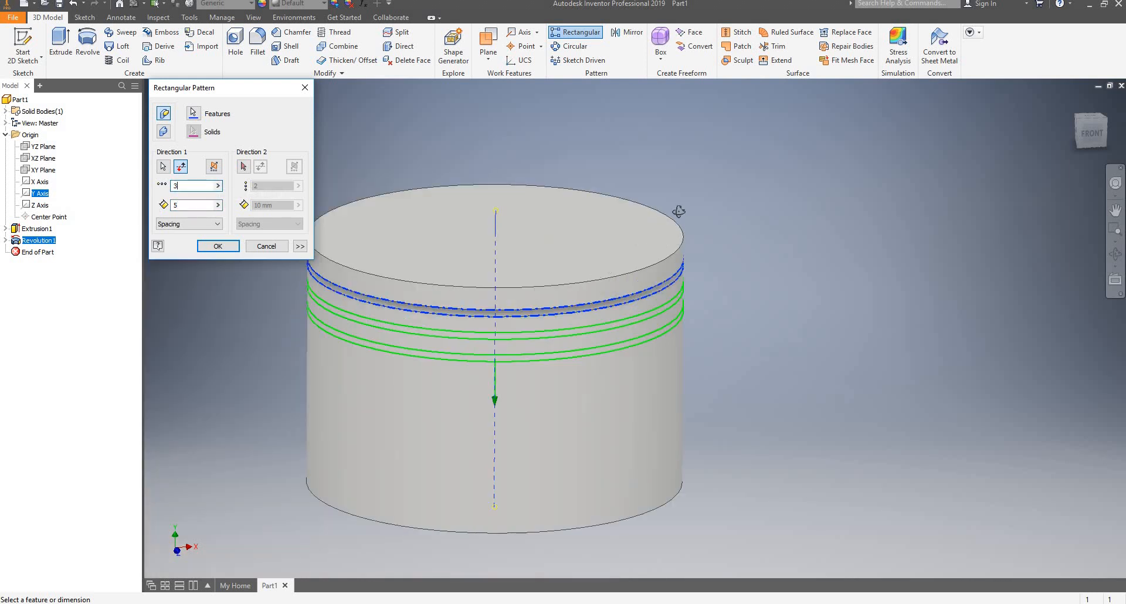
middle_click_drag(678, 211, 615, 237, "shift")
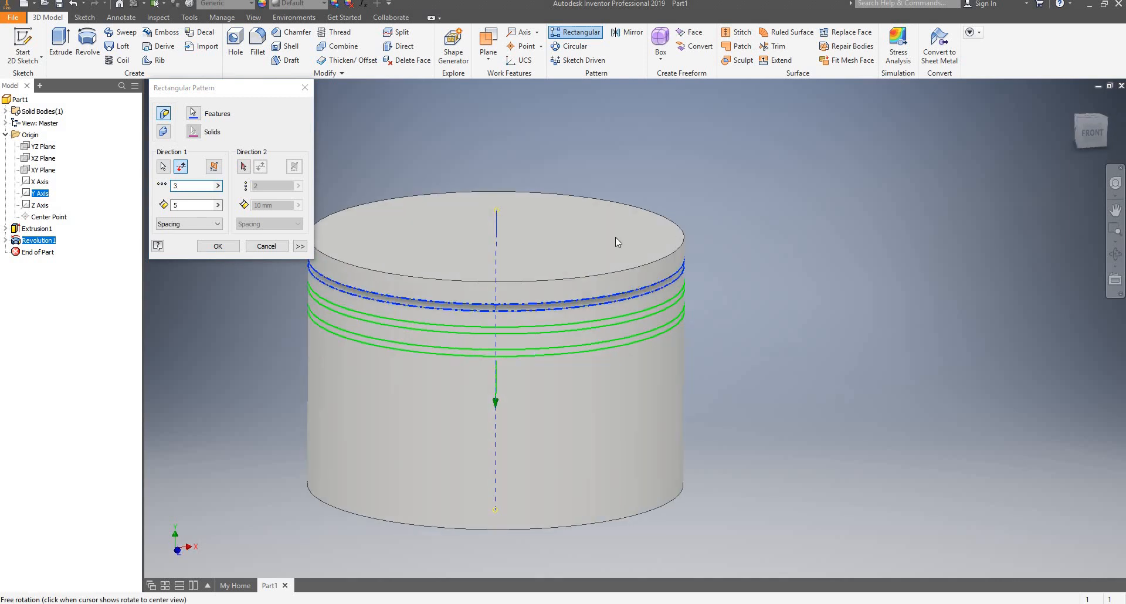
left_click(226, 249)
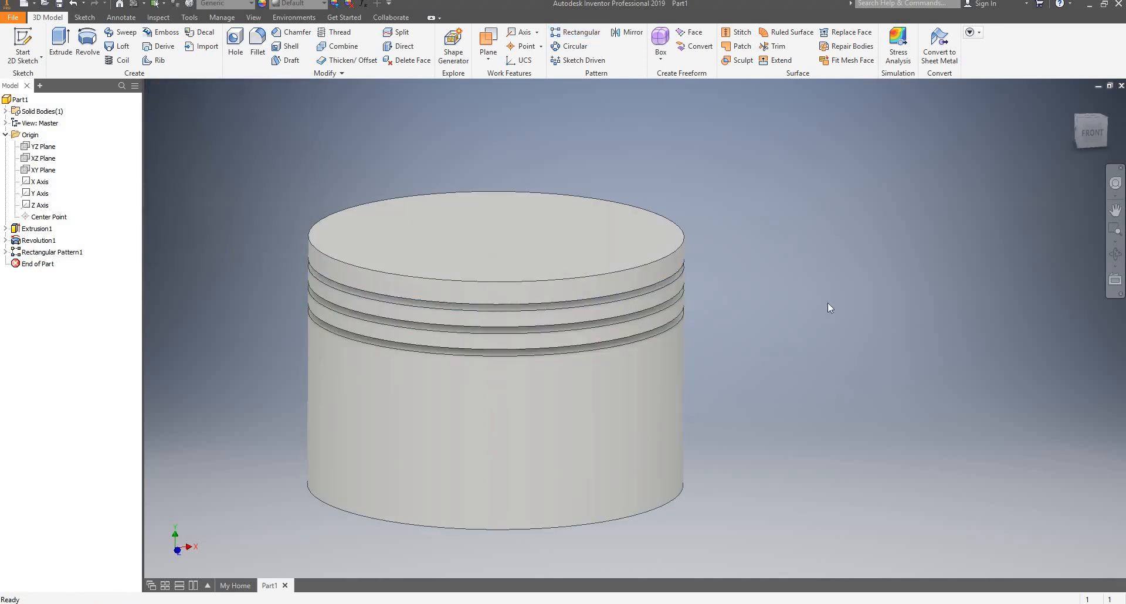
Start a sketch on the origin XY plane, slice the view at that plane and project the body's cut edges.
middle_click_drag(828, 302, 778, 306, "shift")
scroll(819, 297, "up", 3)
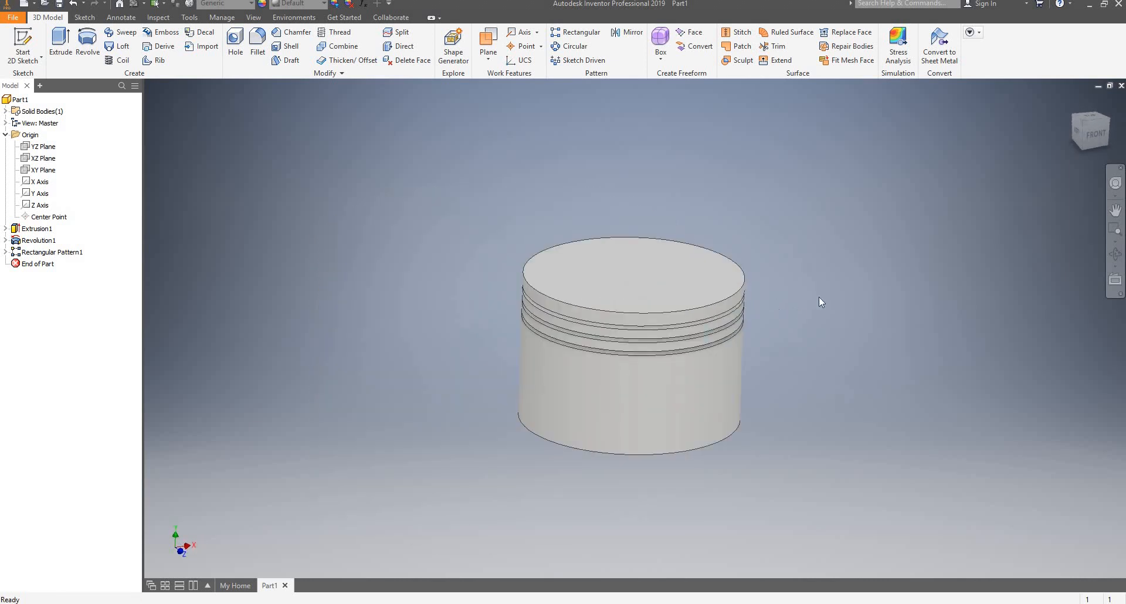
scroll(819, 297, "down", 3)
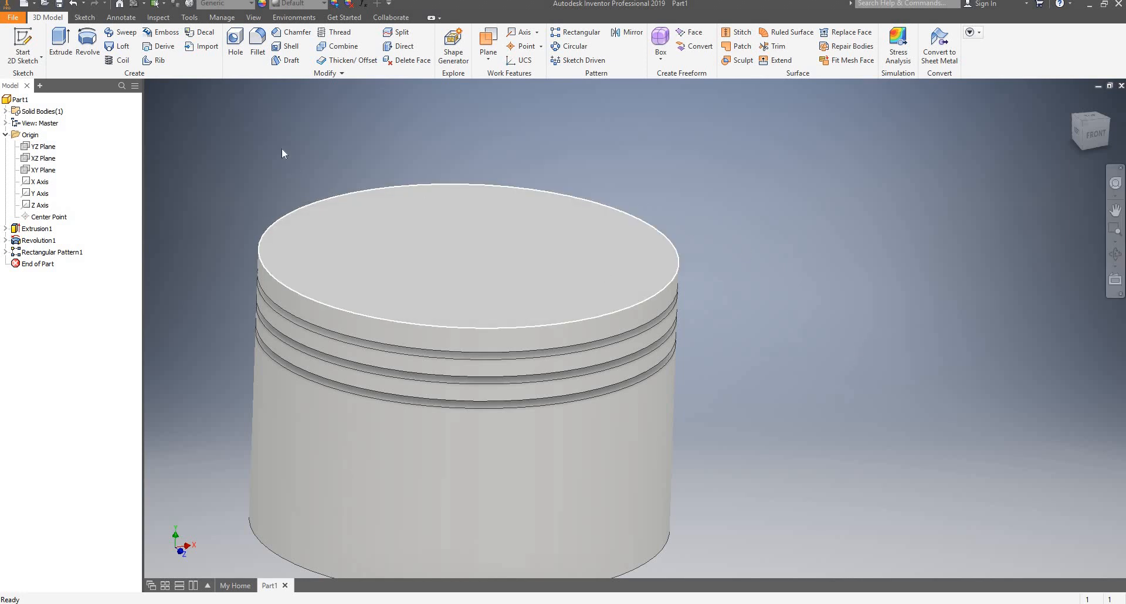
left_click(27, 35)
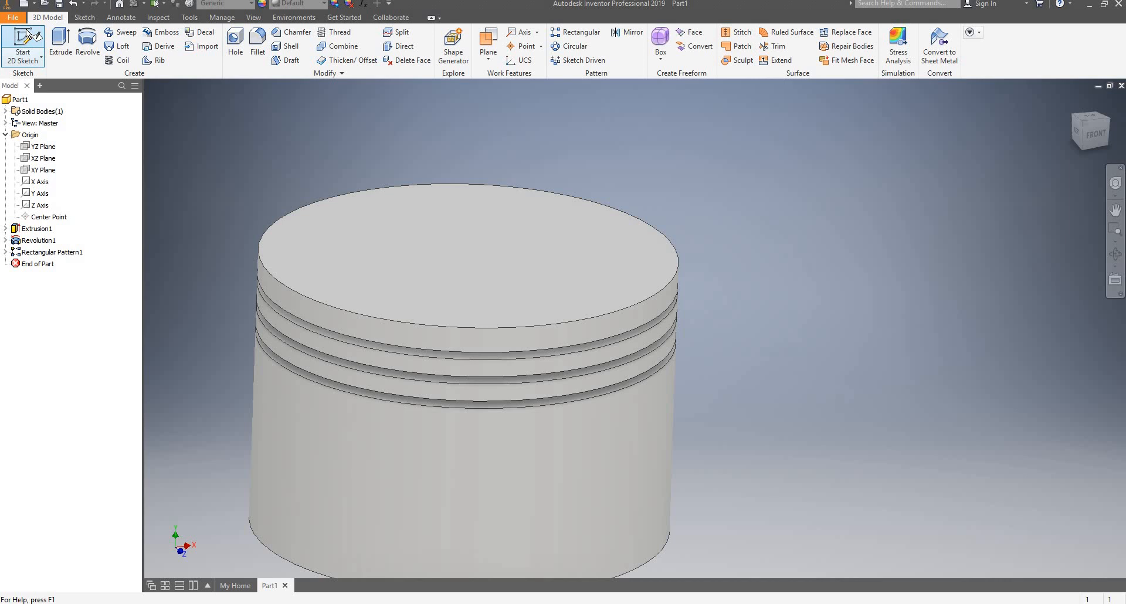
left_click(32, 171)
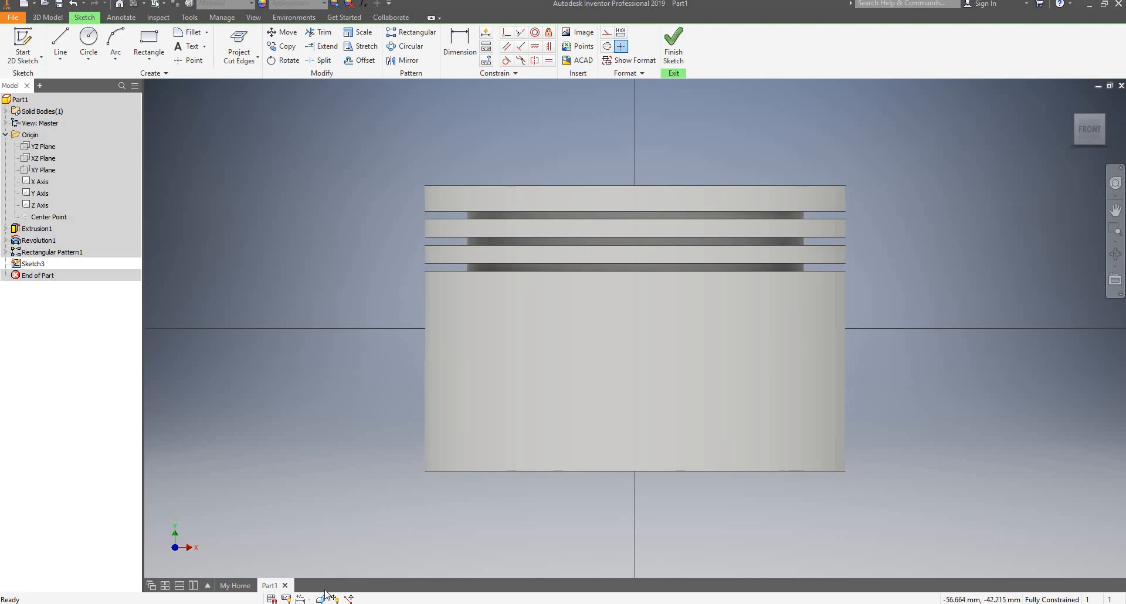
left_click(320, 599)
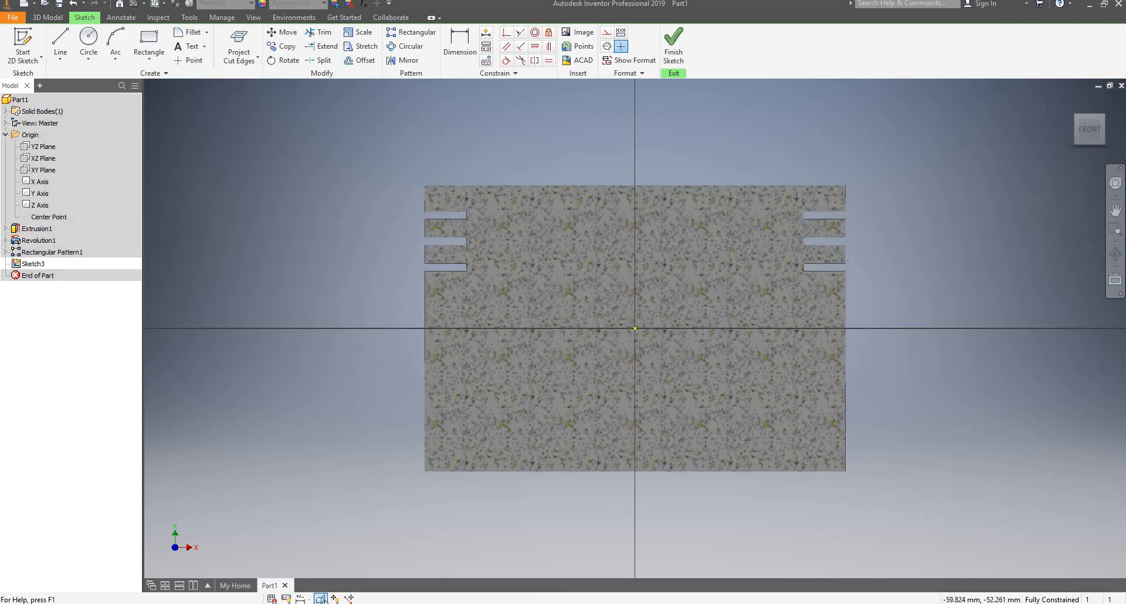
left_click(241, 40)
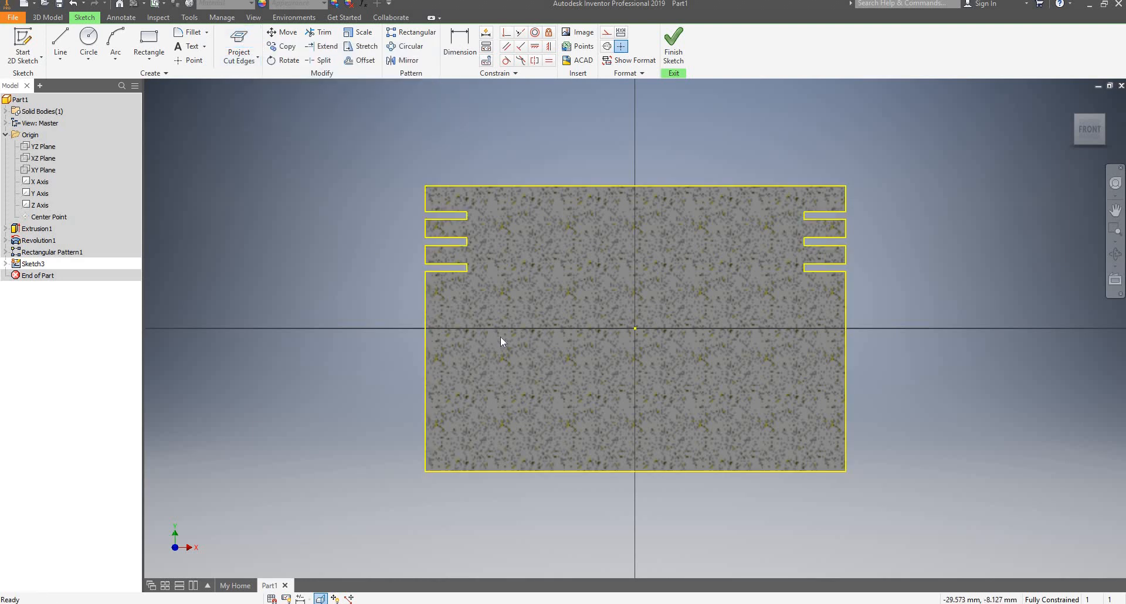
Sketch a circle about 11 mm in diameter inside the section, off to one side and below the origin.
scroll(644, 328, "down", 4)
scroll(644, 329, "up", 5)
scroll(649, 340, "down", 3)
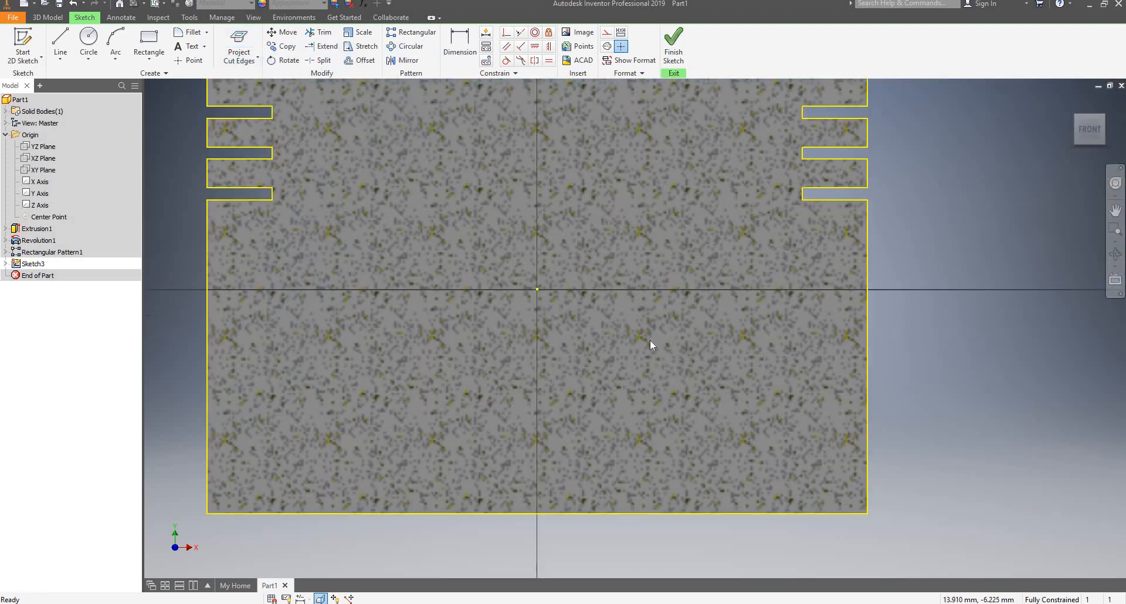
scroll(650, 340, "up", 3)
left_click(89, 44)
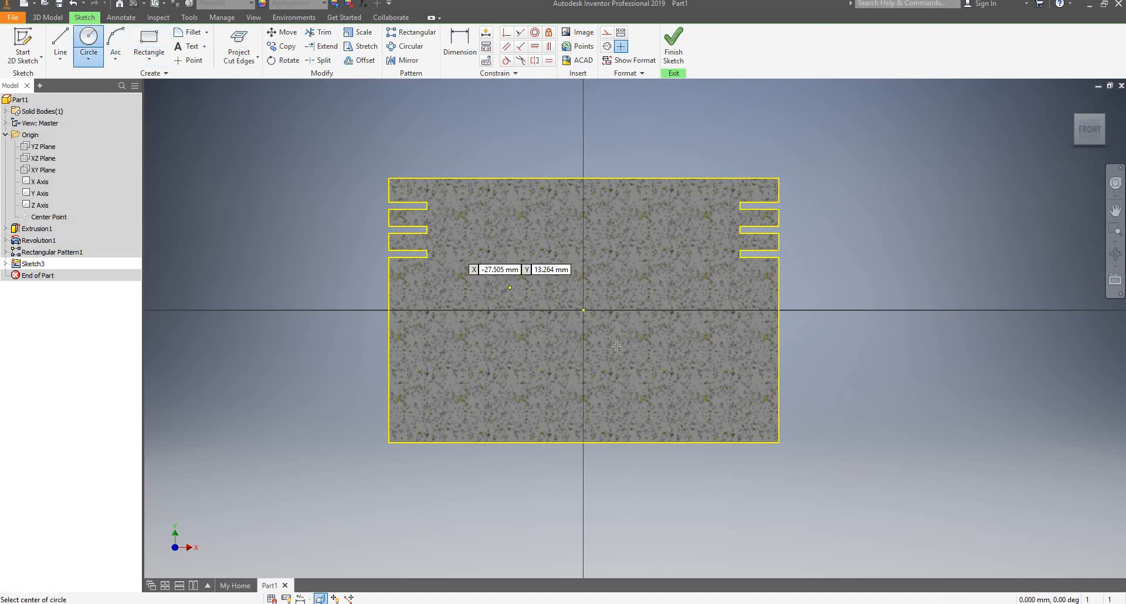
left_click(657, 366)
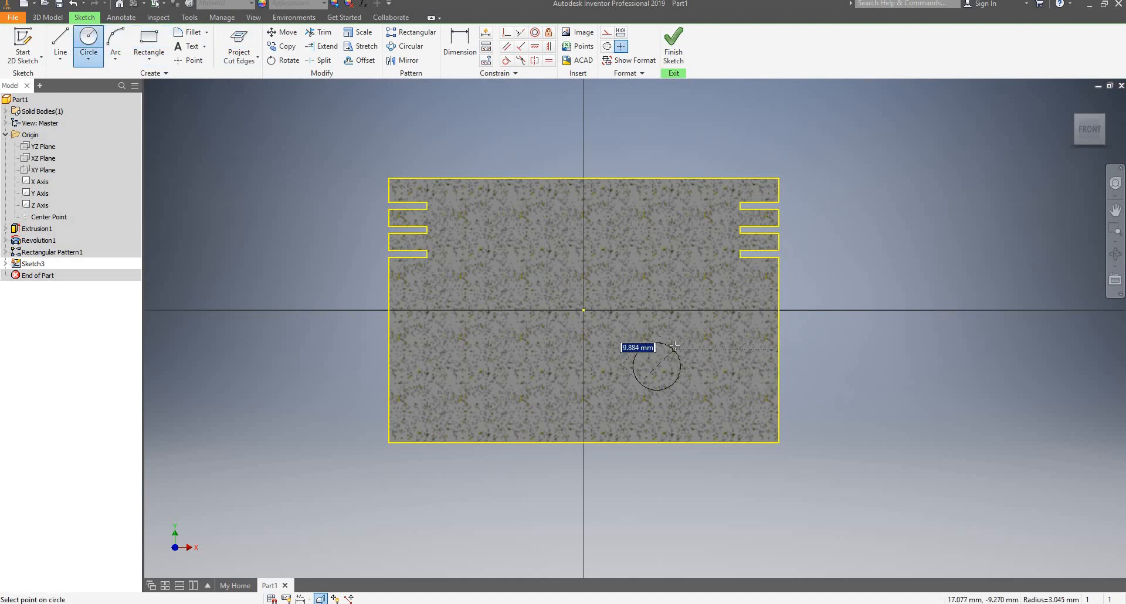
left_click(675, 348)
key("Escape")
Constrain the circle's center vertically in line with the origin and move the circle slightly closer to it.
scroll(678, 343, "down", 5)
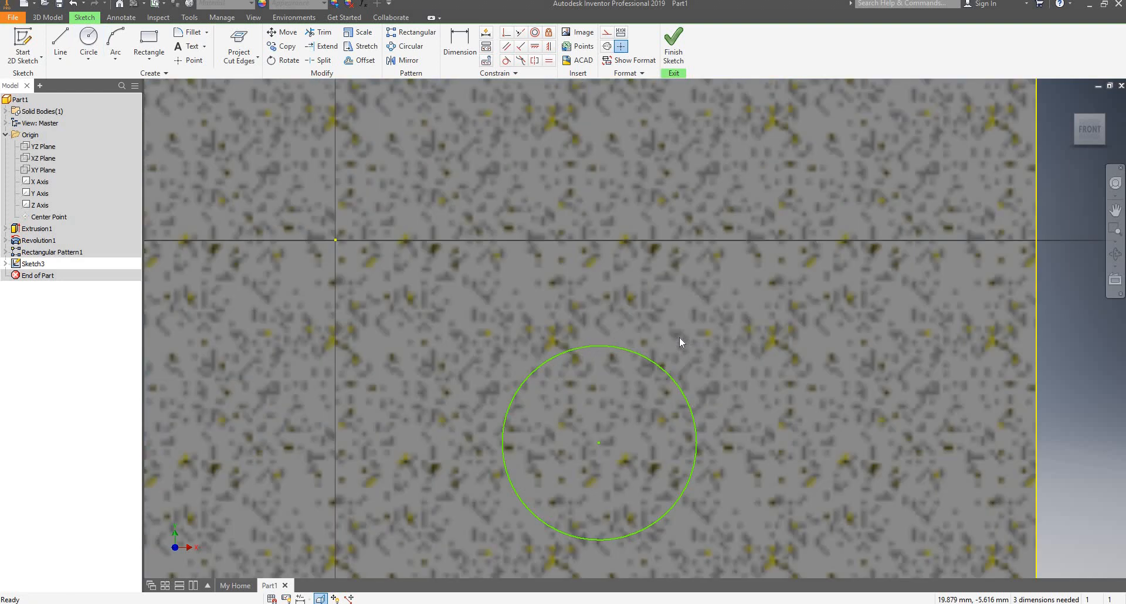
scroll(681, 343, "up", 5)
scroll(679, 343, "down", 3)
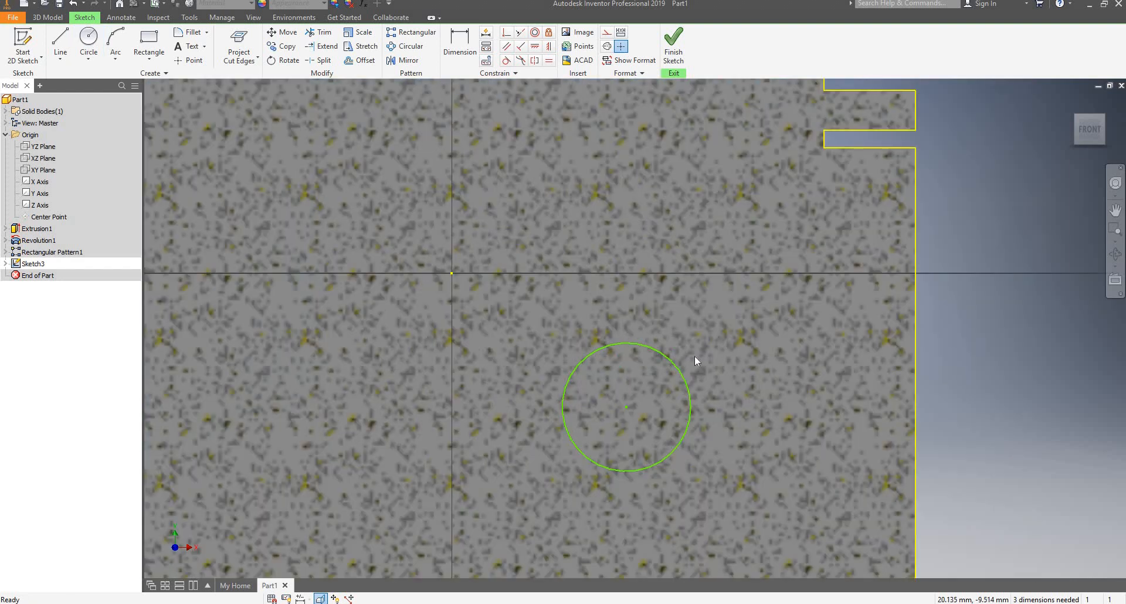
left_click(549, 47)
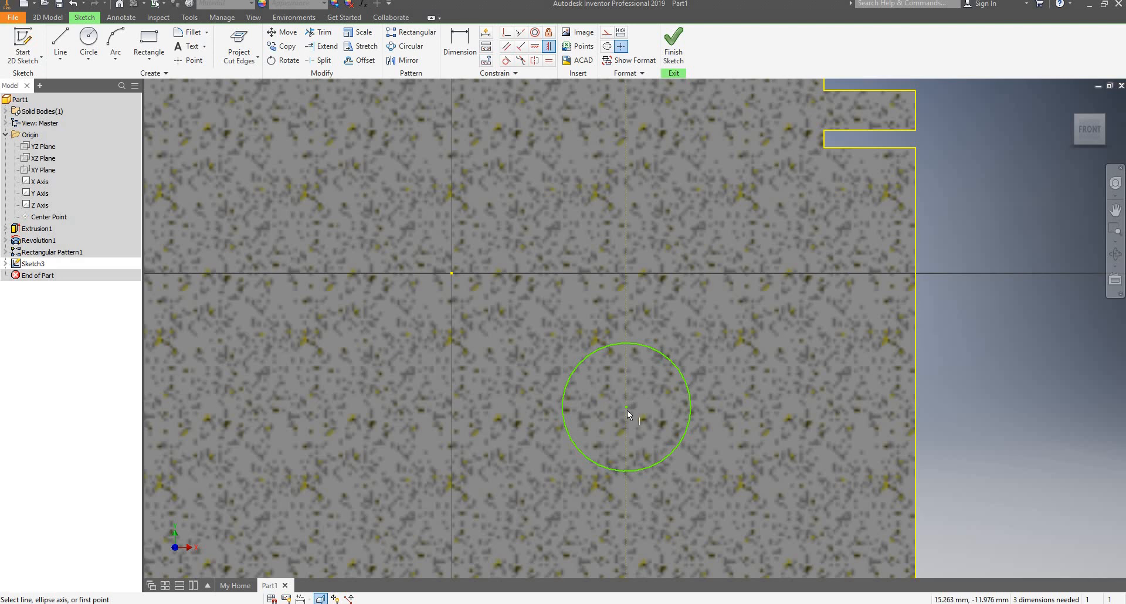
left_click(452, 274)
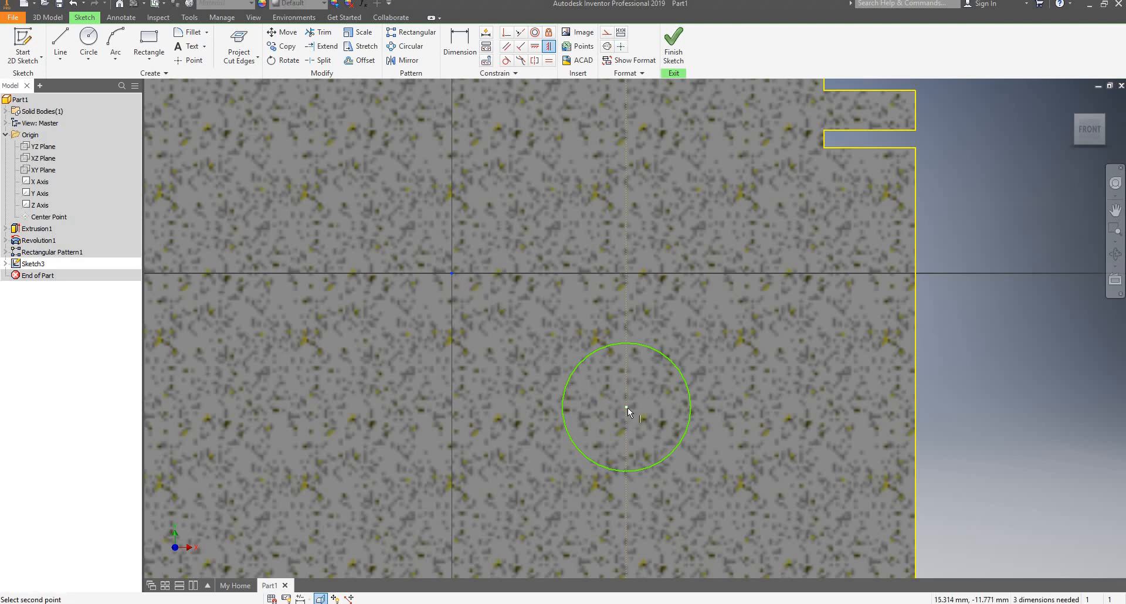
left_click(627, 407)
scroll(546, 367, "down", 5)
scroll(522, 336, "up", 6)
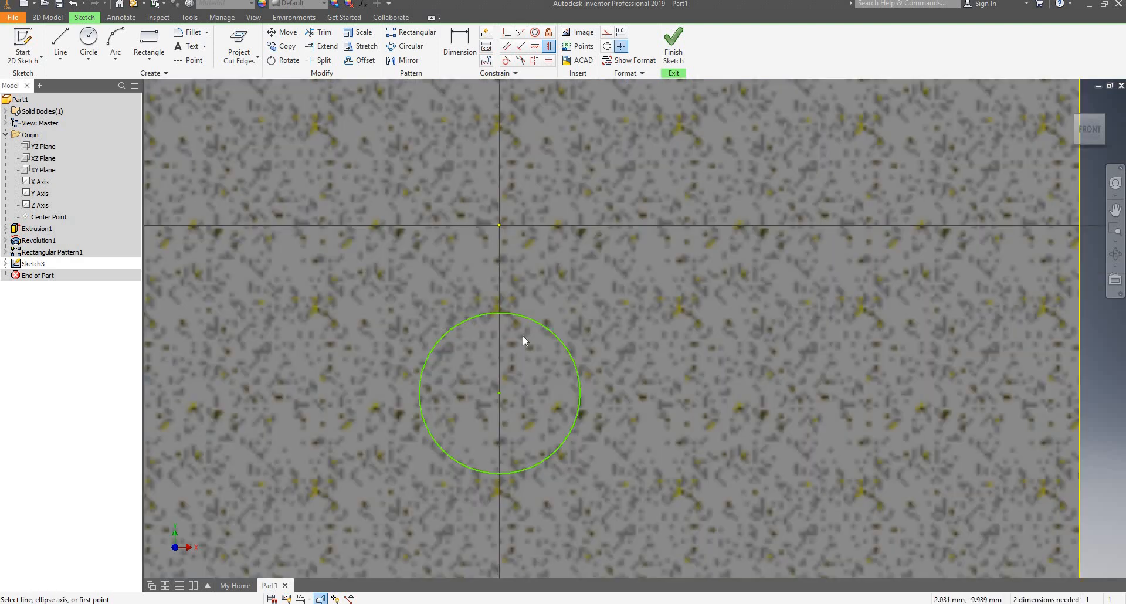
key("Escape")
mouse_move(502, 393)
left_mouse_down()
mouse_move(510, 332)
mouse_move(519, 410)
mouse_move(530, 335)
mouse_move(516, 317)
mouse_move(504, 422)
mouse_move(516, 305)
mouse_move(404, 409)
mouse_move(444, 330)
left_mouse_up()
scroll(491, 281, "down", 1)
scroll(491, 283, "up", 3)
scroll(505, 294, "down", 2)
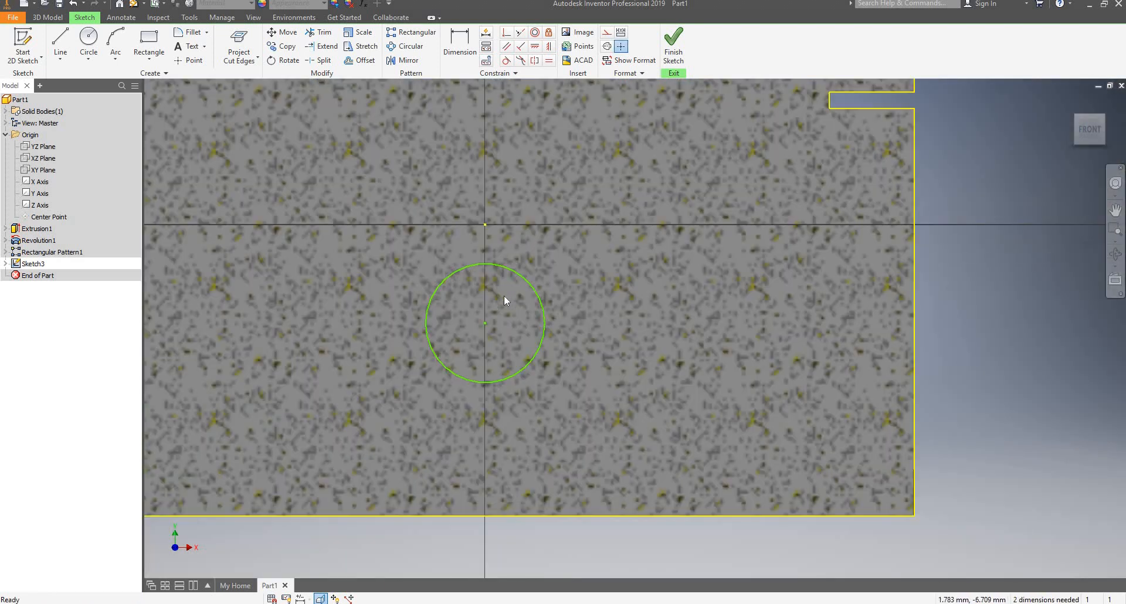
Dimension the circle's center 21 mm above the bottom edge of the section.
left_click(447, 58)
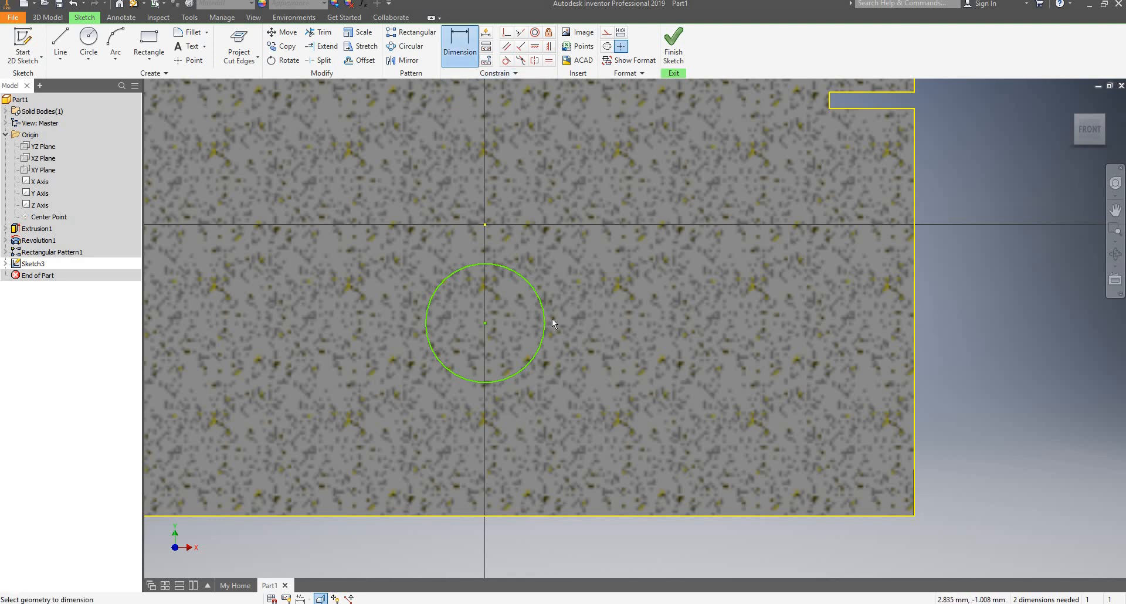
left_click(537, 350)
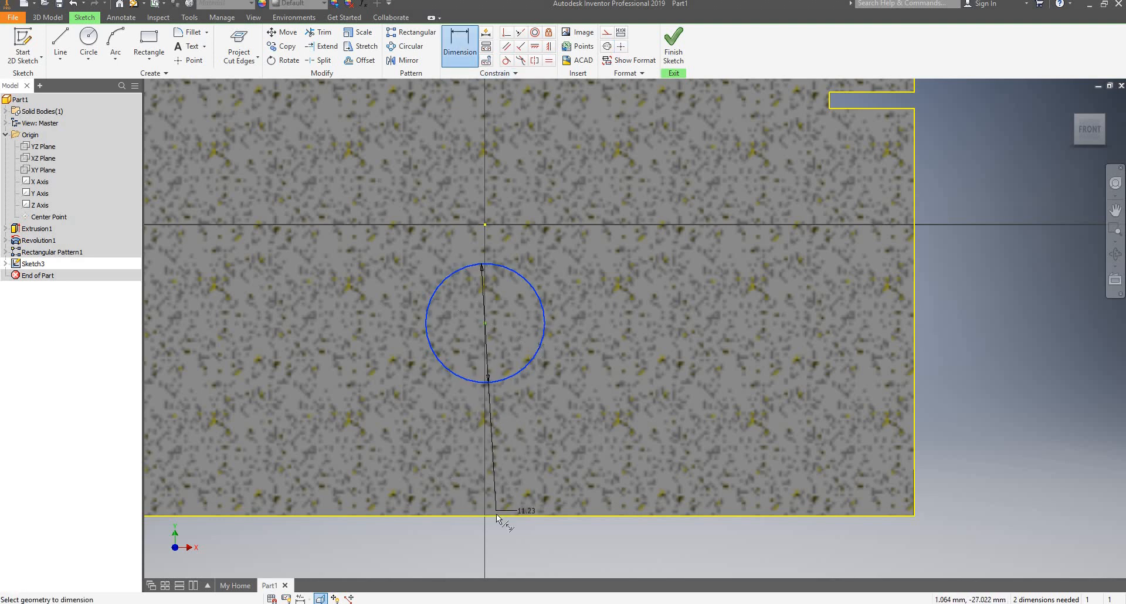
left_click(518, 515)
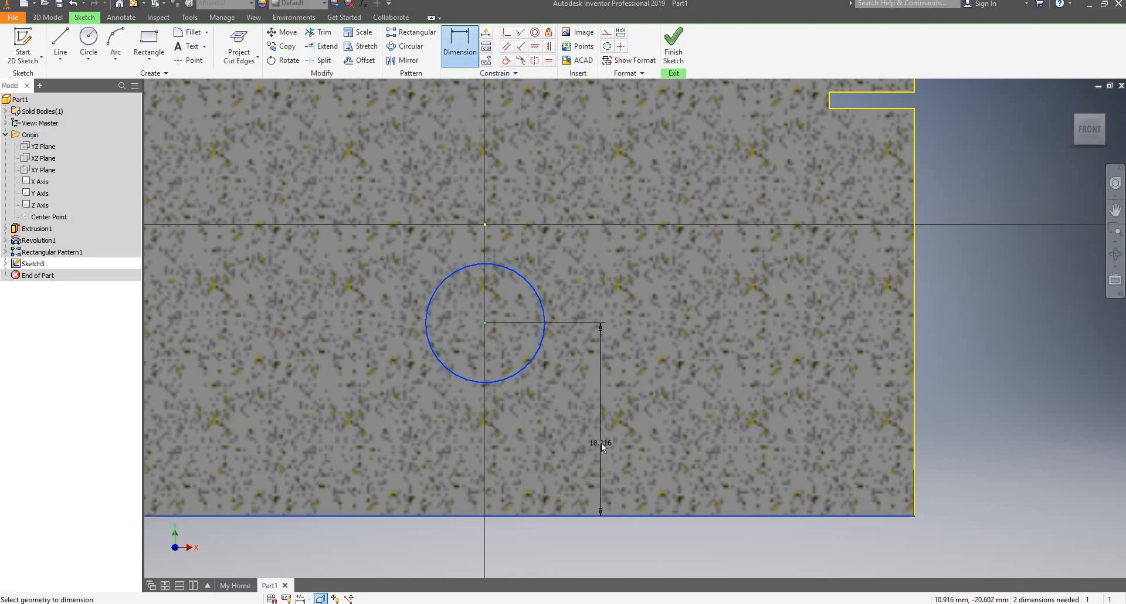
left_click(602, 444)
type("21")
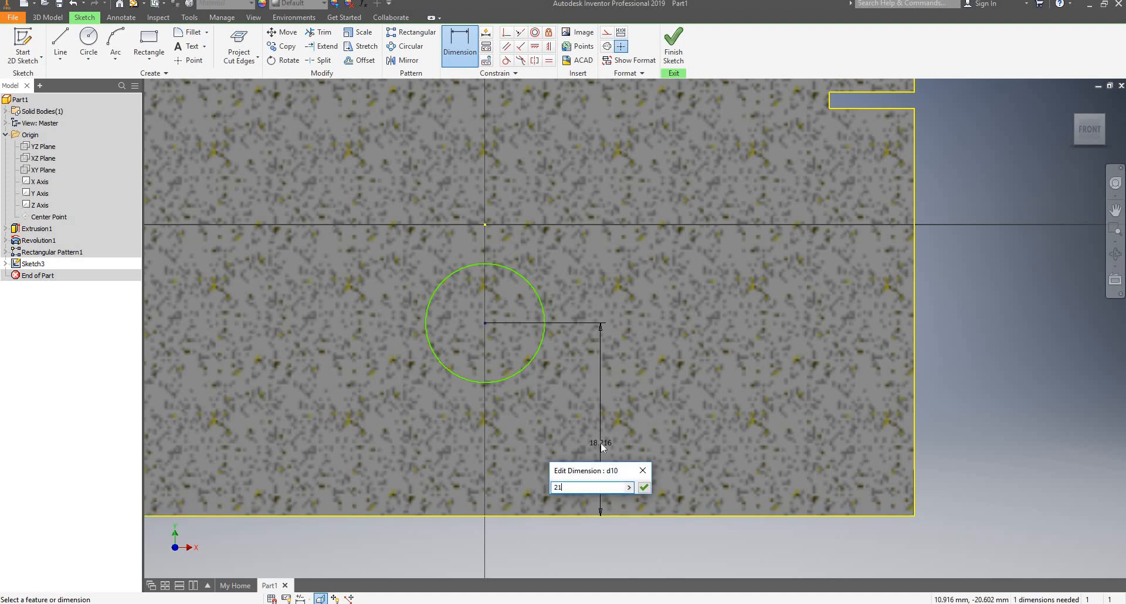
key("Return")
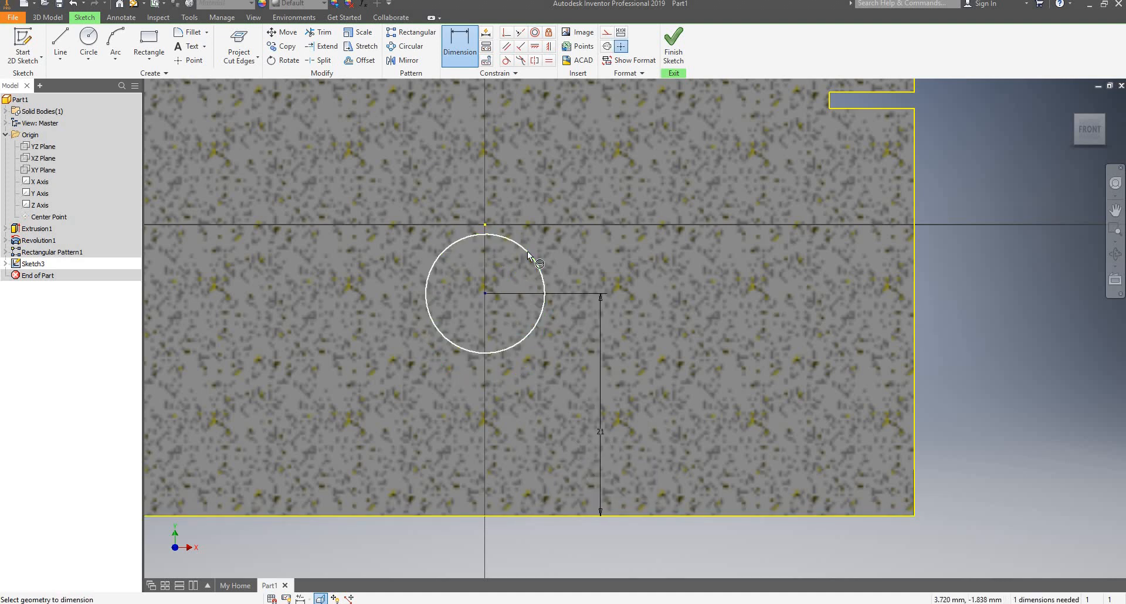
Set the circle's diameter to 20 mm and finish the sketch.
left_click(532, 253)
left_click(610, 246)
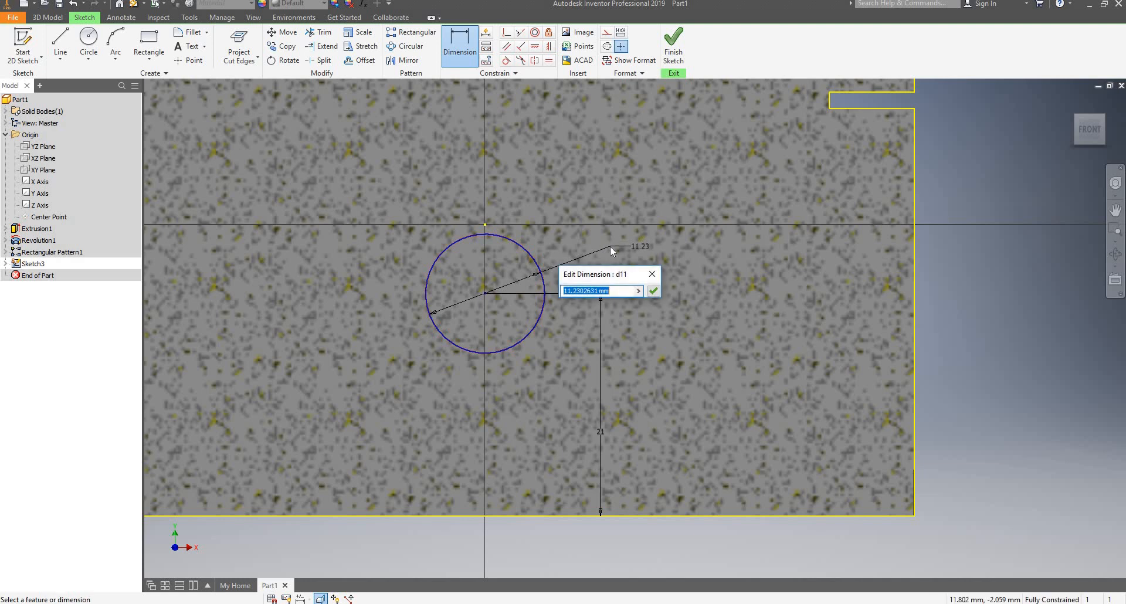
type("20")
key("Return")
key("Escape")
scroll(467, 339, "down", 5)
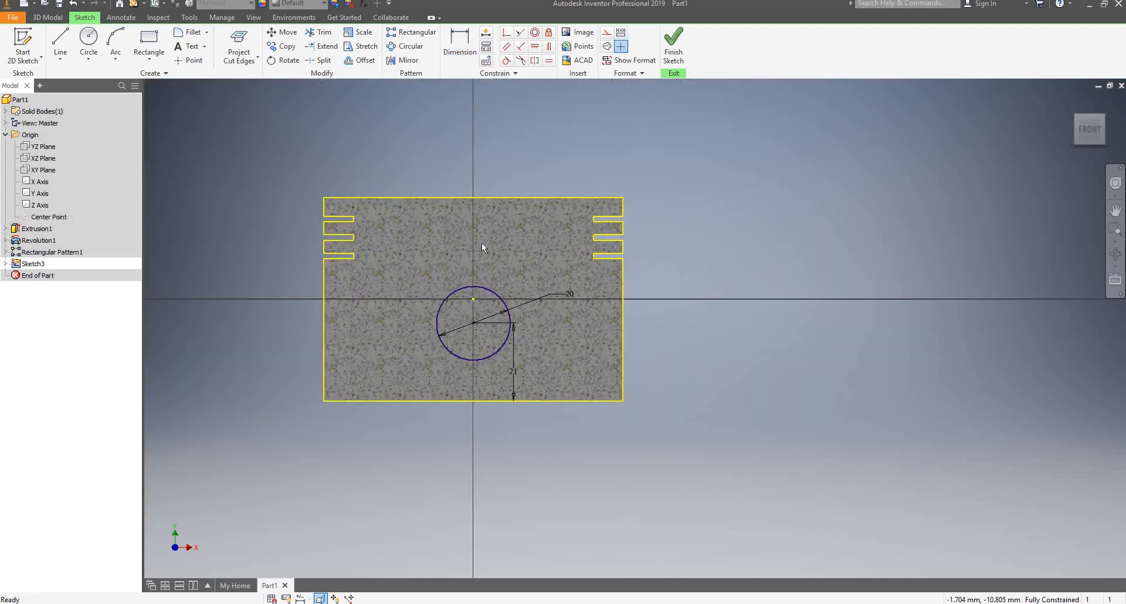
scroll(481, 242, "up", 3)
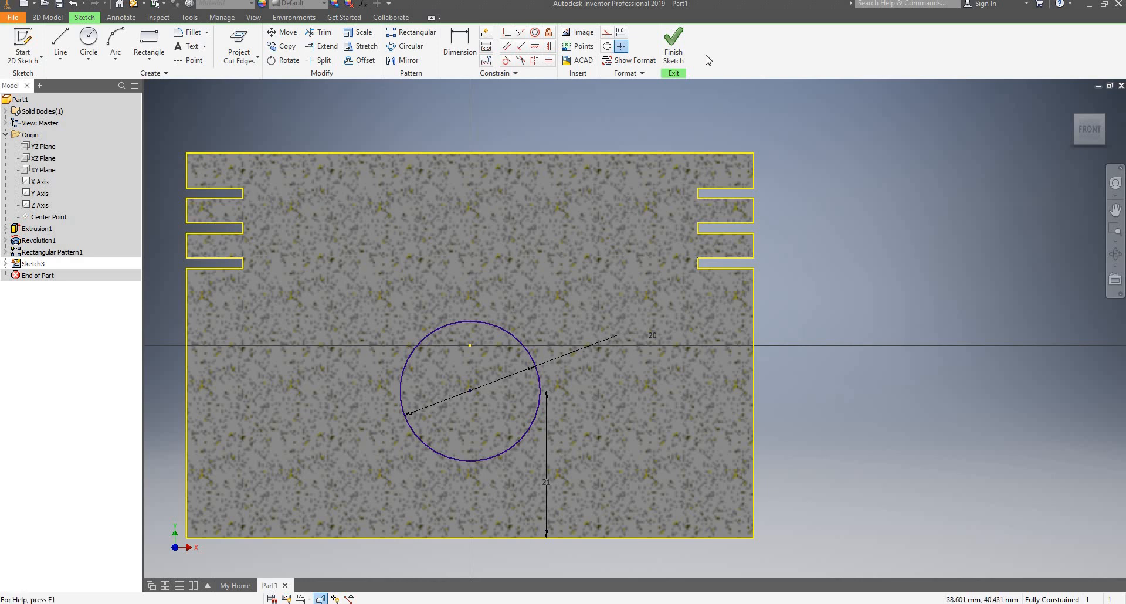
left_click(681, 52)
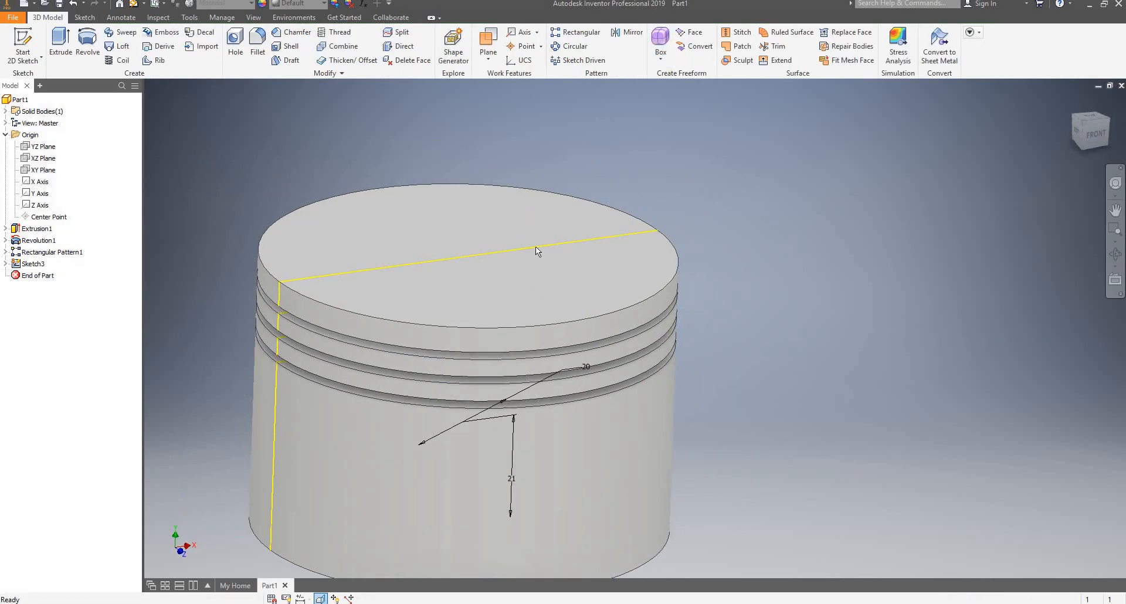
Begin an extrusion of the 20 mm circle, symmetric to both sides of its sketch plane.
scroll(508, 347, "up", 3)
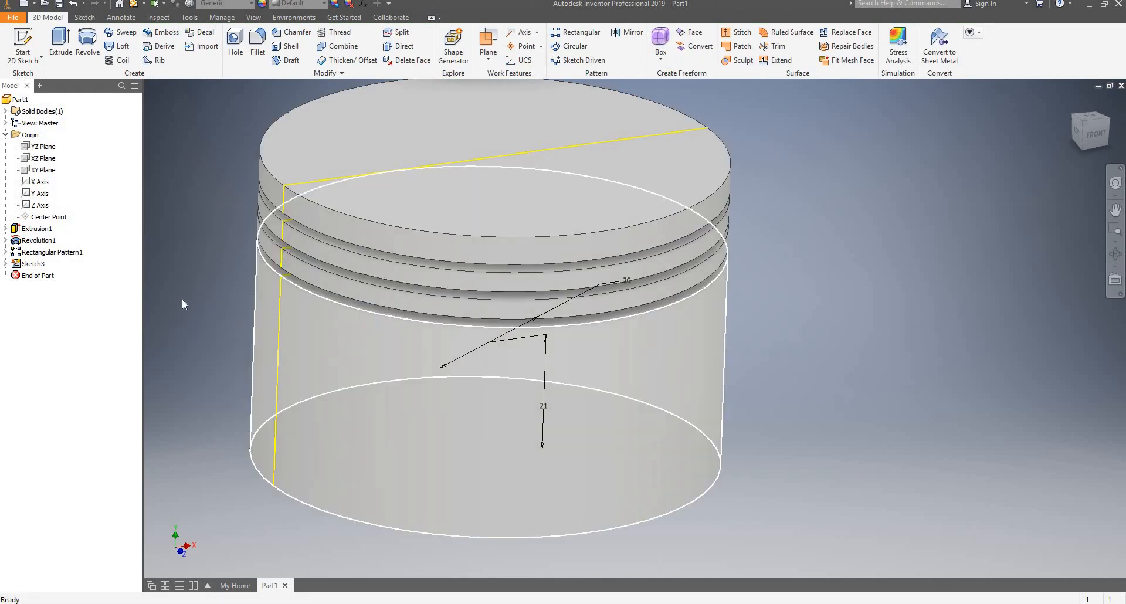
key("e")
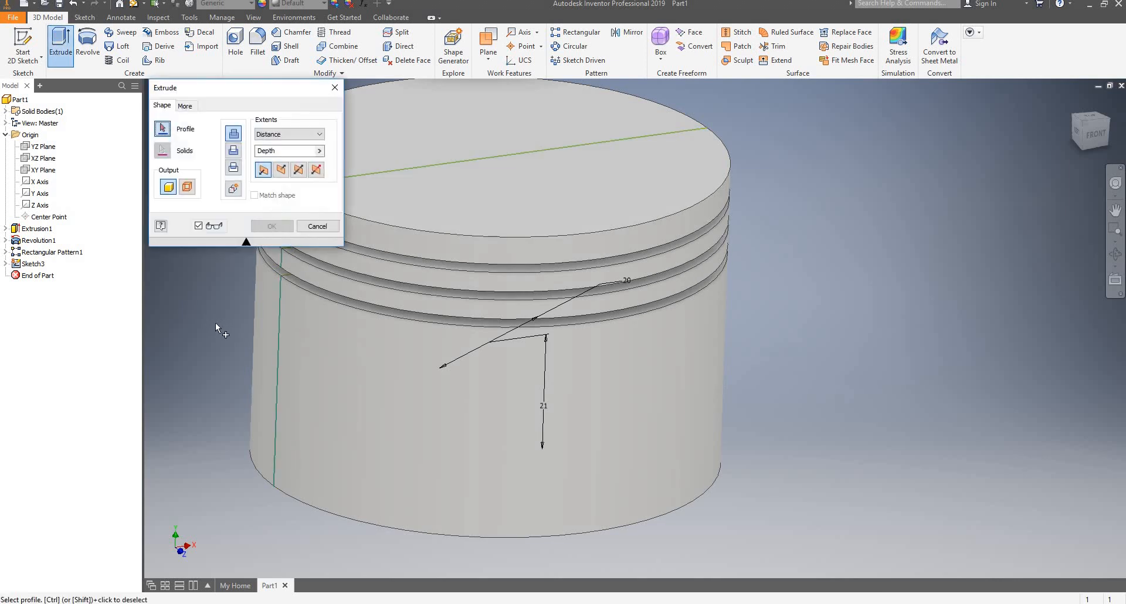
left_click(499, 380)
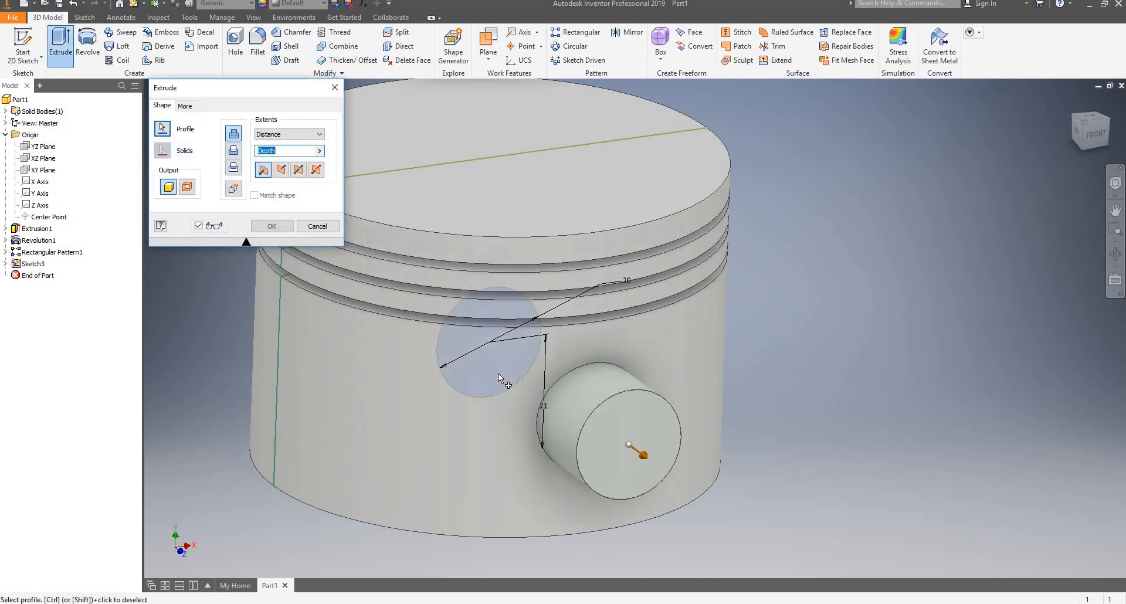
left_click(299, 175)
middle_click_drag(583, 234, 551, 187, "shift")
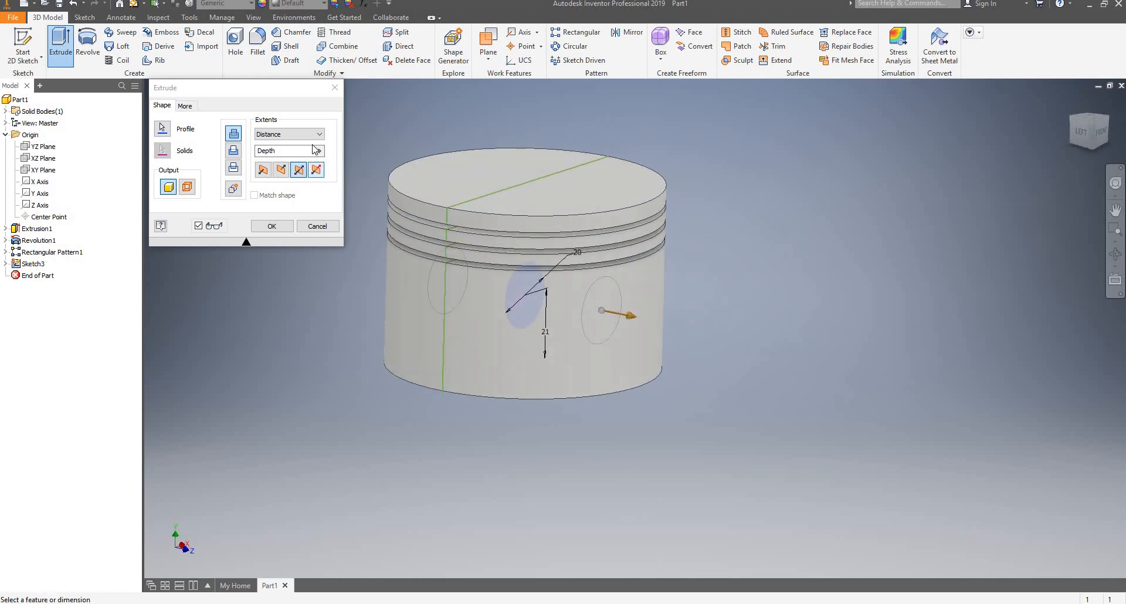
Set the extrusion extent to All with the Cut operation and create the cross hole through the whole part.
left_click(282, 137)
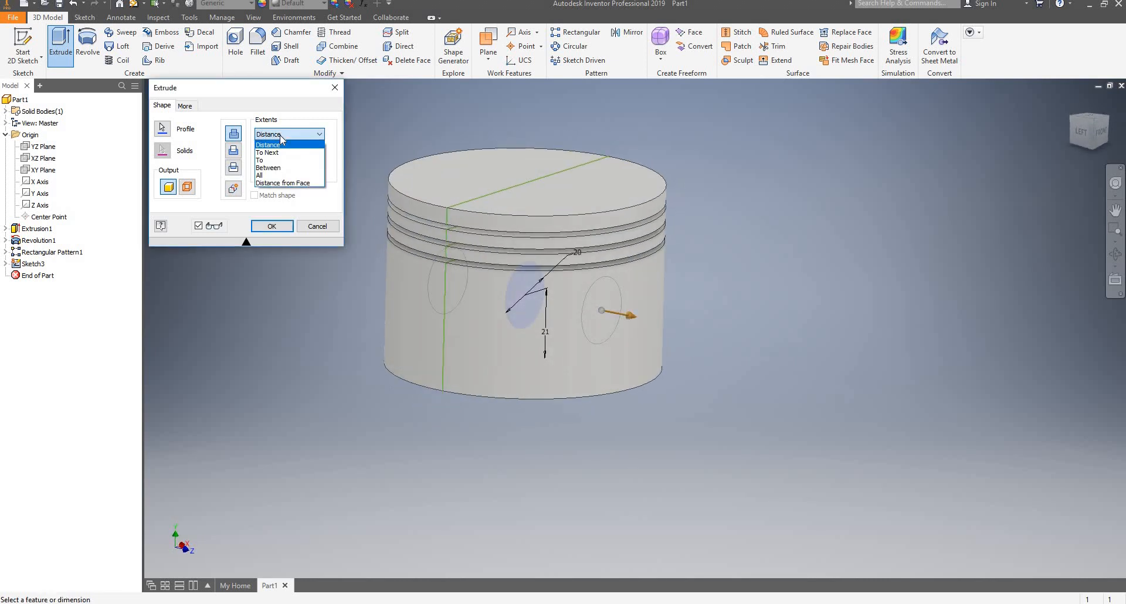
left_click(277, 177)
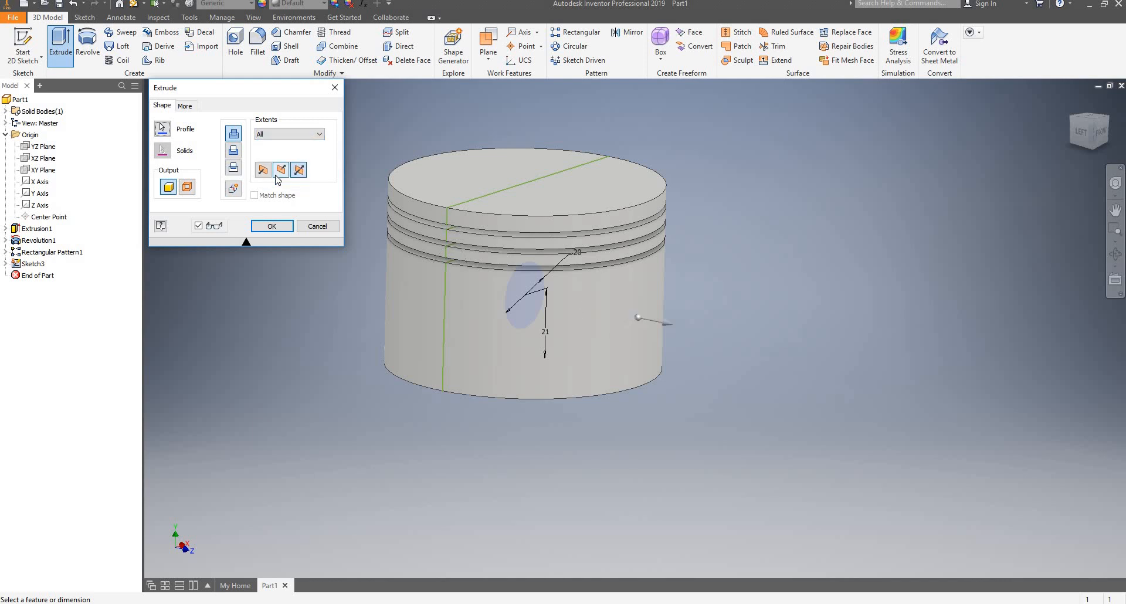
middle_click_drag(939, 234, 736, 232, "shift")
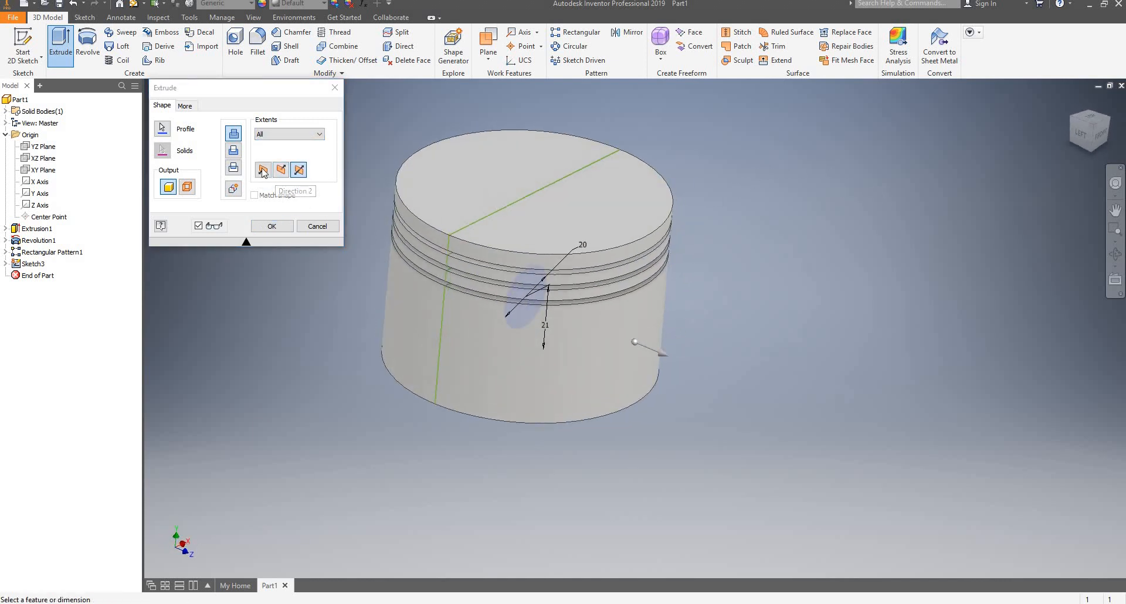
left_click(234, 150)
middle_click_drag(724, 213, 437, 249, "shift")
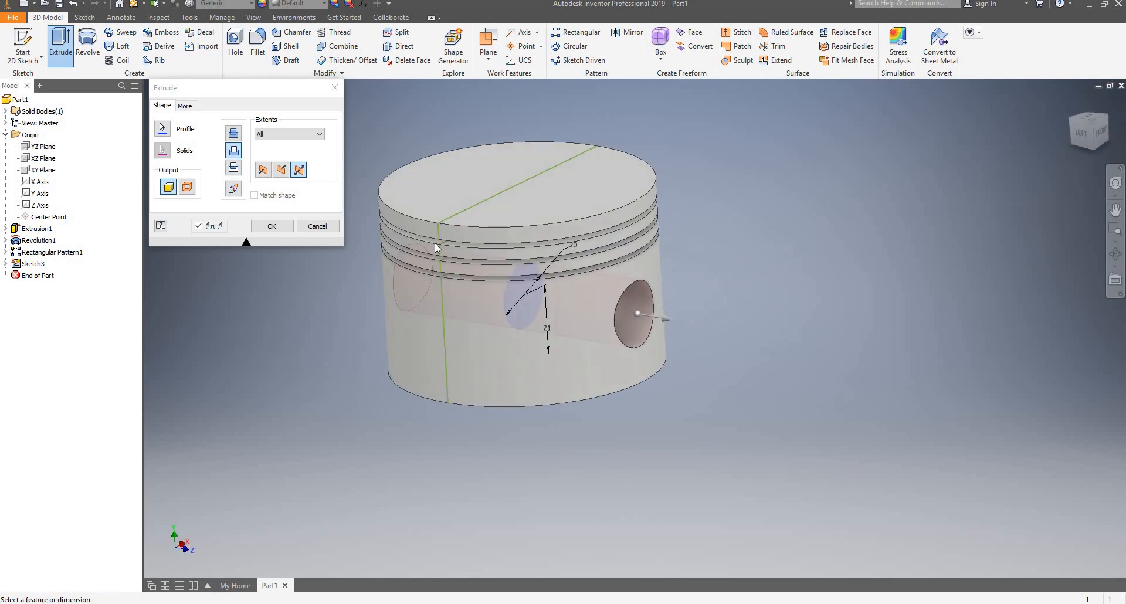
left_click(285, 232)
mouse_move(699, 219)
middle_mouse_down("shift")
mouse_move(596, 226)
mouse_move(653, 221)
mouse_move(699, 244)
mouse_move(696, 262)
mouse_move(684, 245)
middle_mouse_up("shift")
scroll(686, 246, "down", 3)
scroll(632, 340, "up", 2)
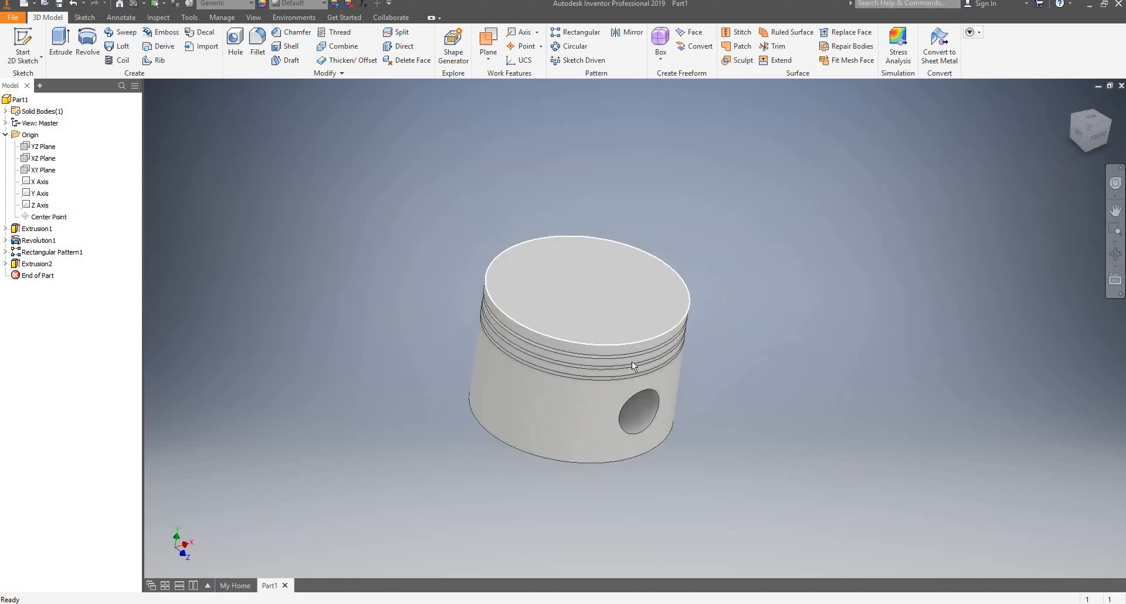
scroll(631, 362, "down", 2)
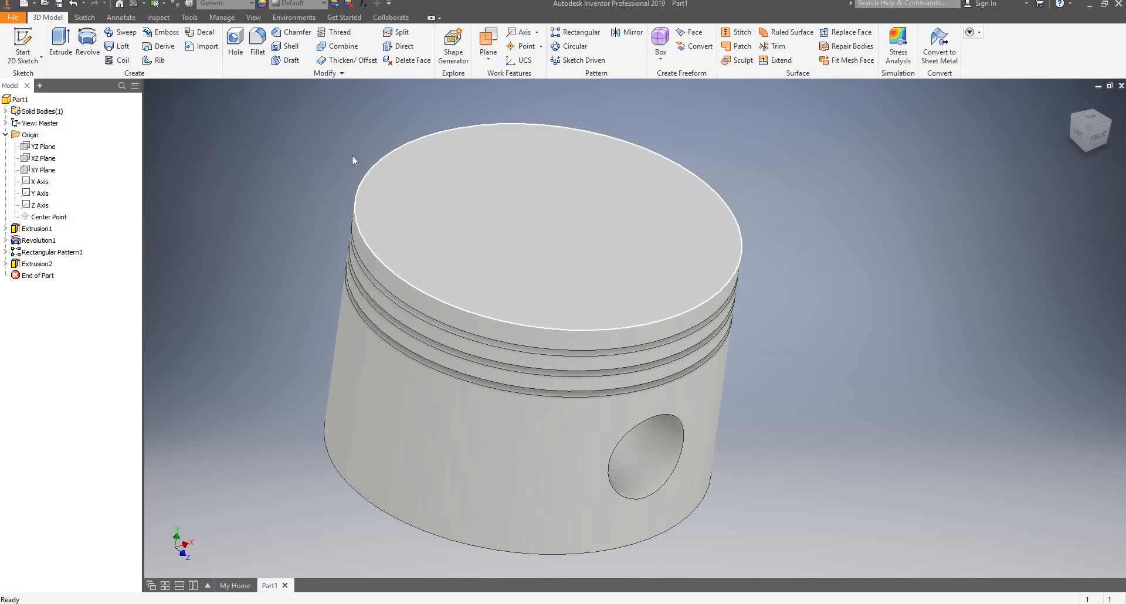
Start a sketch on the cylinder's flat bottom face, oriented square-on with the X axis horizontal.
mouse_move(611, 182)
middle_mouse_down("shift")
mouse_move(620, 143)
mouse_move(595, 166)
middle_mouse_up("shift")
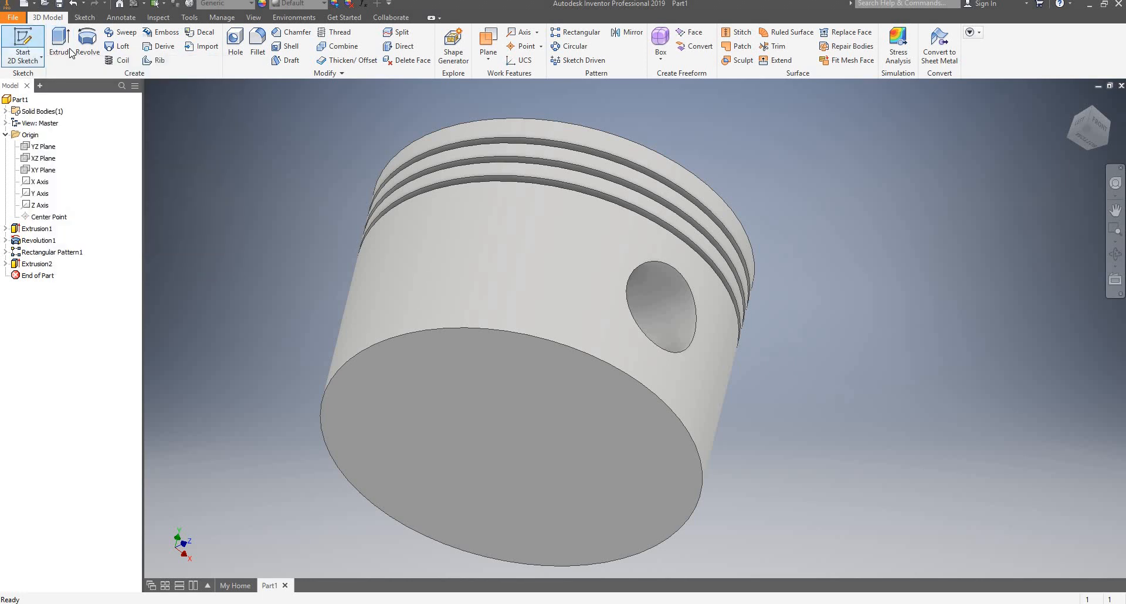
left_click(23, 47)
scroll(291, 203, "up", 10)
scroll(283, 209, "down", 5)
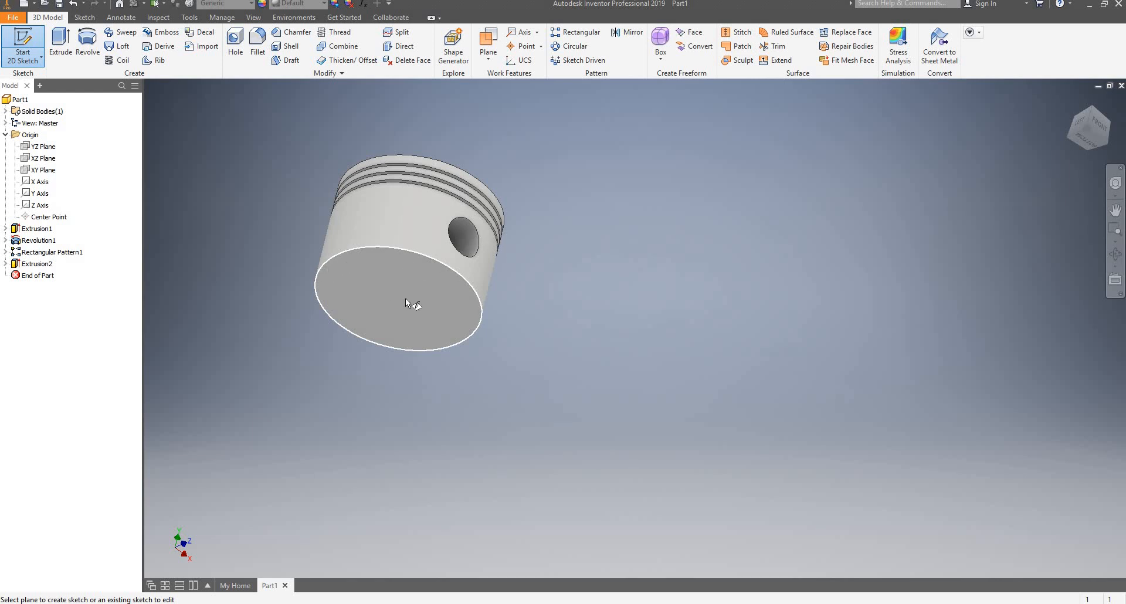
left_click(406, 297)
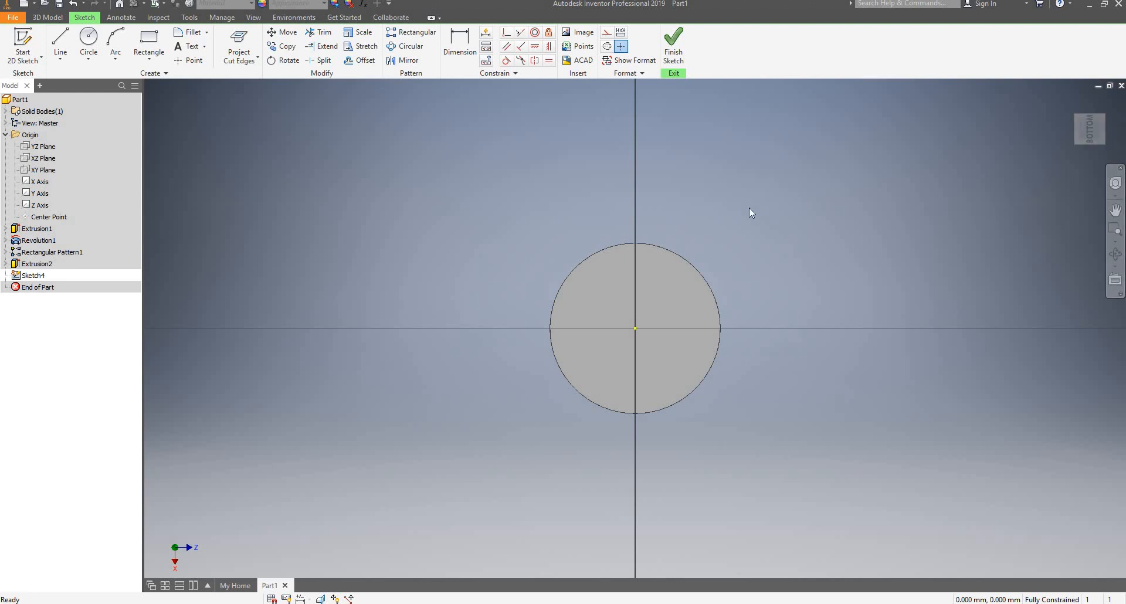
scroll(756, 201, "up", 3)
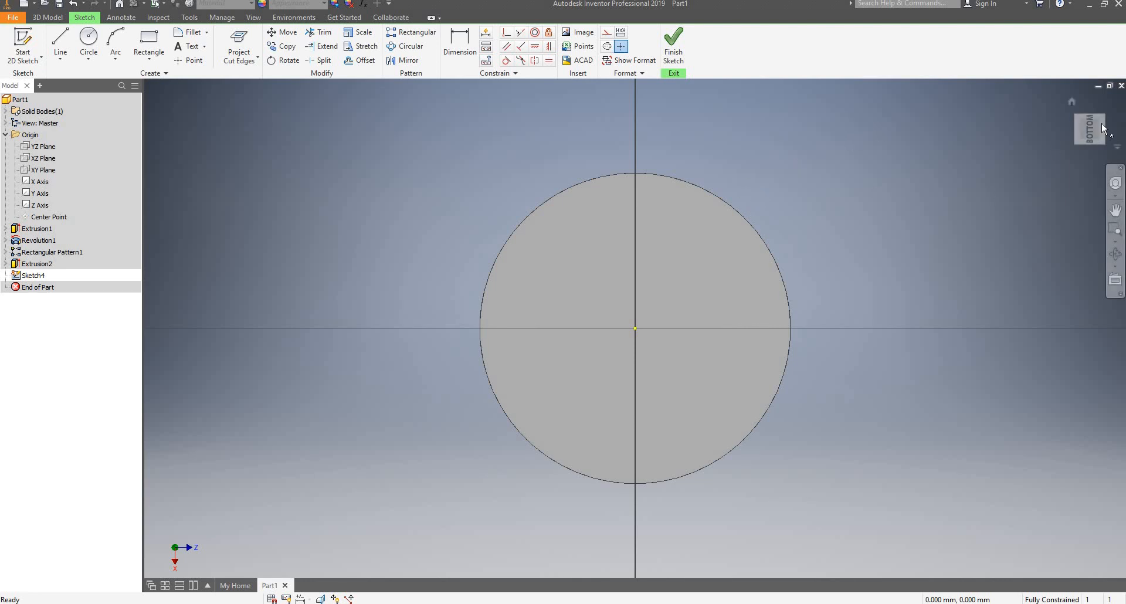
mouse_move(714, 176)
middle_mouse_down("shift")
mouse_move(782, 191)
mouse_move(848, 176)
mouse_move(819, 119)
mouse_move(762, 101)
mouse_move(766, 146)
mouse_move(1092, 140)
middle_mouse_up("shift")
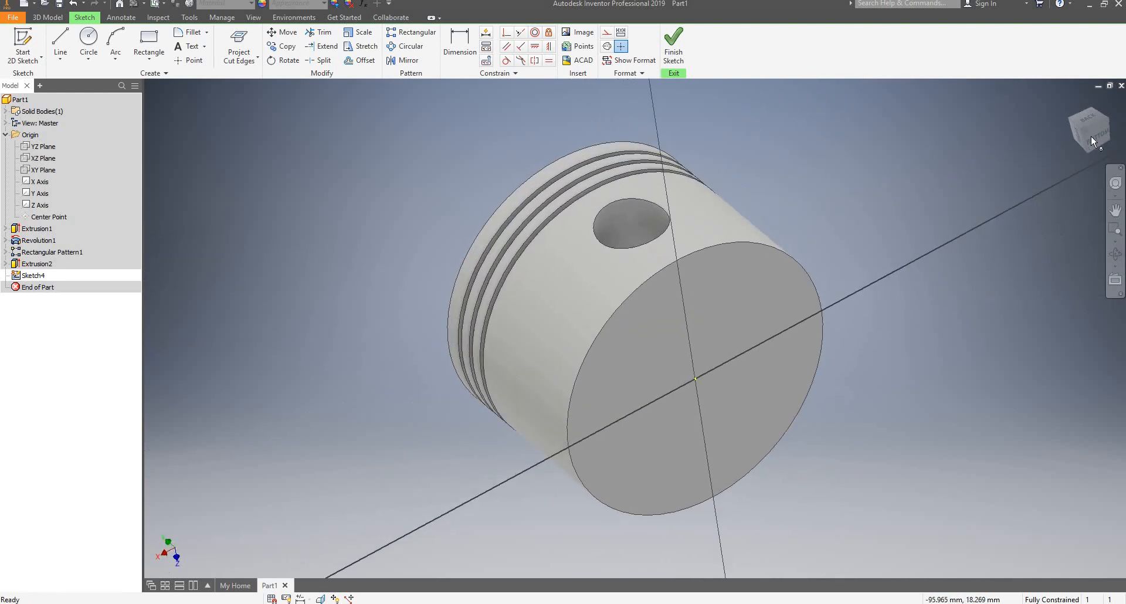
left_click(1098, 139)
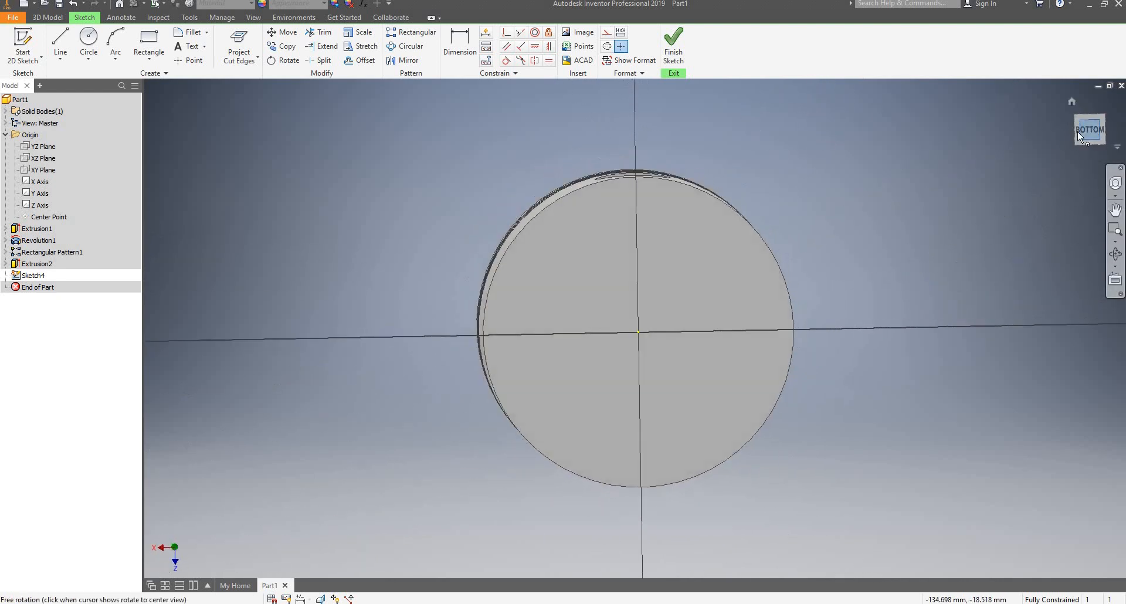
middle_click_drag(701, 176, 692, 207, "shift")
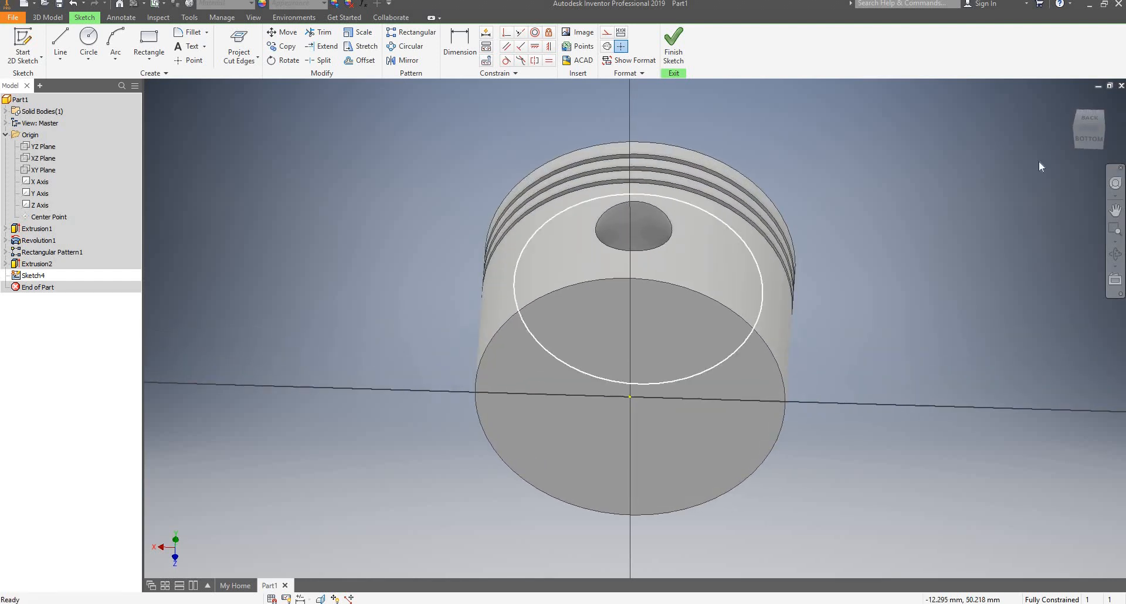
left_click(1086, 141)
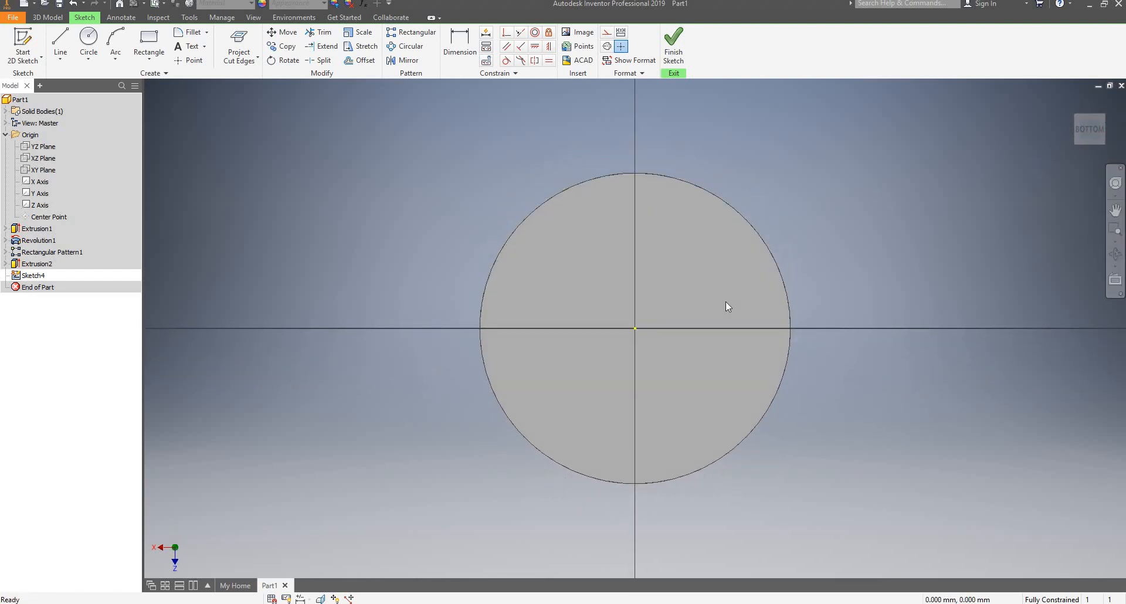
Draw a two-point center rectangle on the origin, 38 mm wide along X and 19 mm high.
scroll(675, 293, "up", 3)
scroll(587, 305, "down", 3)
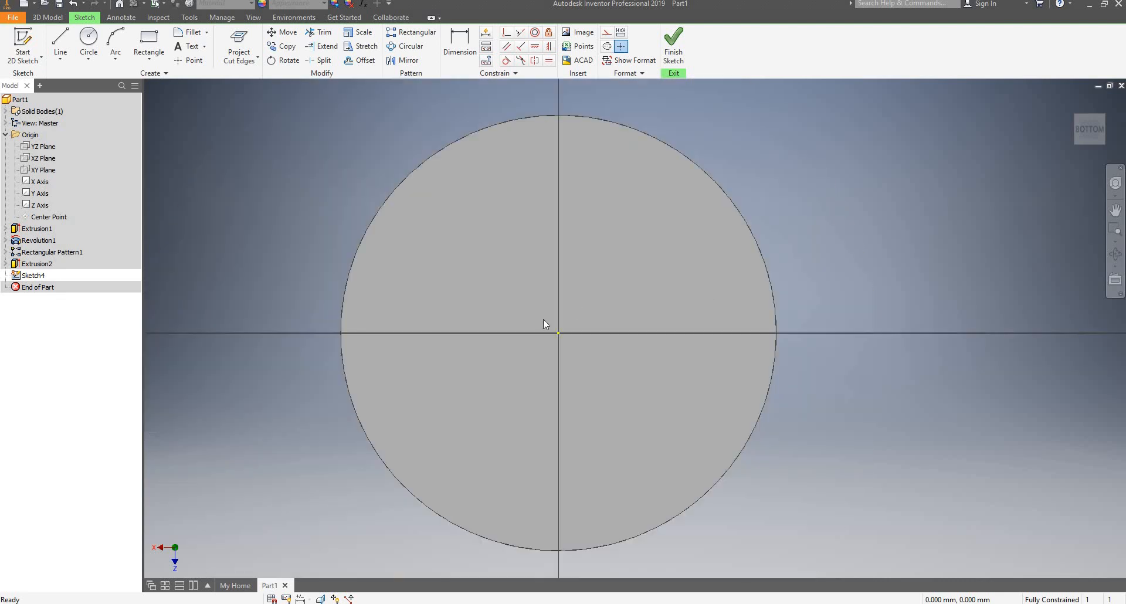
scroll(505, 293, "up", 4)
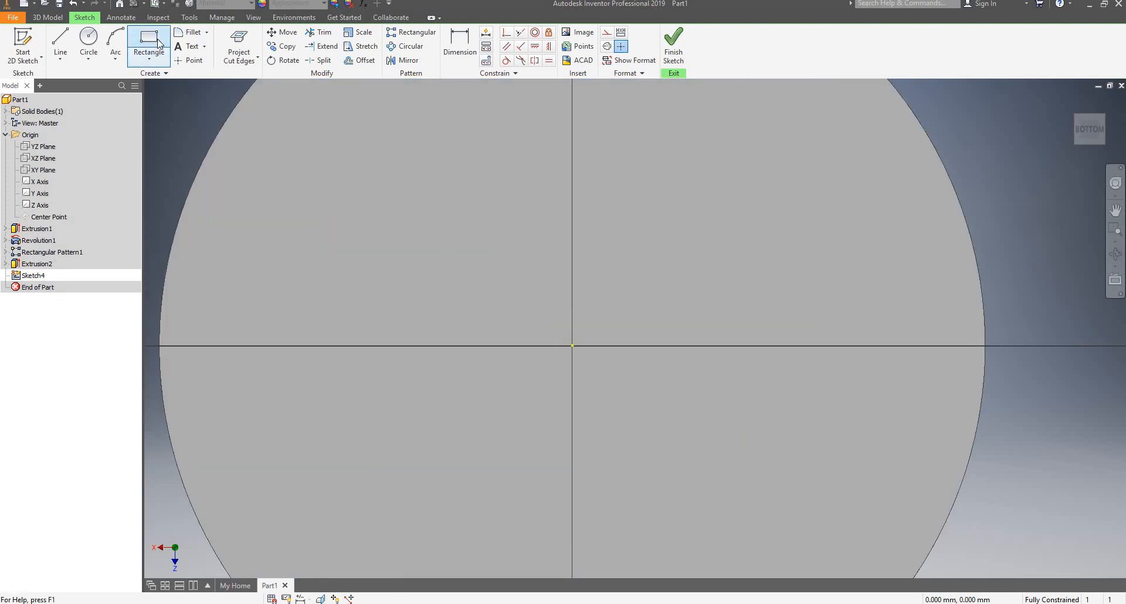
left_click(147, 59)
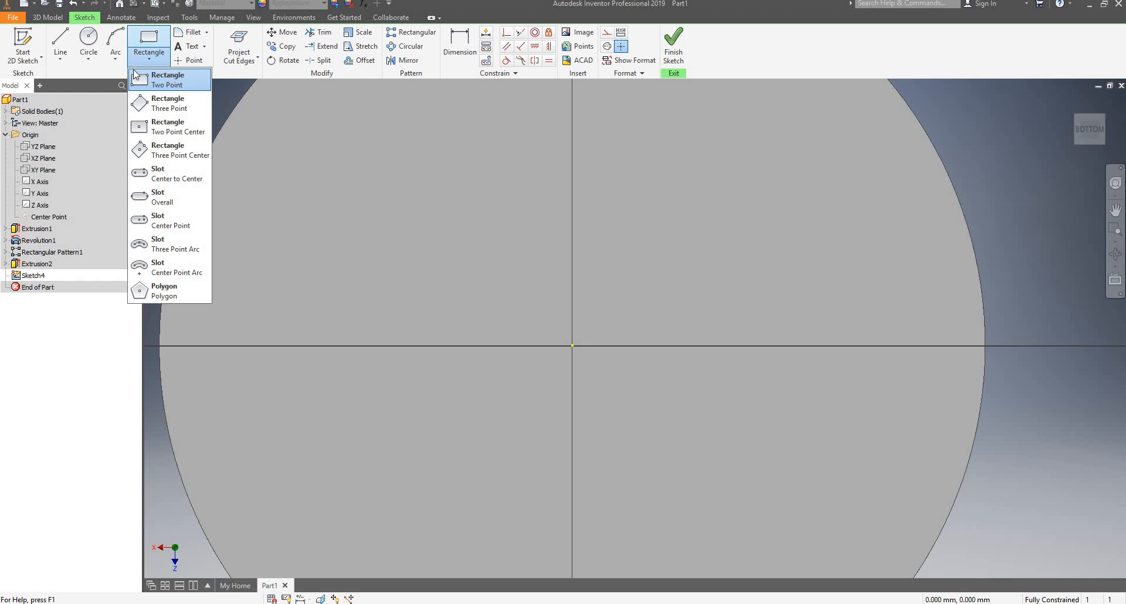
left_click(181, 130)
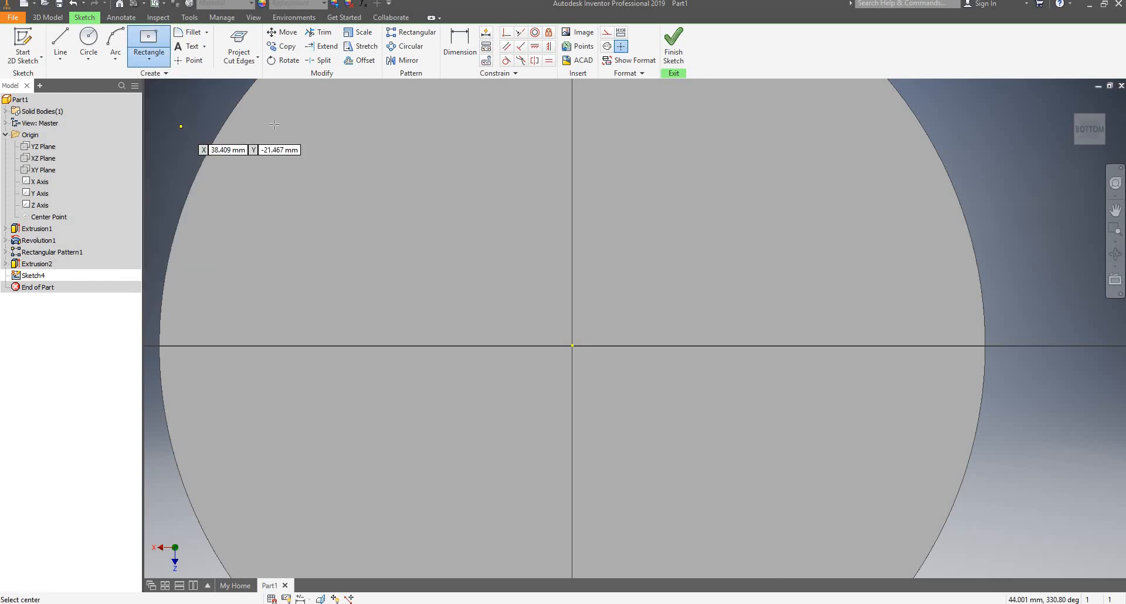
left_click(573, 346)
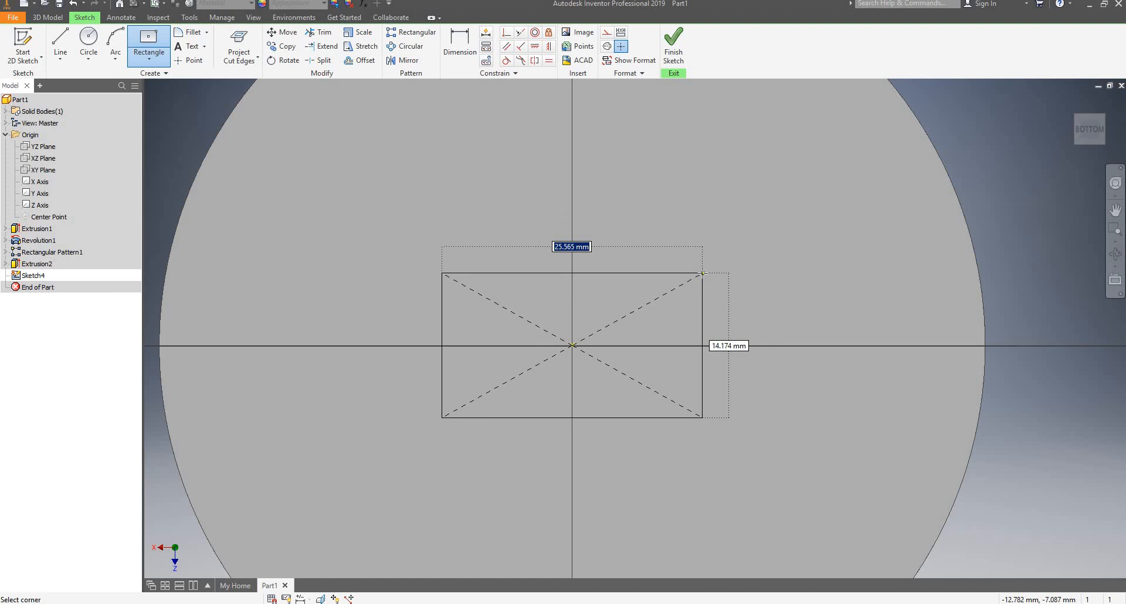
type("38")
key("Tab")
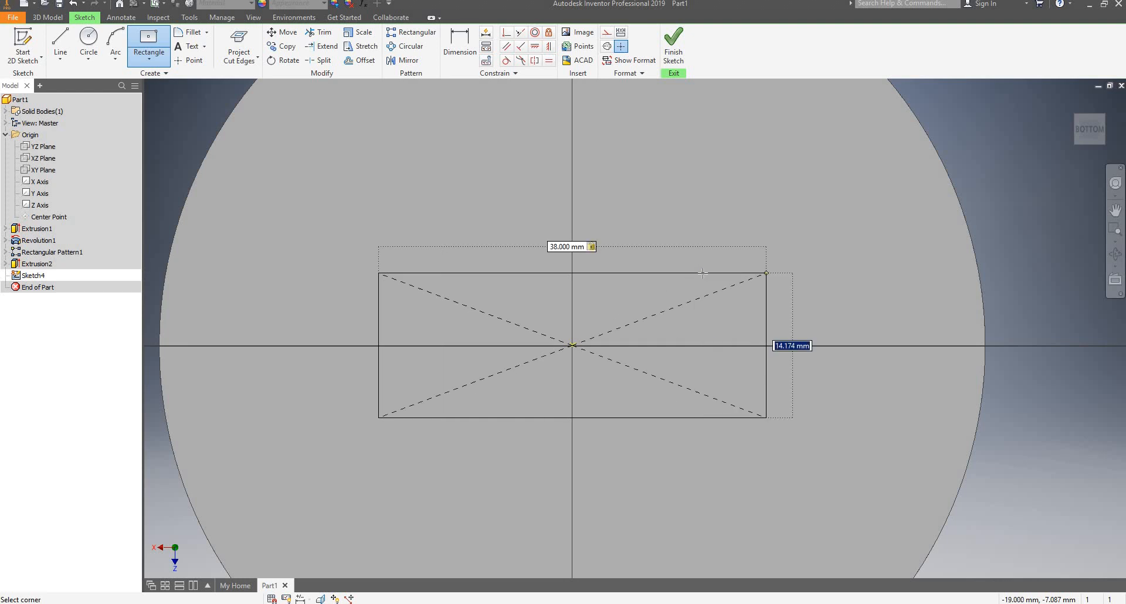
type("19")
key("Return")
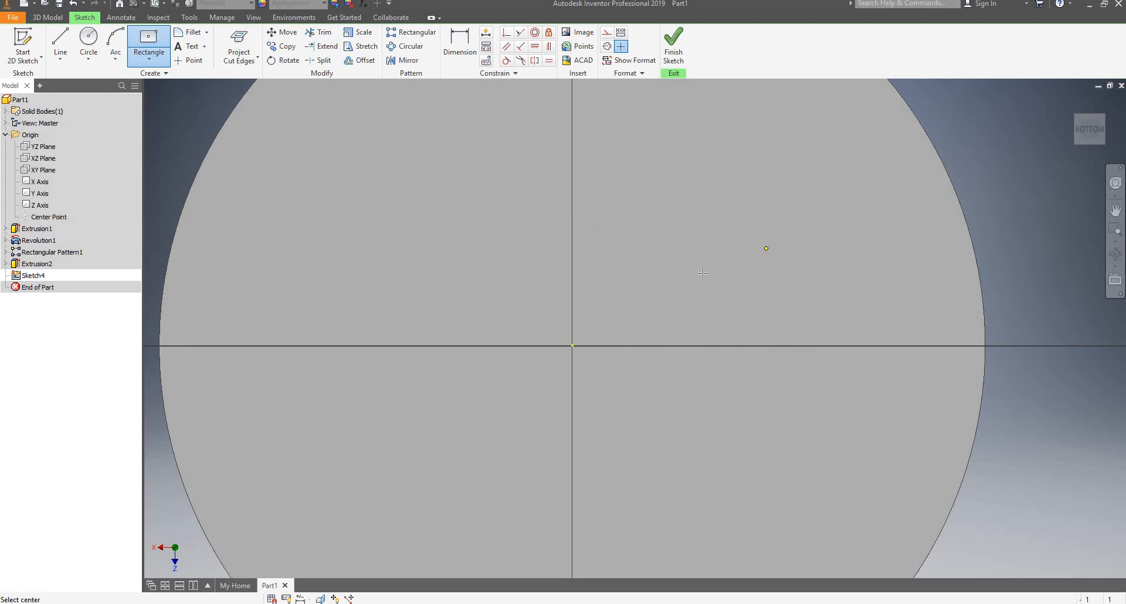
key("Escape")
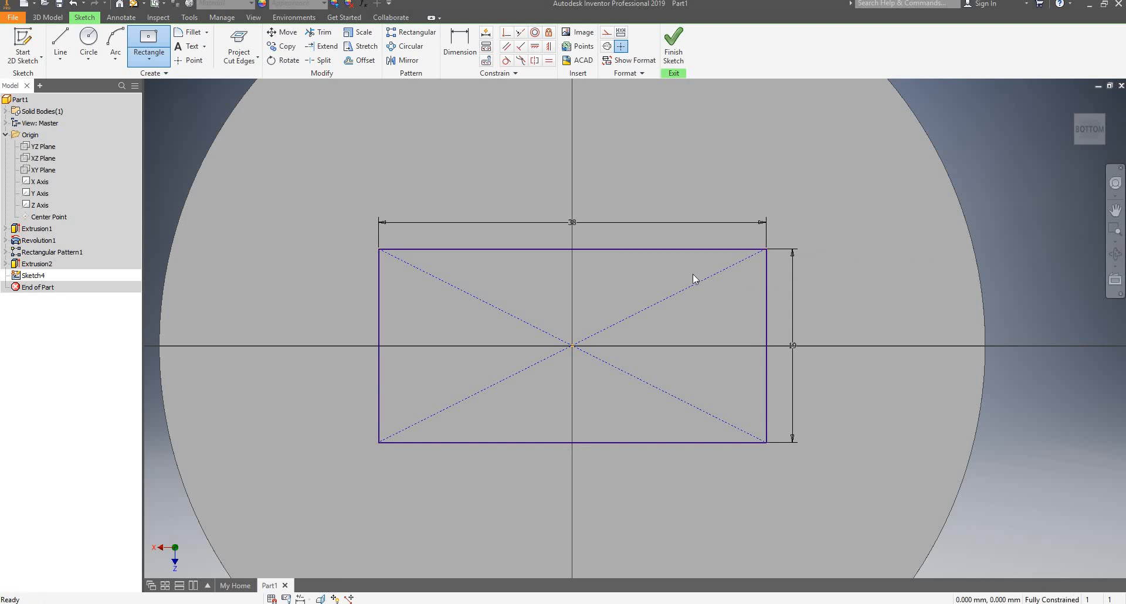
Finish the sketch and begin an extruded cut of the rectangle, directed into the part from the bottom face.
scroll(693, 275, "down", 5)
scroll(703, 262, "up", 3)
middle_click_drag(712, 257, 737, 277, "shift")
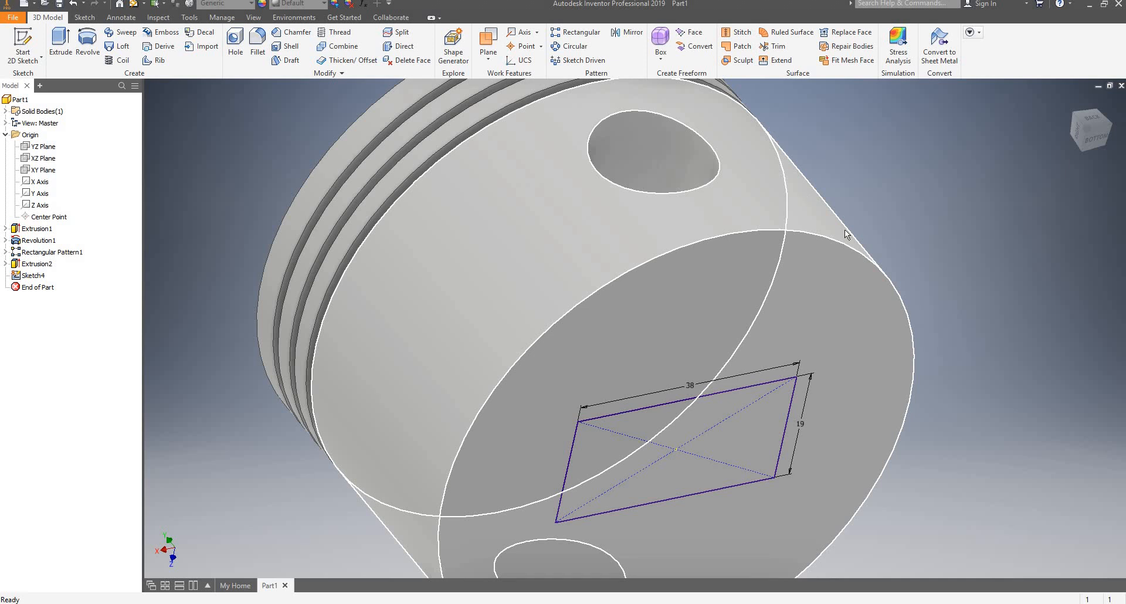
left_click(61, 47)
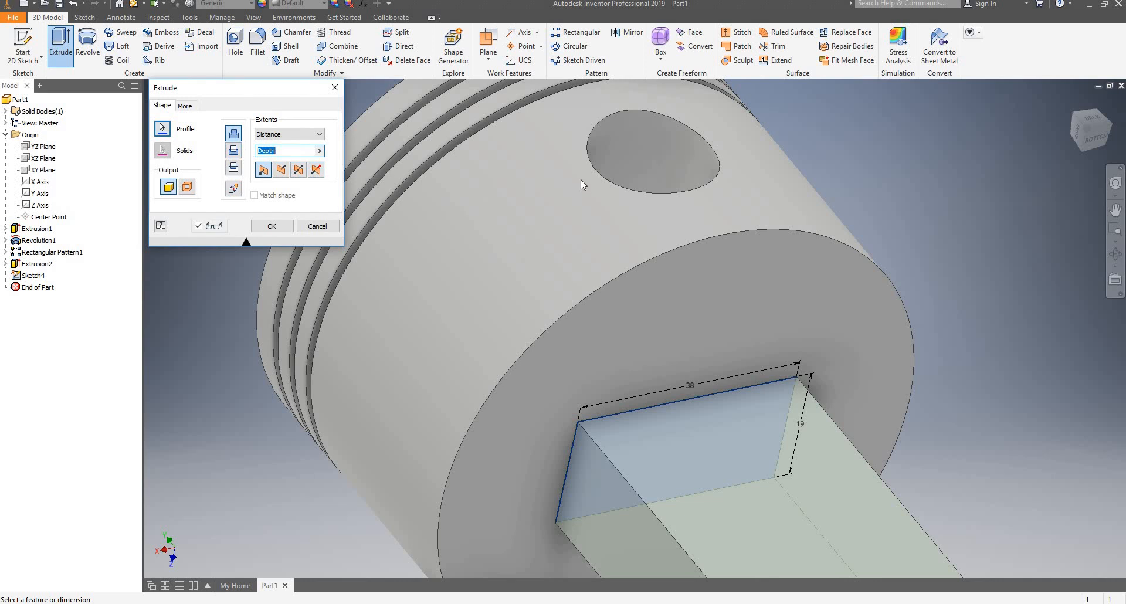
scroll(581, 179, "down", 5)
scroll(630, 216, "up", 4)
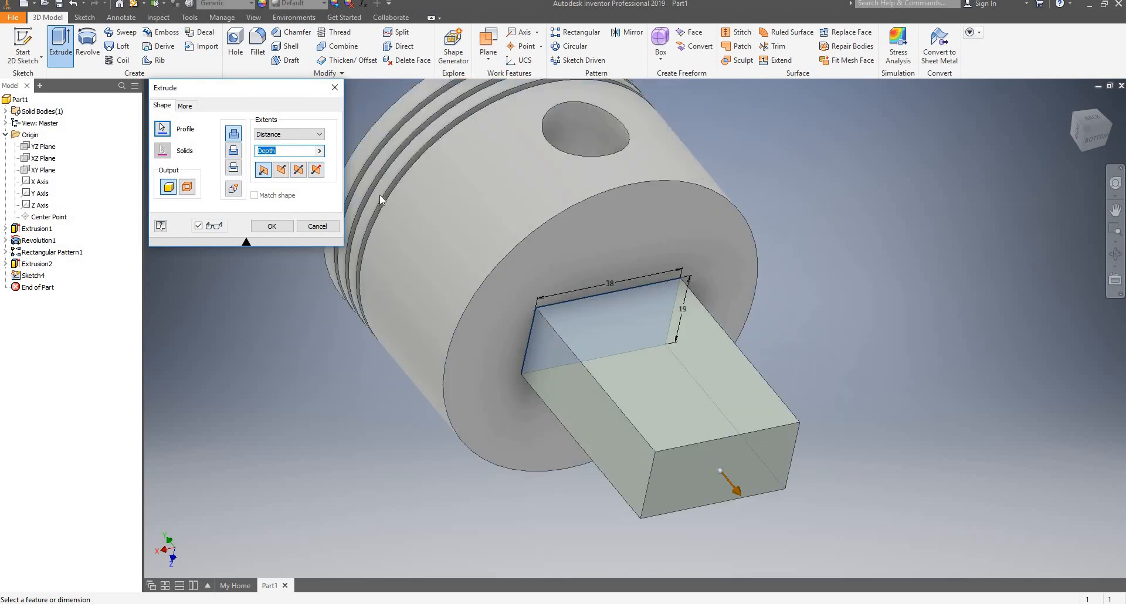
left_click(281, 169)
left_click(234, 150)
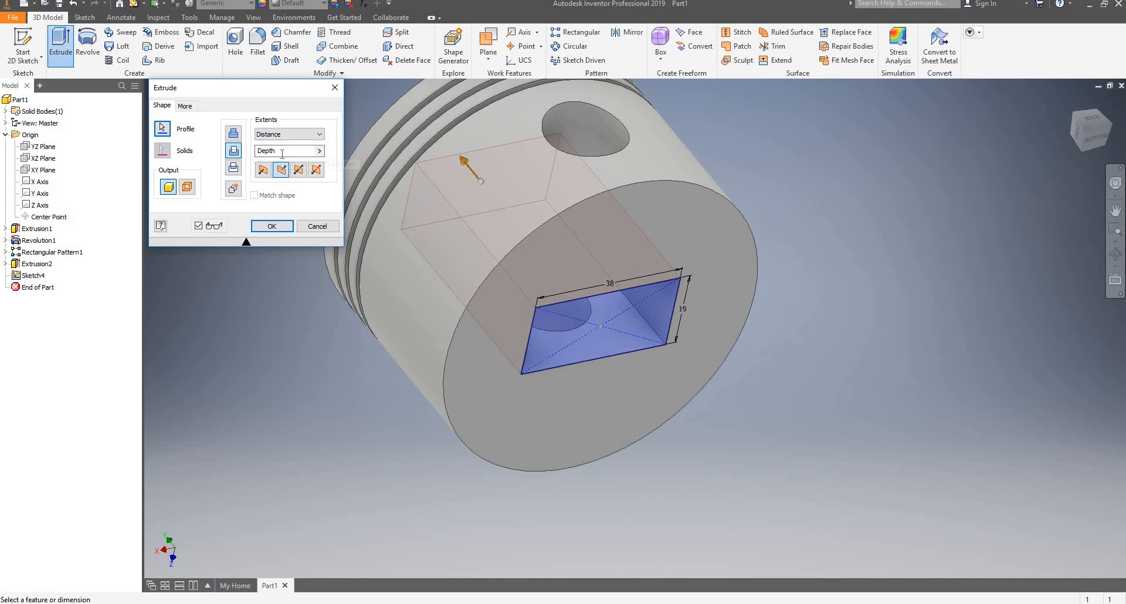
Set the depth of the rectangular cut to 40 mm and create it.
left_click_drag(290, 152, 242, 167)
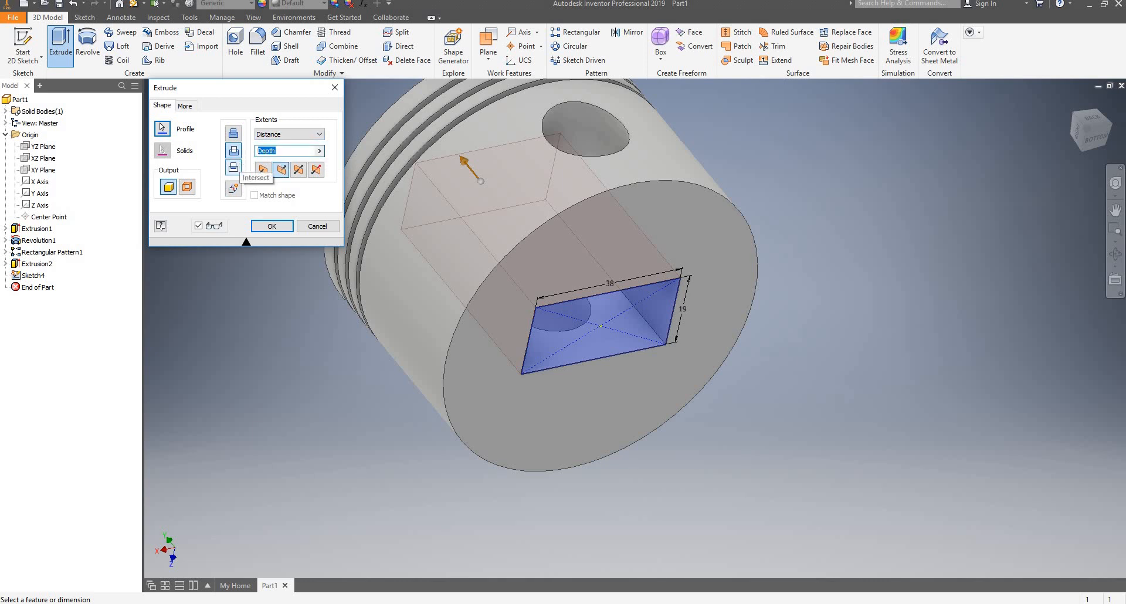
type("#")
type("40")
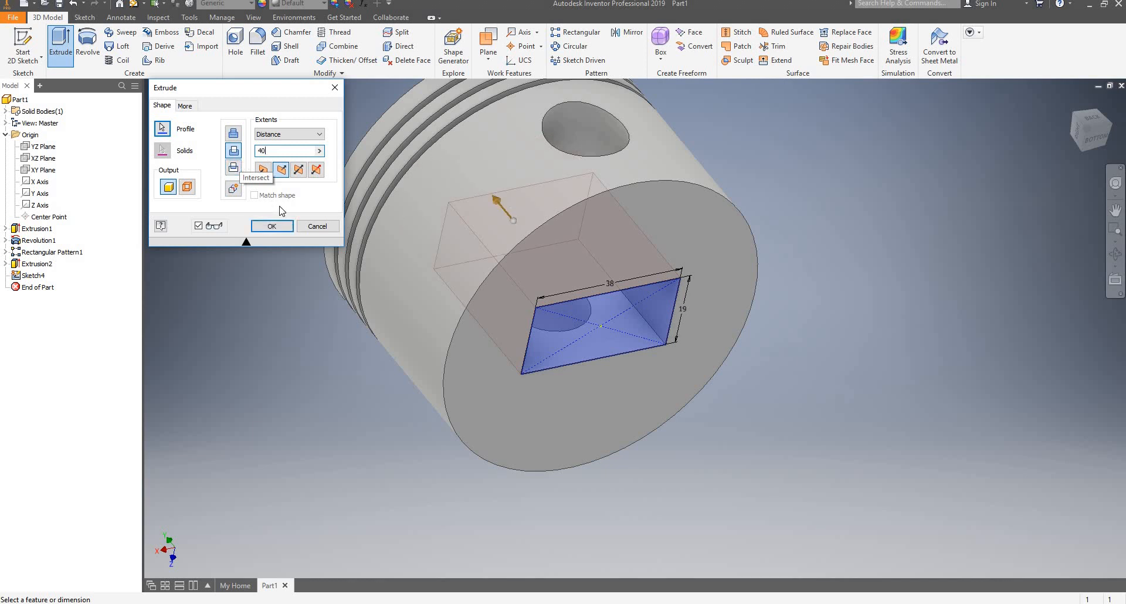
left_click(279, 228)
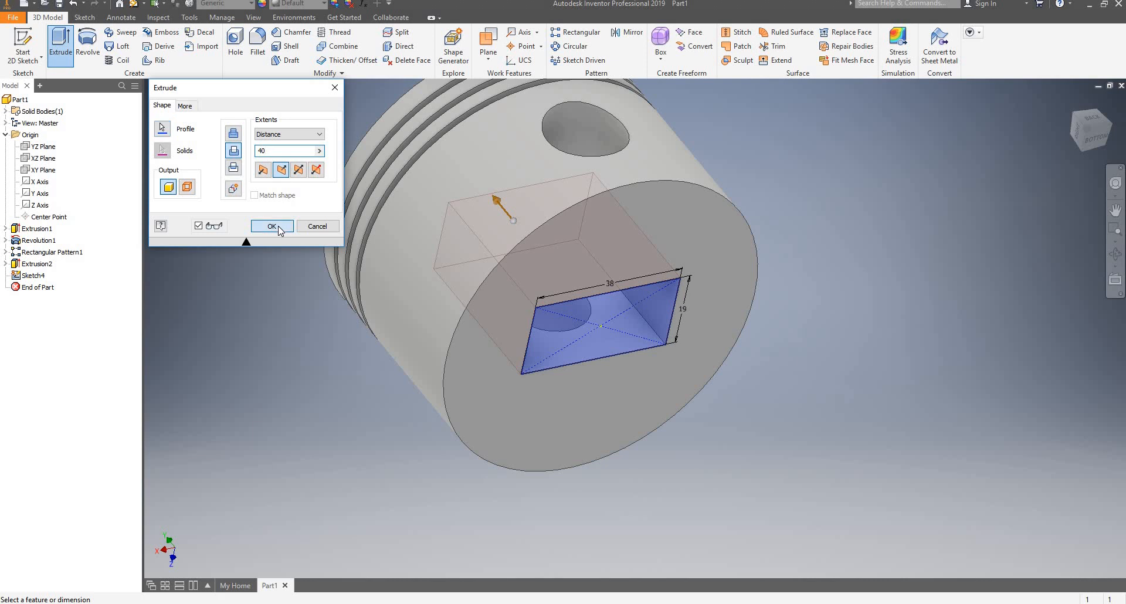
middle_click_drag(726, 312, 708, 349, "shift")
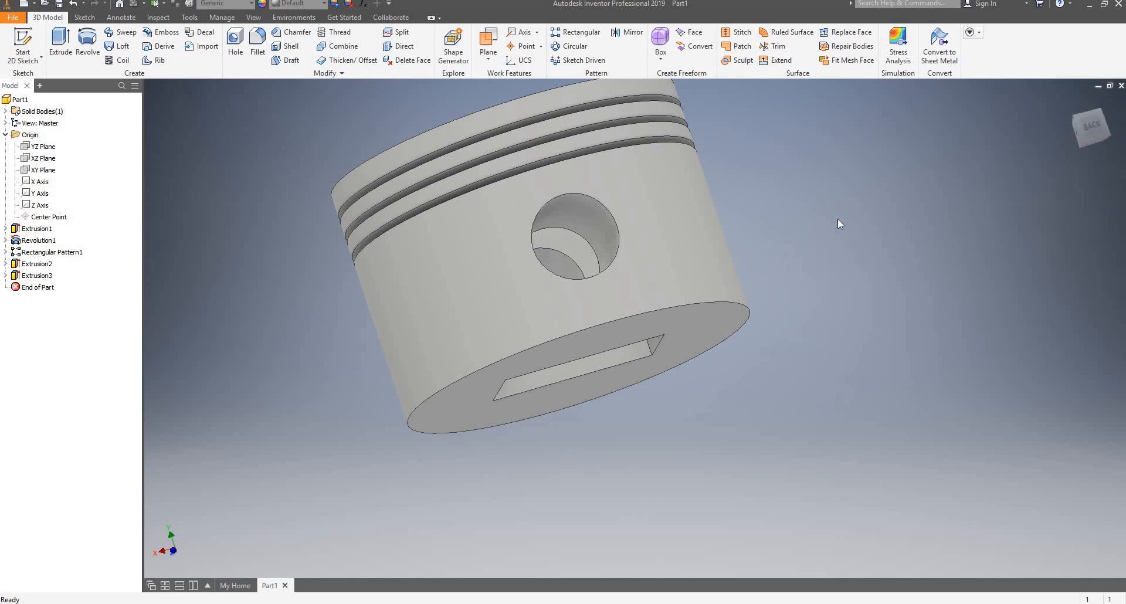
Start a sketch on the piston's flat bottom face with the X axis horizontal, and project the cut edges into it.
left_click(22, 46)
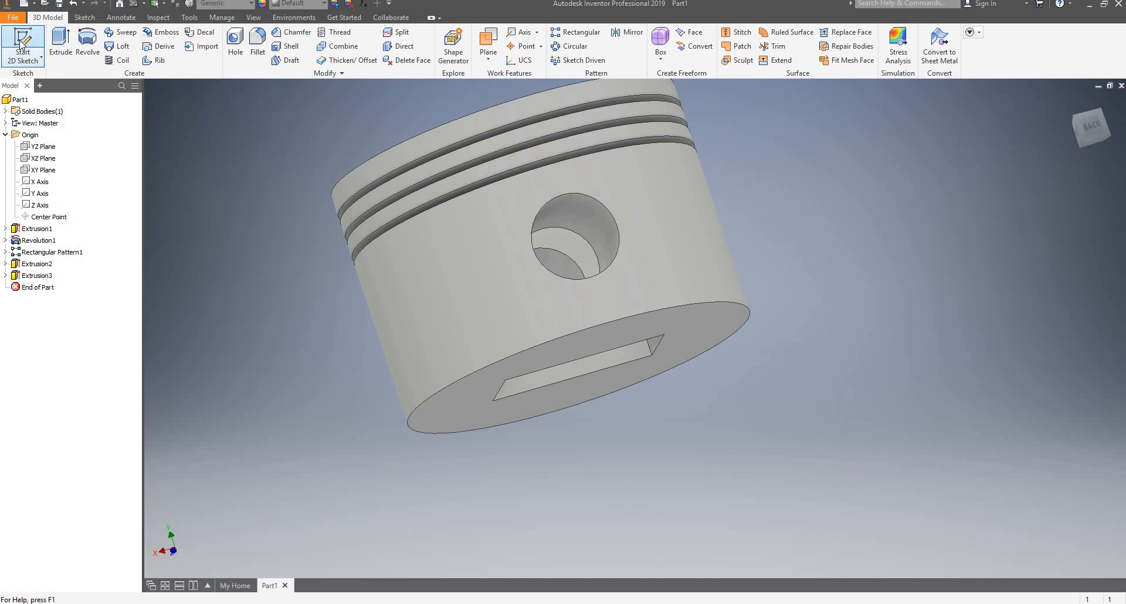
left_click(699, 326)
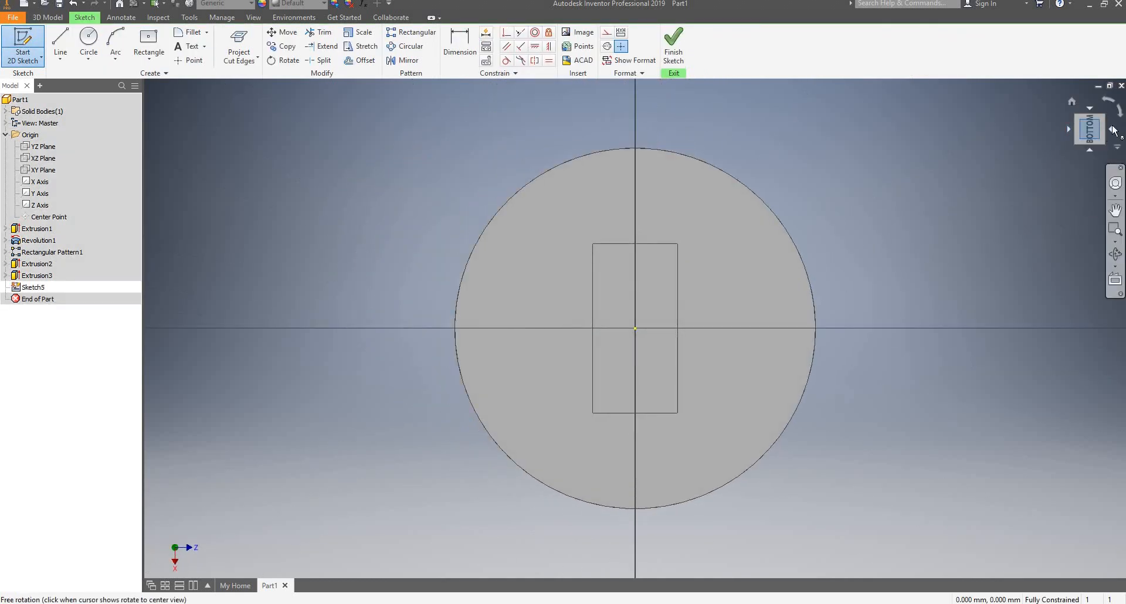
left_click(1121, 118)
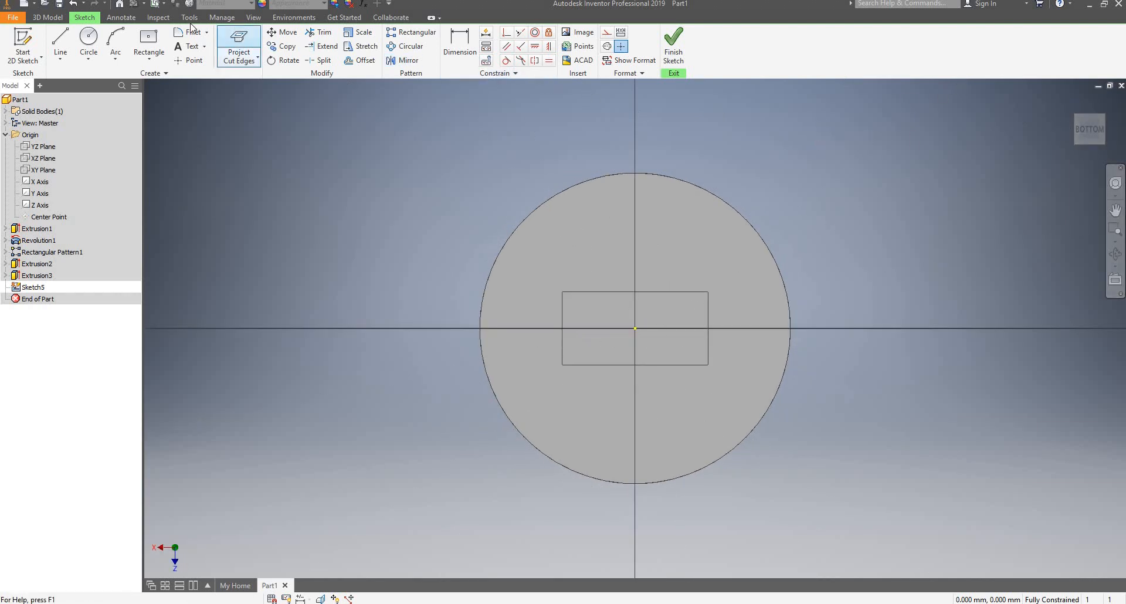
left_click(235, 42)
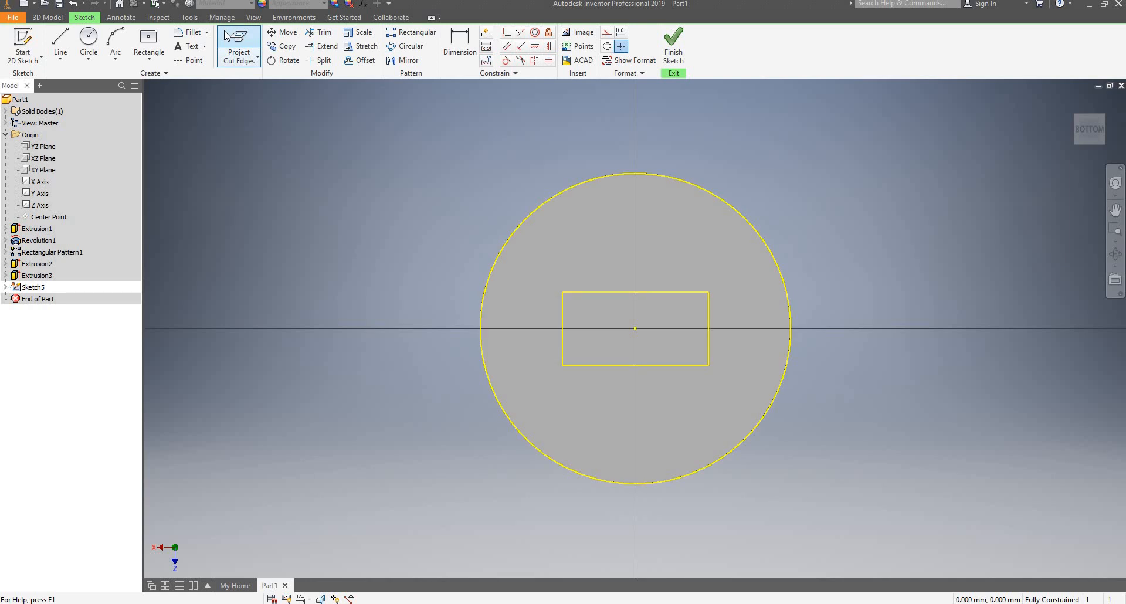
scroll(674, 235, "down", 3)
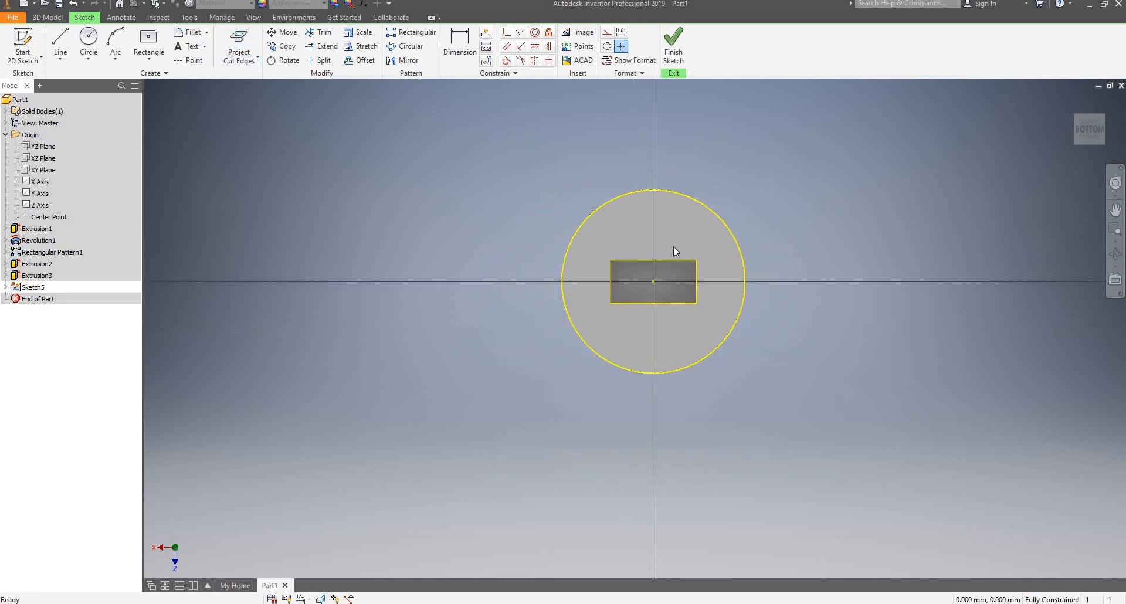
scroll(635, 269, "up", 6)
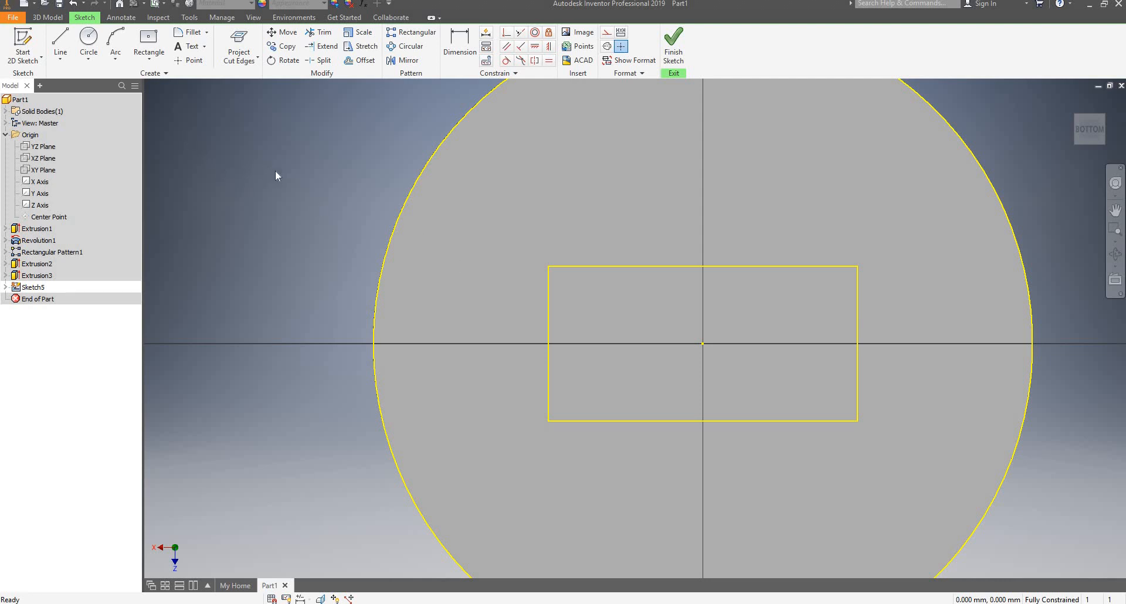
Draw a 70 mm diameter circle centered on the origin, inside the piston's outer edge.
left_click(95, 43)
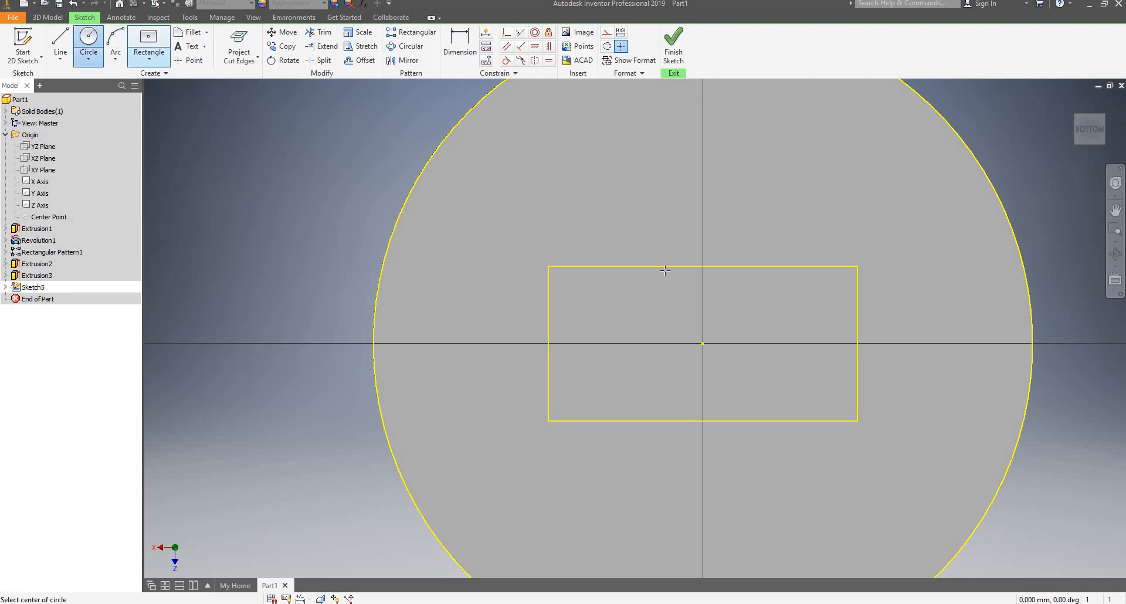
left_click(702, 343)
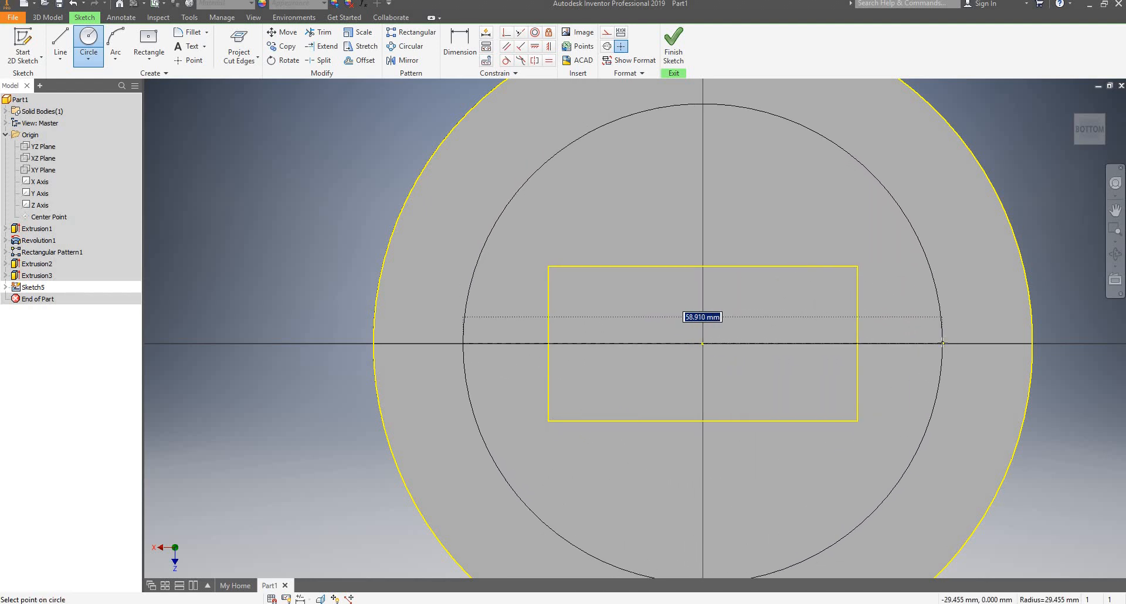
type("70")
key("Return")
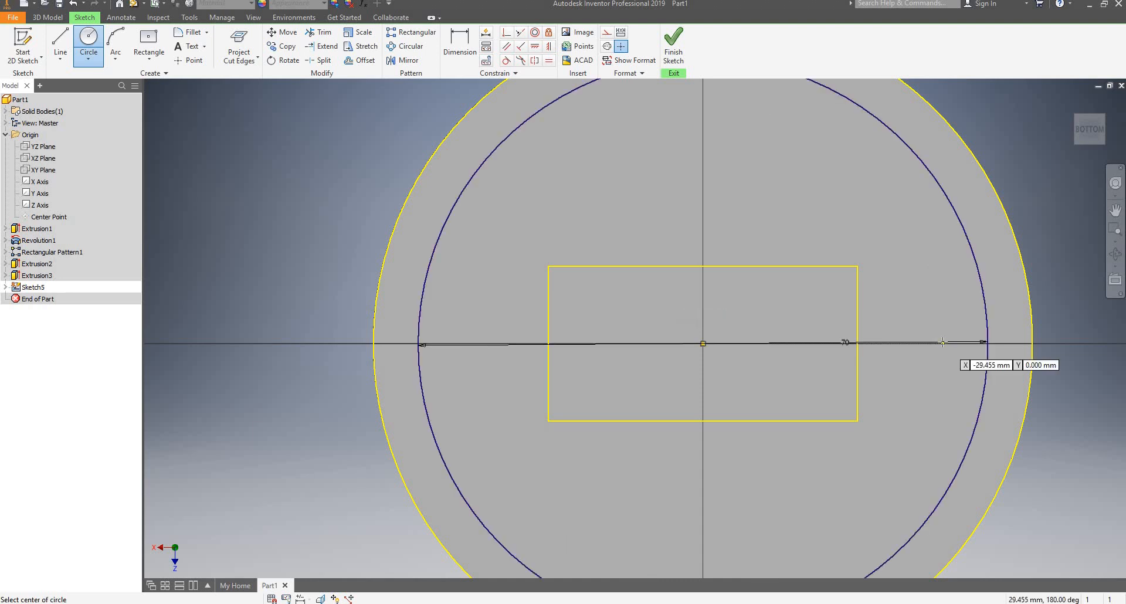
key("Escape")
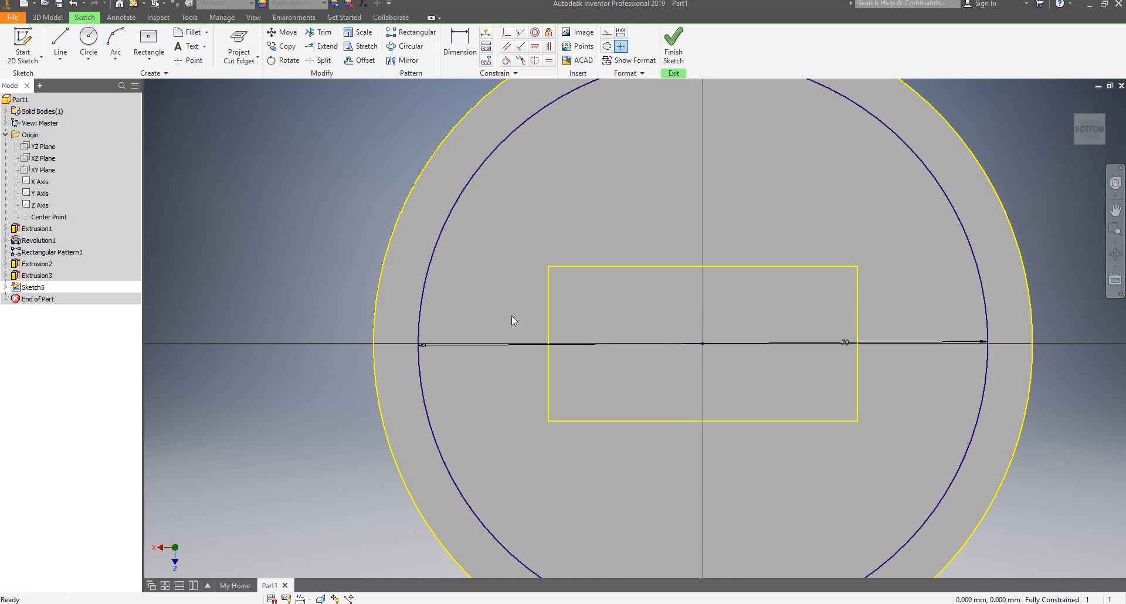
Draw a single vertical line on the positive X side, between the rectangular pocket and the 70 mm circle.
scroll(495, 305, "down", 3)
scroll(495, 305, "up", 4)
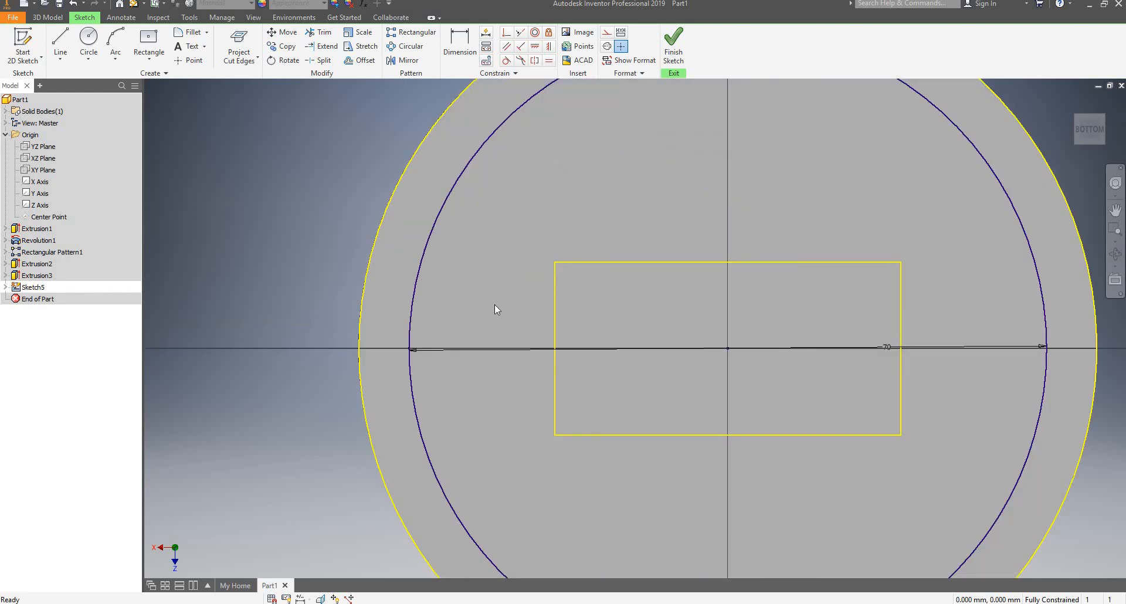
left_click(60, 41)
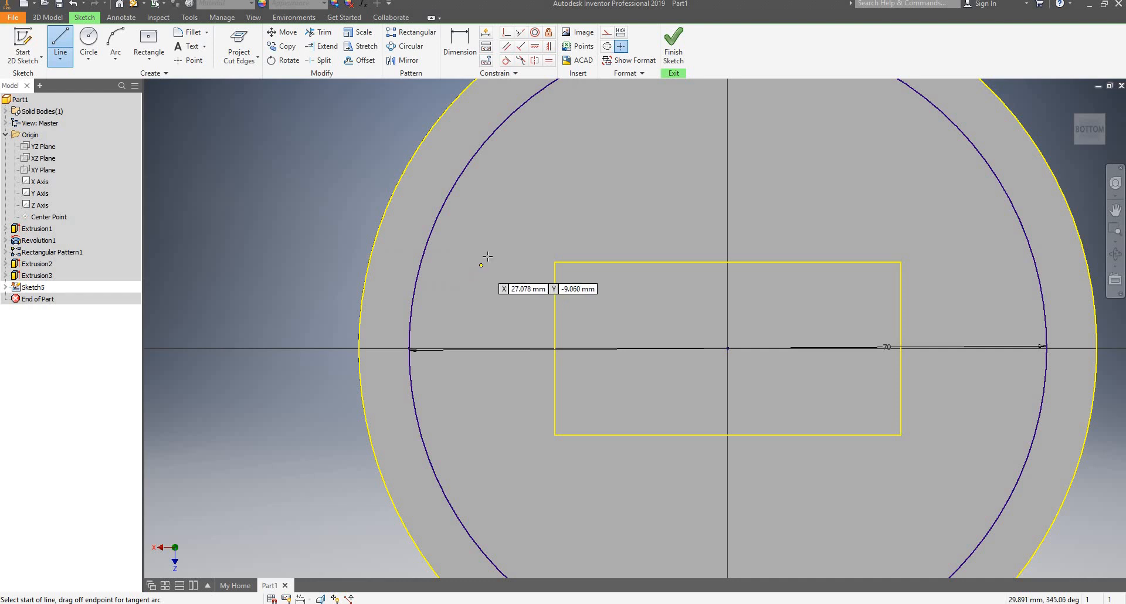
left_click(501, 205)
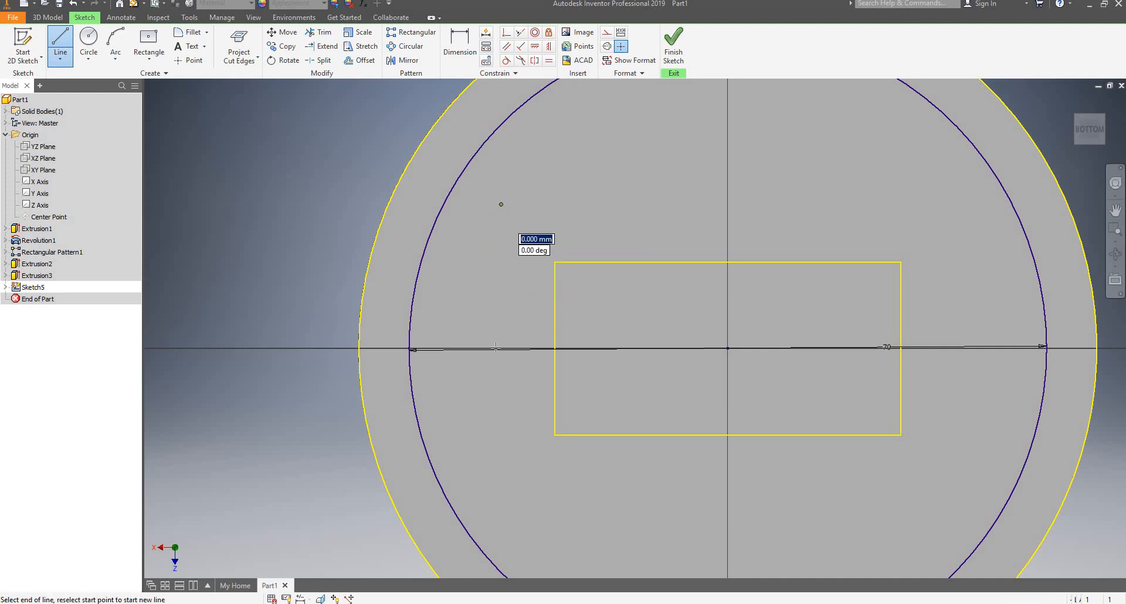
left_click(501, 435)
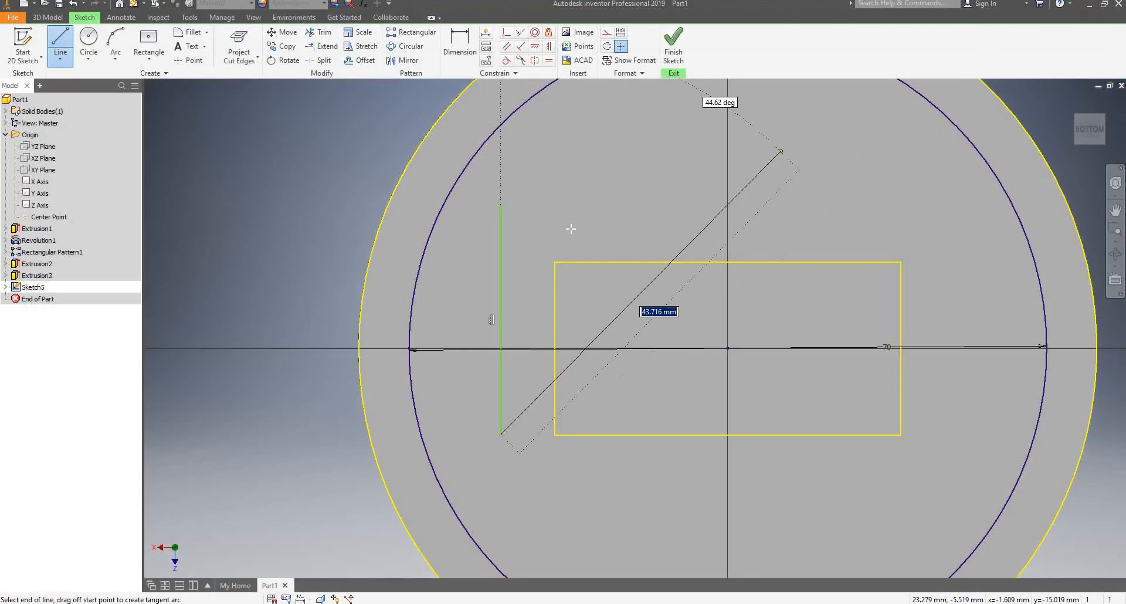
key("Escape")
key("Escape")
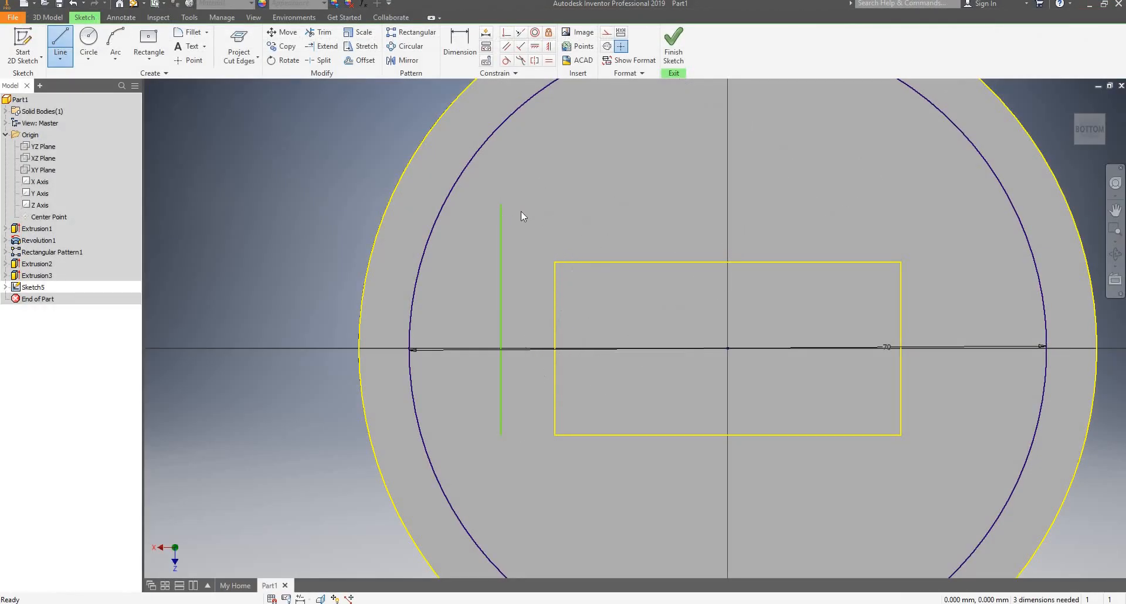
Align the vertical line's midpoint with the origin using a Horizontal constraint, and shift the line slightly toward the pocket.
right_click(529, 321)
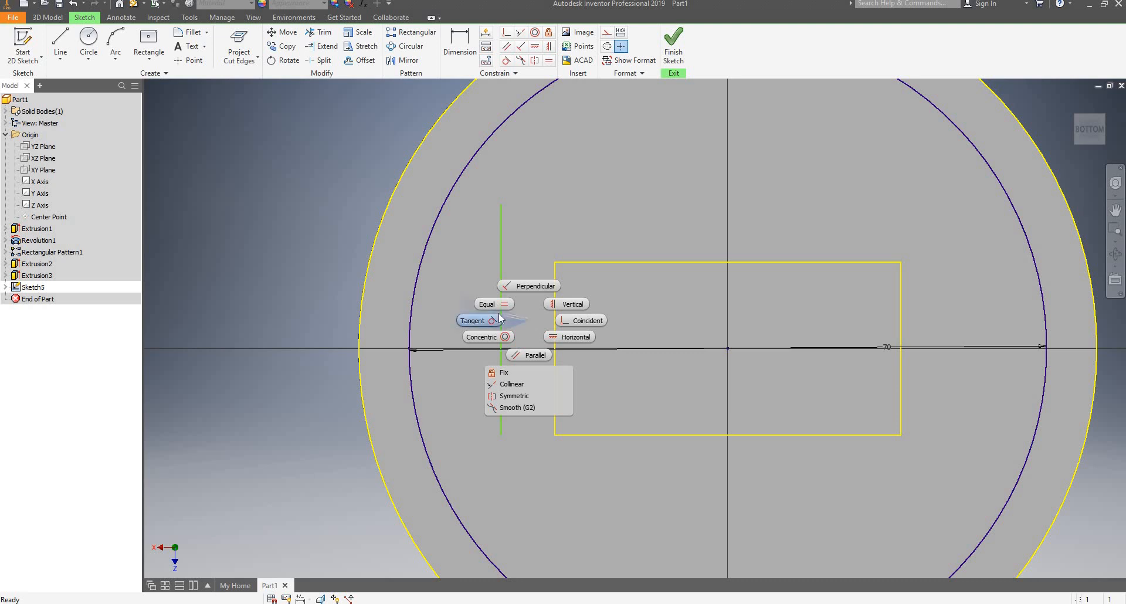
left_click(578, 337)
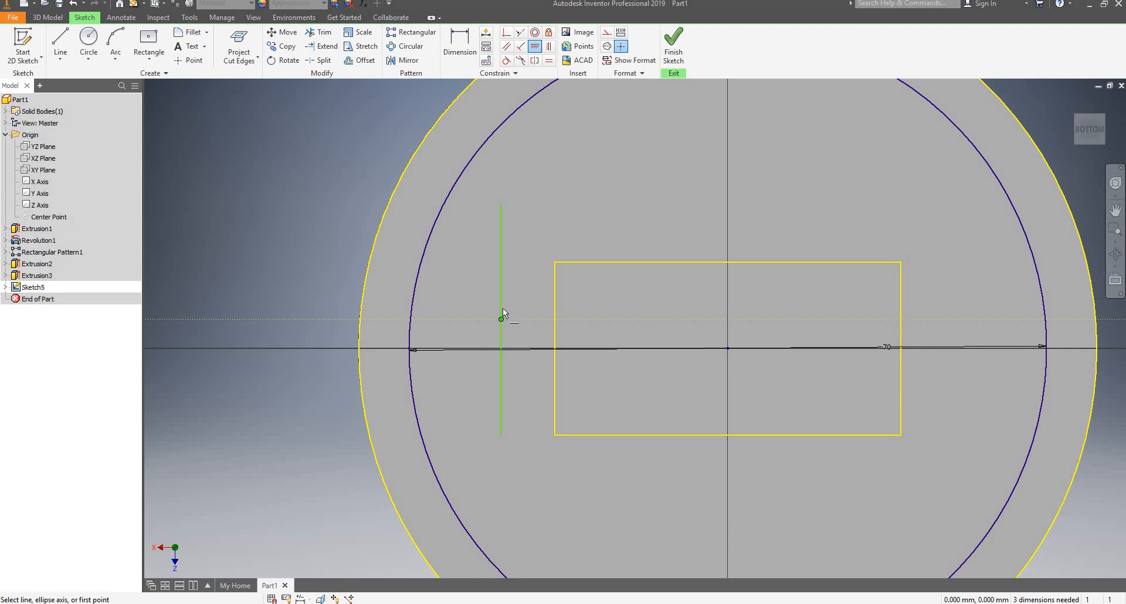
left_click(501, 319)
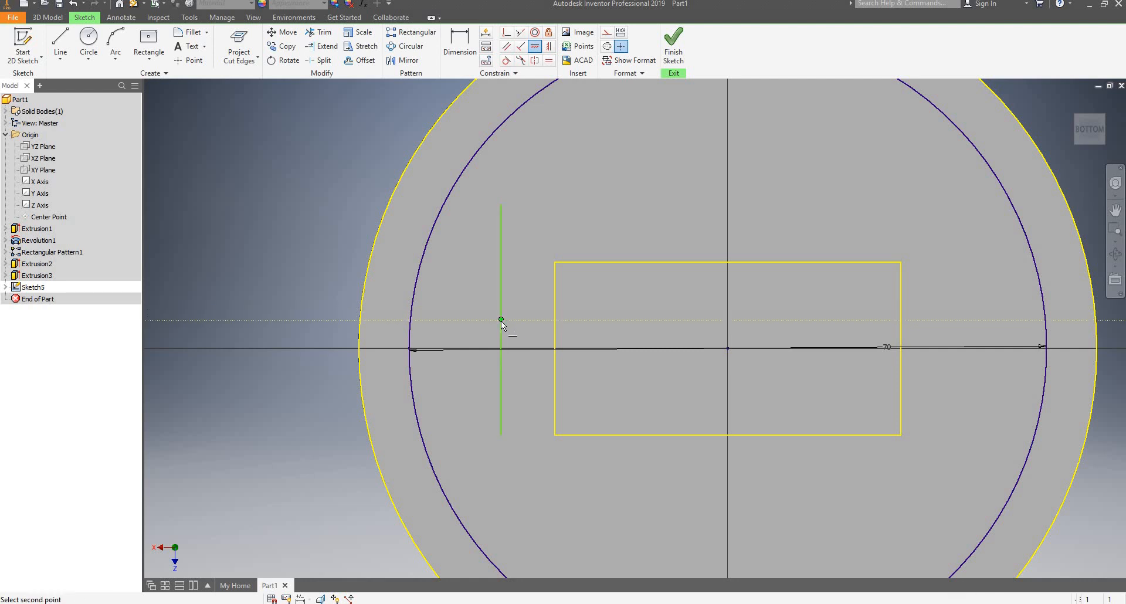
left_click(728, 348)
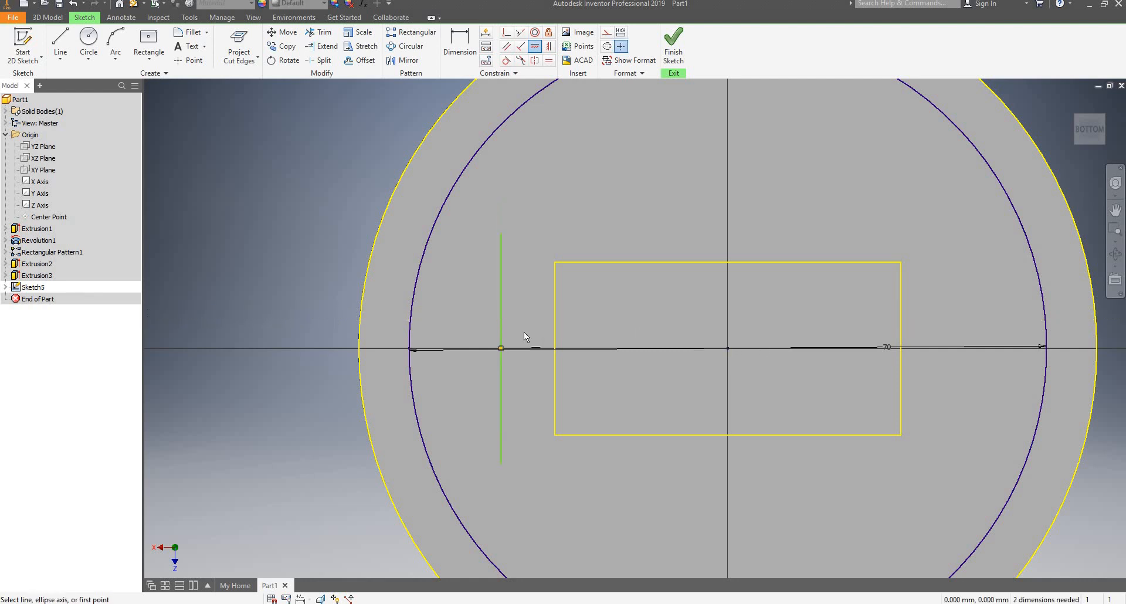
key("Escape")
mouse_move(503, 311)
left_mouse_down()
mouse_move(501, 263)
mouse_move(512, 312)
mouse_move(518, 266)
mouse_move(509, 302)
left_mouse_up()
Dimension the vertical line's length as 25 mm.
left_click(470, 53)
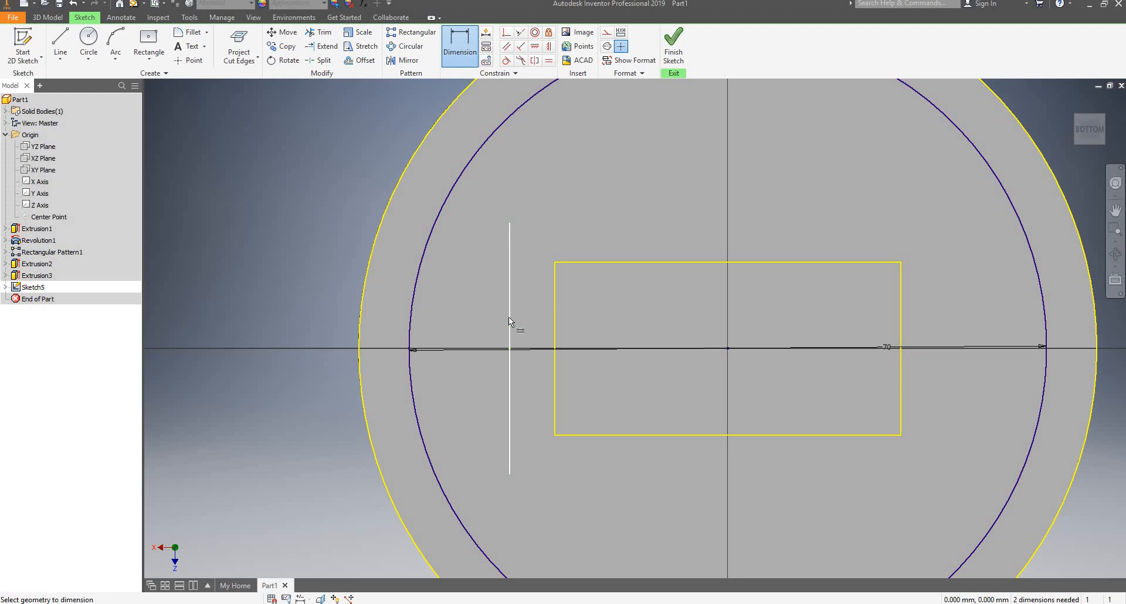
left_click(509, 318)
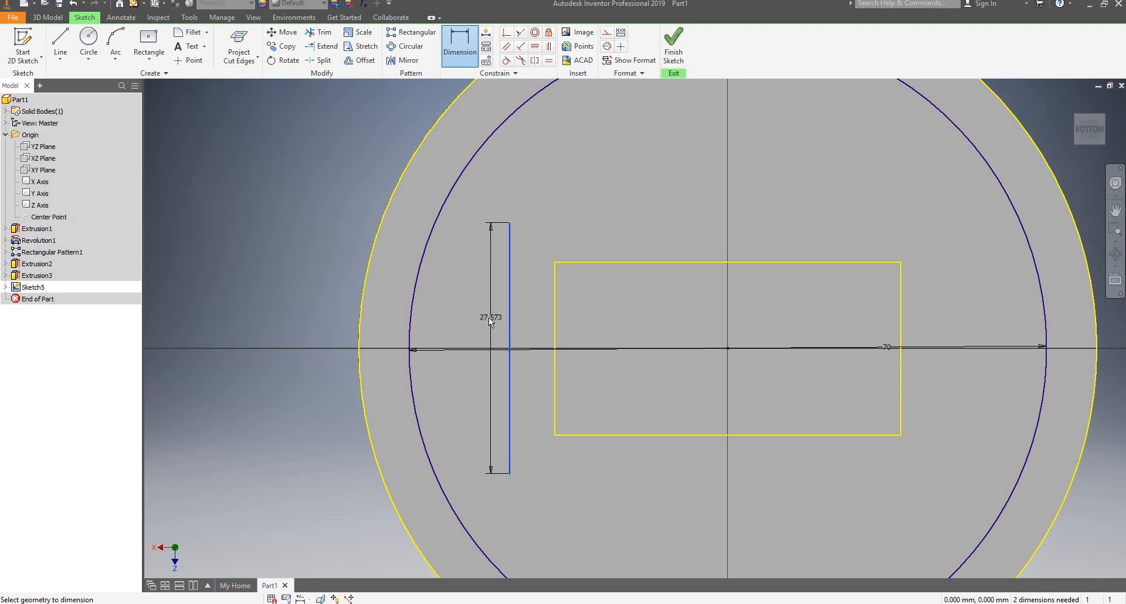
left_click(533, 311)
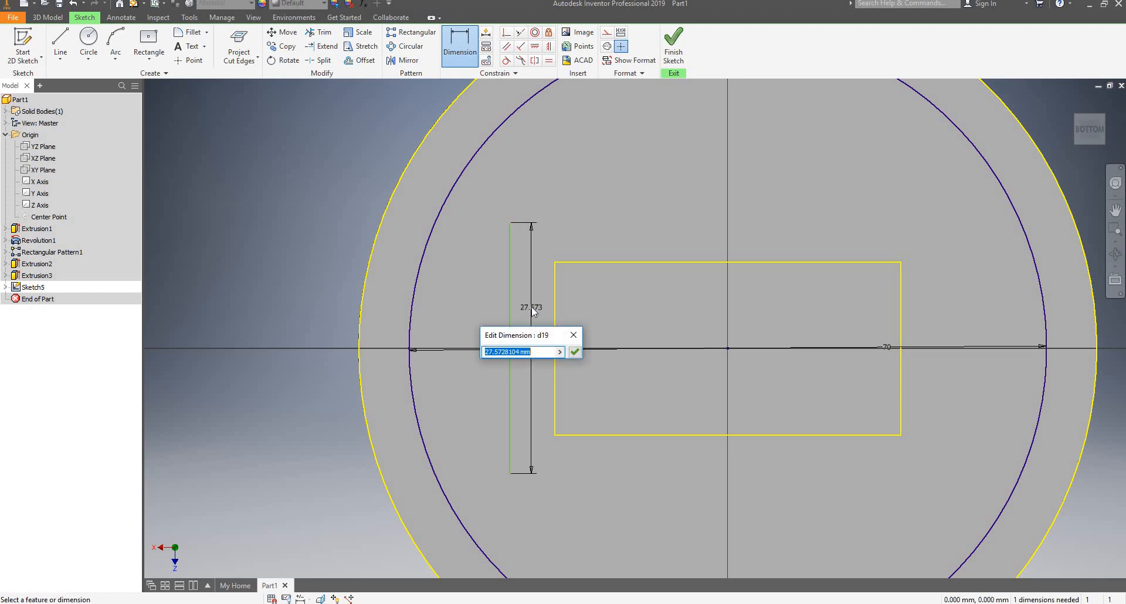
type("25")
key("Return")
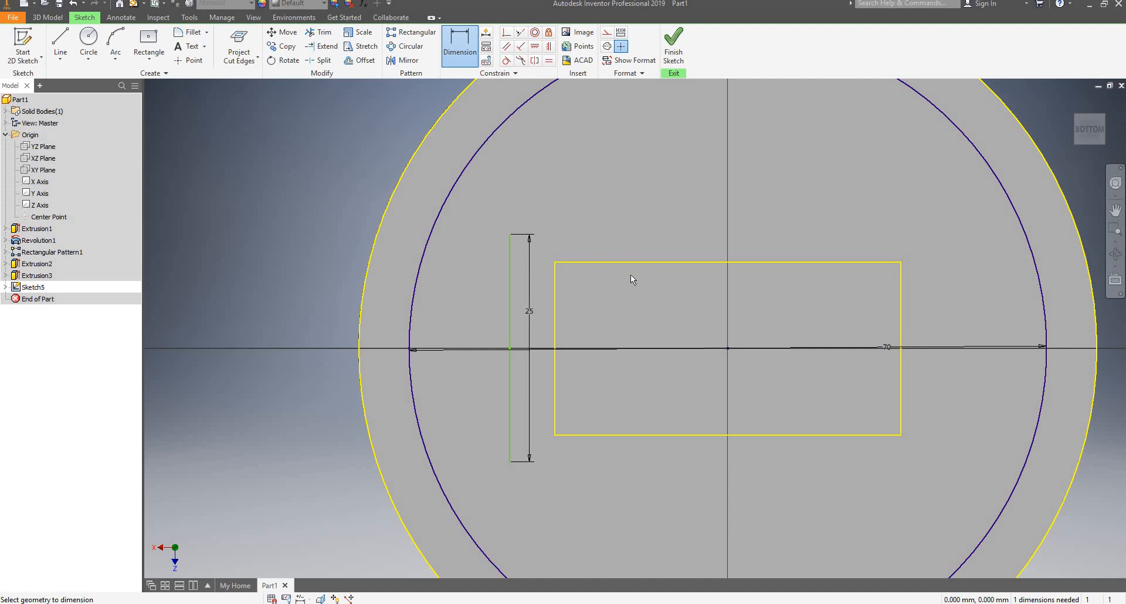
Dimension the distance from the vertical line to the origin as 24.5 mm.
key("m")
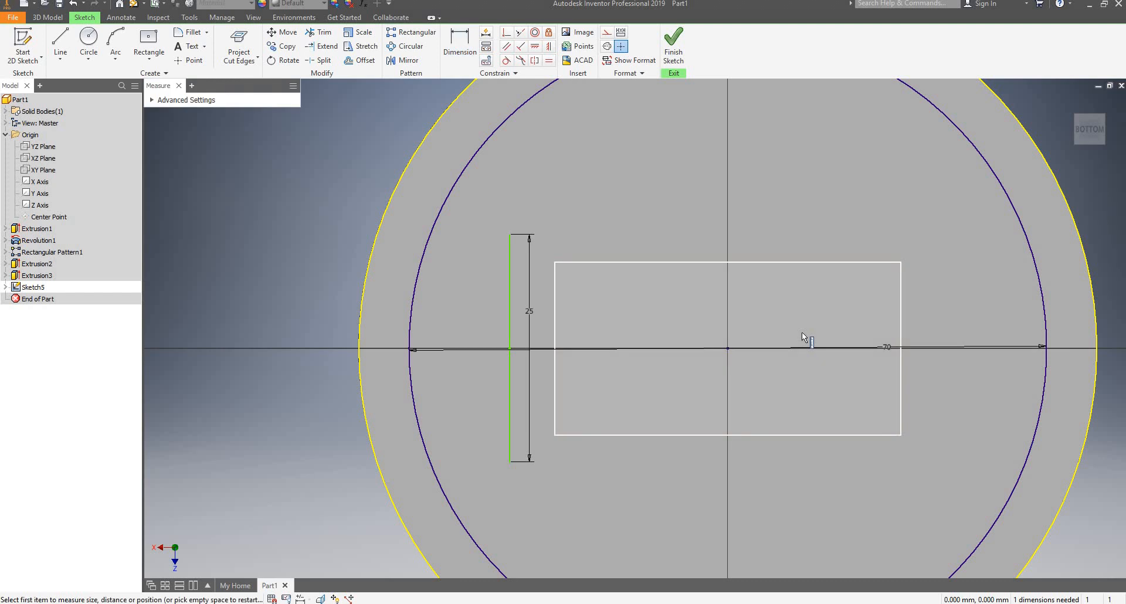
left_click(231, 54)
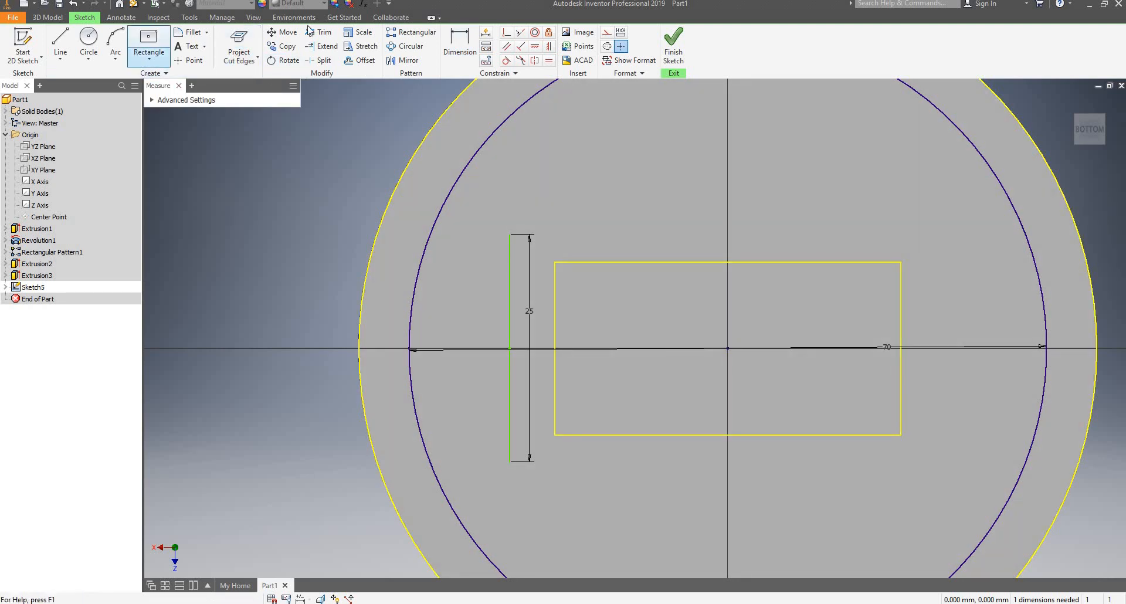
left_click(467, 43)
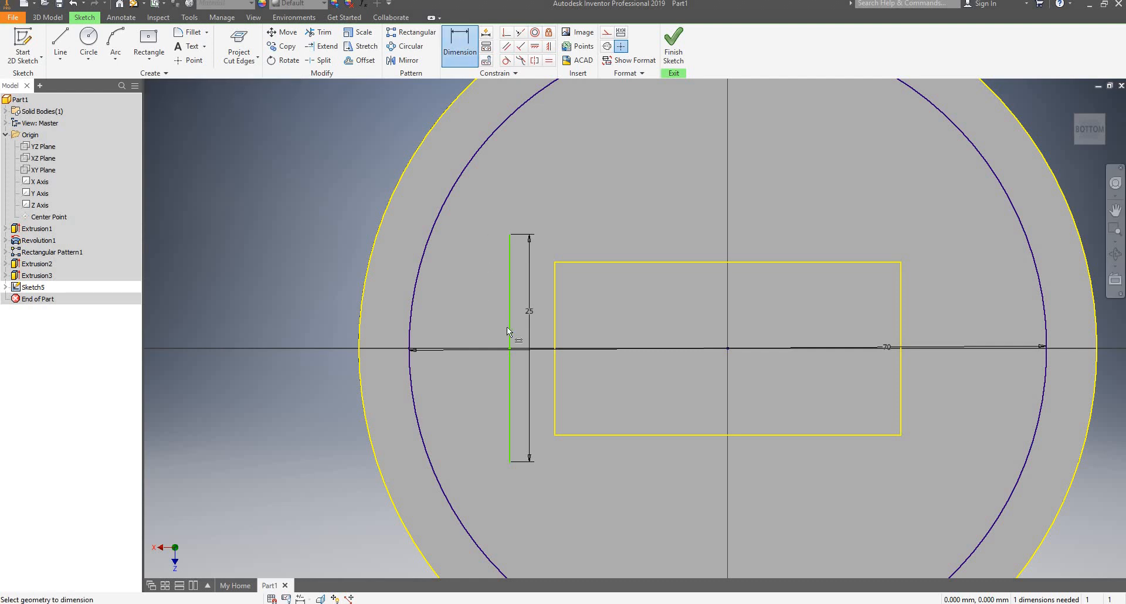
left_click(508, 330)
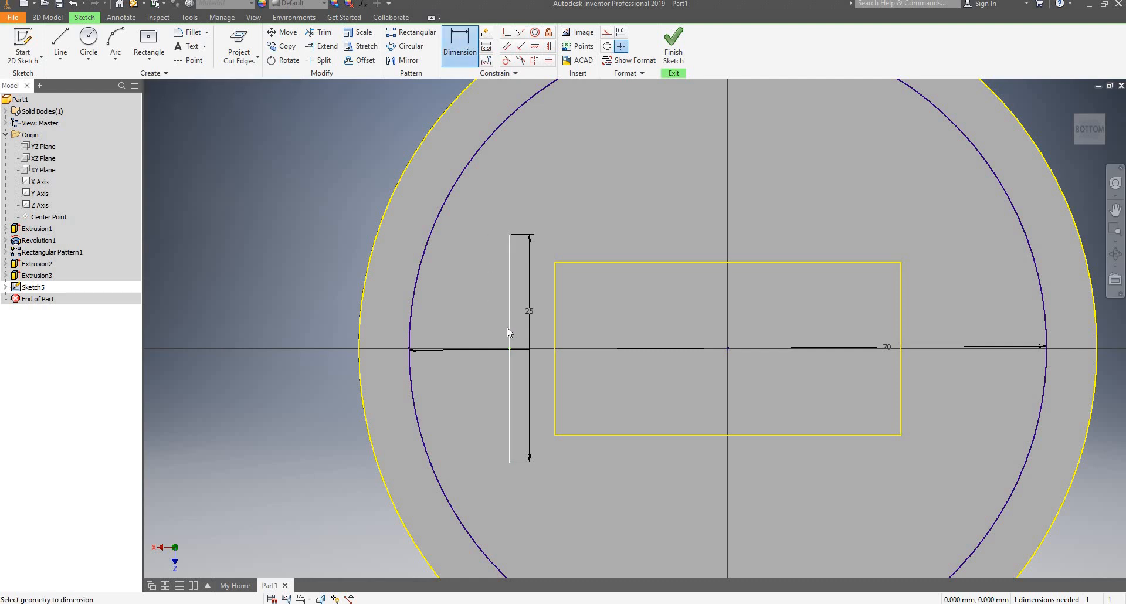
left_click(728, 348)
left_click(659, 318)
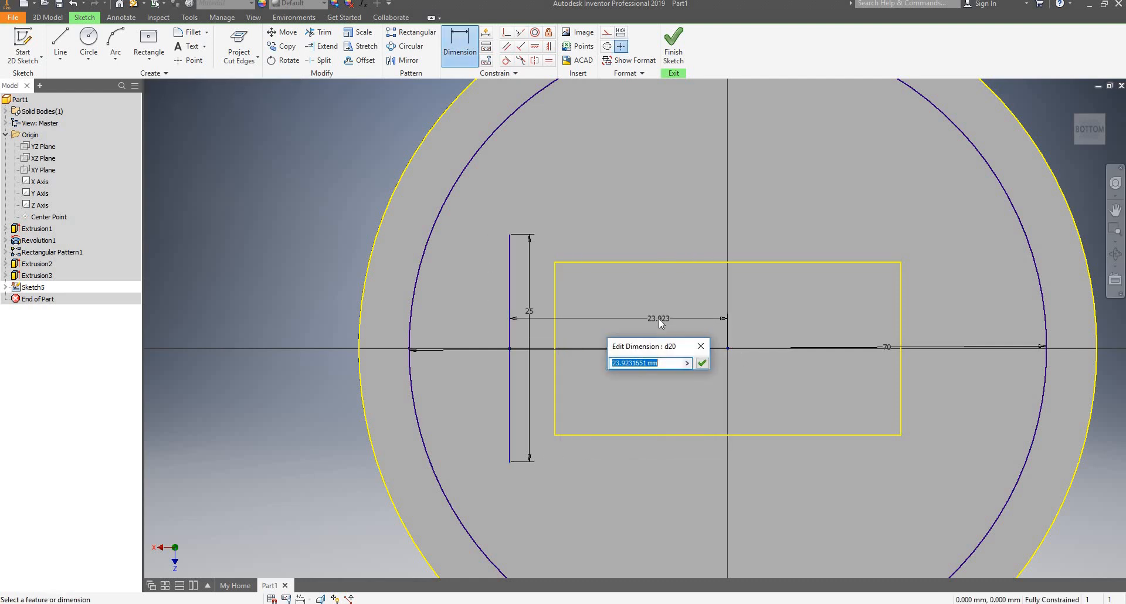
type("24.5")
key("Return")
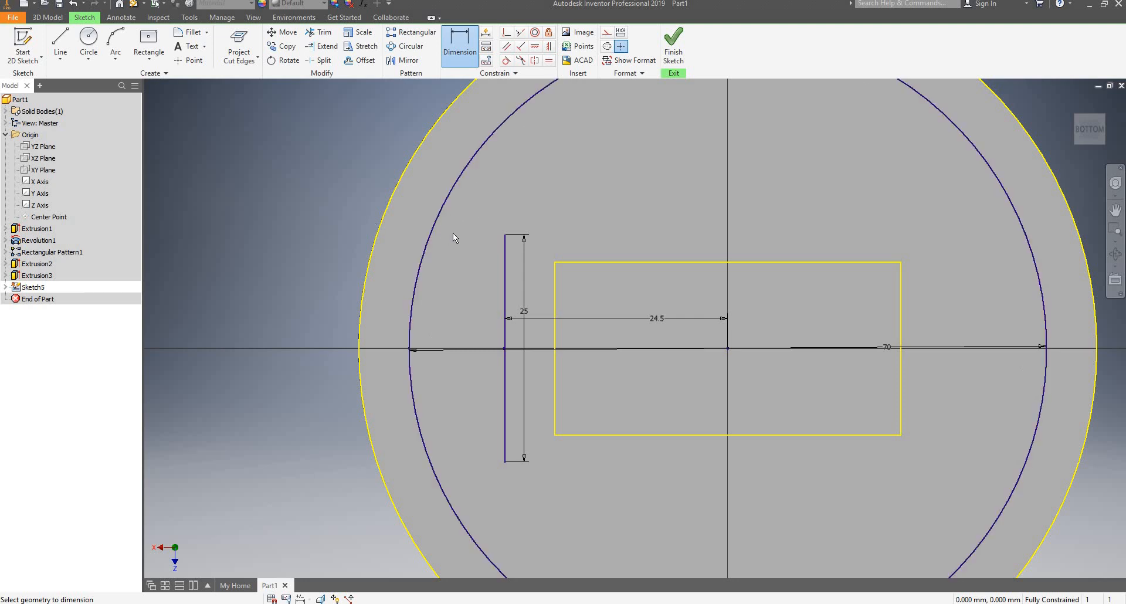
Draw a horizontal line from the vertical line's upper endpoint outward to the intersection with the 70 mm circle.
left_click(60, 43)
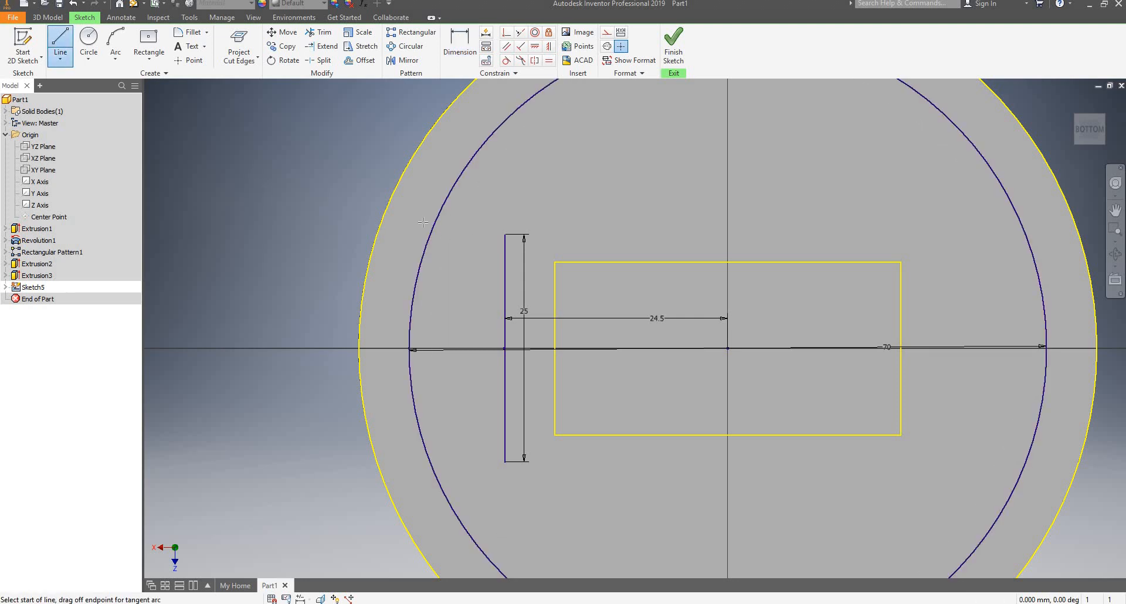
left_click(504, 235)
scroll(430, 235, "down", 5)
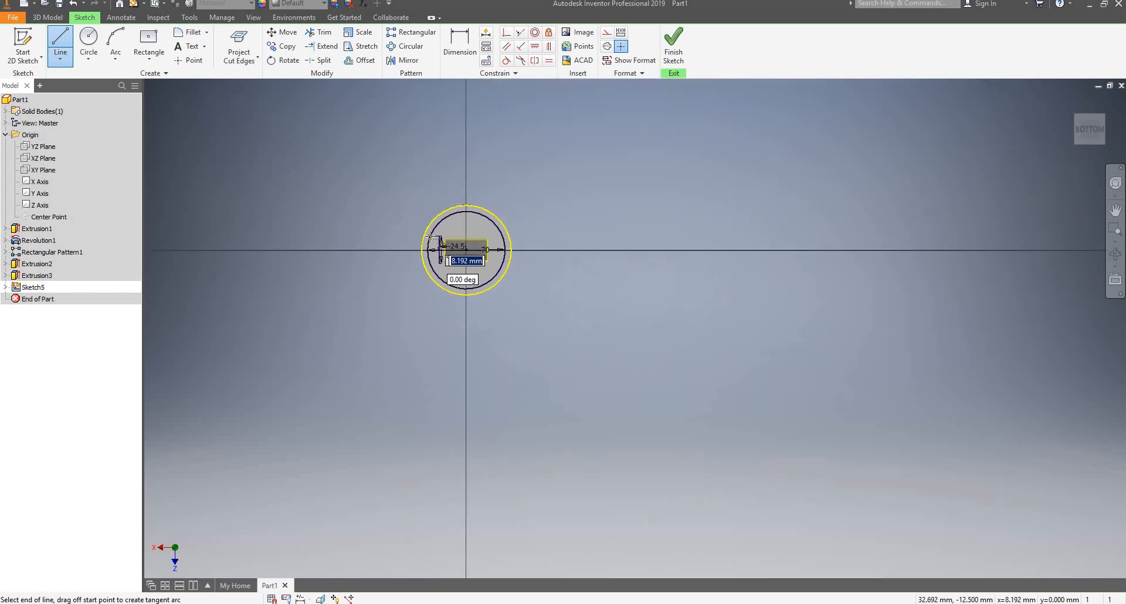
scroll(430, 235, "up", 7)
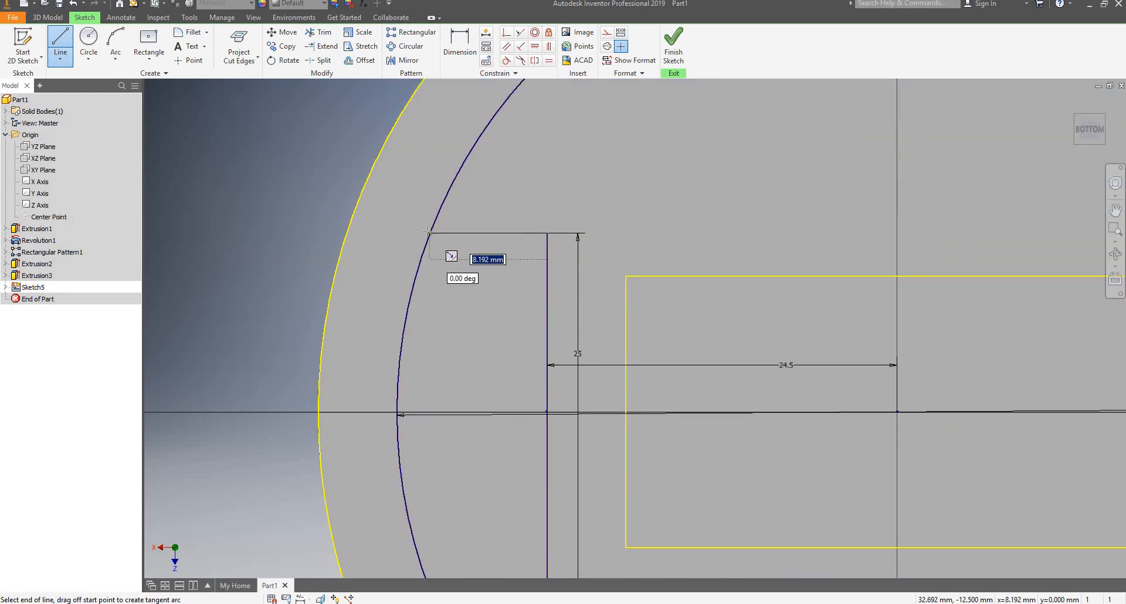
left_click(428, 233)
scroll(358, 224, "down", 3)
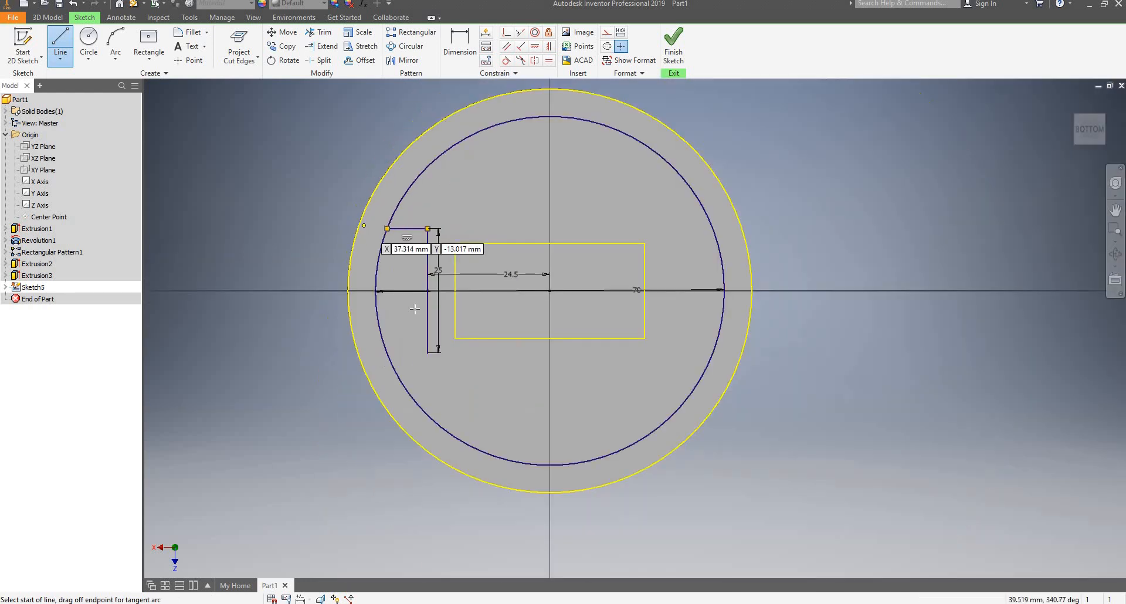
Draw a horizontal line from the vertical line's lower endpoint outward to the intersection with the 70 mm circle.
scroll(417, 321, "up", 2)
left_click(438, 385)
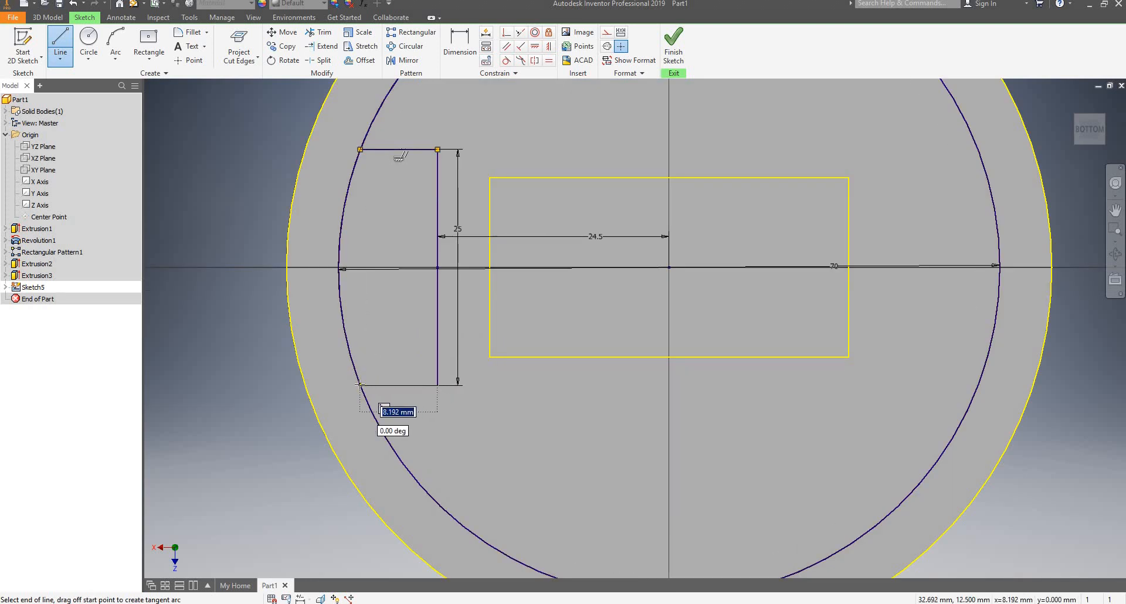
scroll(359, 385, "down", 3)
scroll(359, 387, "up", 6)
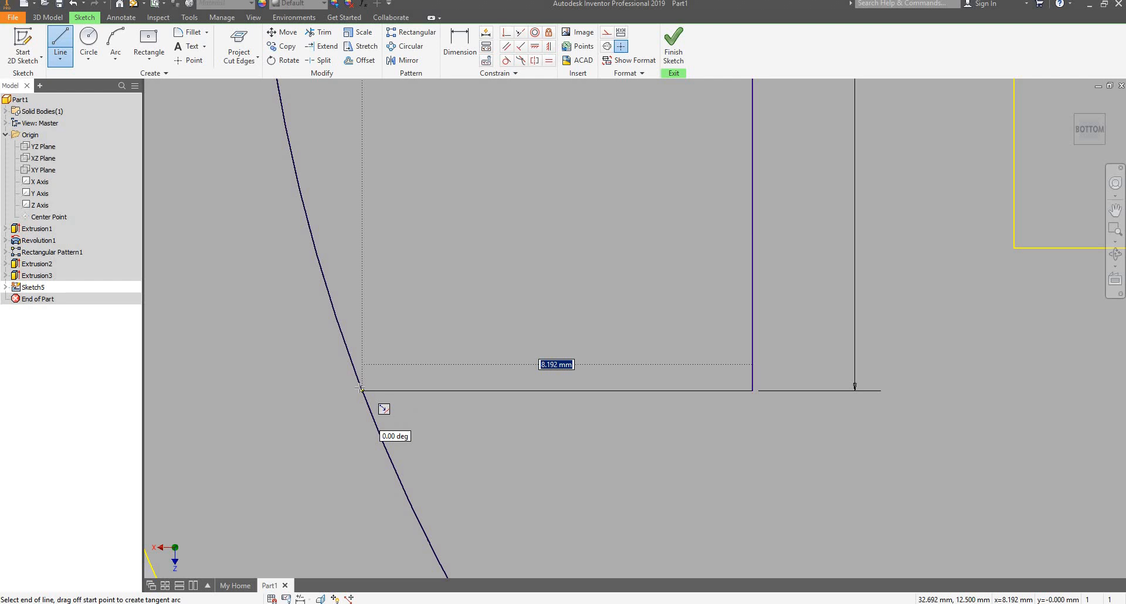
left_click(360, 387)
scroll(360, 337, "down", 3)
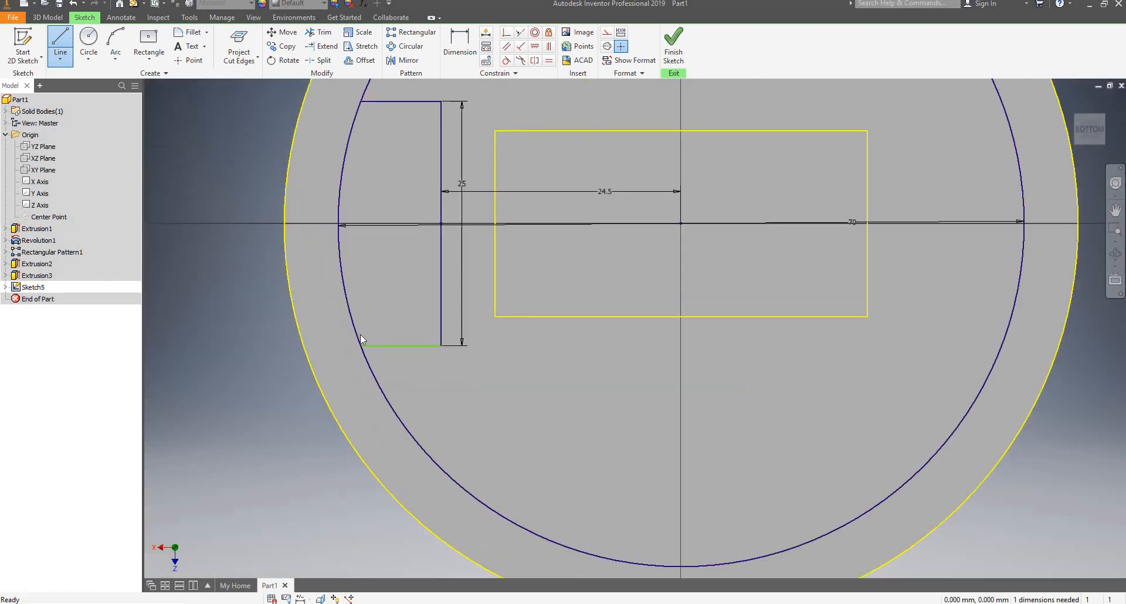
scroll(360, 335, "down", 3)
key("Escape")
scroll(377, 299, "up", 4)
scroll(378, 291, "down", 5)
scroll(406, 194, "up", 2)
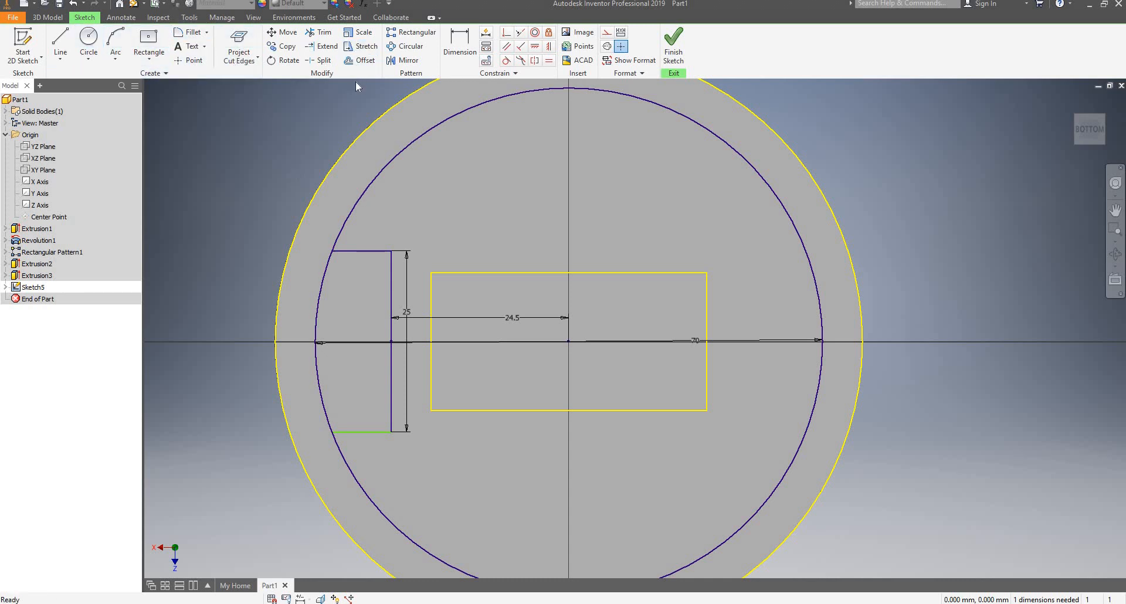
Trim the 70 mm circle so only the arc closing the side pocket profile remains.
left_click(328, 35)
left_click(340, 453)
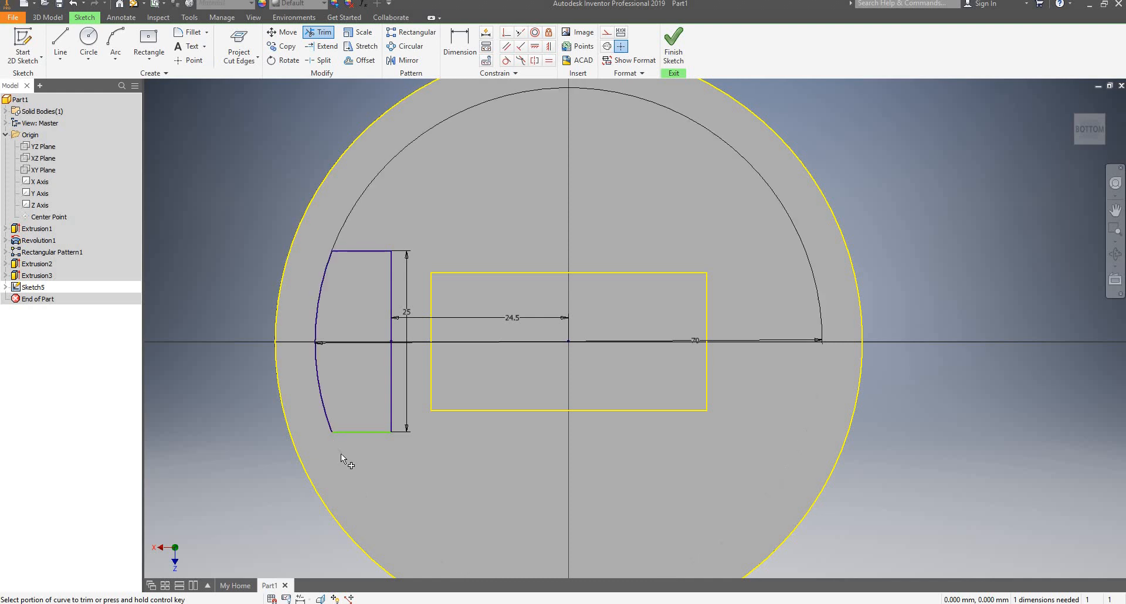
key("Escape")
Apply a Horizontal constraint to the lower line of the side pocket profile.
left_click_drag(355, 431, 362, 473)
scroll(372, 437, "down", 2)
scroll(371, 438, "up", 5)
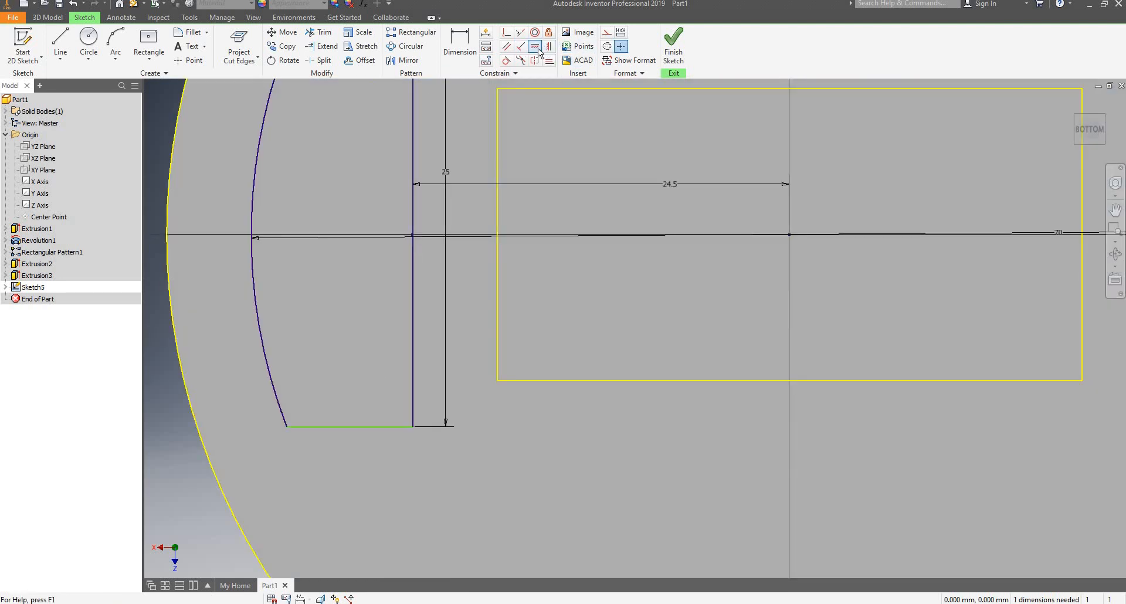
left_click(535, 47)
left_click(332, 428)
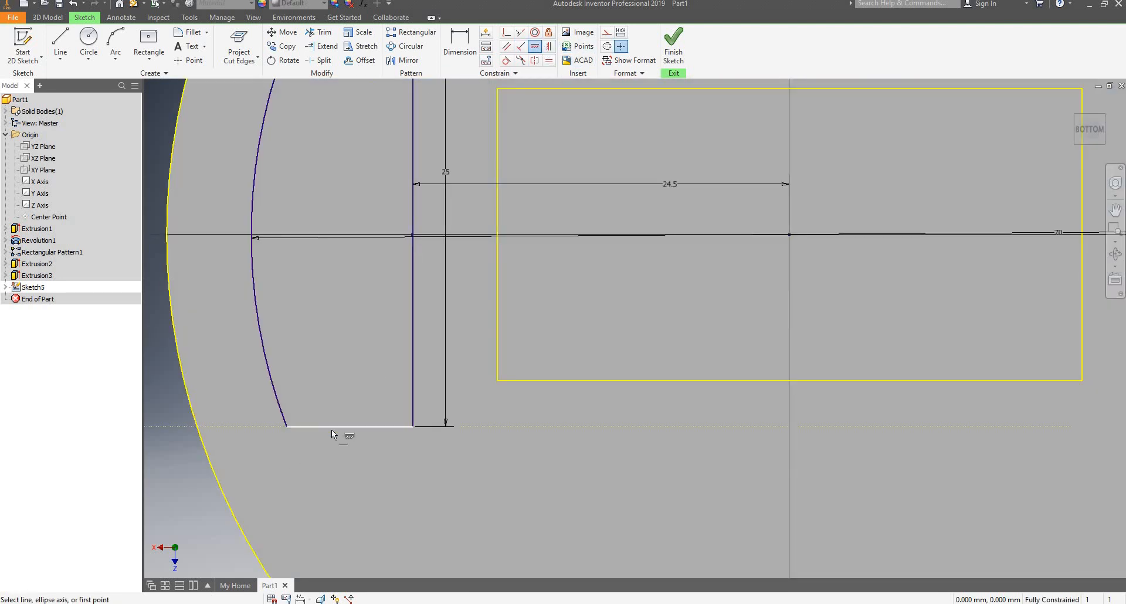
key("Escape")
scroll(358, 293, "down", 4)
scroll(341, 426, "up", 2)
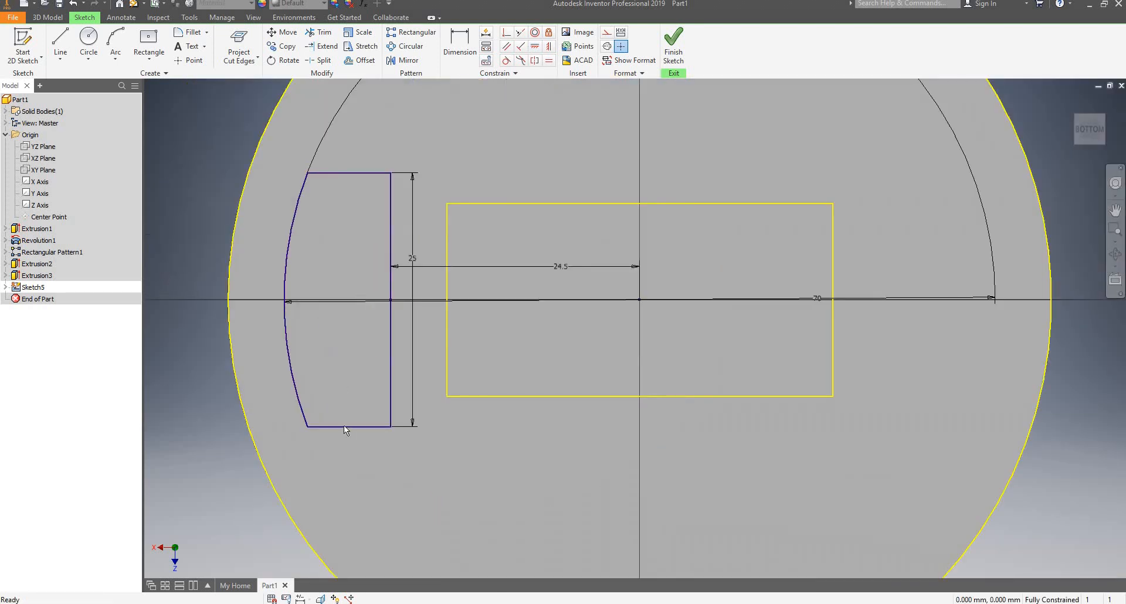
scroll(384, 308, "down", 2)
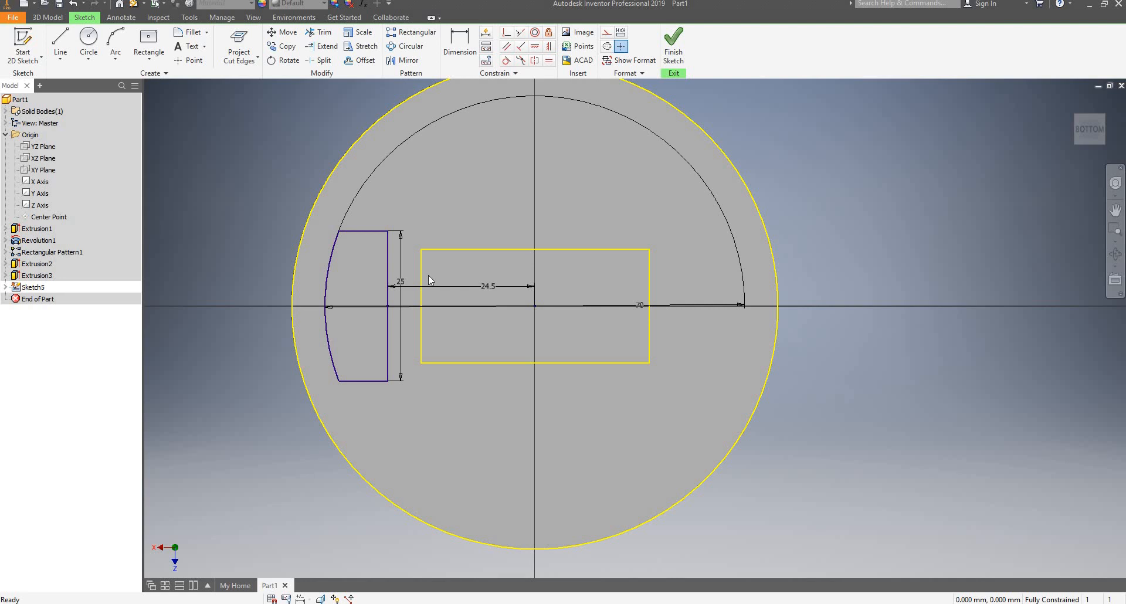
left_click(1115, 254)
key("Escape")
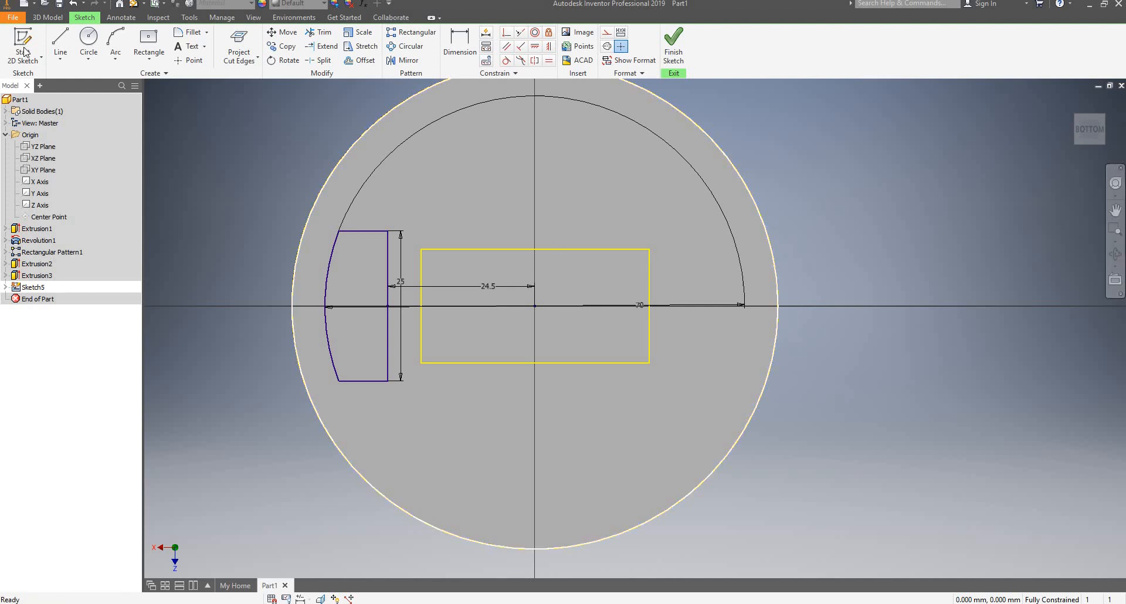
Draw a 52 mm diameter circle beside the piston, and enlarge it to 104 mm with its centre near the origin.
left_click(89, 36)
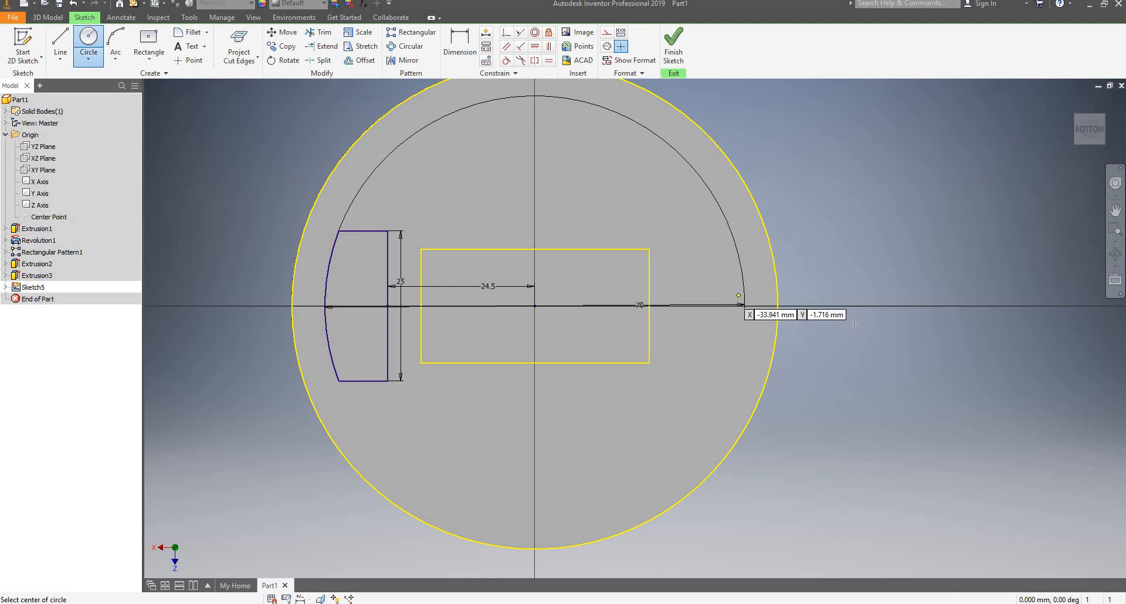
left_click(865, 303)
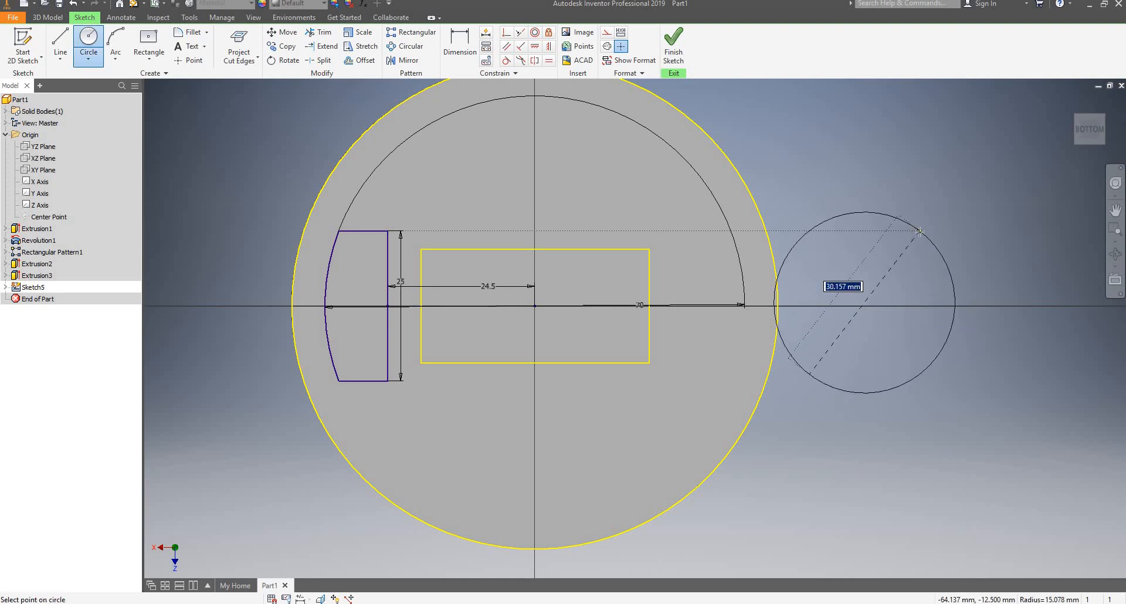
type("52")
key("Return")
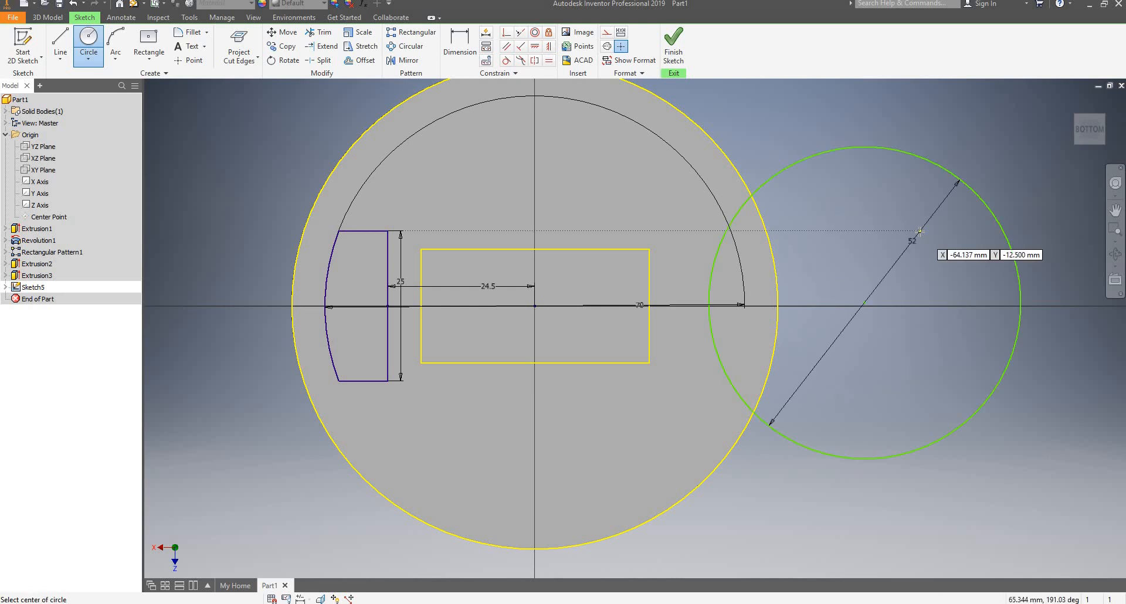
key("Escape")
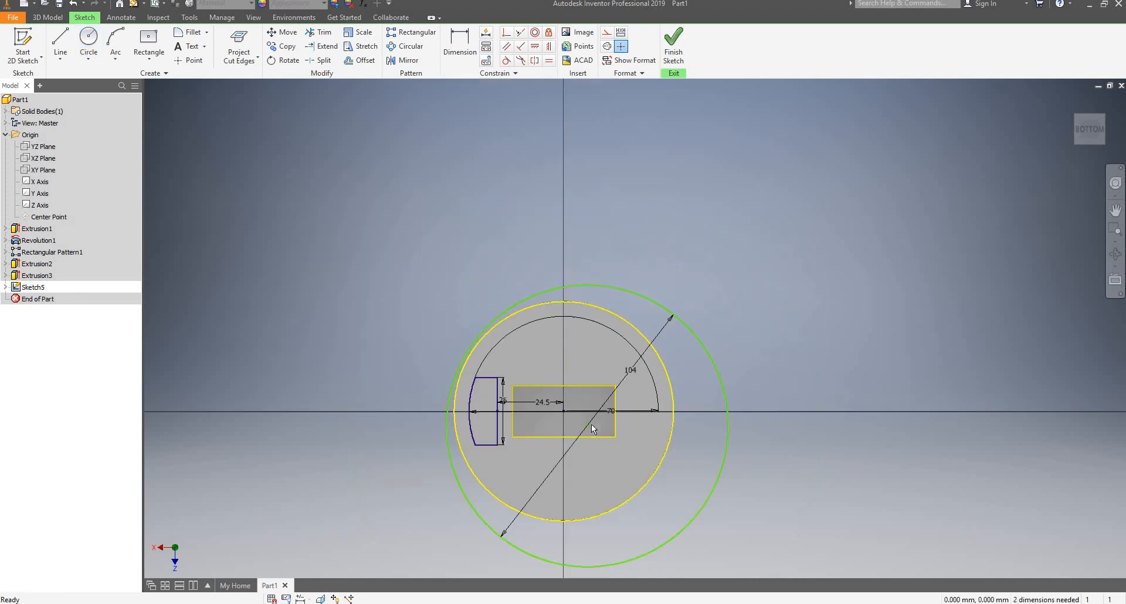
Dimension the horizontal distance between the origin and the large circle's centre as 16 mm.
scroll(590, 423, "up", 8)
scroll(530, 425, "down", 3)
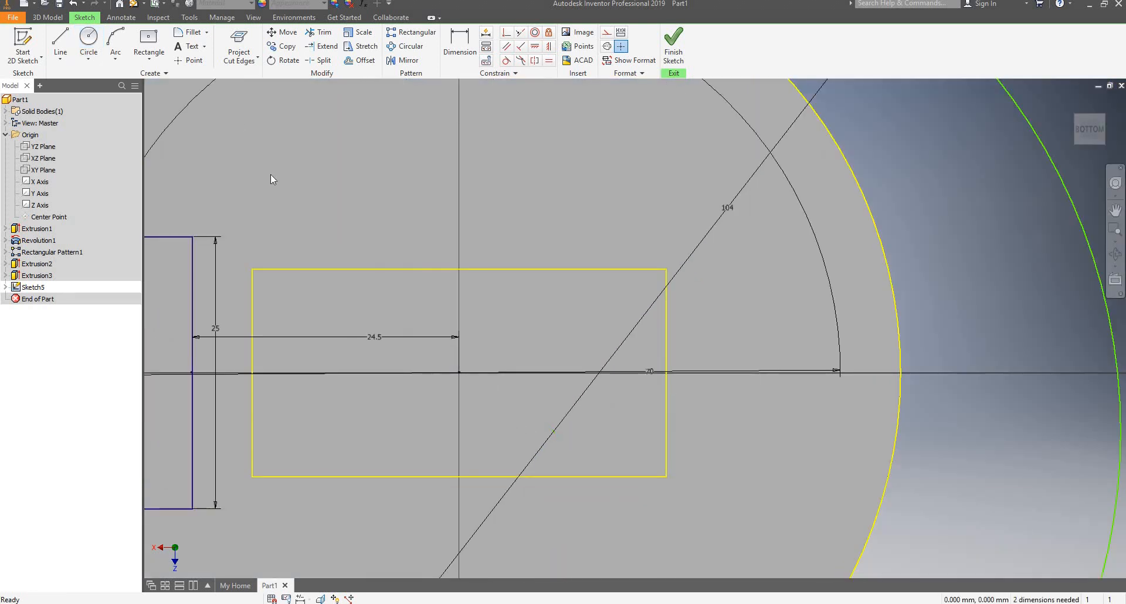
left_click(460, 44)
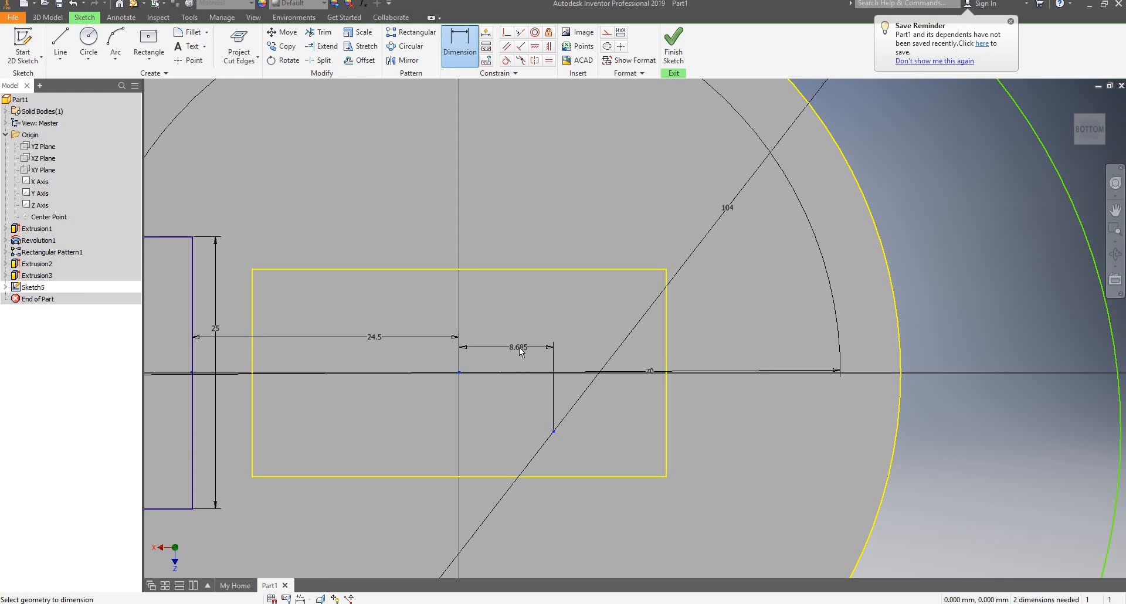
left_click(520, 347)
type("1")
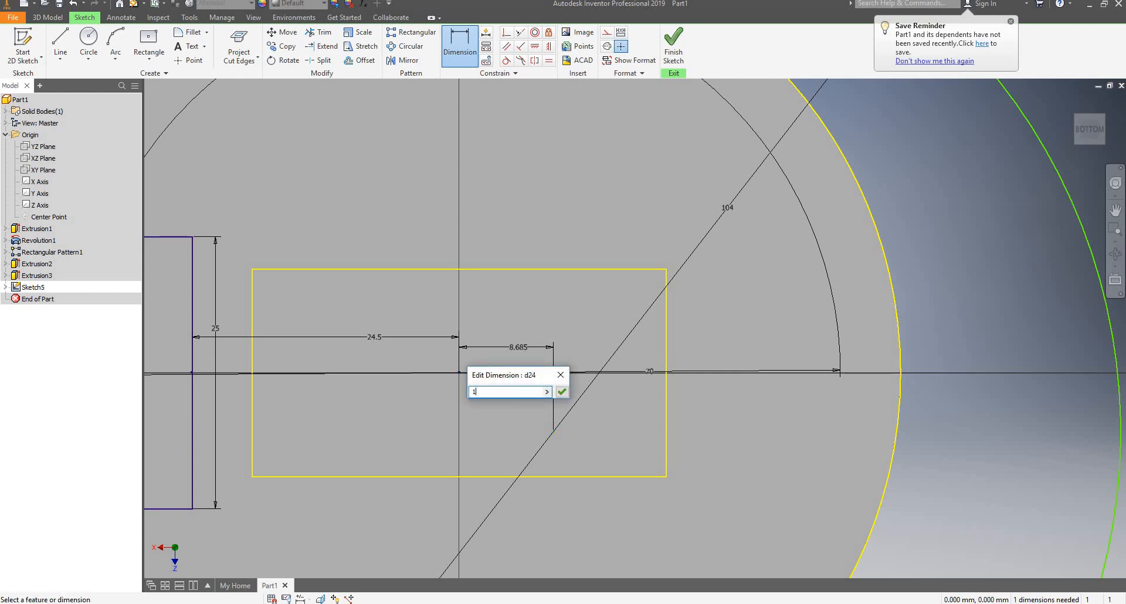
type("6")
key("Return")
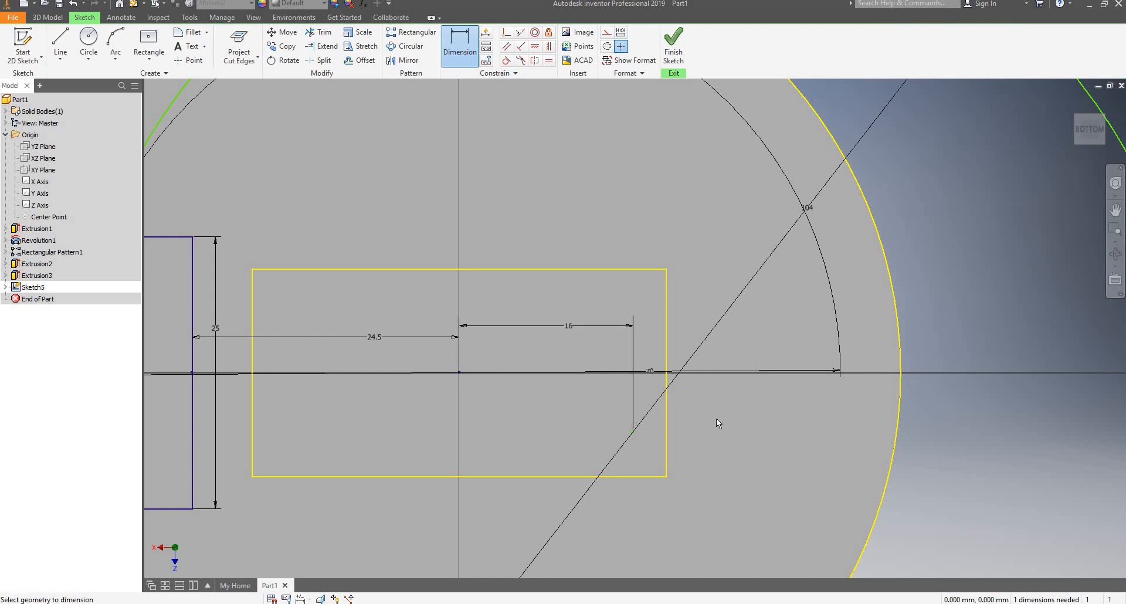
Dimension the vertical distance between the origin and the large circle's centre as 4 mm.
left_click(633, 431)
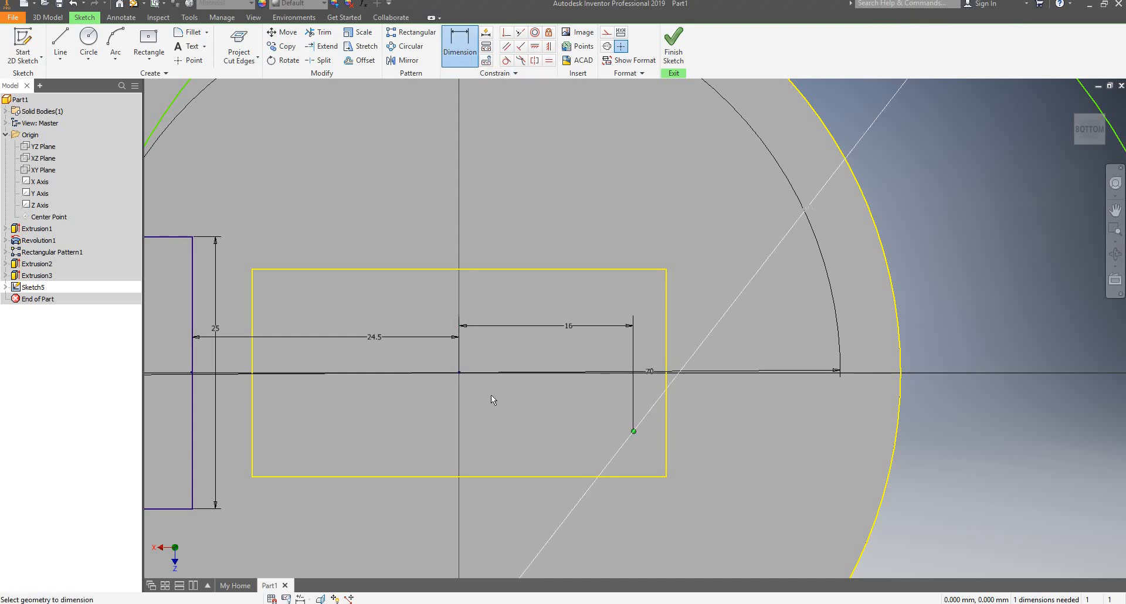
left_click(459, 372)
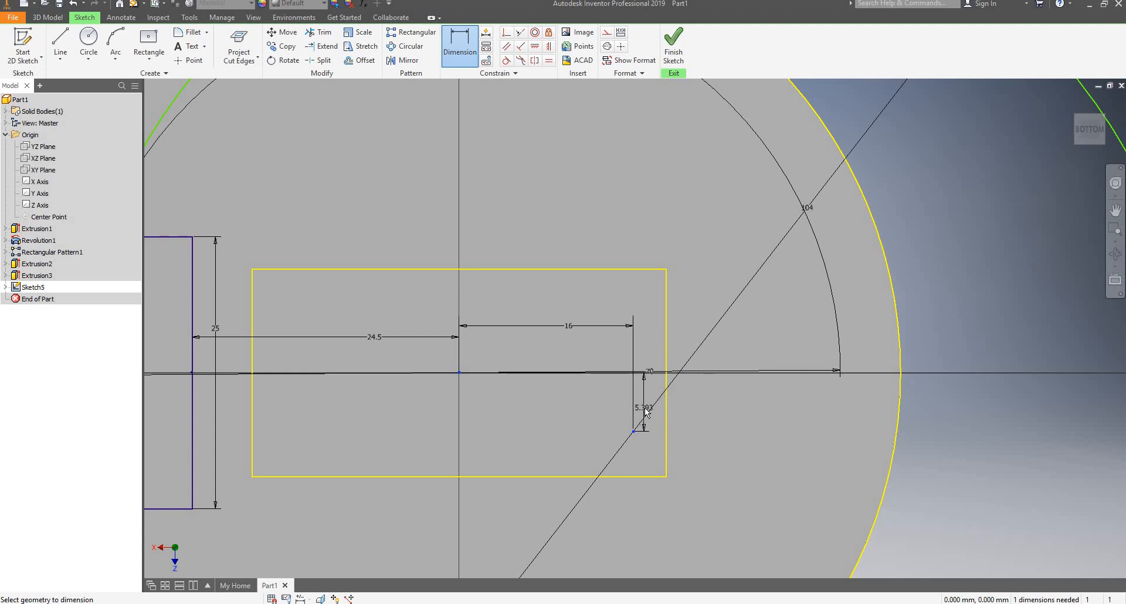
left_click(646, 412)
key("Return")
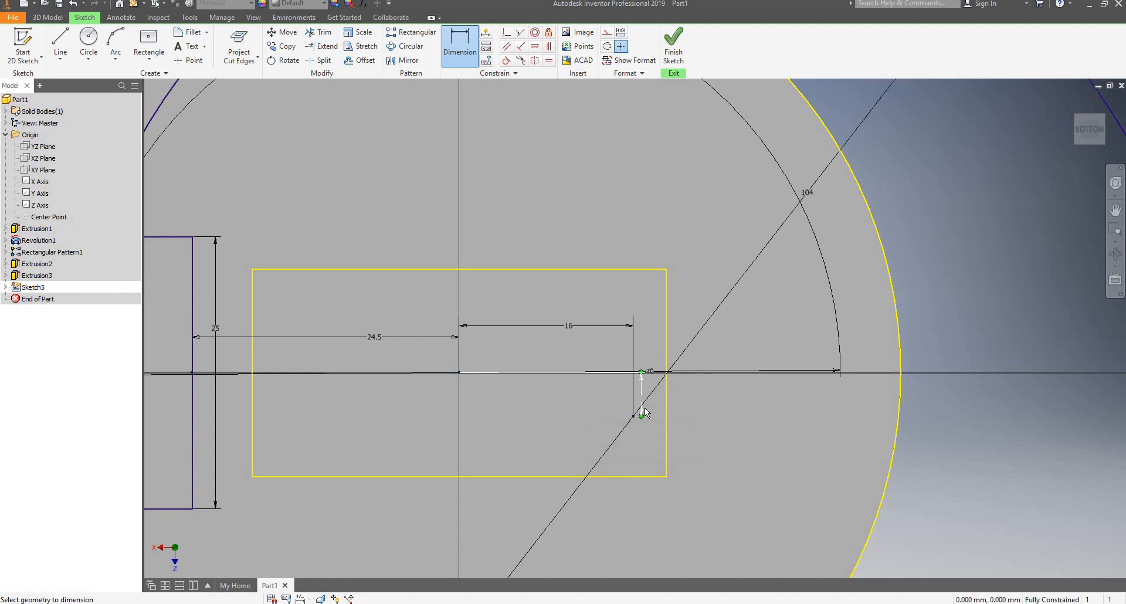
scroll(610, 411, "down", 5)
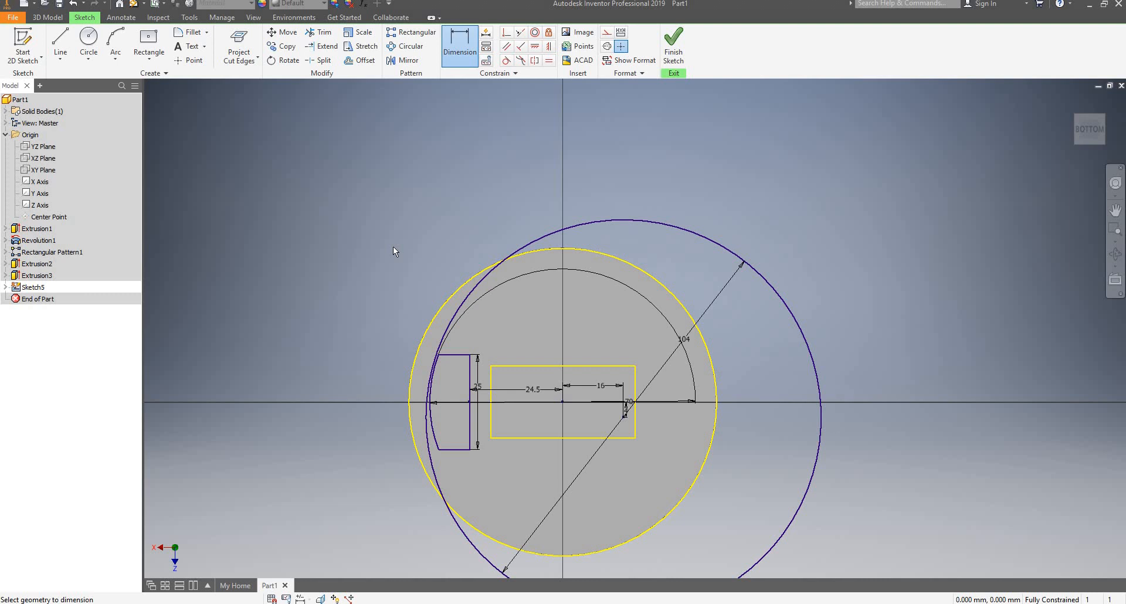
Draw a long horizontal line across the piston and large circle, about 17.6 mm above the origin.
key("l")
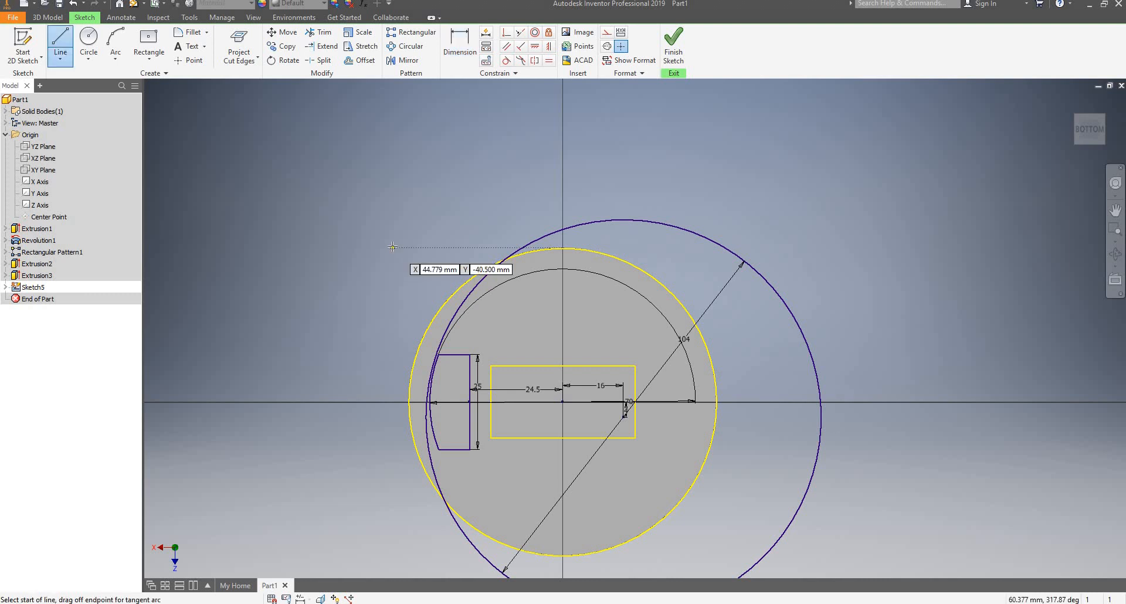
left_click(369, 335)
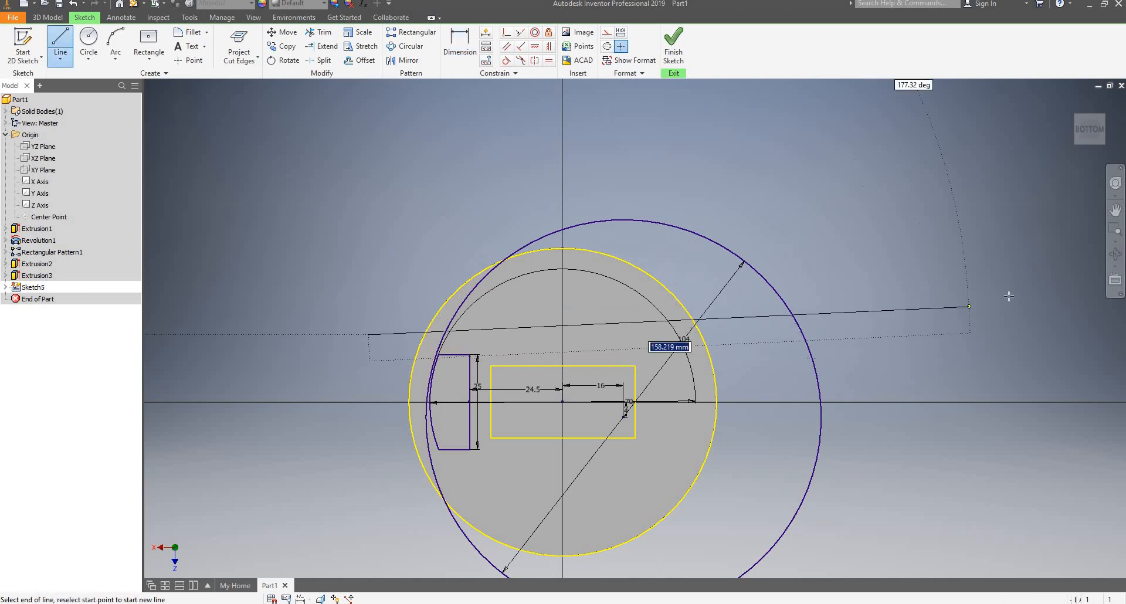
left_click(996, 335)
key("Escape")
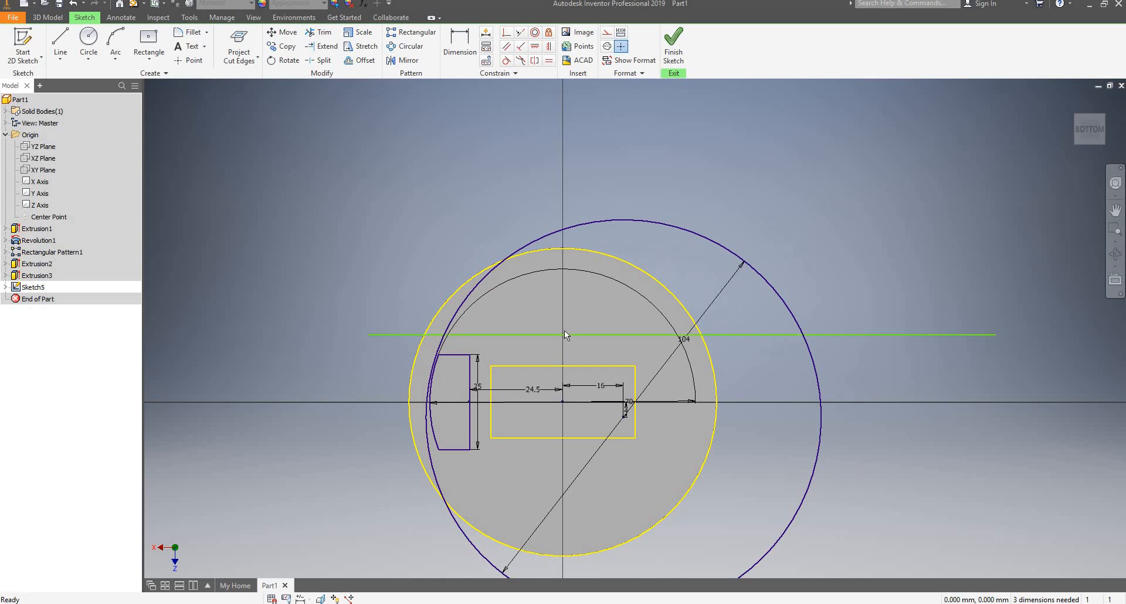
Dimension the distance from the long horizontal line to the origin as 17.5 mm.
key("d")
key("i")
key("Escape")
key("d")
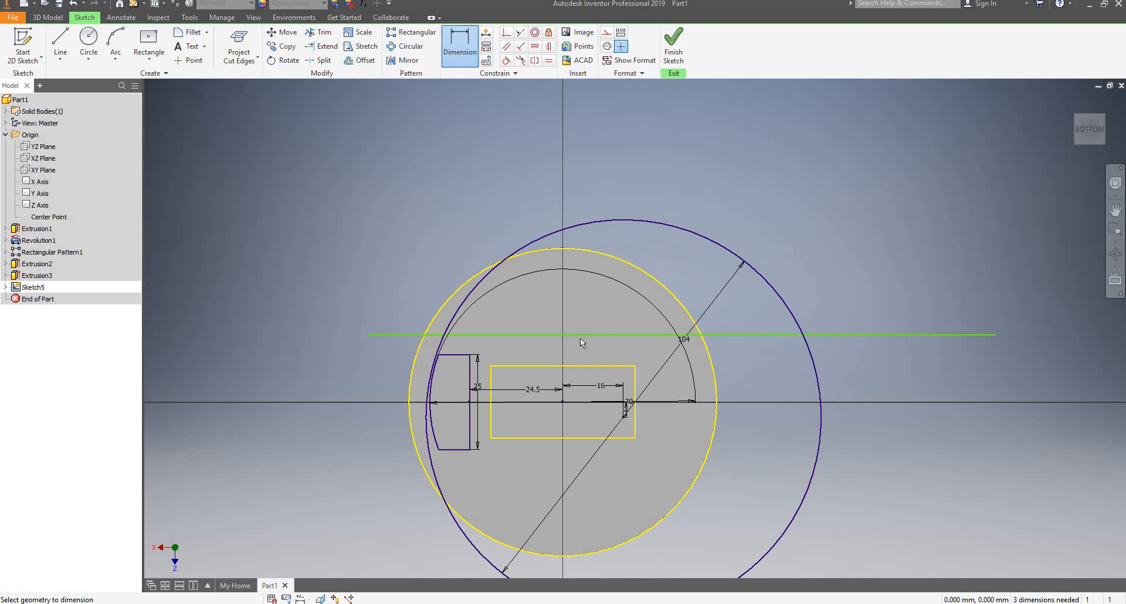
left_click(583, 334)
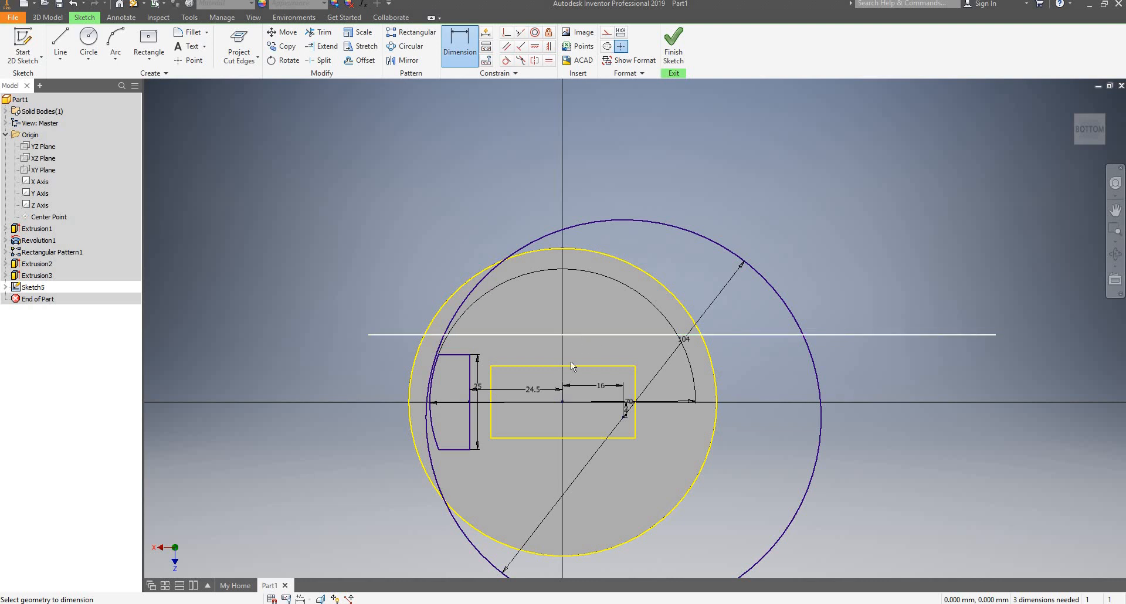
left_click(562, 401)
left_click(372, 388)
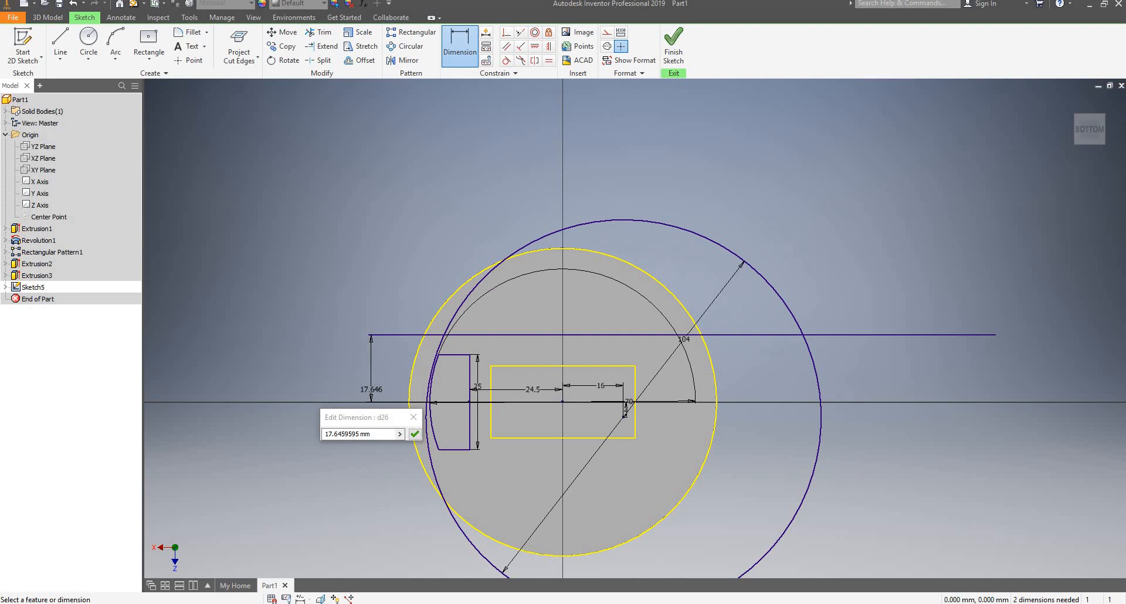
left_click(379, 433)
left_click_drag(375, 435, 300, 441)
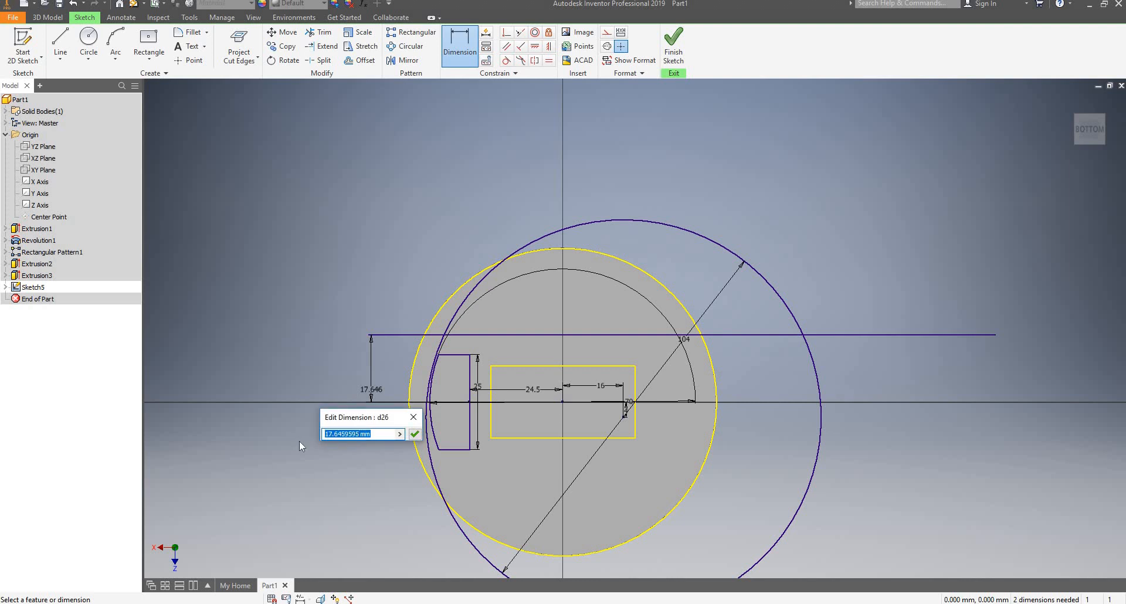
type("17.5")
key("Return")
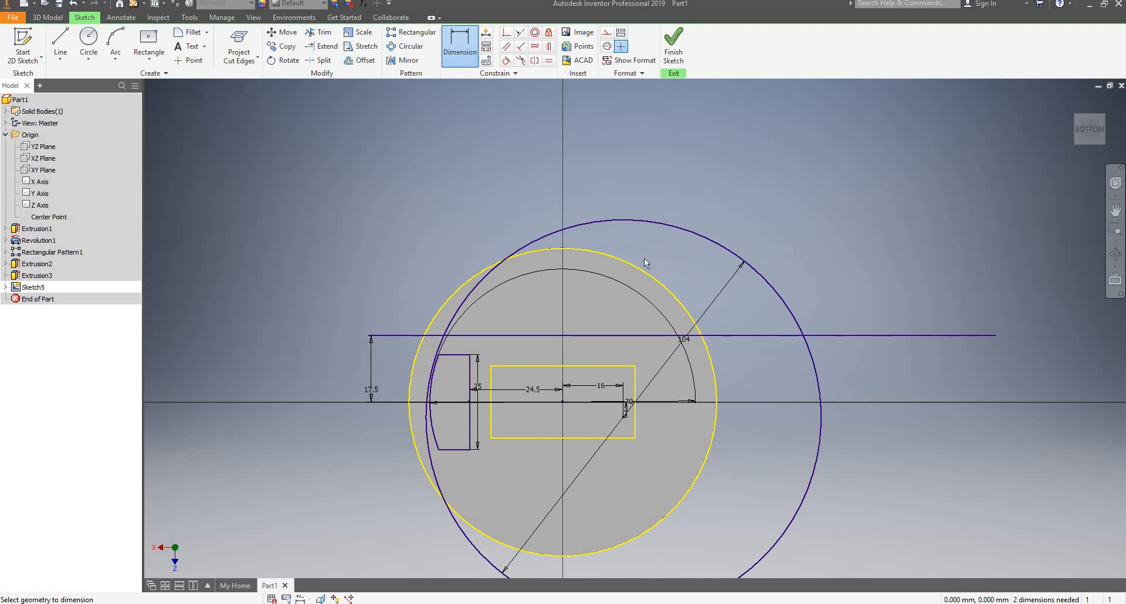
Trim away the part of the 104 mm circle below the long horizontal line.
scroll(622, 270, "up", 4)
scroll(630, 279, "down", 8)
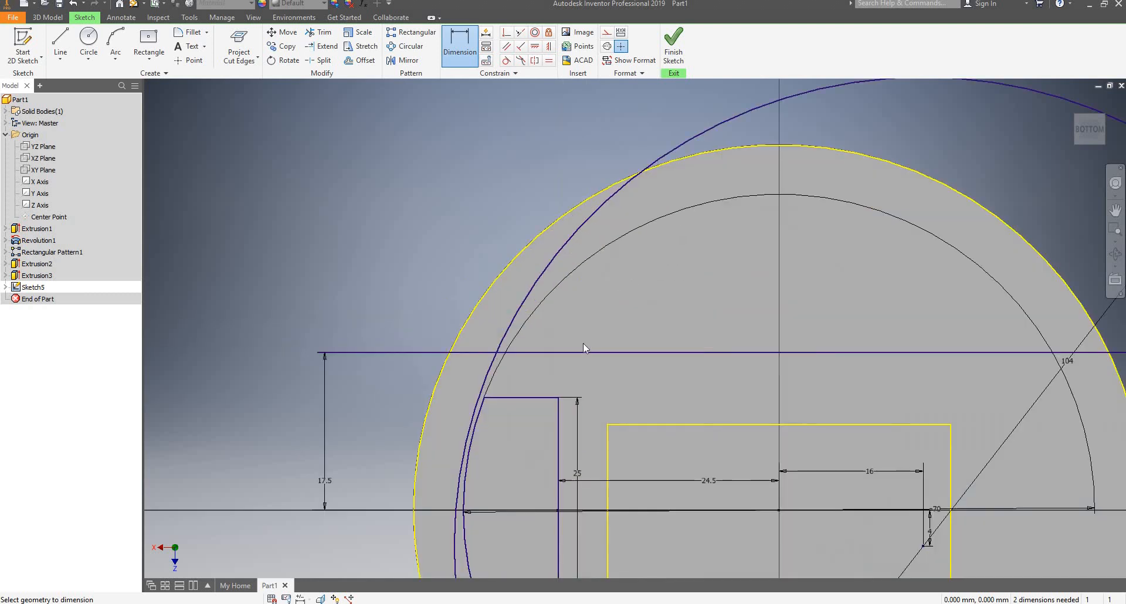
key("Escape")
scroll(503, 342, "up", 4)
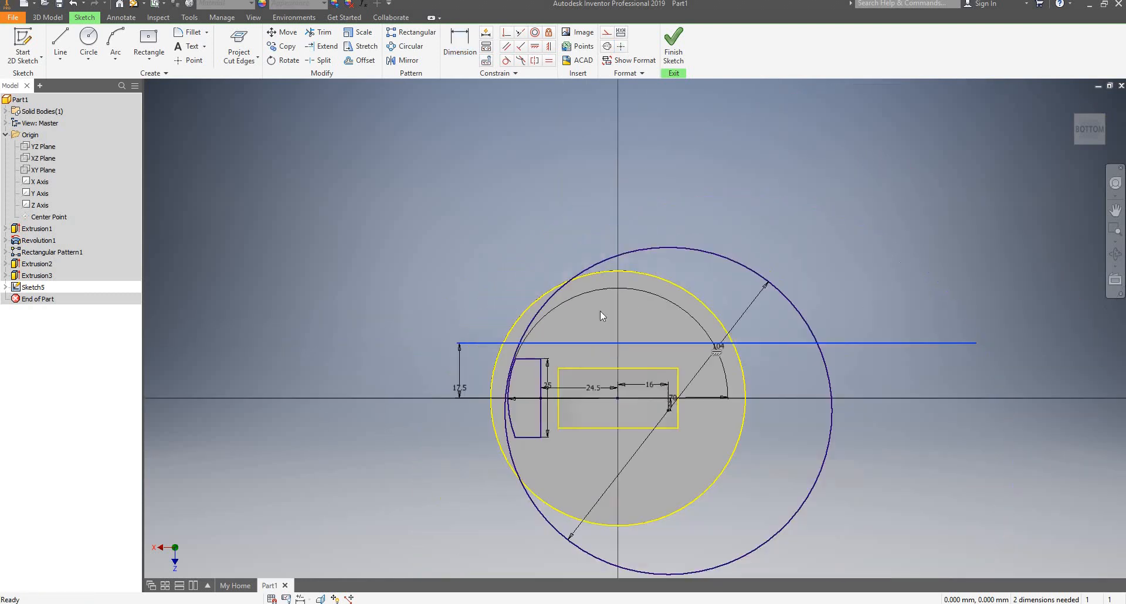
scroll(614, 305, "down", 4)
key("x")
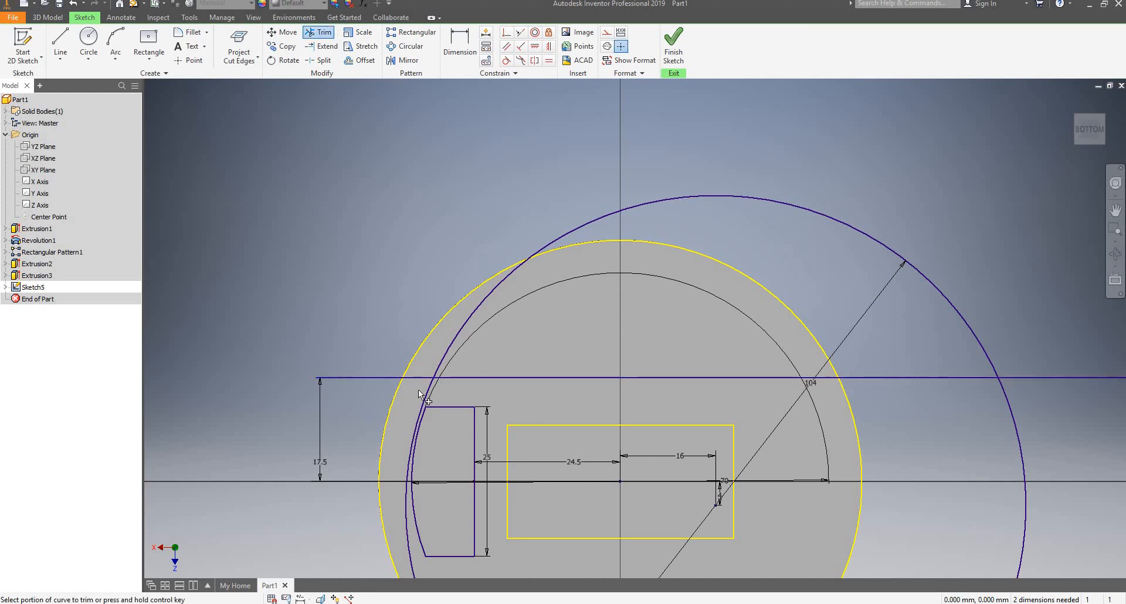
left_click(431, 387)
left_click(1016, 469)
scroll(912, 444, "up", 5)
scroll(908, 441, "down", 3)
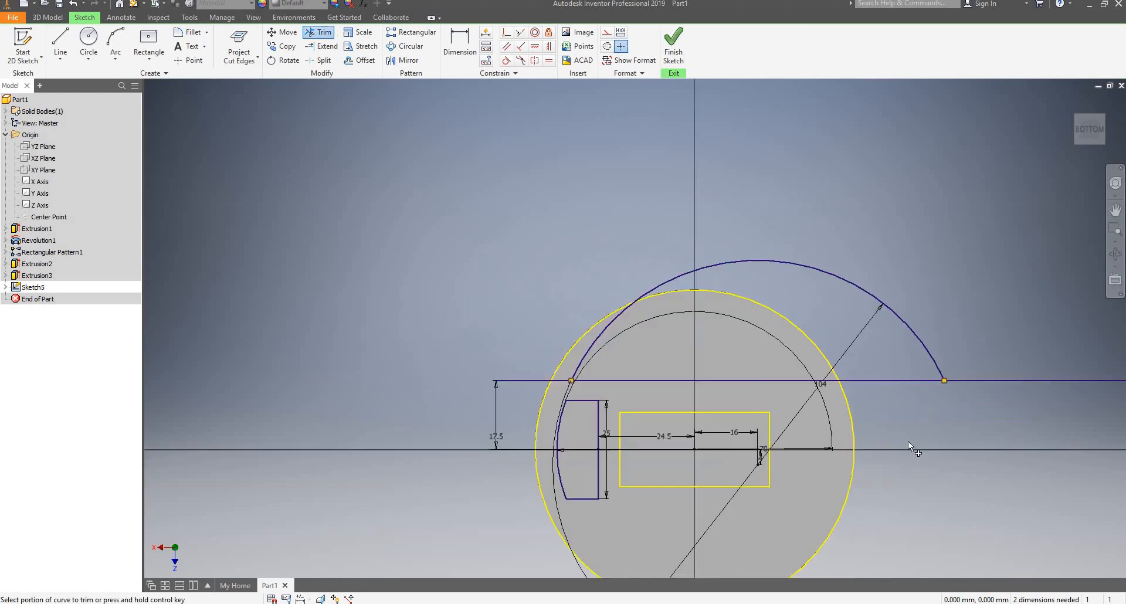
scroll(827, 415, "down", 4)
key("Escape")
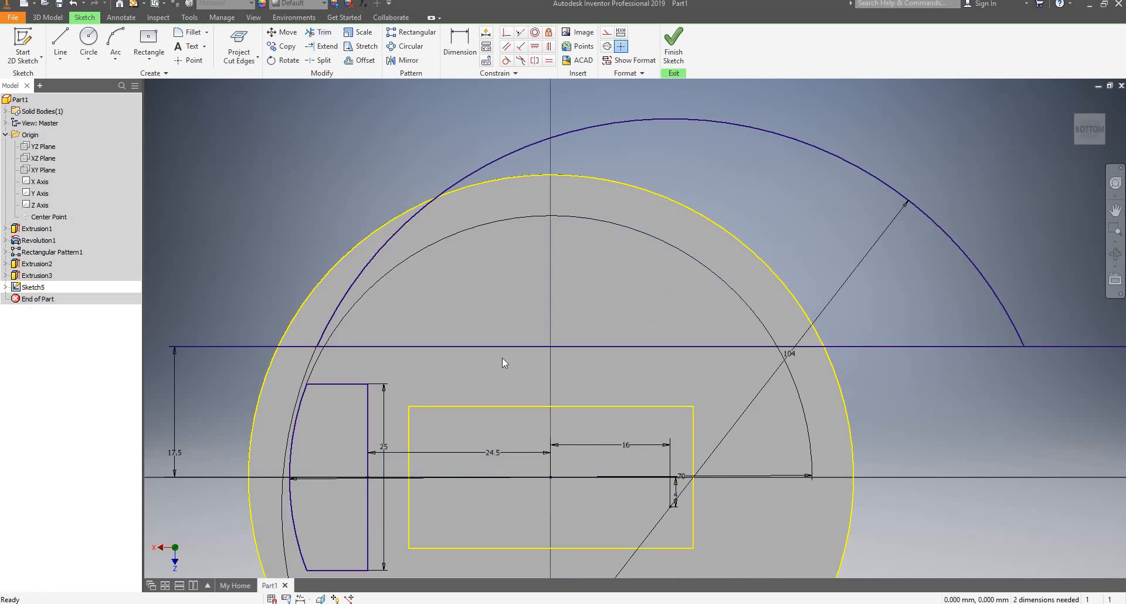
Trim the part of the long horizontal line that extends outside the 104 mm arc on the side nearest the side pocket.
scroll(502, 358, "up", 3)
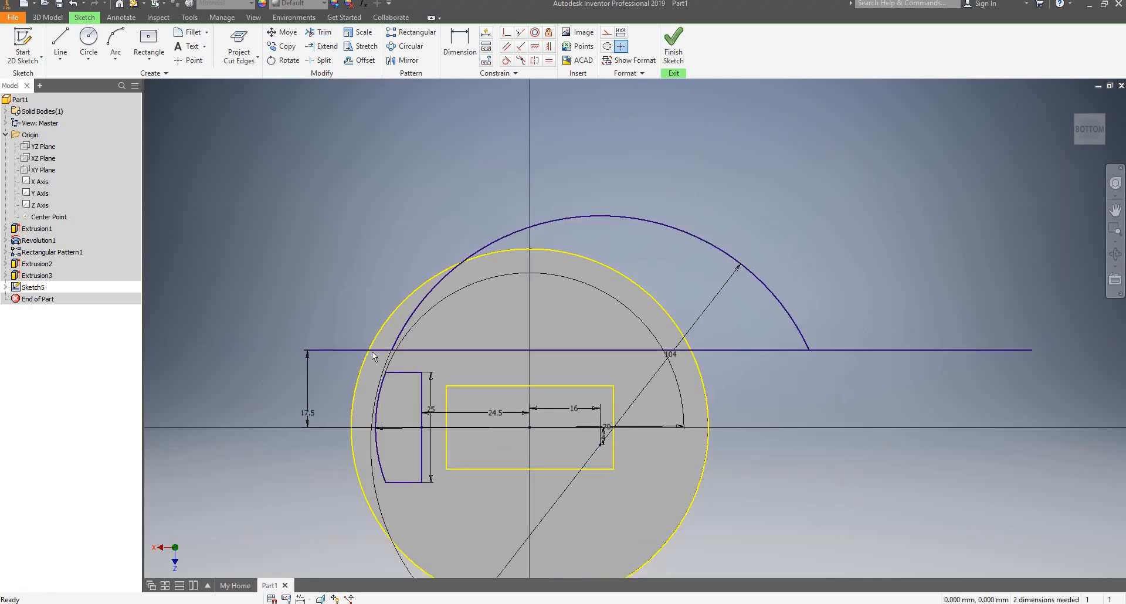
key("x")
scroll(391, 339, "down", 2)
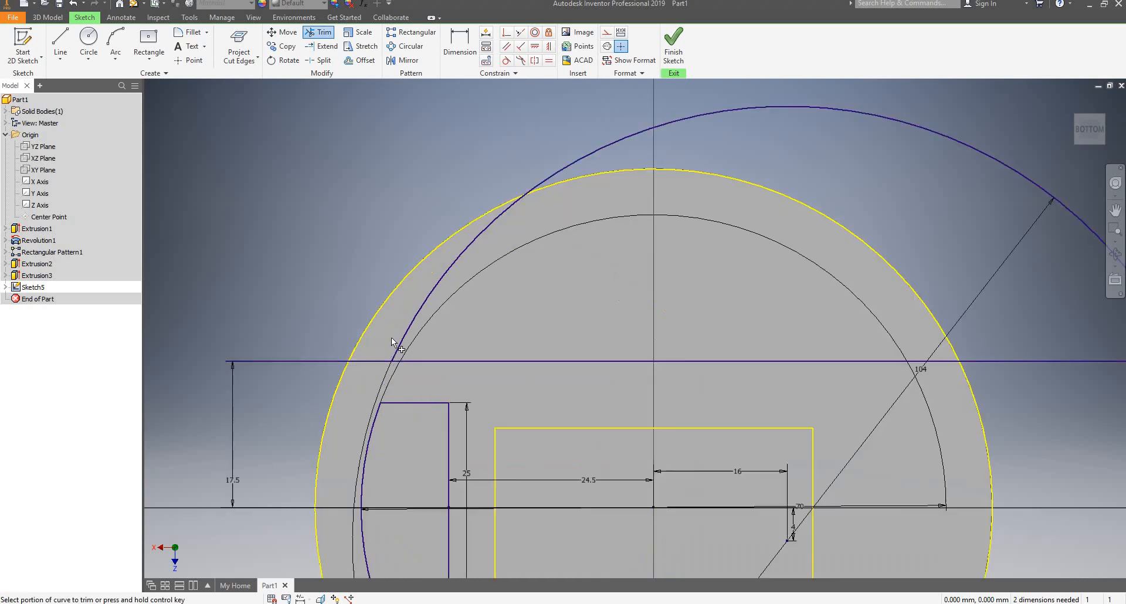
left_click(371, 360)
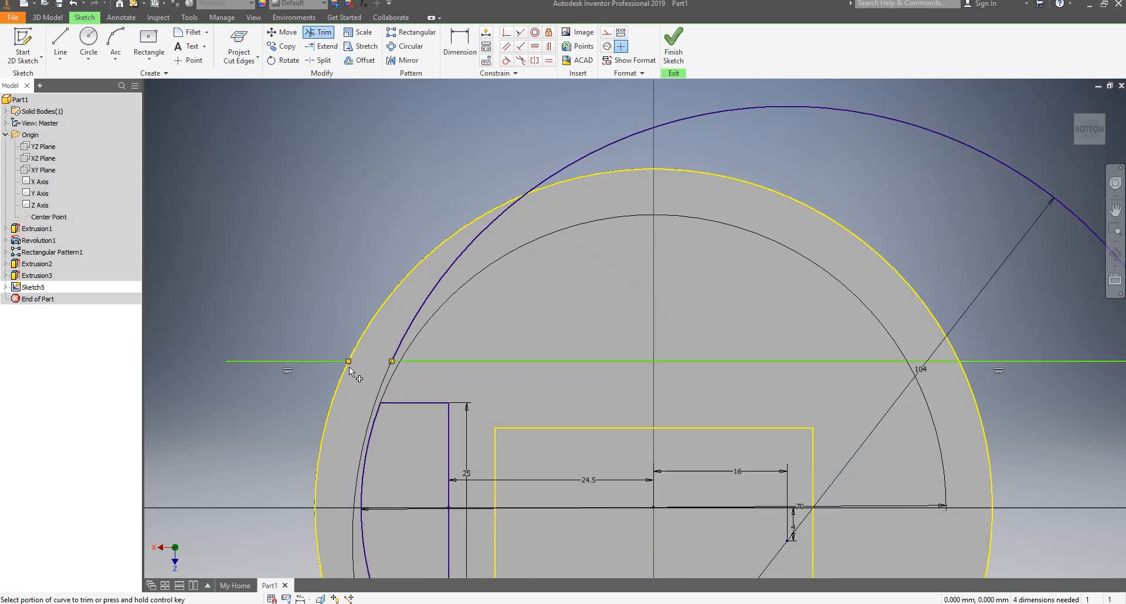
left_click(303, 360)
scroll(358, 352, "up", 4)
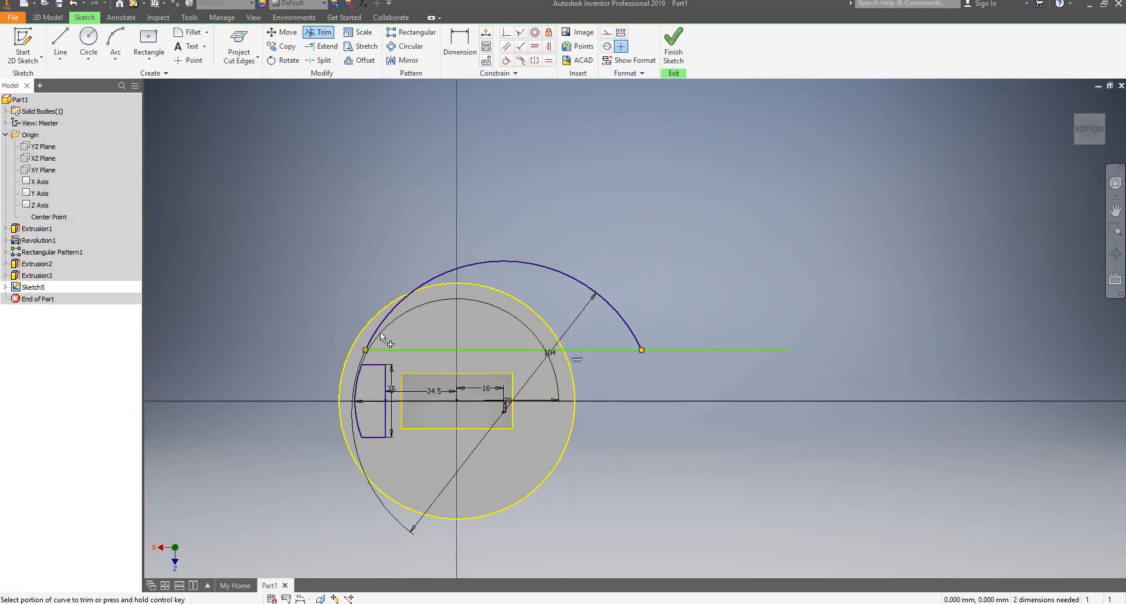
scroll(435, 341, "down", 2)
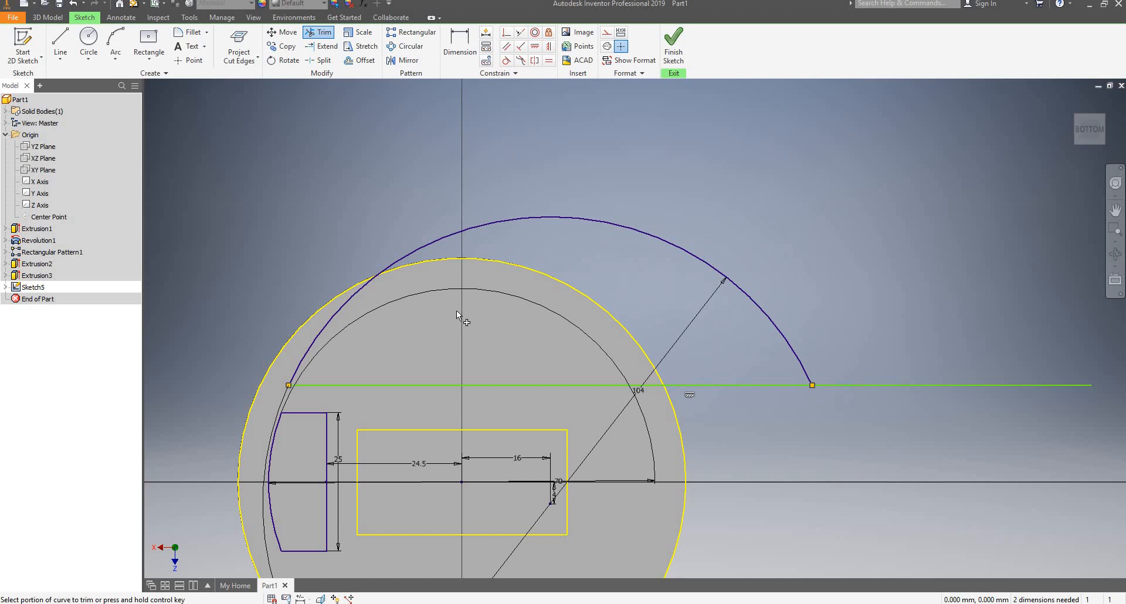
key("Escape")
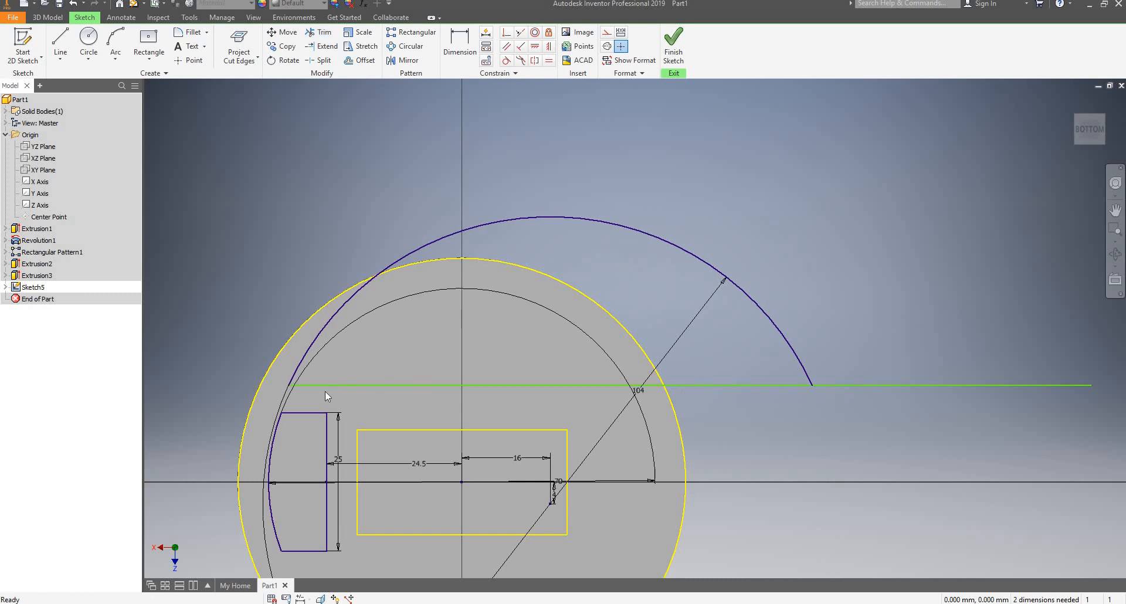
Try moving the trimmed horizontal line upward to test its constraints, and undo the move.
mouse_move(318, 383)
left_mouse_down()
mouse_move(360, 372)
mouse_move(342, 354)
mouse_move(347, 333)
left_mouse_up()
scroll(279, 393, "down", 4)
scroll(296, 392, "up", 8)
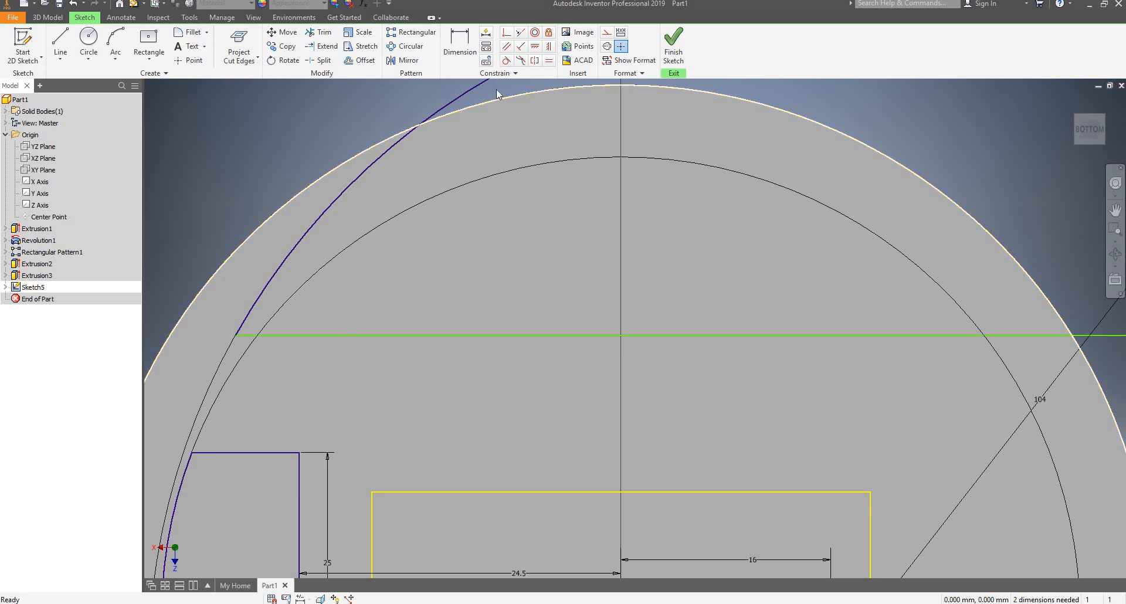
key("ctrl+z")
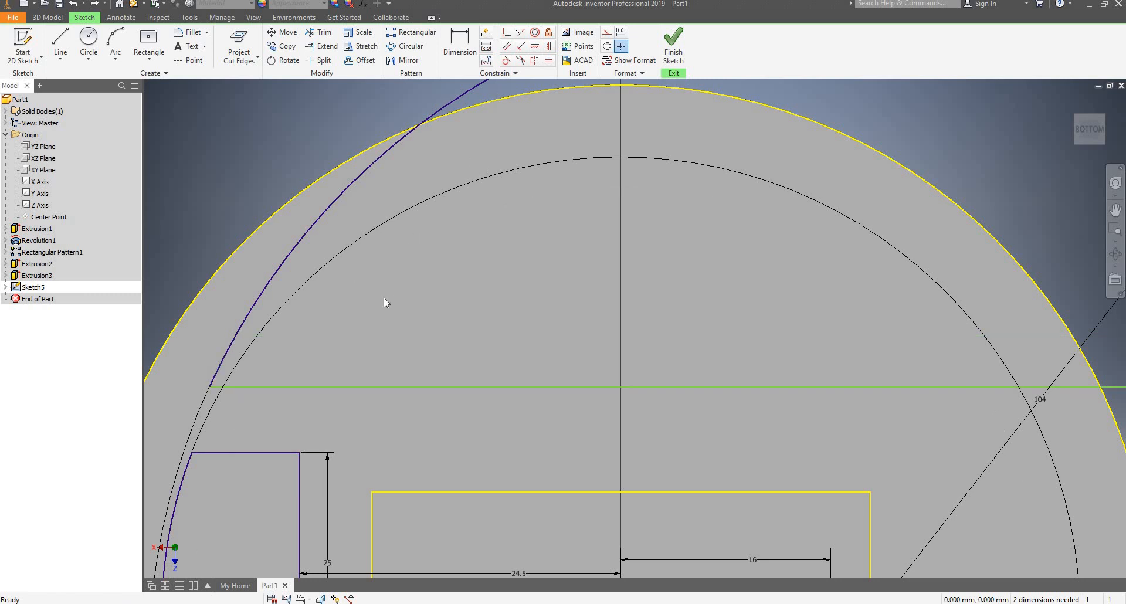
Try to add a coincident constraint between the 104 mm arc's lower endpoint and the end of the horizontal line.
left_click(505, 32)
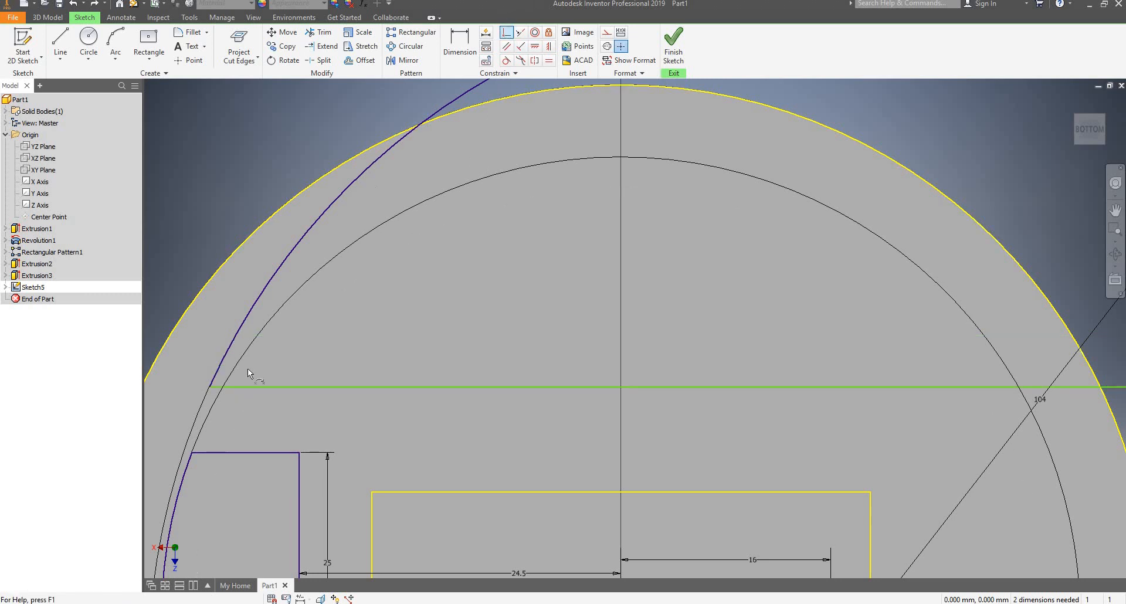
left_click(209, 389)
left_click(209, 387)
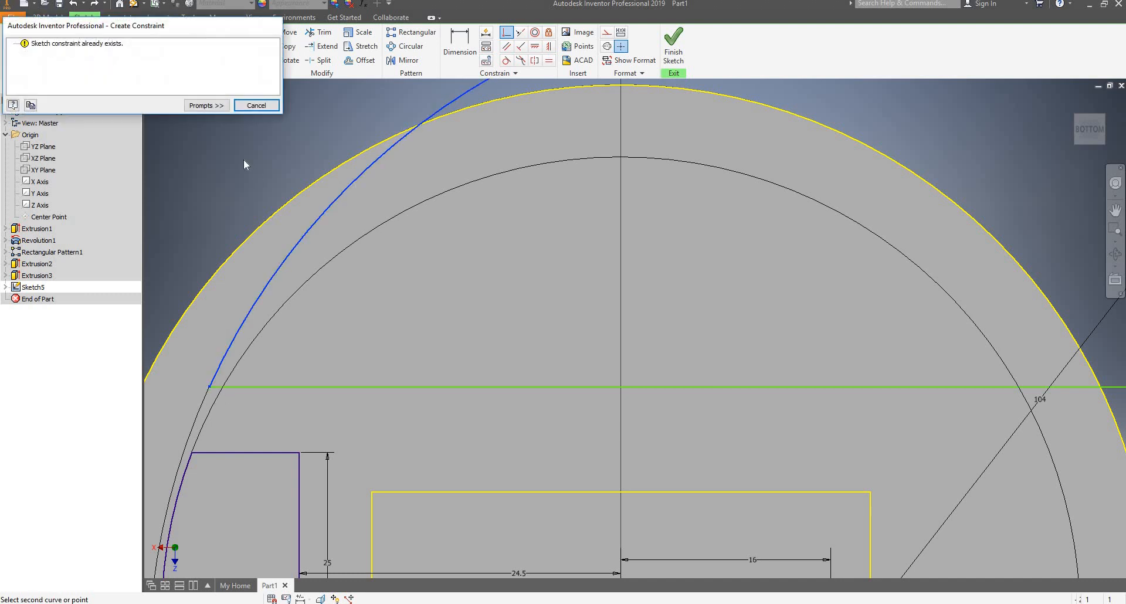
left_click(253, 108)
key("Escape")
scroll(305, 340, "down", 5)
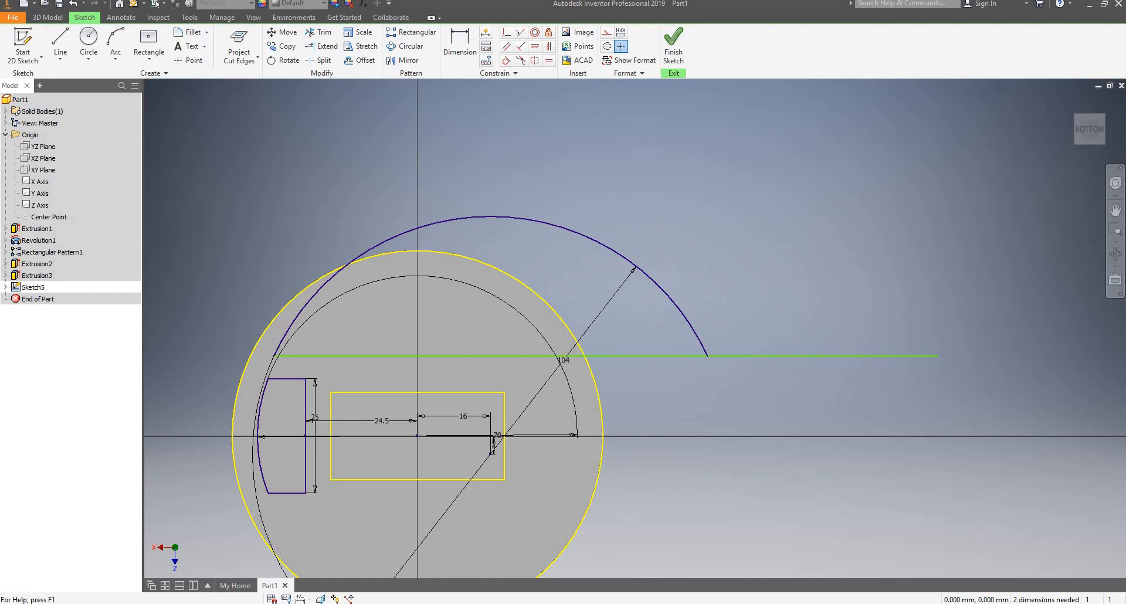
Dimension the length of the horizontal line starting at the 104 mm arc's endpoint as 15 mm.
key("p")
left_click(463, 39)
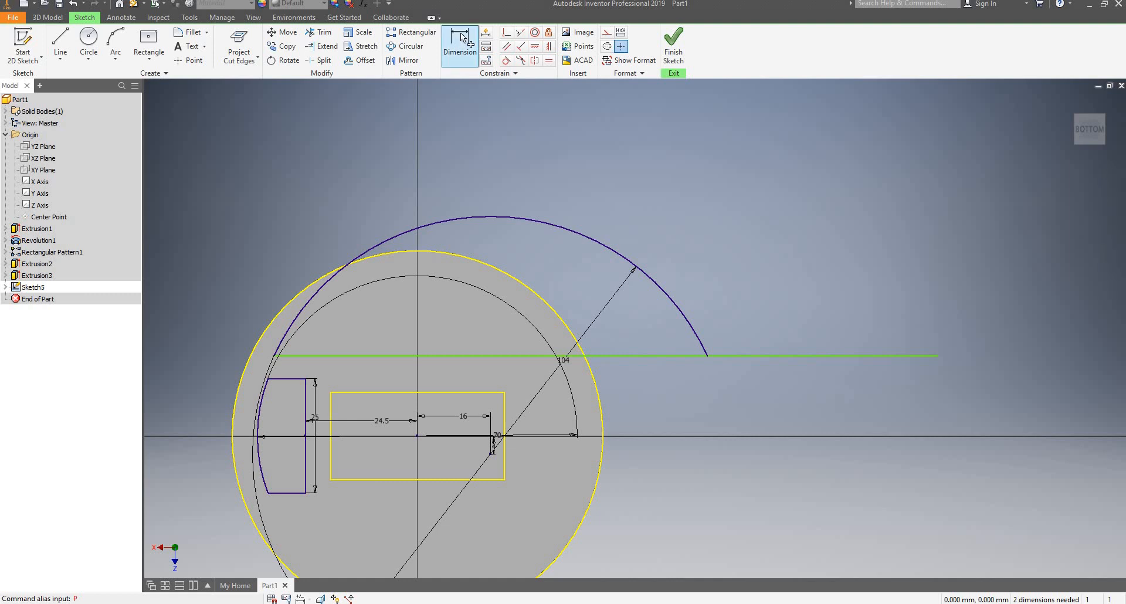
left_click(318, 357)
left_click(331, 366)
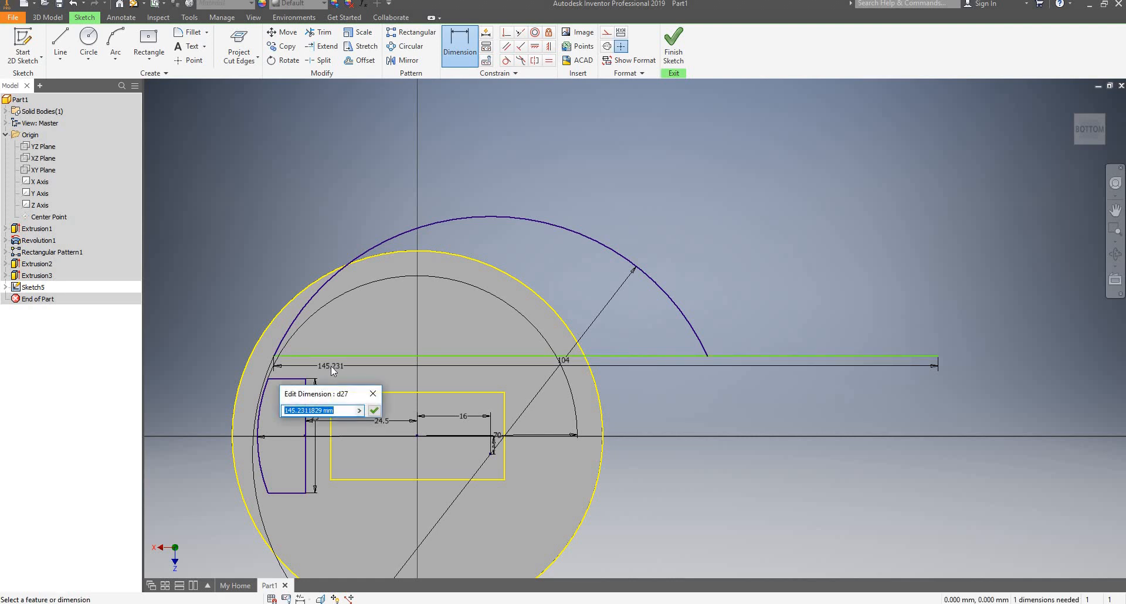
type("15")
key("Return")
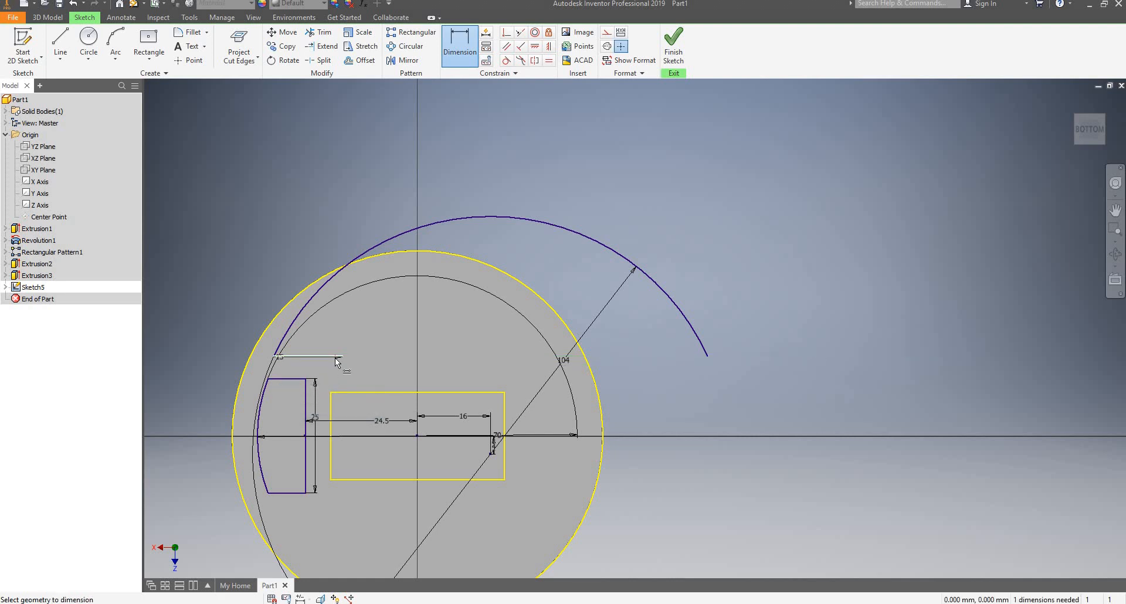
scroll(337, 361, "up", 1)
scroll(336, 358, "up", 4)
scroll(336, 358, "down", 2)
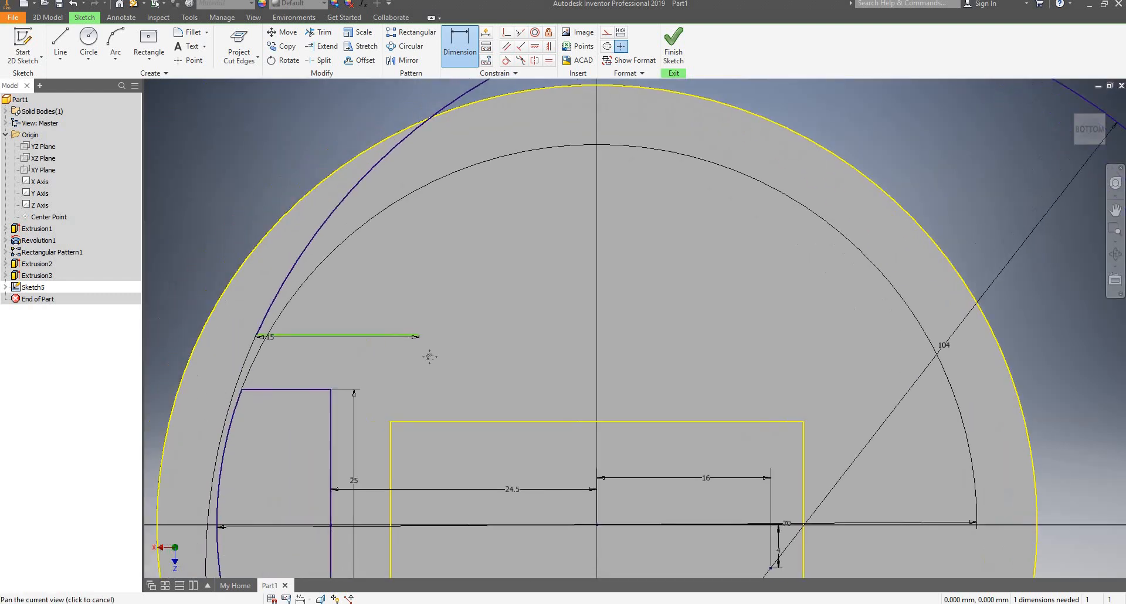
scroll(432, 356, "up", 1)
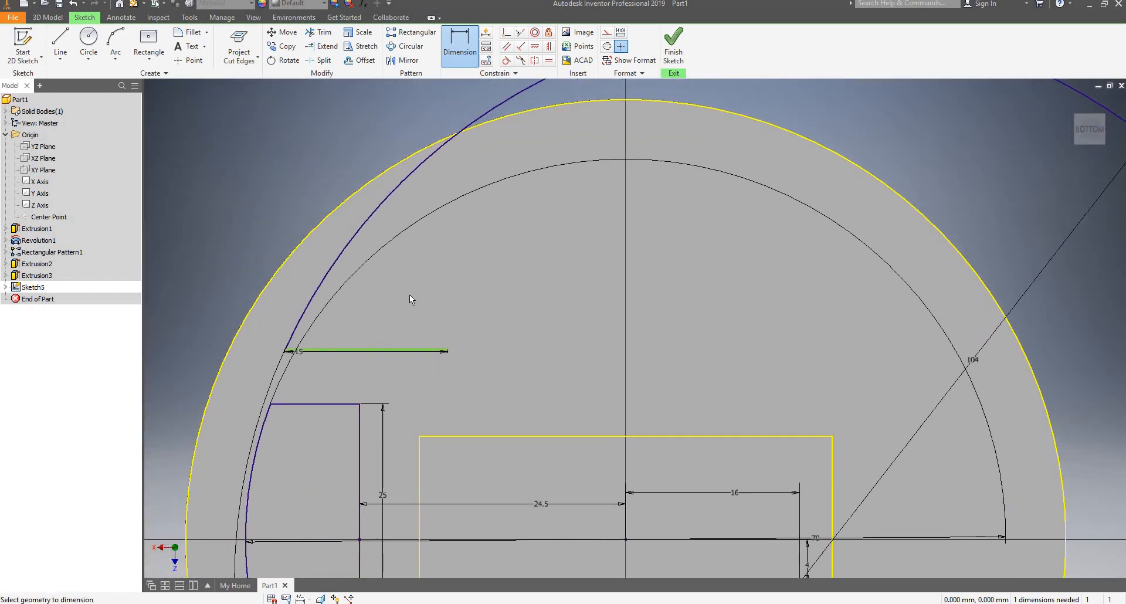
Draw a 5 mm vertical line upward from the inner end of the 15 mm line.
left_click(60, 43)
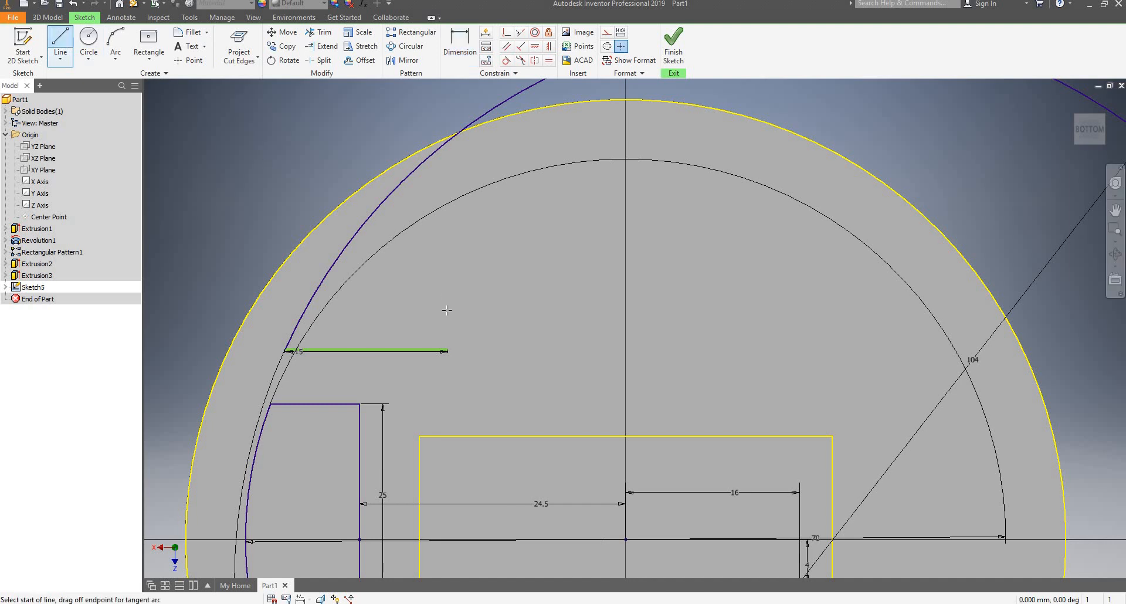
left_click(445, 351)
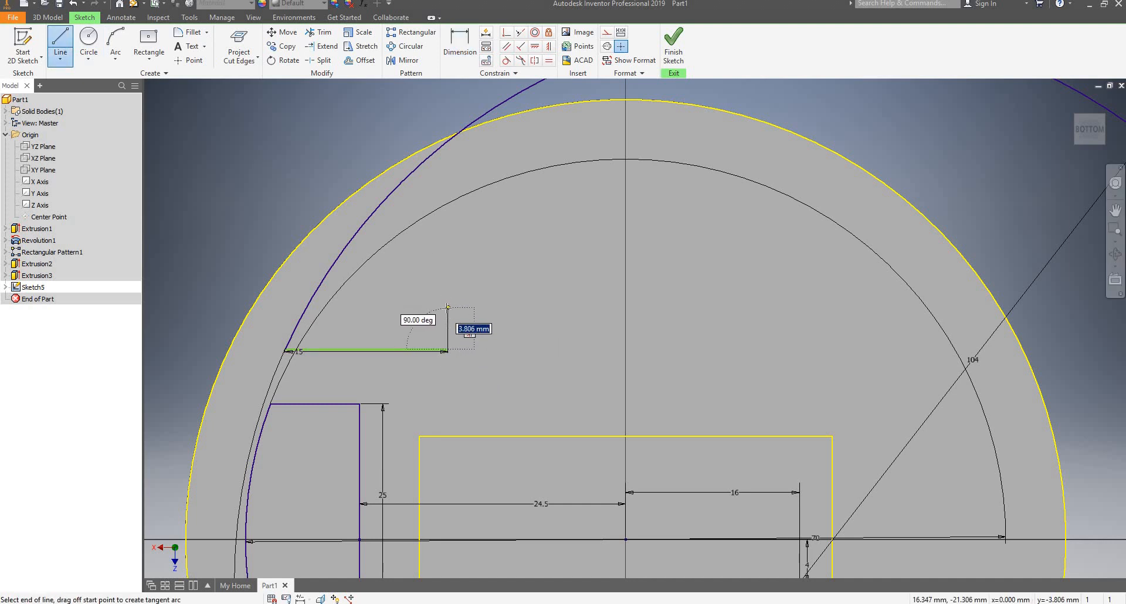
type("5")
key("Return")
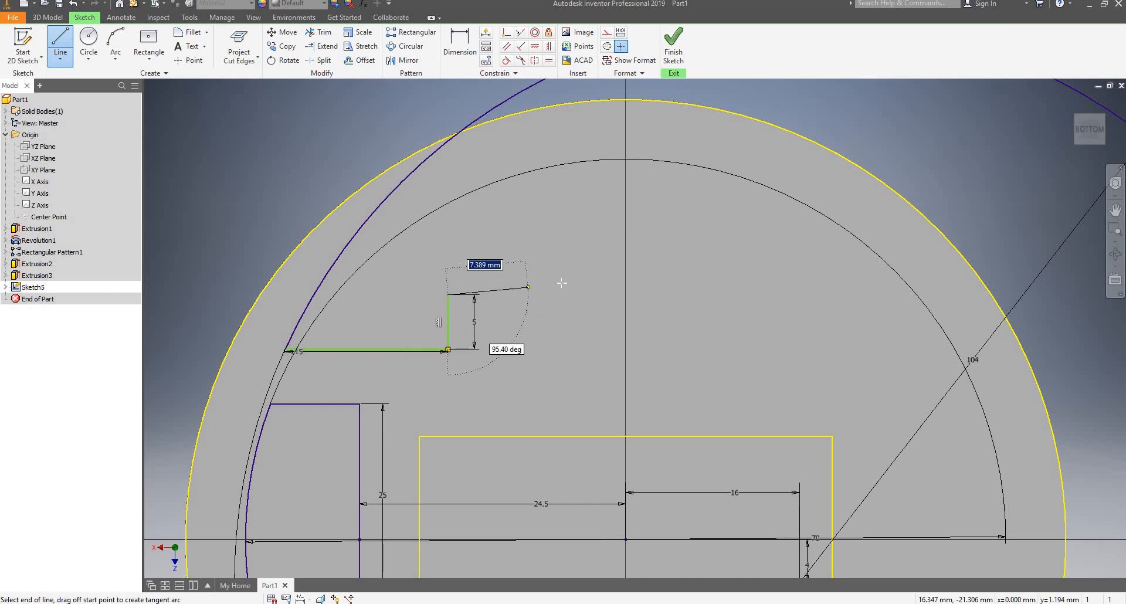
Continue with a horizontal line about 16.3 mm long from the top of the 5 mm line to the piston's vertical centreline.
scroll(564, 288, "down", 3)
scroll(565, 288, "up", 5)
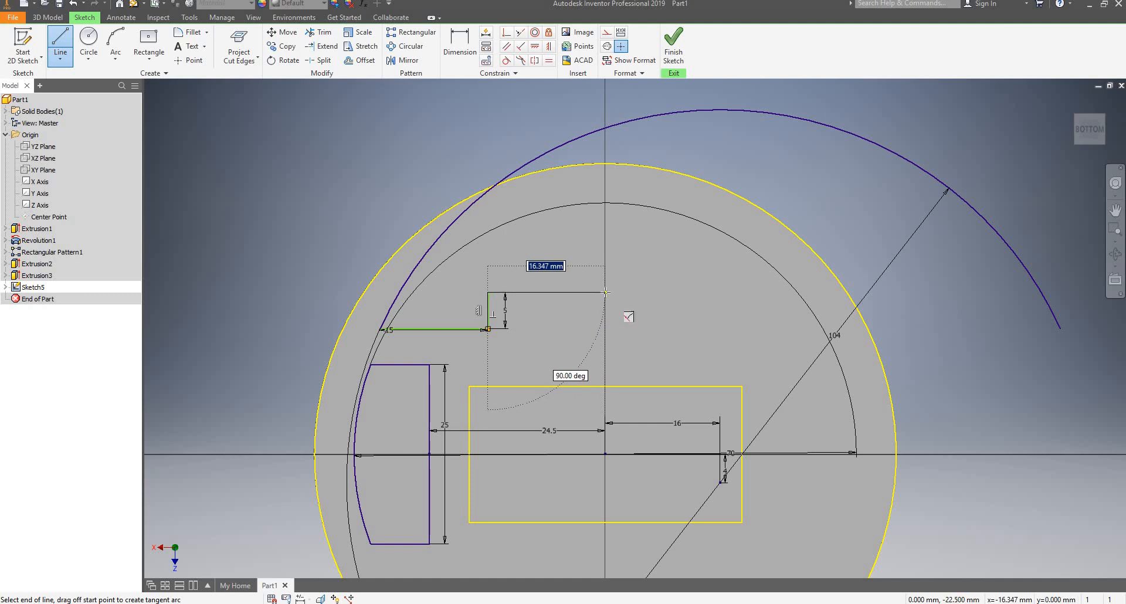
left_click(606, 292)
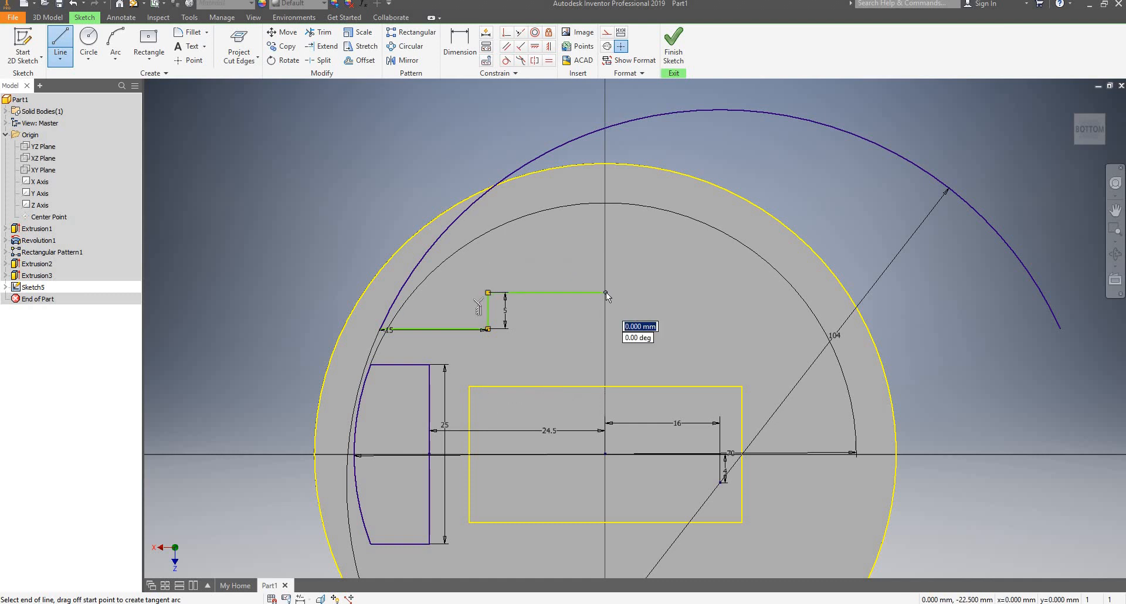
key("Escape")
scroll(557, 274, "down", 5)
scroll(555, 276, "up", 6)
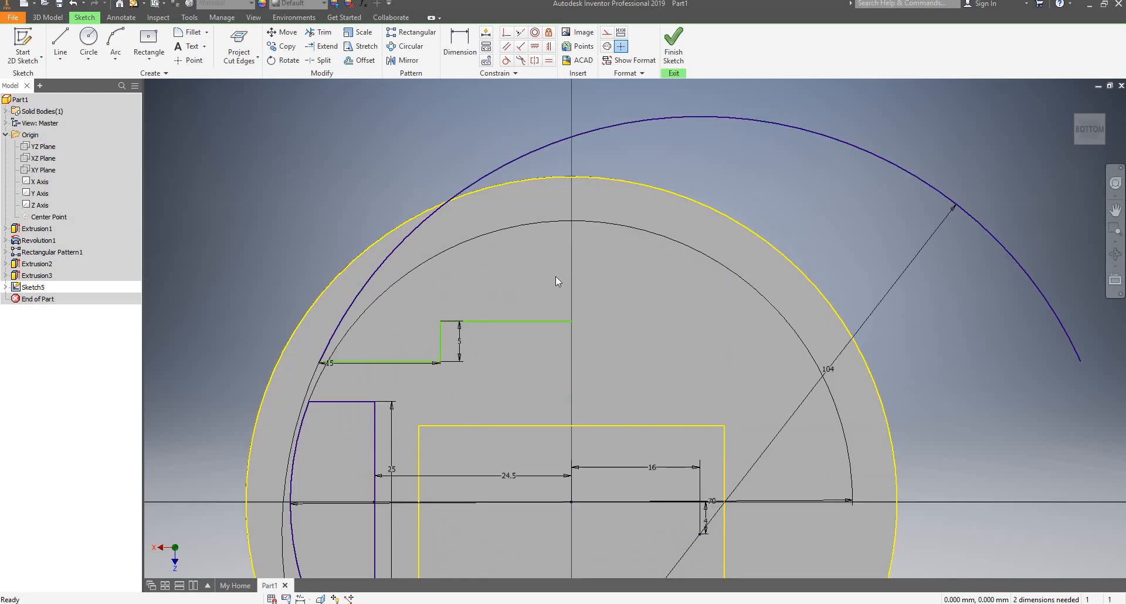
scroll(549, 285, "down", 3)
scroll(549, 285, "up", 4)
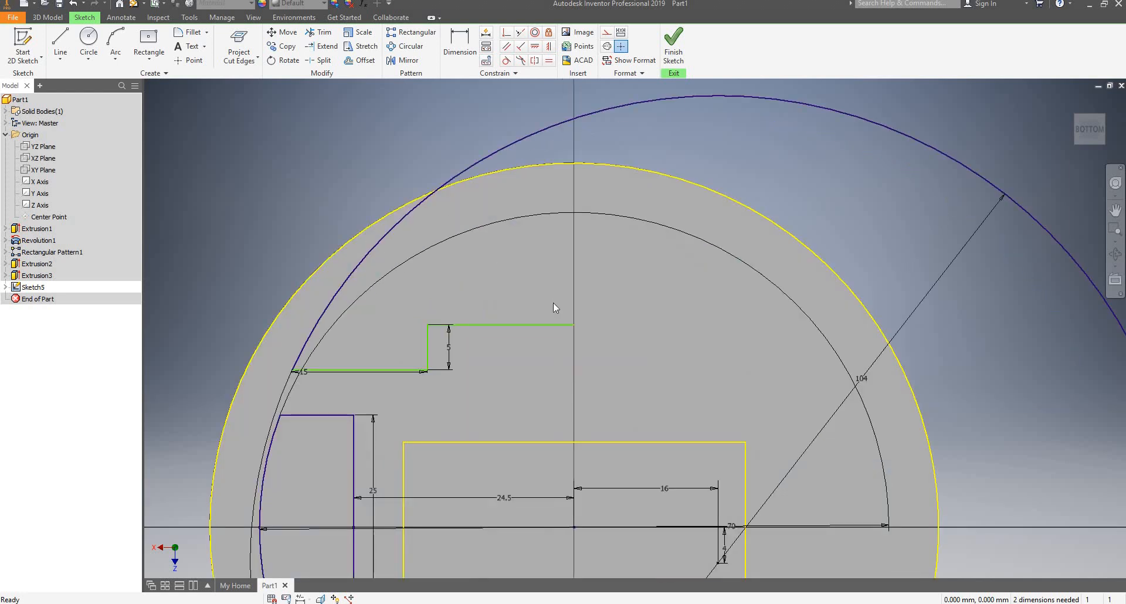
scroll(554, 303, "down", 3)
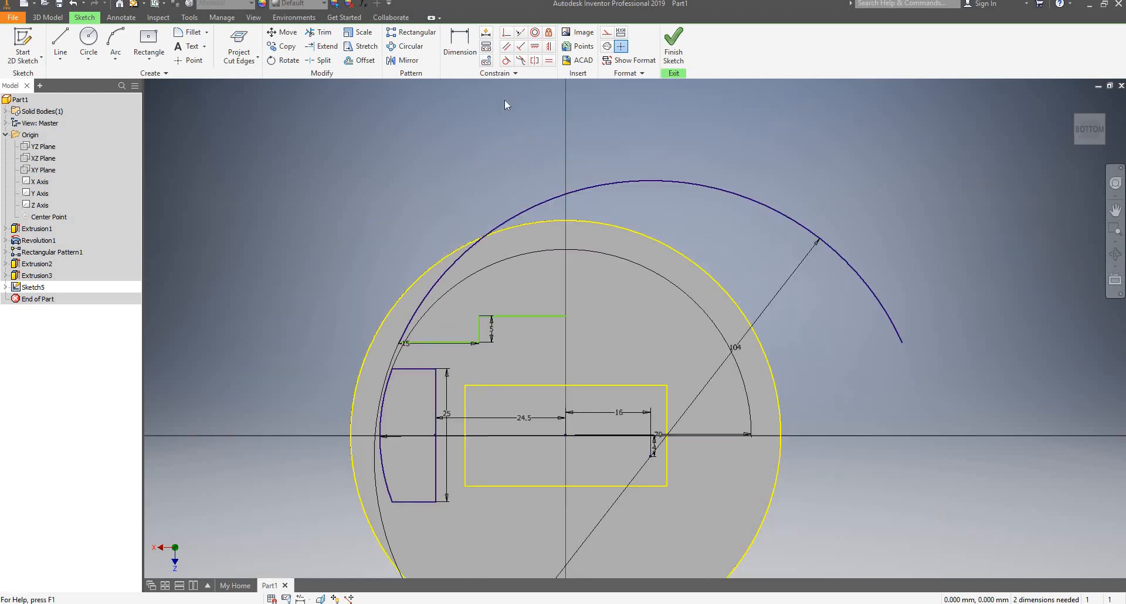
Offset the piston's outer circular edge by 0 mm to get a sketch circle on the outline.
left_click(359, 60)
left_click(609, 225)
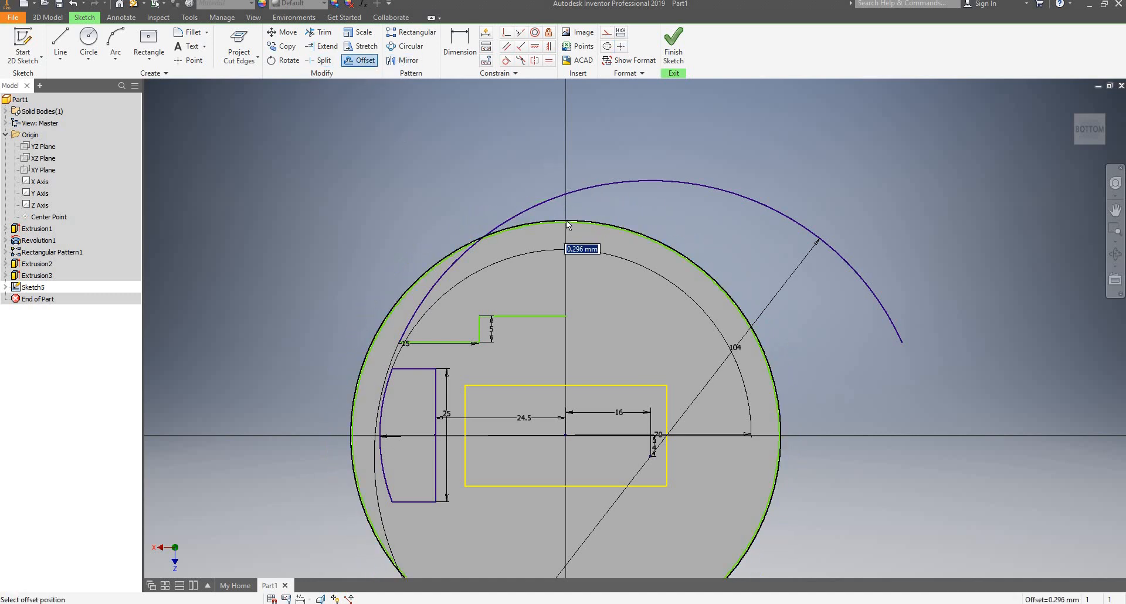
scroll(566, 225, "up", 6)
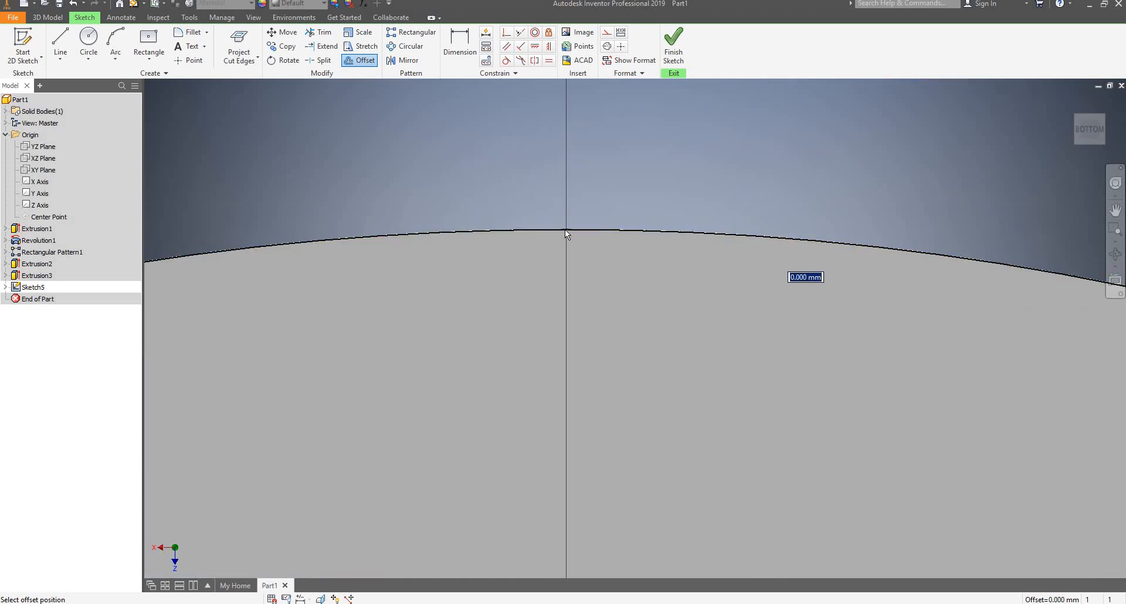
left_click(565, 230)
key("Escape")
scroll(603, 202, "down", 7)
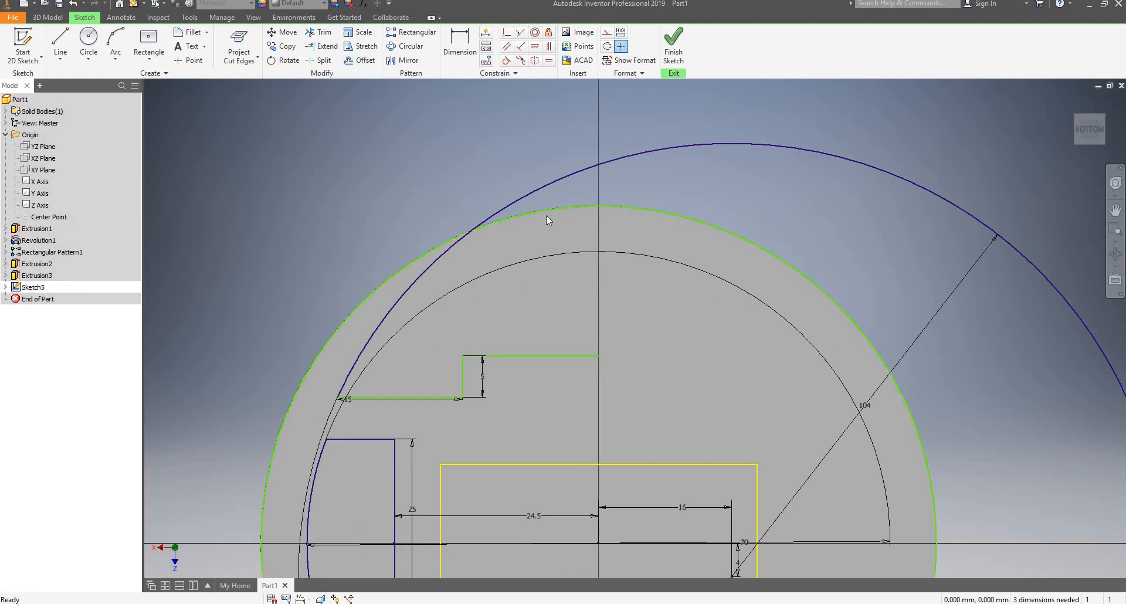
scroll(547, 217, "up", 3)
scroll(547, 217, "down", 5)
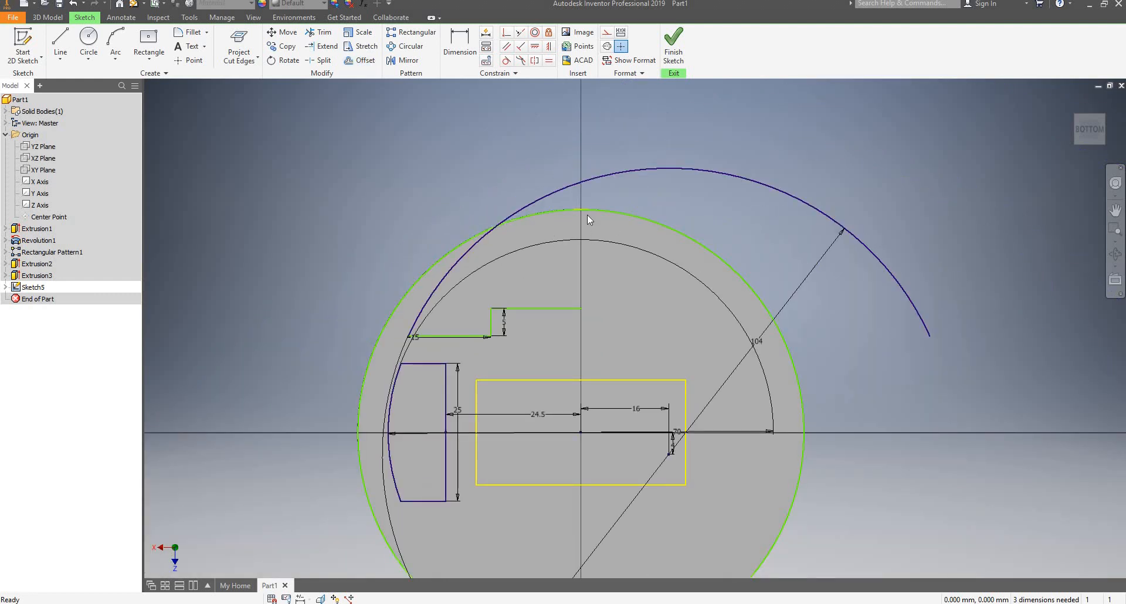
Draw a vertical line from the origin up along the centreline to beyond the 104 mm arc.
key("l")
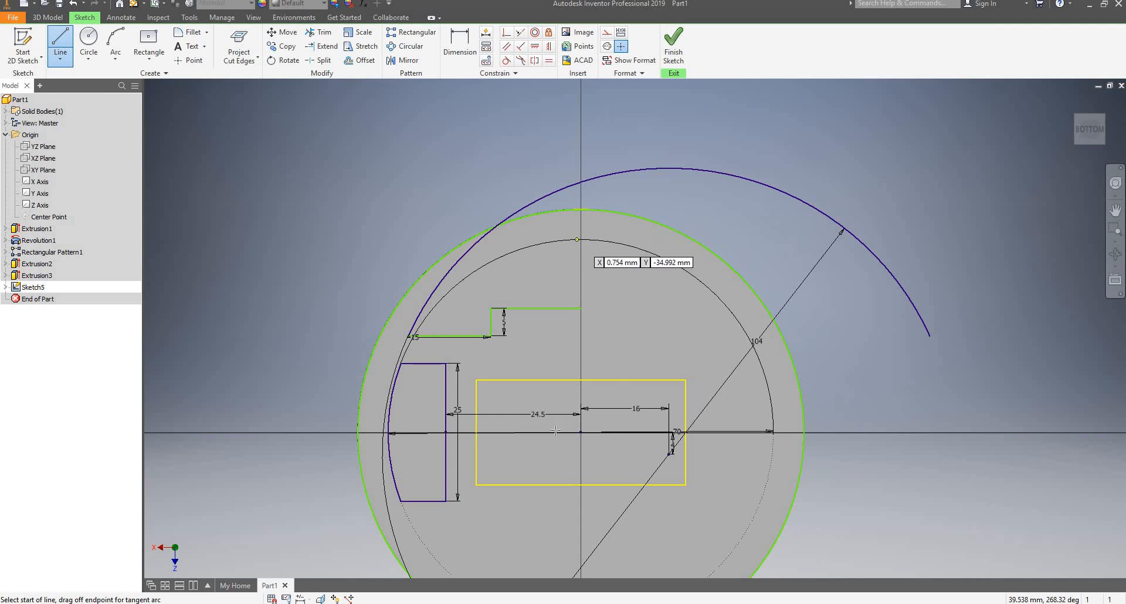
left_click(580, 432)
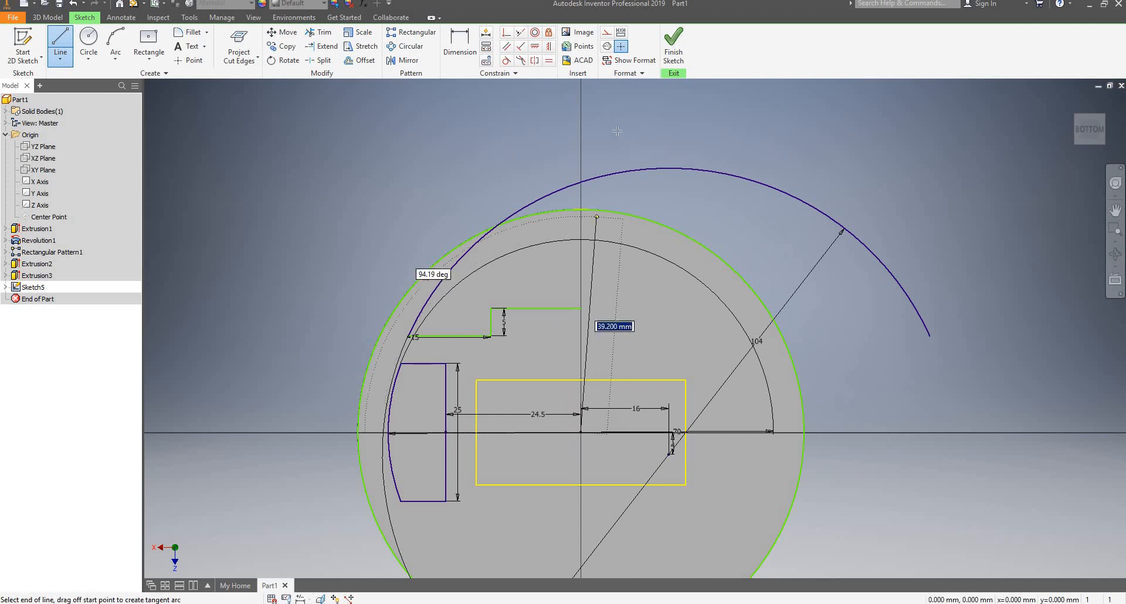
left_click(580, 111)
key("Escape")
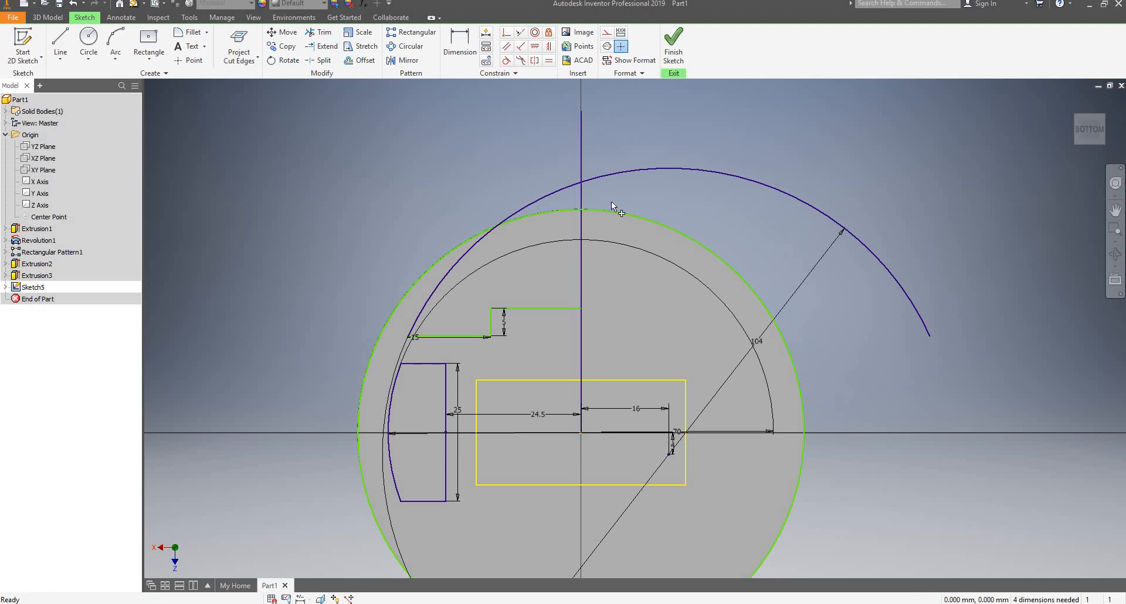
Trim the outline circle and the 104 mm arc to the segments bounding the side pocket, and remove the vertical line from the origin.
key("x")
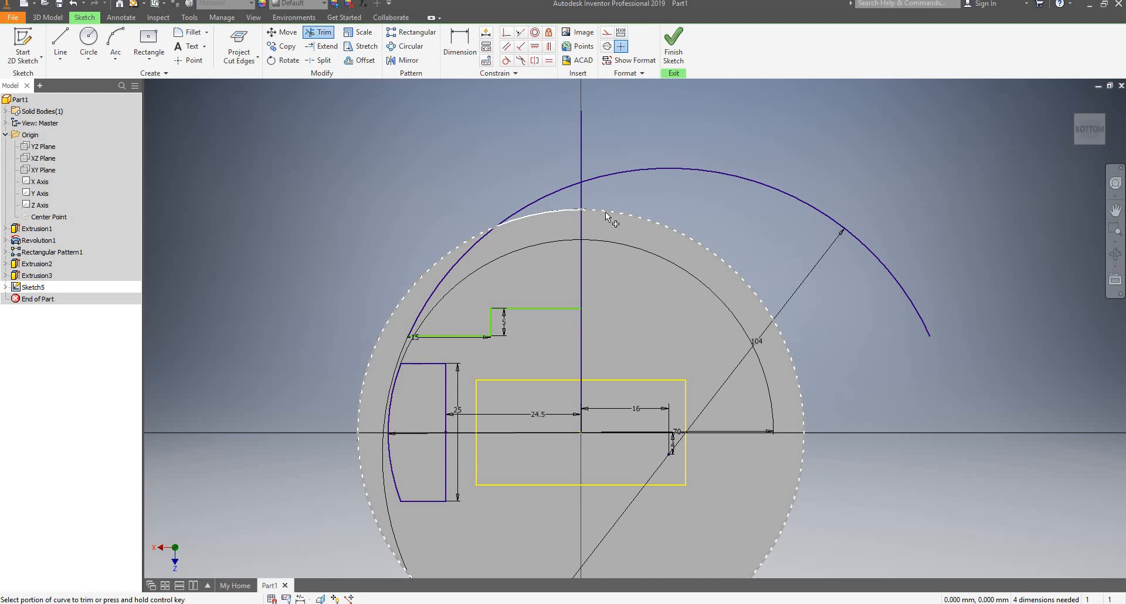
left_click(606, 213)
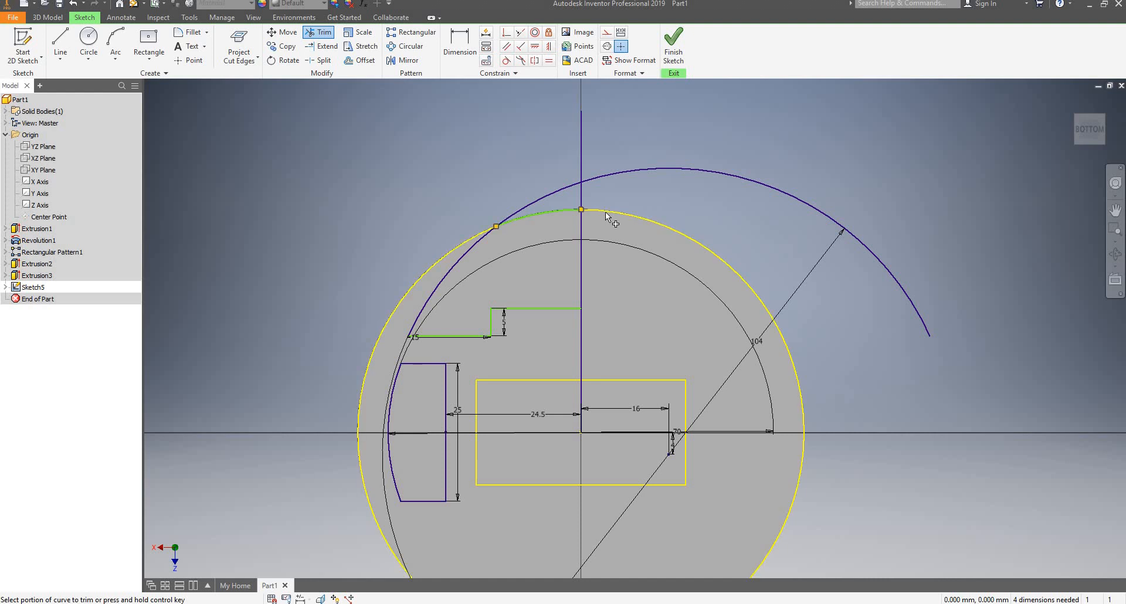
left_click(553, 193)
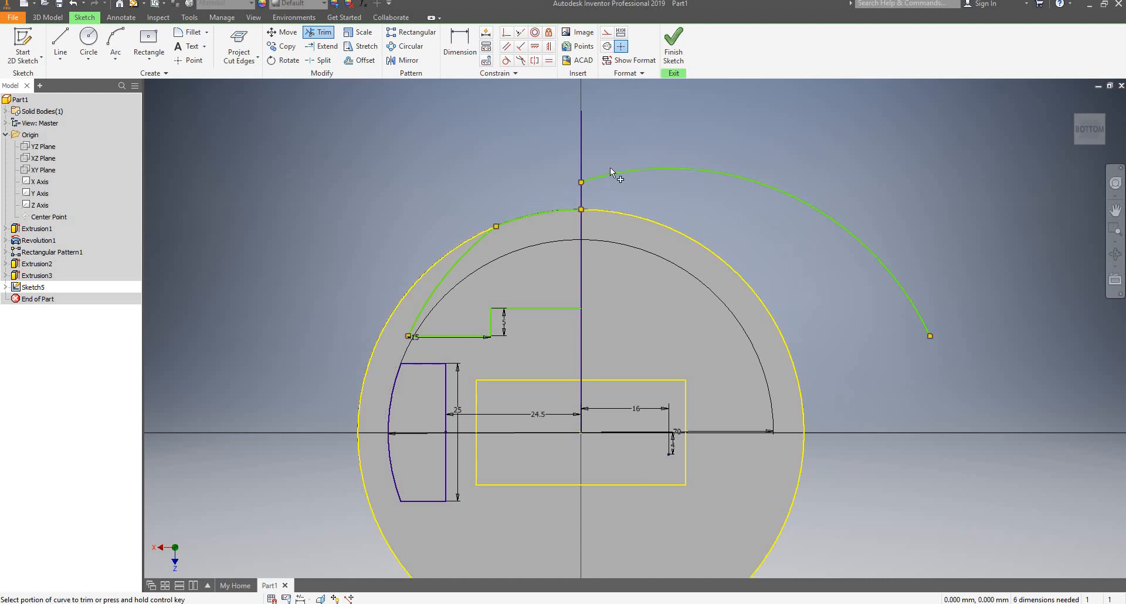
left_click(608, 174)
left_click(706, 173)
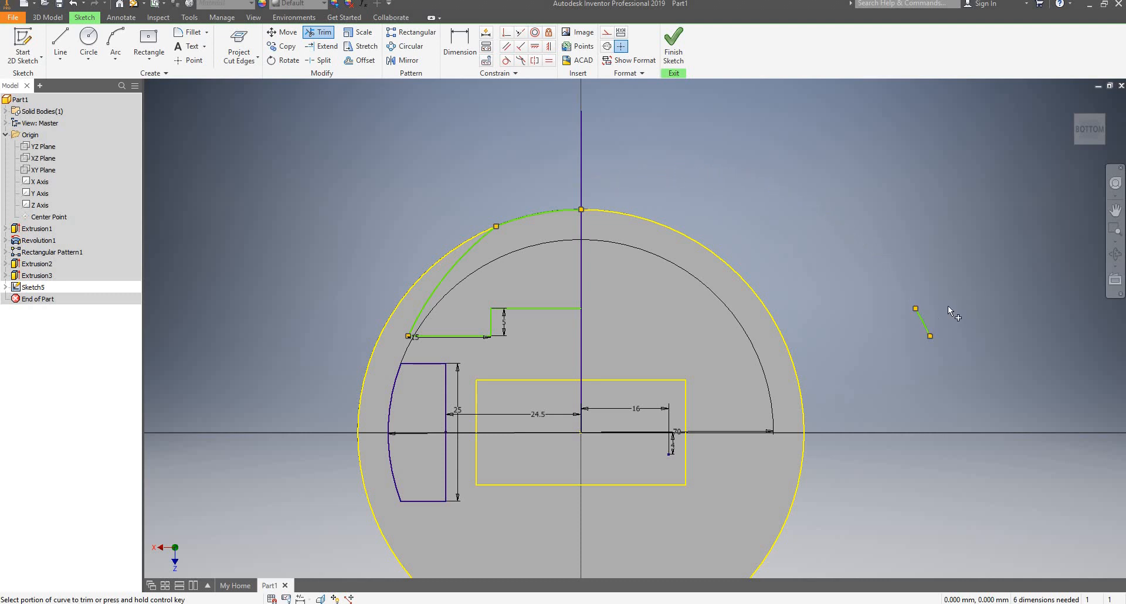
left_click(923, 322)
key("Escape")
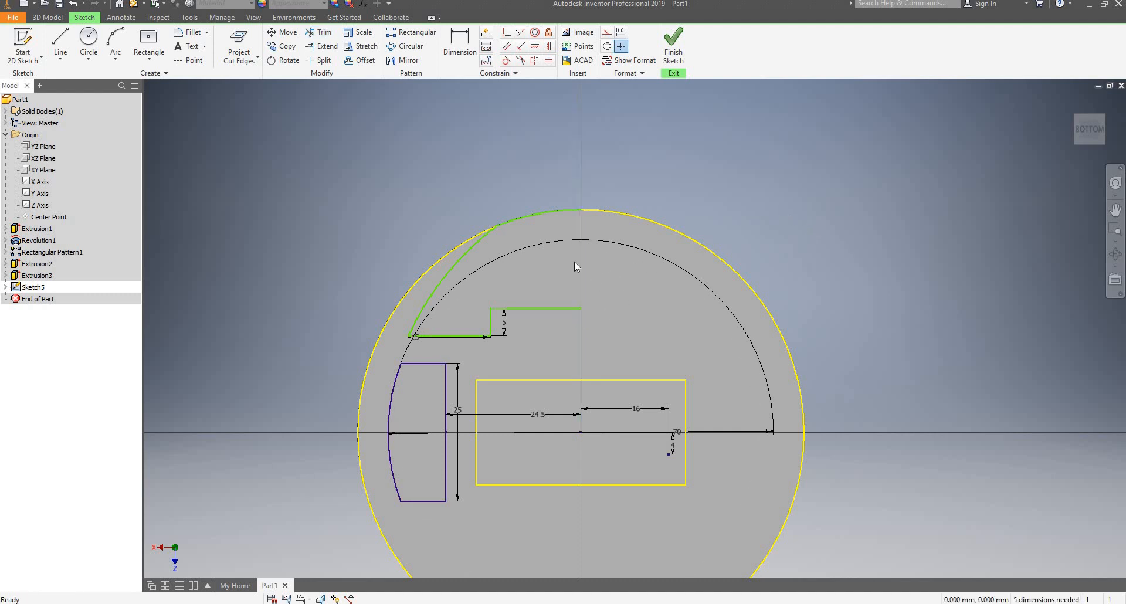
Draw a vertical line about 98 mm long along the centreline, from above the piston outline to below it.
scroll(438, 329, "down", 5)
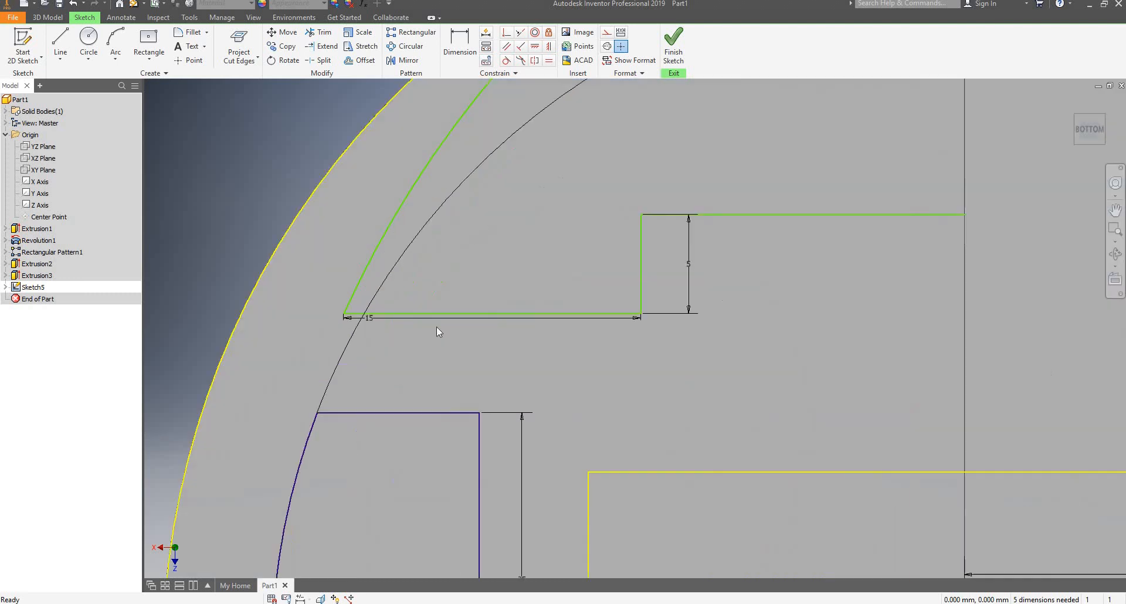
scroll(364, 312, "up", 8)
scroll(416, 285, "down", 3)
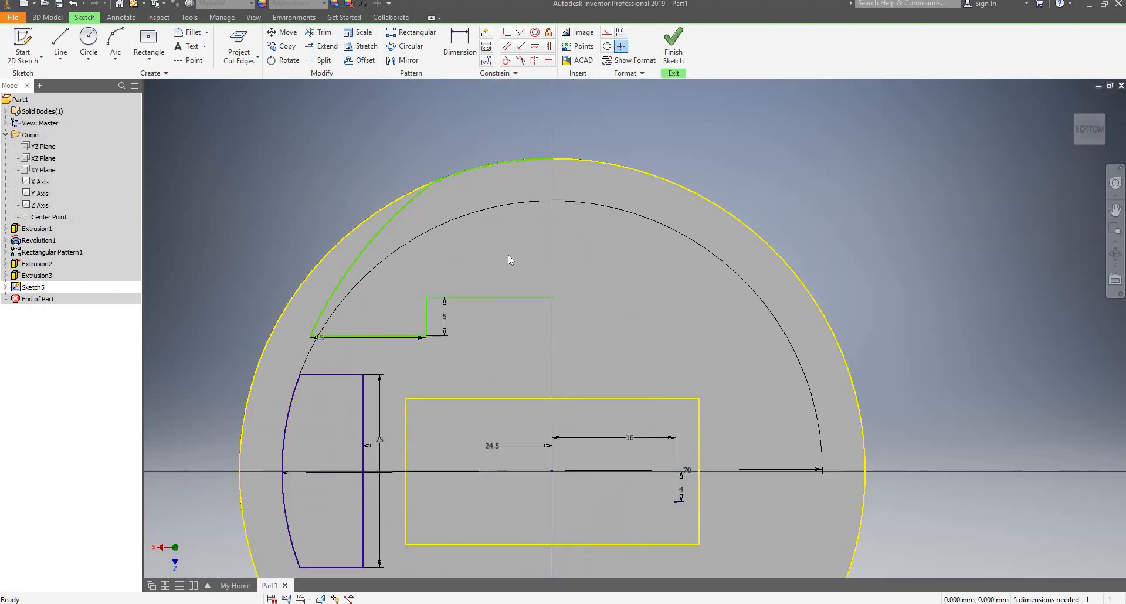
scroll(528, 258, "up", 3)
scroll(568, 245, "down", 2)
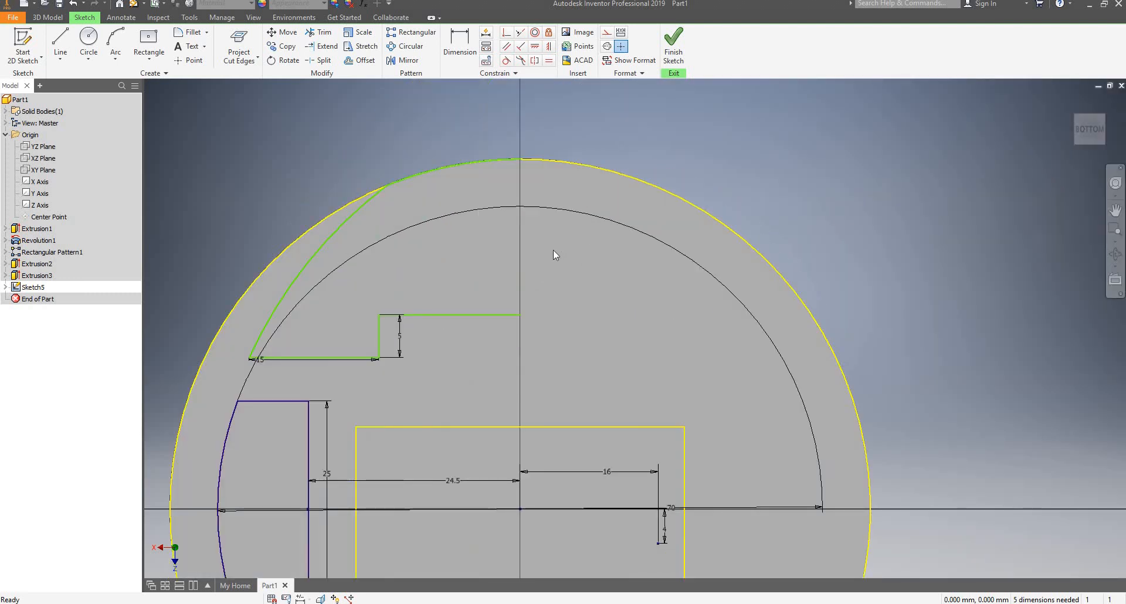
left_click(60, 42)
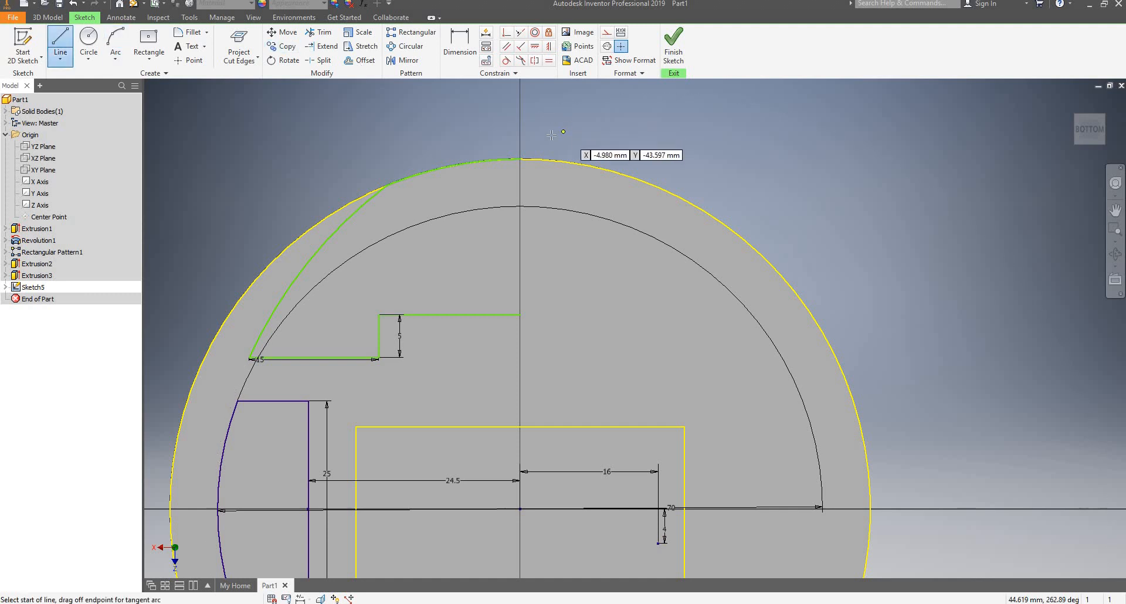
scroll(551, 135, "up", 2)
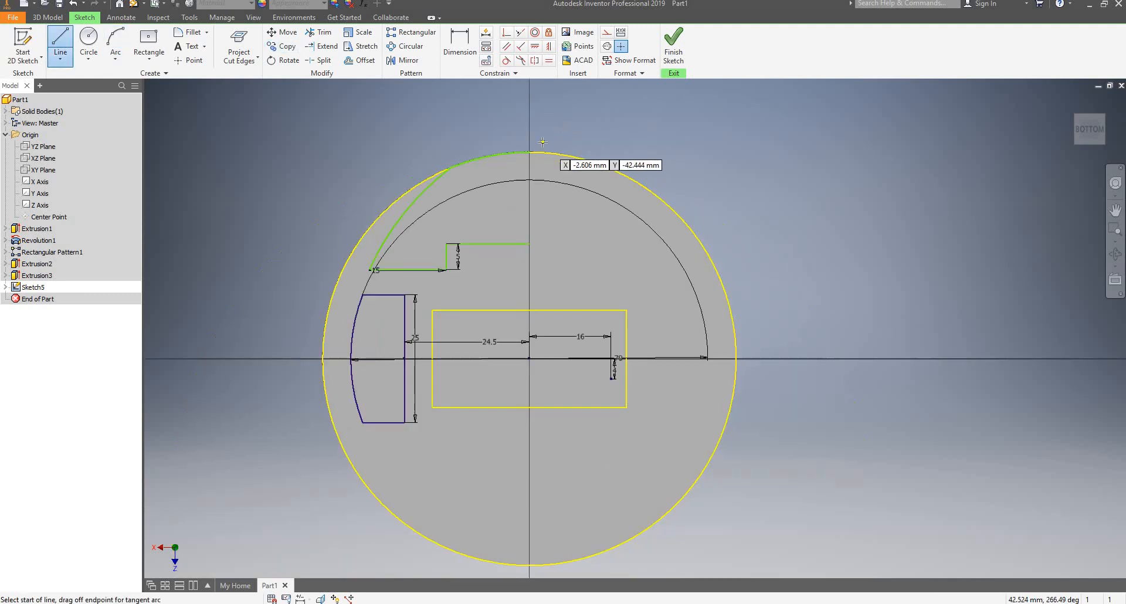
left_click(529, 110)
scroll(502, 381, "down", 2)
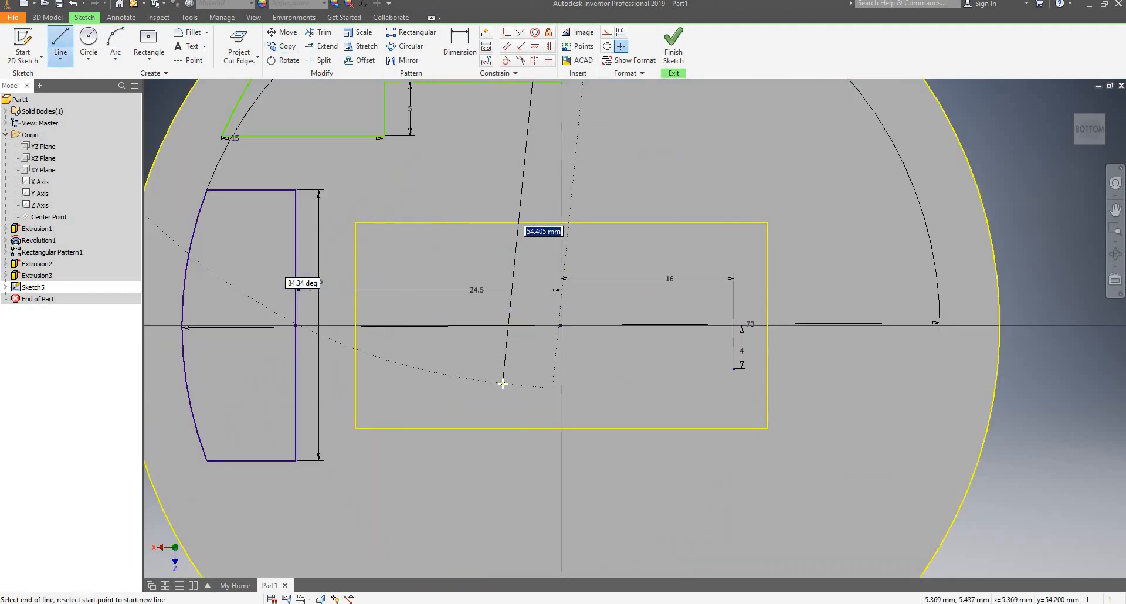
scroll(503, 384, "up", 2)
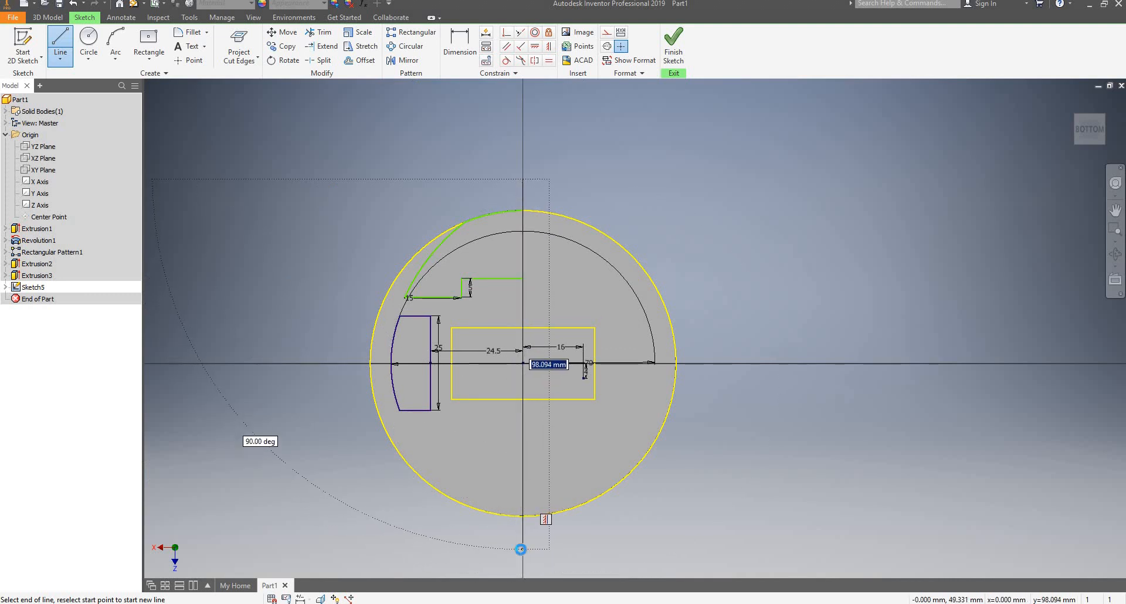
left_click(520, 549)
key("Escape")
Constrain the midpoint of the vertical line coincident with the sketch origin at the piston's centre.
scroll(527, 202, "down", 2)
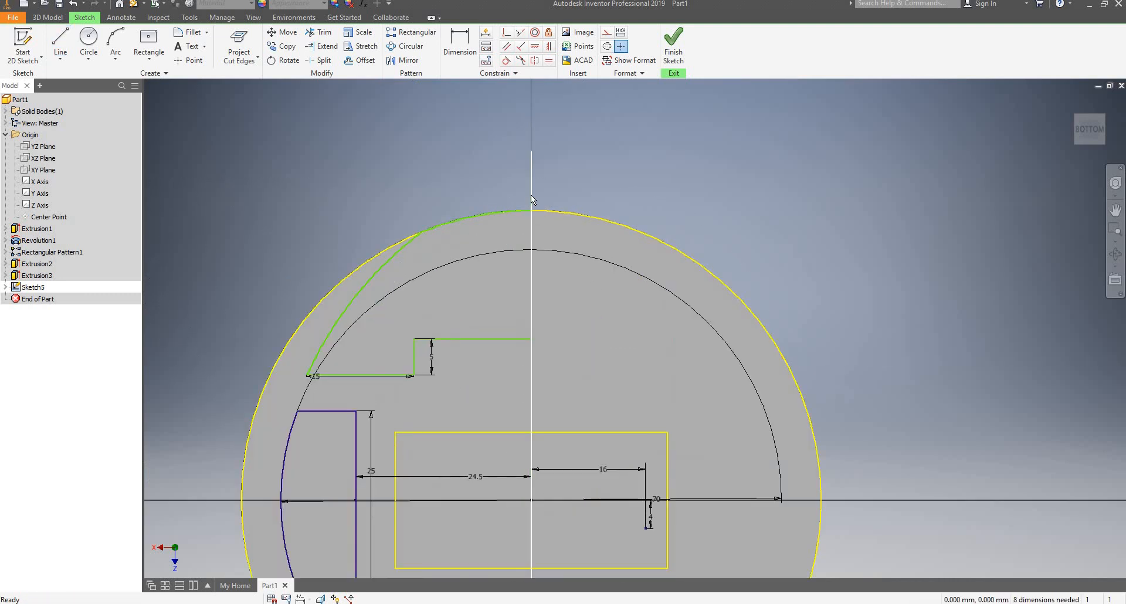
left_click(530, 432)
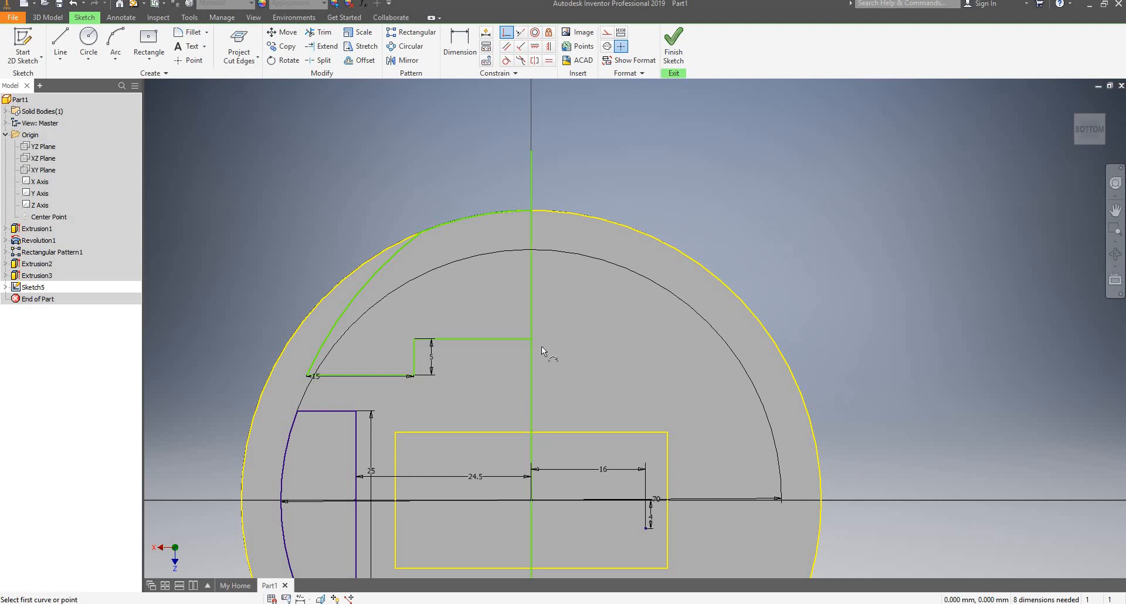
scroll(540, 342, "up", 5)
left_click_drag(537, 349, 551, 164)
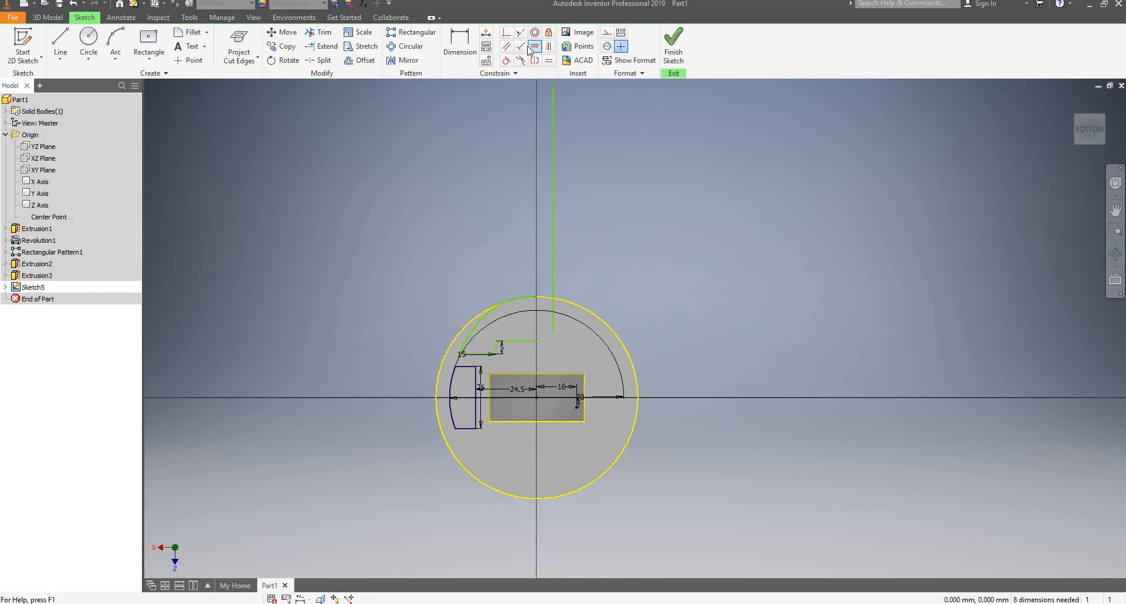
left_click(505, 33)
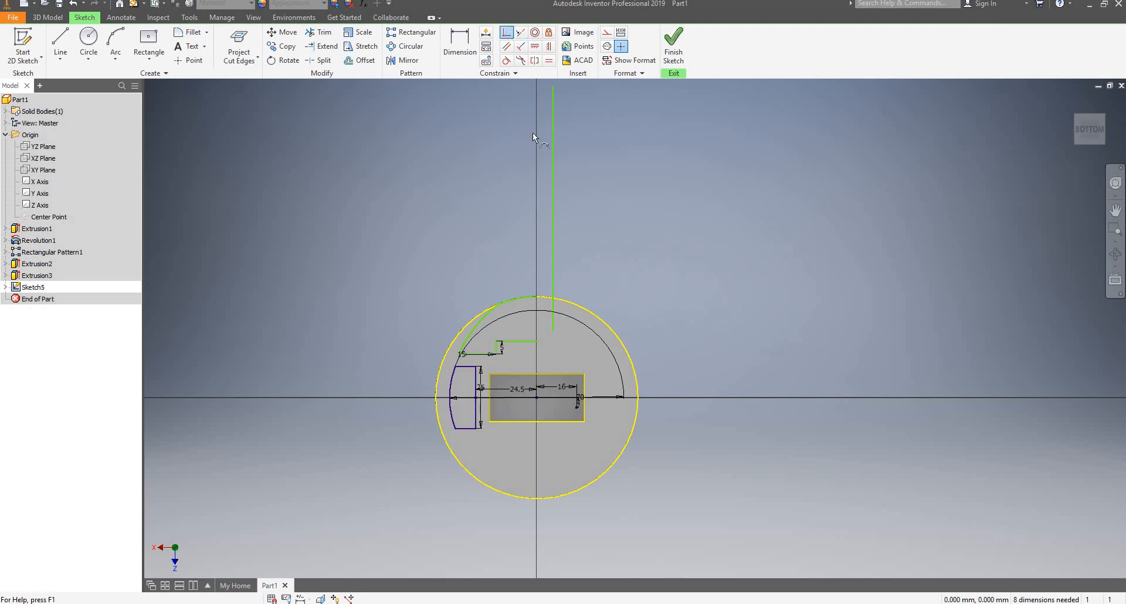
left_click(553, 207)
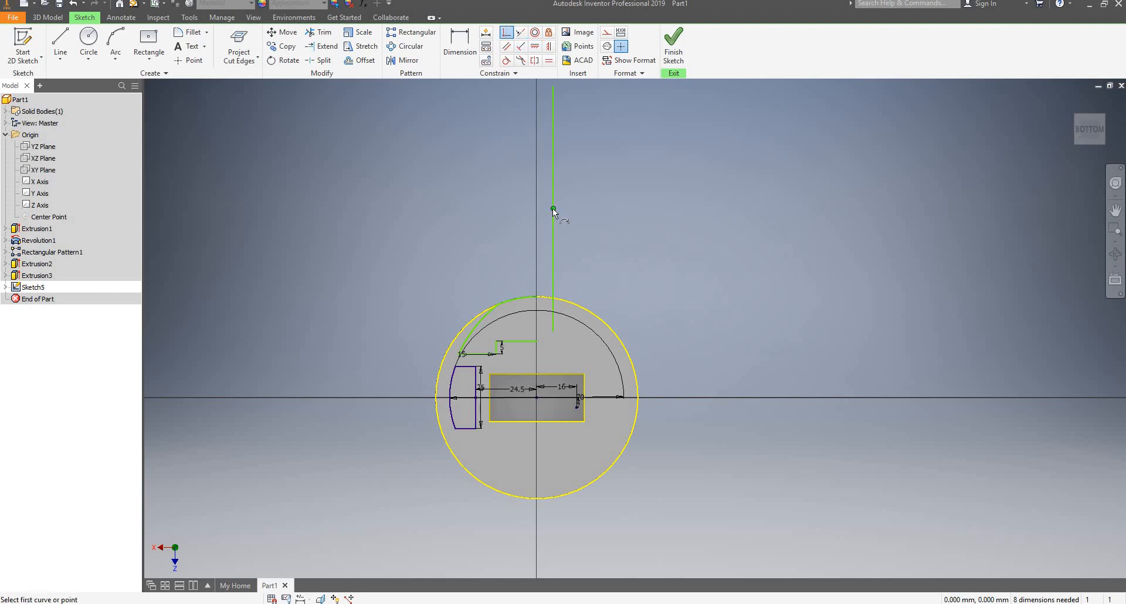
left_click(536, 396)
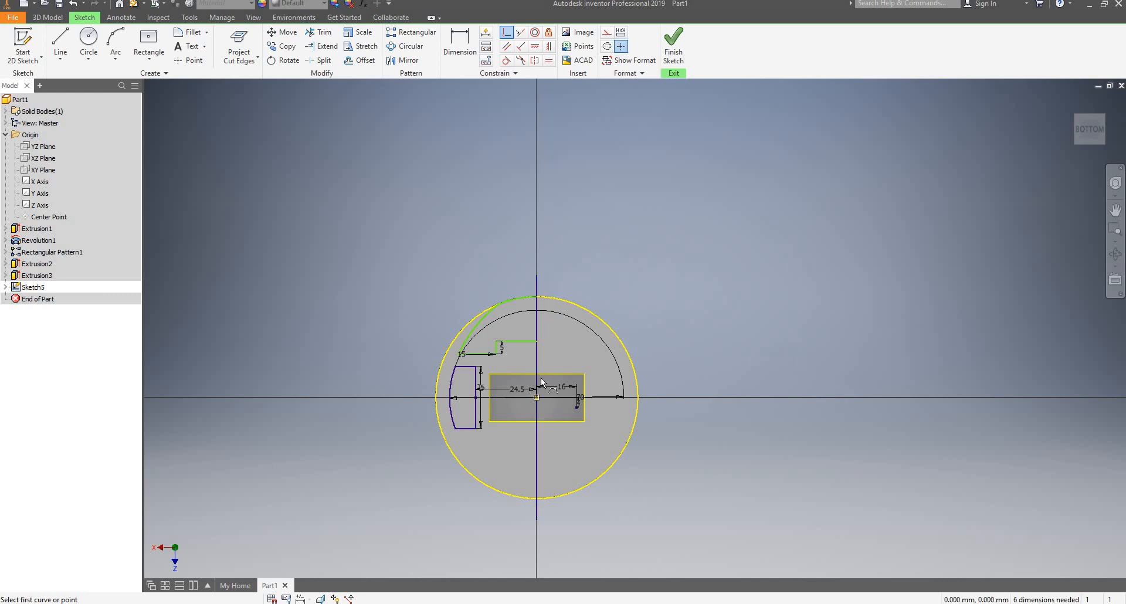
Convert the vertical sketch line through the circle's centre into construction geometry.
right_click(536, 283)
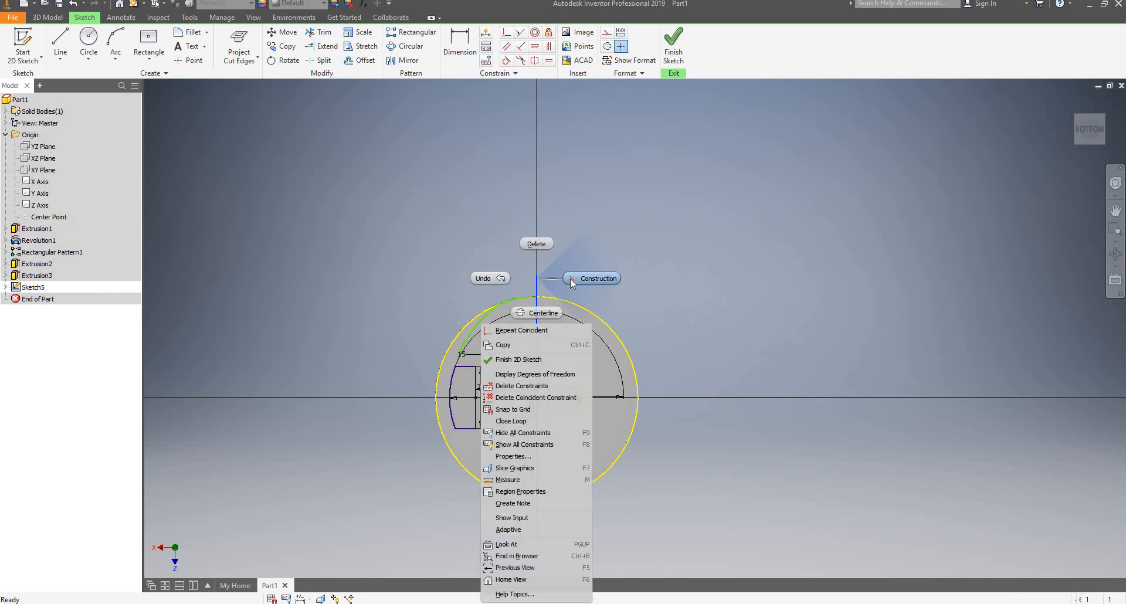
left_click(585, 284)
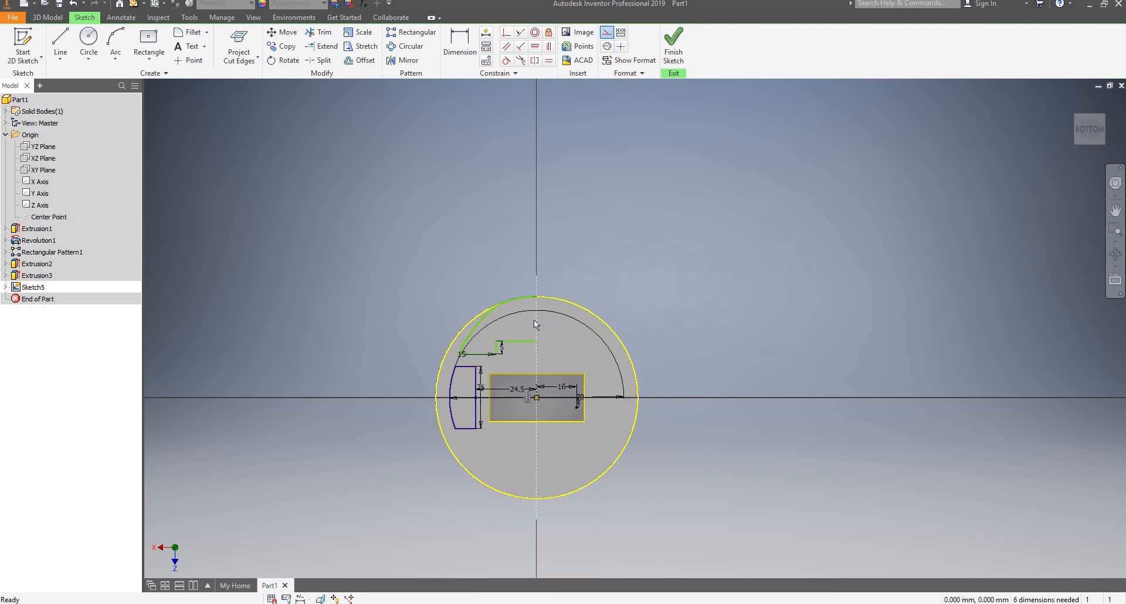
scroll(531, 311, "up", 5)
scroll(552, 266, "down", 6)
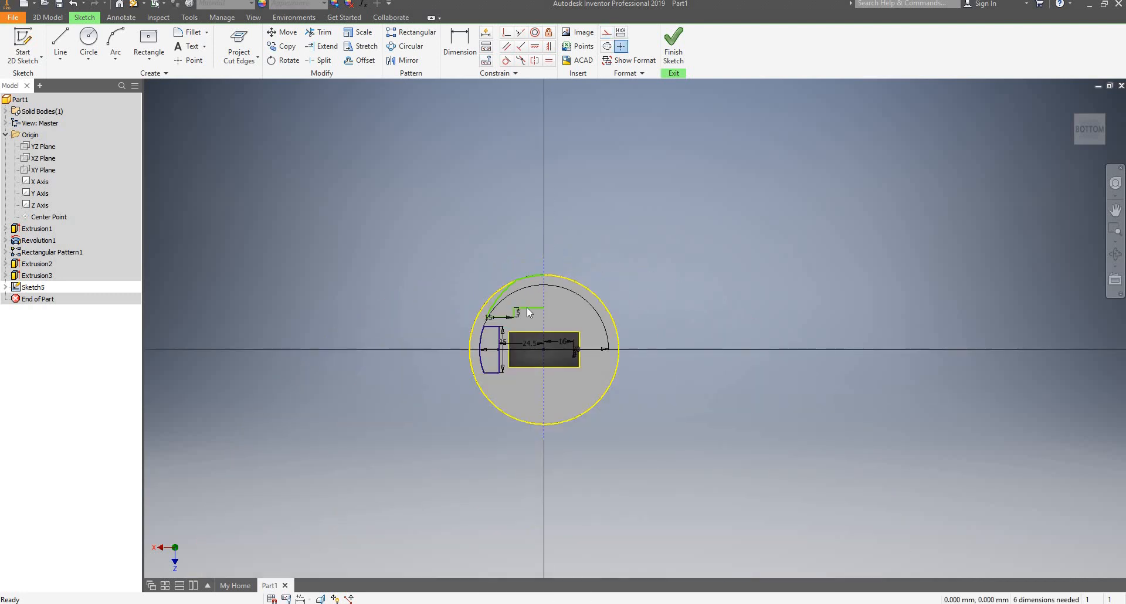
scroll(388, 305, "up", 5)
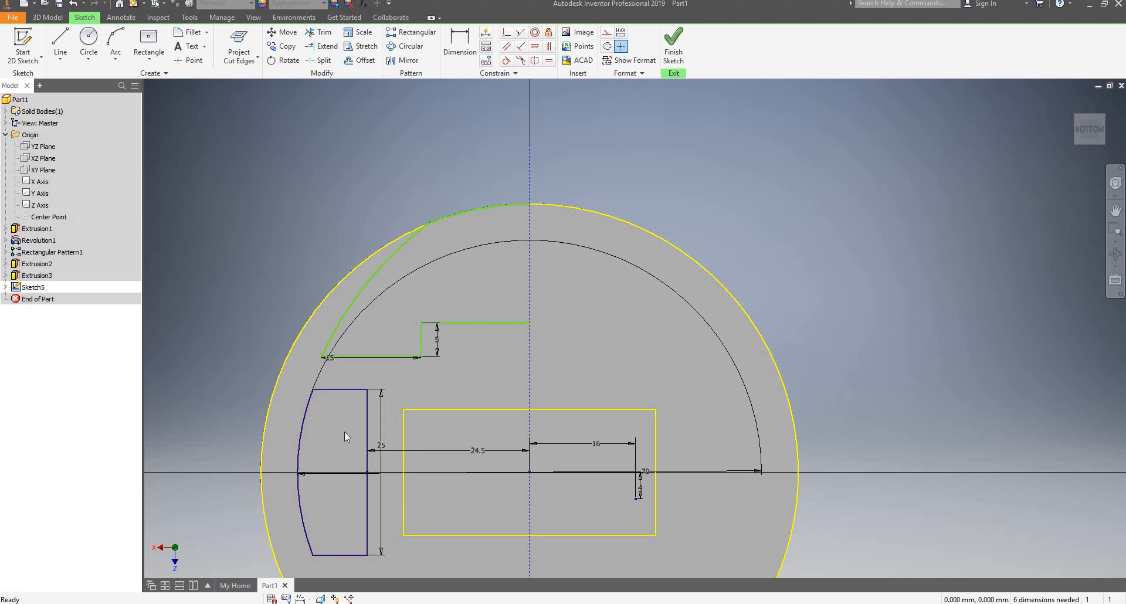
scroll(360, 354, "down", 3)
scroll(339, 355, "up", 4)
scroll(325, 368, "down", 3)
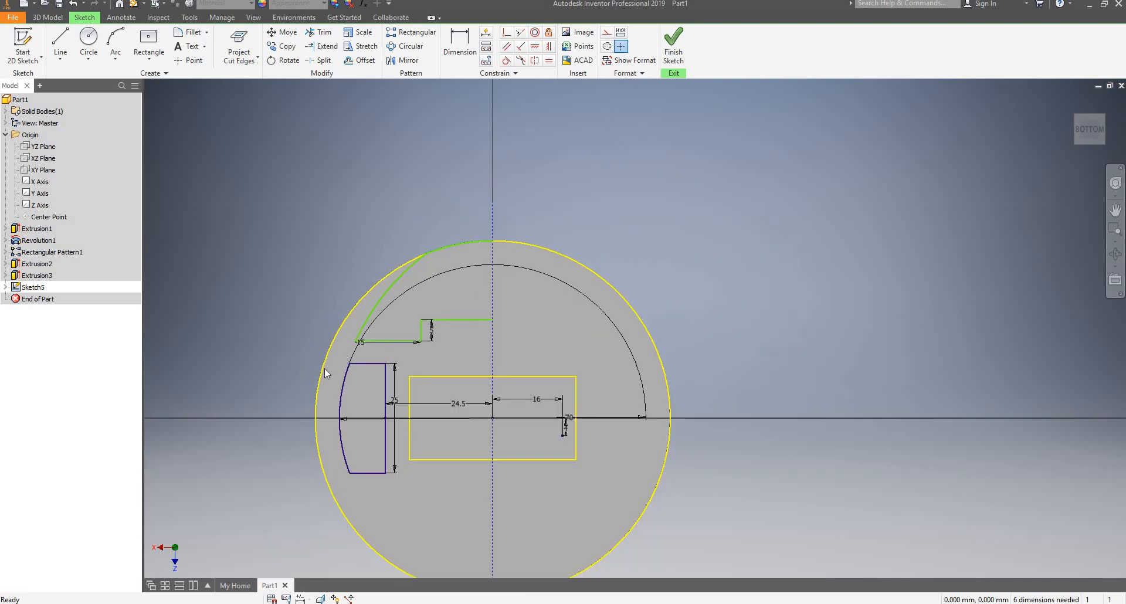
left_click_drag(333, 356, 378, 439)
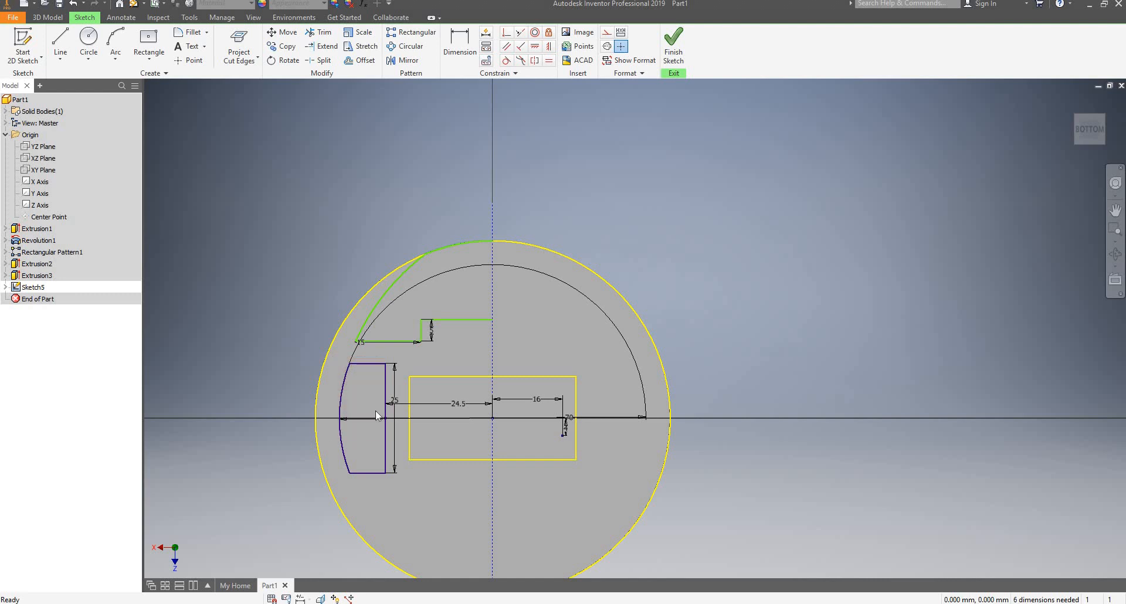
left_click(398, 63)
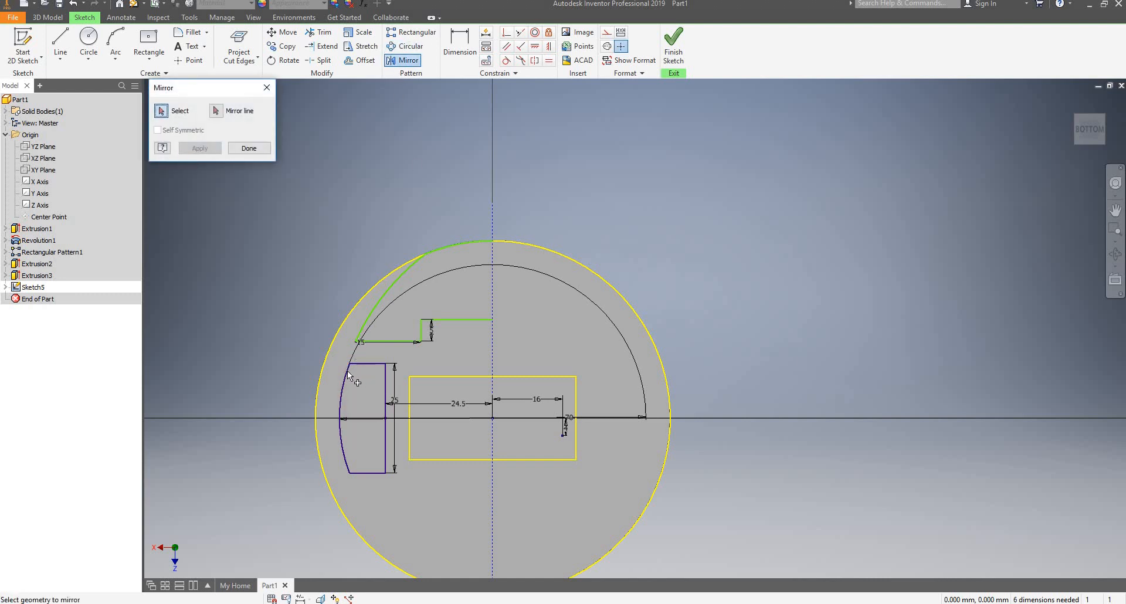
left_click(346, 371)
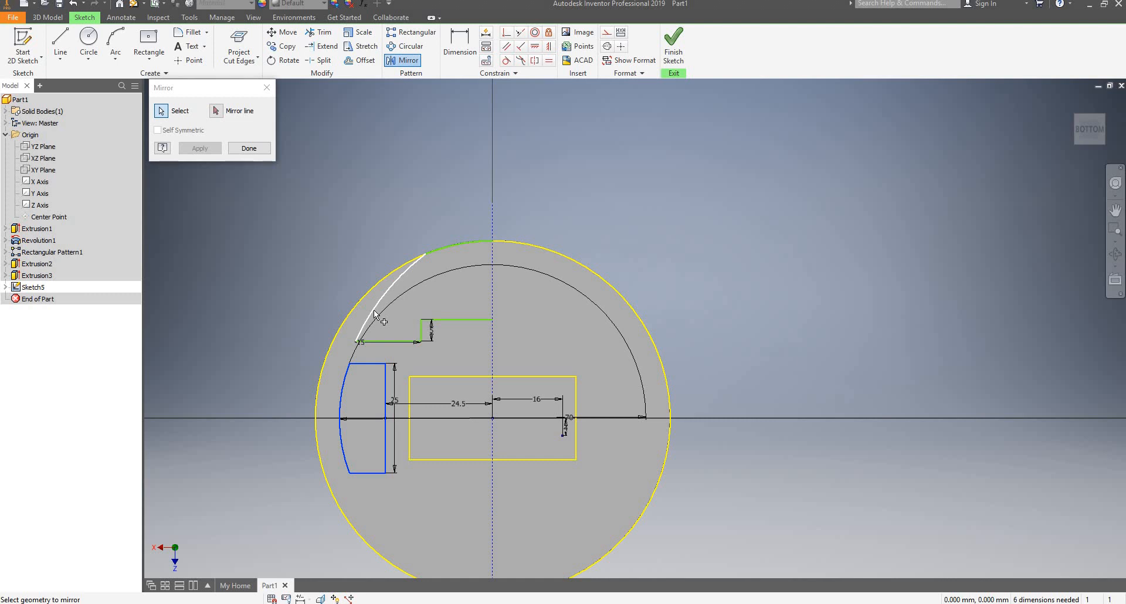
key("Escape")
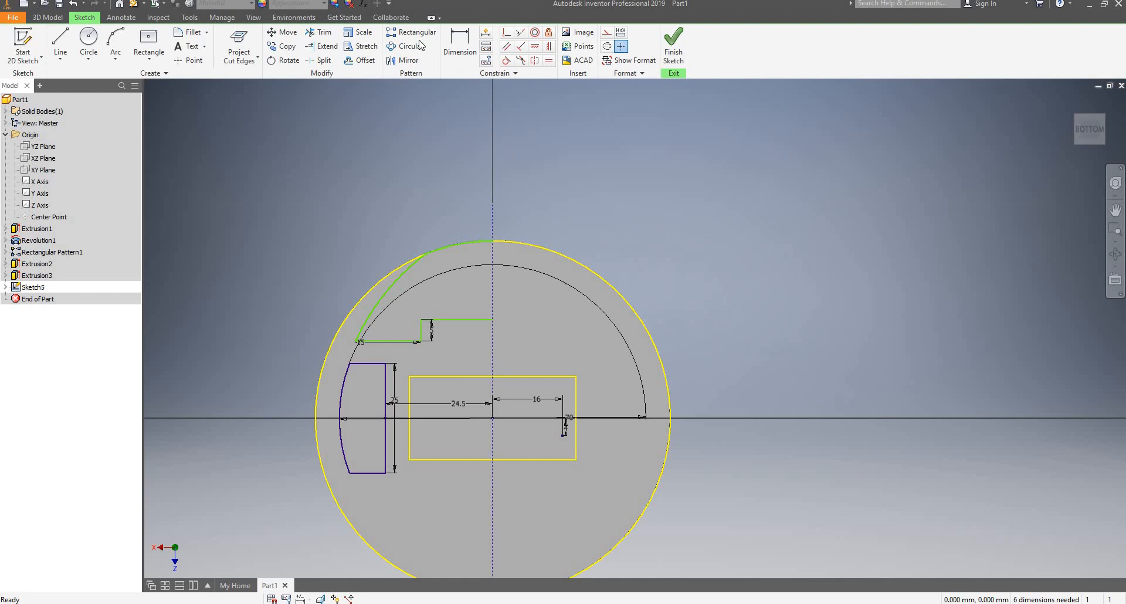
Sketch a horizontal line about 150 mm long above the circle.
left_click(60, 44)
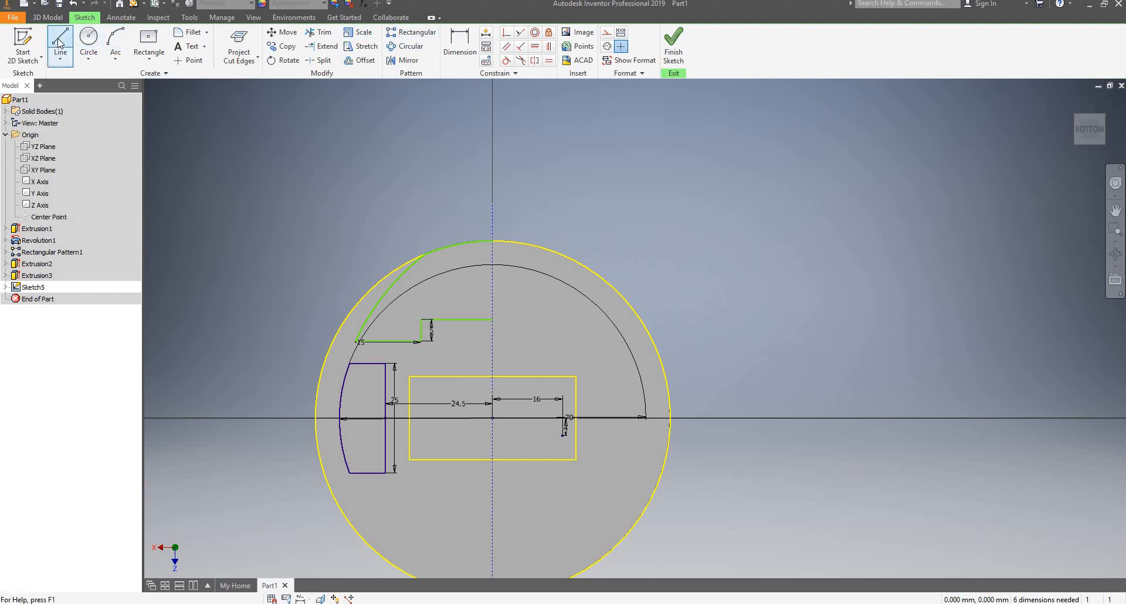
left_click(331, 158)
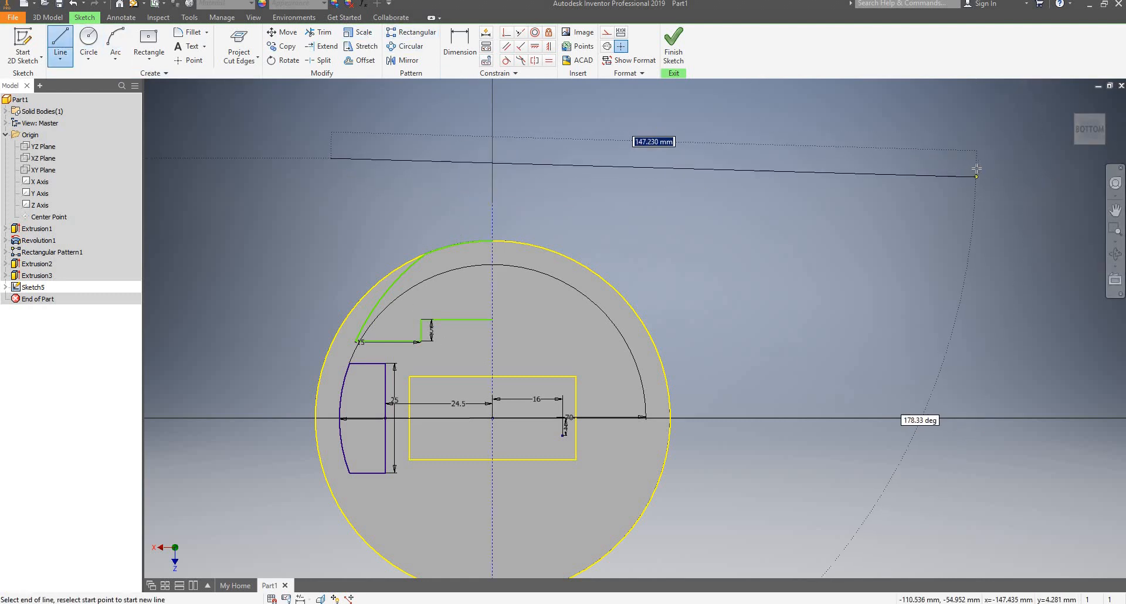
left_click(987, 156)
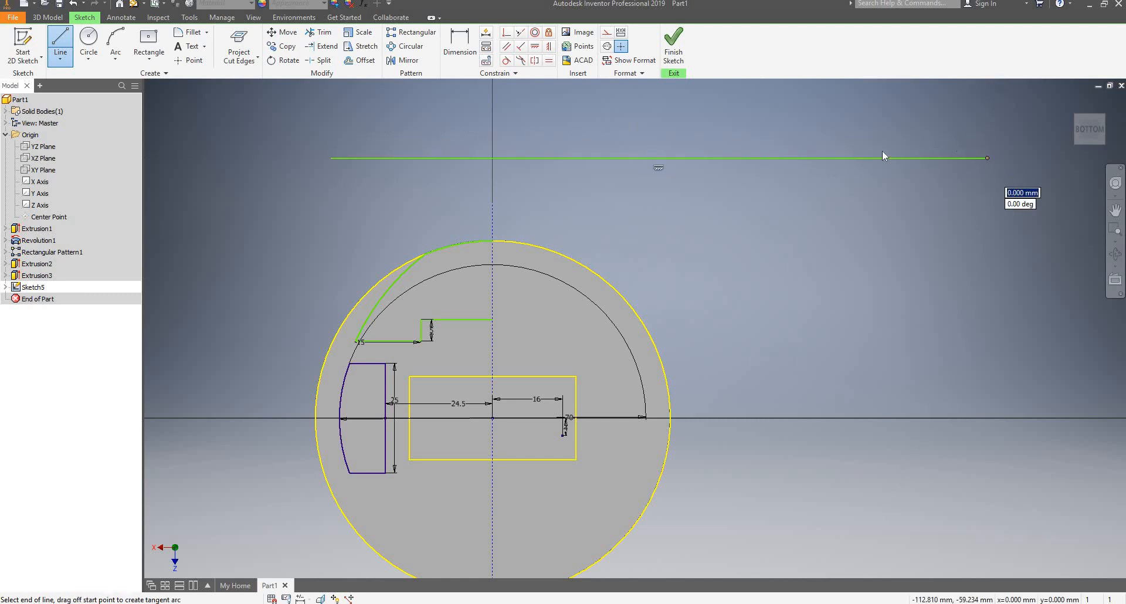
key("Escape")
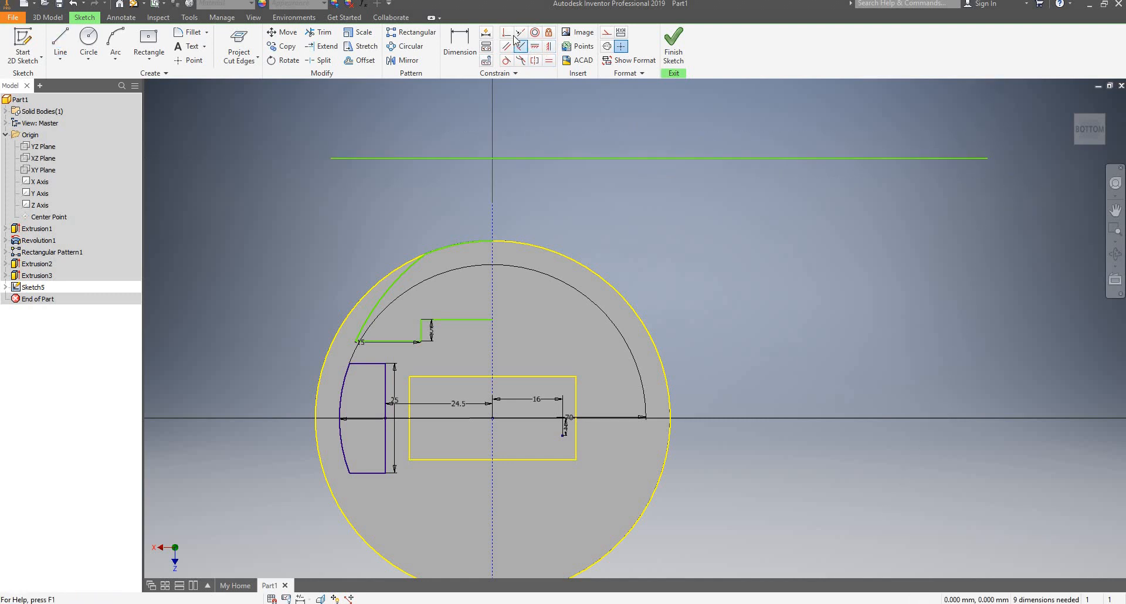
Make the horizontal line's midpoint coincident with the circle's centre and convert the line into construction geometry.
left_click(506, 33)
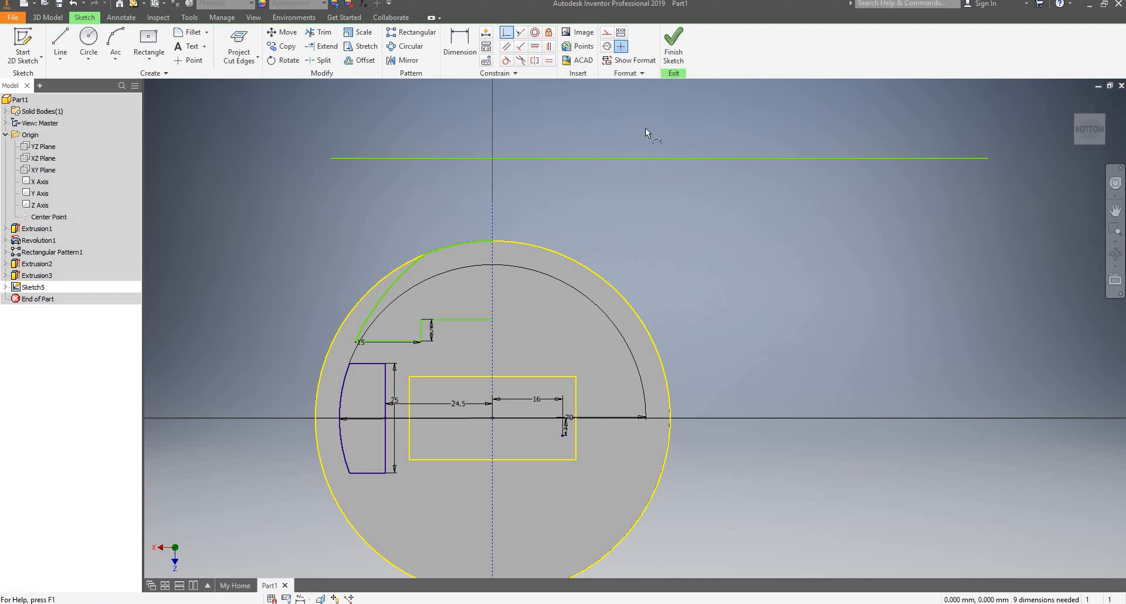
left_click(657, 158)
left_click(498, 417)
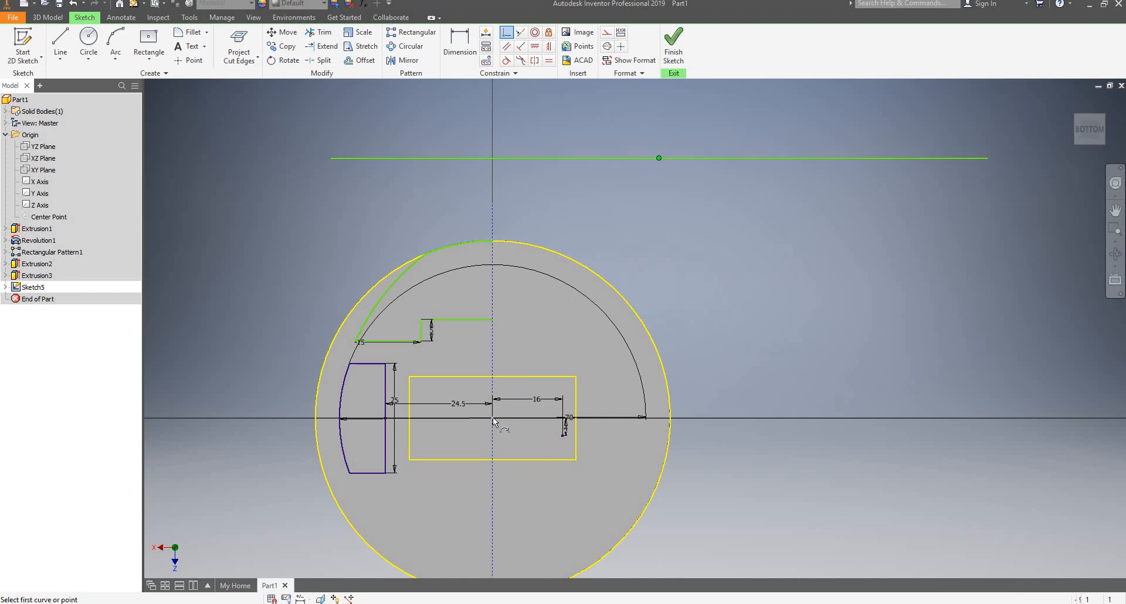
key("Escape")
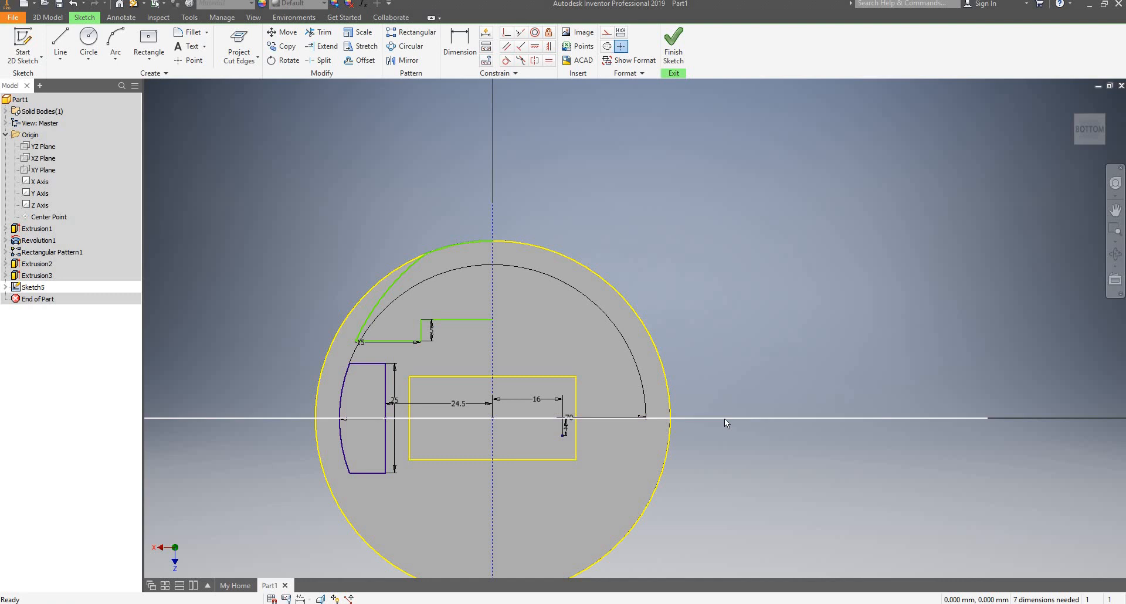
right_click(724, 418)
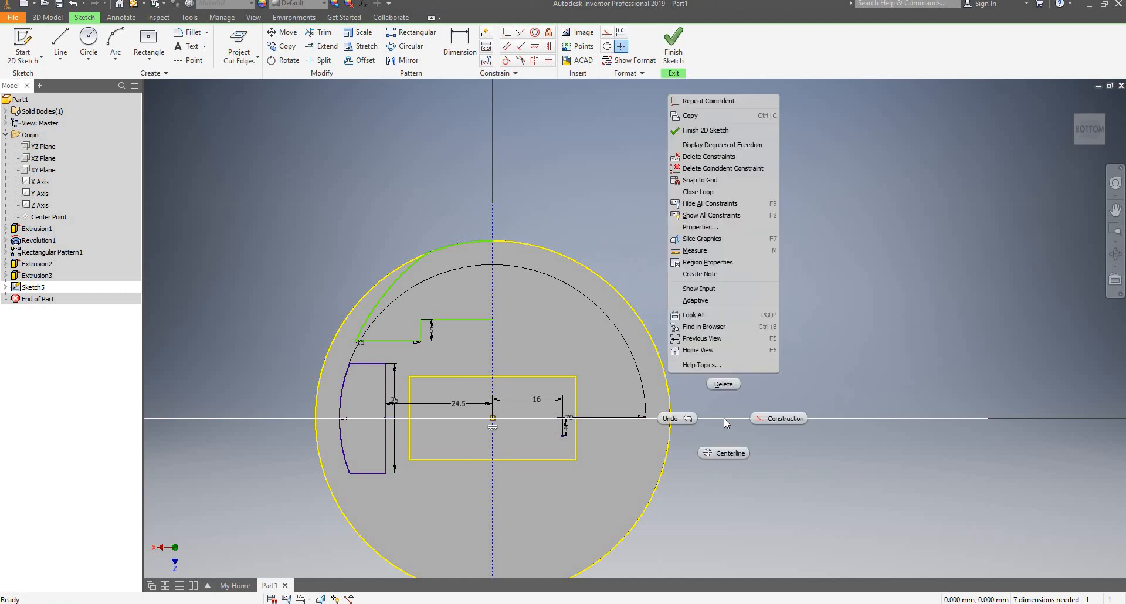
left_click(768, 416)
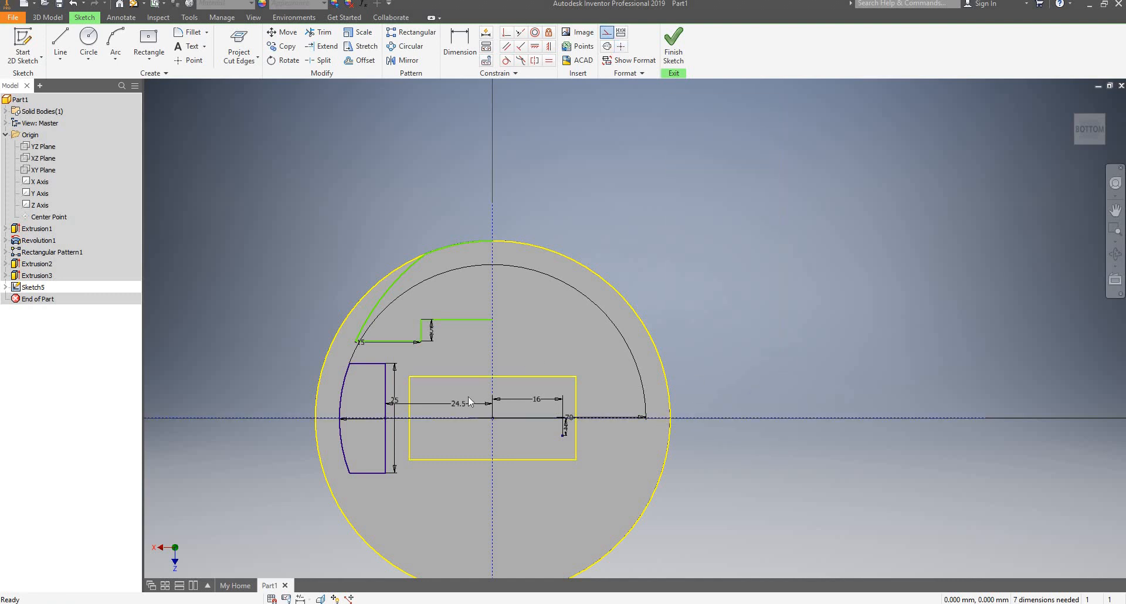
left_click_drag(282, 419, 282, 382)
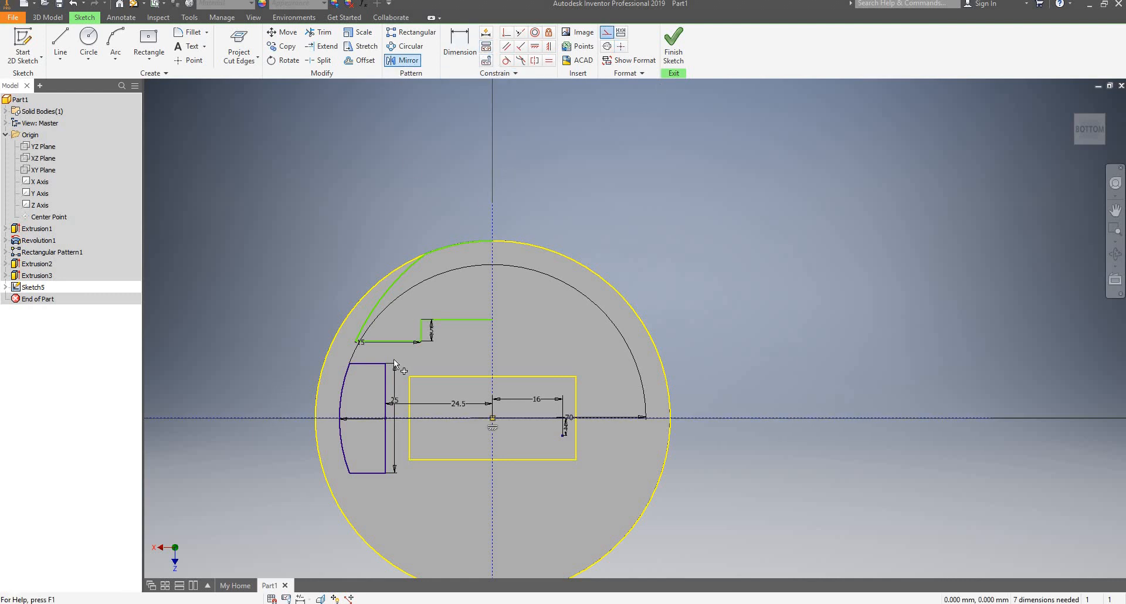
Mirror the stepped profile and its two arcs in the circle's upper-left quarter about the horizontal construction line.
left_click(406, 270)
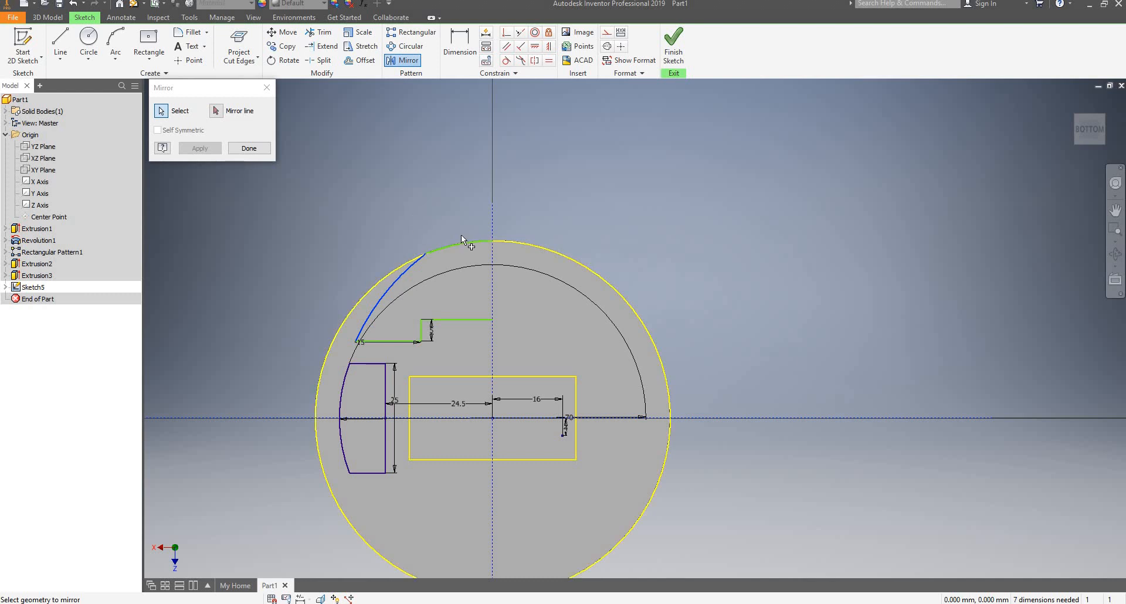
scroll(431, 224, "up", 3)
scroll(411, 227, "down", 4)
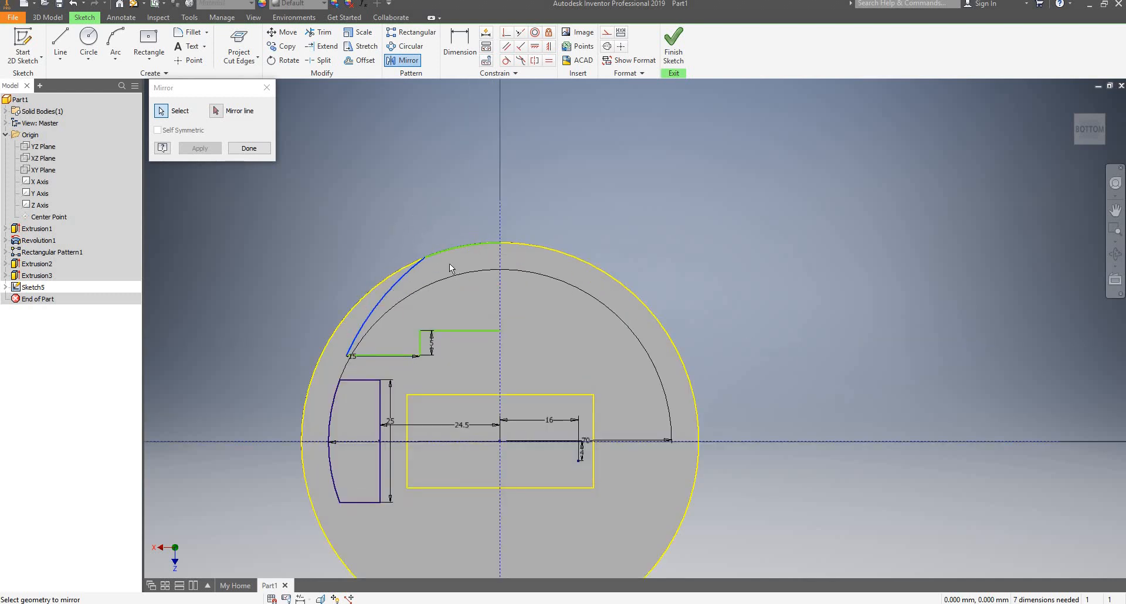
left_click_drag(387, 217, 514, 271)
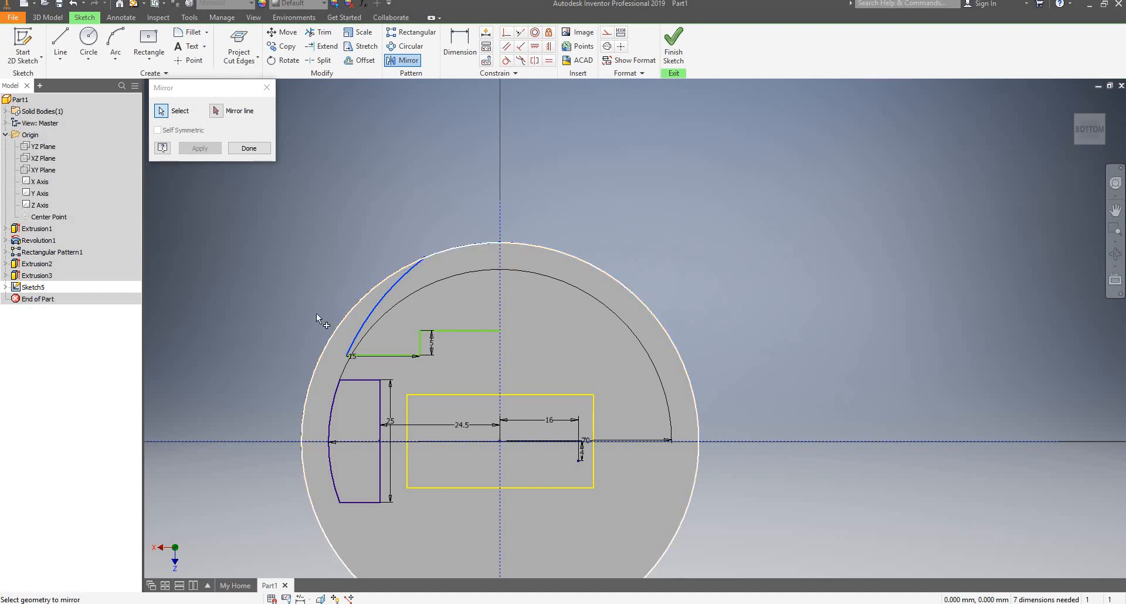
left_click_drag(322, 291, 517, 366)
scroll(432, 328, "up", 2)
scroll(470, 311, "down", 3)
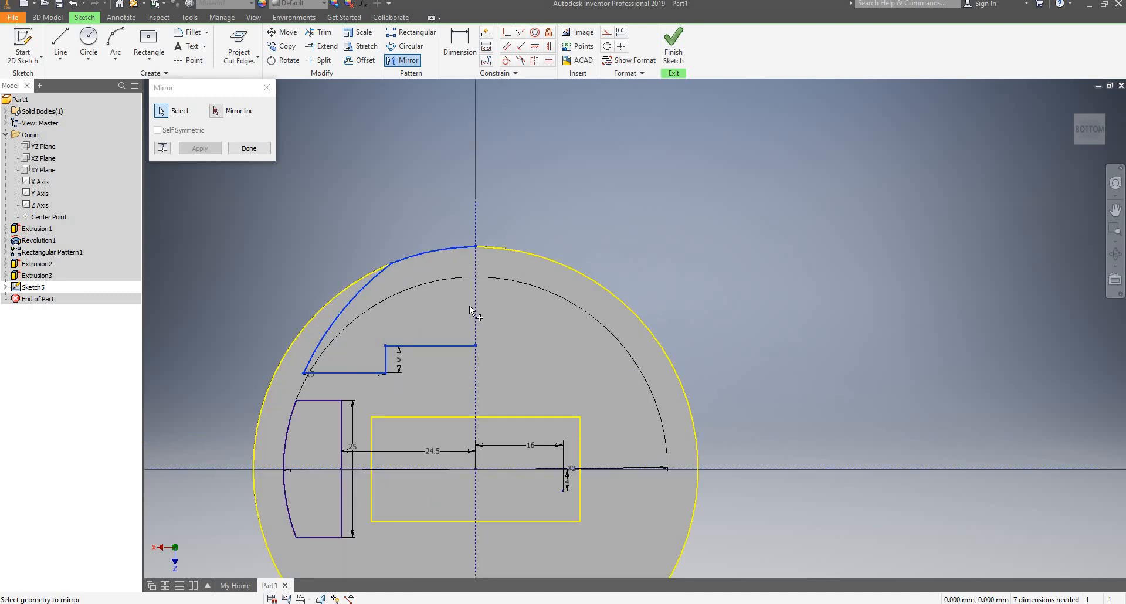
scroll(471, 311, "up", 2)
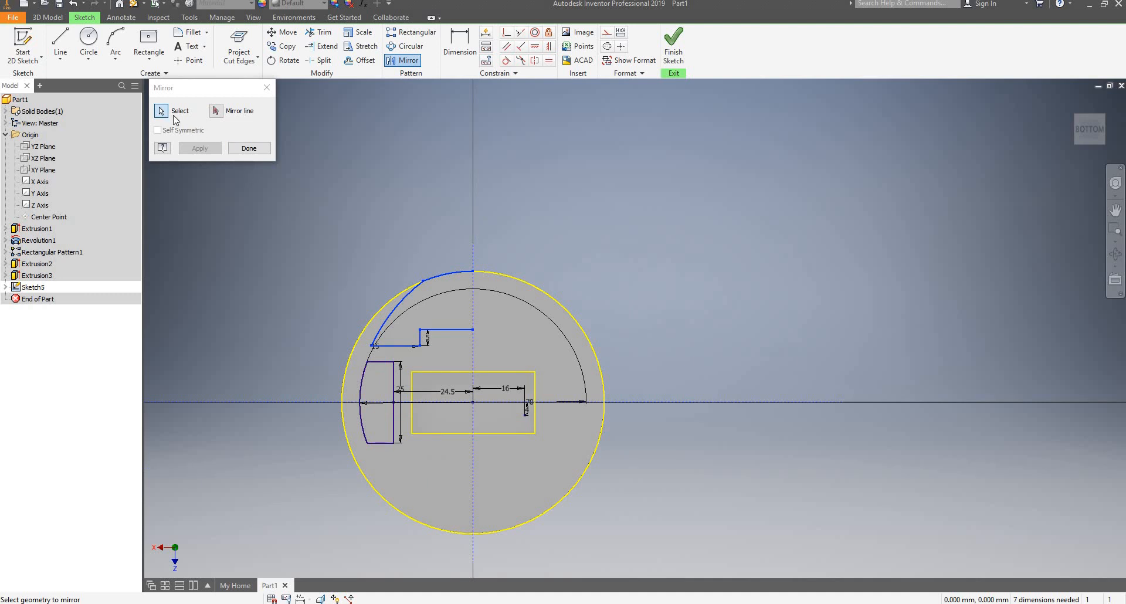
left_click(216, 113)
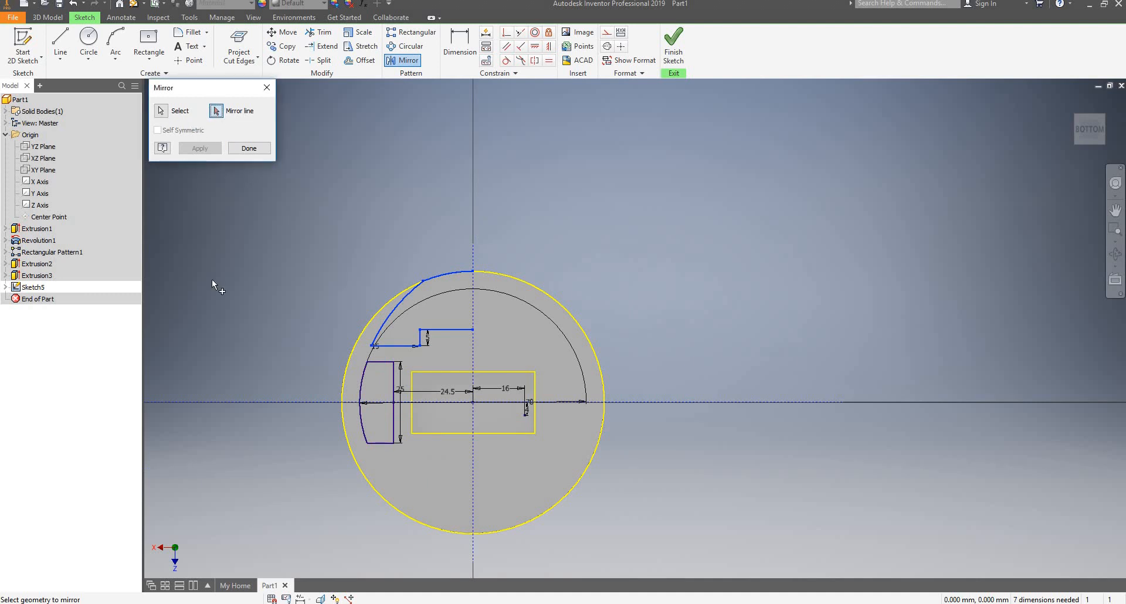
left_click(269, 403)
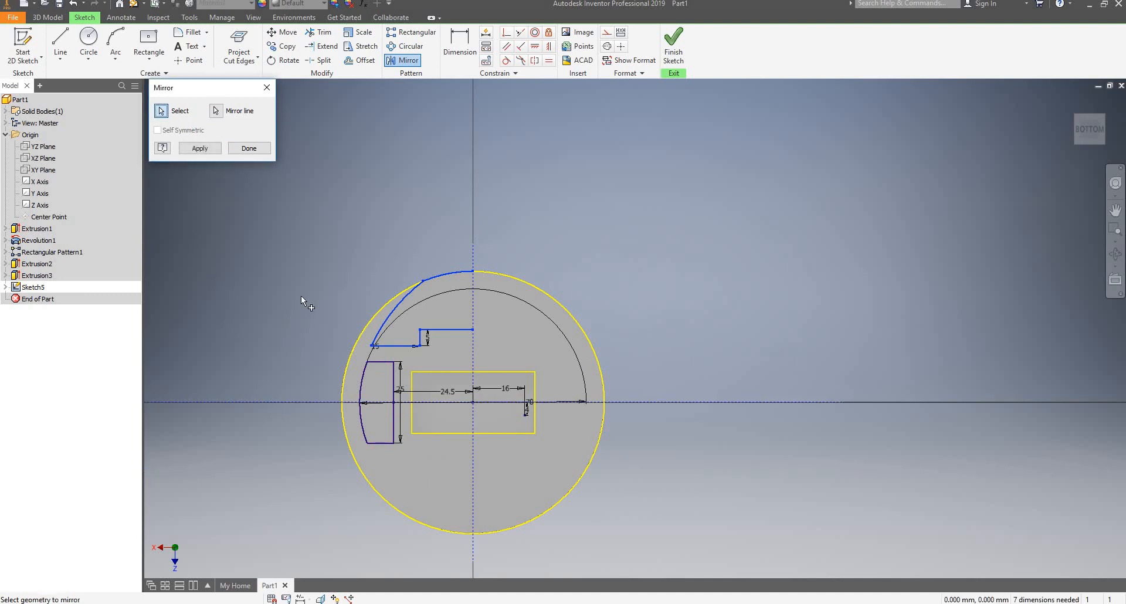
left_click(207, 147)
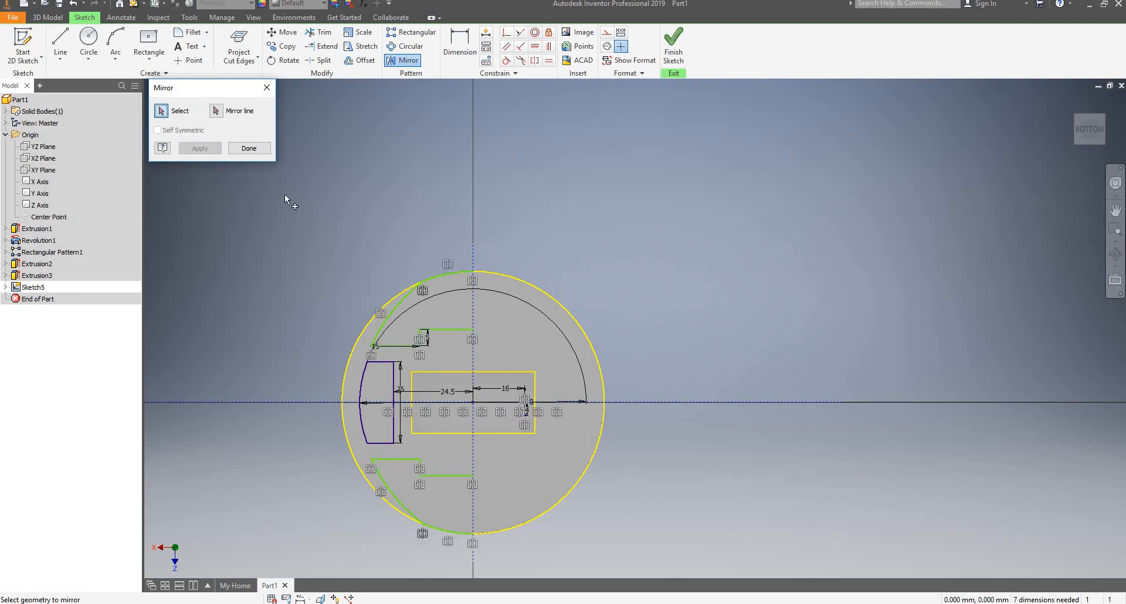
left_click(249, 148)
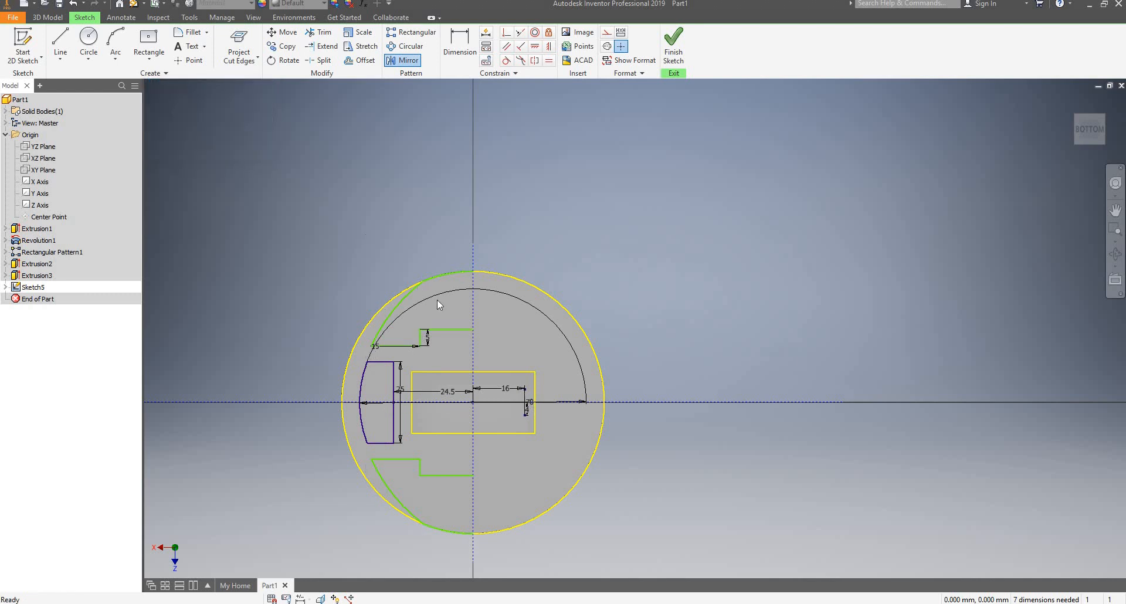
Try to mirror the profiles in the circle's left half about the vertical construction line.
scroll(463, 322, "up", 3)
scroll(481, 360, "down", 3)
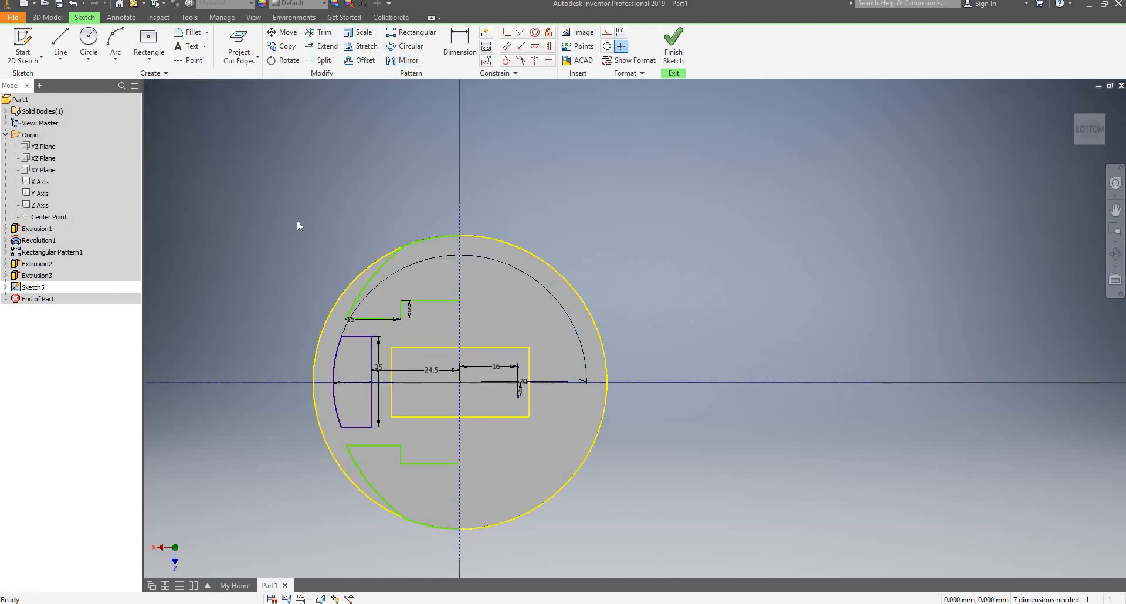
left_click_drag(294, 209, 477, 544)
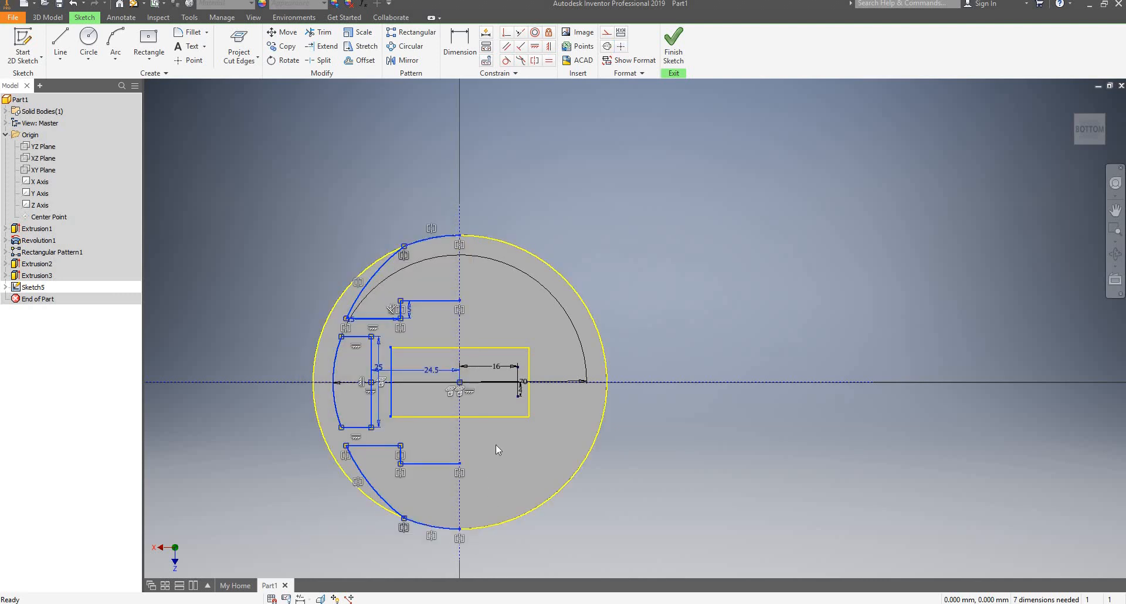
left_click(403, 60)
left_click(216, 115)
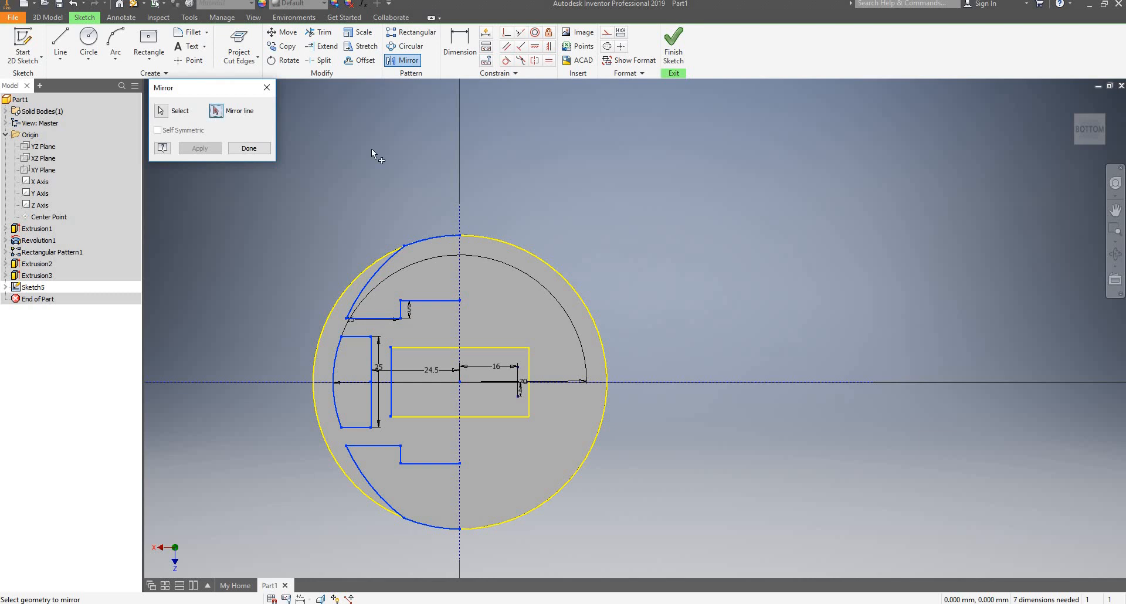
left_click(458, 215)
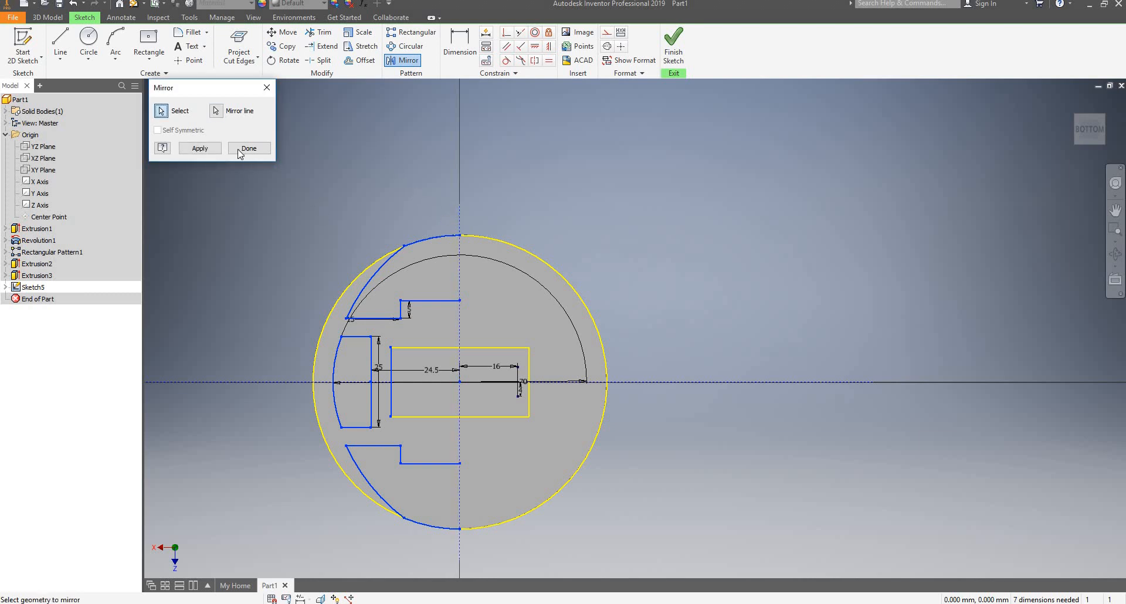
left_click(221, 110)
left_click(161, 110)
left_click_drag(503, 195, 427, 221)
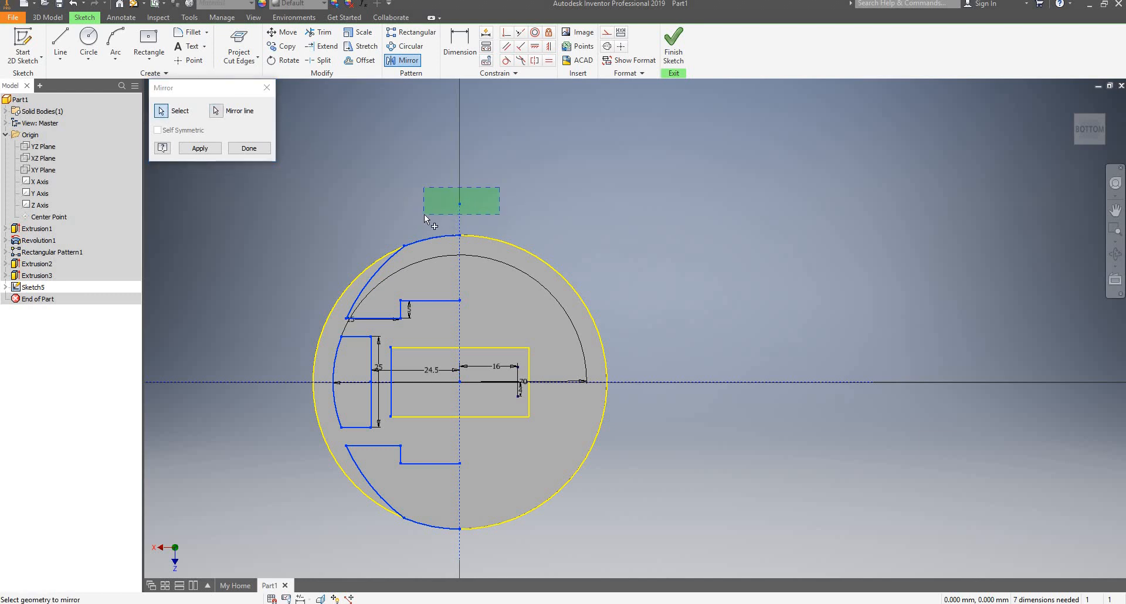
left_click_drag(449, 222, 449, 222)
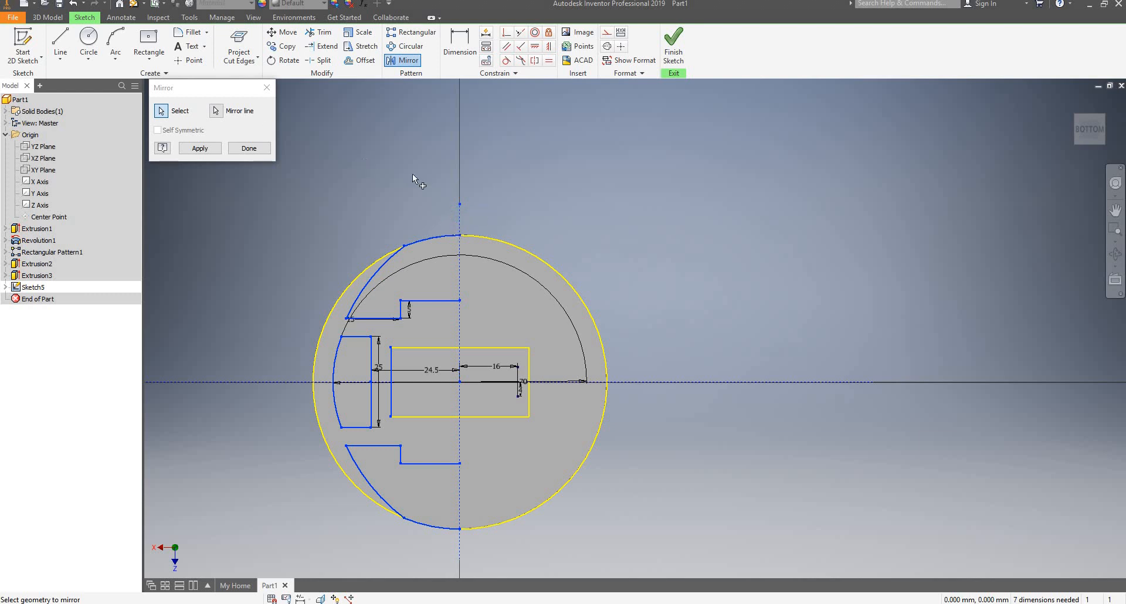
left_click(262, 149)
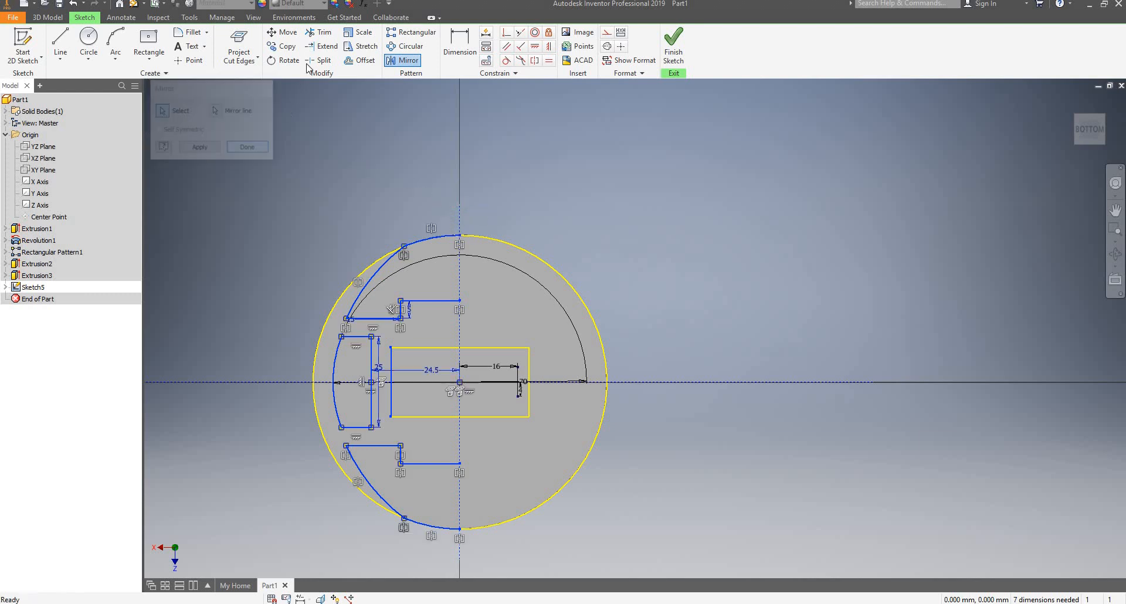
Mirror the left-half profiles of the circle about the vertical construction line and finish the Mirror command.
left_click(406, 61)
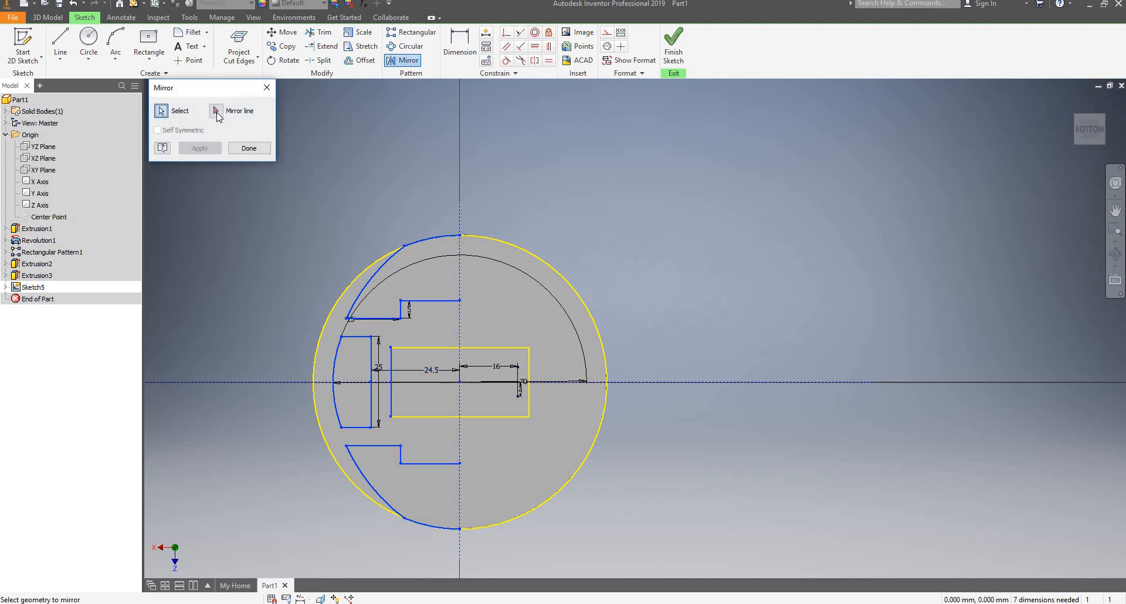
left_click(460, 258)
left_click(212, 154)
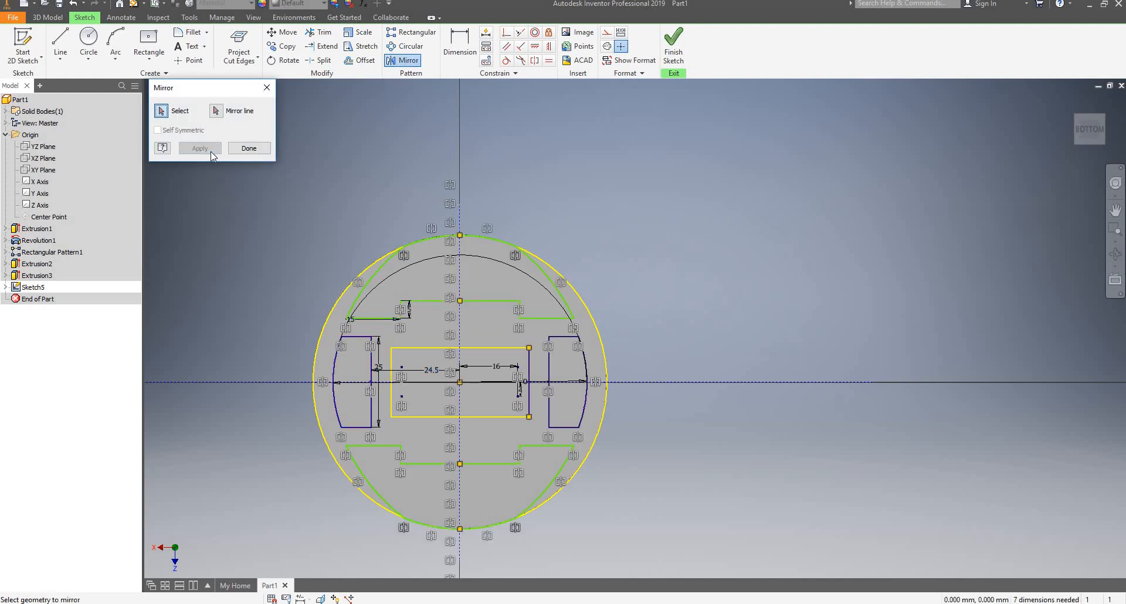
left_click(249, 149)
Examine the mirrored profiles and existing dimensions across the bottom-face sketch.
scroll(407, 346, "down", 2)
scroll(416, 403, "up", 3)
scroll(388, 397, "up", 2)
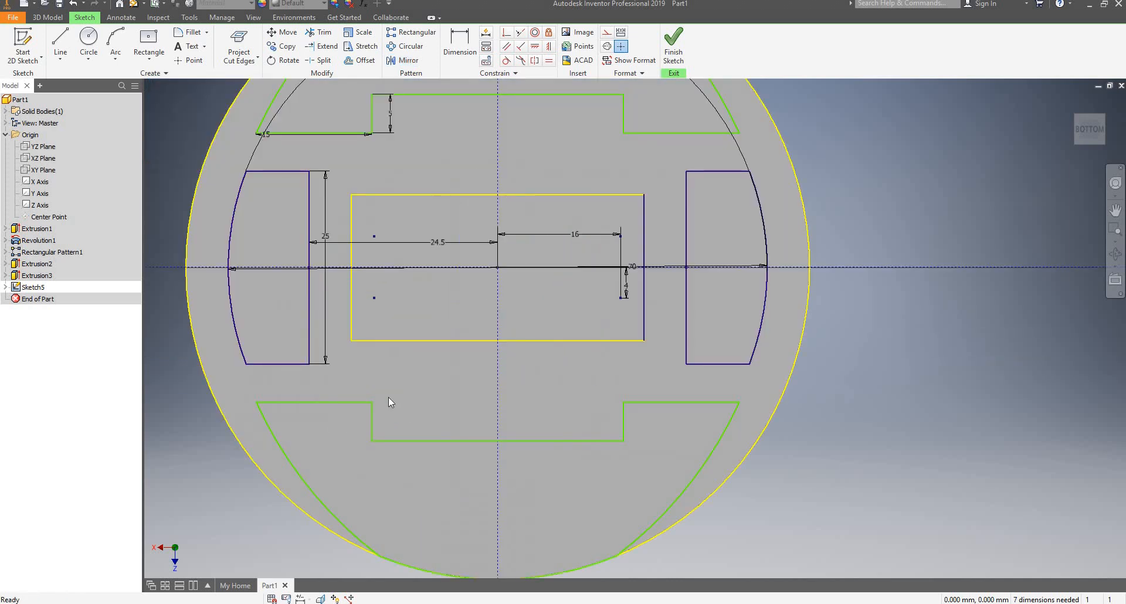
scroll(388, 395, "down", 3)
scroll(488, 304, "up", 3)
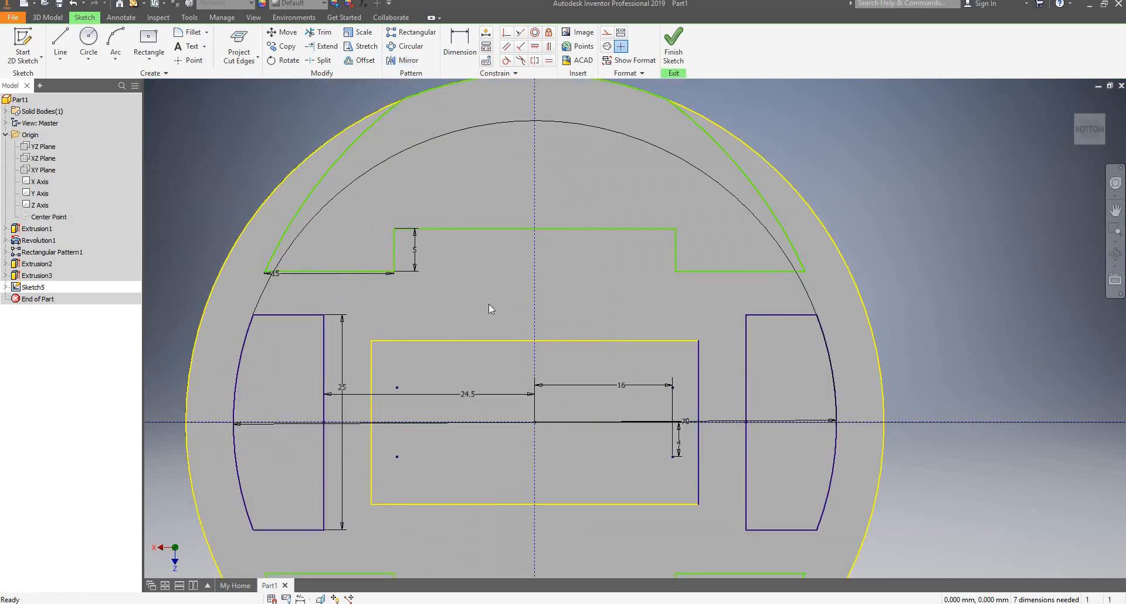
scroll(488, 309, "down", 3)
scroll(616, 346, "up", 3)
scroll(615, 350, "down", 3)
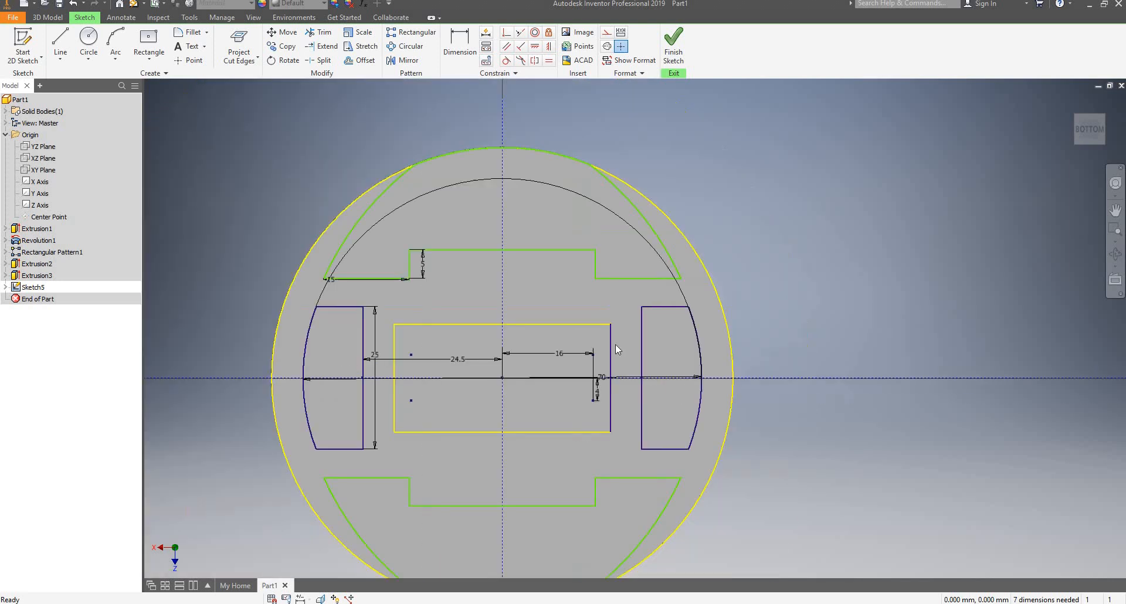
scroll(542, 253, "up", 3)
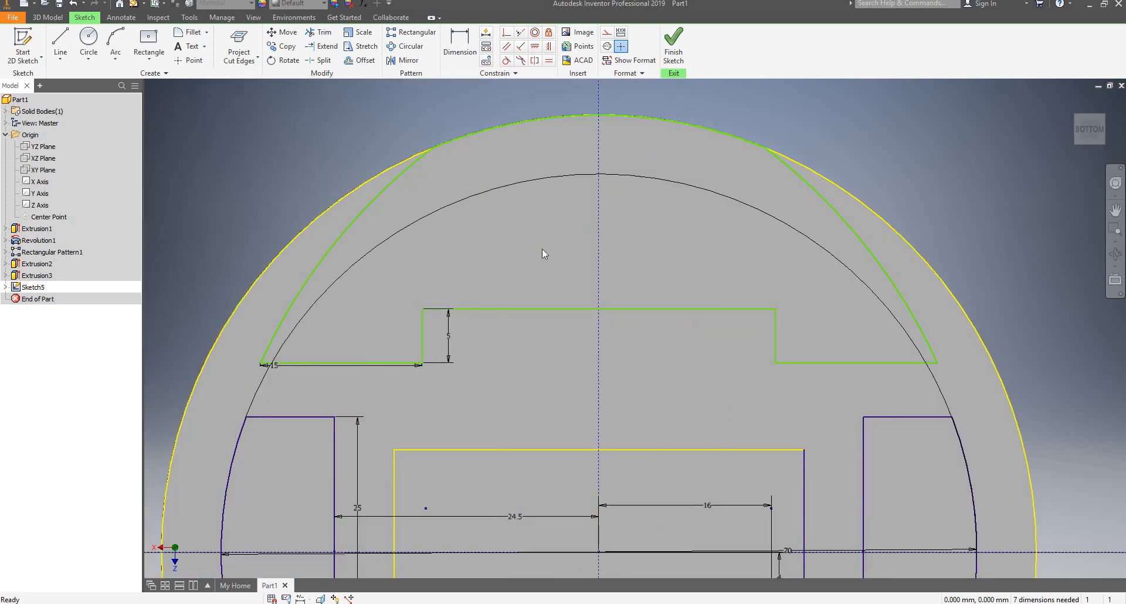
scroll(542, 254, "down", 2)
Dimension the radii of the upper-left side arc and the adjoining top arc, accepting the offered values.
left_click(458, 41)
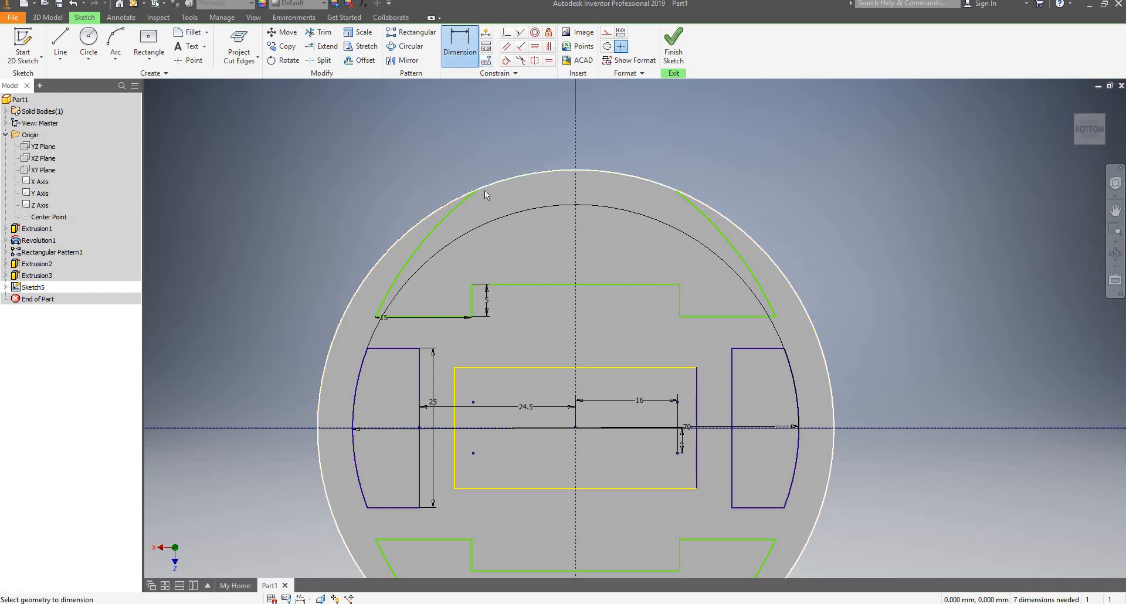
left_click(446, 220)
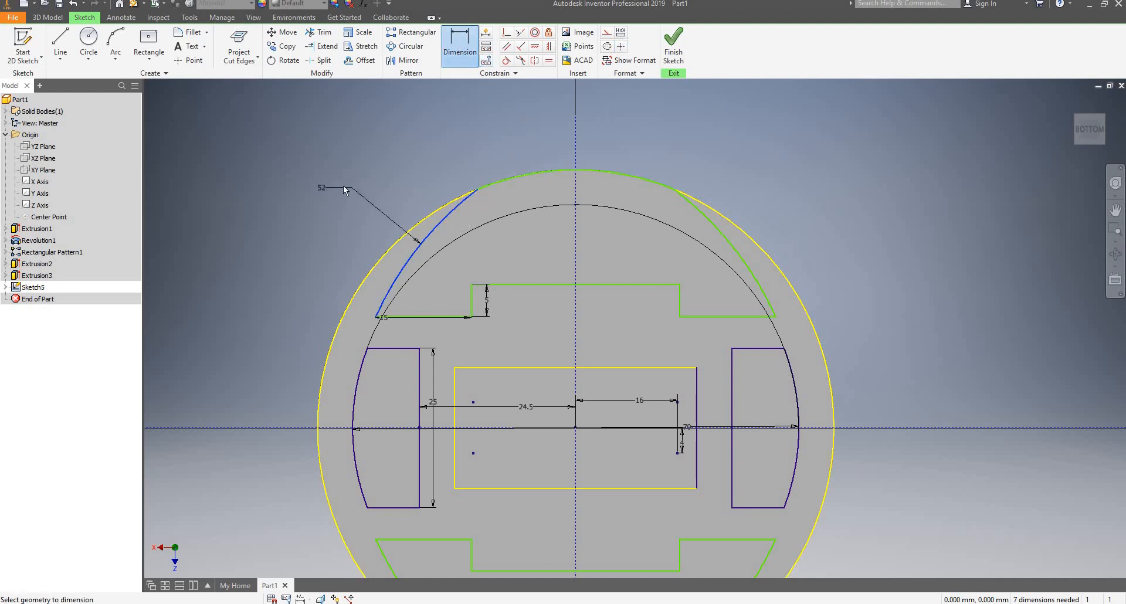
left_click(342, 186)
left_click(385, 231)
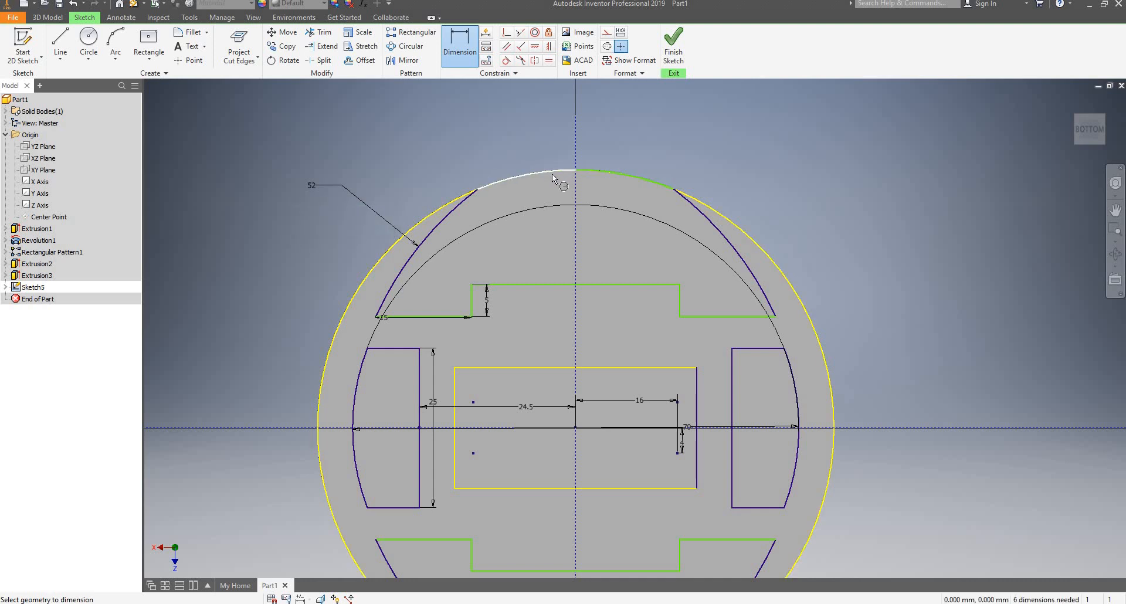
left_click(546, 158)
left_click(518, 117)
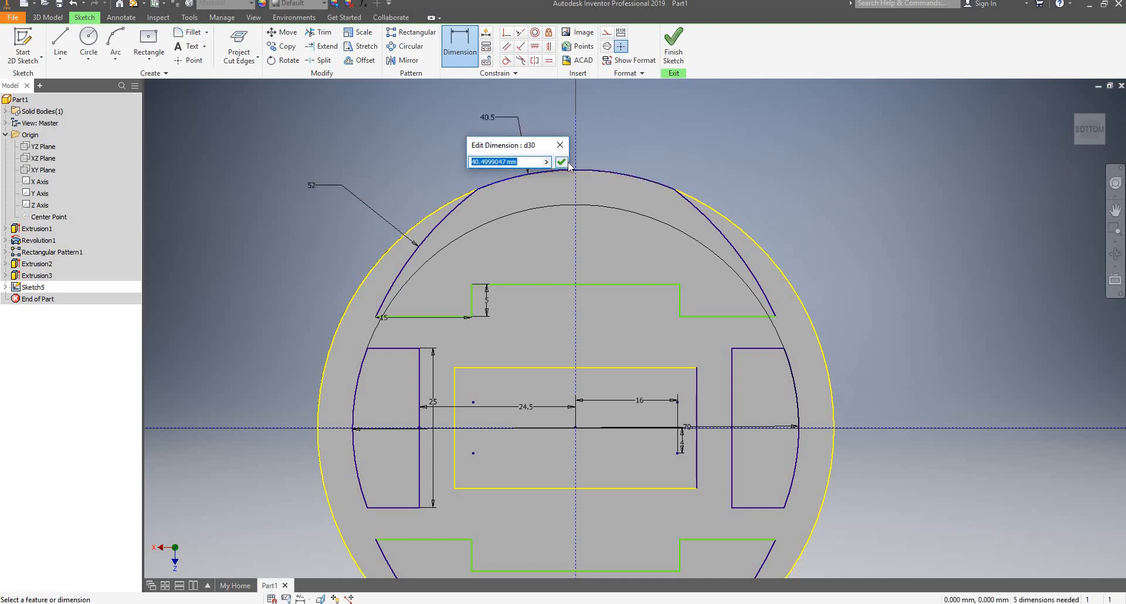
left_click(564, 164)
scroll(592, 262, "up", 3)
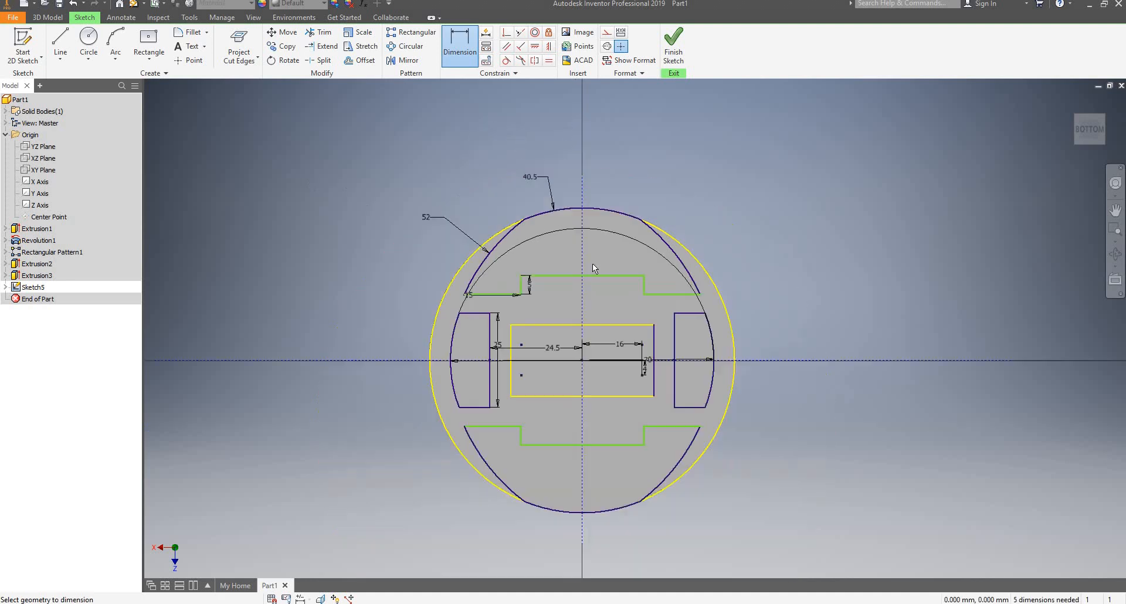
scroll(594, 265, "down", 4)
key("Escape")
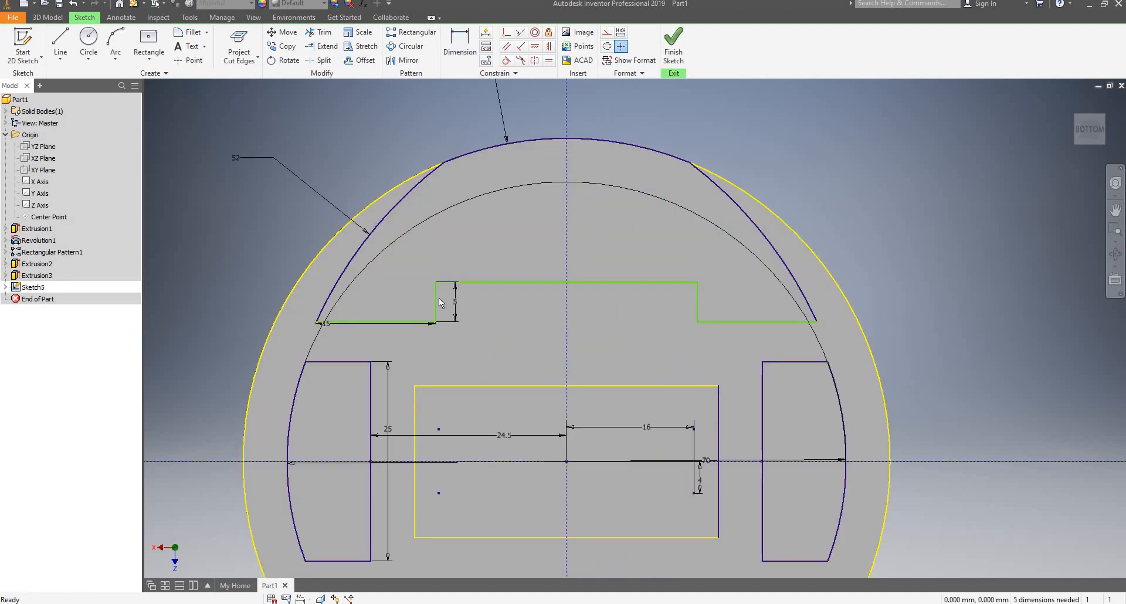
Dimension the vertical distance from the stepped profile's lower left line to the circle's centre and finish the sketch.
left_click_drag(438, 298, 461, 298)
key("Escape")
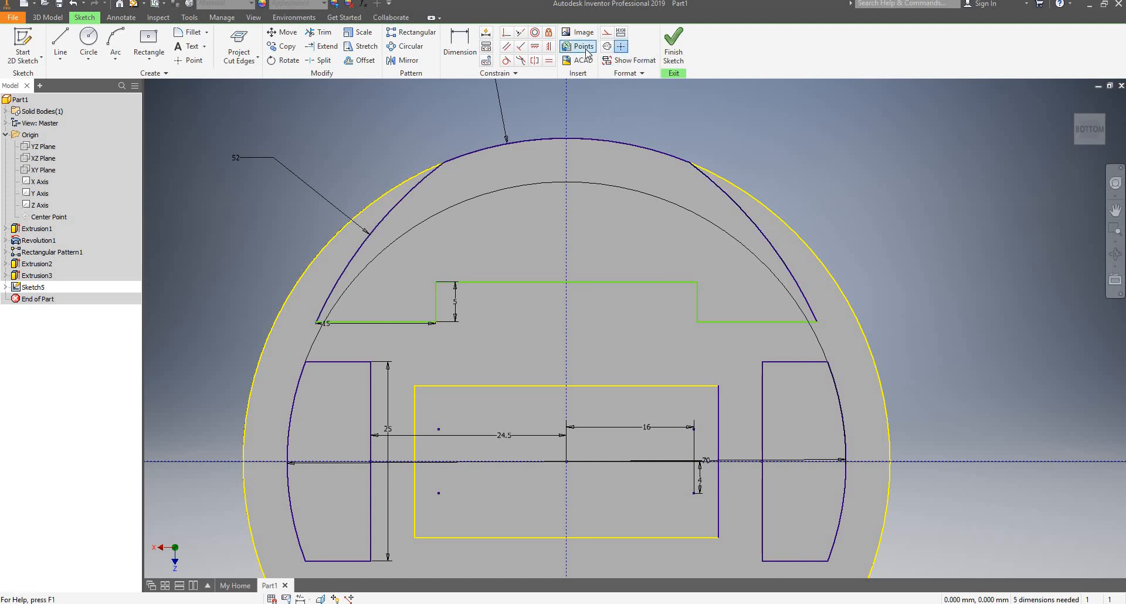
left_click(460, 44)
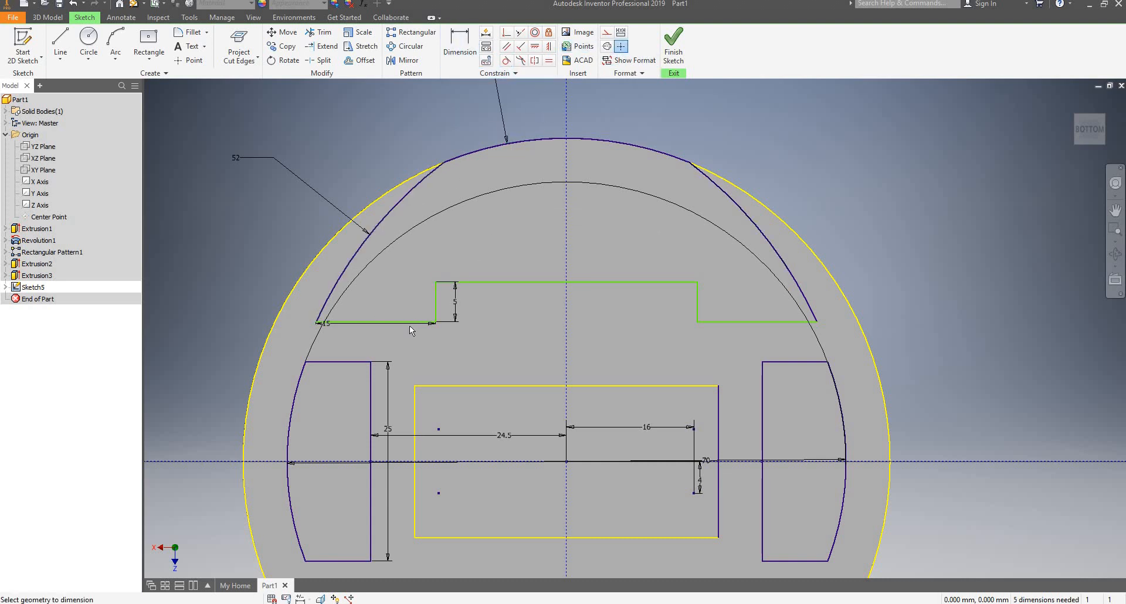
left_click(409, 320)
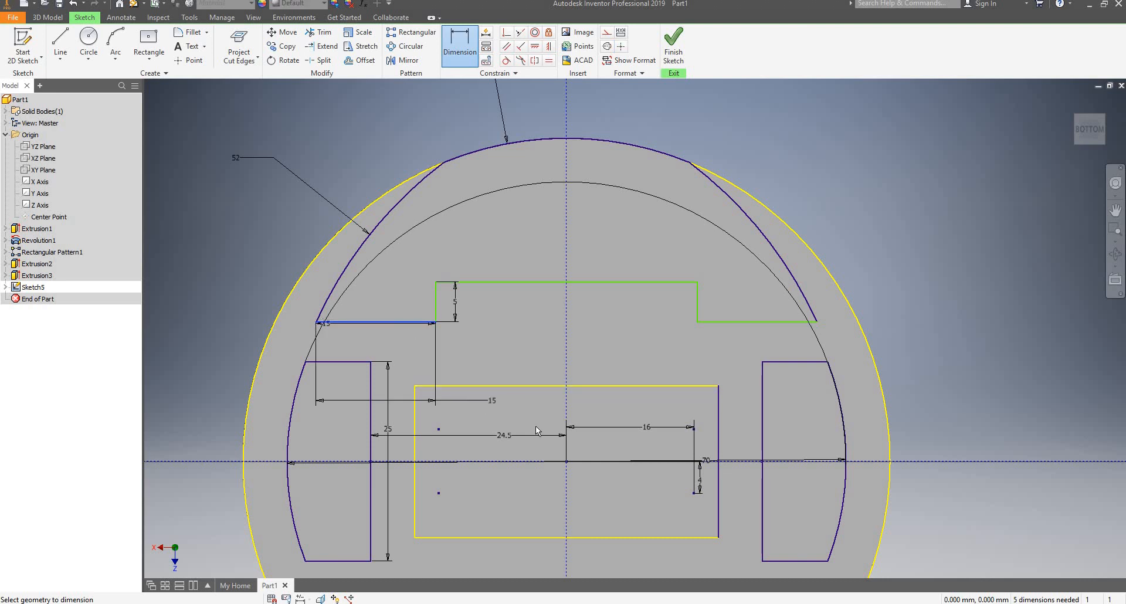
left_click(566, 463)
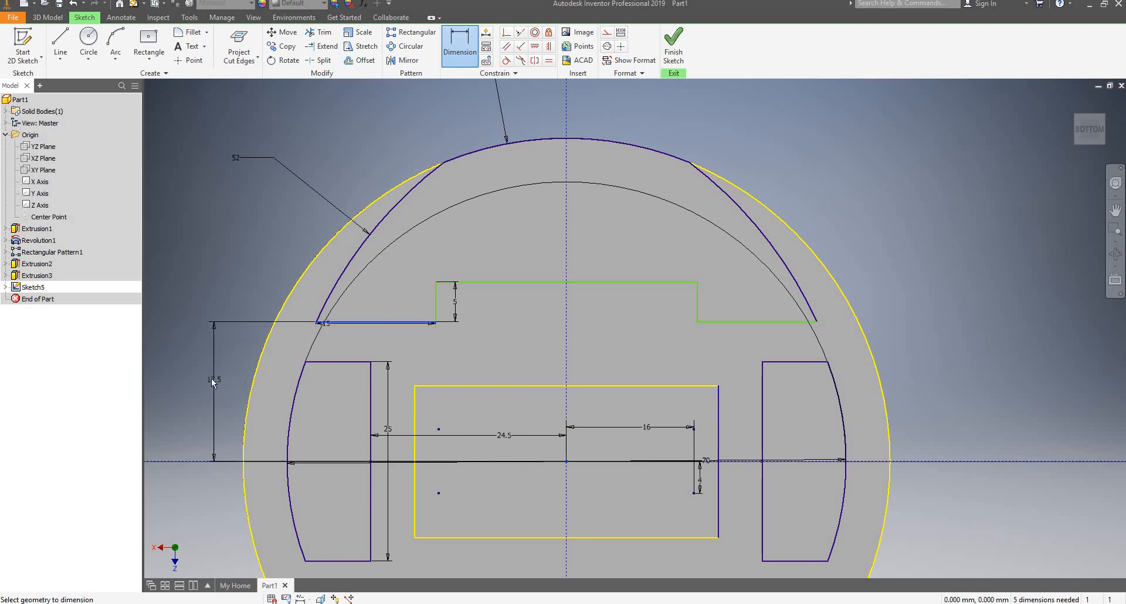
left_click(211, 378)
left_click(254, 423)
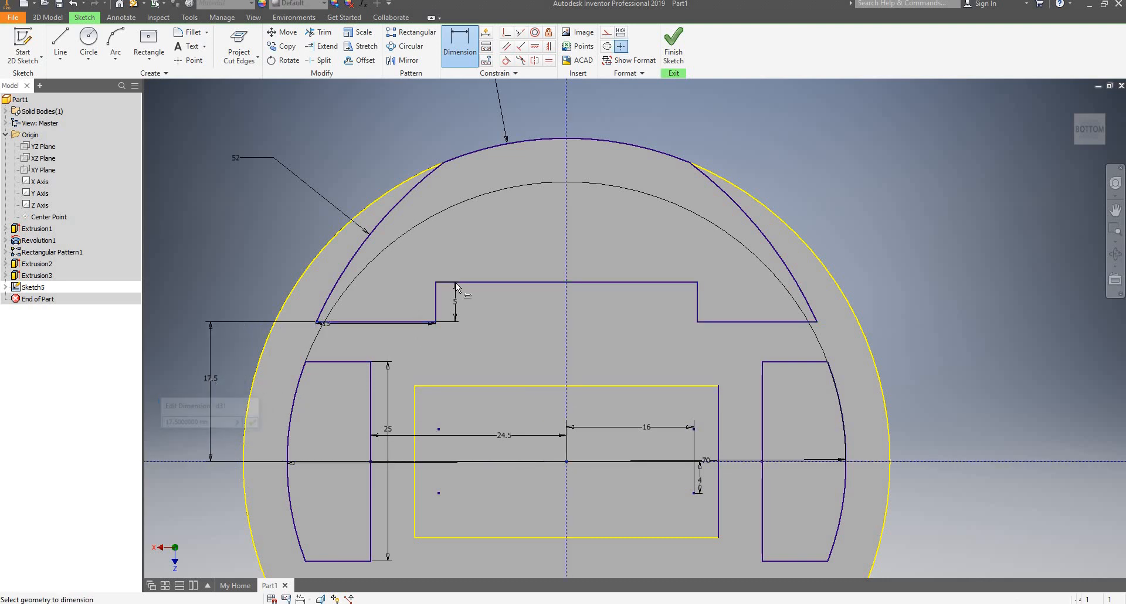
scroll(442, 380, "up", 2)
scroll(445, 411, "up", 2)
scroll(484, 478, "down", 3)
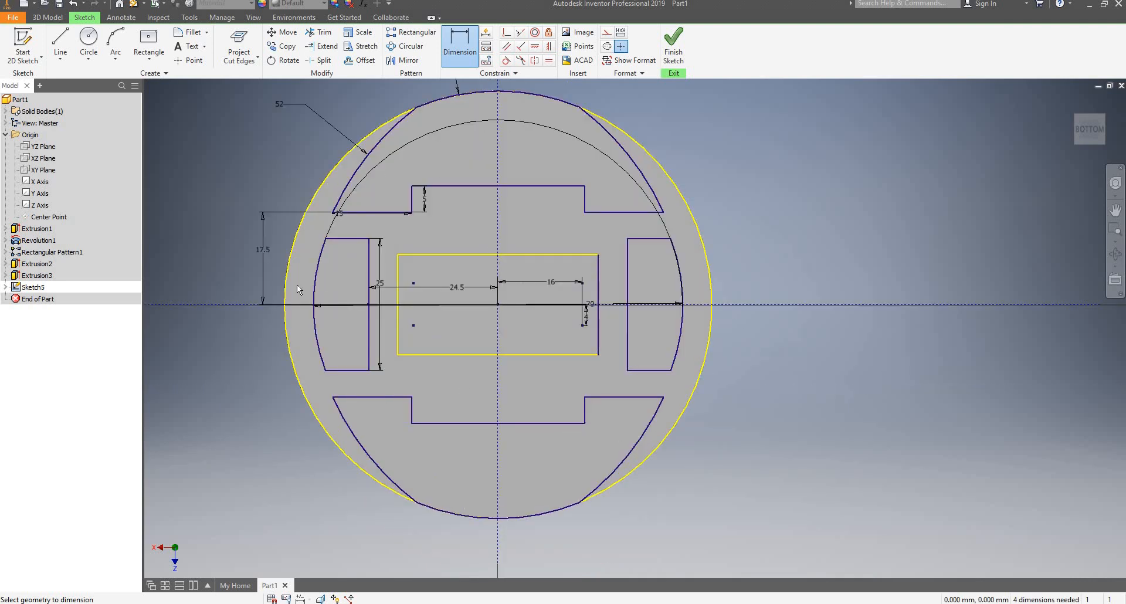
left_click(673, 46)
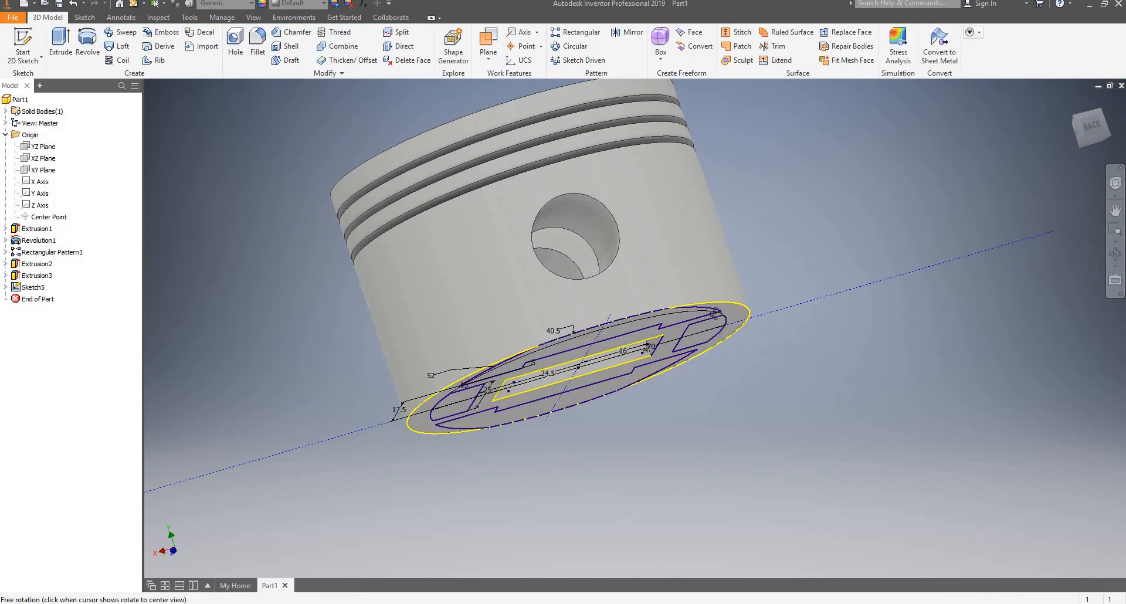
Extrude the upper, lower and two side profiles as a 32 mm deep cut into the part from its bottom face.
middle_click_drag(707, 343, 736, 252, "shift")
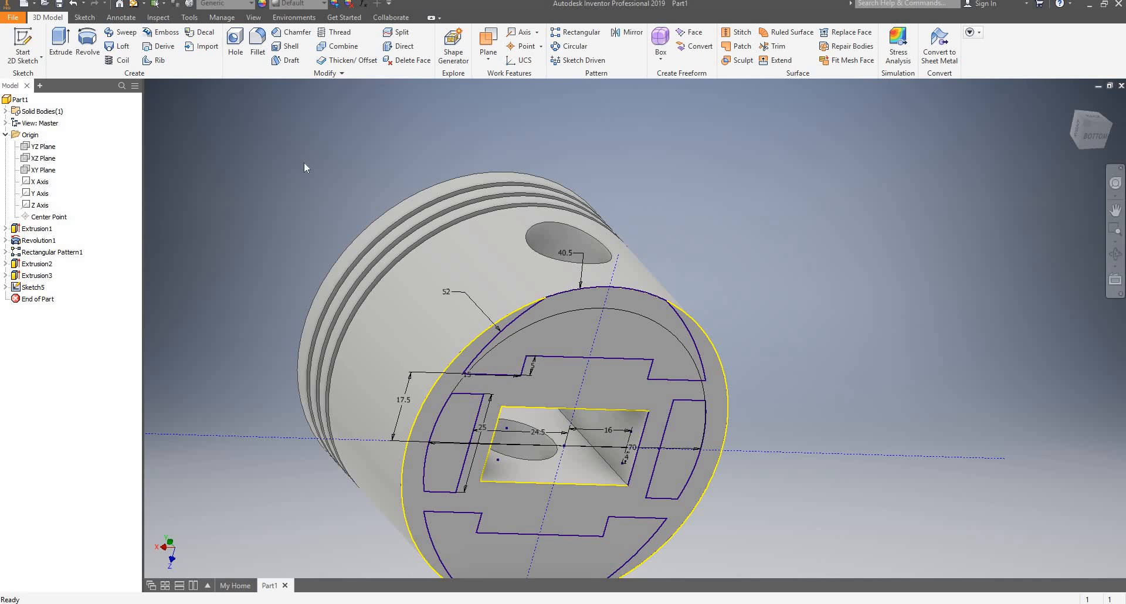
left_click(60, 41)
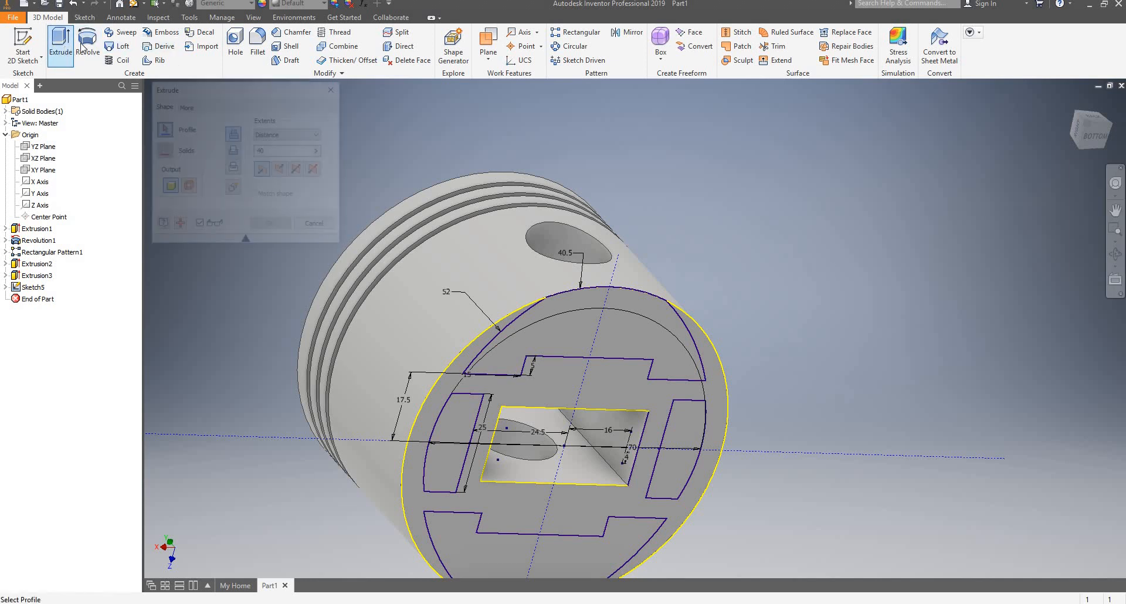
left_click(660, 343)
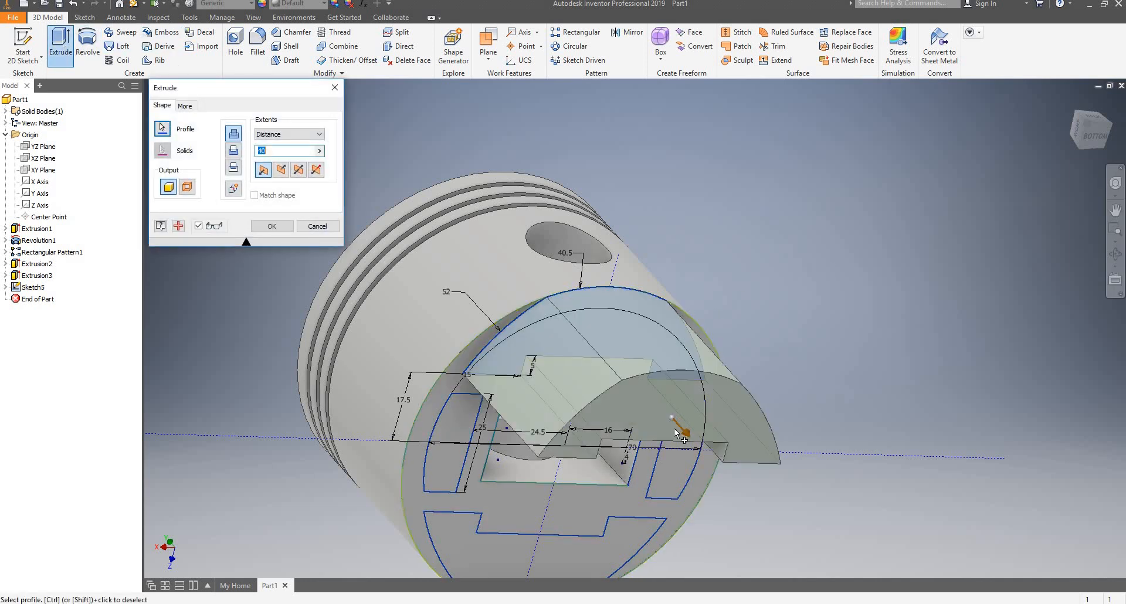
left_click(686, 474)
left_click(452, 452)
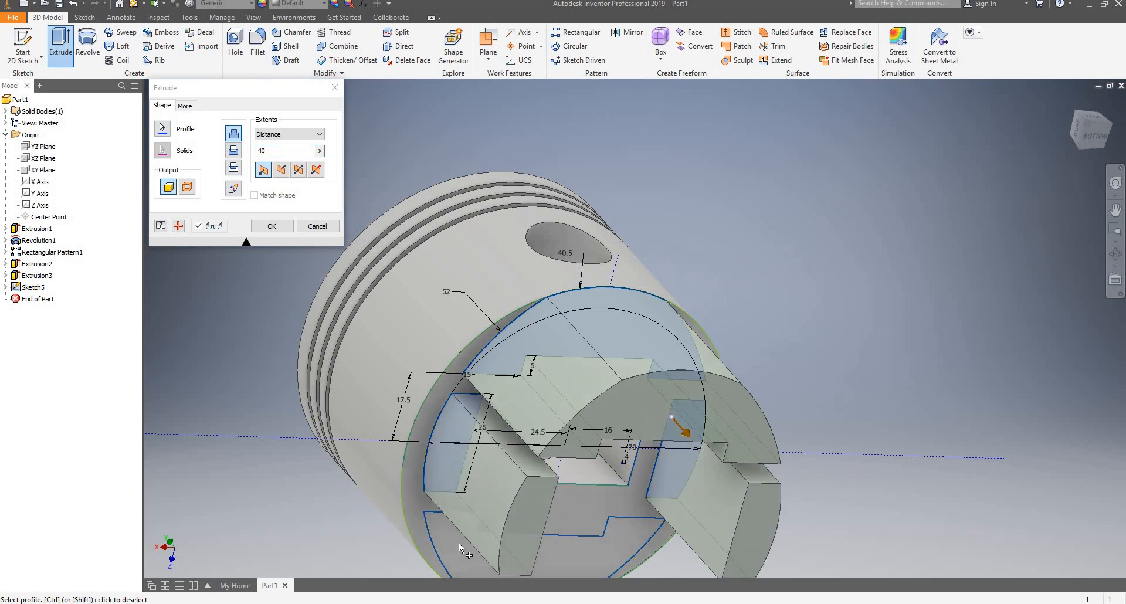
left_click(459, 547)
scroll(519, 409, "up", 5)
scroll(551, 428, "down", 5)
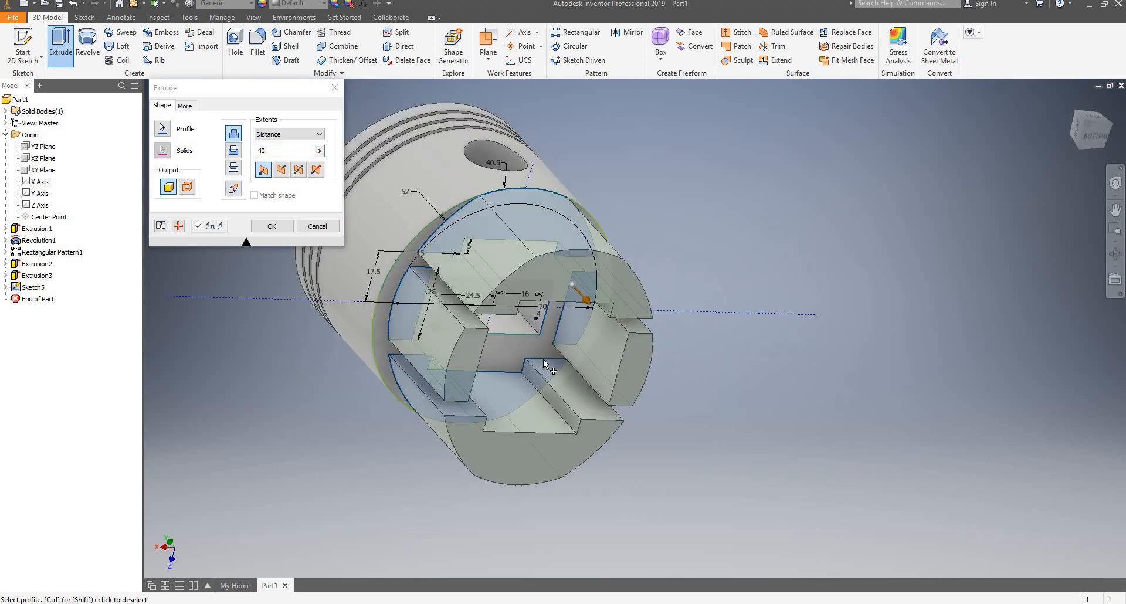
middle_click_drag(549, 423, 534, 324, "shift")
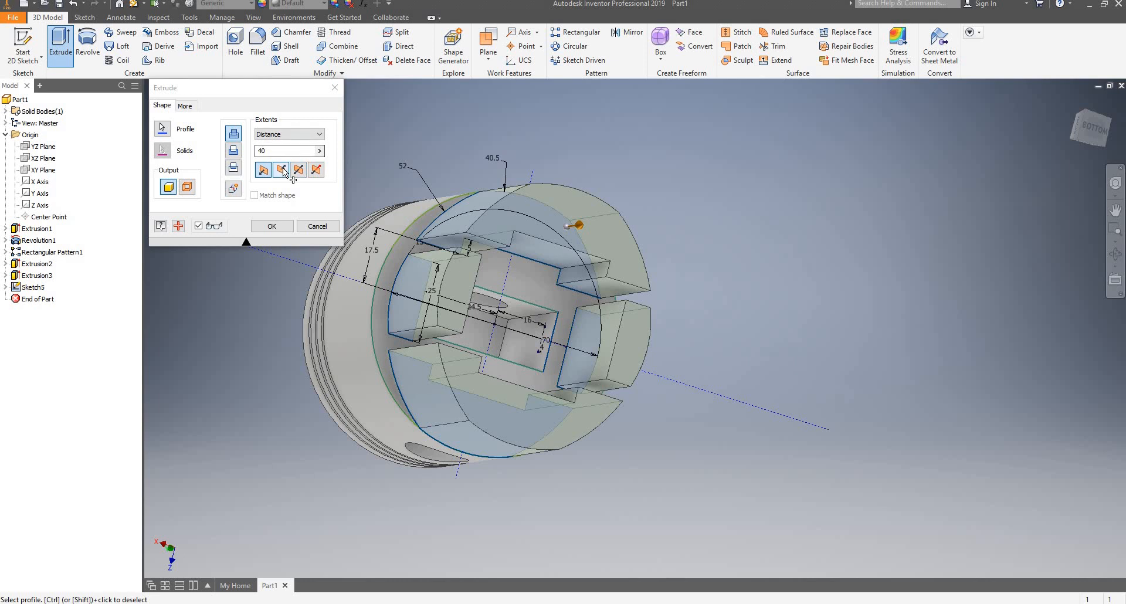
left_click(235, 151)
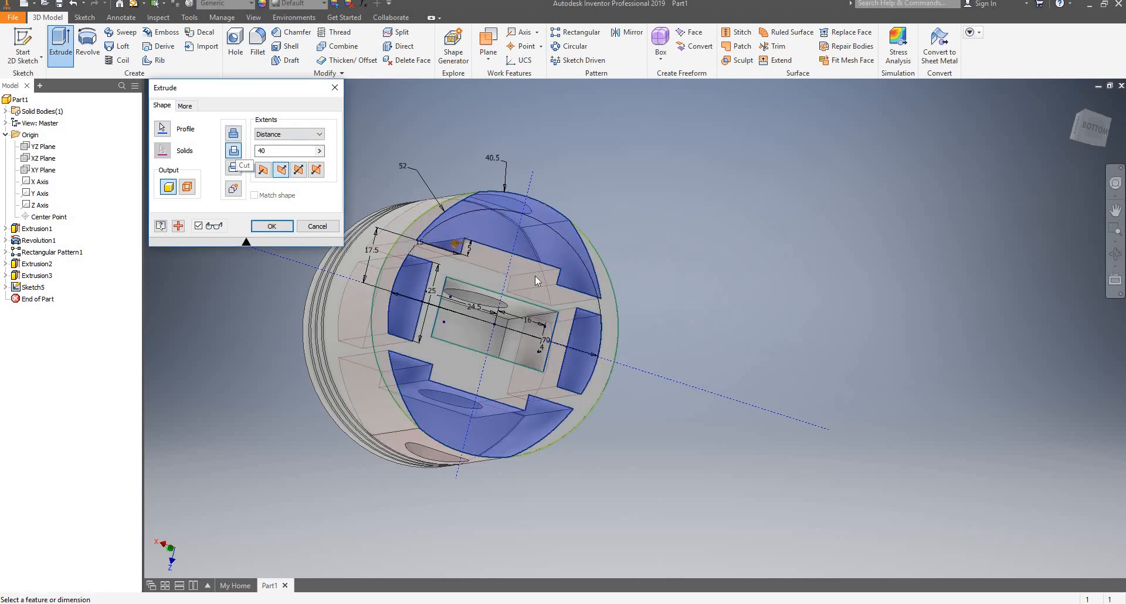
middle_click_drag(499, 294, 510, 255, "shift")
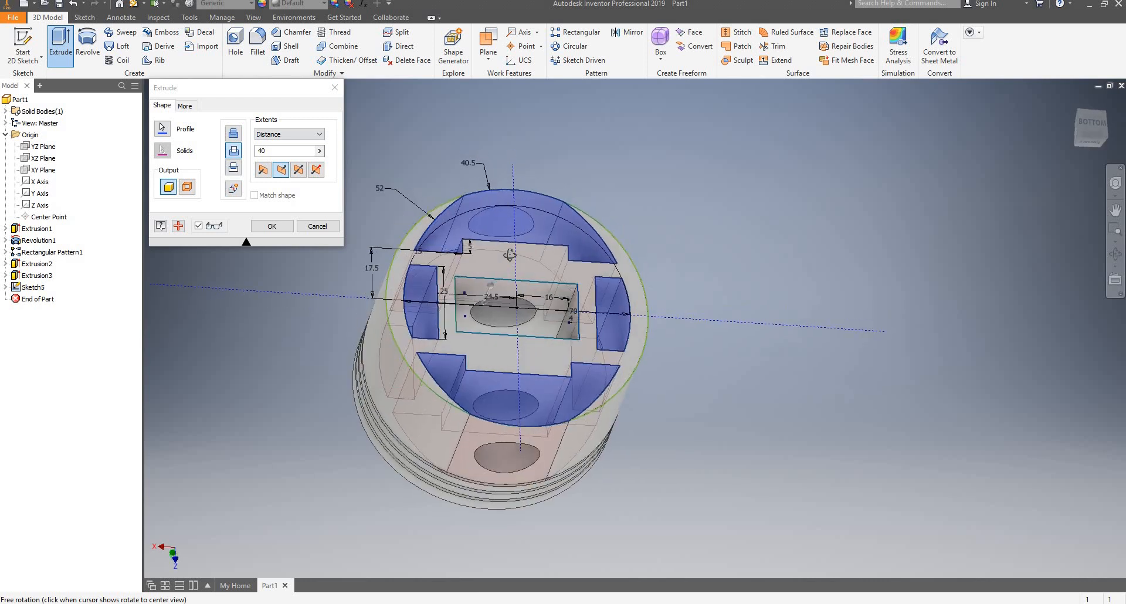
scroll(507, 257, "up", 3)
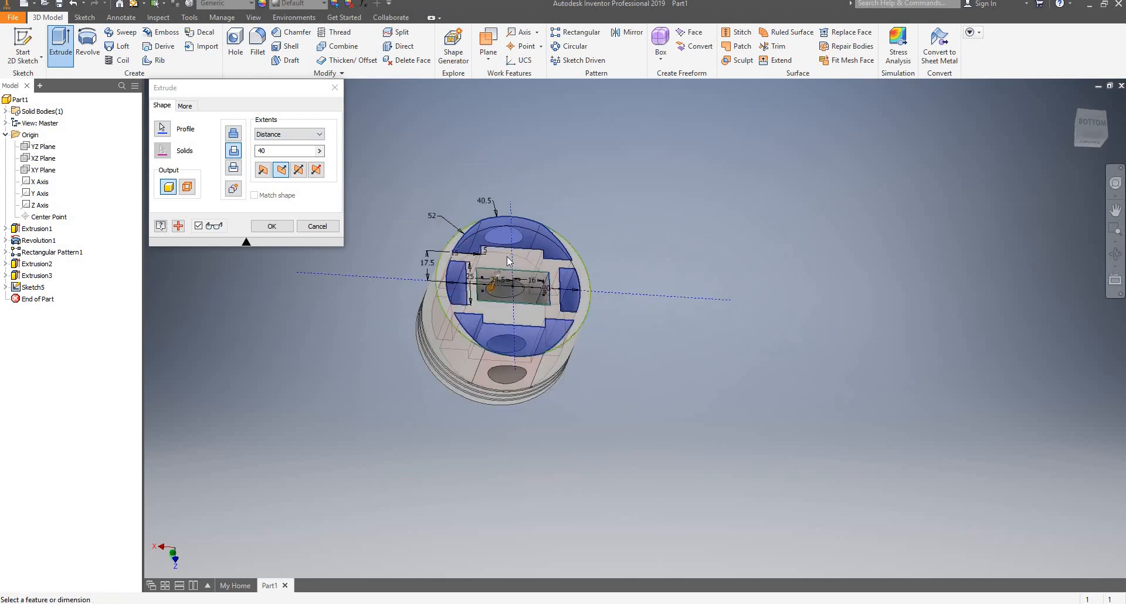
left_click(271, 155)
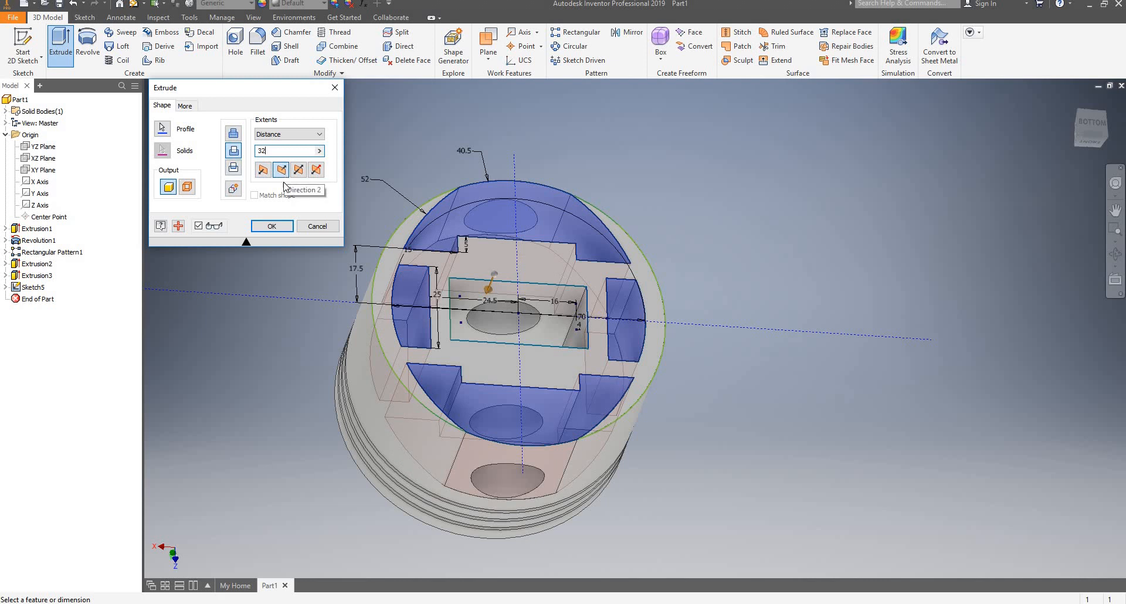
left_click(265, 228)
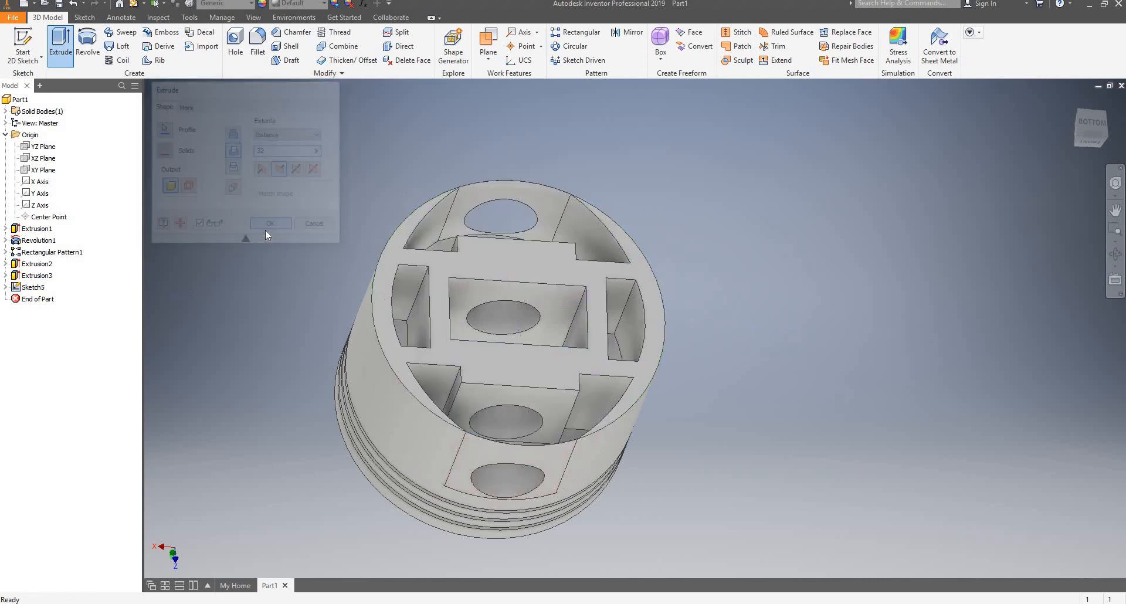
Reopen the sketch of the 32 mm deep bottom-face cut for editing.
middle_click_drag(552, 189, 514, 191, "shift")
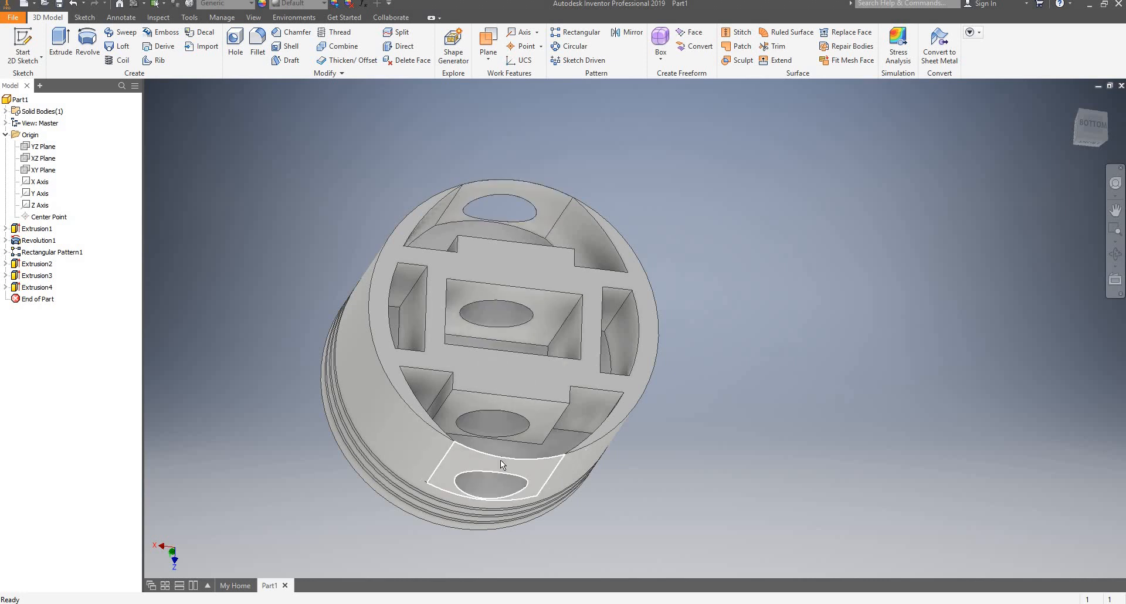
left_click(6, 287)
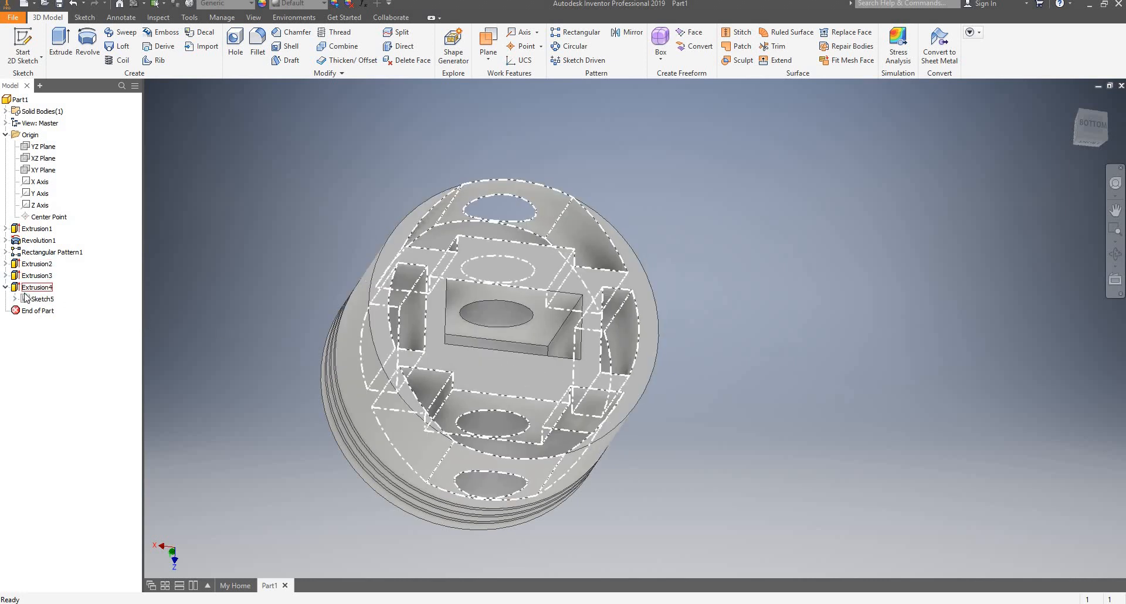
double_click(36, 299)
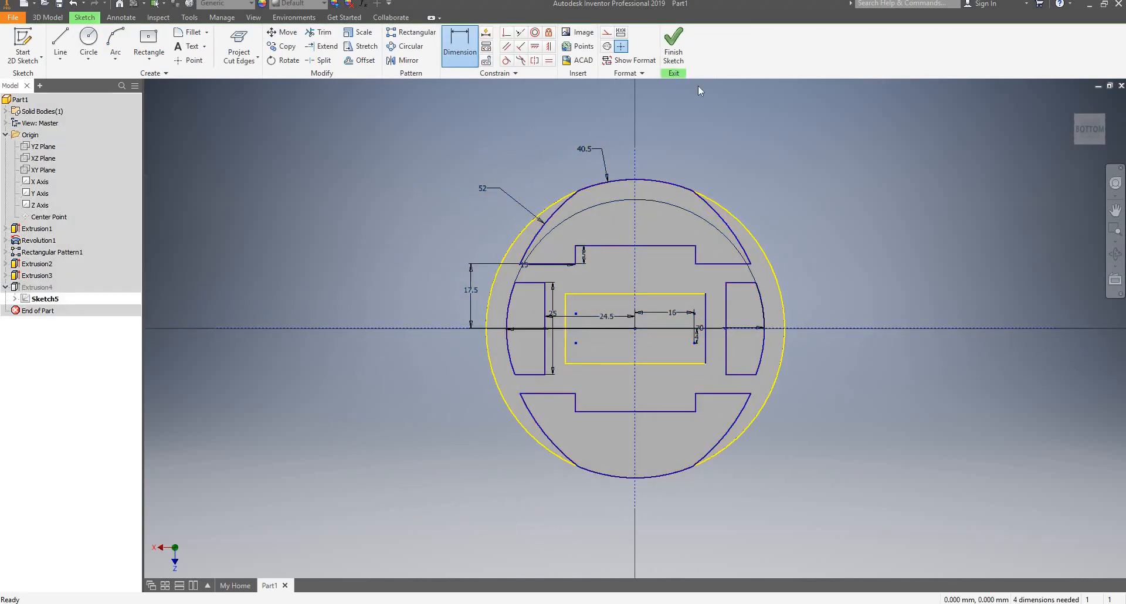
Set the top arc's radius to 41 mm and try to rejoin its left end with the side arc.
scroll(696, 156, "up", 6)
scroll(533, 197, "up", 3)
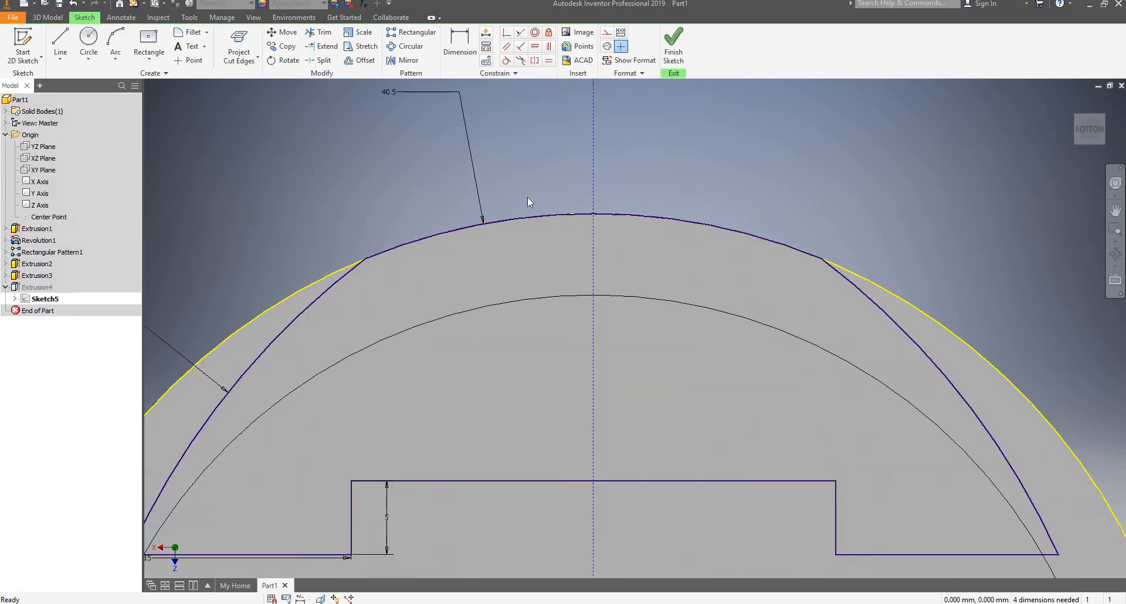
scroll(525, 196, "down", 5)
scroll(498, 163, "up", 2)
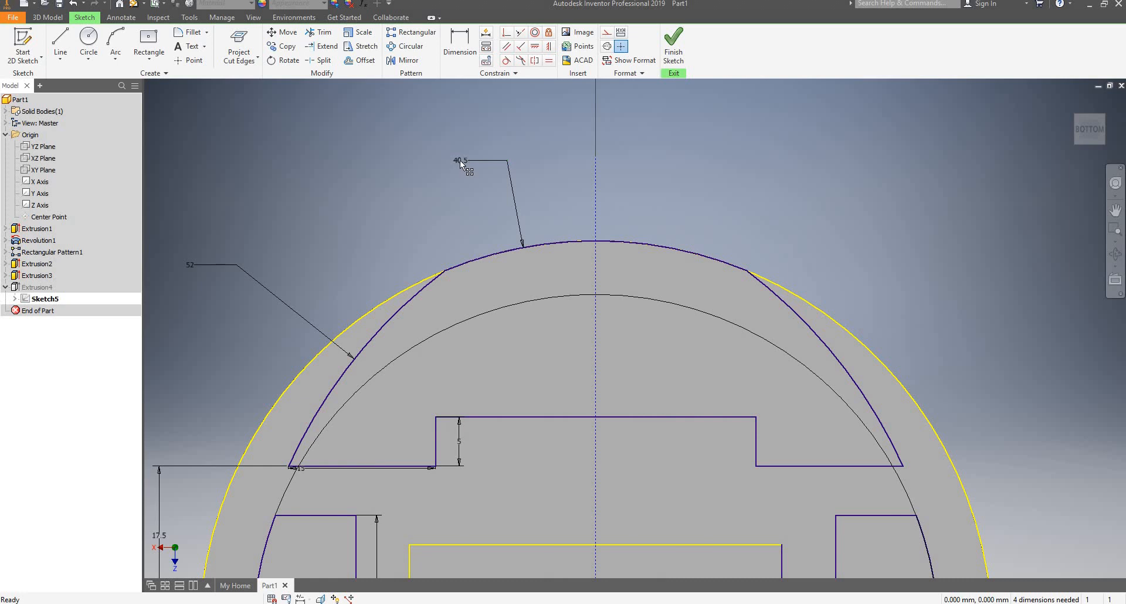
double_click(480, 162)
type("41")
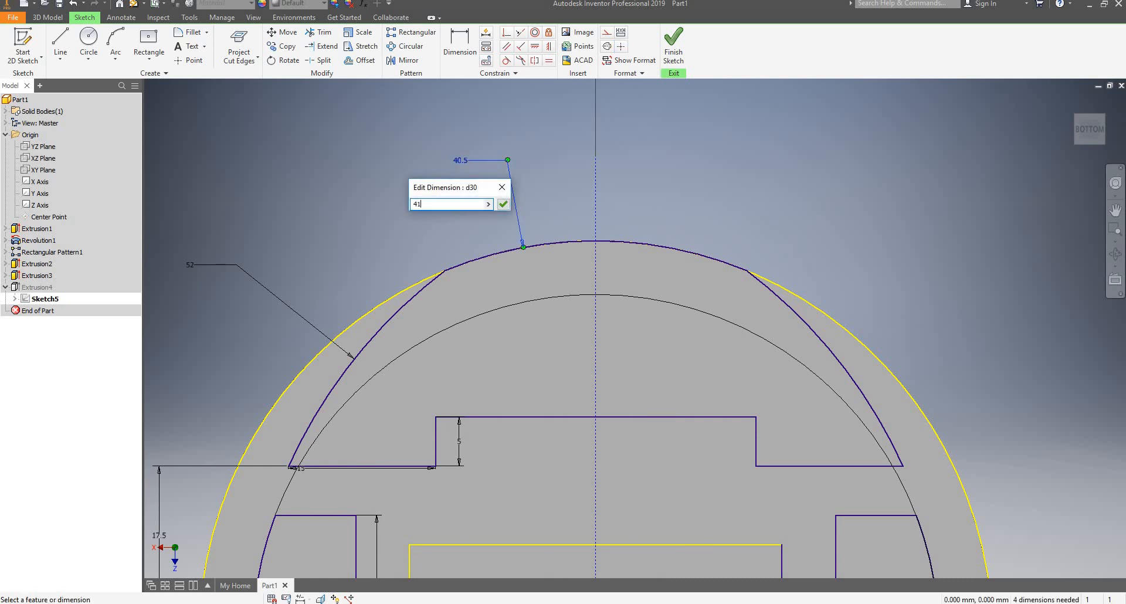
key("Return")
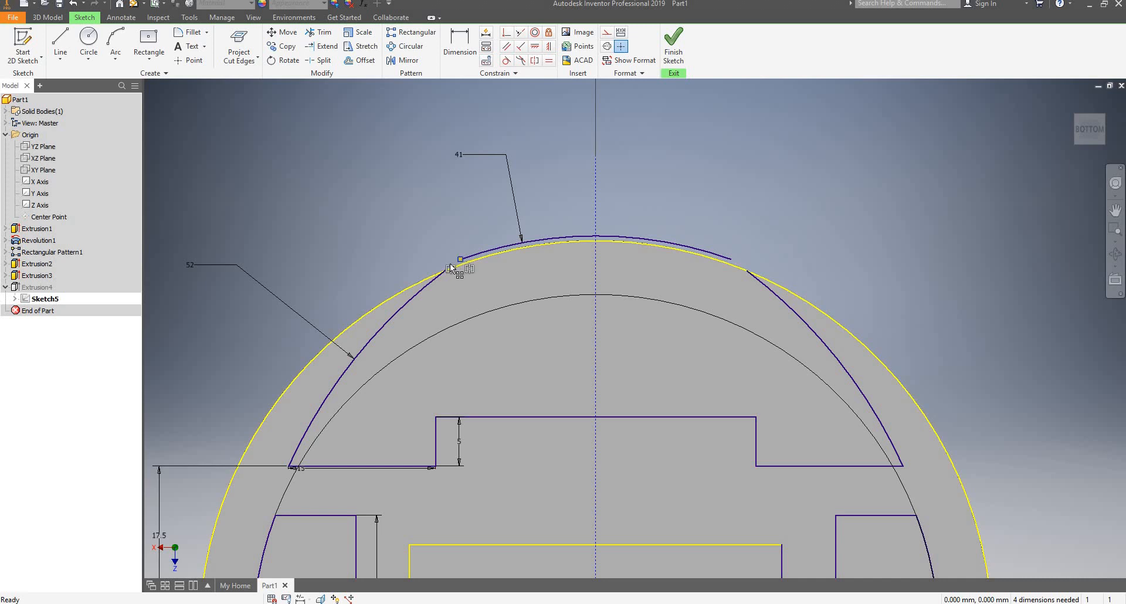
mouse_move(451, 265)
left_mouse_down()
mouse_move(439, 273)
mouse_move(450, 267)
left_mouse_up()
scroll(478, 245, "down", 5)
scroll(476, 242, "up", 6)
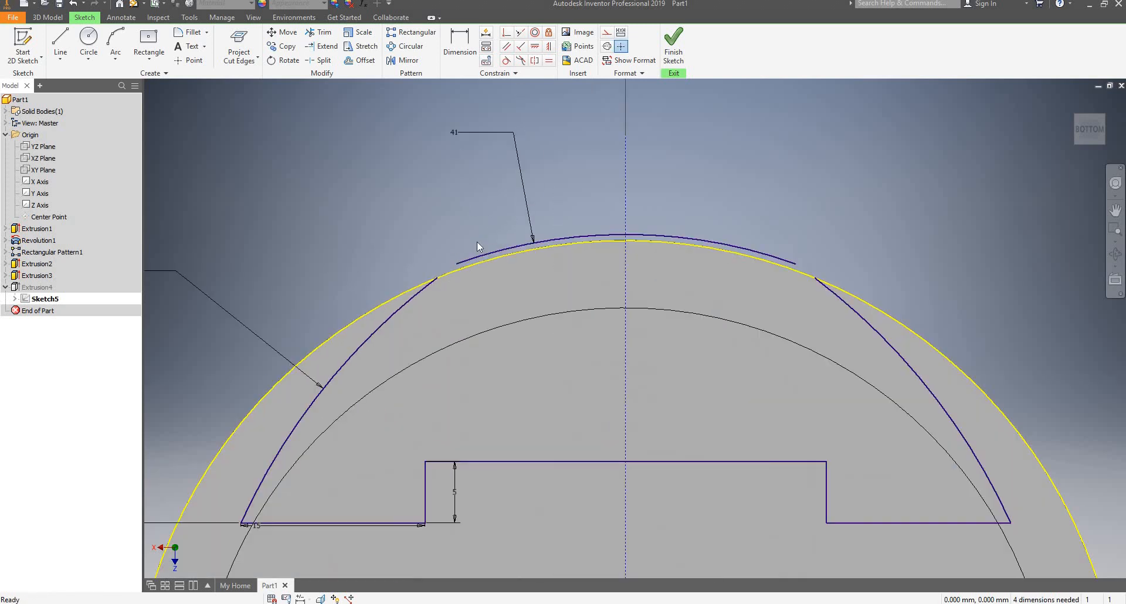
scroll(510, 244, "up", 3)
scroll(486, 256, "down", 3)
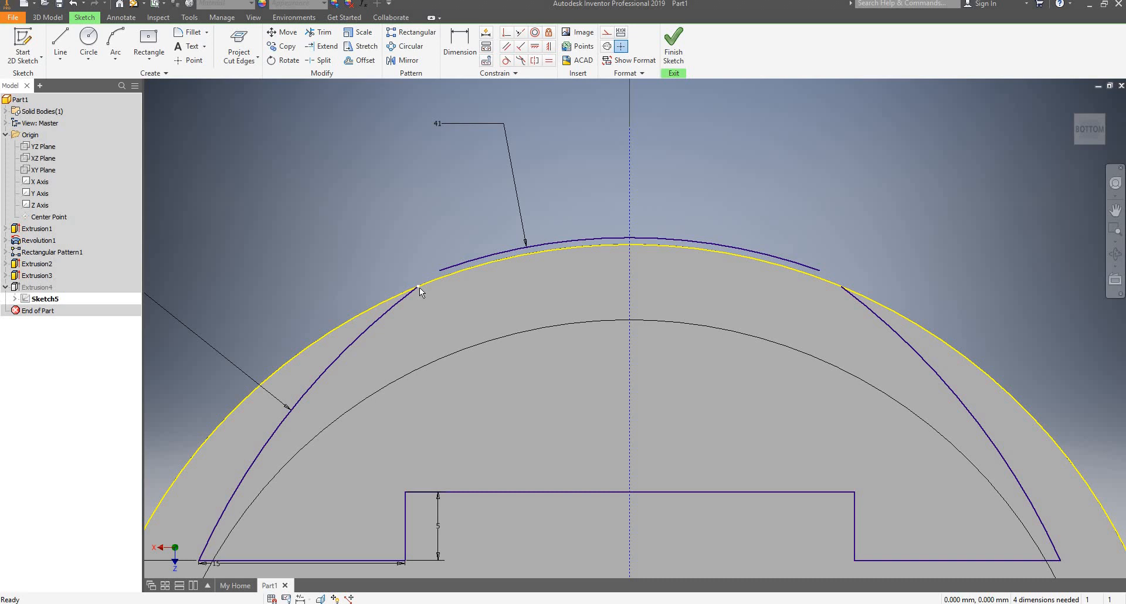
left_click_drag(420, 288, 433, 271)
Delete both halves of the detached top arc and their two leftover endpoints.
left_click(558, 242)
key("Delete")
left_click(658, 238)
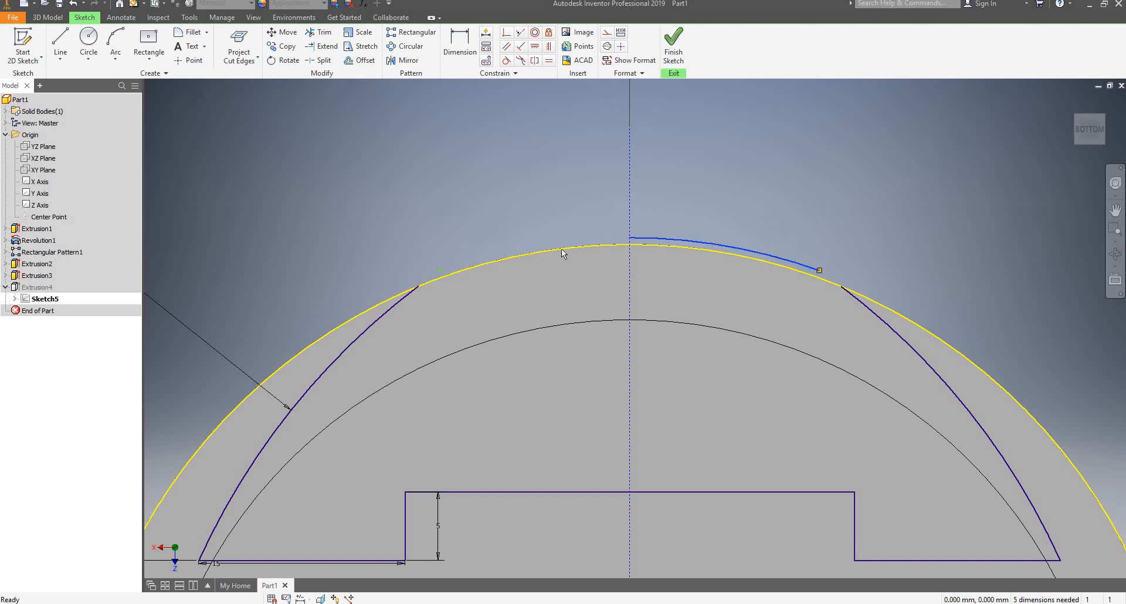
key("Delete")
left_click(439, 272)
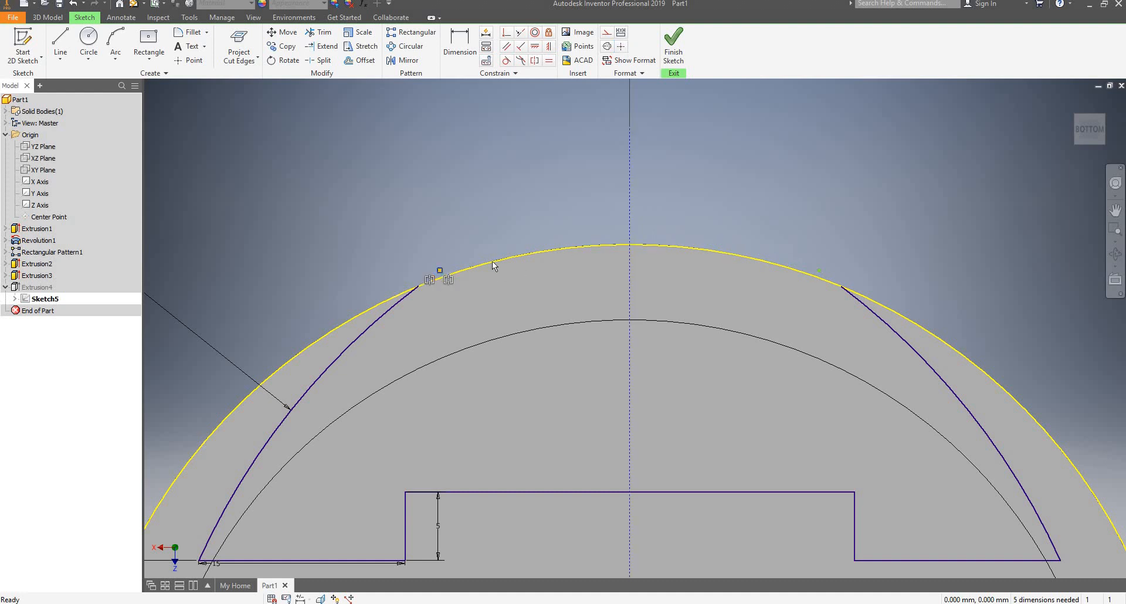
key("Delete")
left_click(820, 270)
key("Delete")
Draw a three-point arc of about 30.5 mm radius between the upper side arcs' ends, peaking on the vertical centreline outside the circle.
left_click(115, 44)
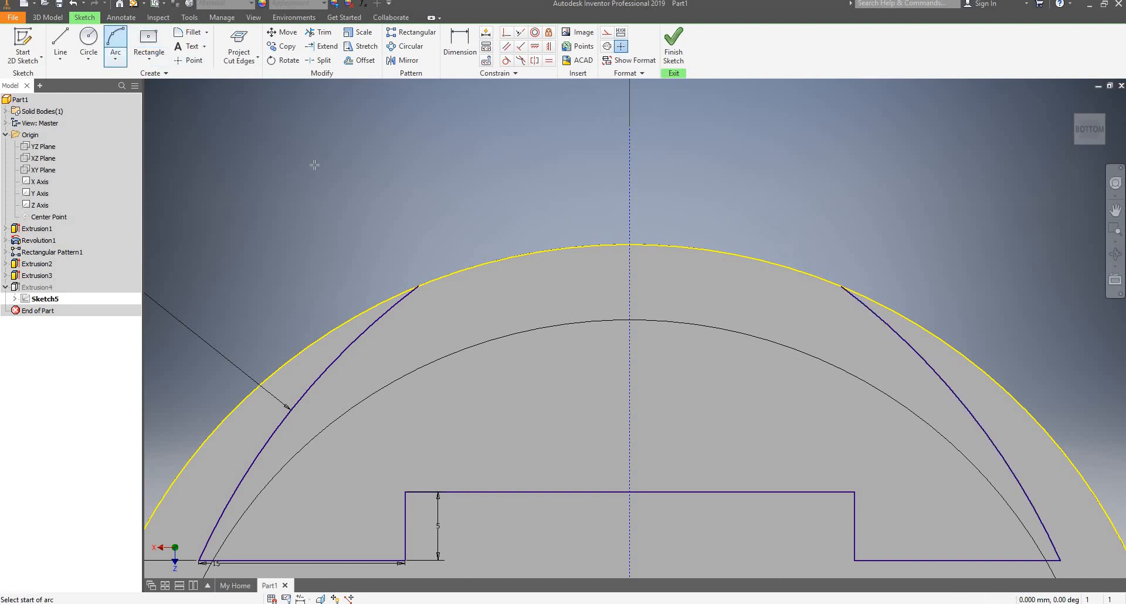
left_click(418, 286)
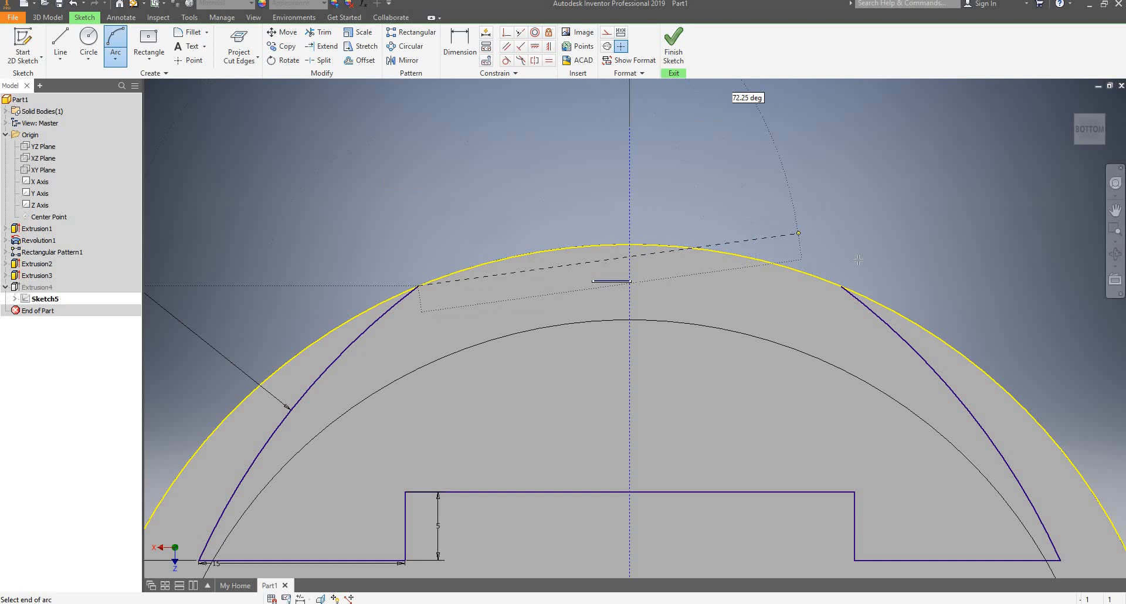
left_click(841, 286)
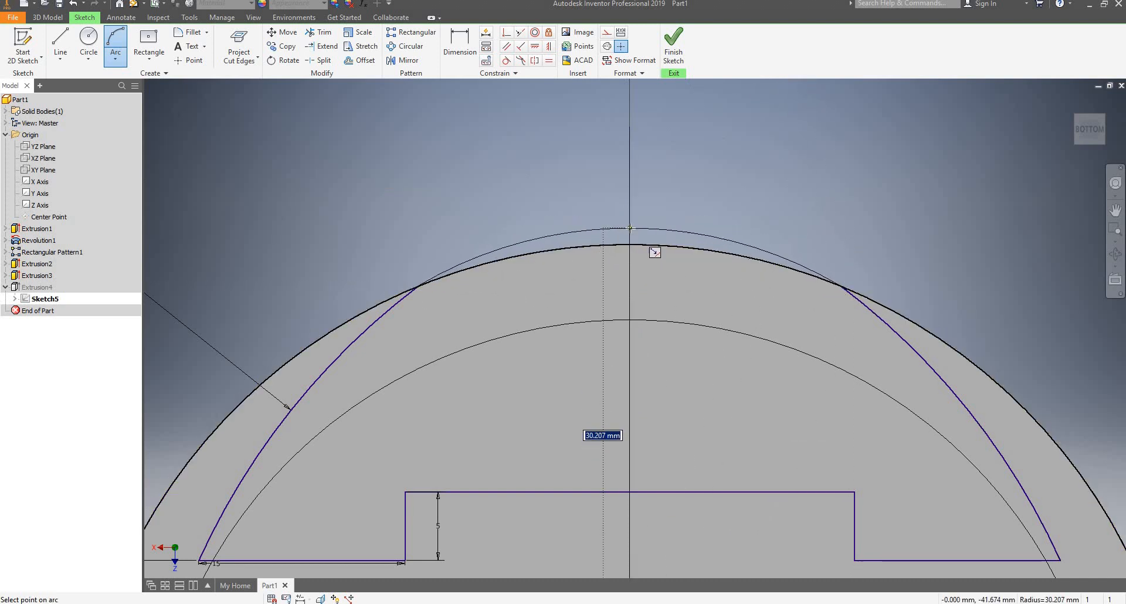
left_click(630, 229)
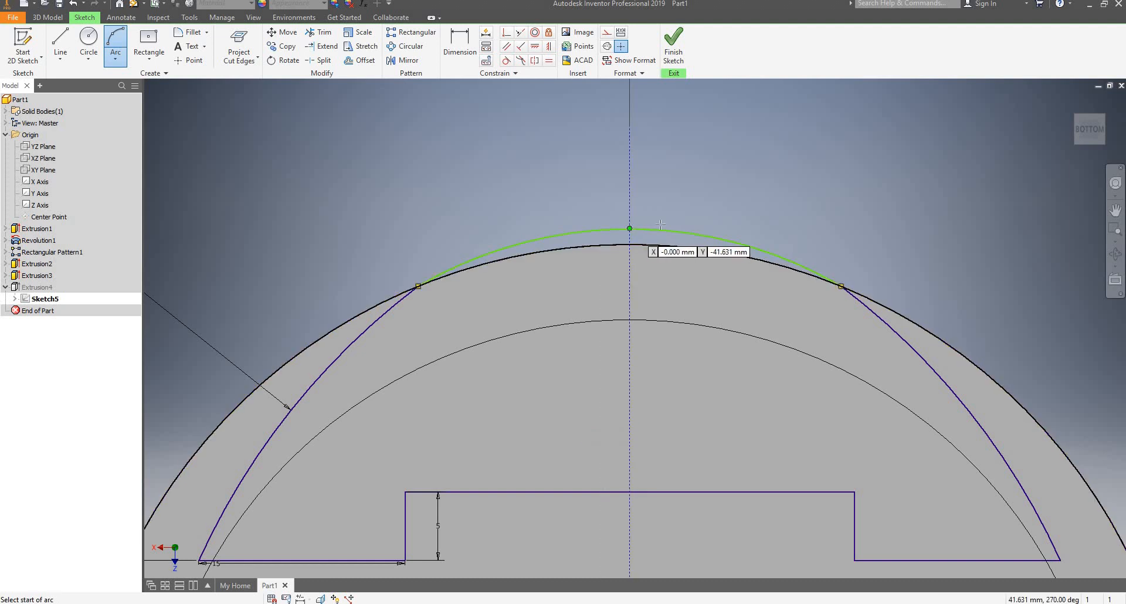
Dimension the new top arc's radius, accepting the offered value.
left_click(460, 44)
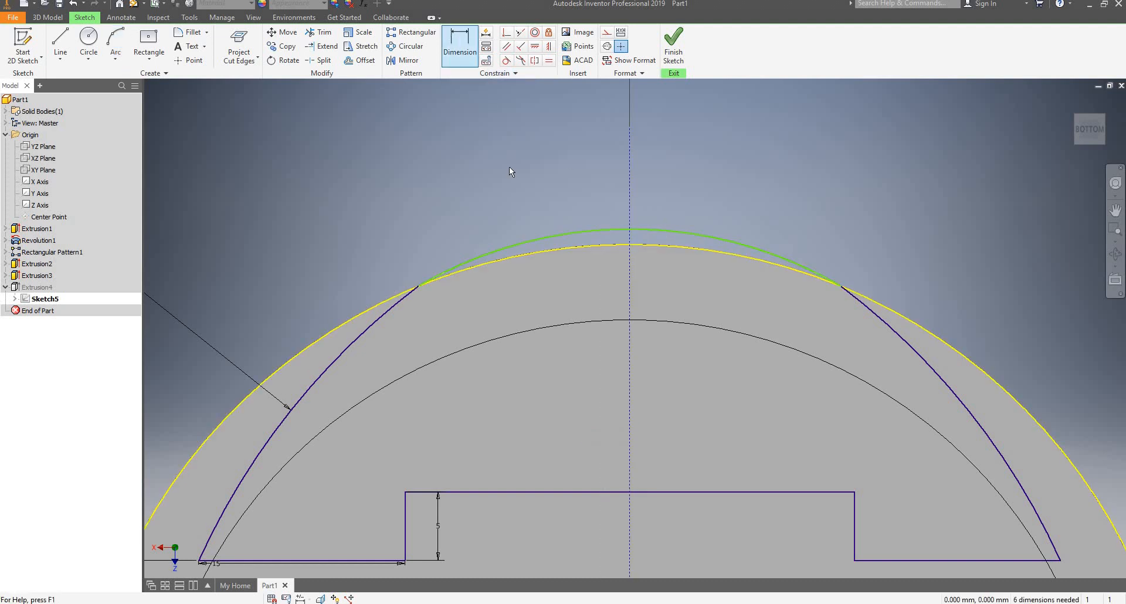
left_click(655, 231)
left_click(689, 206)
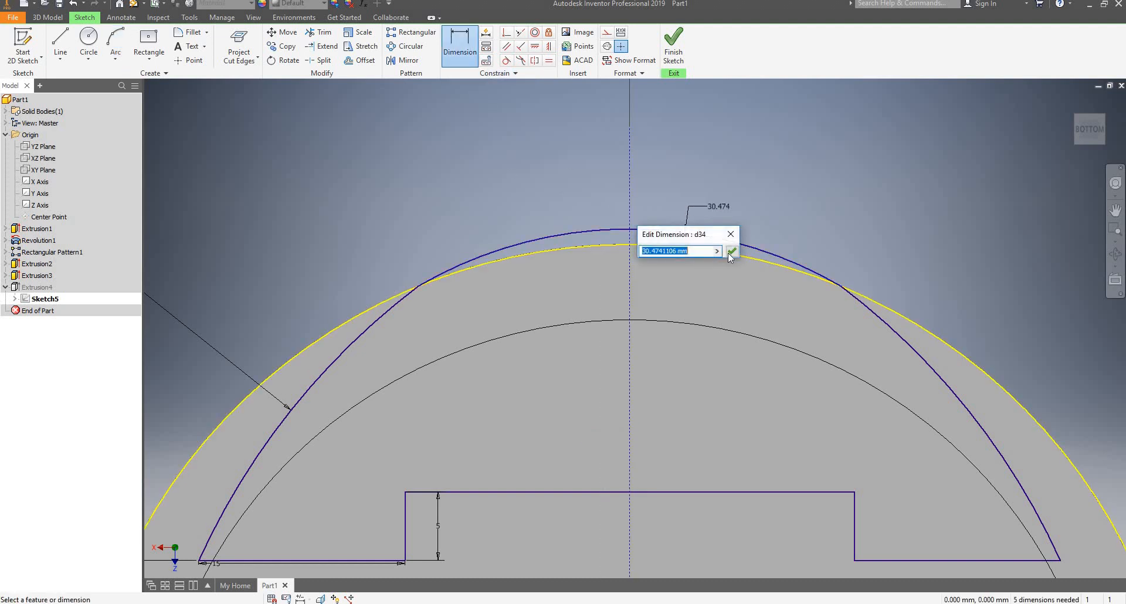
left_click(731, 251)
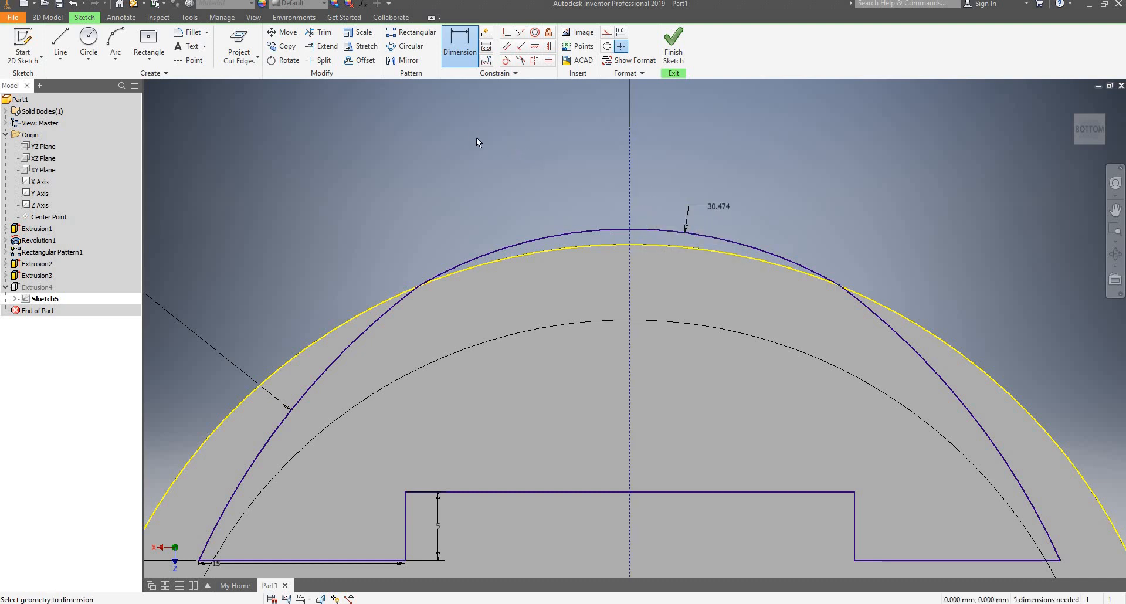
Mirror the new top arc about the horizontal centreline to close the lower profile.
left_click(406, 59)
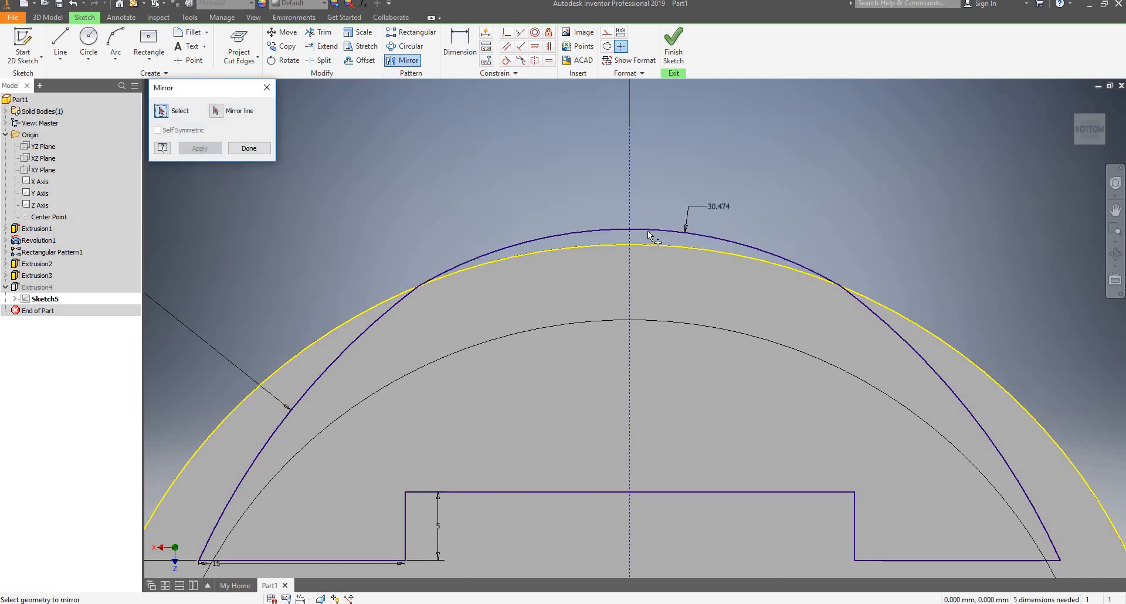
scroll(473, 136, "down", 5)
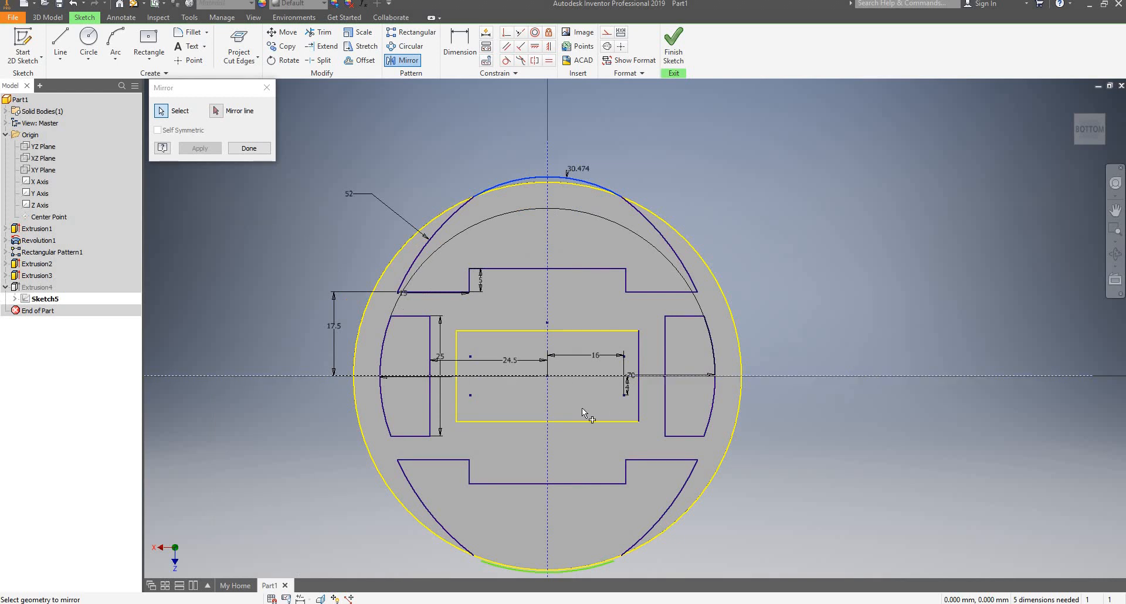
scroll(474, 350, "down", 2)
scroll(516, 438, "up", 3)
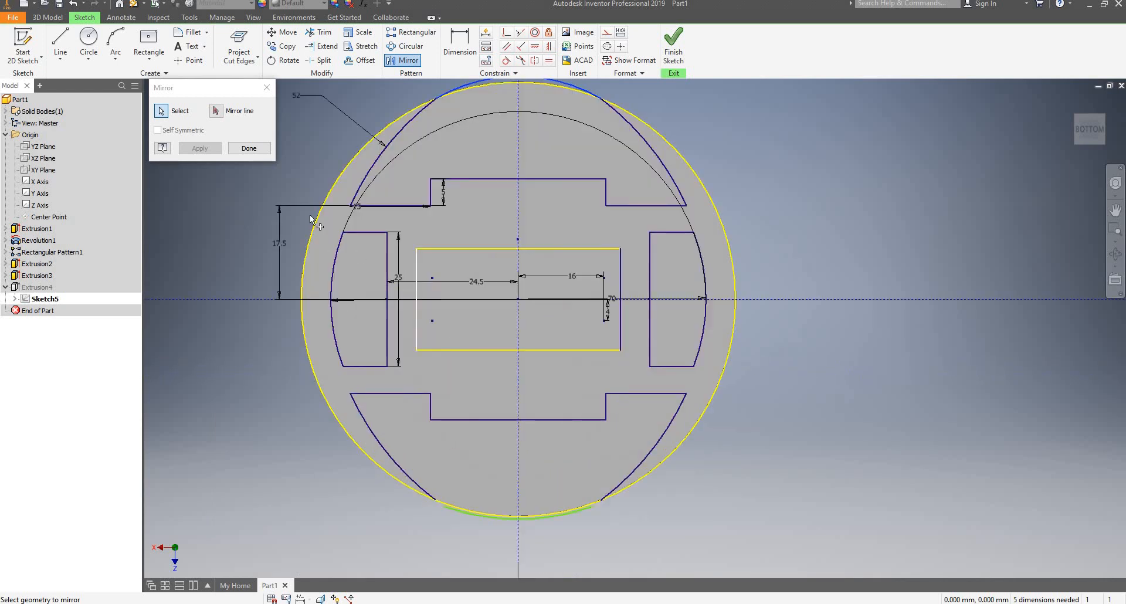
left_click(216, 110)
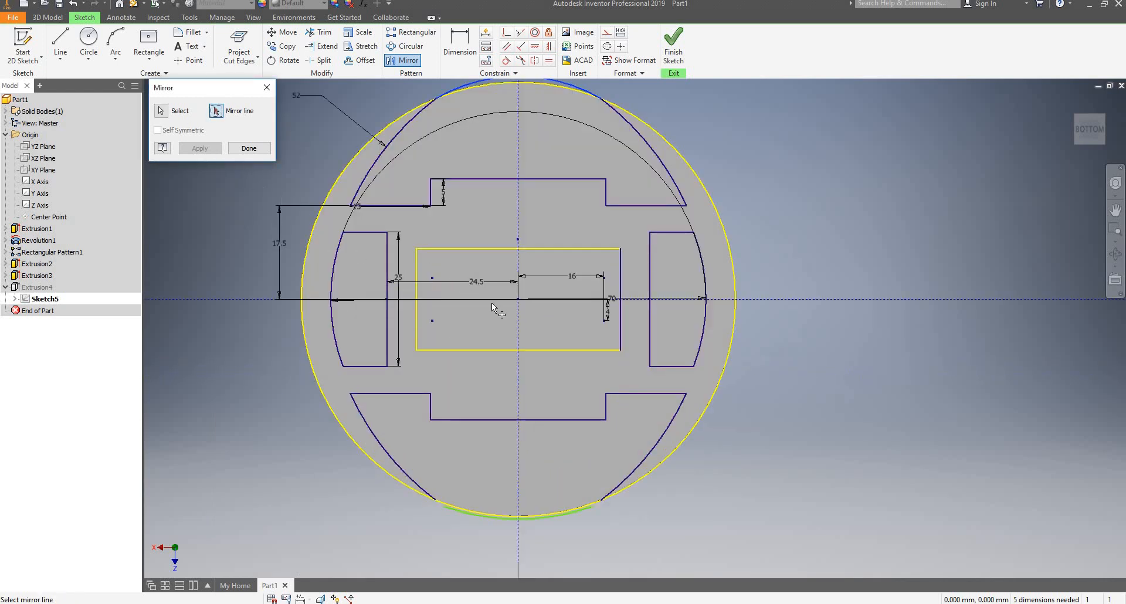
left_click(831, 301)
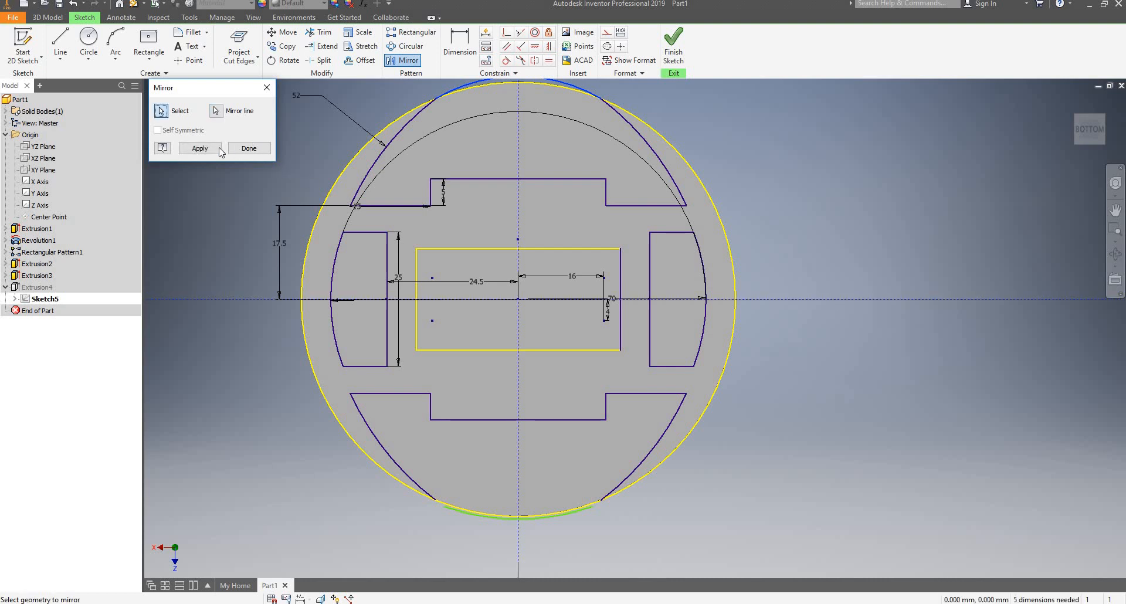
scroll(469, 493, "down", 2)
scroll(448, 398, "up", 3)
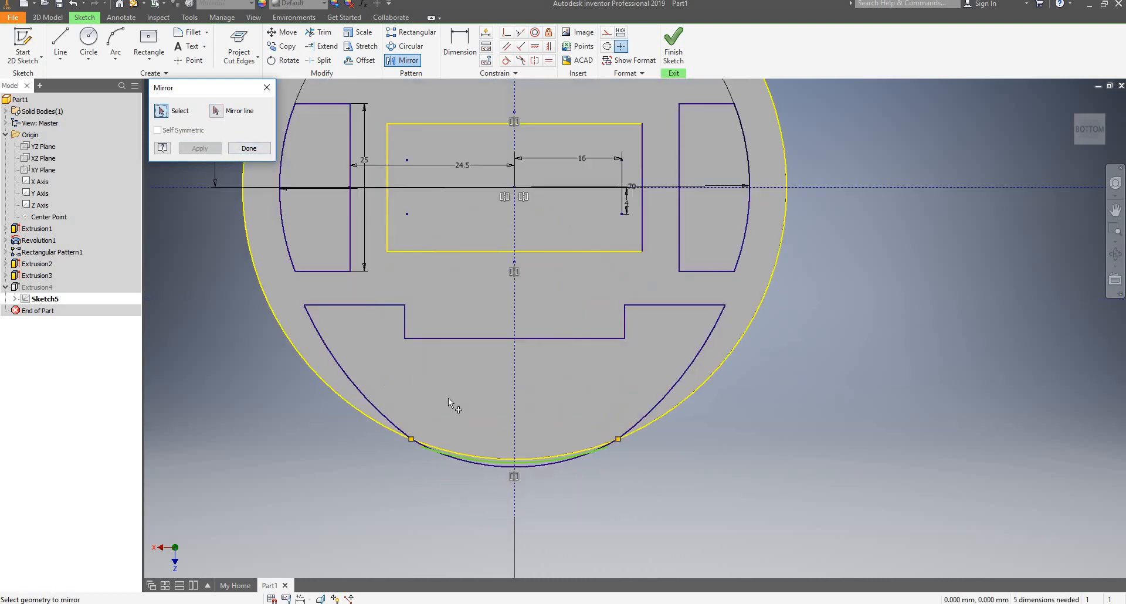
key("Escape")
Delete the old bottom arc's two halves with their leftover endpoints and finish the sketch.
scroll(434, 451, "up", 5)
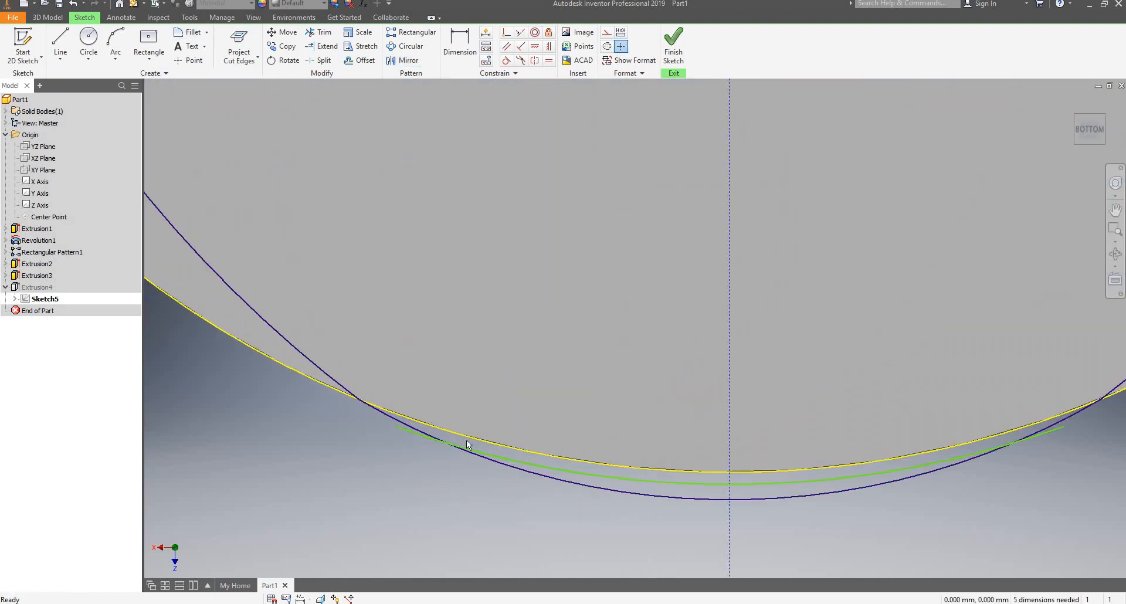
left_click(479, 450)
key("Delete")
left_click(756, 484)
key("Delete")
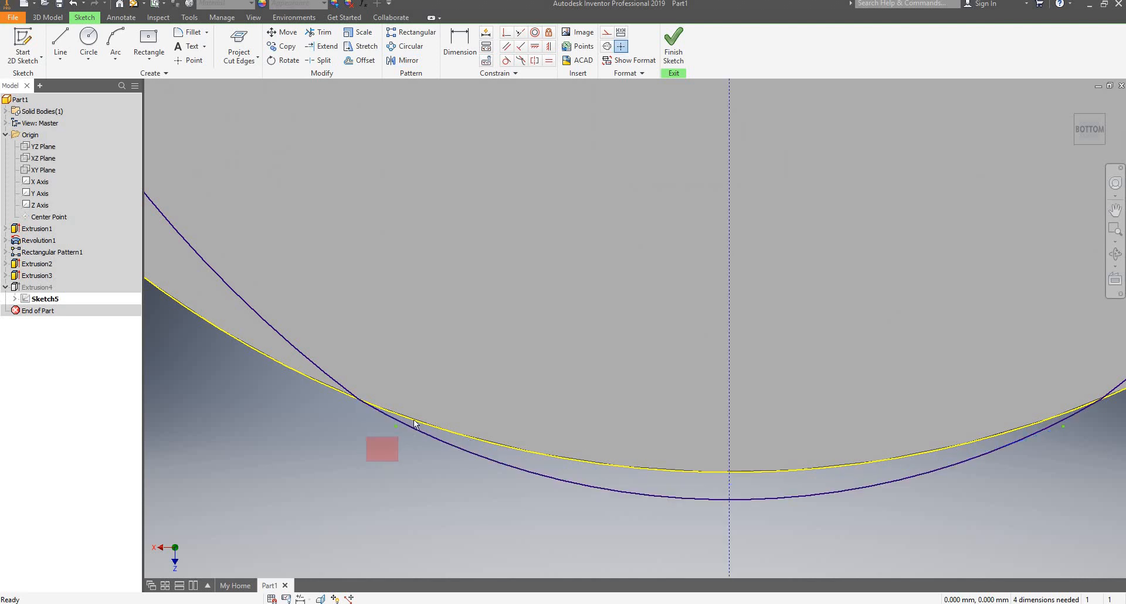
scroll(368, 417, "down", 5)
scroll(613, 422, "up", 5)
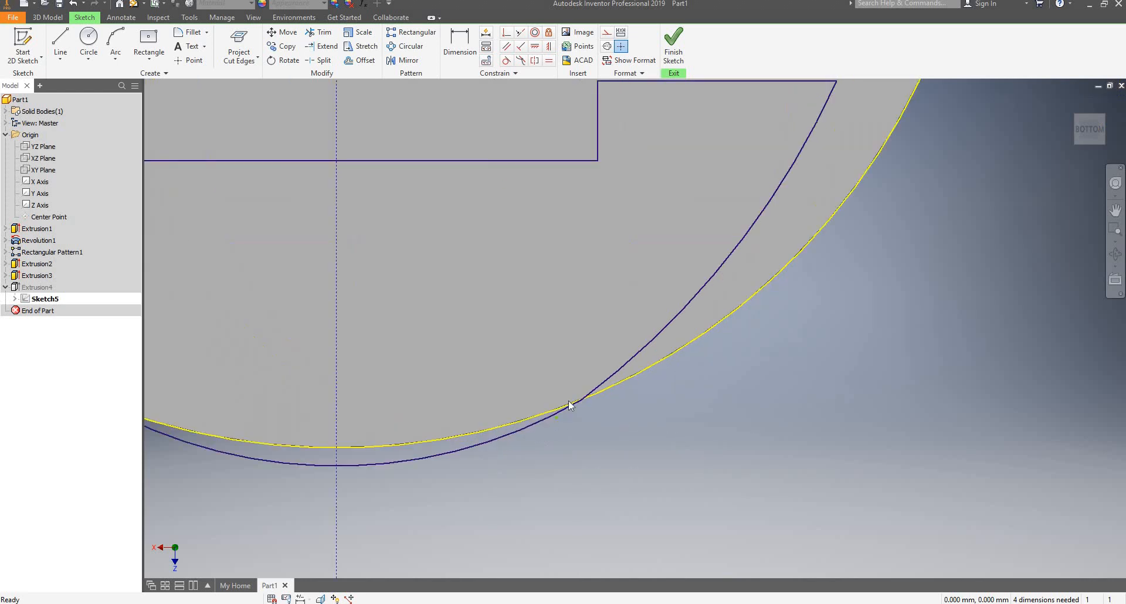
scroll(570, 405, "up", 2)
left_click_drag(413, 362, 499, 456)
key("Delete")
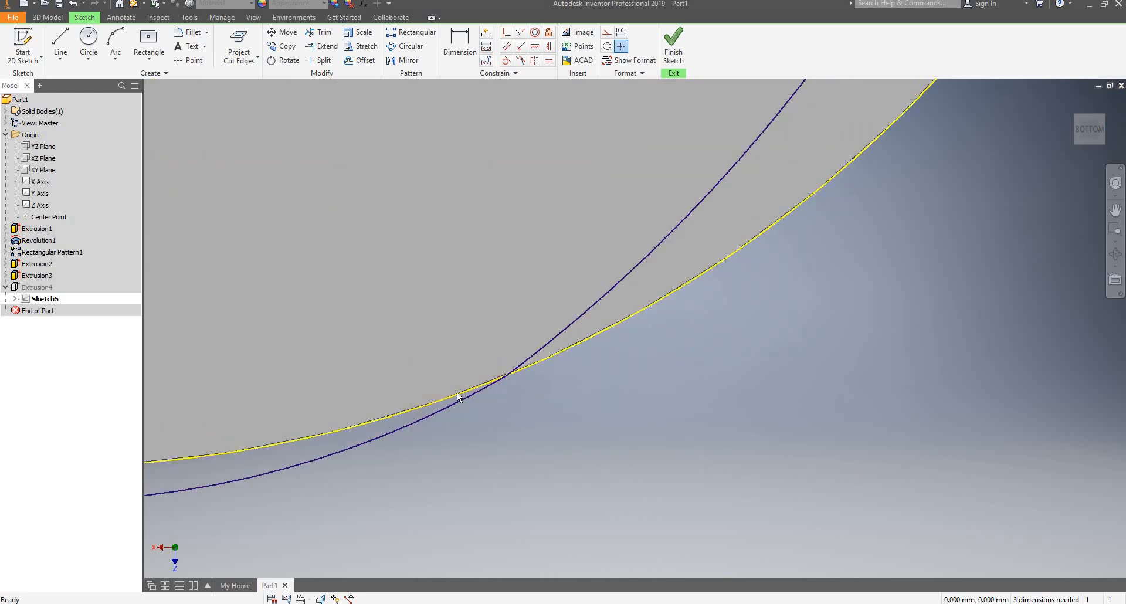
scroll(416, 281, "down", 5)
scroll(404, 217, "up", 4)
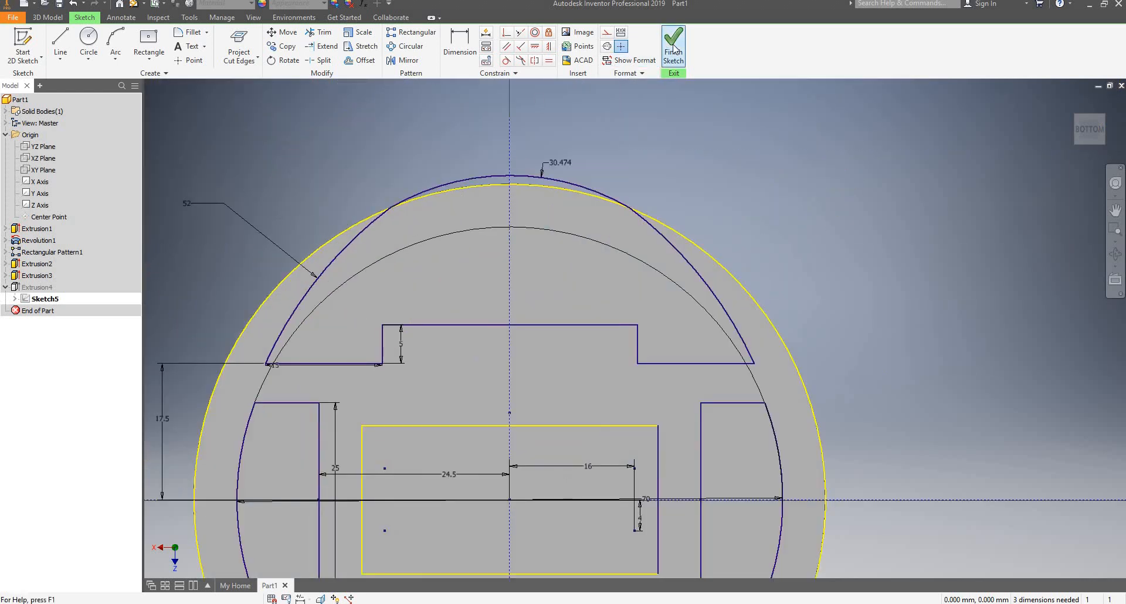
left_click(673, 48)
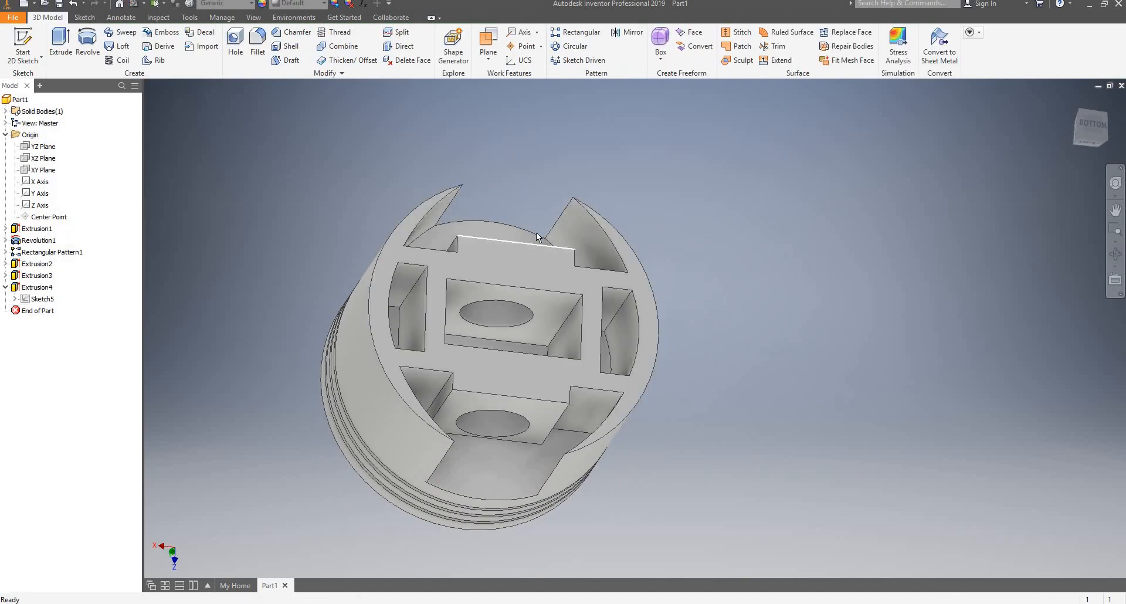
Start a sketch on the short step wall inside the stepped bottom pocket and slice the graphics at the sketch plane.
middle_click_drag(525, 213, 449, 309, "shift")
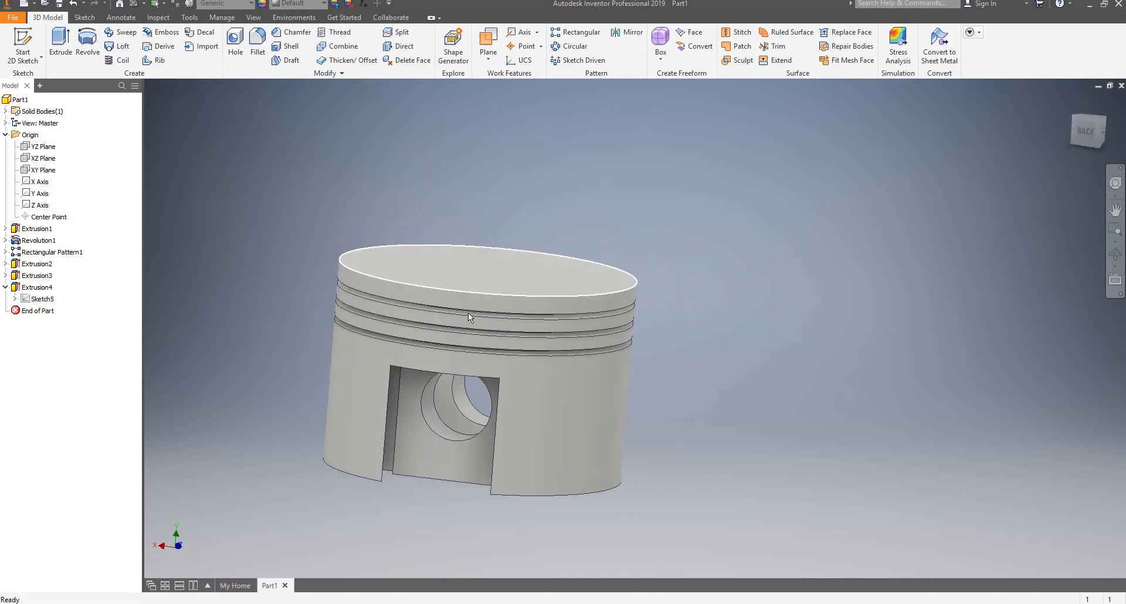
scroll(468, 312, "up", 4)
scroll(427, 343, "down", 5)
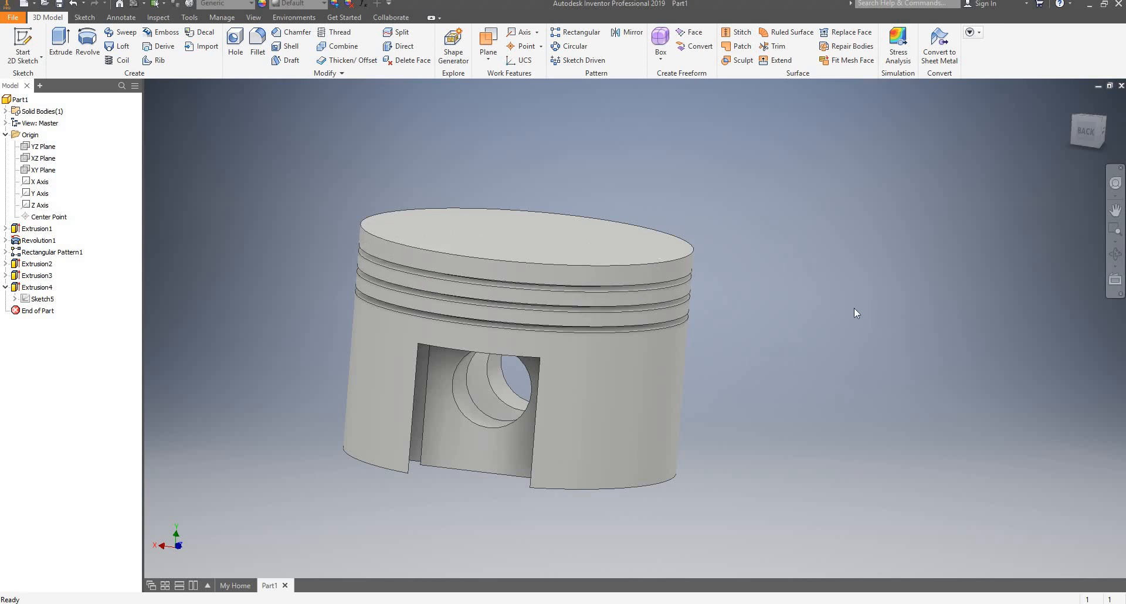
left_click(22, 42)
middle_click_drag(495, 208, 542, 166, "shift")
scroll(724, 244, "up", 3)
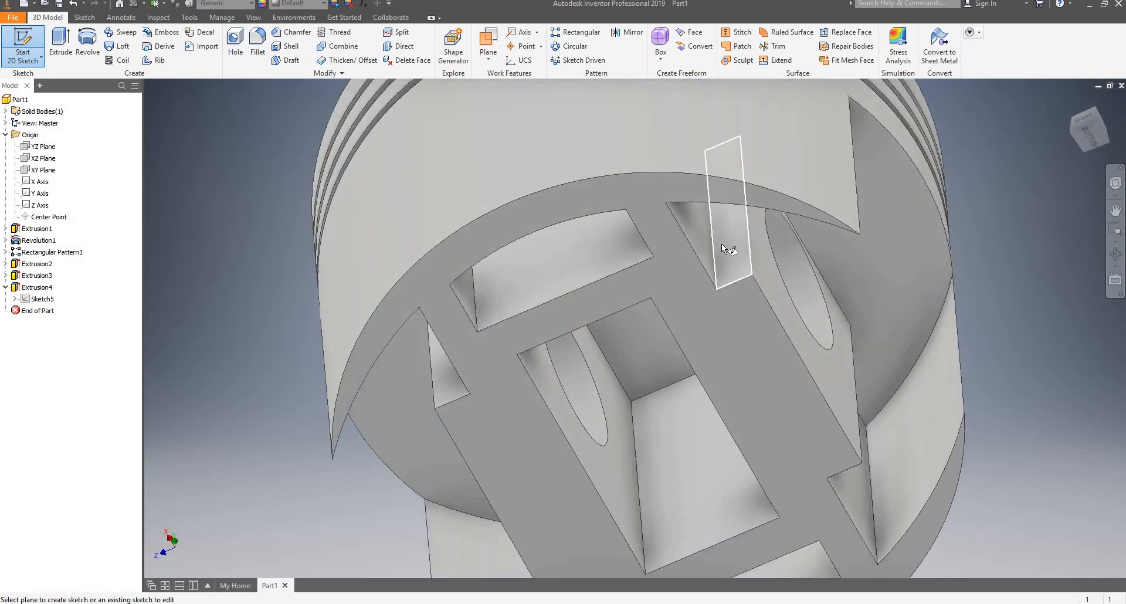
left_click(738, 242)
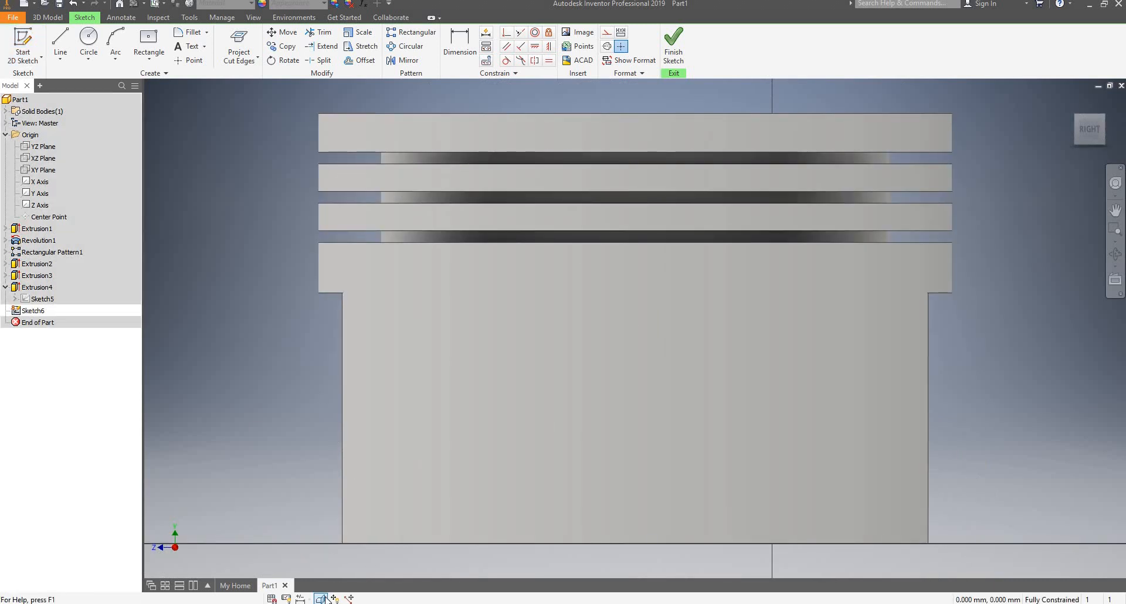
left_click(322, 598)
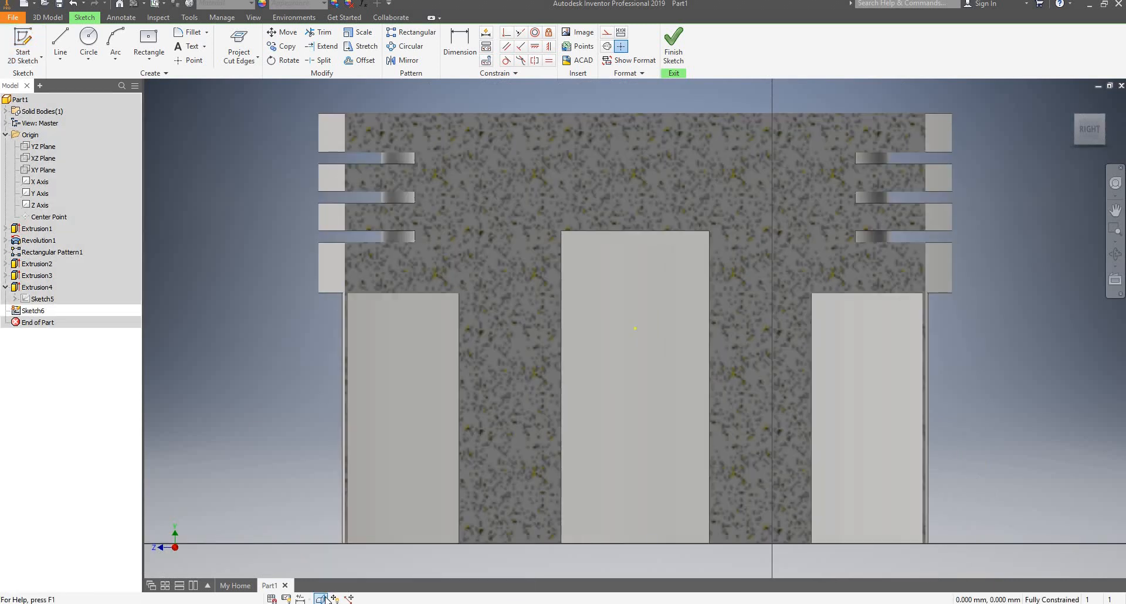
Project the sliced piston section's cut edges into the new sketch.
scroll(470, 403, "down", 3)
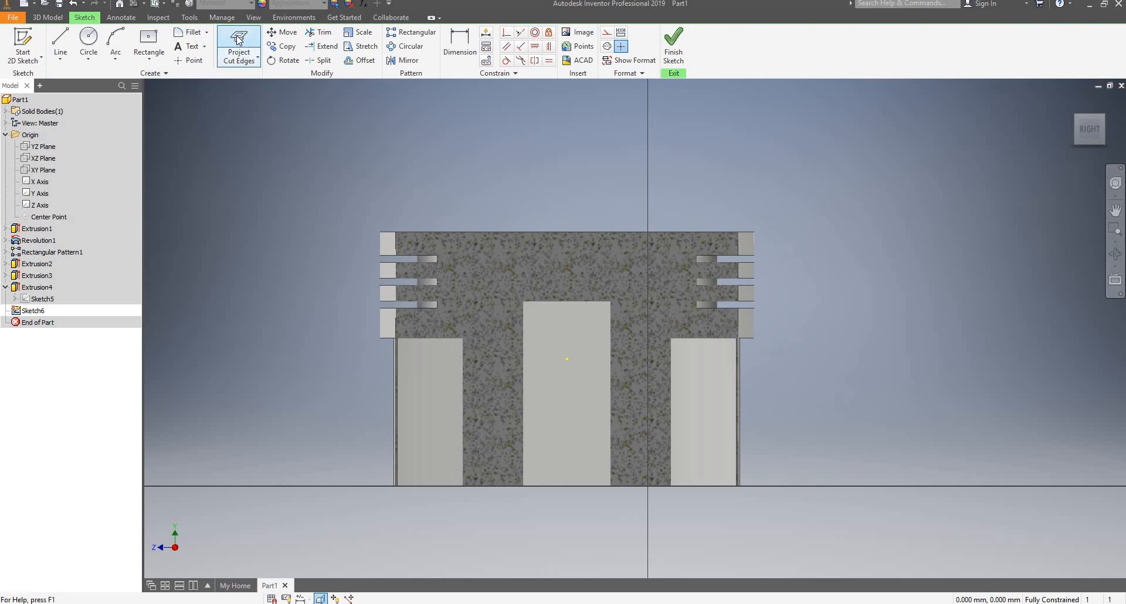
scroll(671, 344, "up", 5)
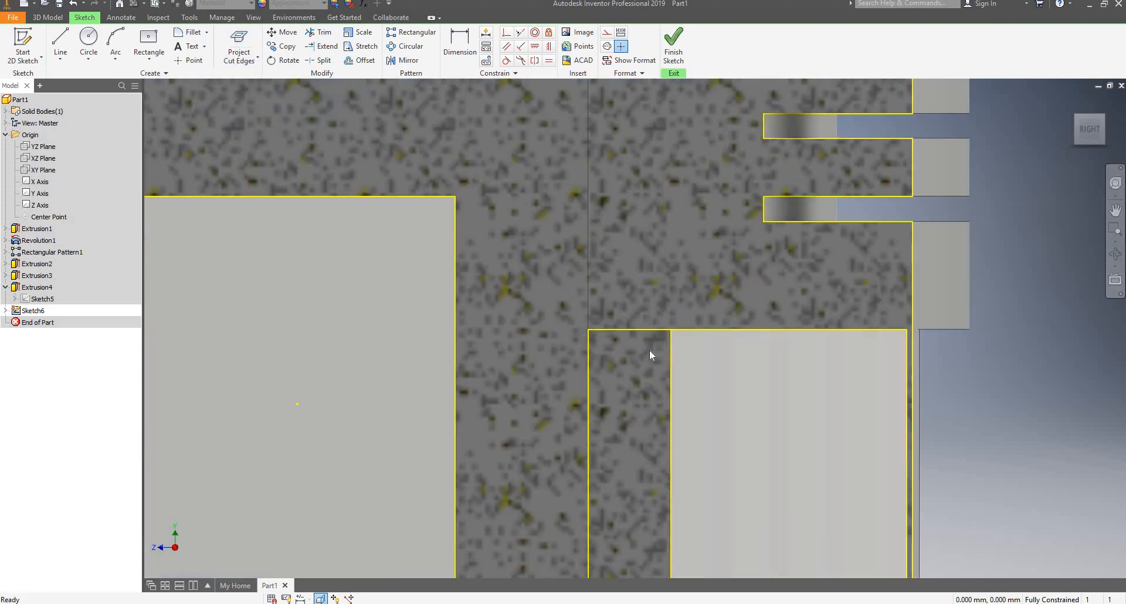
scroll(662, 346, "down", 5)
scroll(674, 355, "up", 4)
scroll(575, 301, "down", 1)
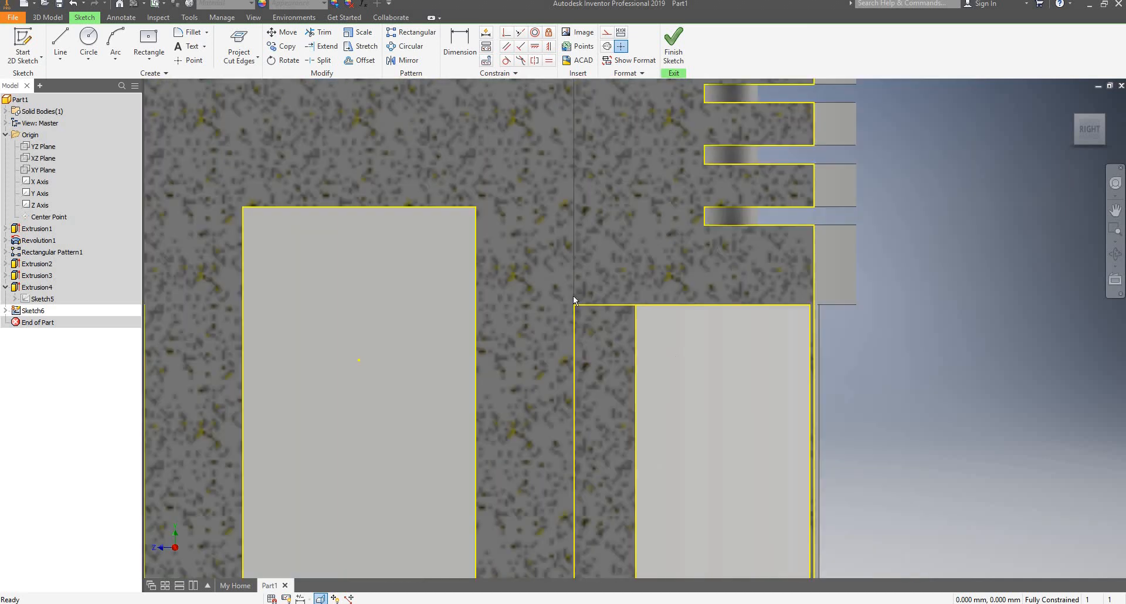
Sketch a closed right triangle in the stepped pocket, with legs along its upper edge and inner vertical edge, joined by a sloping line.
left_click(61, 45)
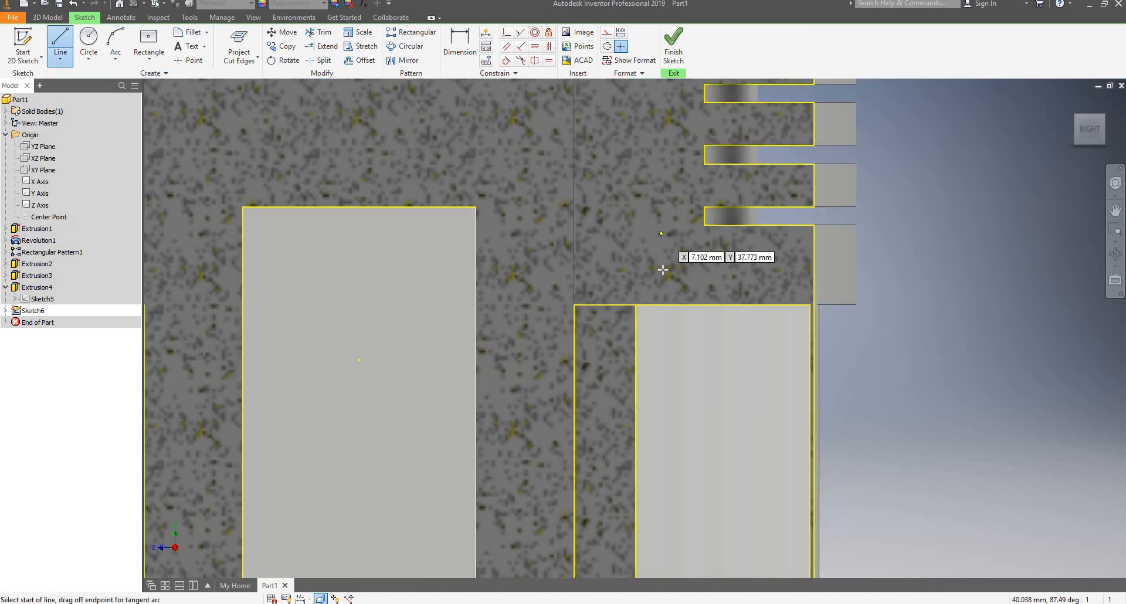
left_click(637, 304)
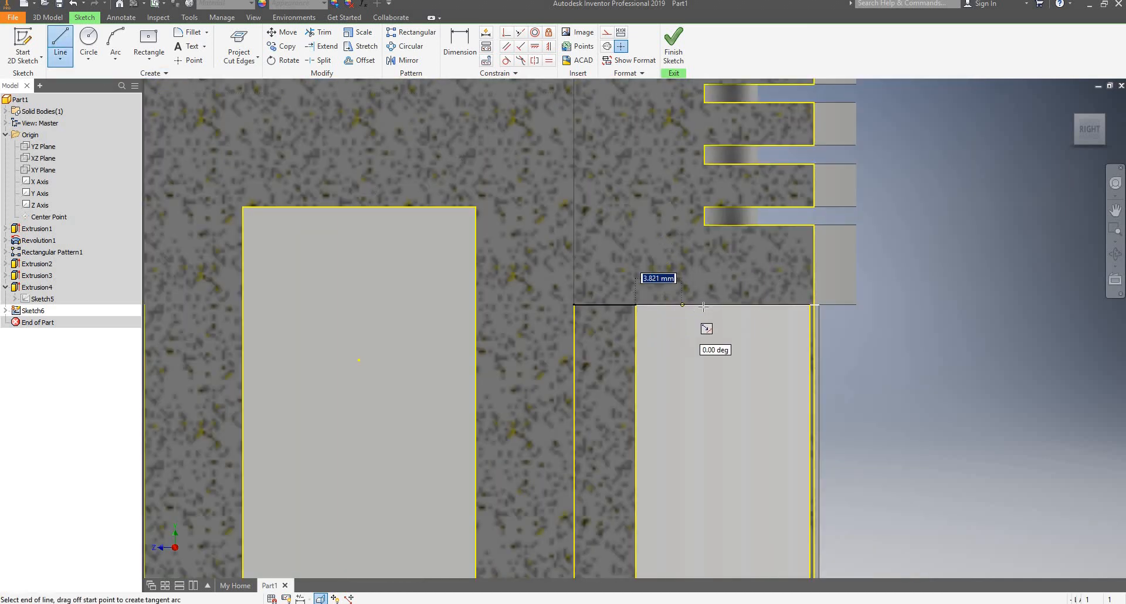
double_click(720, 305)
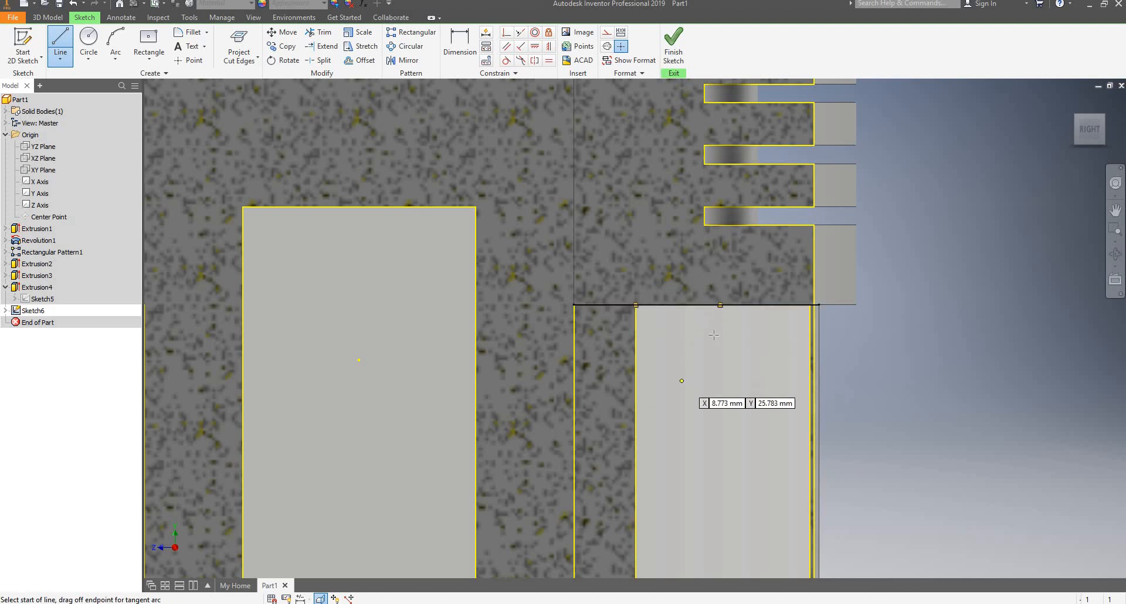
left_click(720, 305)
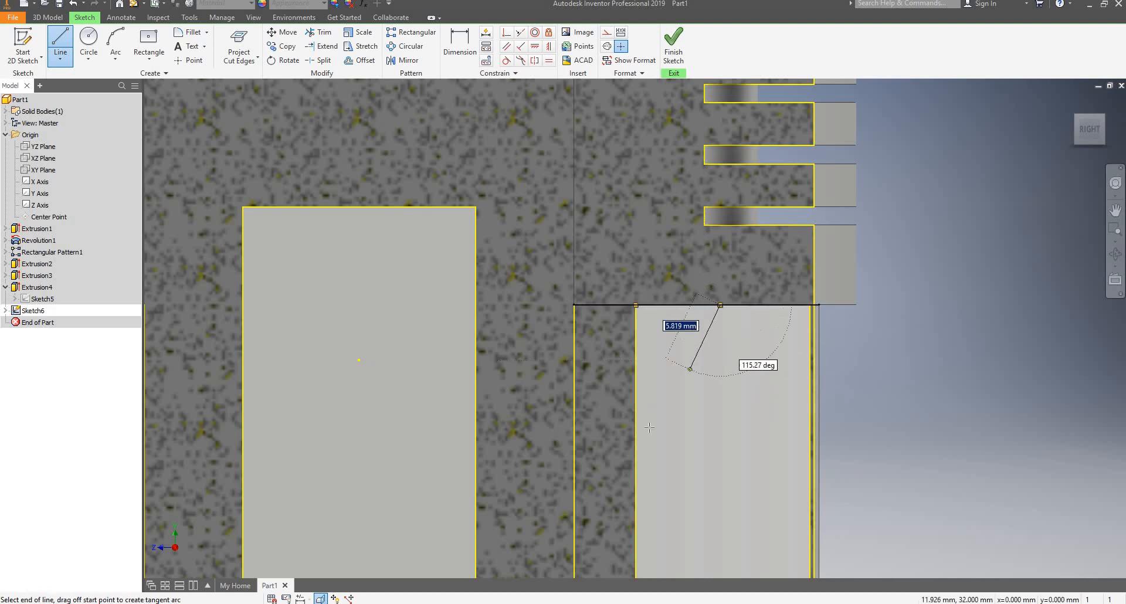
double_click(634, 525)
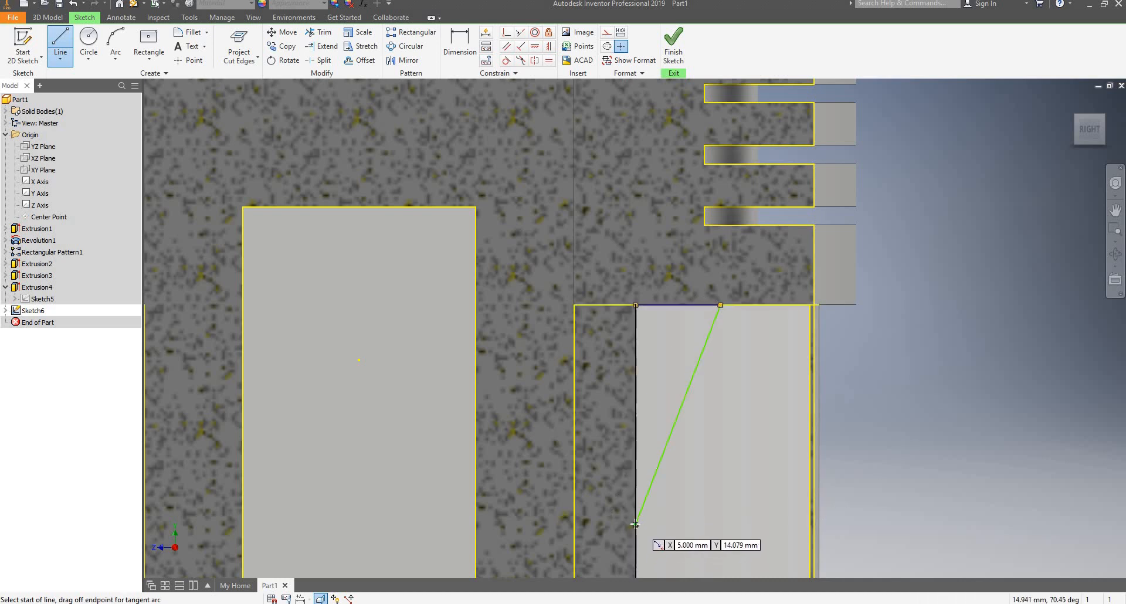
left_click(635, 524)
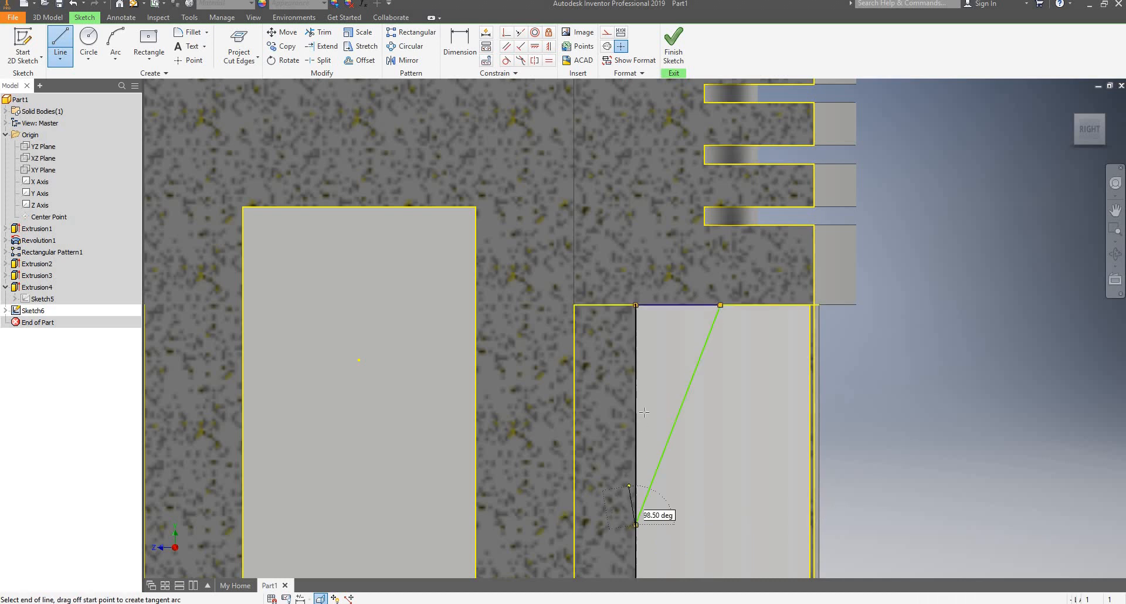
left_click(635, 305)
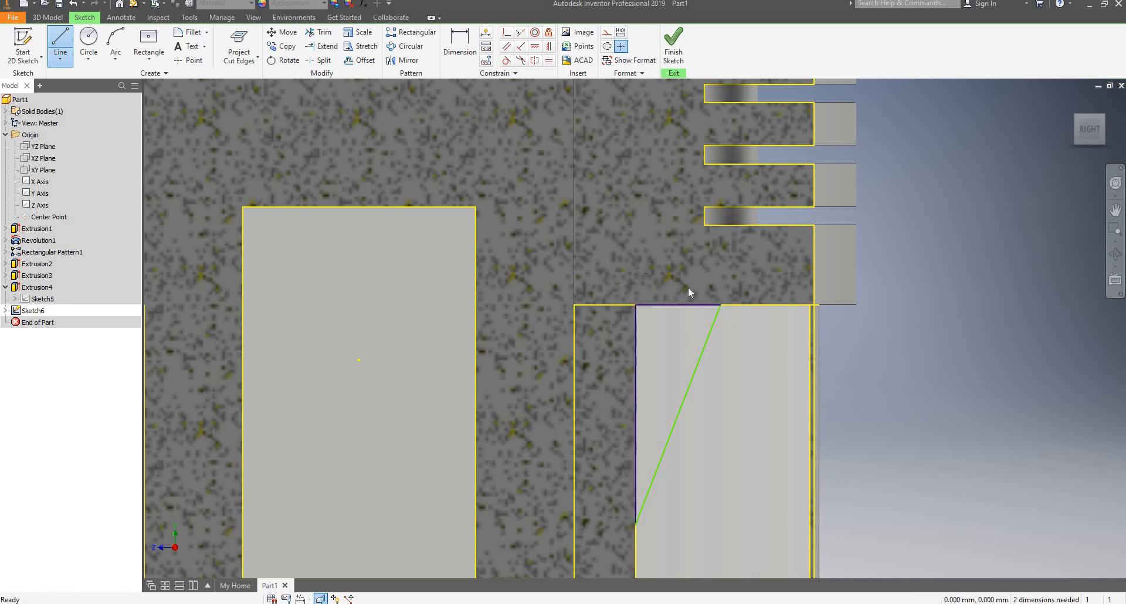
key("Escape")
left_click(459, 41)
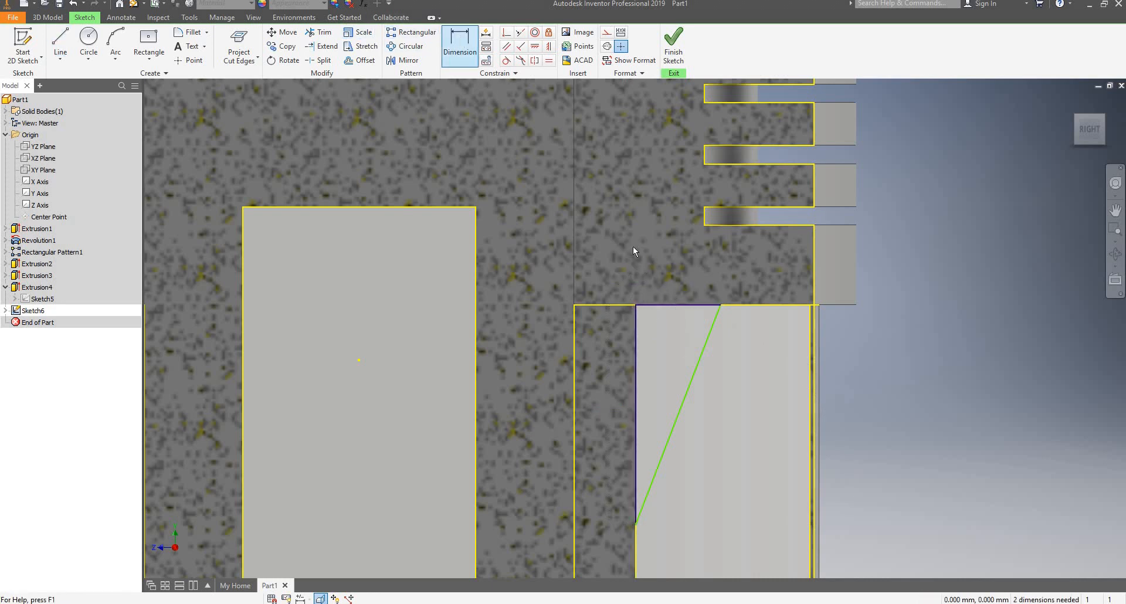
left_click(661, 306)
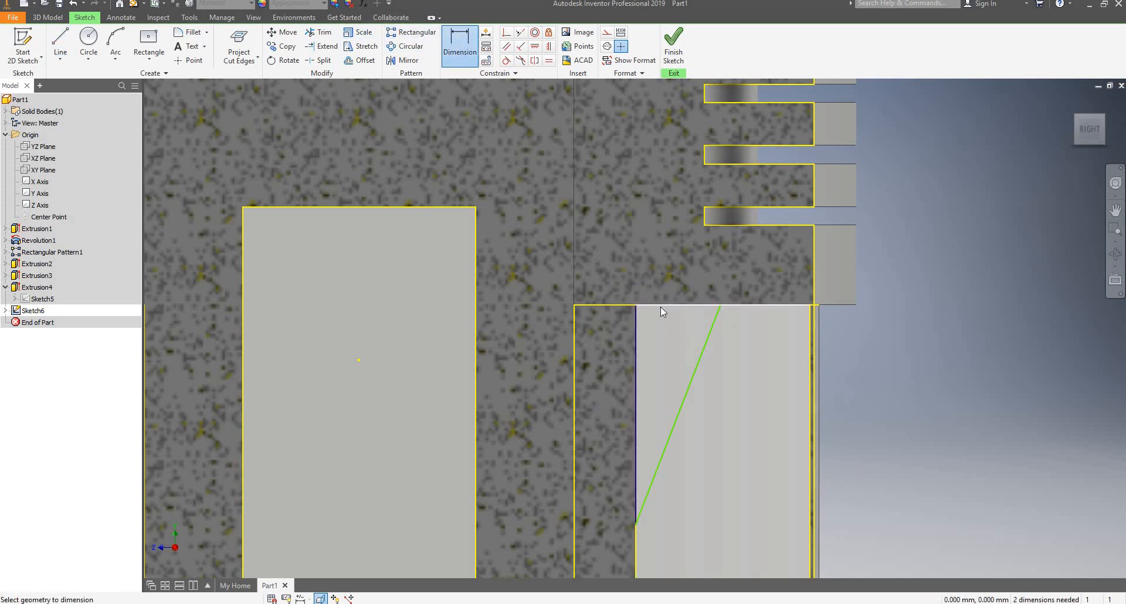
key("Escape")
key("Escape")
left_click(460, 42)
key("Escape")
mouse_move(611, 278)
left_mouse_down()
mouse_move(626, 293)
mouse_move(738, 320)
left_mouse_up()
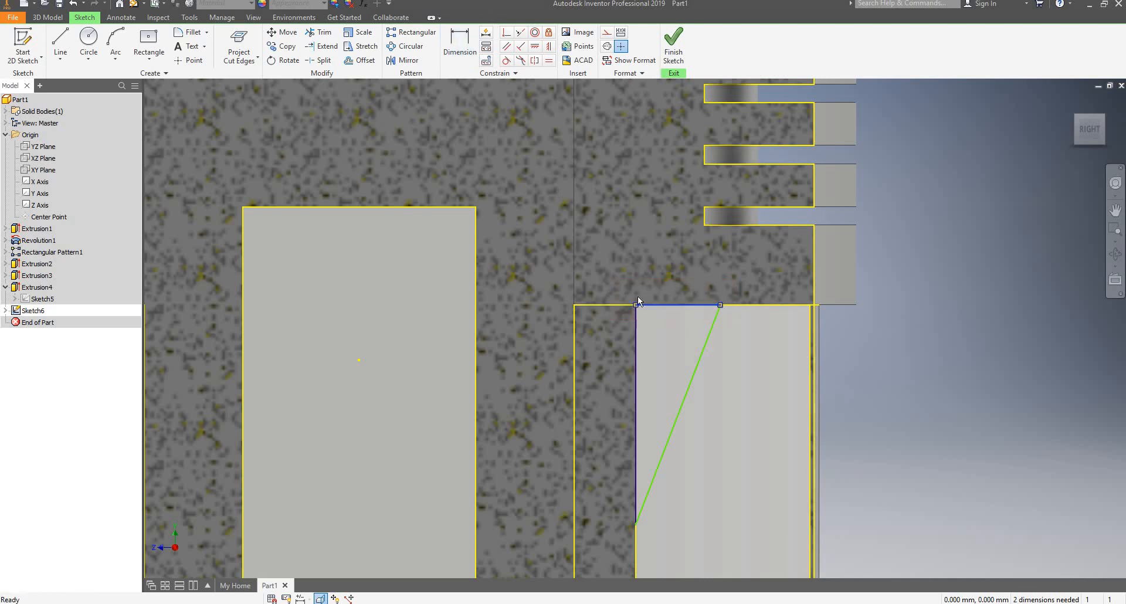
key("Escape")
Dimension the triangle's horizontal leg to 12 mm.
key("d")
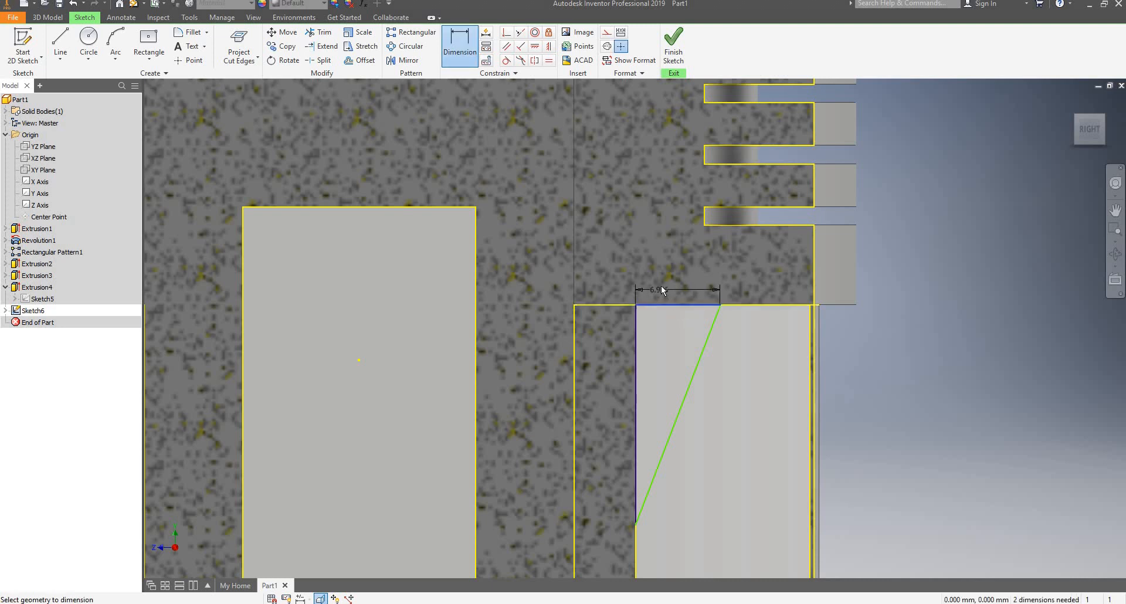
left_click(665, 287)
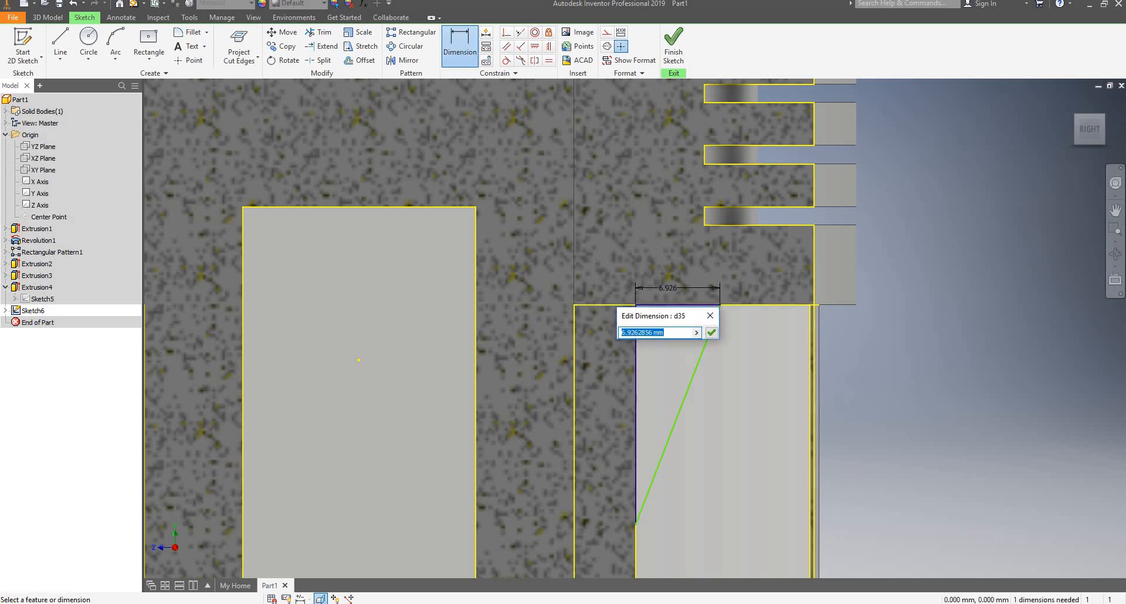
type("12")
key("Return")
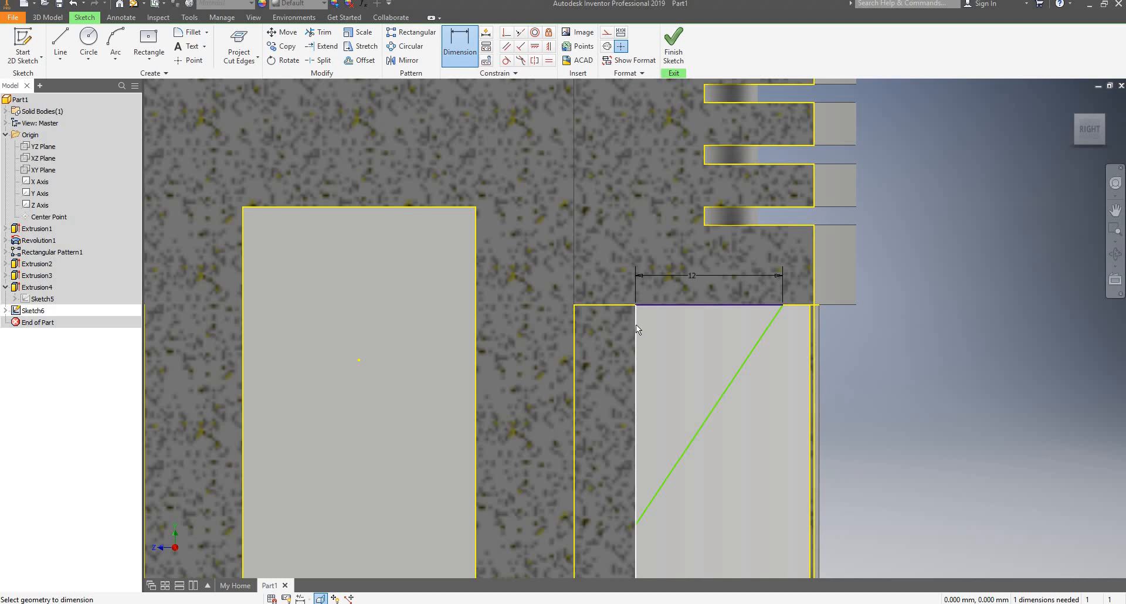
key("Escape")
Dimension the triangle's vertical leg to 28 mm and finish the sketch.
scroll(635, 324, "up", 5)
scroll(650, 357, "down", 6)
mouse_move(567, 186)
left_mouse_down()
mouse_move(623, 454)
mouse_move(617, 508)
mouse_move(618, 489)
left_mouse_up()
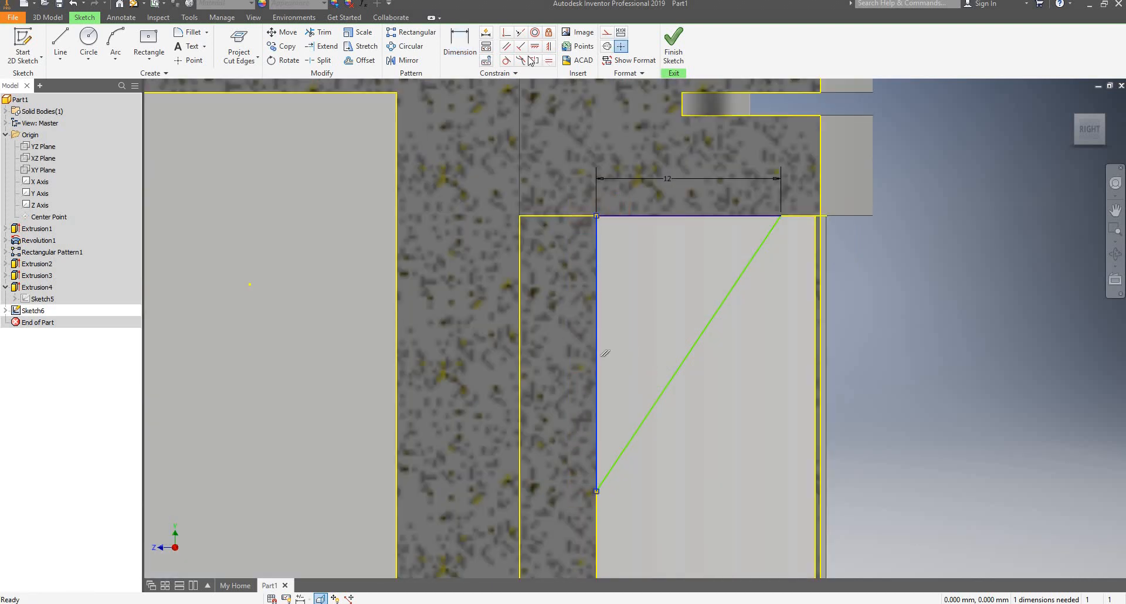
key("d")
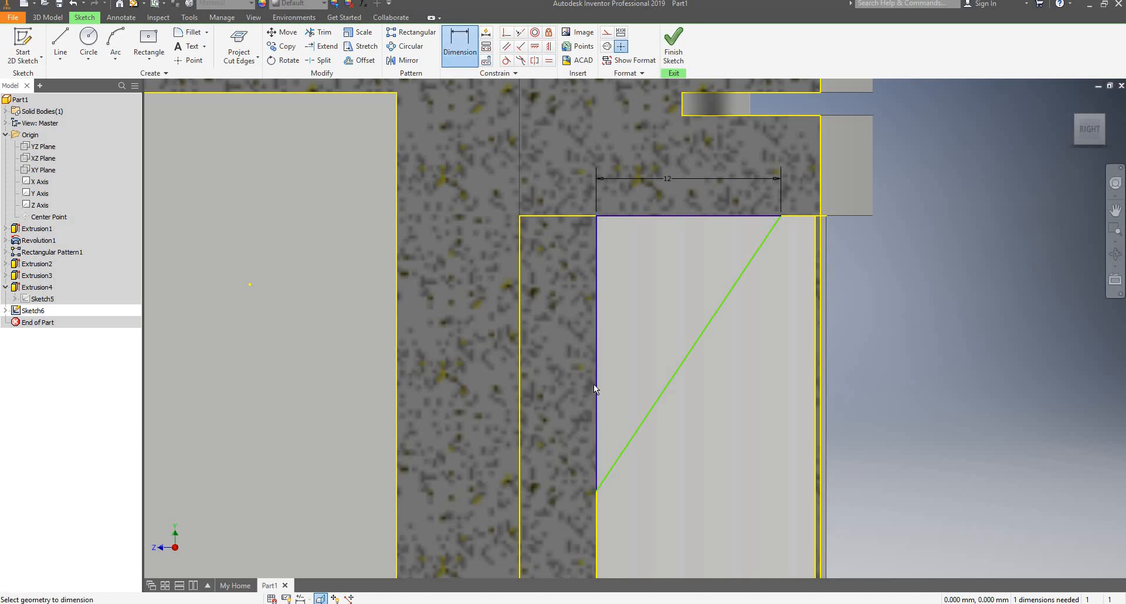
left_click(593, 384)
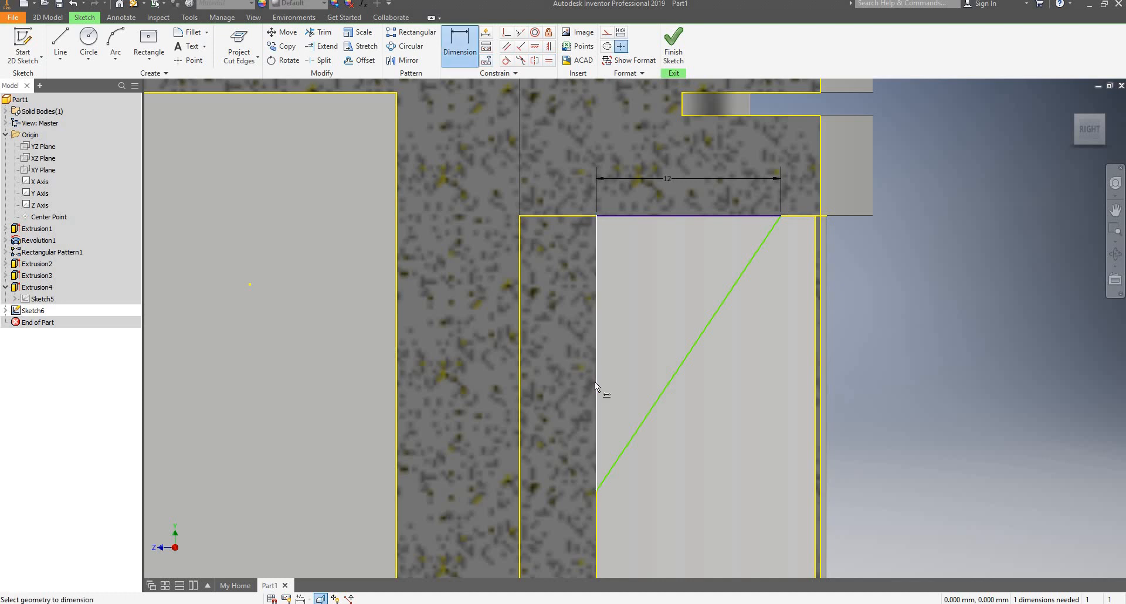
left_click(568, 346)
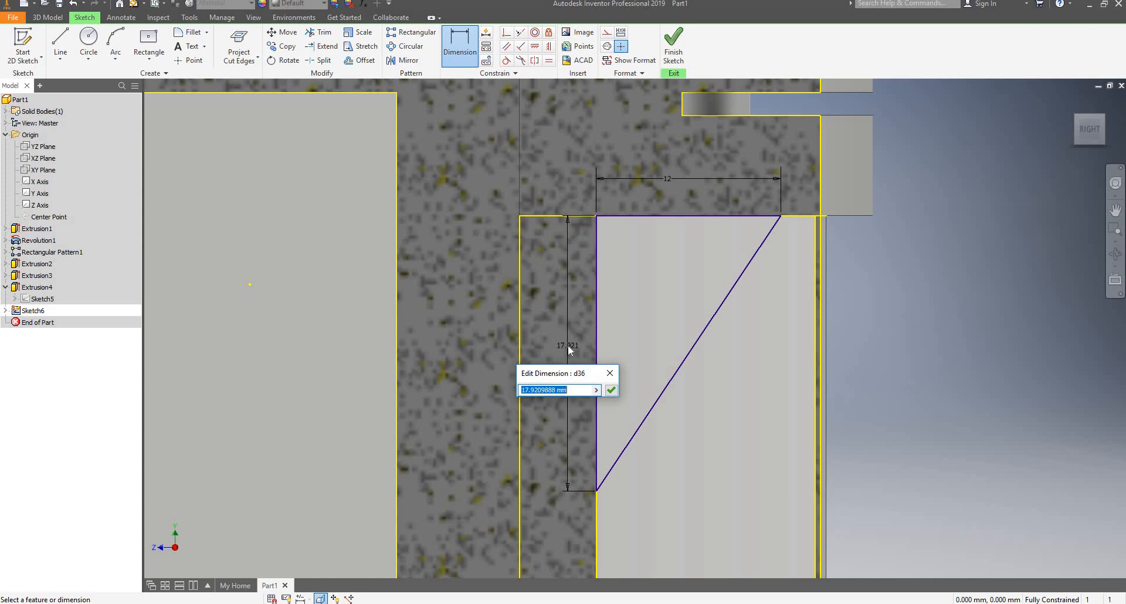
type("28")
key("Return")
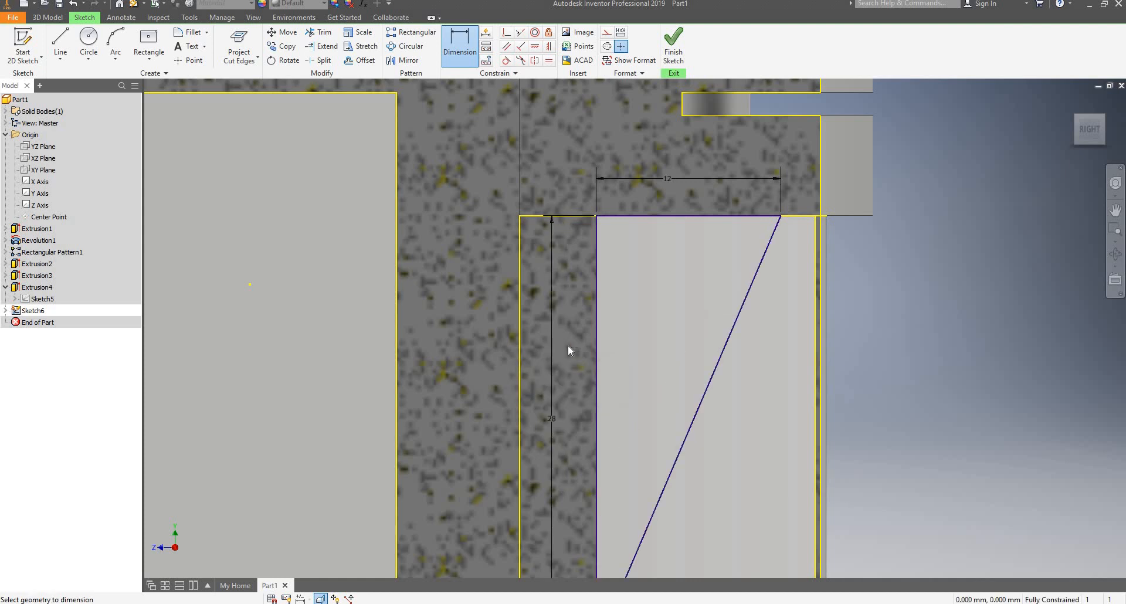
scroll(638, 316, "down", 4)
scroll(641, 340, "up", 3)
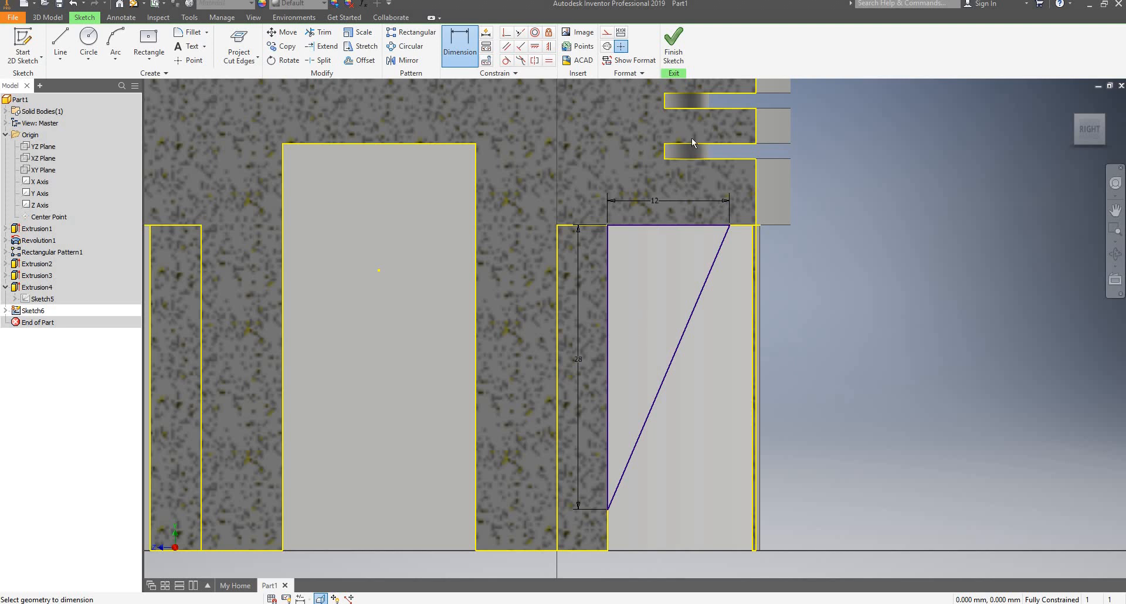
left_click(681, 57)
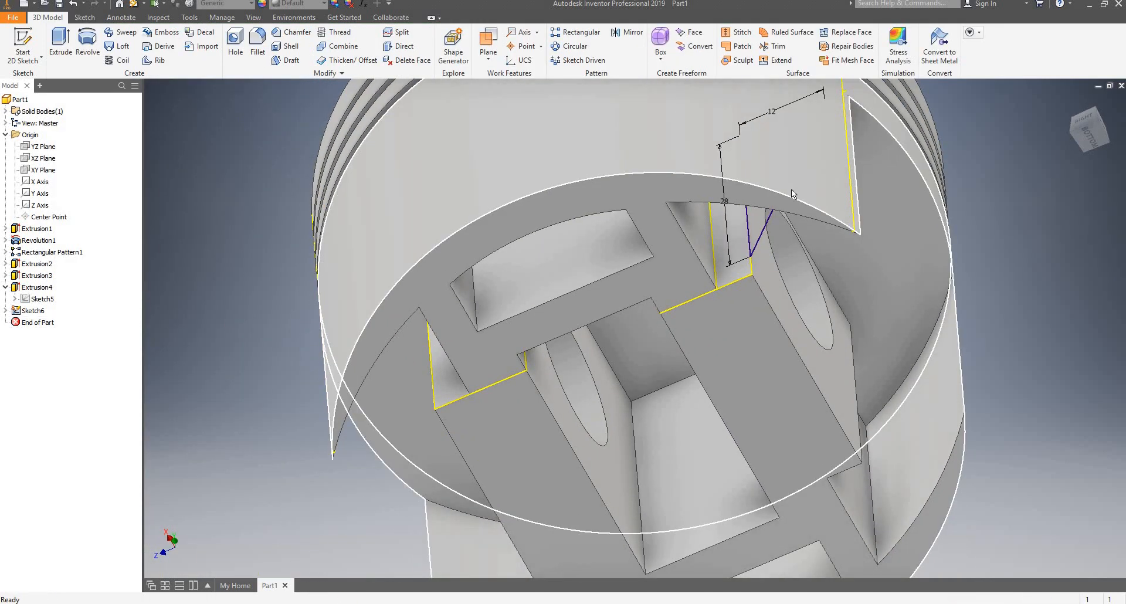
Extrude the triangular profile as a joined solid by a distance of 5 mm in the reversed direction.
mouse_move(718, 202)
middle_mouse_down("shift")
mouse_move(674, 231)
mouse_move(556, 242)
mouse_move(586, 222)
mouse_move(540, 233)
middle_mouse_up("shift")
key("e")
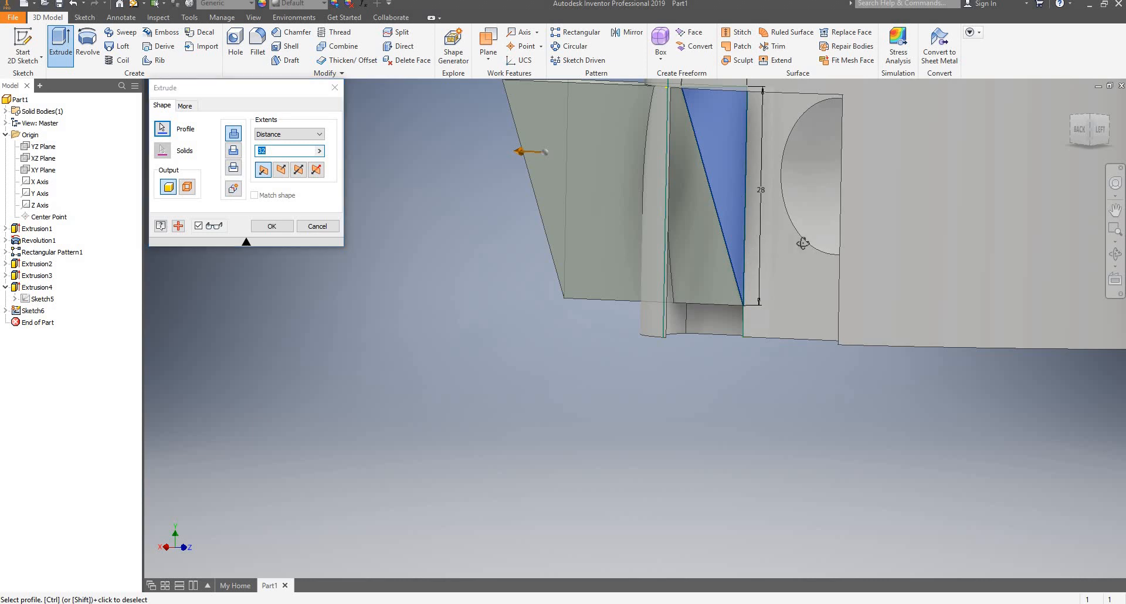
middle_click_drag(803, 243, 874, 269, "shift")
scroll(875, 267, "up", 5)
scroll(962, 157, "down", 3)
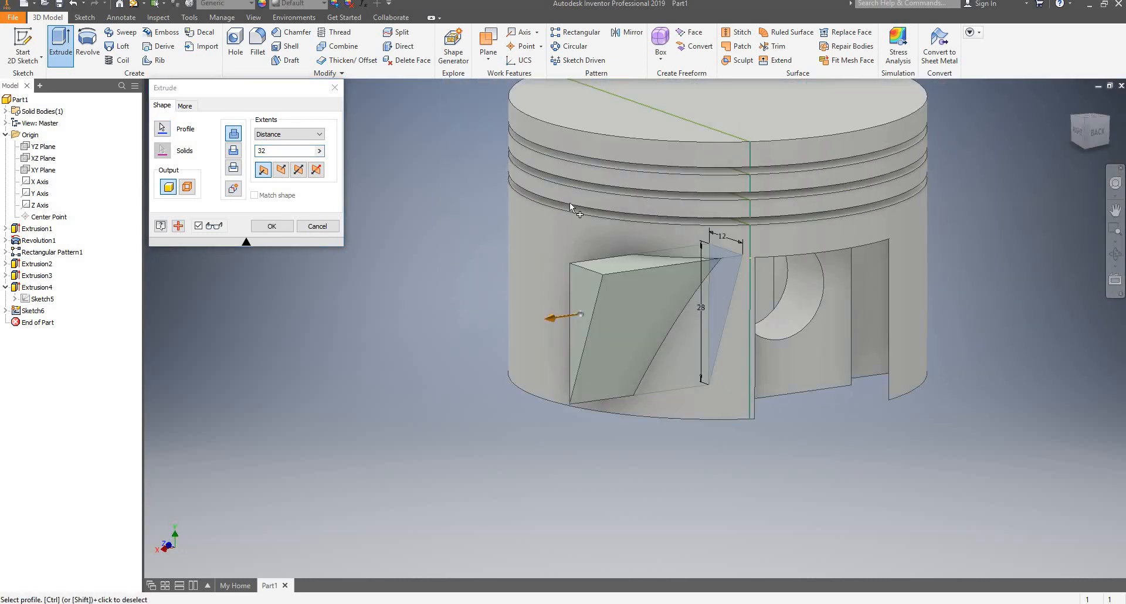
left_click(282, 170)
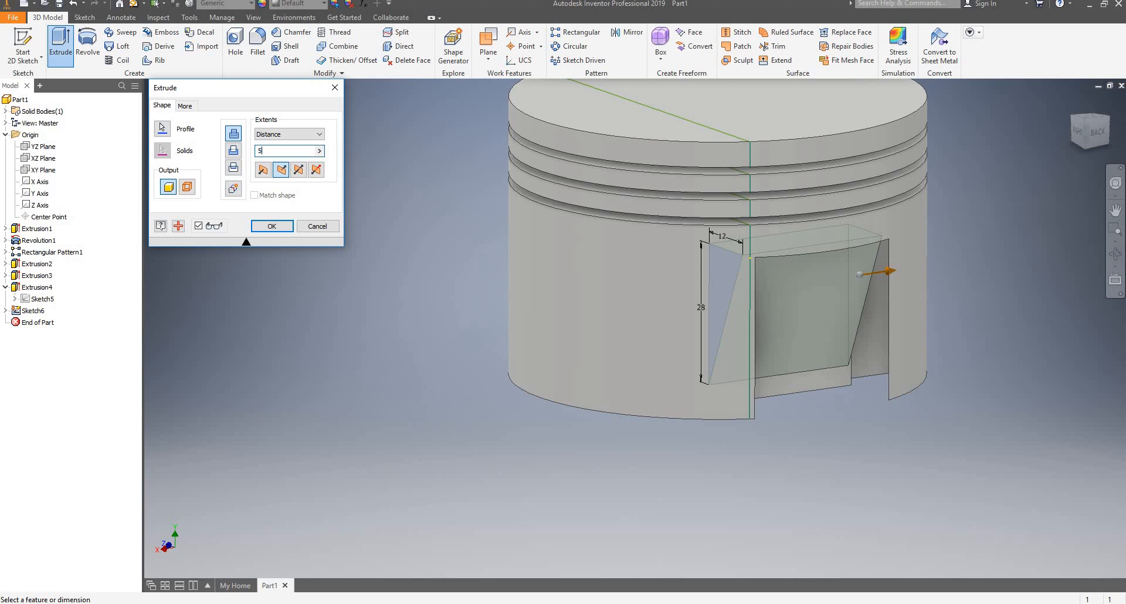
left_click(274, 228)
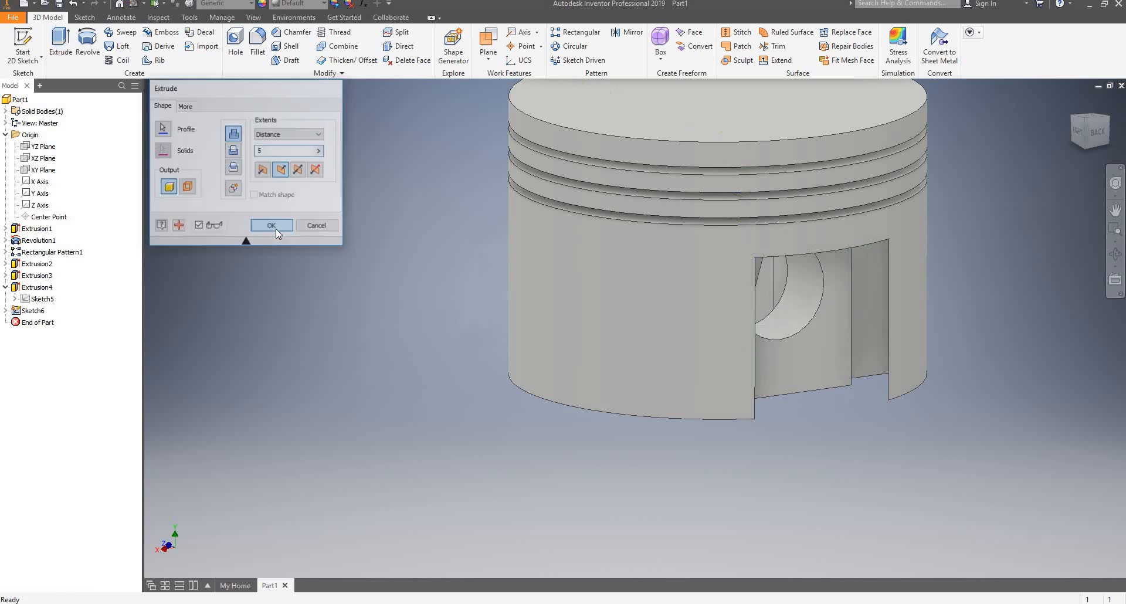
Mirror the triangular rib extrusion about the YZ Plane.
key("F4")
left_click_drag(905, 299, 815, 297)
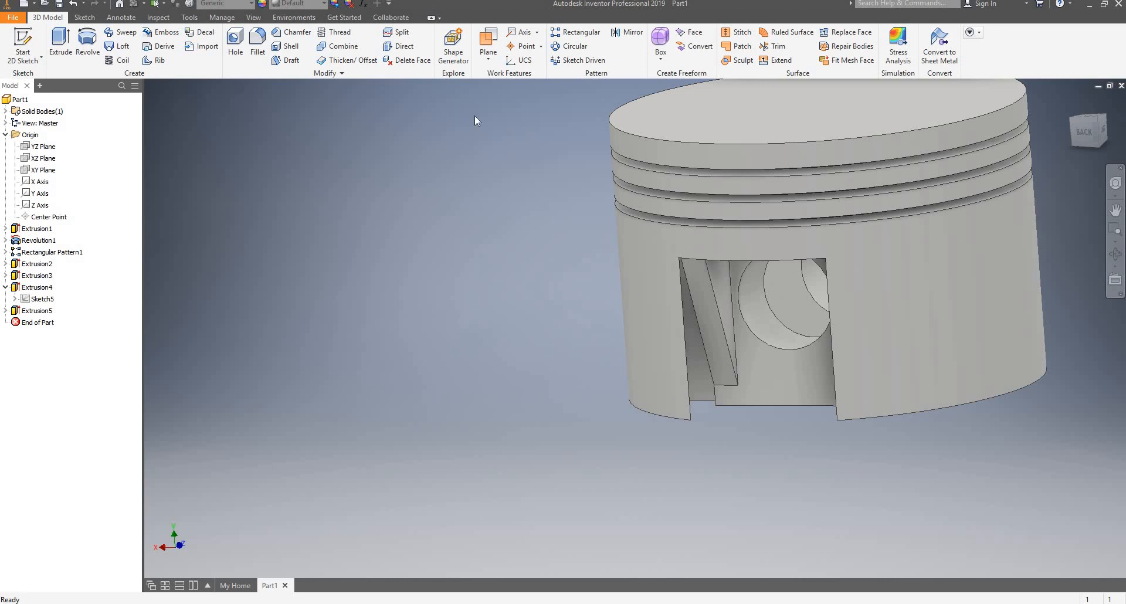
left_click(629, 33)
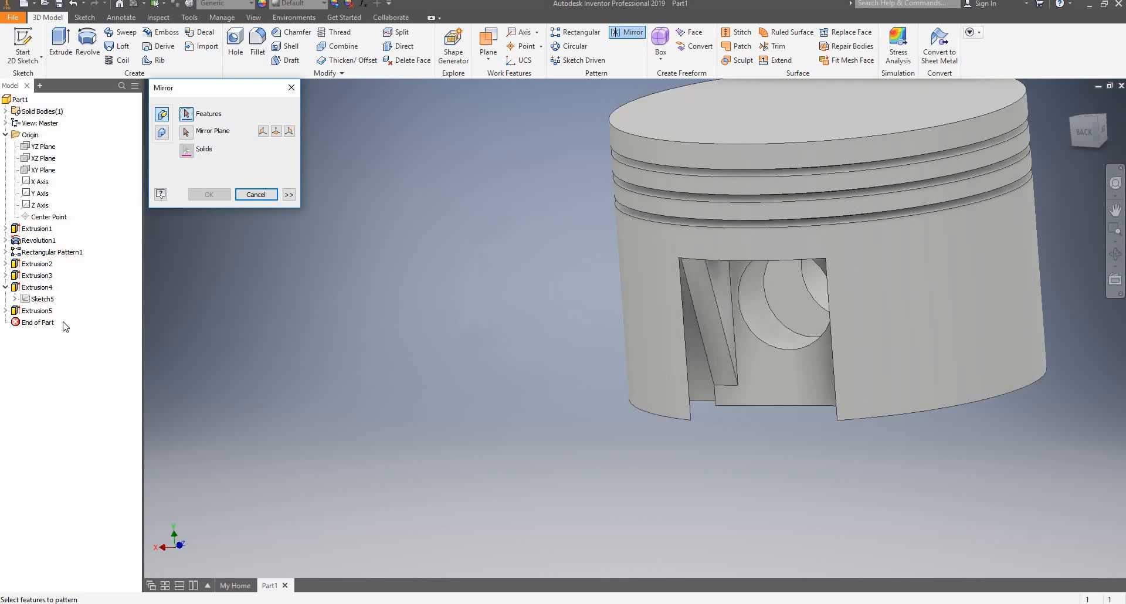
left_click(37, 311)
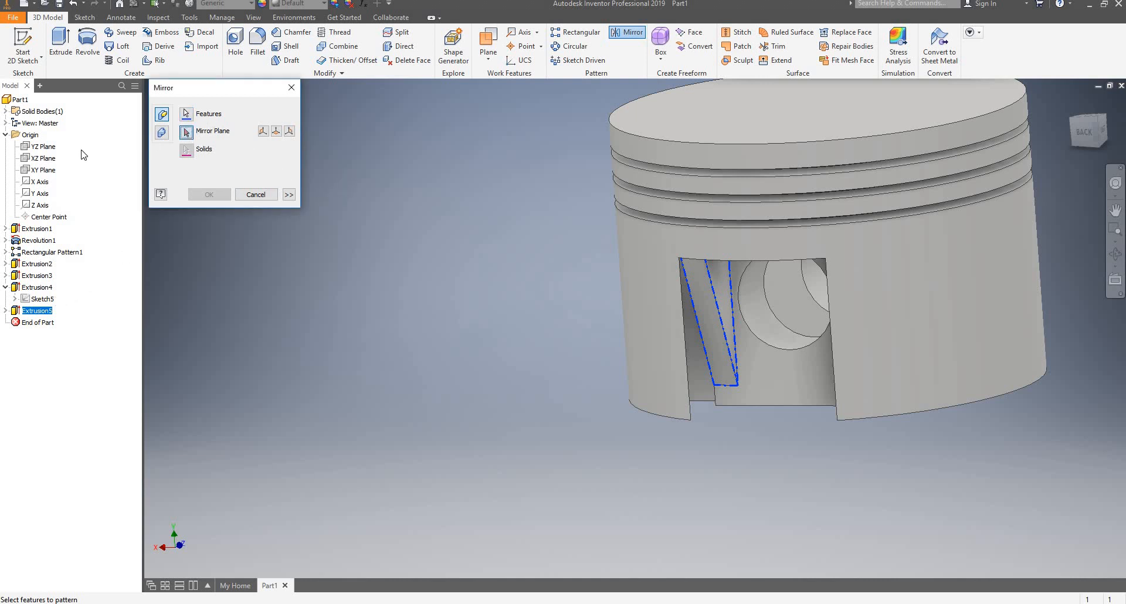
left_click(44, 146)
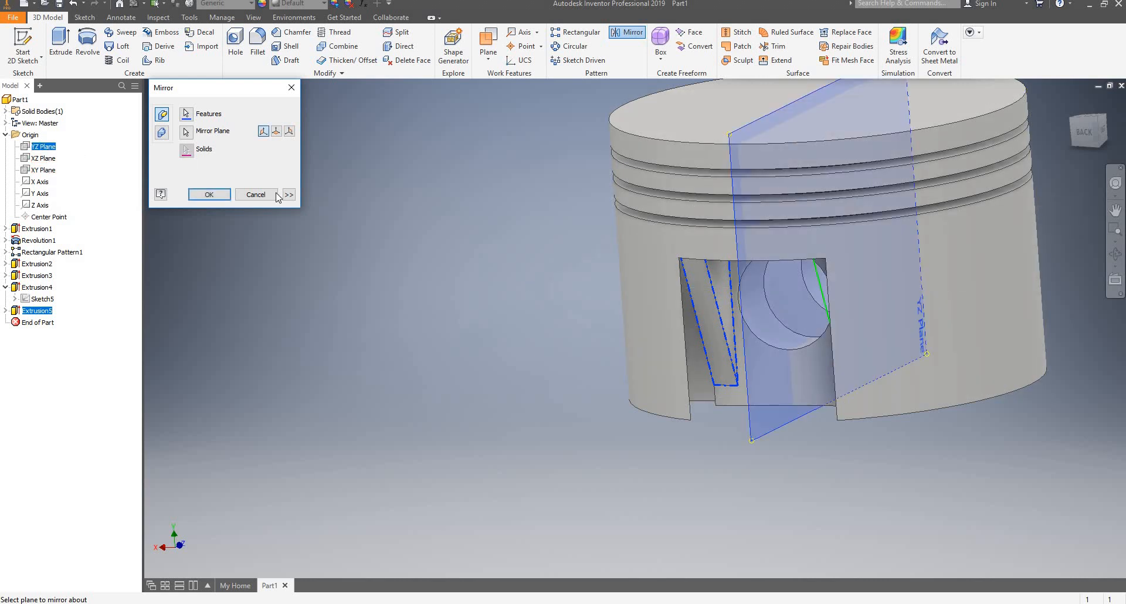
left_click(209, 194)
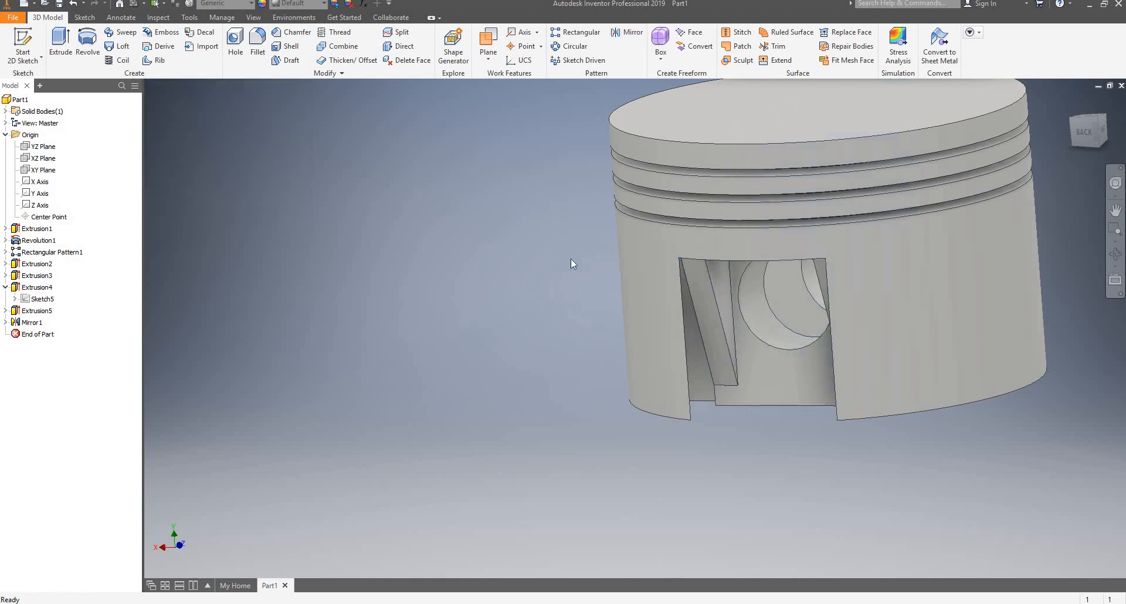
Mirror the triangular rib extrusion and its existing mirrored copy together about the XY Plane.
middle_click_drag(573, 260, 720, 252, "shift")
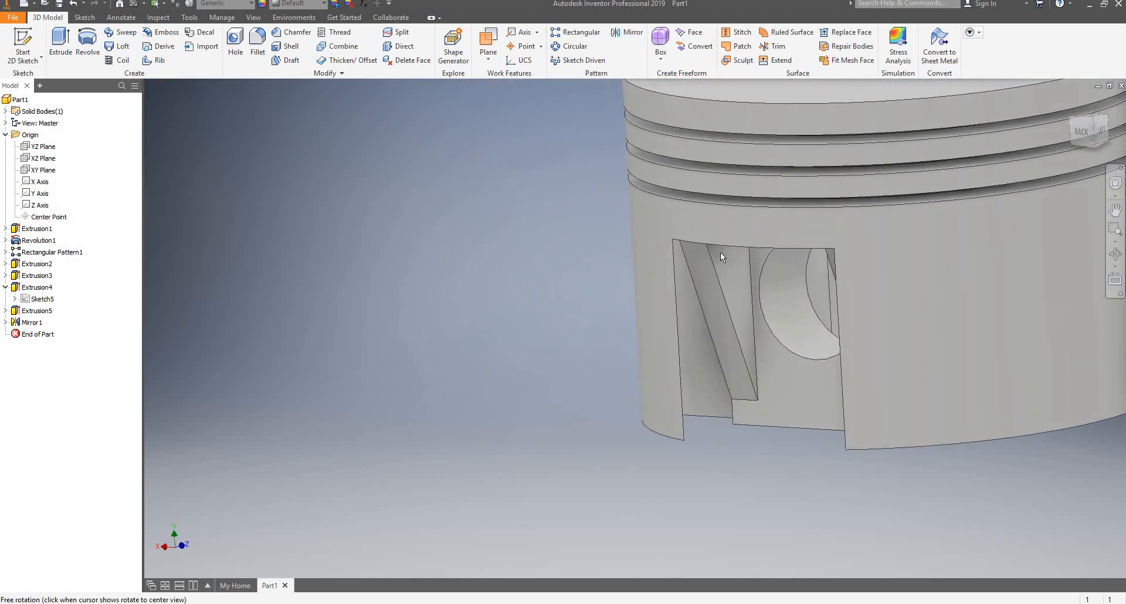
left_click(32, 322)
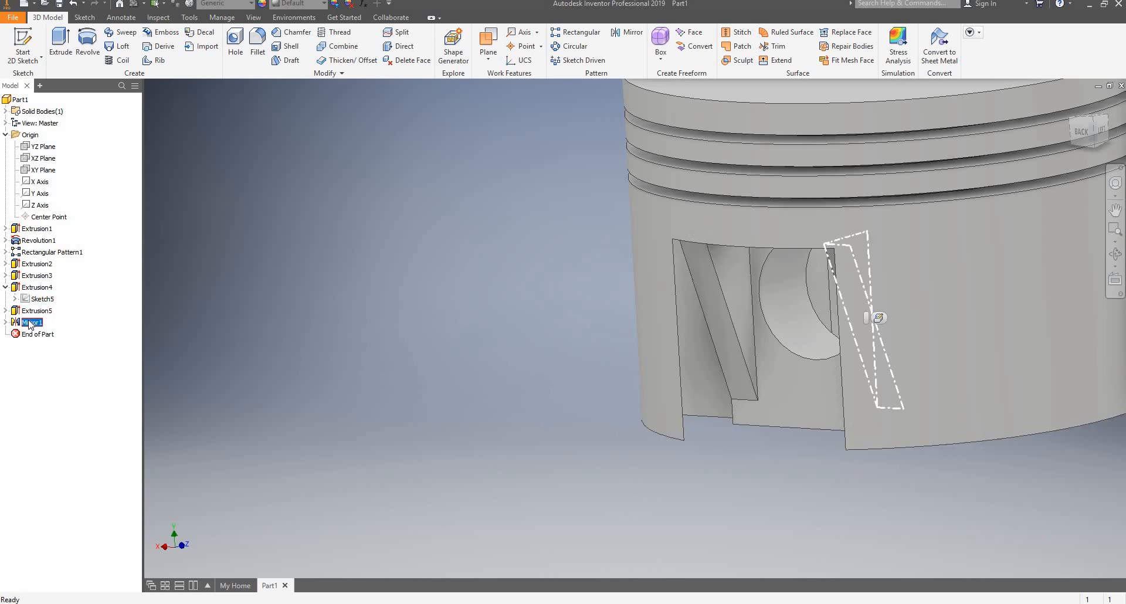
left_click(33, 311, "ctrl")
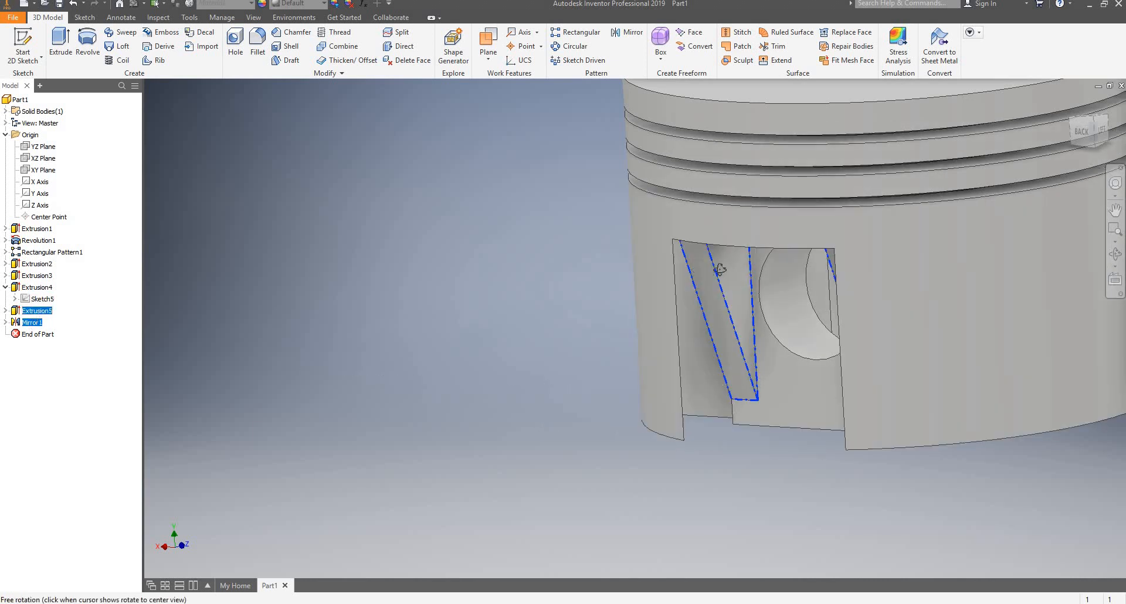
middle_click_drag(717, 263, 755, 265, "shift")
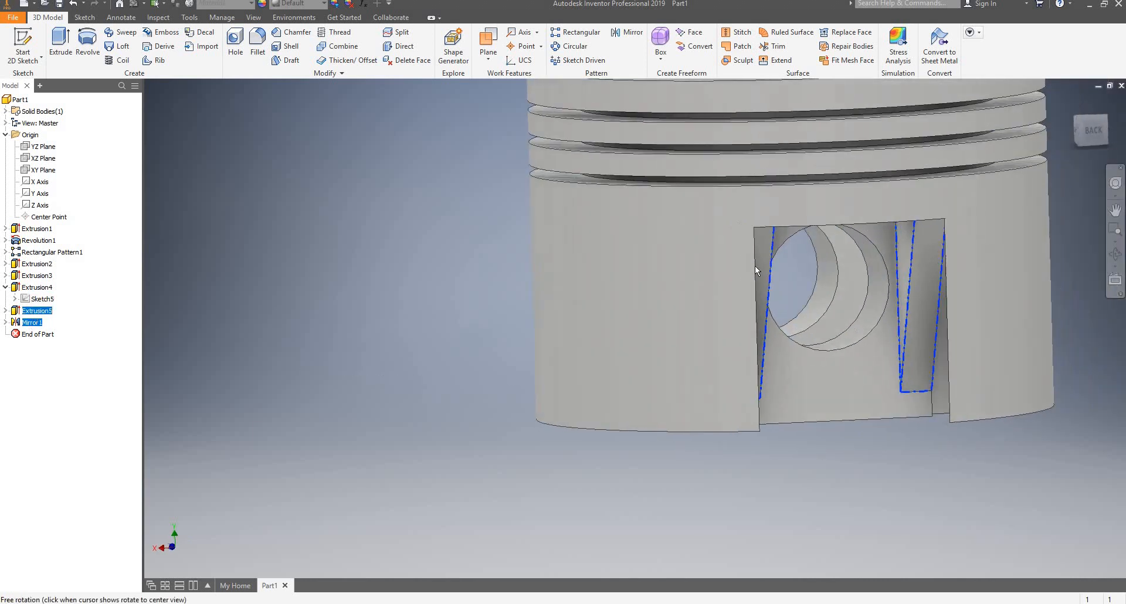
left_click(627, 32)
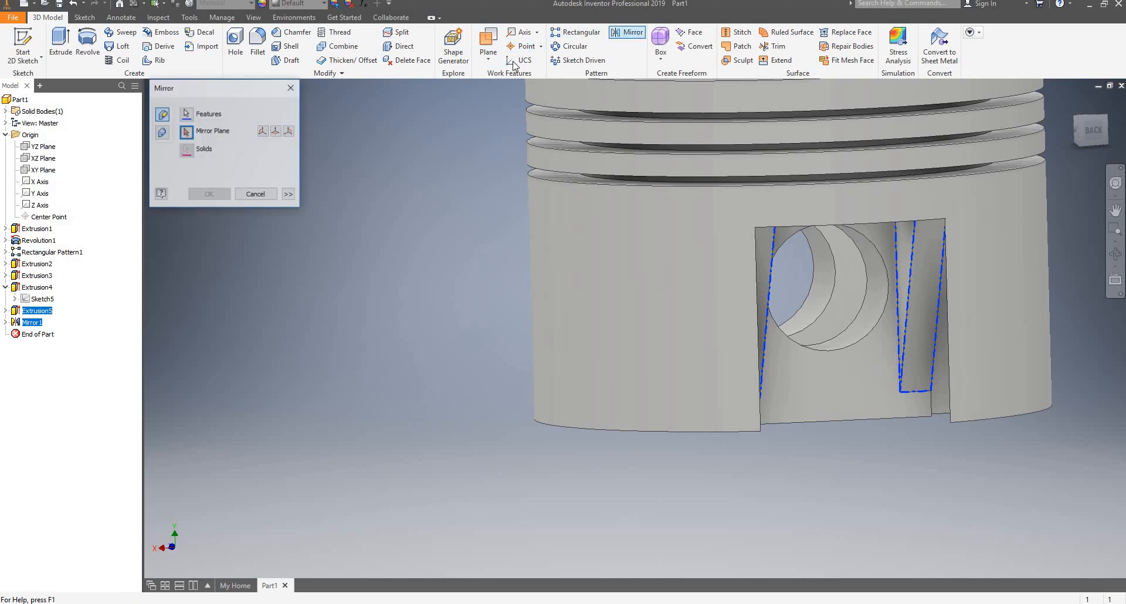
left_click(40, 171)
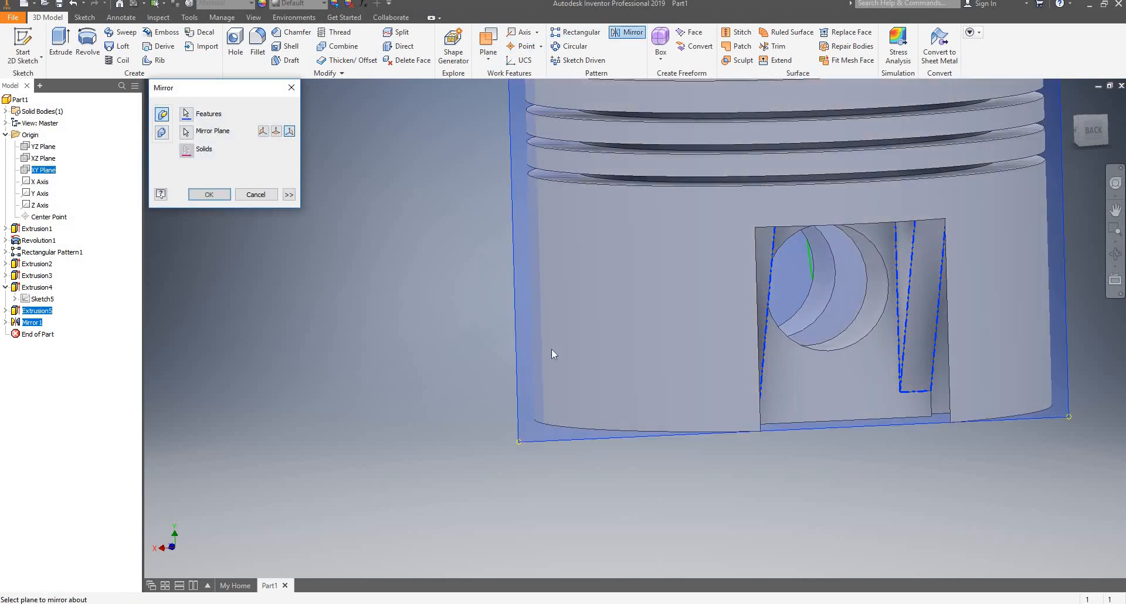
middle_click_drag(642, 337, 194, 194, "shift")
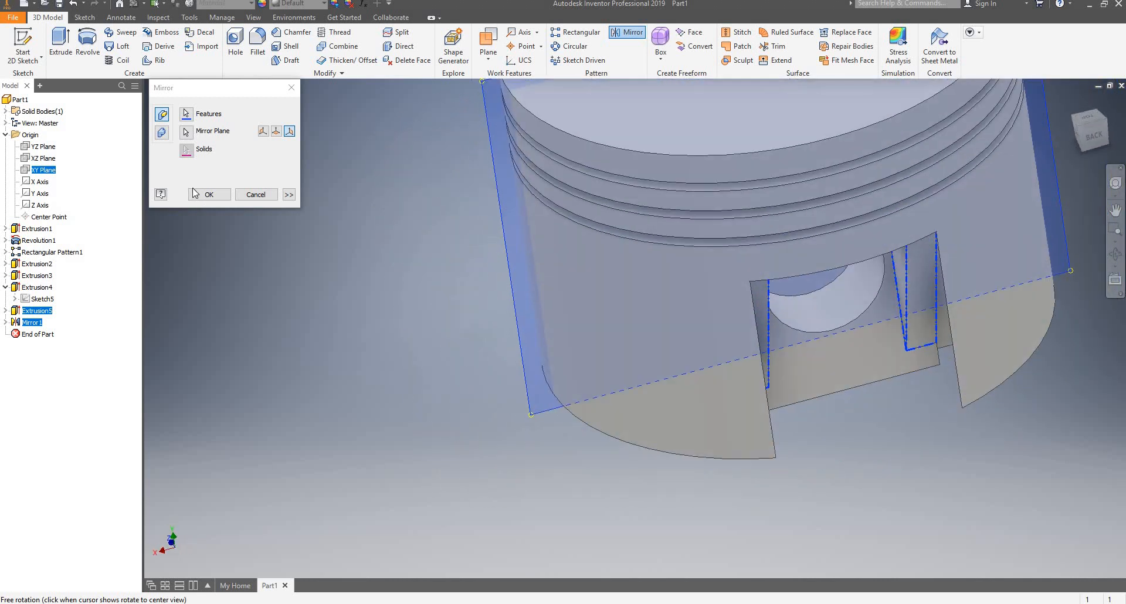
left_click(216, 196)
scroll(499, 343, "up", 5)
scroll(569, 309, "down", 3)
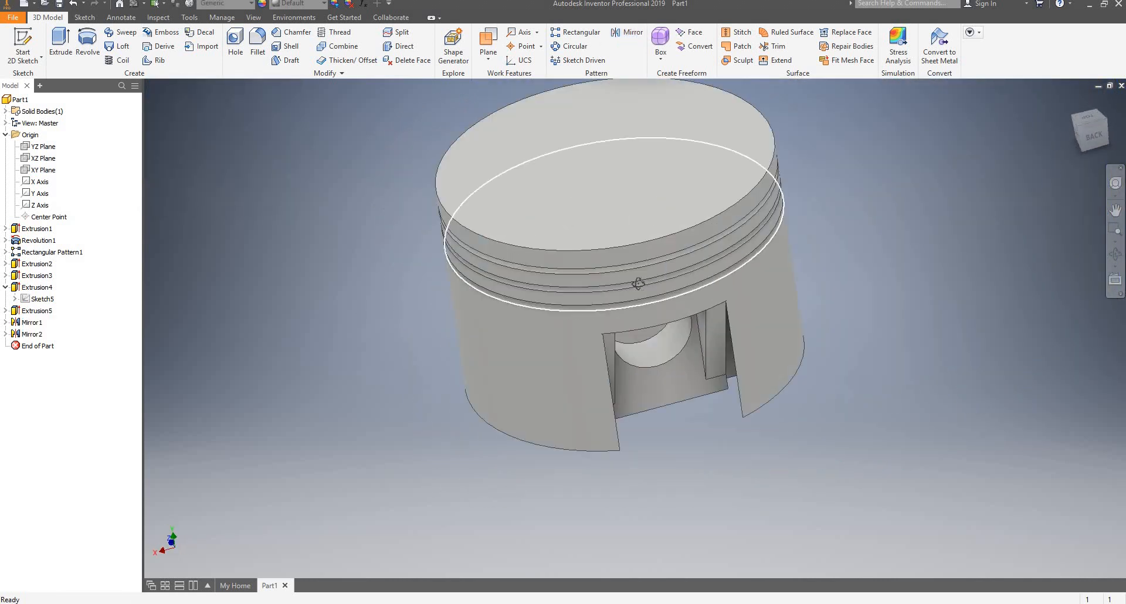
Chamfer the vertical side edges of the skirt openings with a distance of 15 mm.
middle_click_drag(637, 283, 535, 292, "shift")
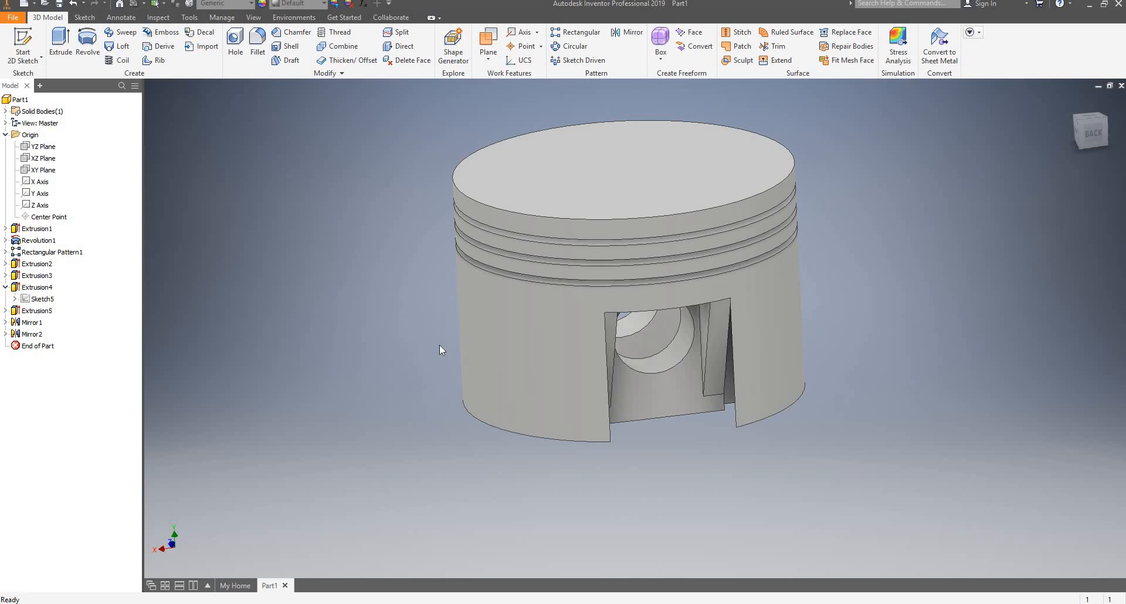
left_click(303, 34)
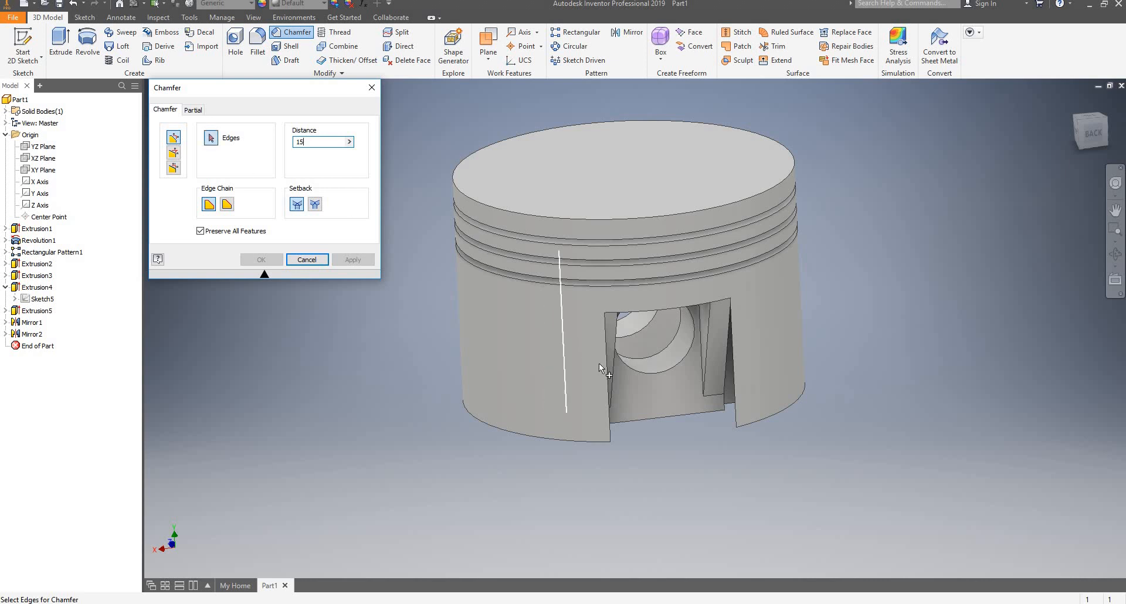
left_click(610, 410)
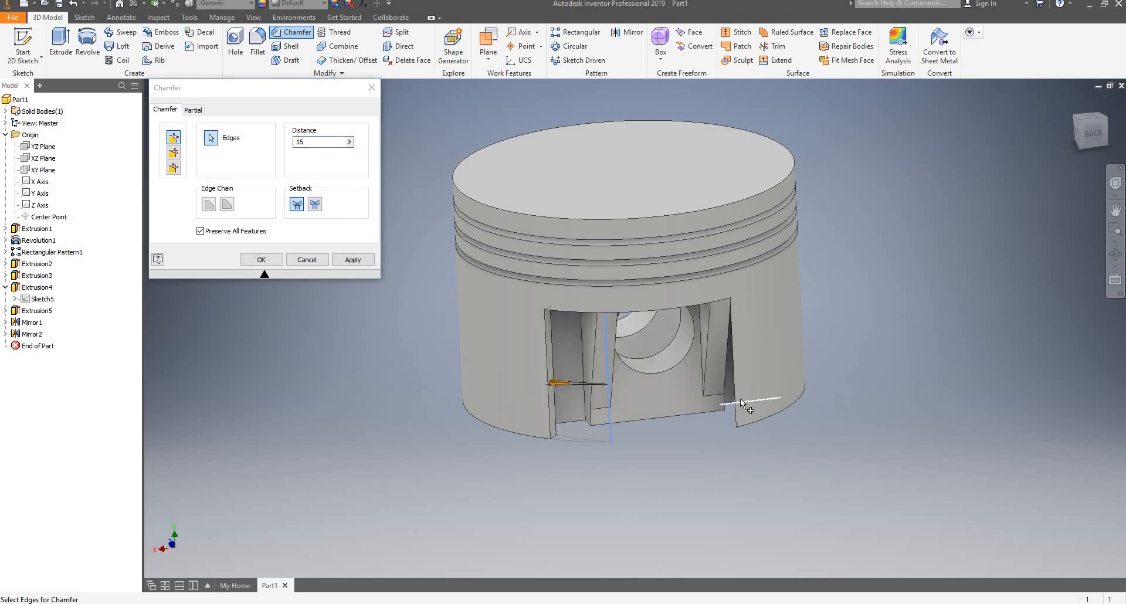
left_click(735, 402)
middle_click_drag(776, 410, 762, 374, "shift")
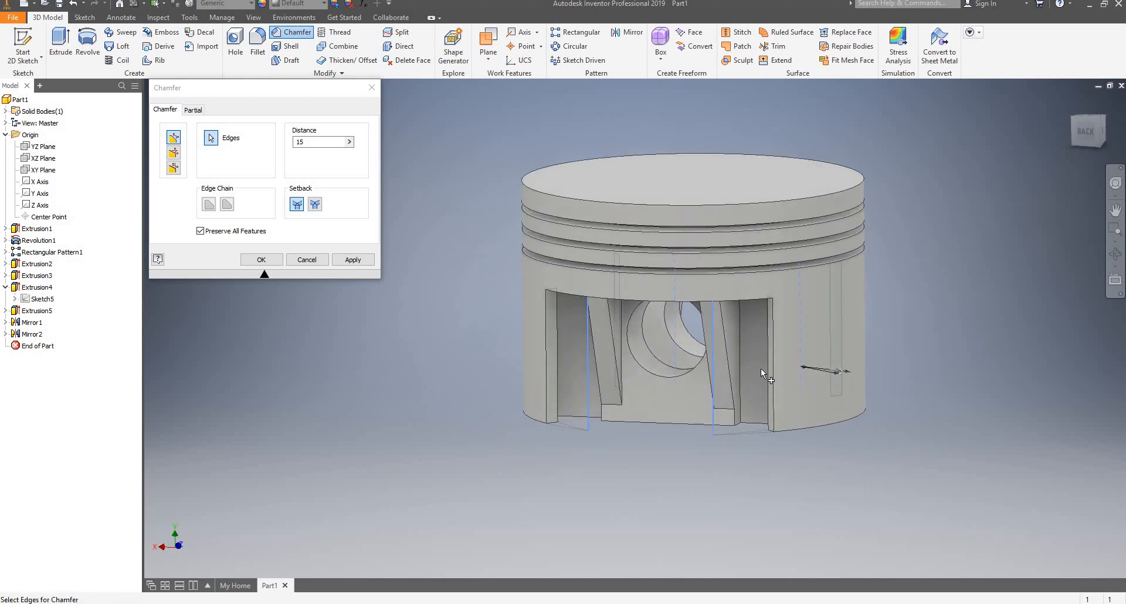
left_click(264, 259)
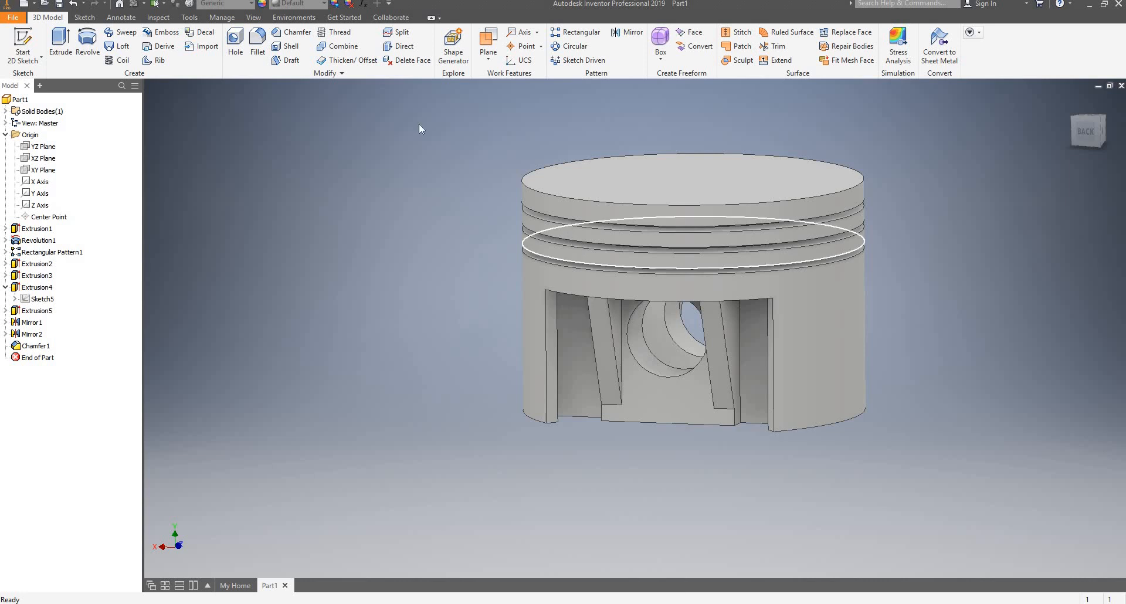
Start a 10 mm chamfer on the two short lower corner edges of the back skirt opening.
left_click(291, 34)
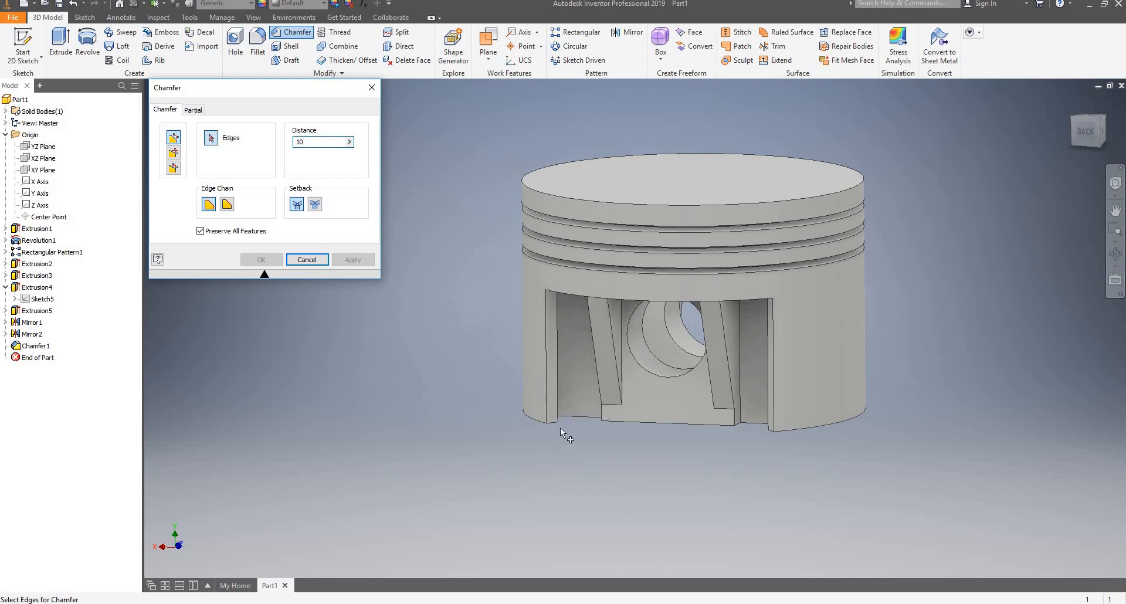
scroll(561, 429, "up", 3)
left_click(532, 413)
scroll(770, 430, "down", 3)
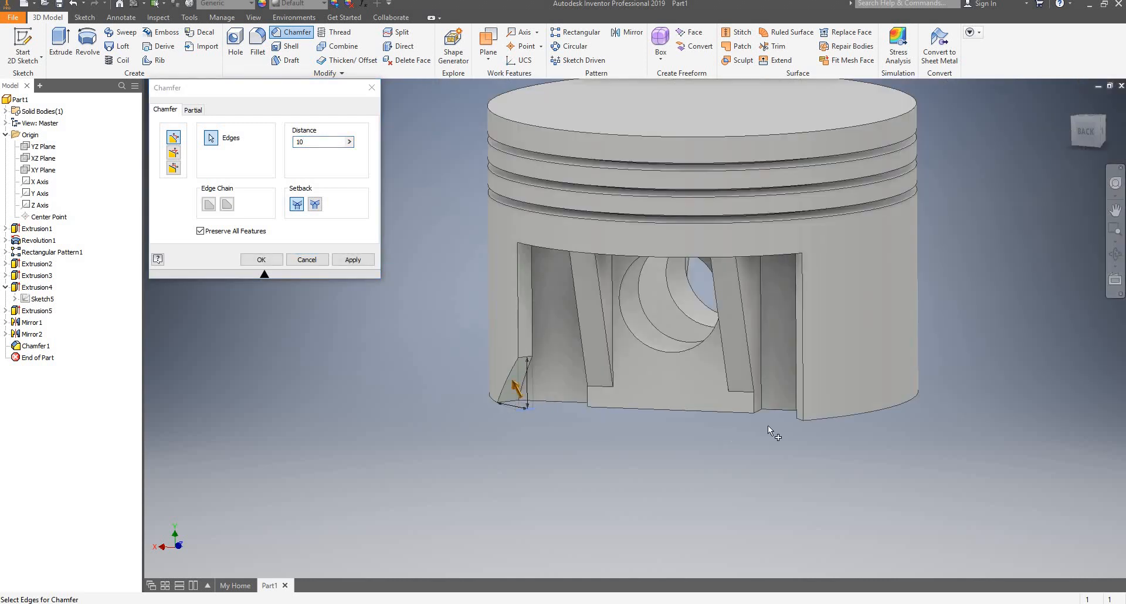
middle_click_drag(826, 430, 870, 384, "shift")
scroll(807, 438, "up", 5)
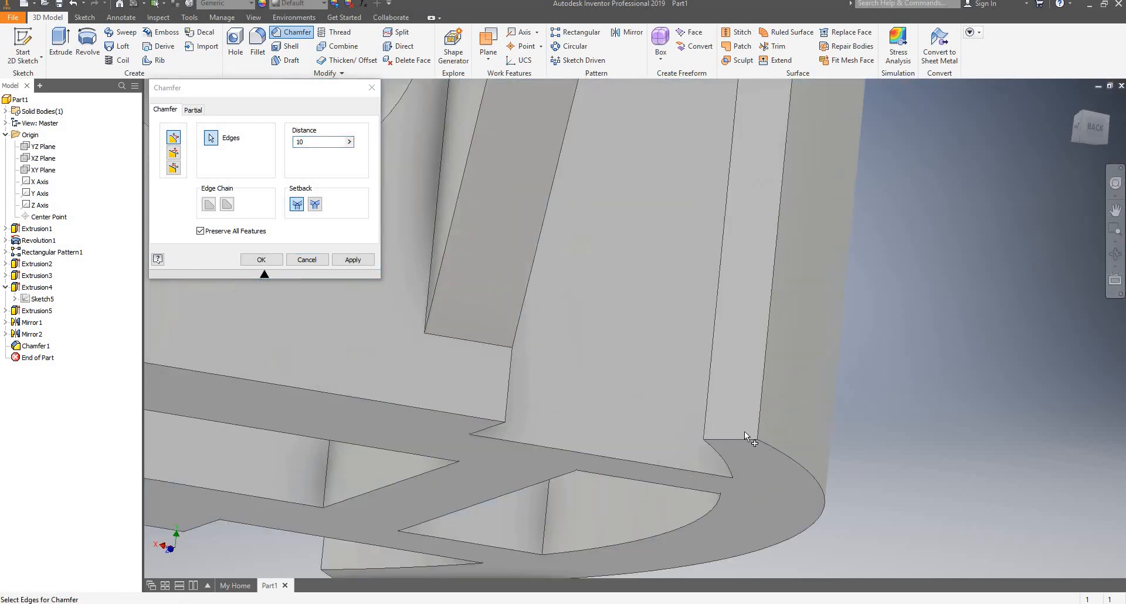
left_click(753, 446)
scroll(711, 409, "down", 5)
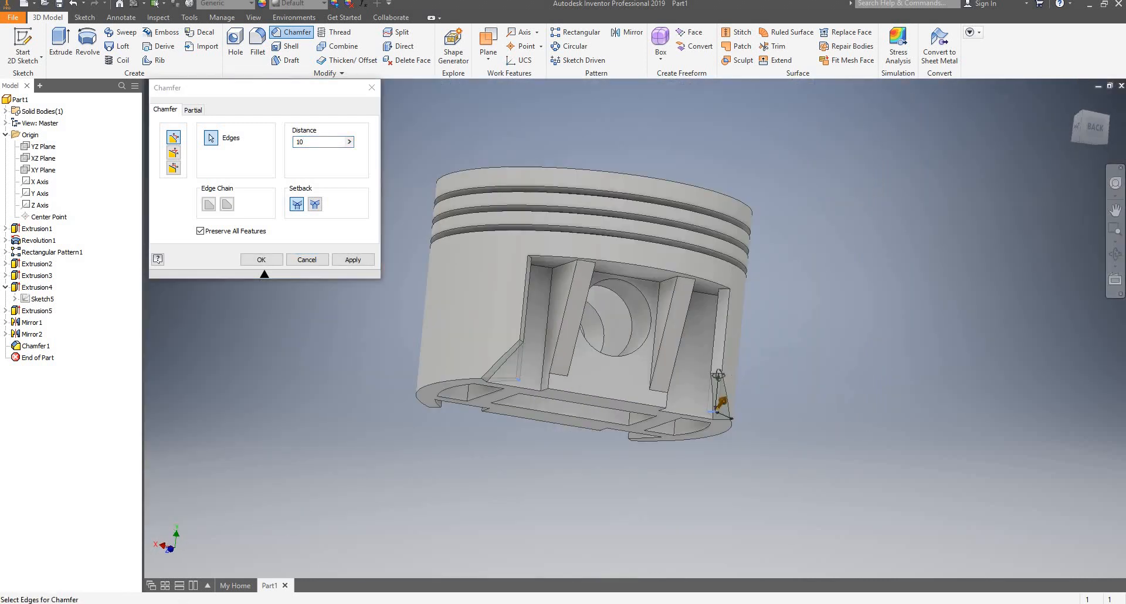
Include the lower corner edges of the front skirt opening in the 10 mm chamfer and apply it.
middle_click_drag(712, 410, 549, 302, "shift")
scroll(548, 302, "up", 6)
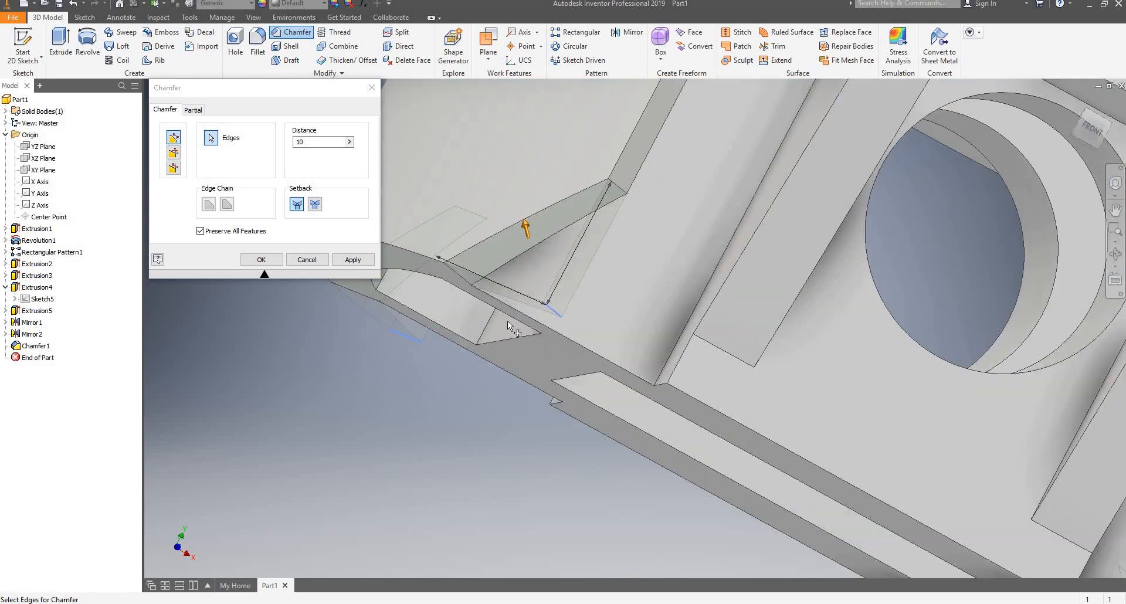
scroll(604, 366, "down", 8)
scroll(604, 366, "up", 8)
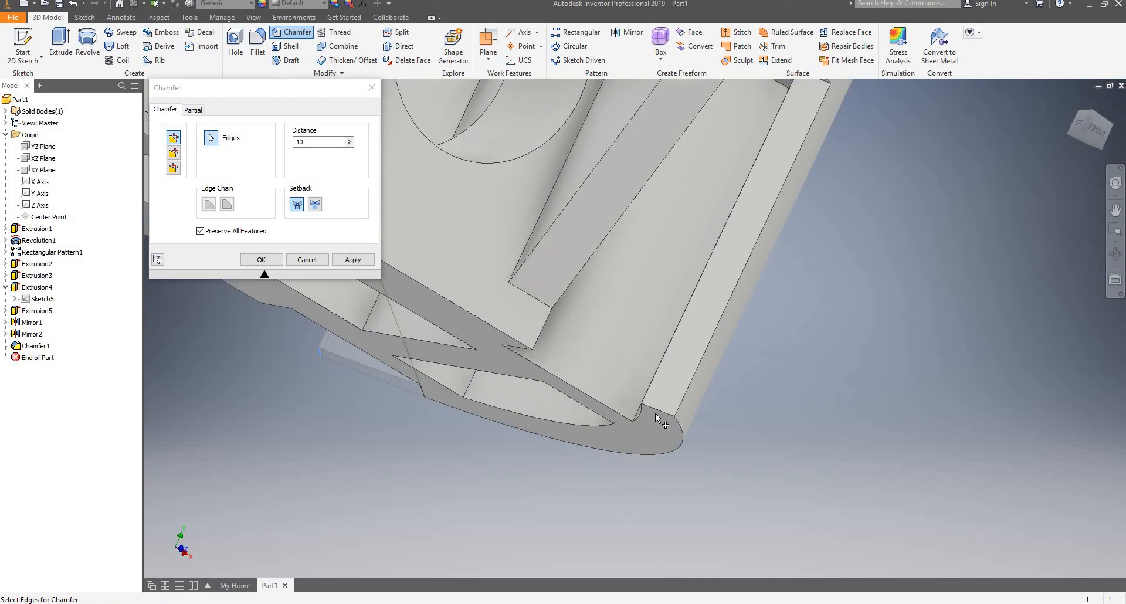
left_click(657, 409)
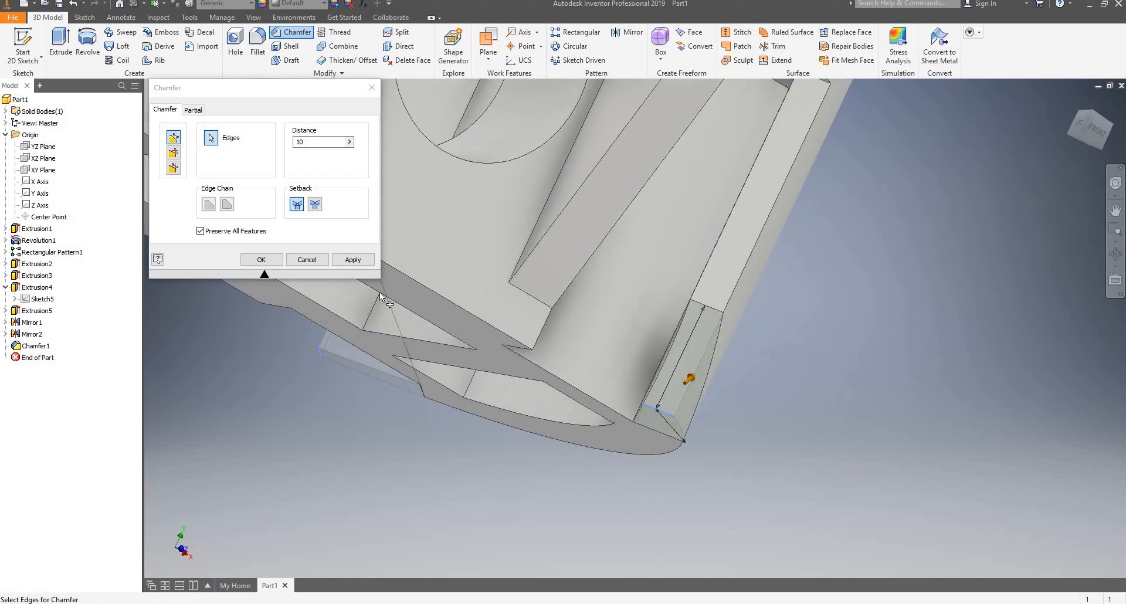
left_click(355, 260)
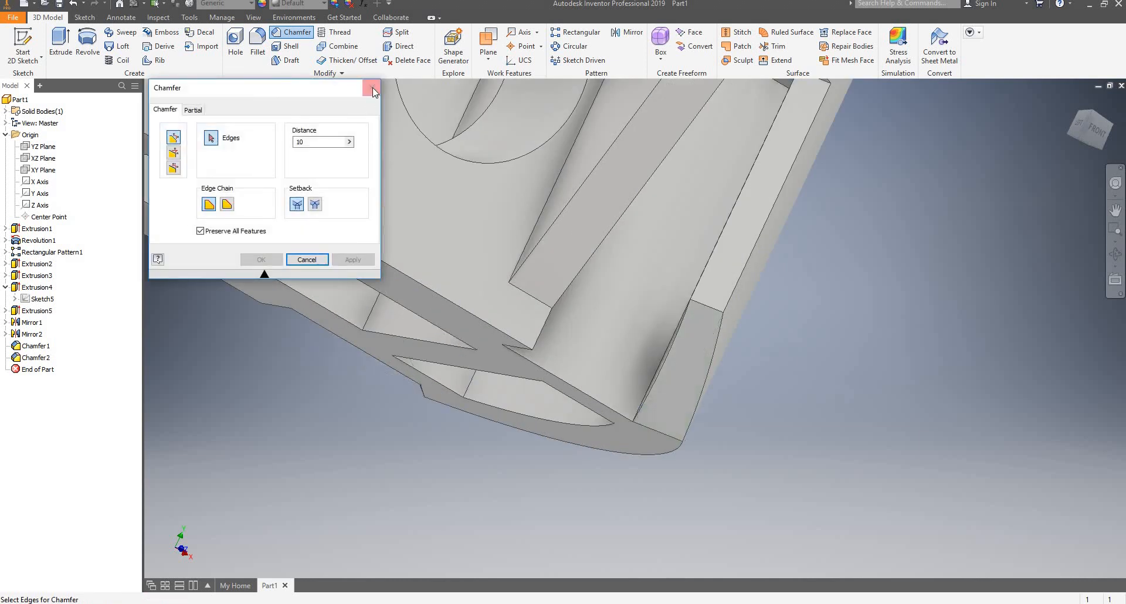
left_click(373, 90)
Start a 12 mm chamfer on the back opening's two edges where the lower corner chamfers meet the vertical side faces.
middle_click_drag(583, 247, 790, 269, "shift")
scroll(790, 268, "up", 5)
scroll(727, 171, "down", 6)
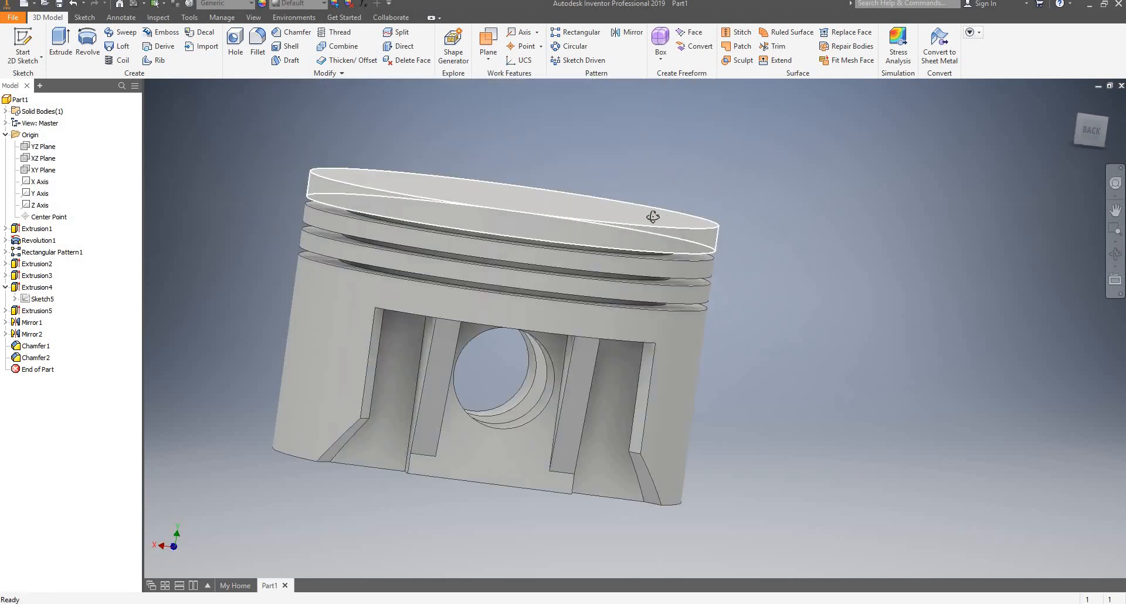
middle_click_drag(653, 217, 633, 234, "shift")
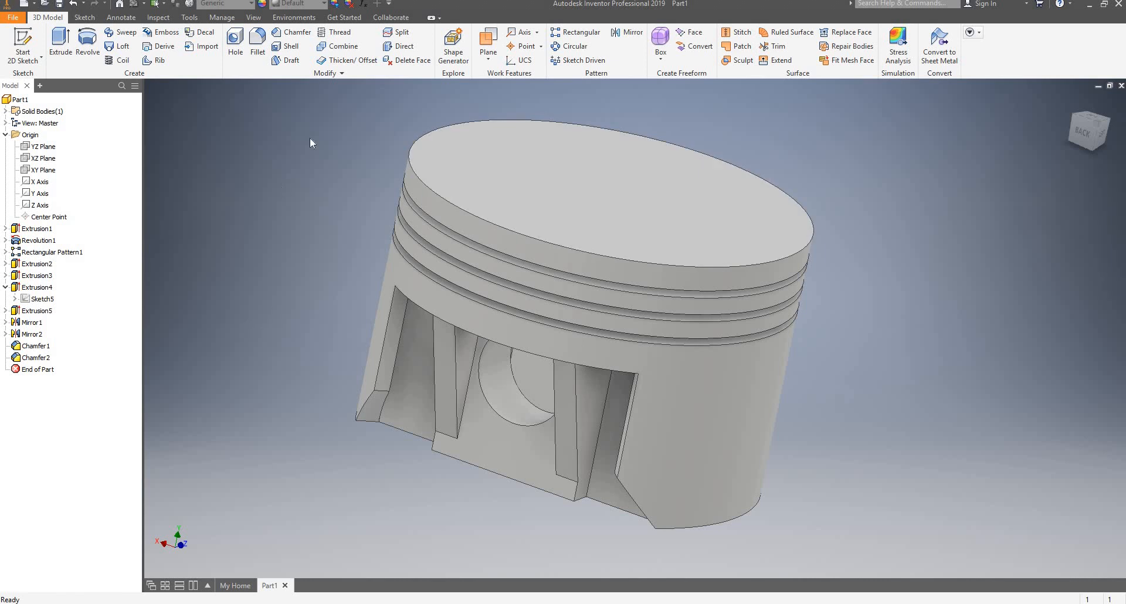
left_click(289, 32)
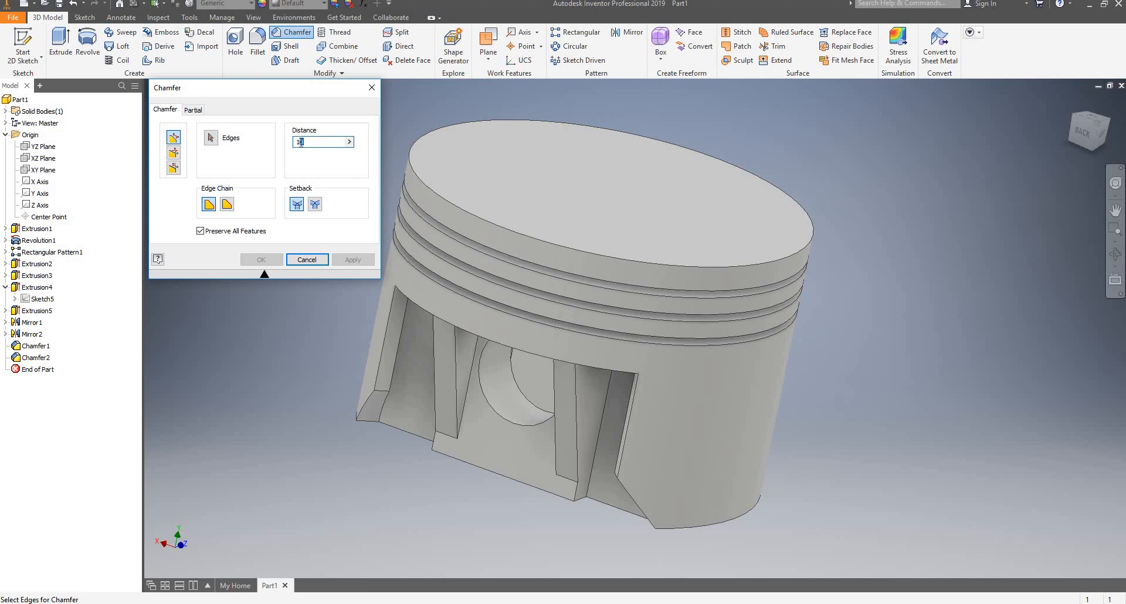
left_click(383, 391)
middle_click_drag(627, 411, 628, 463, "shift")
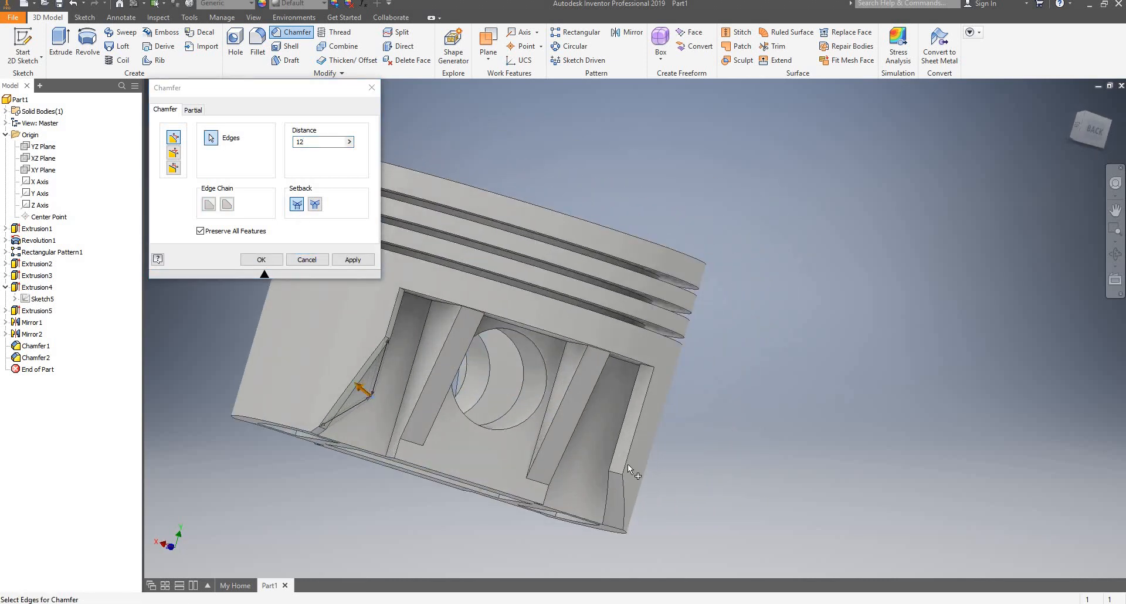
left_click(616, 472)
scroll(633, 406, "down", 3)
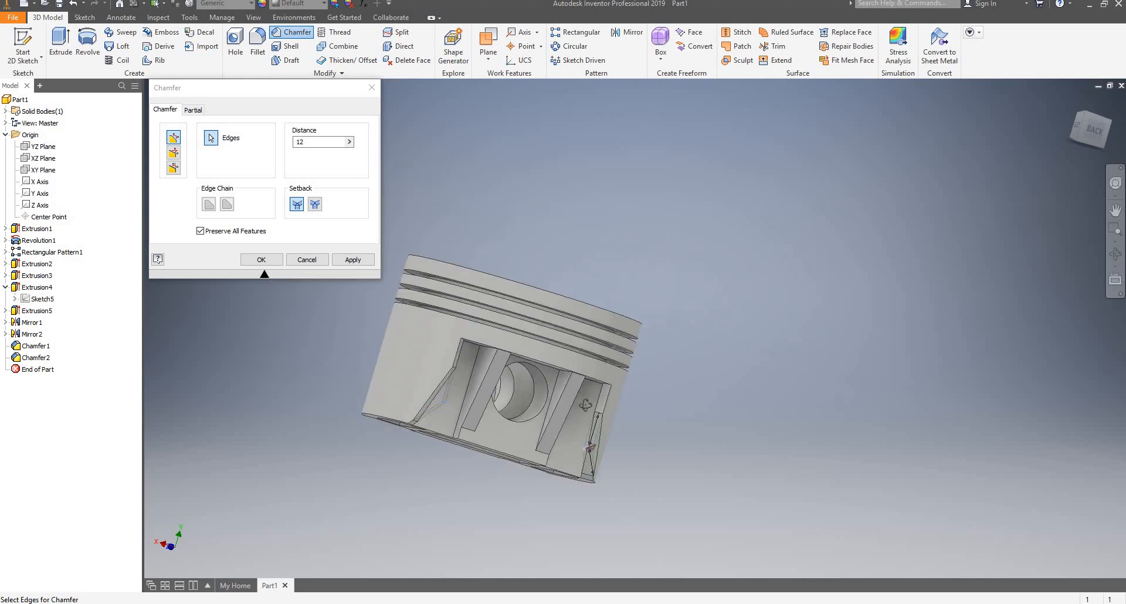
Add the matching upper edges of the front opening's corner chamfers to the 12 mm chamfer and apply it.
middle_click_drag(585, 404, 371, 403, "shift")
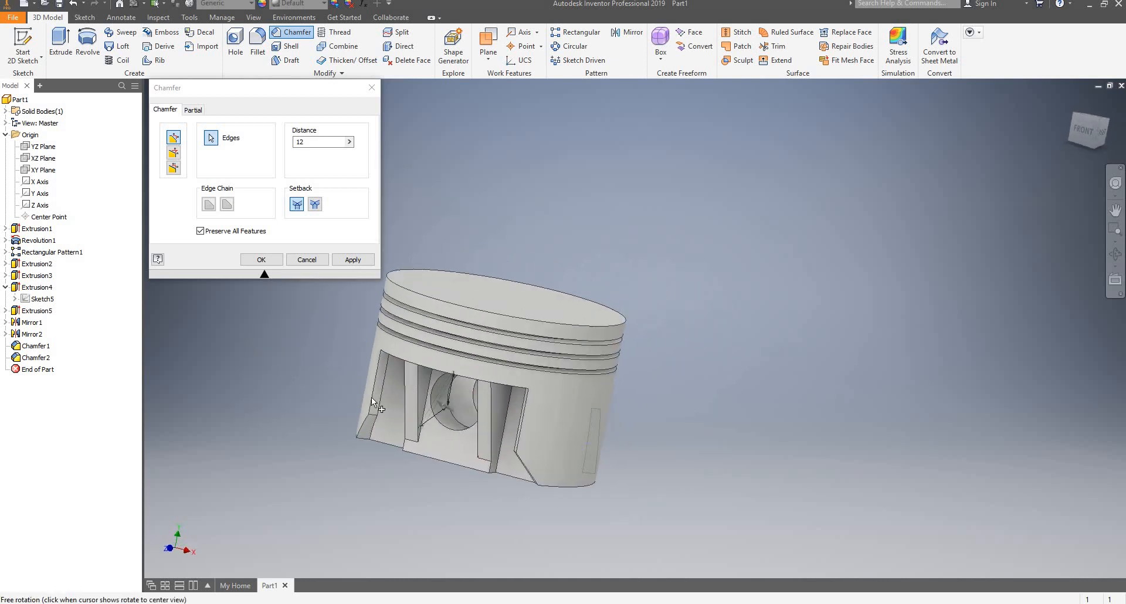
scroll(381, 422, "up", 3)
left_click(376, 434)
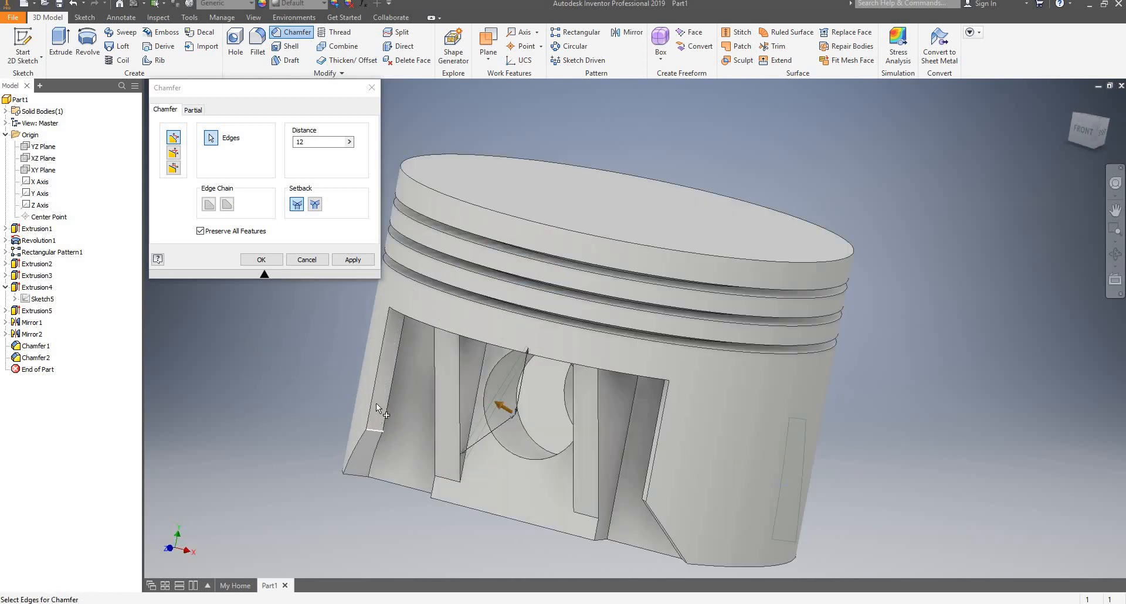
scroll(375, 403, "down", 3)
middle_click_drag(375, 403, 741, 480, "shift")
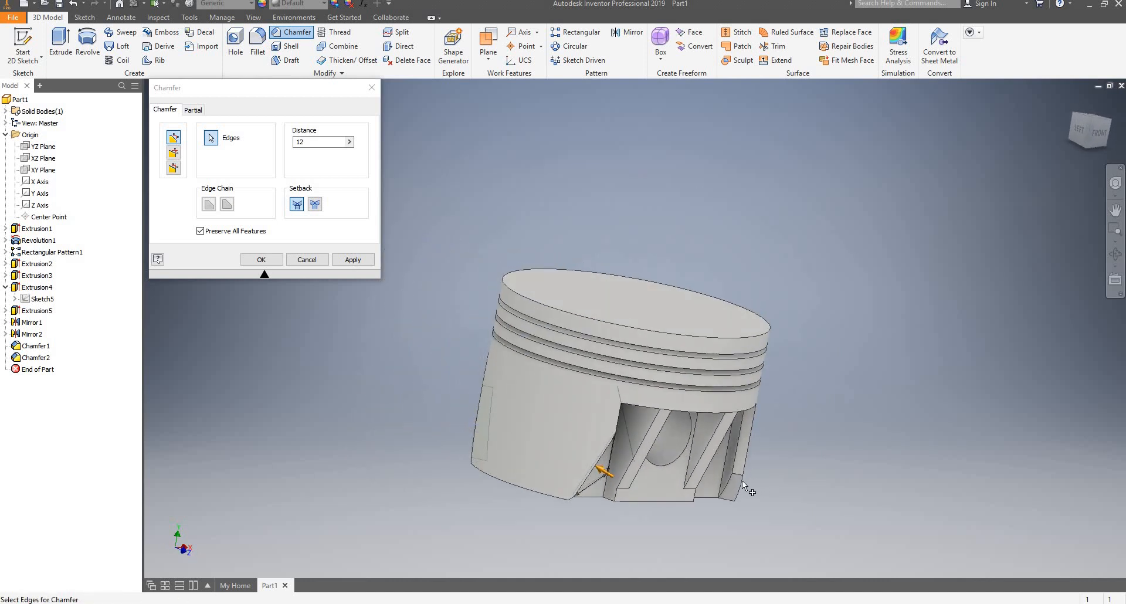
scroll(742, 481, "up", 5)
scroll(676, 436, "down", 5)
middle_click_drag(691, 342, 548, 339, "shift")
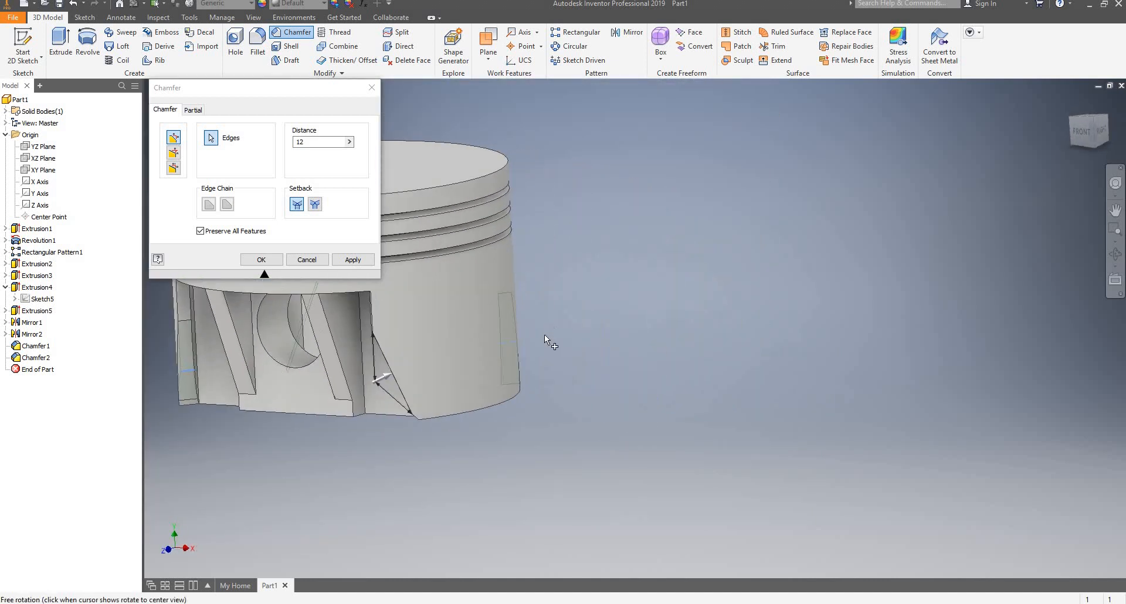
left_click(353, 259)
left_click(373, 91)
Examine the chamfered skirt openings and the mirrored ribs from the front and from below.
scroll(439, 265, "down", 5)
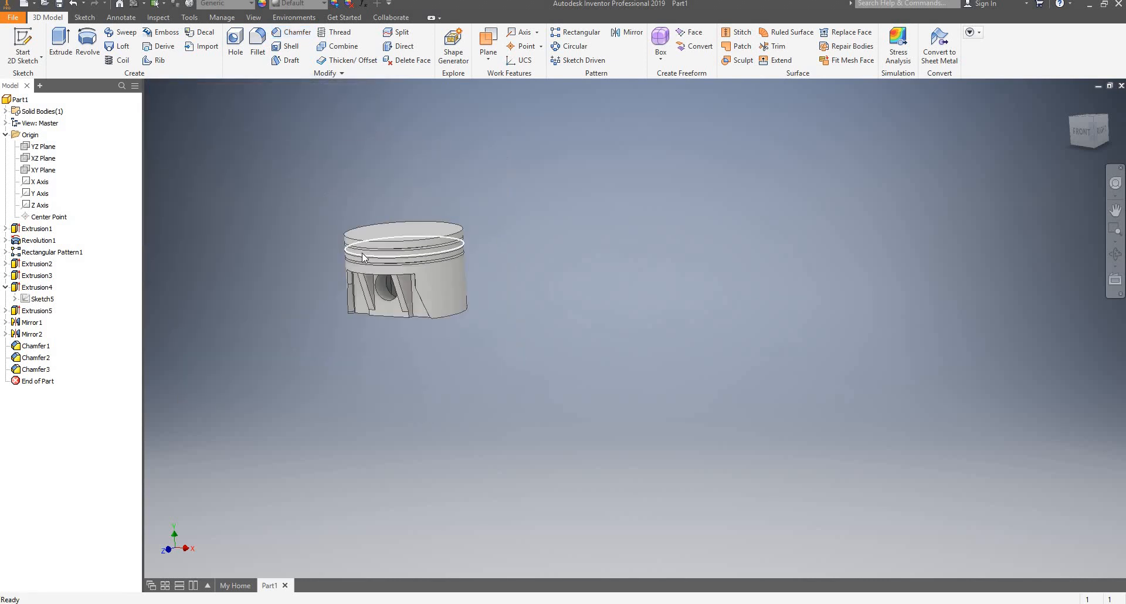
scroll(360, 252, "up", 5)
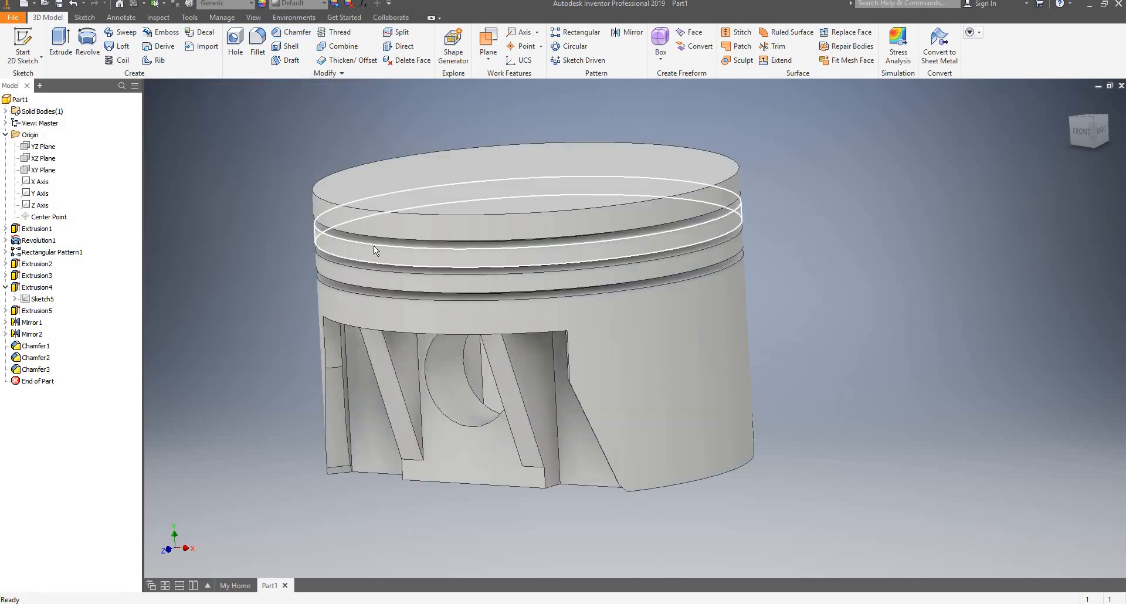
middle_click_drag(374, 245, 484, 242, "shift")
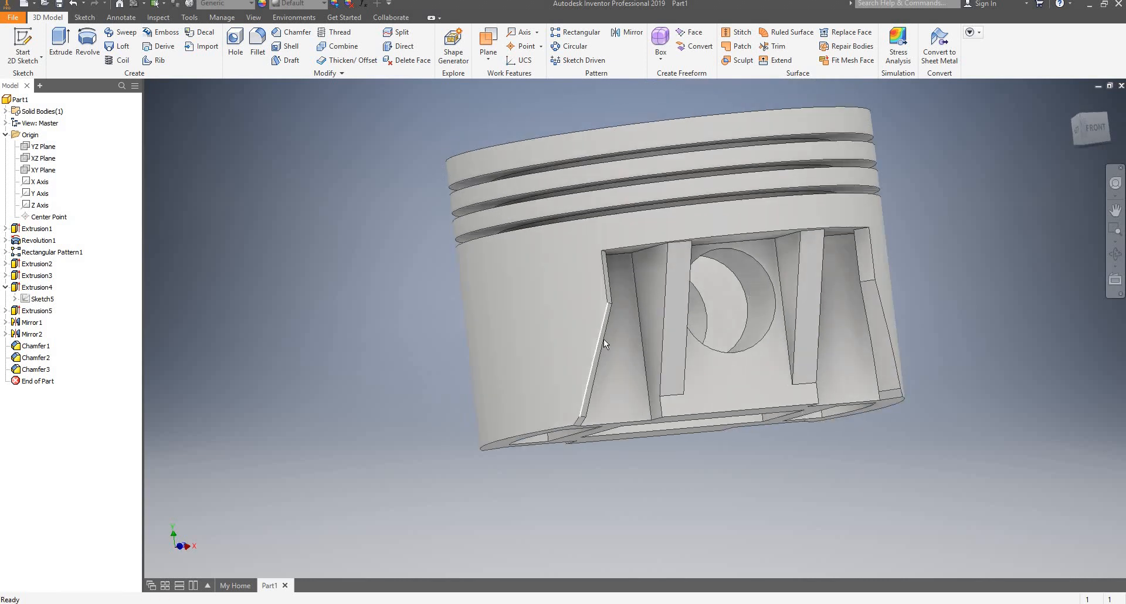
scroll(603, 339, "down", 3)
scroll(629, 337, "up", 4)
middle_click_drag(628, 337, 480, 298, "shift")
scroll(465, 294, "up", 4)
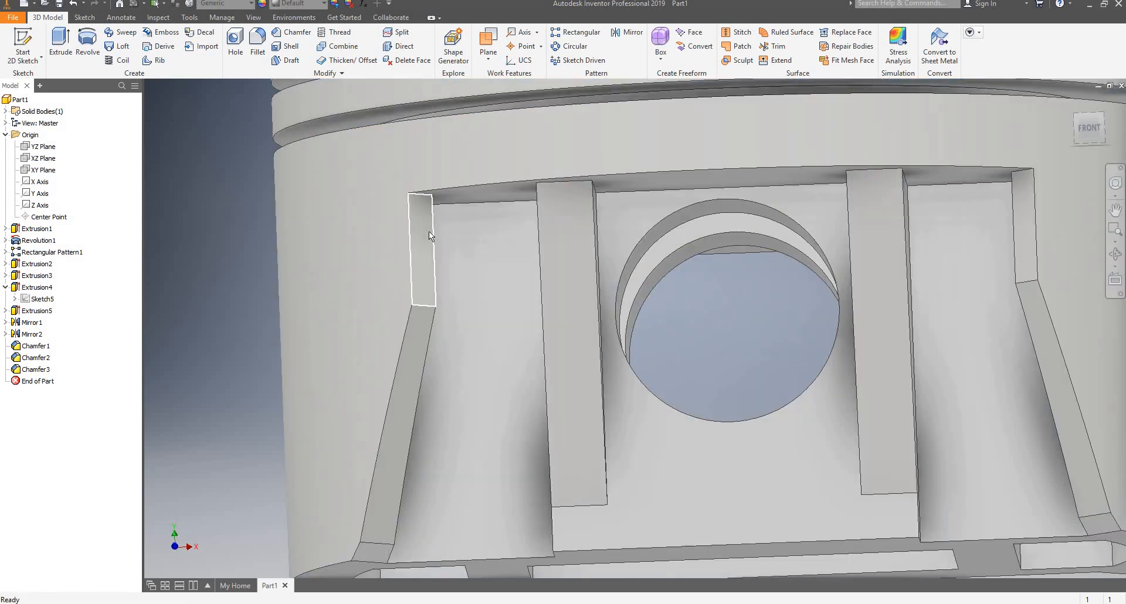
scroll(443, 237, "down", 4)
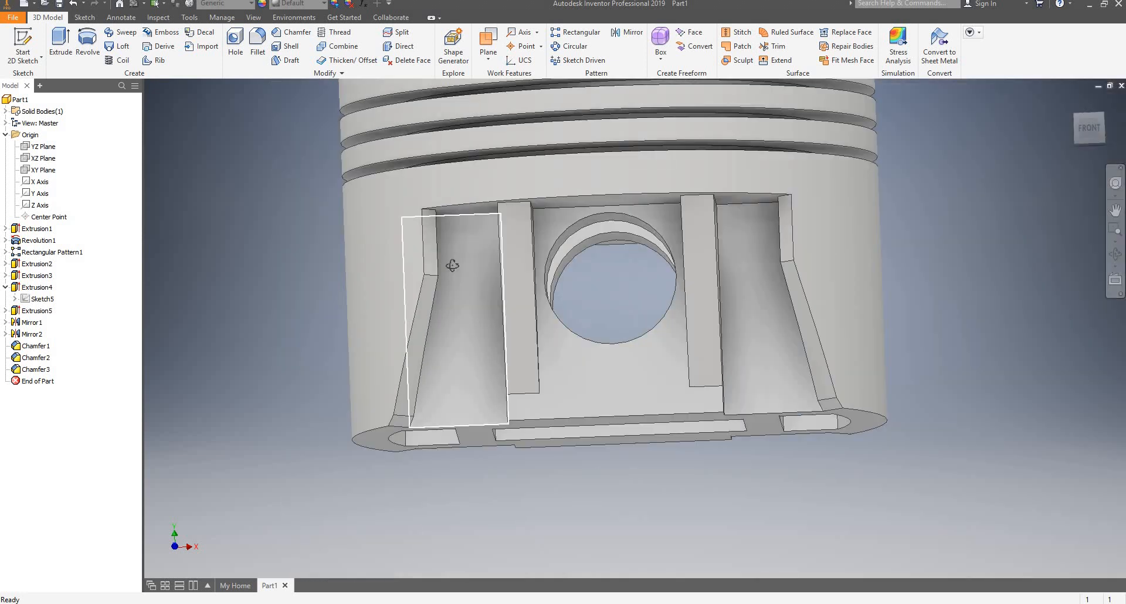
Start a 100 mm fillet on the front opening's two edges where the vertical side faces meet the slanted faces.
middle_click_drag(447, 244, 460, 269, "shift")
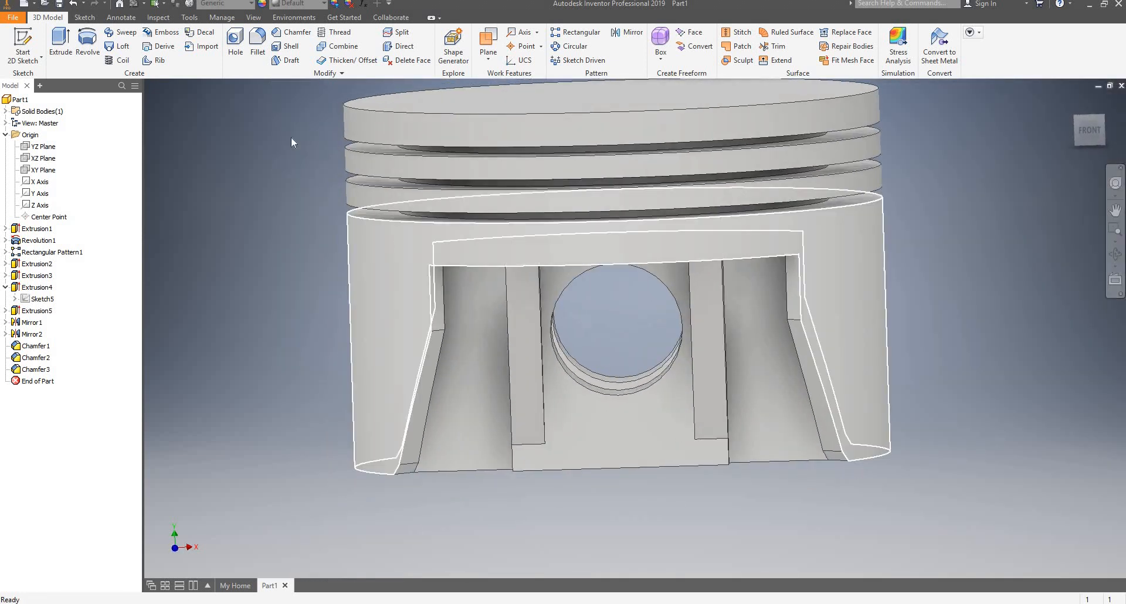
left_click(265, 55)
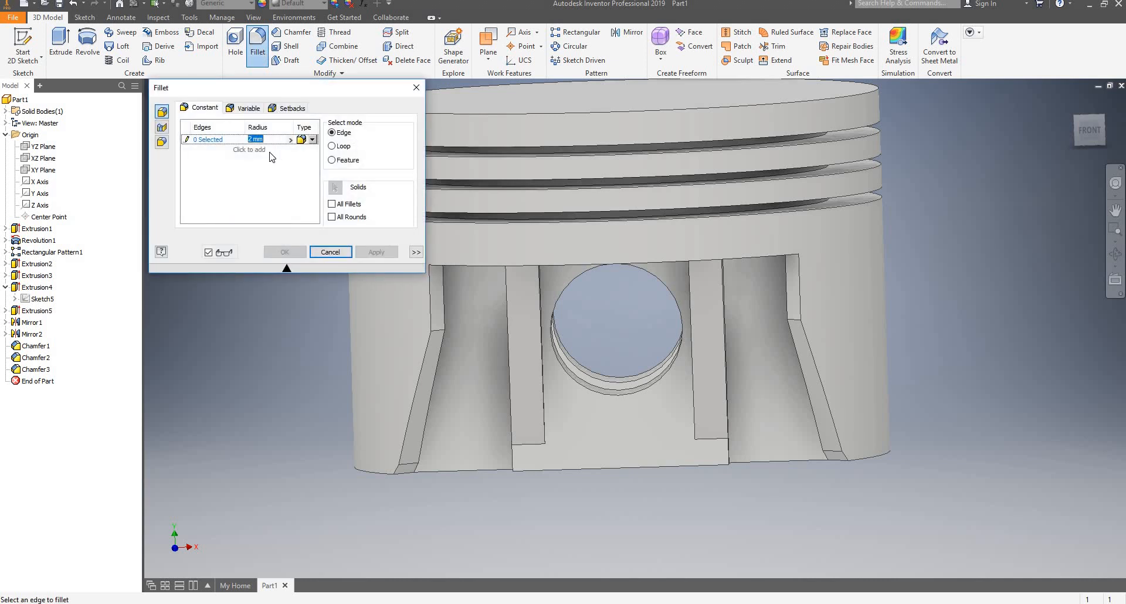
left_click(439, 332)
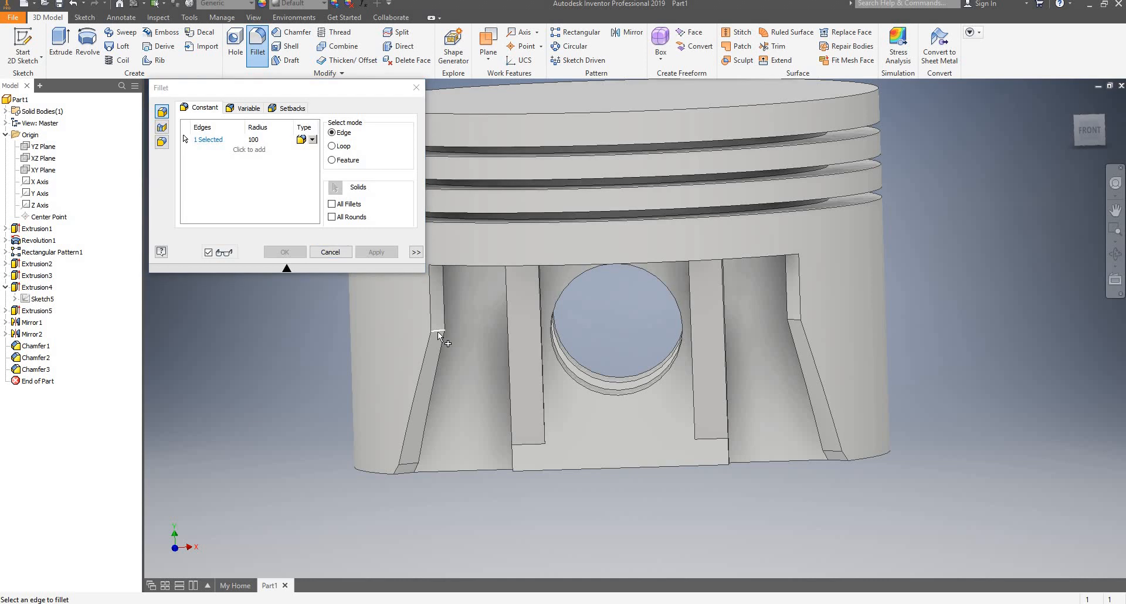
left_click(793, 321)
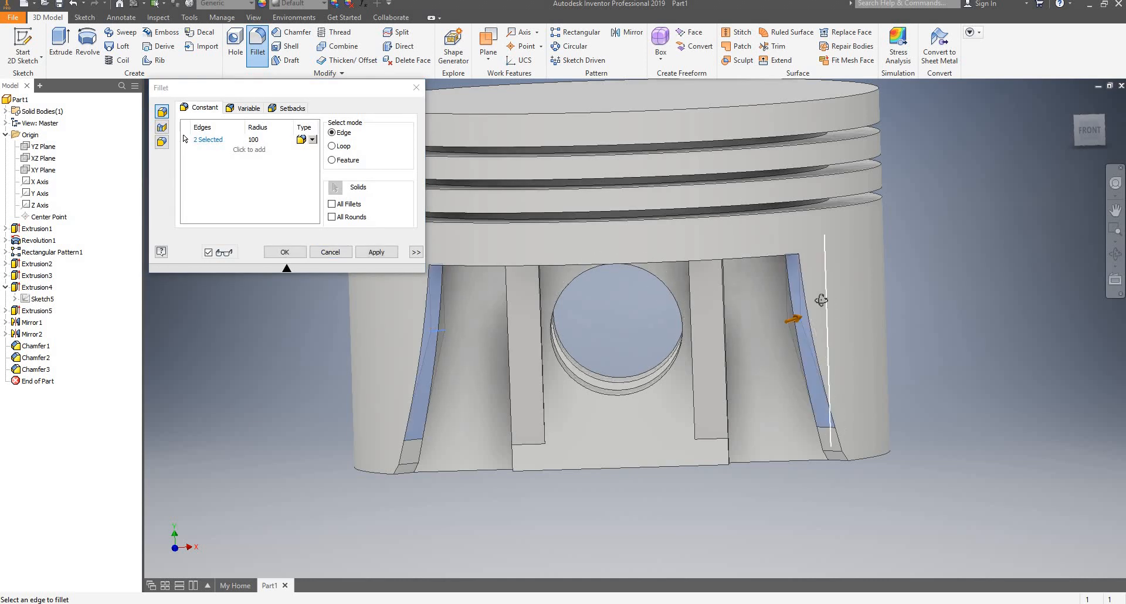
Add the two matching side edges of the back opening to the 100 mm fillet and apply it.
middle_click_drag(821, 300, 468, 332, "shift")
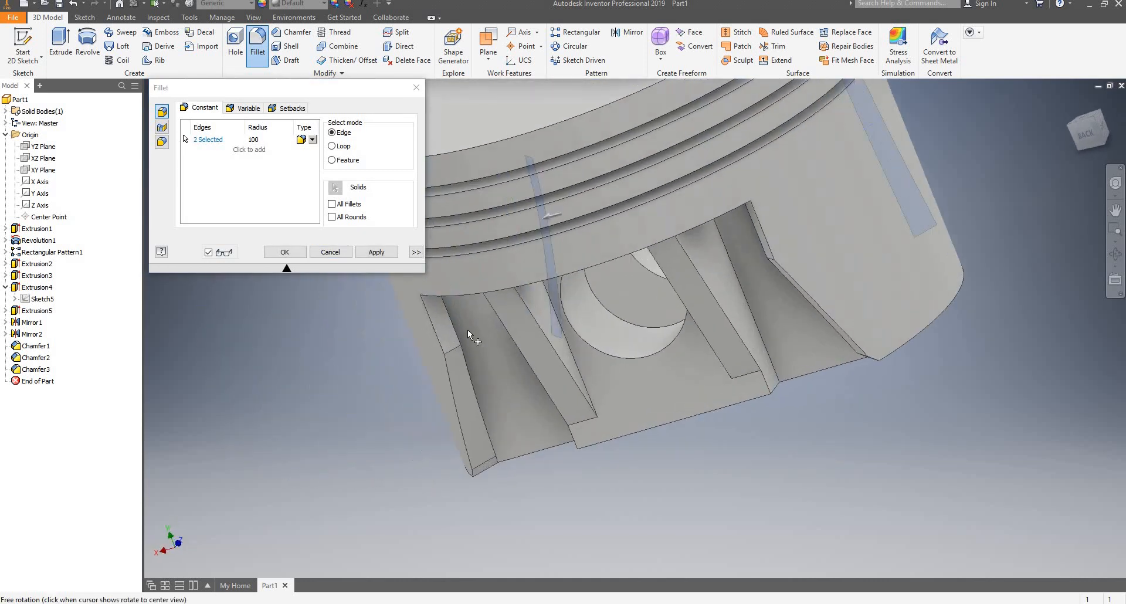
left_click(456, 356)
scroll(664, 292, "down", 3)
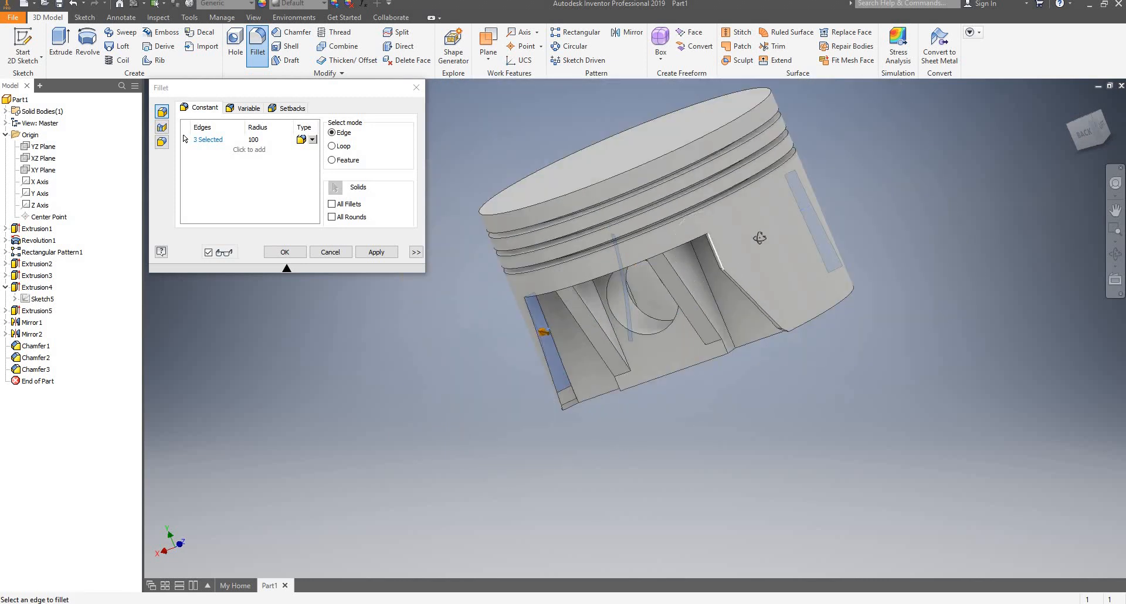
middle_click_drag(759, 237, 744, 271, "shift")
scroll(685, 306, "up", 4)
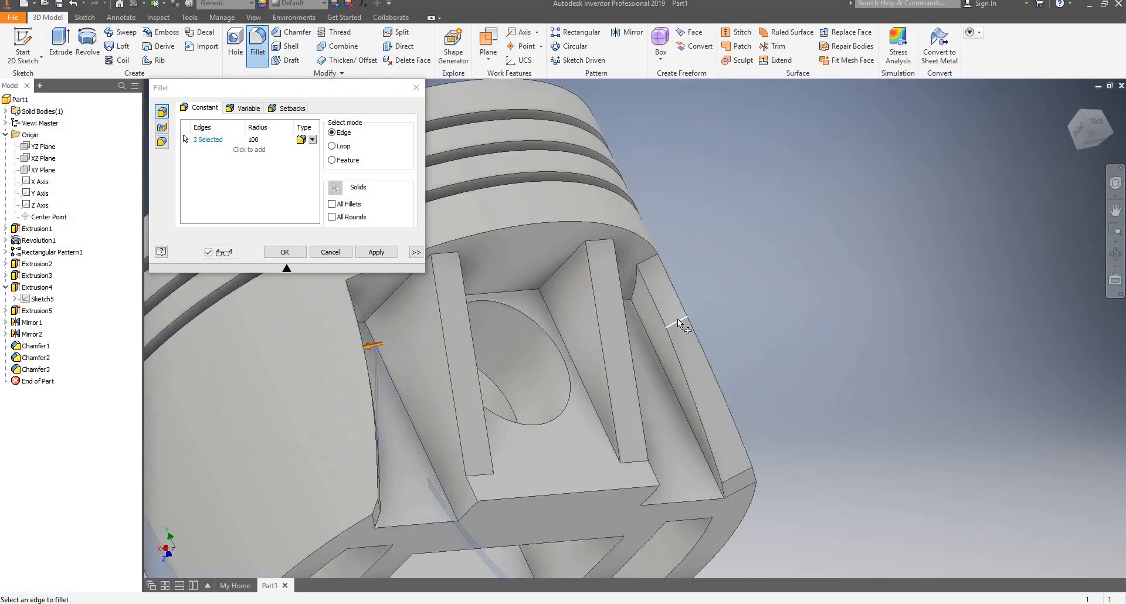
left_click(683, 314)
scroll(744, 287, "down", 4)
middle_click_drag(744, 287, 669, 279, "shift")
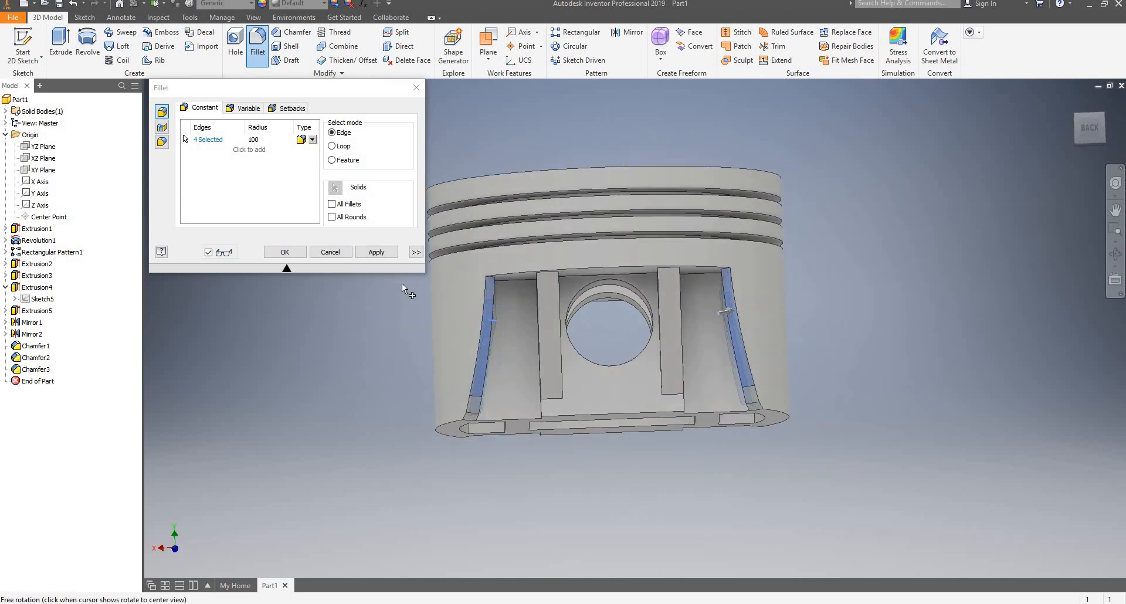
left_click(375, 252)
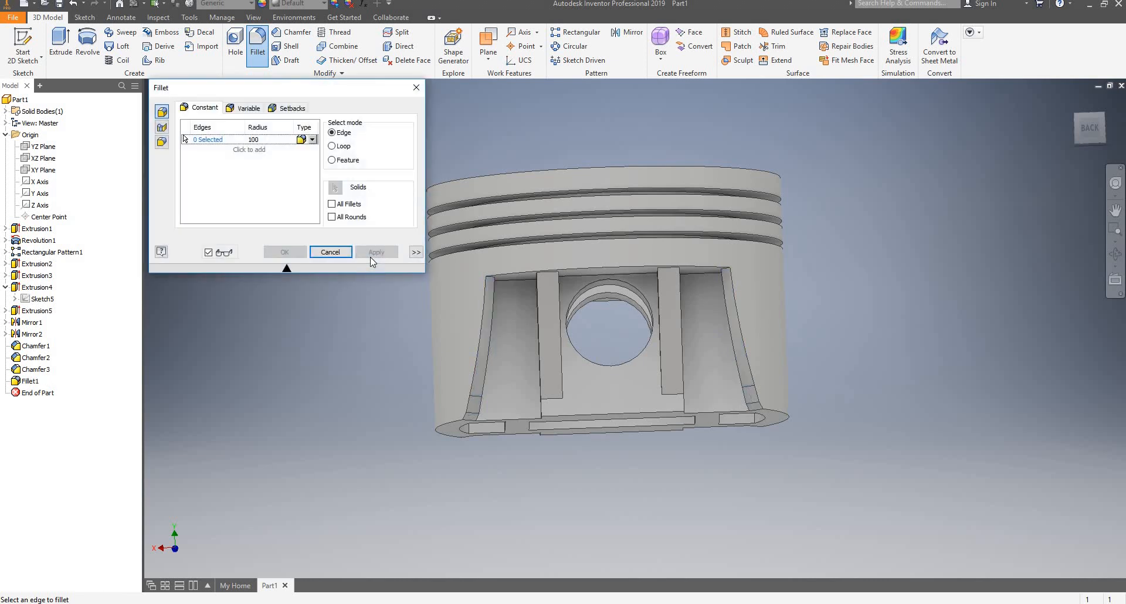
Set the fillet radius to 10 mm and select the back opening's two upper corner edges.
left_click(254, 140)
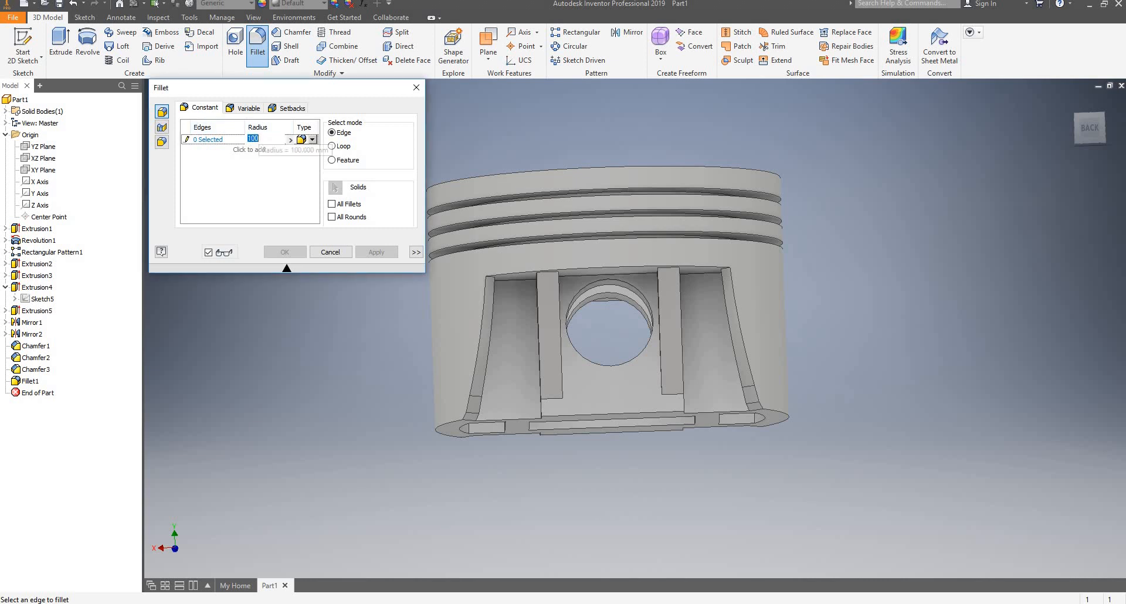
type("10")
middle_click_drag(529, 201, 515, 170, "shift")
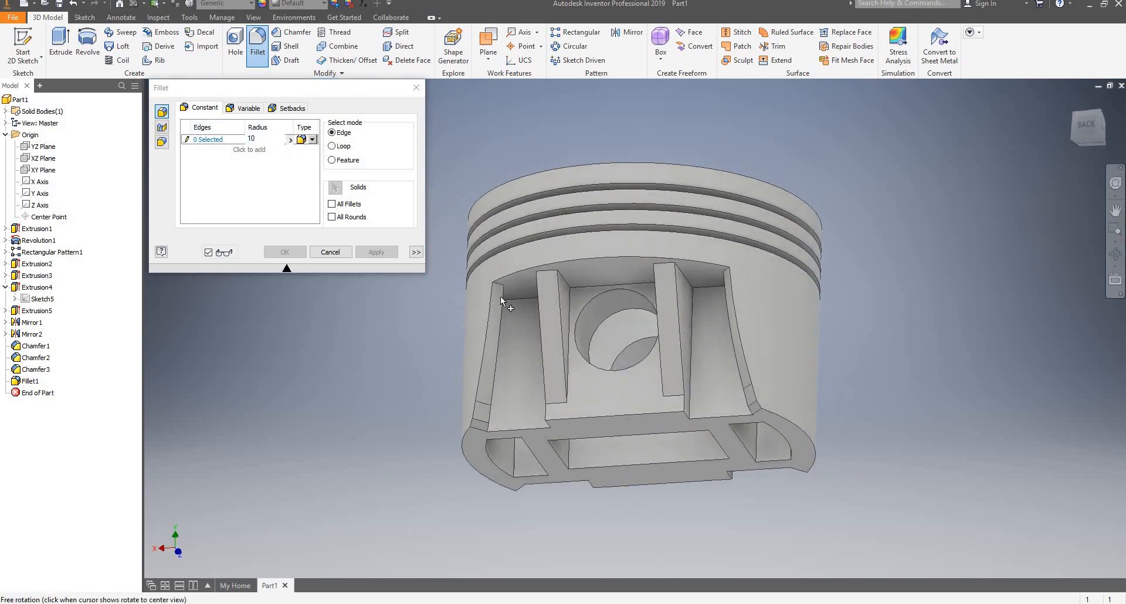
scroll(509, 265, "up", 3)
left_click(501, 265)
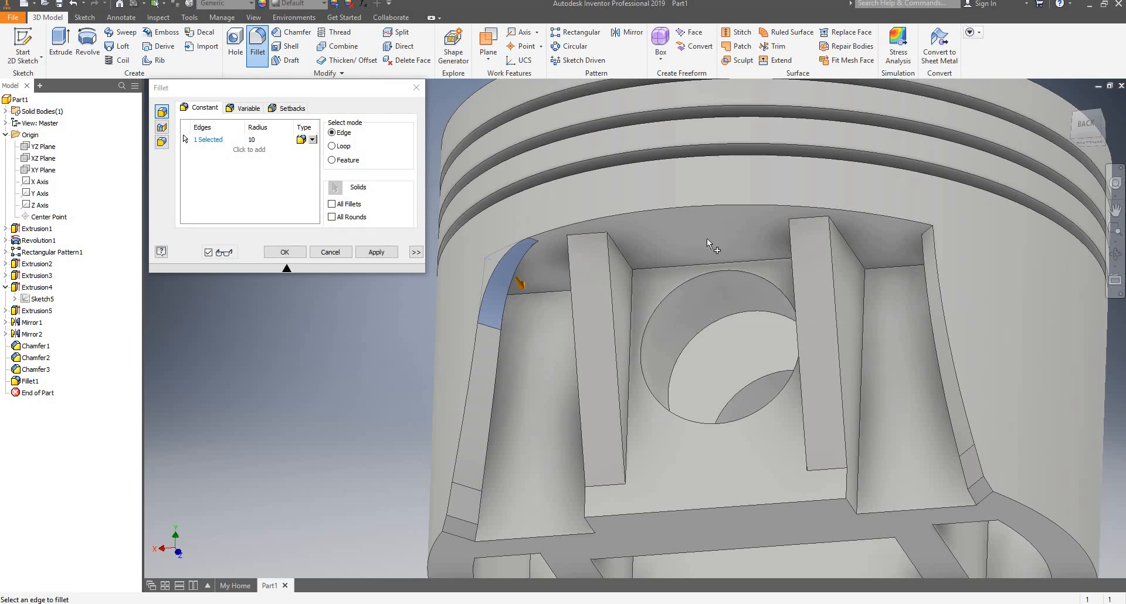
scroll(706, 238, "down", 5)
middle_click_drag(706, 238, 758, 243, "shift")
scroll(759, 243, "up", 5)
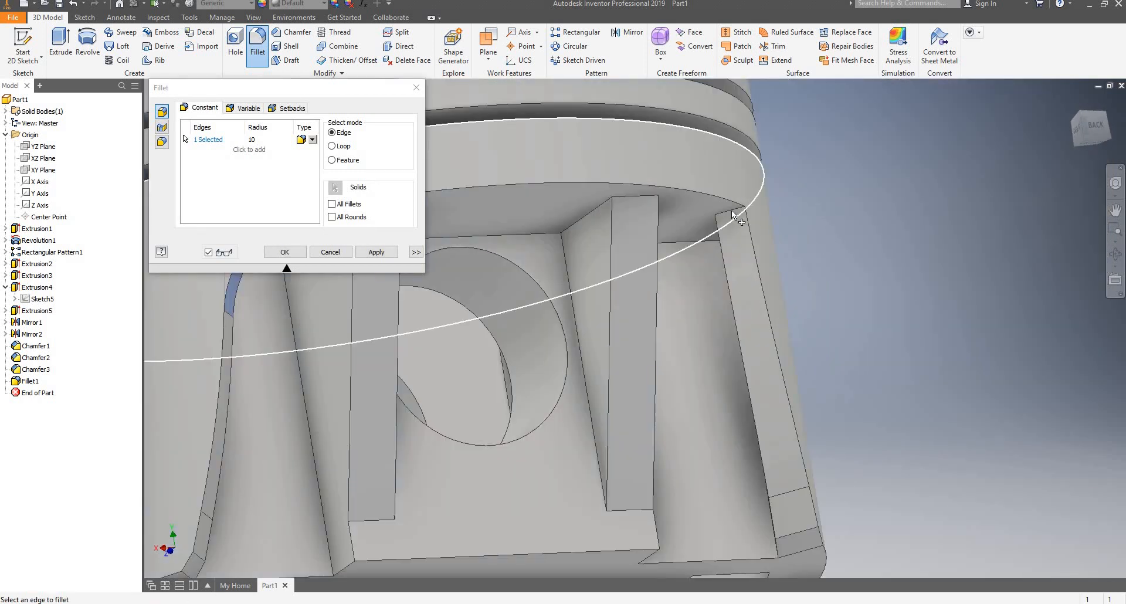
left_click(714, 216)
Add the front opening's two upper corner edges to the 10 mm fillet.
scroll(714, 216, "down", 5)
middle_click_drag(804, 209, 439, 172, "shift")
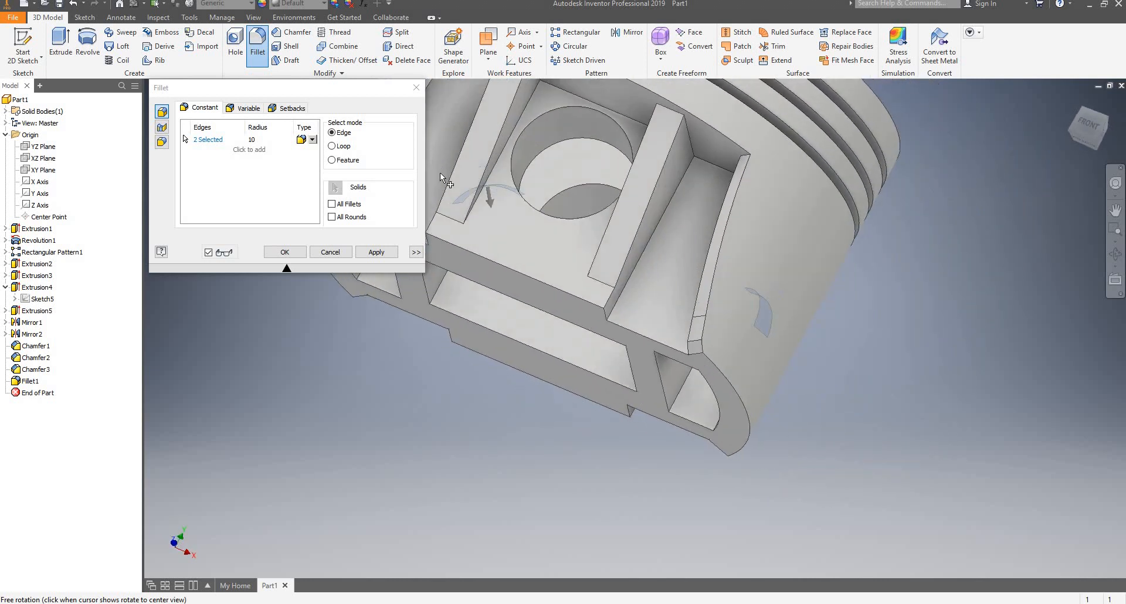
scroll(440, 173, "down", 4)
scroll(439, 147, "up", 6)
scroll(505, 105, "down", 5)
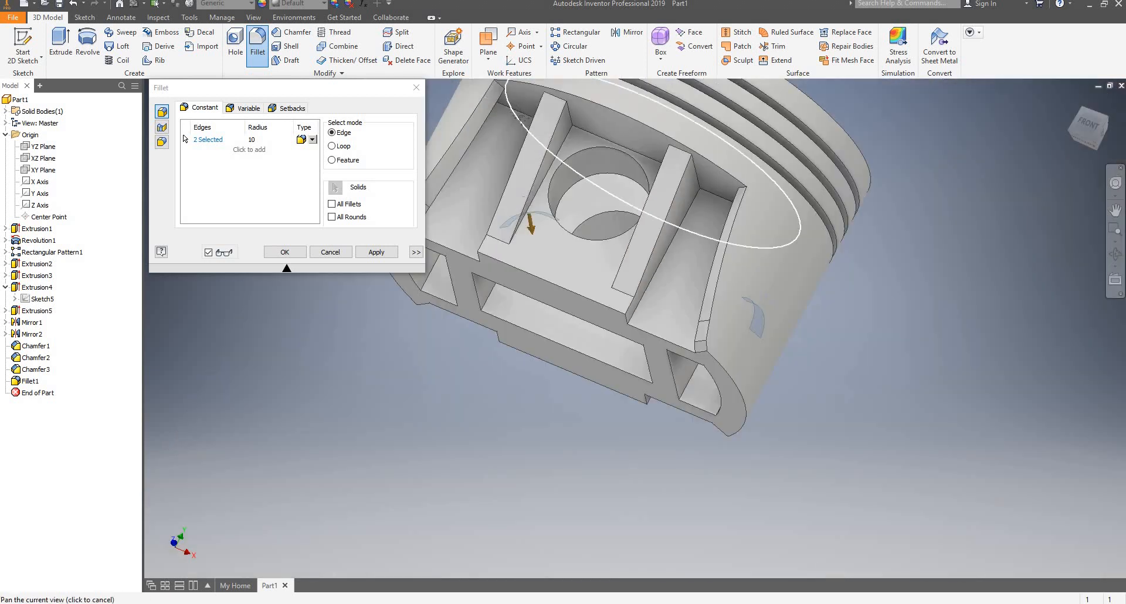
middle_click_drag(504, 106, 553, 168)
scroll(551, 164, "up", 3)
left_click(550, 147)
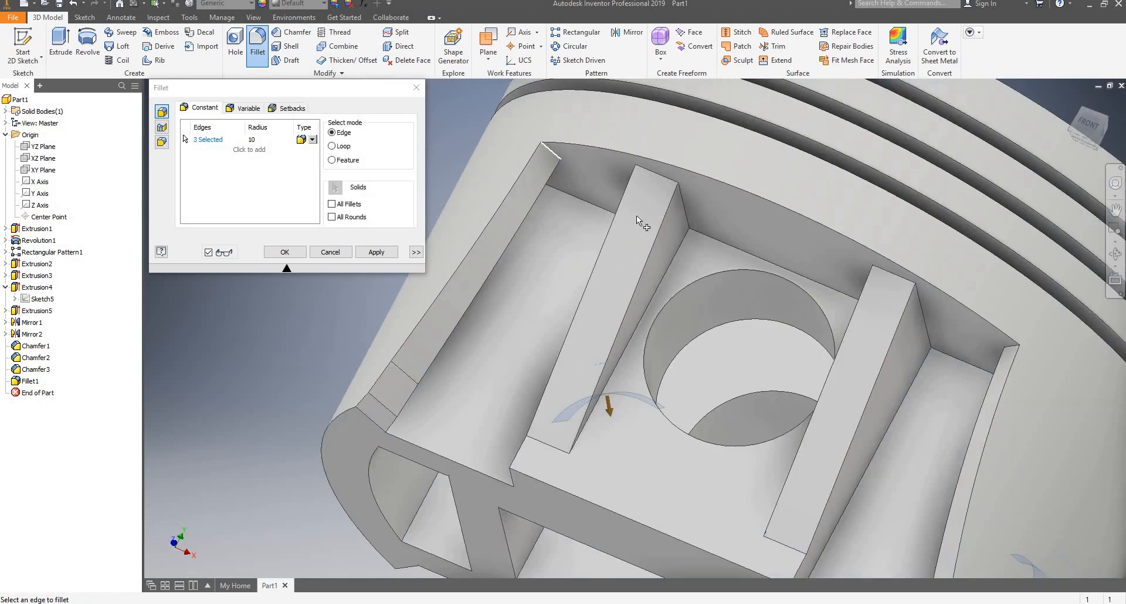
scroll(701, 238, "down", 5)
scroll(815, 314, "up", 5)
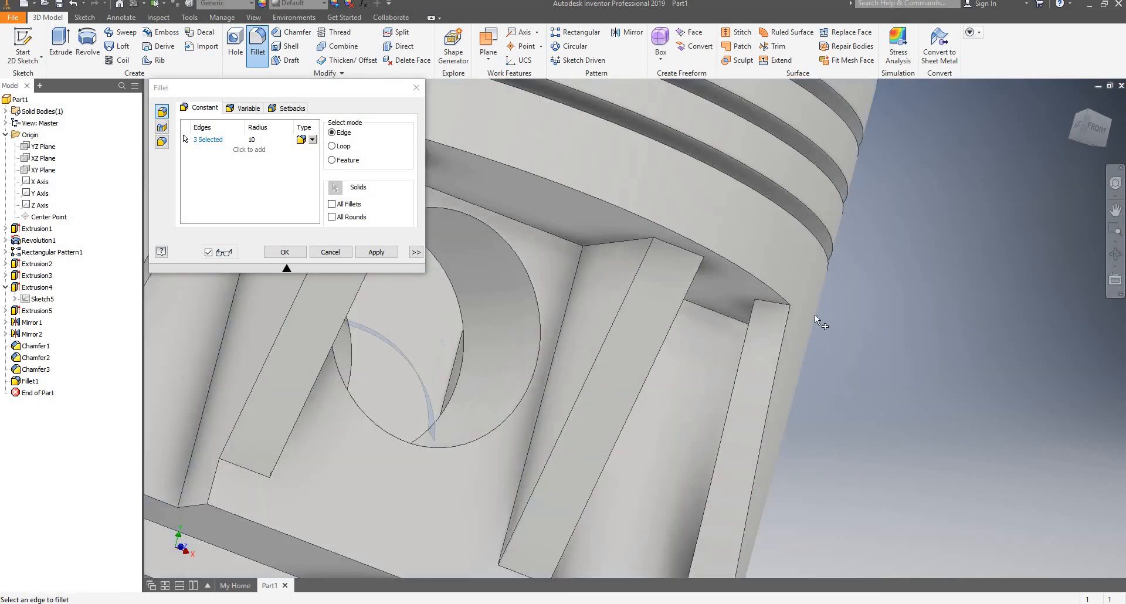
left_click(740, 314)
scroll(765, 314, "down", 5)
scroll(765, 314, "up", 5)
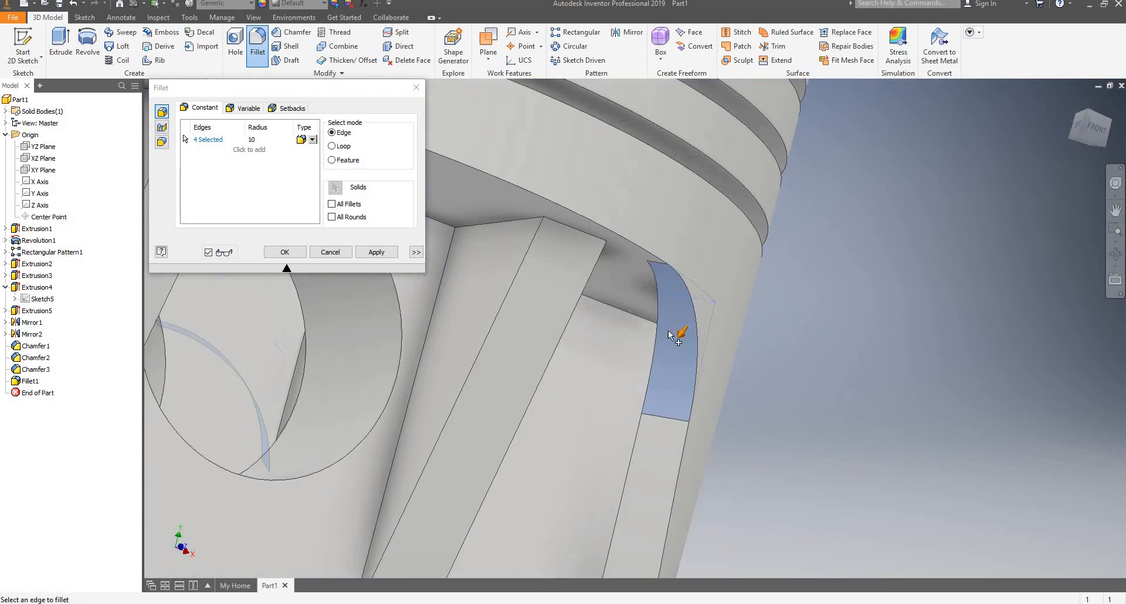
left_click(706, 299)
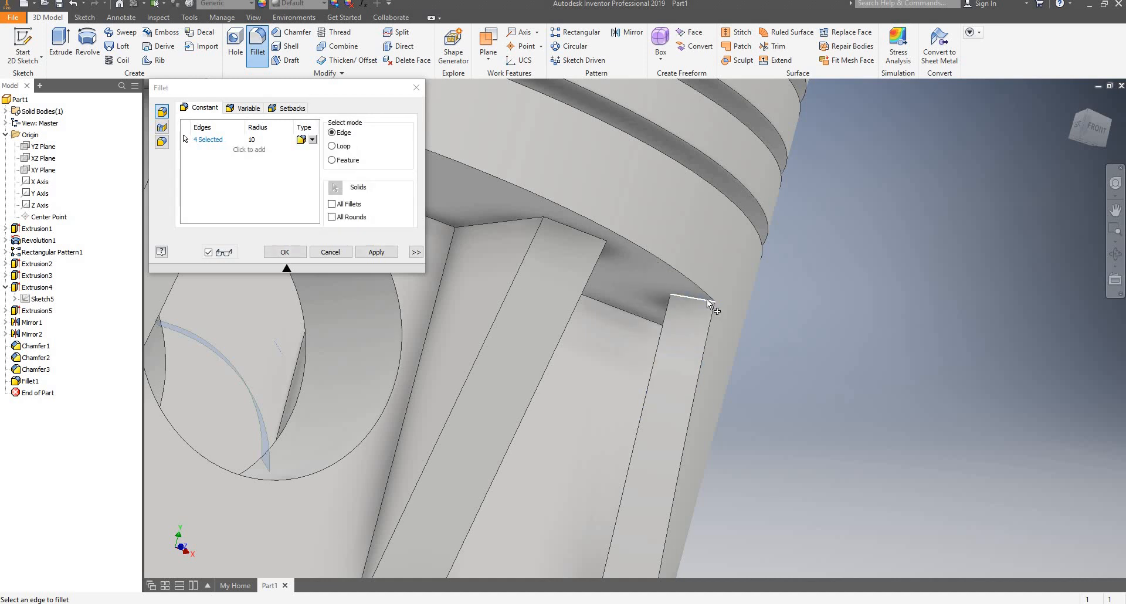
left_click(706, 300)
left_click(706, 299)
left_click(706, 299)
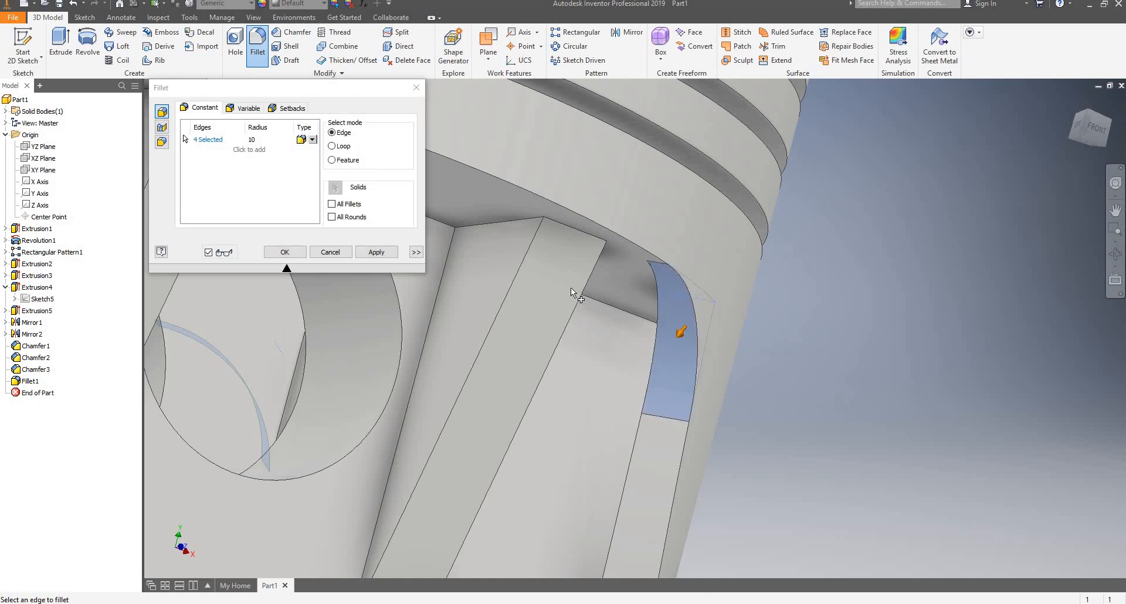
Check the previewed 10 mm upper corner fillets from the back and apply them.
scroll(571, 287, "down", 5)
middle_click_drag(547, 276, 821, 305, "shift")
scroll(790, 300, "down", 3)
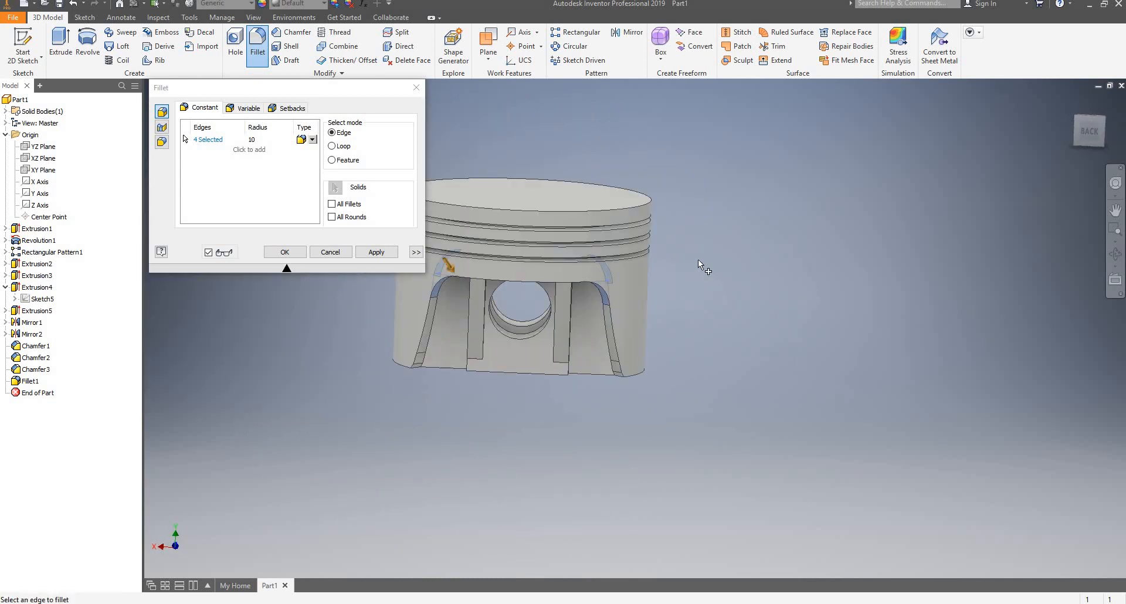
scroll(698, 260, "up", 4)
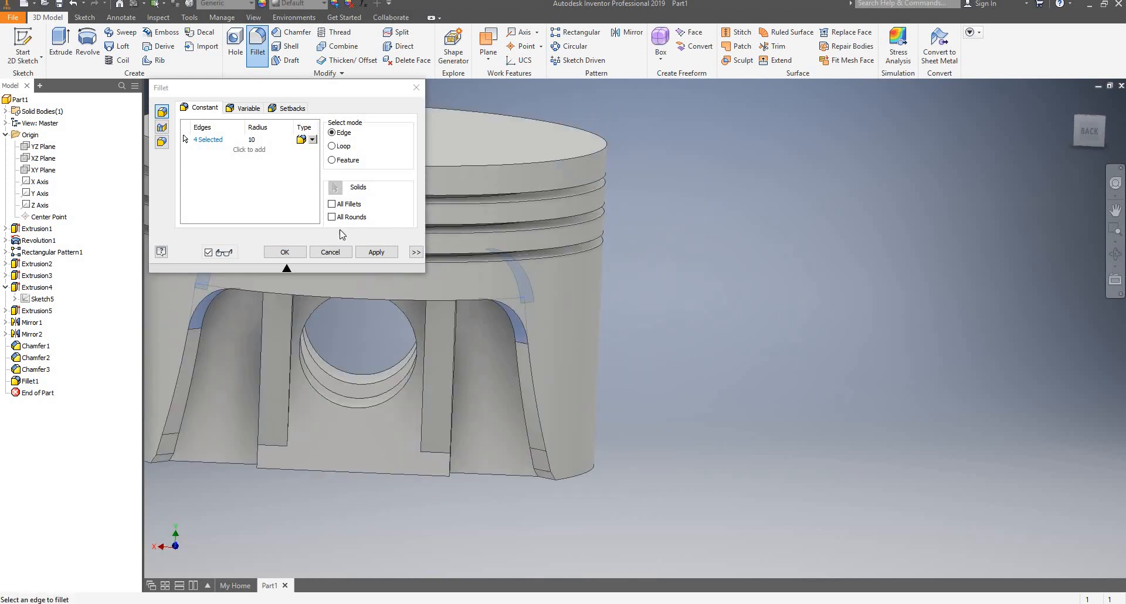
left_click(375, 252)
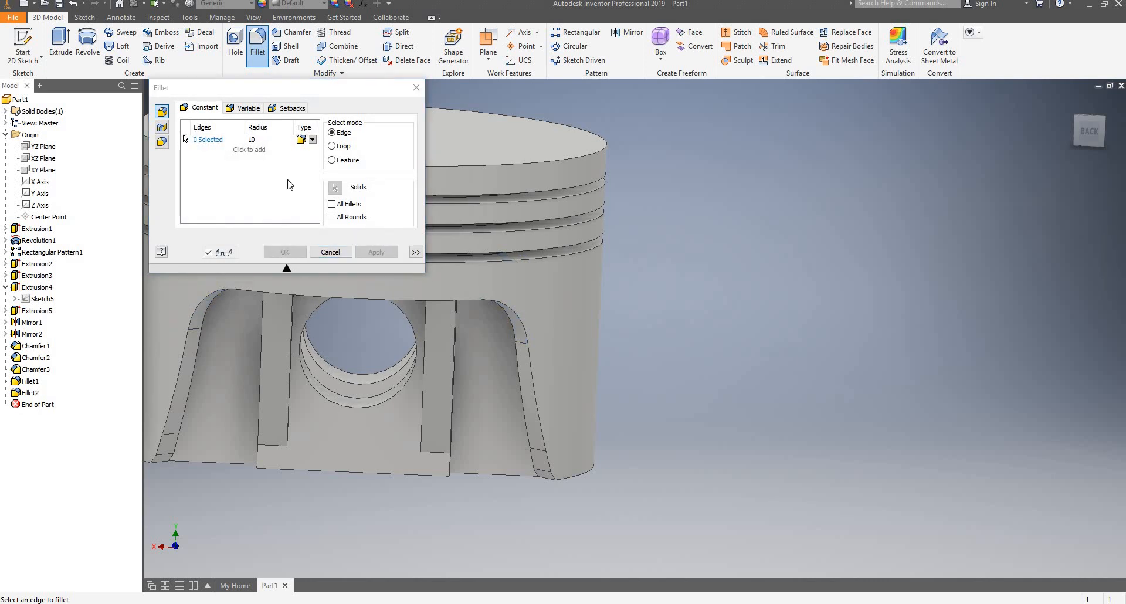
Set the fillet radius to 15 mm and select both edges at each lower corner of the back opening.
left_click(262, 141)
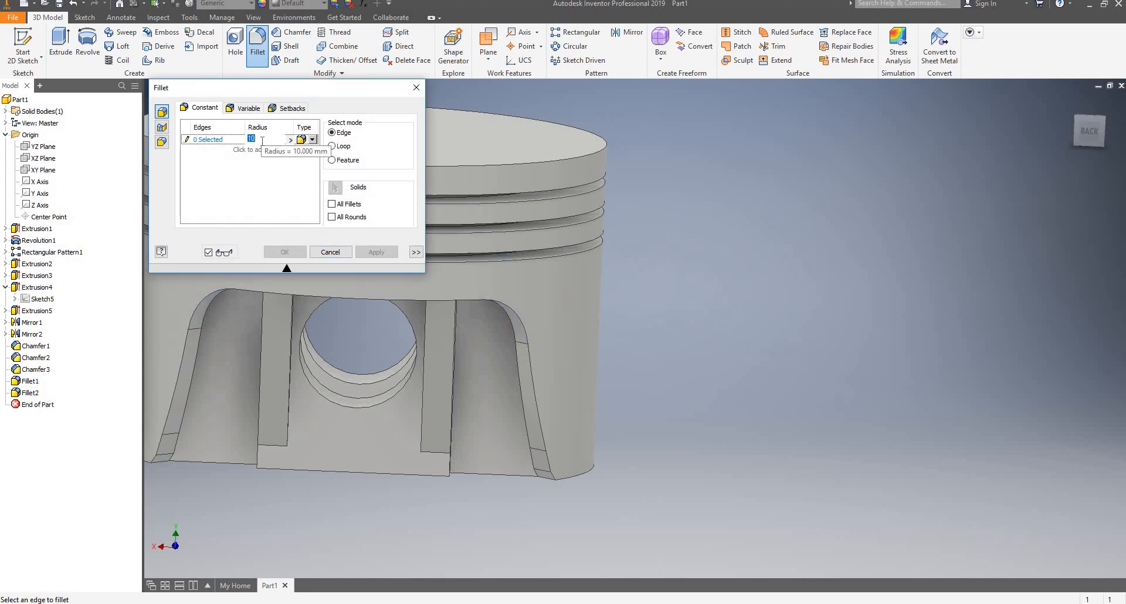
scroll(515, 271, "down", 3)
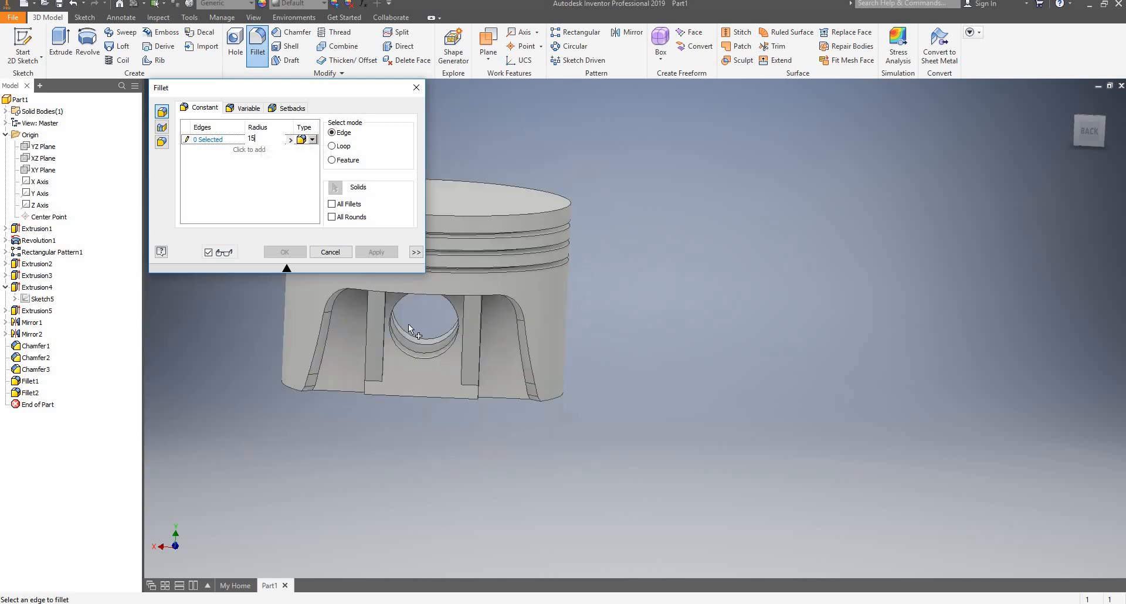
scroll(358, 333, "up", 5)
middle_click_drag(513, 304, 508, 290, "shift")
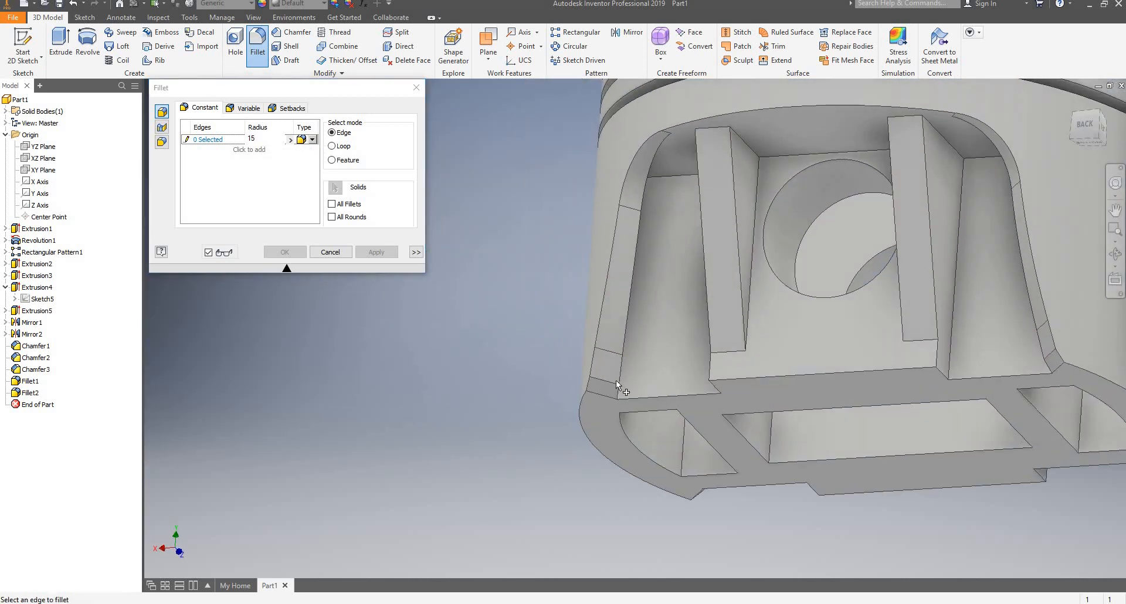
scroll(616, 380, "up", 3)
left_click(599, 380)
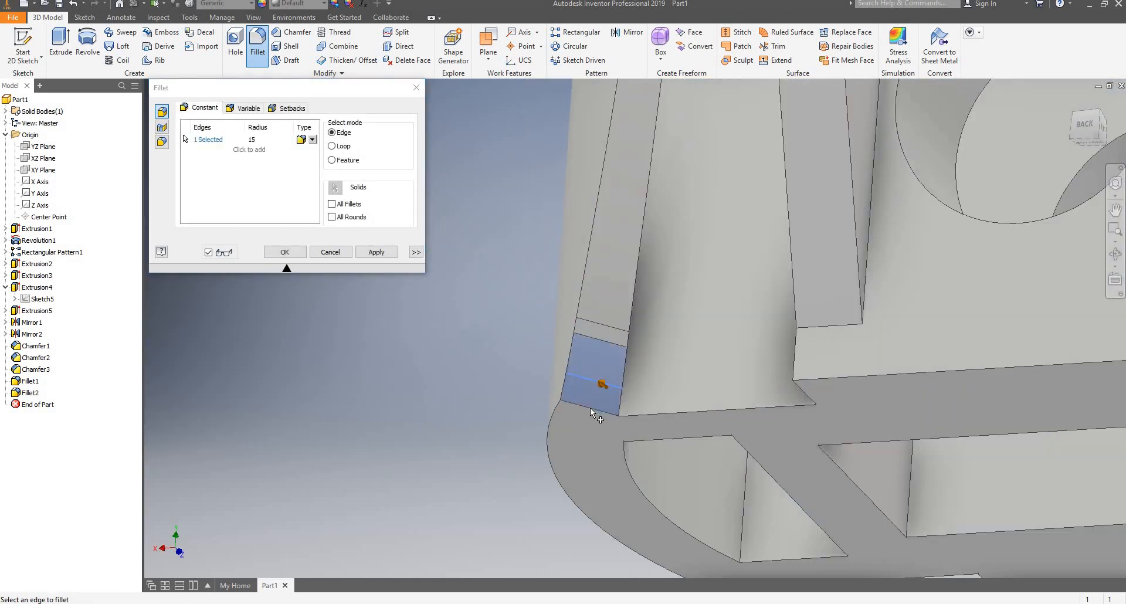
left_click(590, 407)
scroll(573, 389, "down", 5)
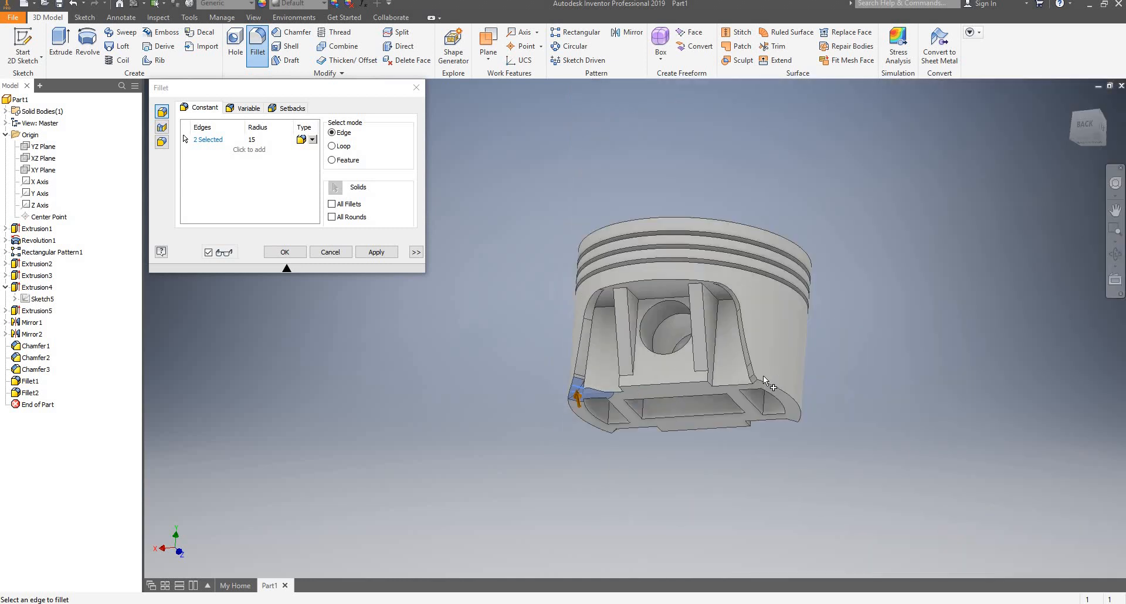
scroll(763, 378, "up", 5)
left_click(718, 411)
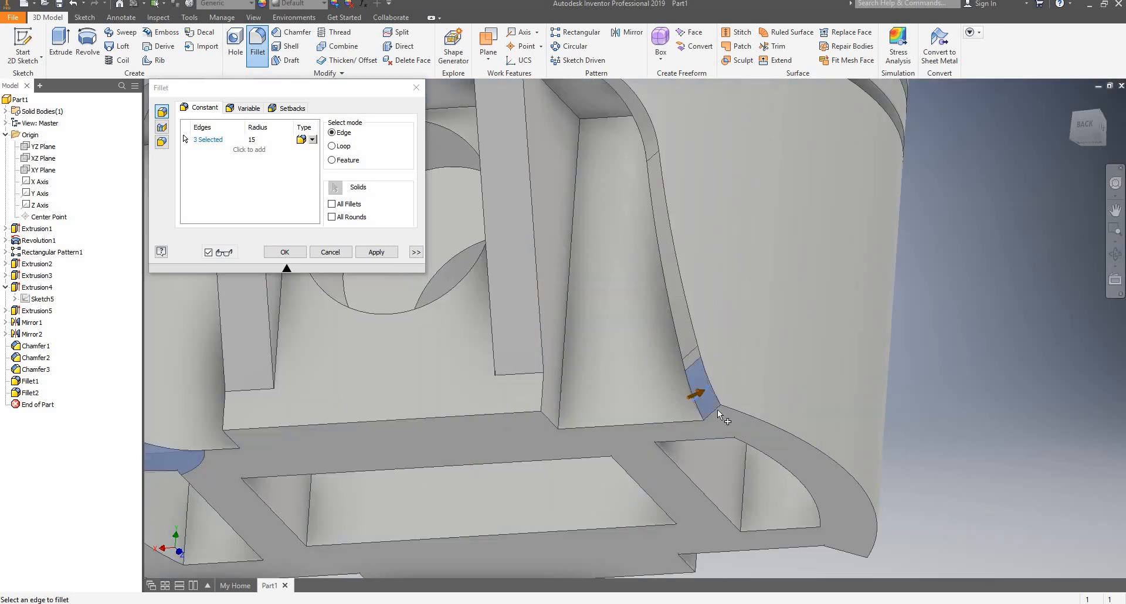
left_click(717, 410)
Add both edges at each lower corner of the front opening to the 15 mm fillet.
scroll(704, 399, "down", 4)
middle_click_drag(768, 421, 790, 269, "shift")
scroll(786, 270, "up", 4)
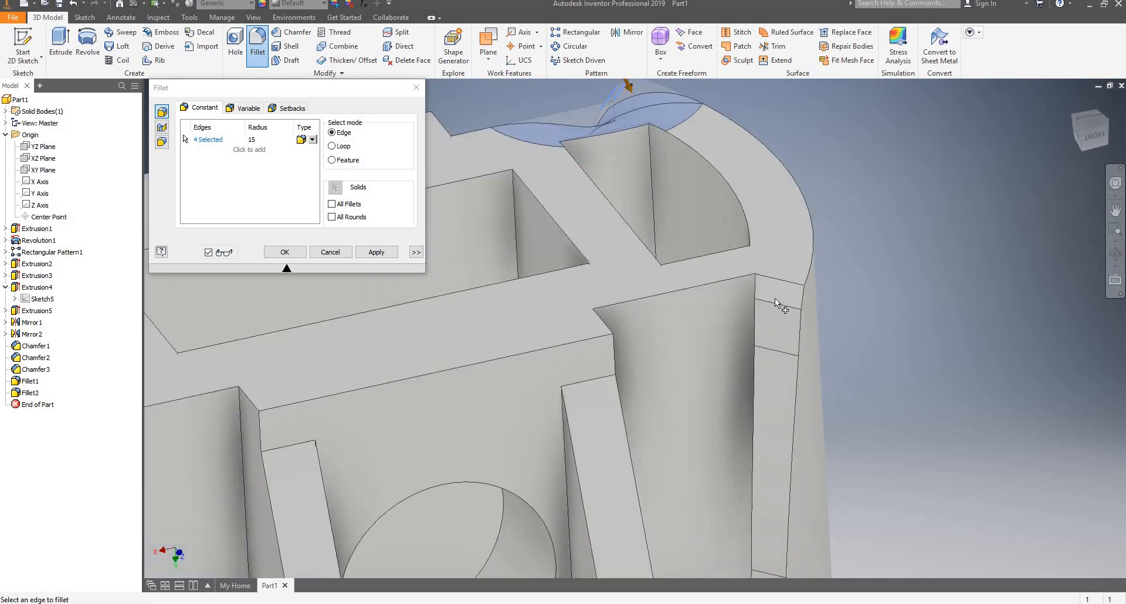
left_click(774, 303)
left_click(789, 278)
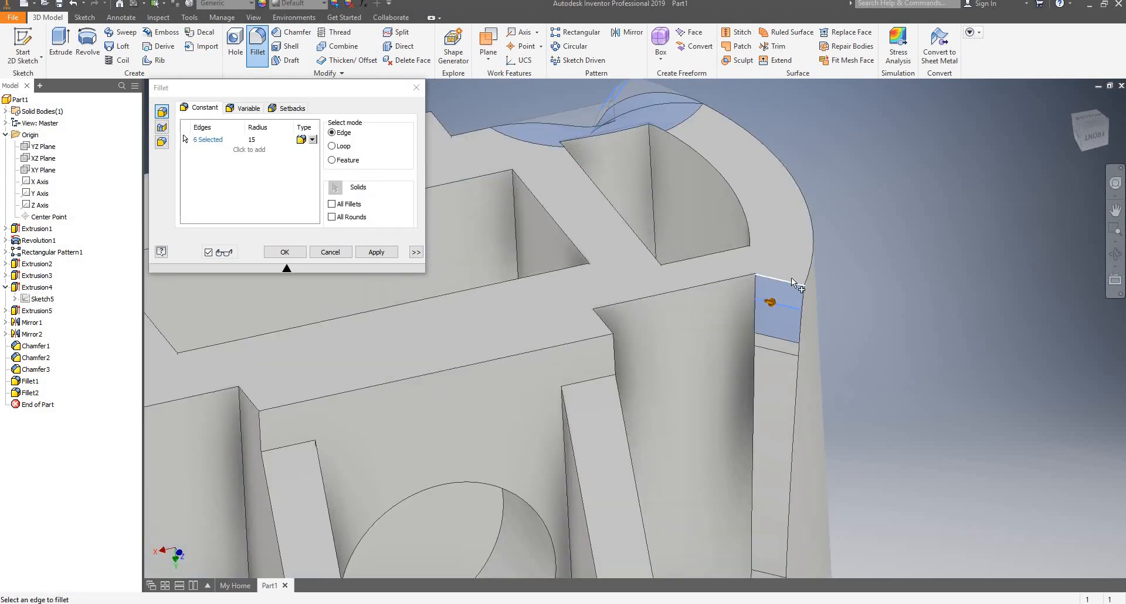
scroll(813, 253, "down", 4)
scroll(499, 335, "up", 4)
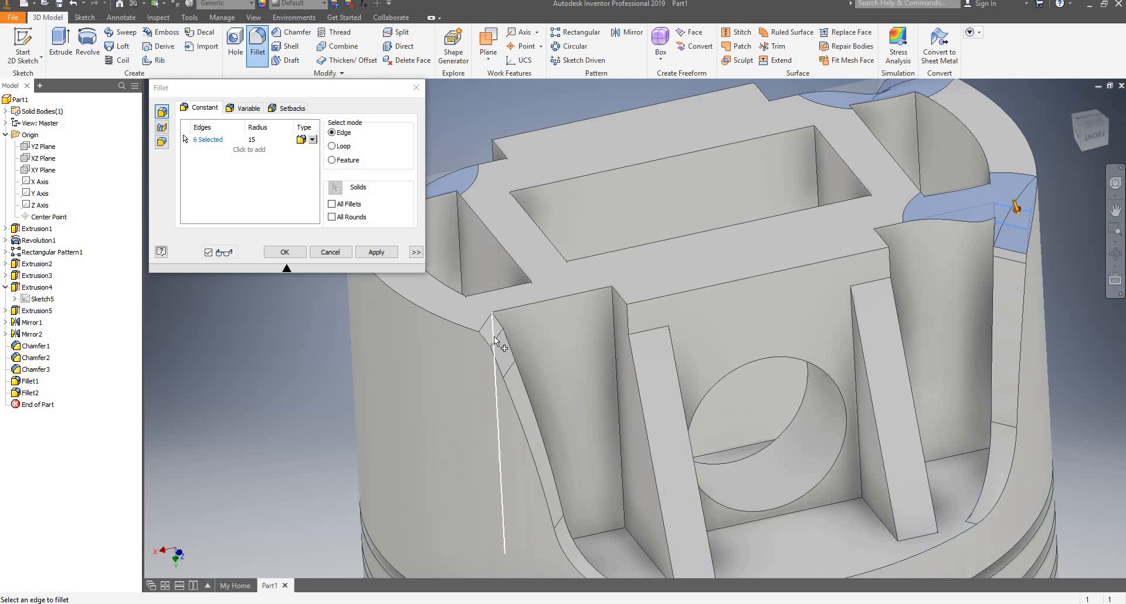
left_click(486, 323)
left_click(543, 294)
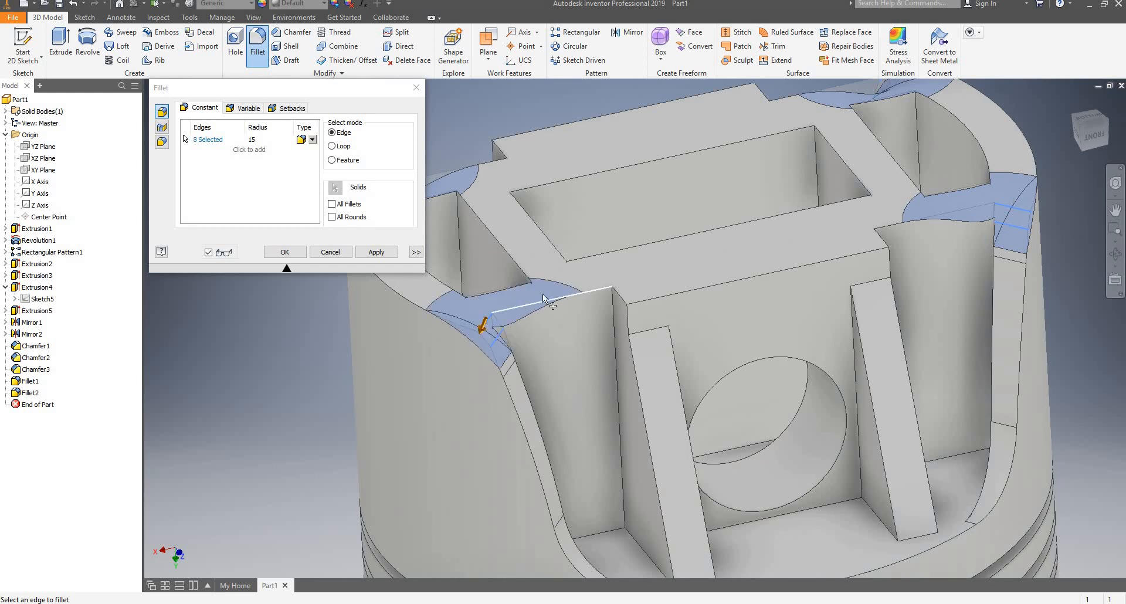
Apply the 15 mm fillet to the lower corners of both openings and inspect the rounded skirt.
scroll(613, 235, "down", 4)
middle_click_drag(613, 235, 592, 375, "shift")
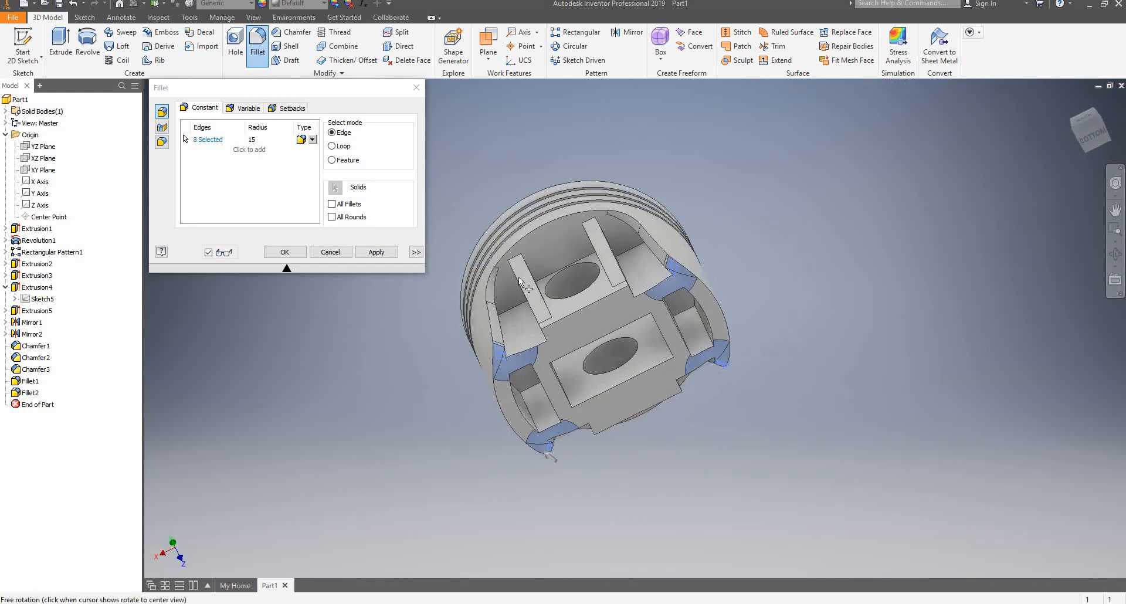
left_click(376, 252)
mouse_move(693, 259)
middle_mouse_down("shift")
mouse_move(760, 258)
mouse_move(712, 261)
mouse_move(699, 279)
mouse_move(706, 262)
mouse_move(746, 262)
mouse_move(753, 275)
mouse_move(677, 271)
middle_mouse_up("shift")
scroll(675, 268, "up", 2)
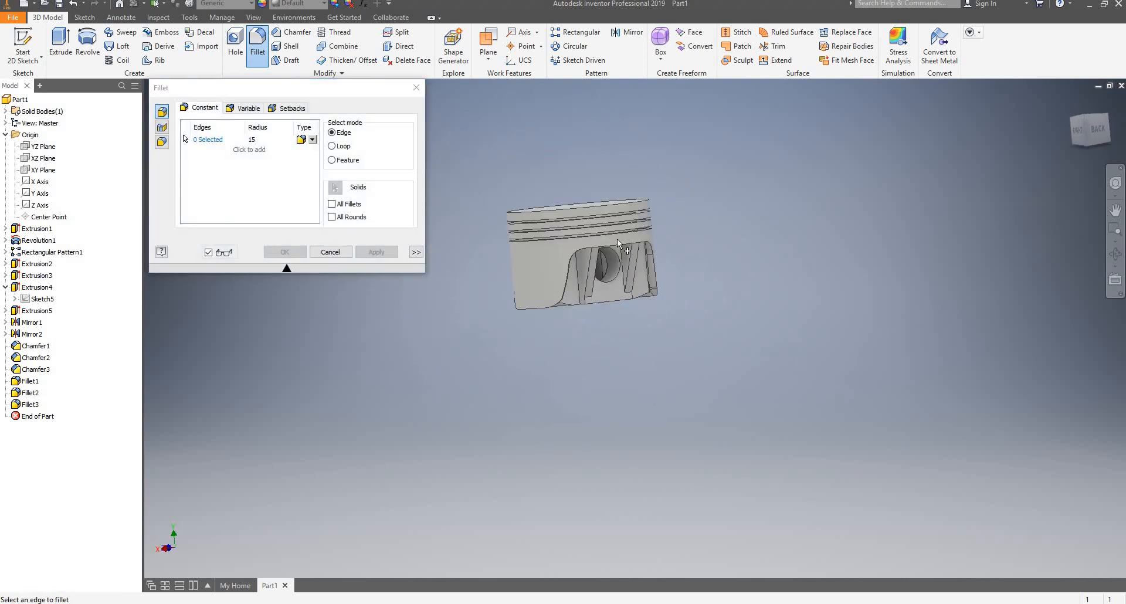
Set the fillet radius to 2 mm and select the inside corner edge and inner opening edge on one side of the back opening.
scroll(618, 239, "down", 5)
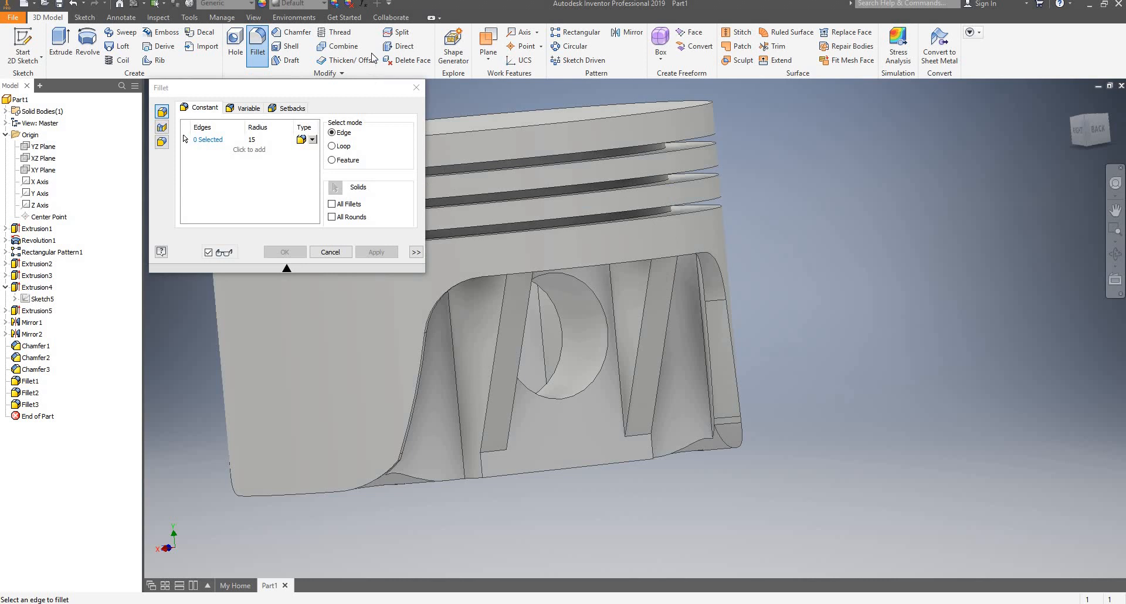
left_click(265, 139)
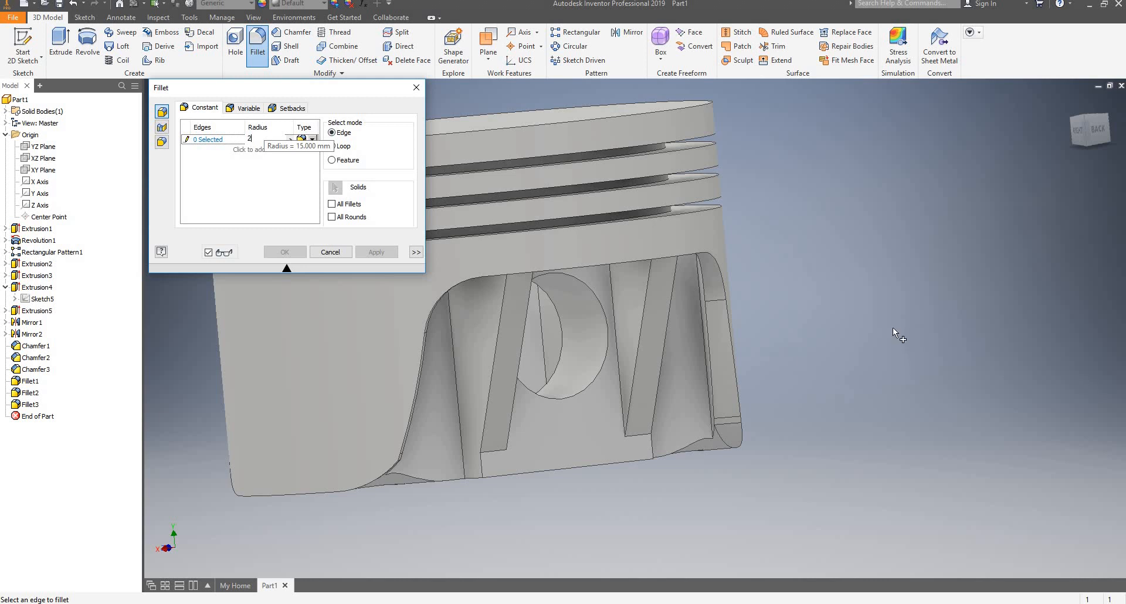
middle_click_drag(892, 329, 713, 267, "shift")
scroll(543, 517, "down", 4)
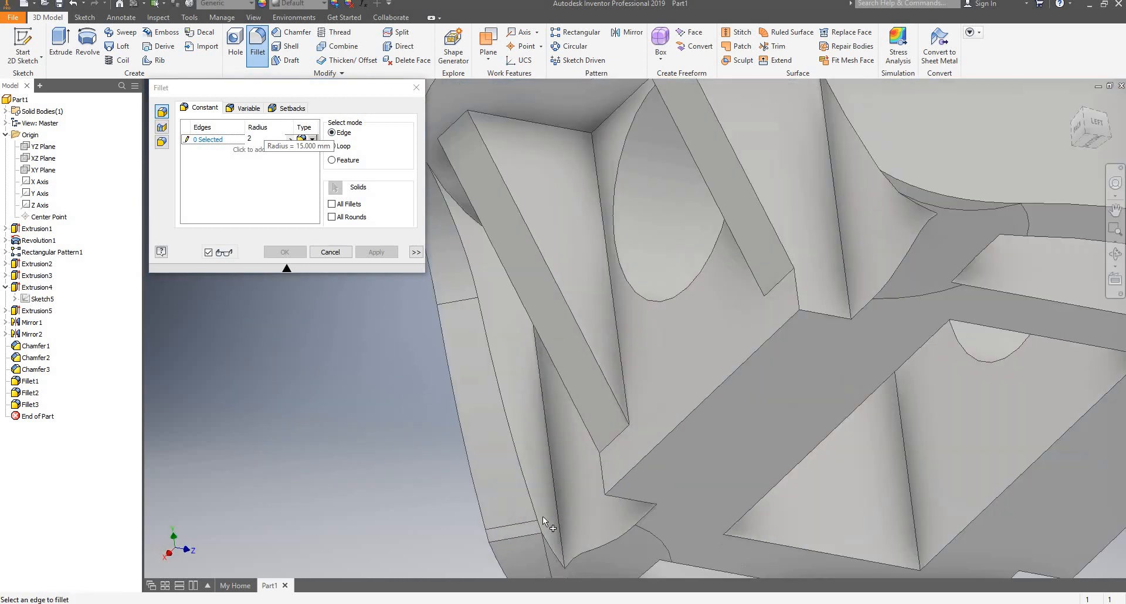
left_click(569, 495)
scroll(582, 462, "up", 1)
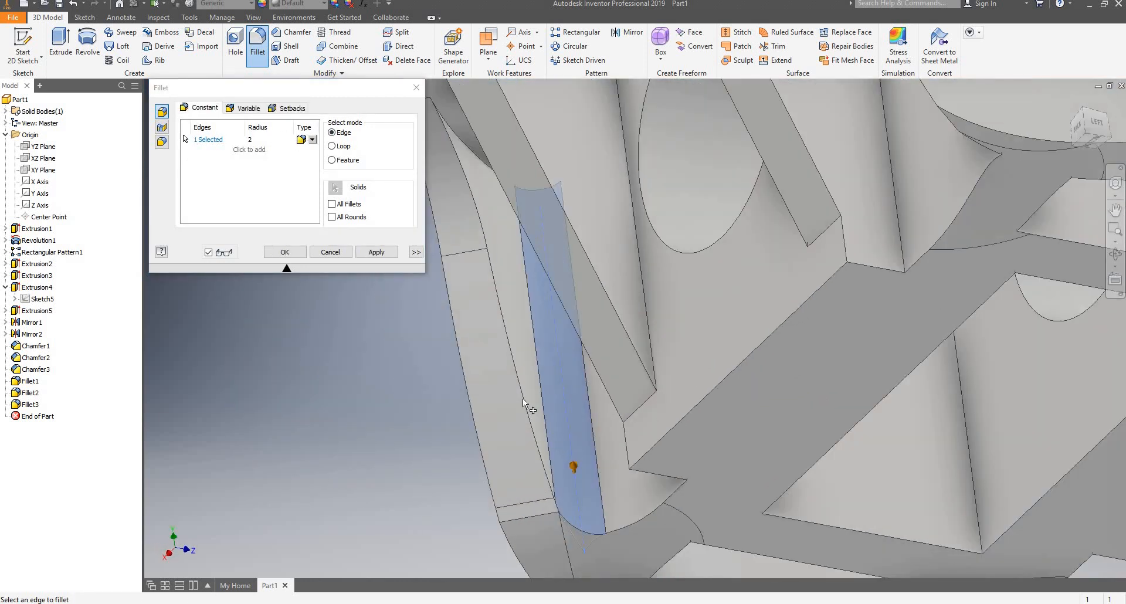
scroll(522, 385, "up", 5)
Add the inside corner edge and inner opening edge on the other side of the back opening to the 2 mm fillet.
middle_click_drag(553, 353, 679, 311, "shift")
scroll(564, 439, "down", 5)
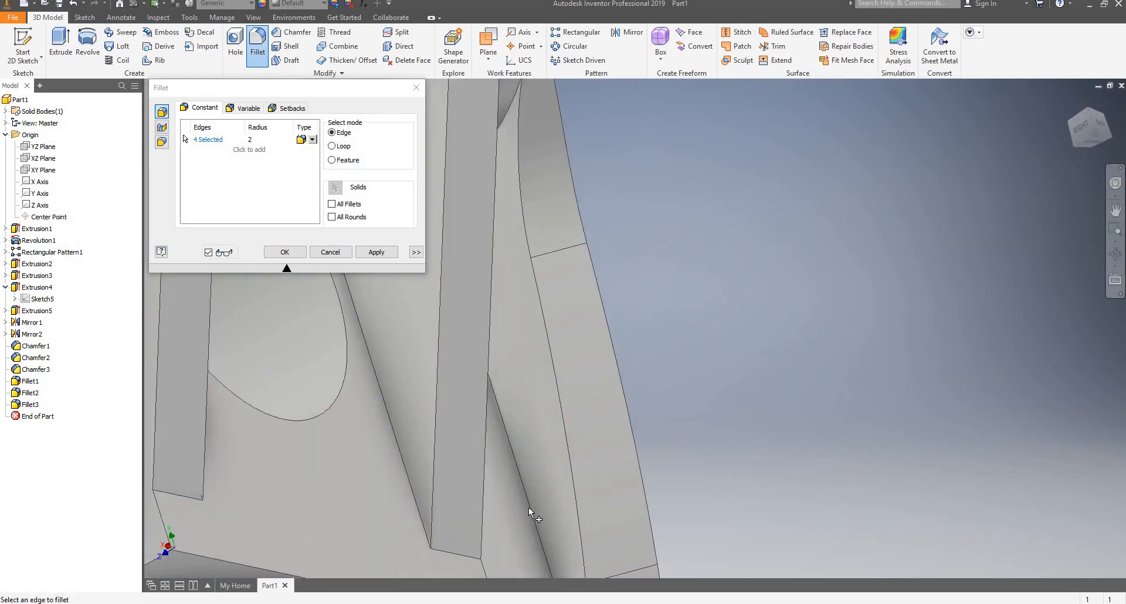
left_click(560, 432)
scroll(566, 419, "up", 2)
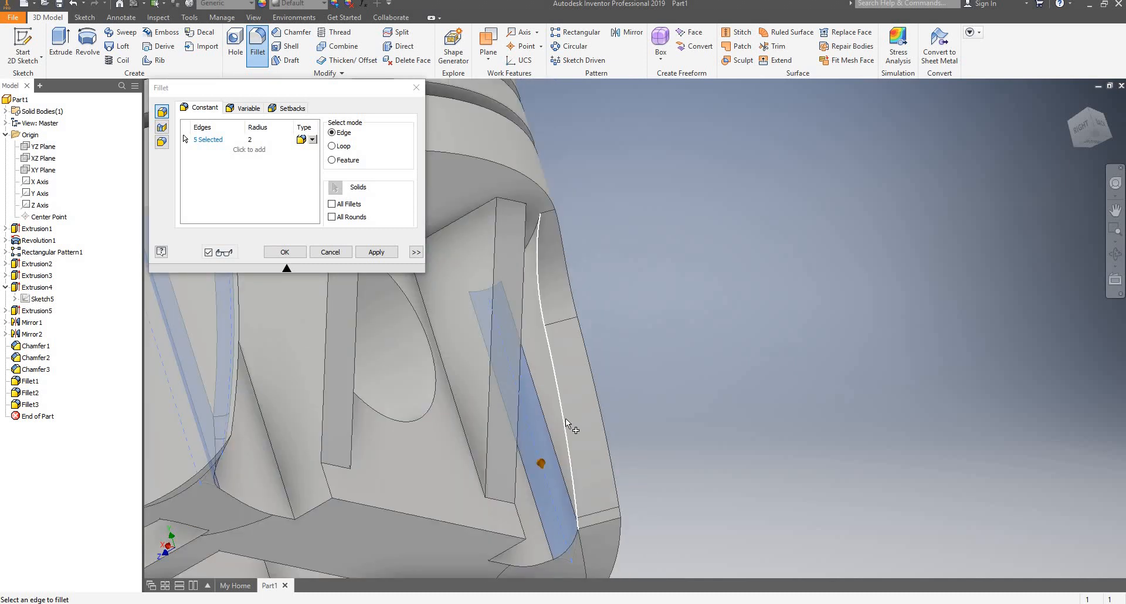
left_click(565, 418)
Add the inside corner edge and inner opening edge on one side of the front opening to the 2 mm fillet.
scroll(629, 322, "up", 3)
middle_click_drag(628, 322, 190, 389, "shift")
scroll(329, 368, "down", 3)
scroll(323, 363, "up", 7)
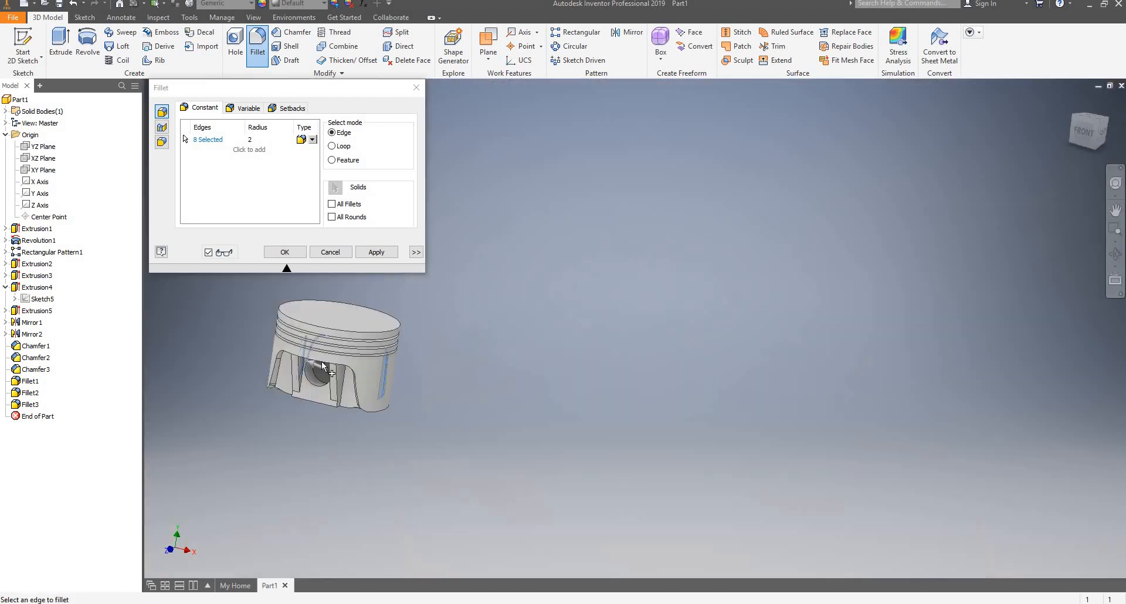
scroll(276, 353, "up", 2)
scroll(275, 353, "down", 6)
scroll(432, 357, "down", 4)
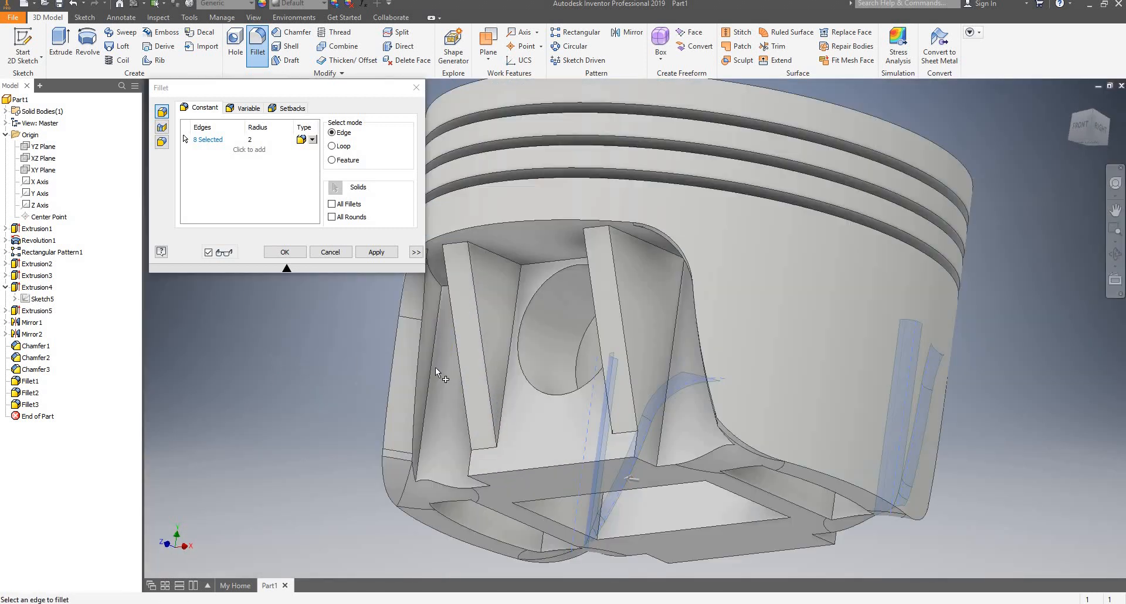
left_click(428, 369)
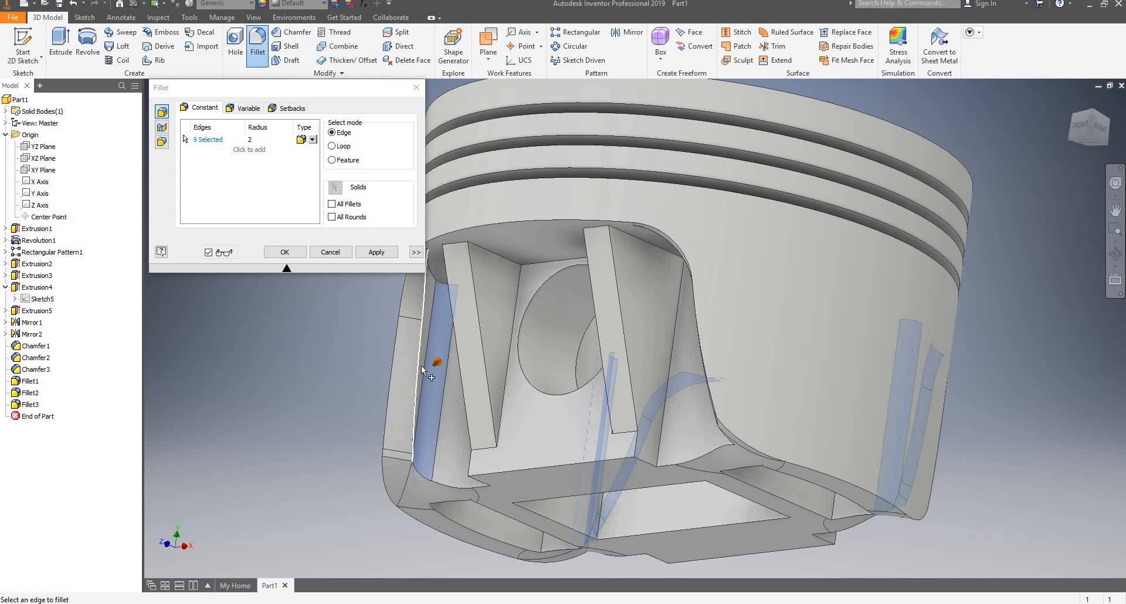
left_click(421, 365)
Add the matching inside corner edge and inner opening edge on the remaining side of the front opening to the 2 mm fillet.
scroll(463, 342, "up", 5)
middle_click_drag(628, 325, 727, 344, "shift")
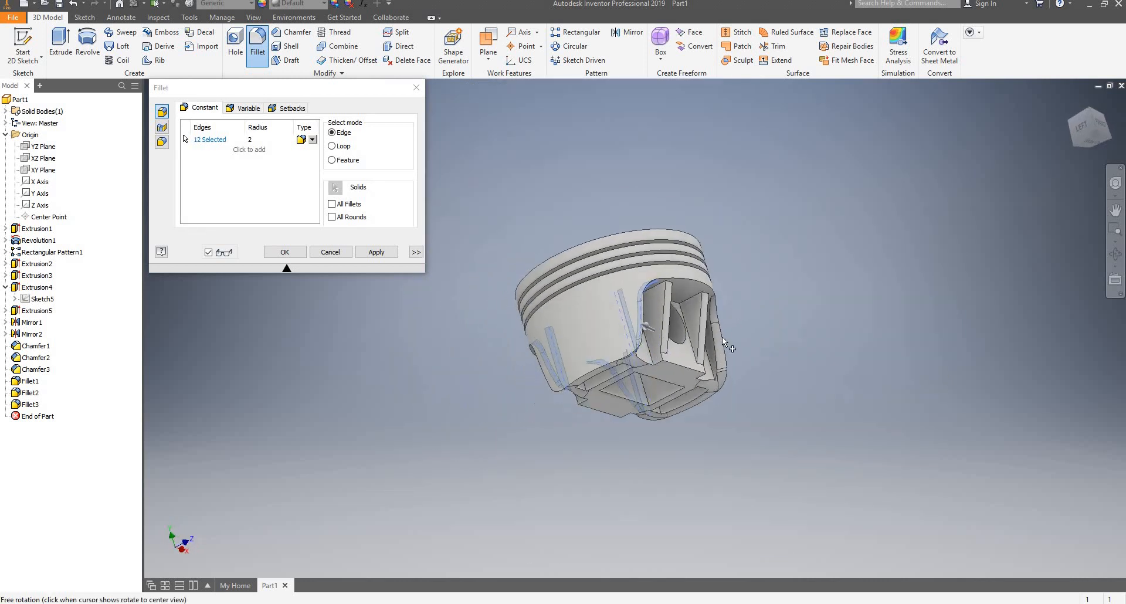
scroll(721, 346, "down", 6)
left_click(659, 420)
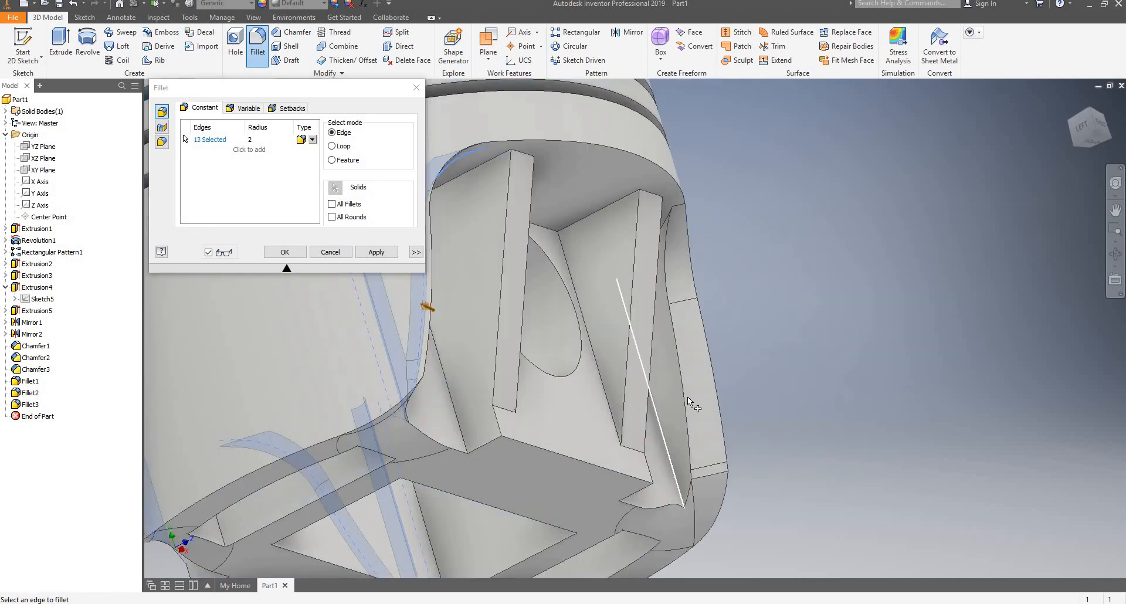
left_click(684, 395)
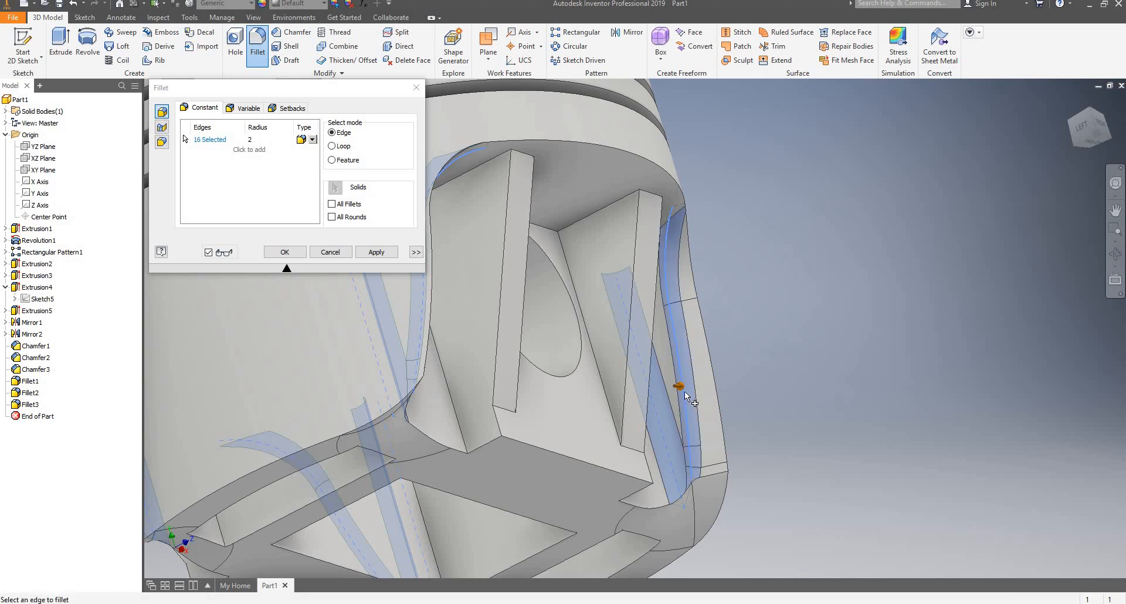
Apply the 2 mm fillet to the selected edges, close the Fillet command and inspect the piston.
scroll(685, 391, "up", 4)
middle_click_drag(709, 365, 455, 400, "shift")
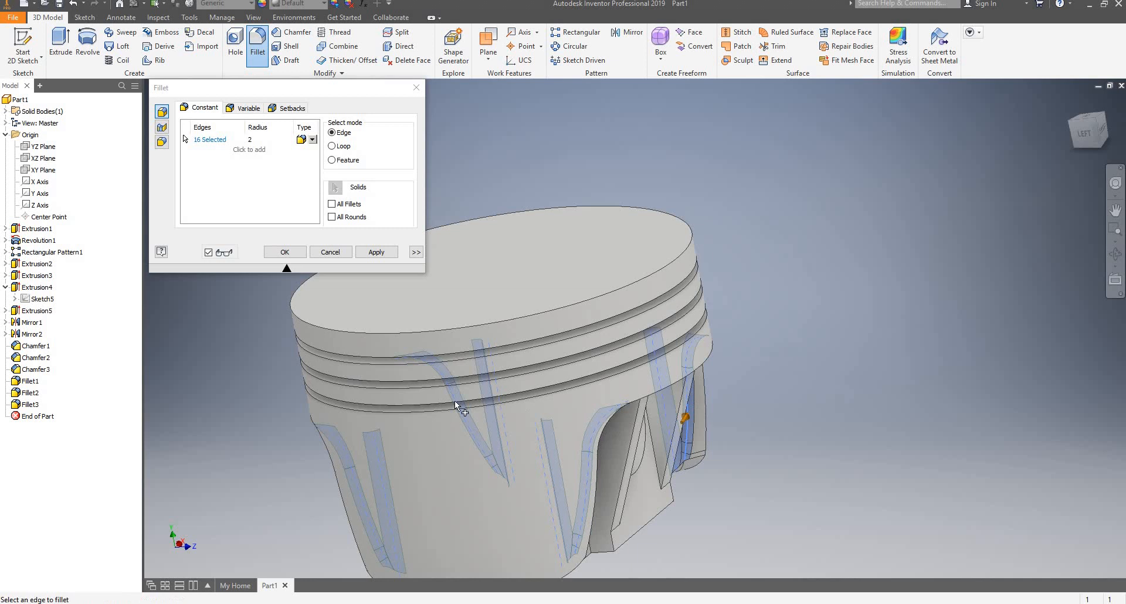
left_click(376, 251)
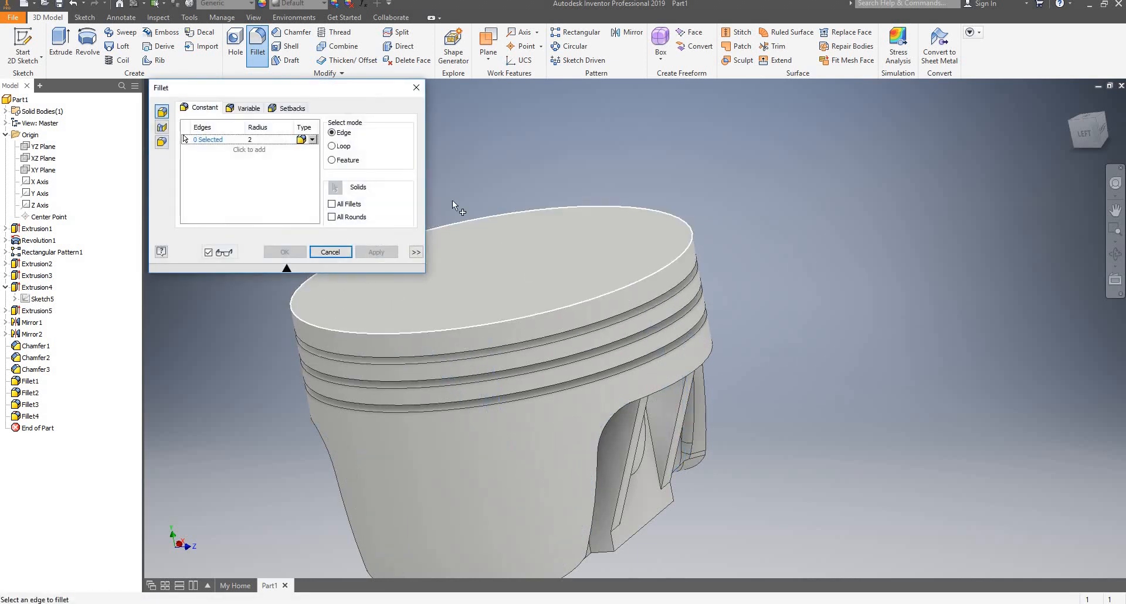
left_click(415, 89)
middle_click_drag(624, 249, 547, 247, "shift")
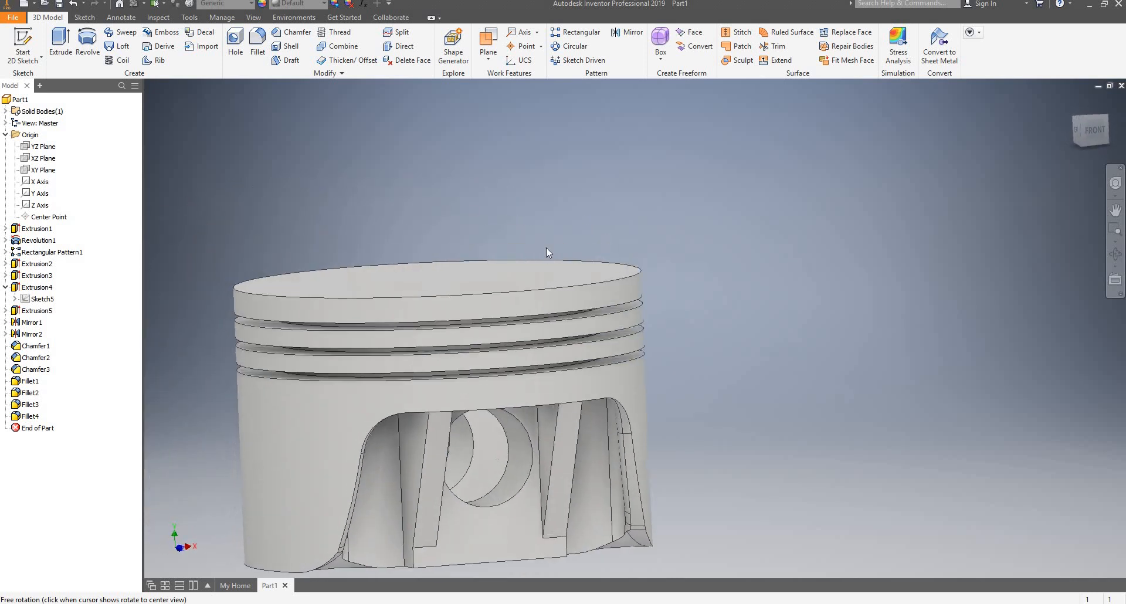
scroll(546, 247, "up", 4)
scroll(570, 312, "down", 5)
scroll(559, 305, "up", 2)
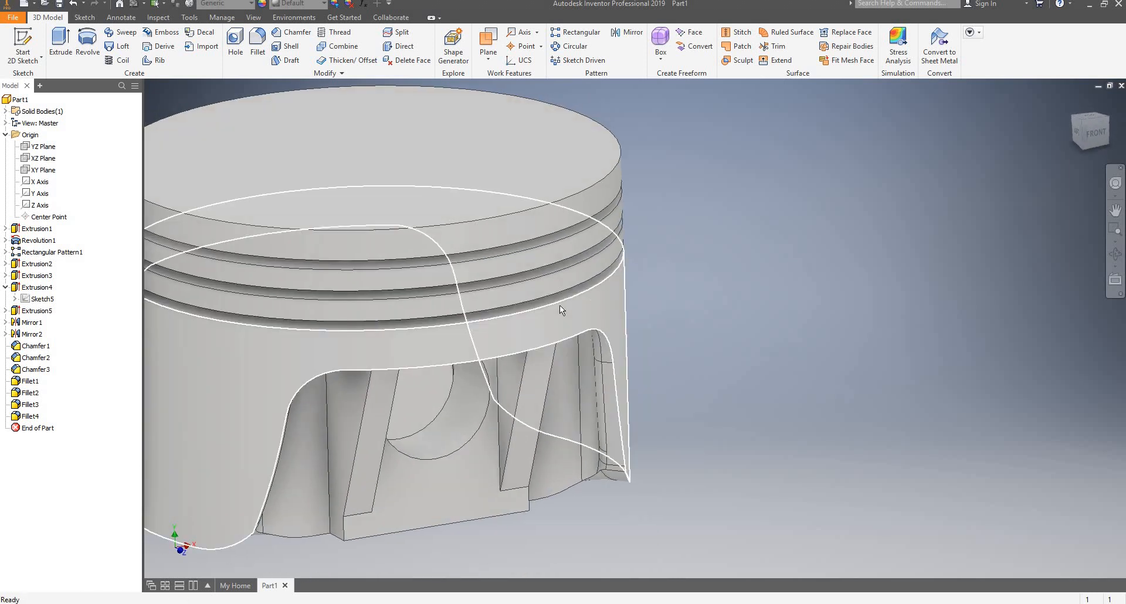
scroll(645, 206, "up", 3)
scroll(591, 202, "down", 3)
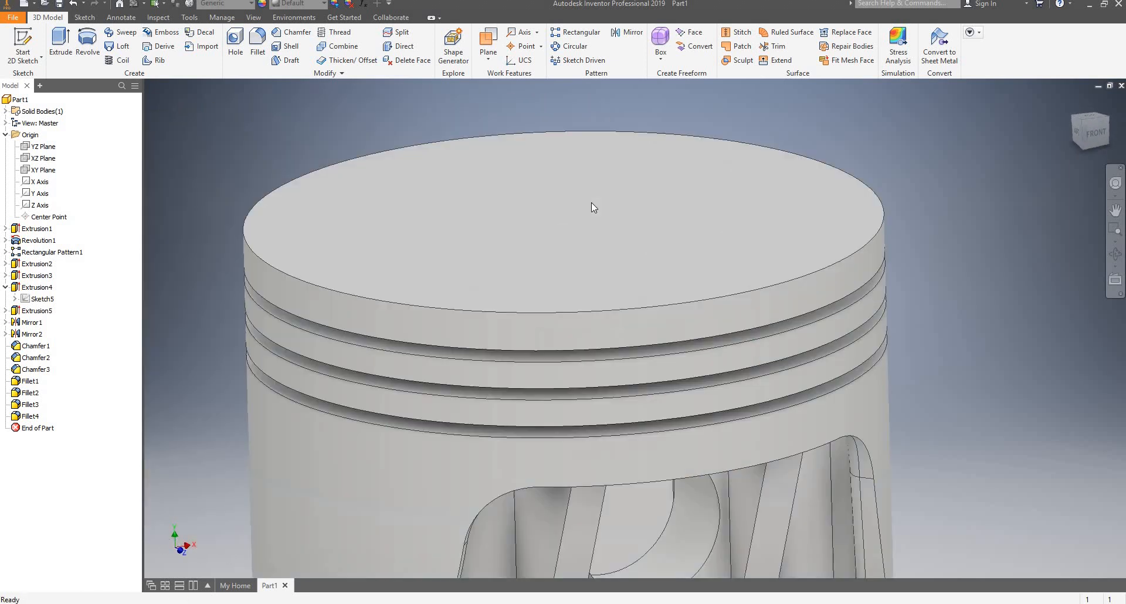
scroll(556, 216, "up", 3)
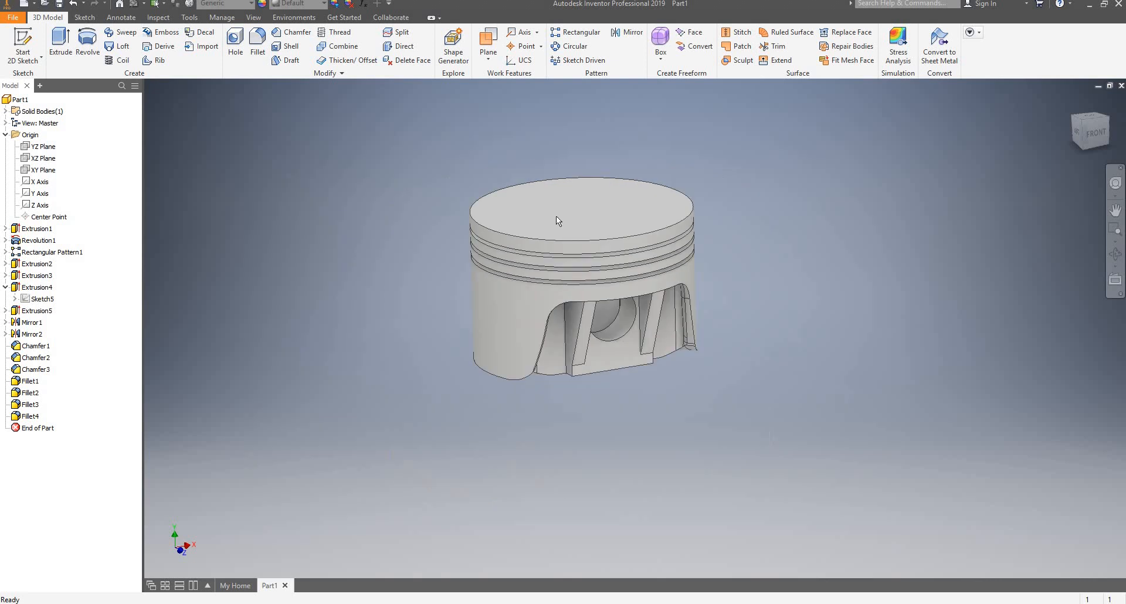
Start a sketch on the XY plane and slice the model at the sketch plane.
left_click(23, 44)
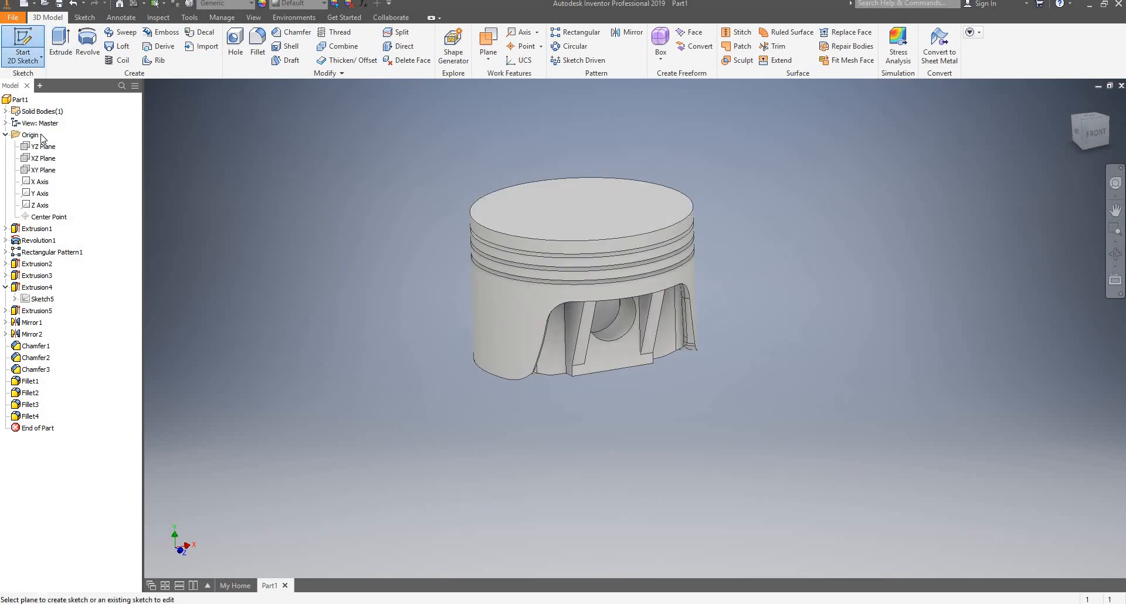
left_click(34, 175)
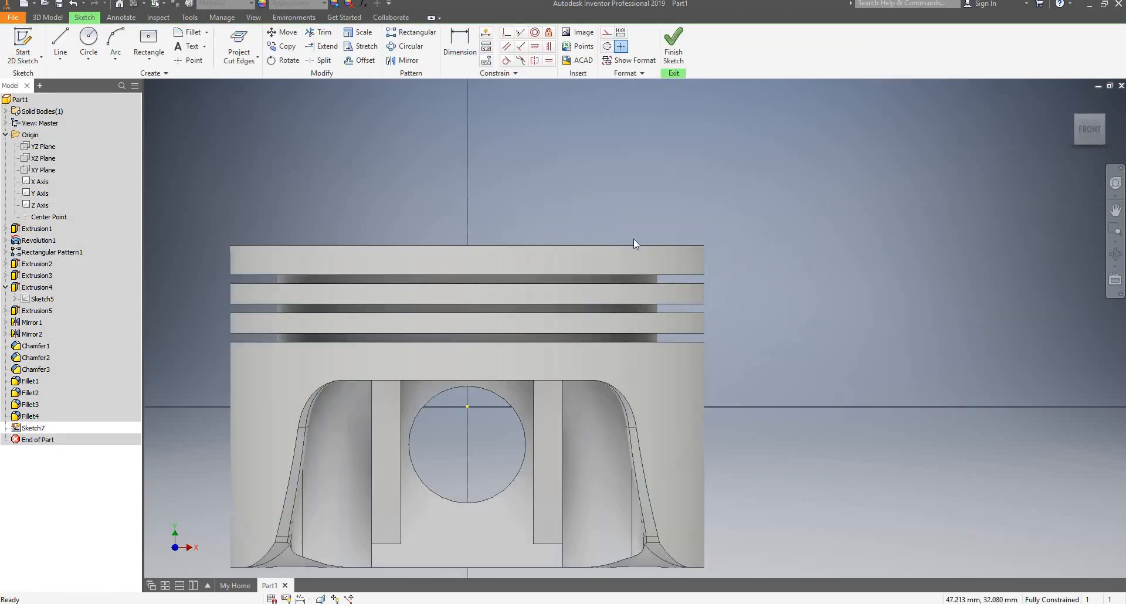
scroll(634, 238, "up", 3)
scroll(554, 364, "down", 4)
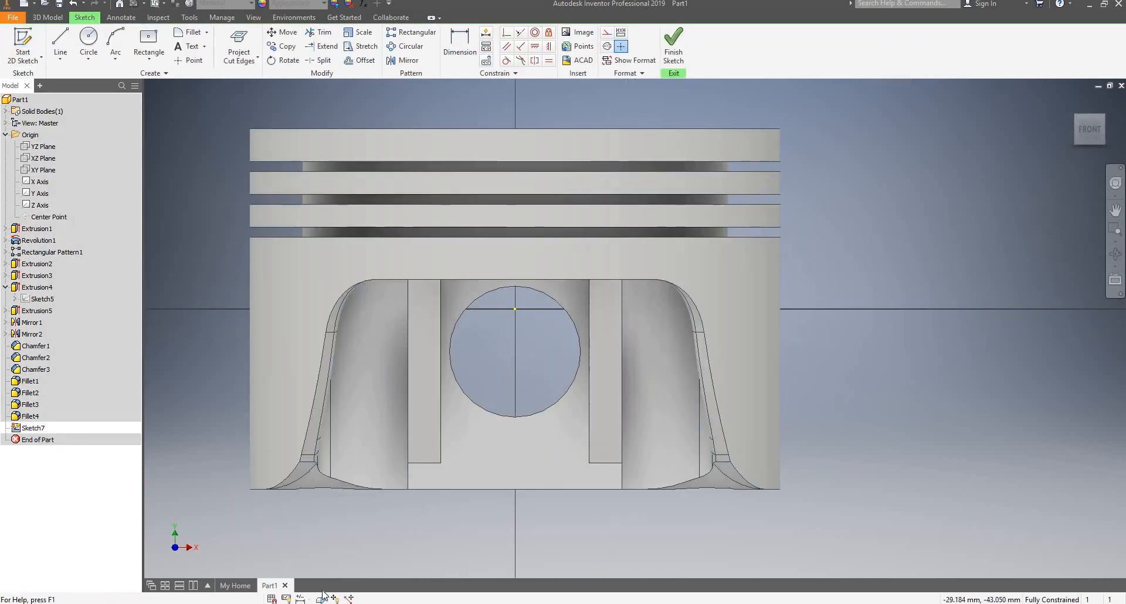
key("F7")
scroll(393, 295, "up", 3)
scroll(491, 368, "down", 4)
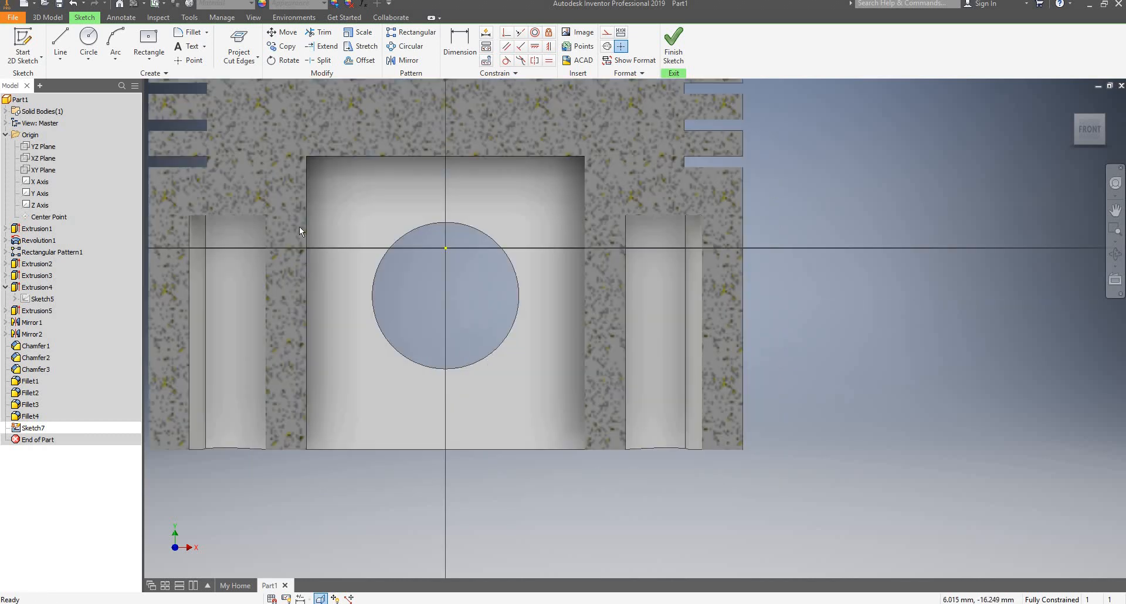
scroll(425, 301, "up", 2)
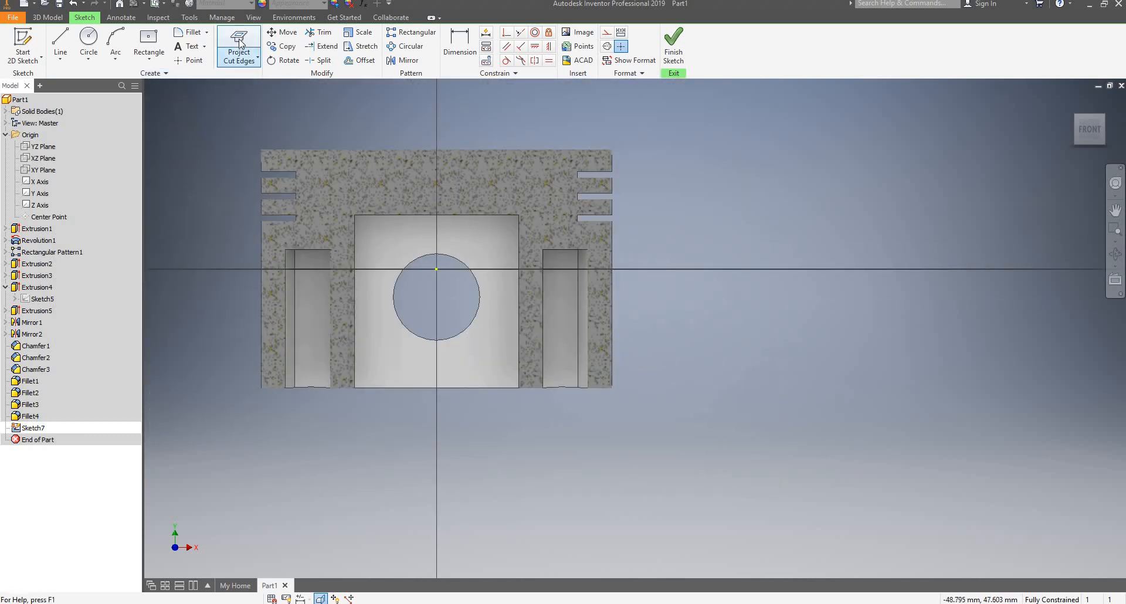
Project the bottom edges of the outer skirt walls on both sides into the sketch using Project Geometry.
left_click(226, 66)
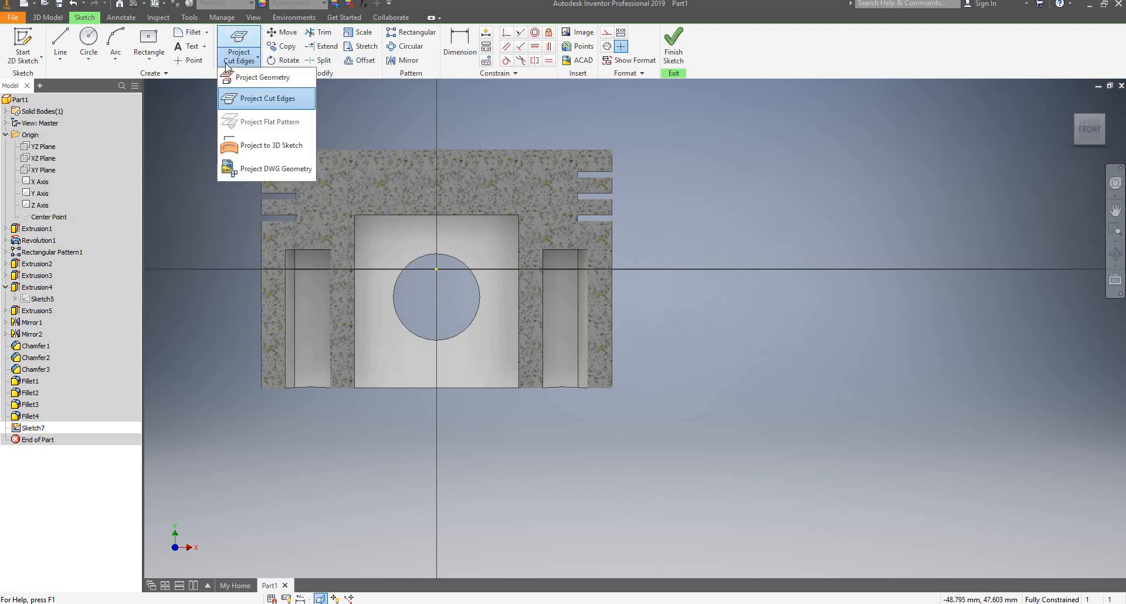
left_click(251, 79)
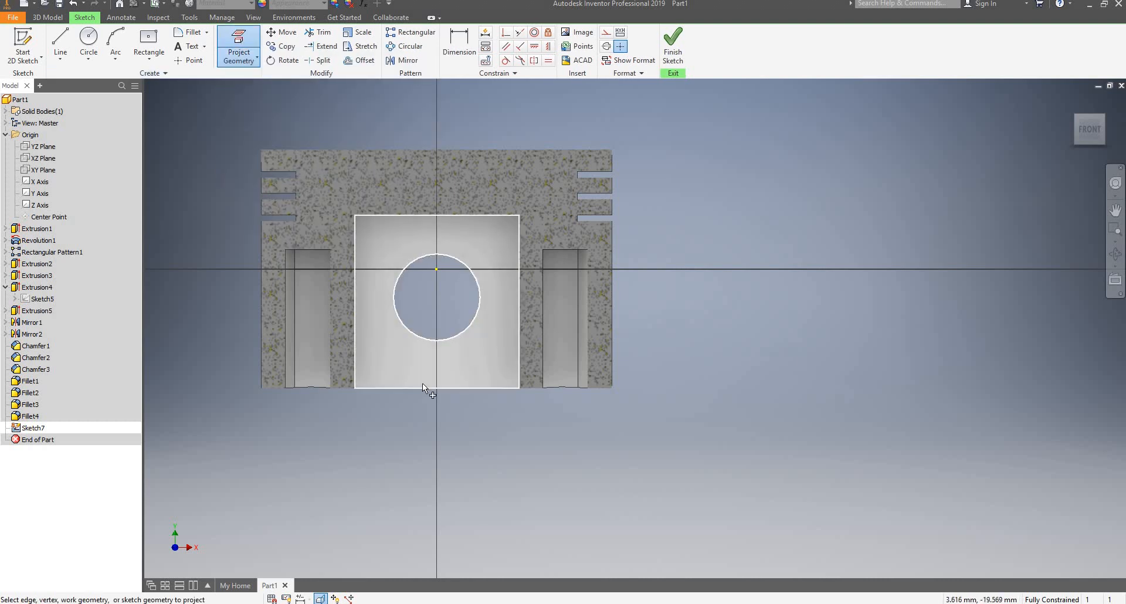
middle_click_drag(463, 320, 589, 331, "shift")
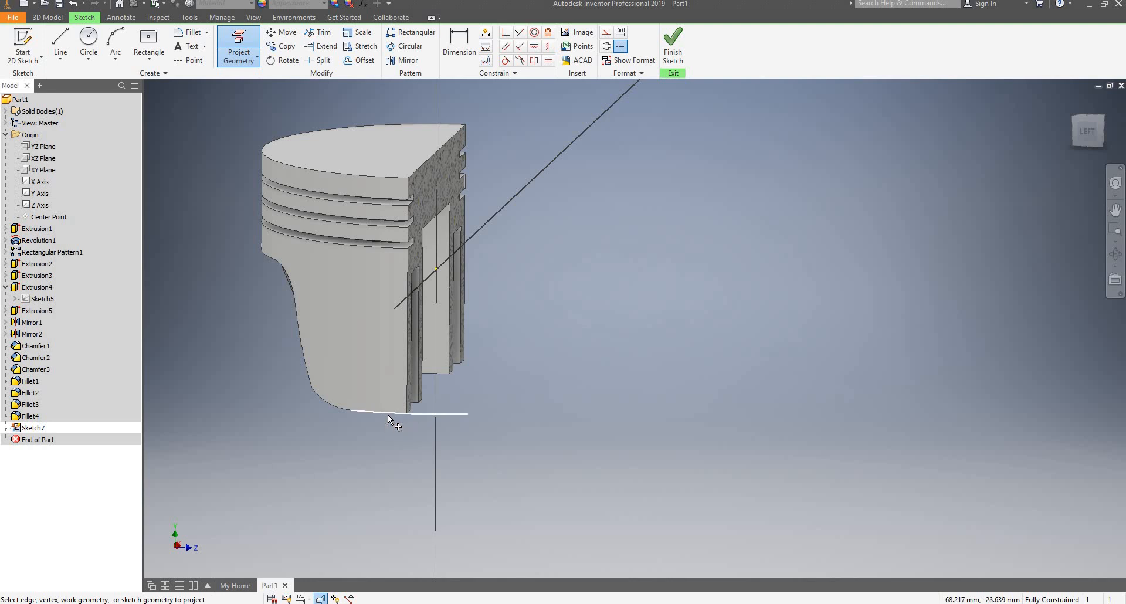
middle_click_drag(522, 387, 474, 355, "shift")
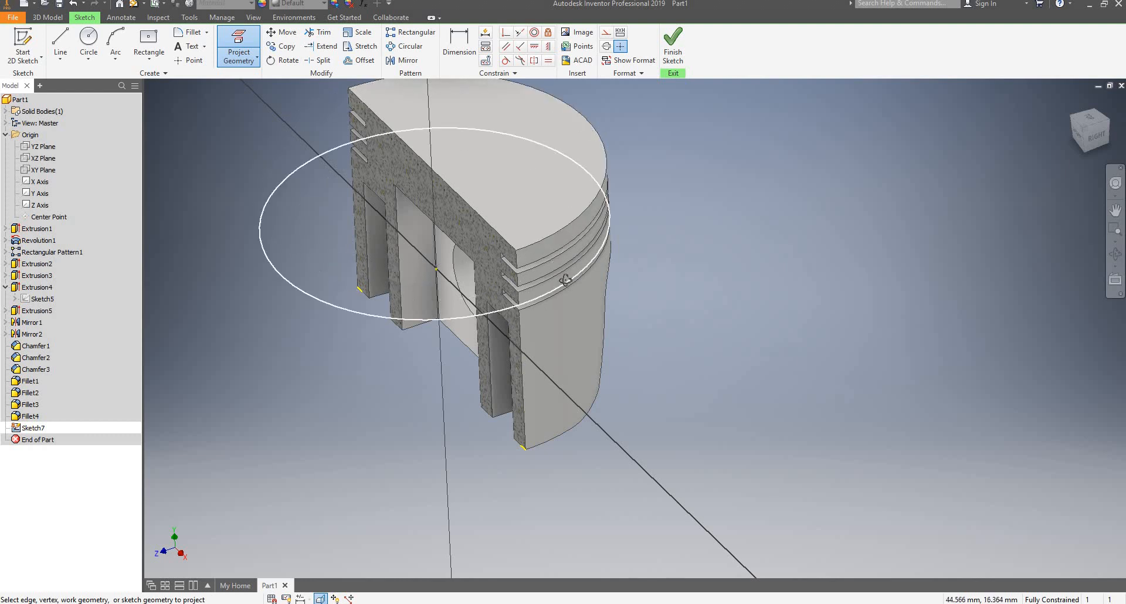
middle_click_drag(566, 280, 667, 260, "shift")
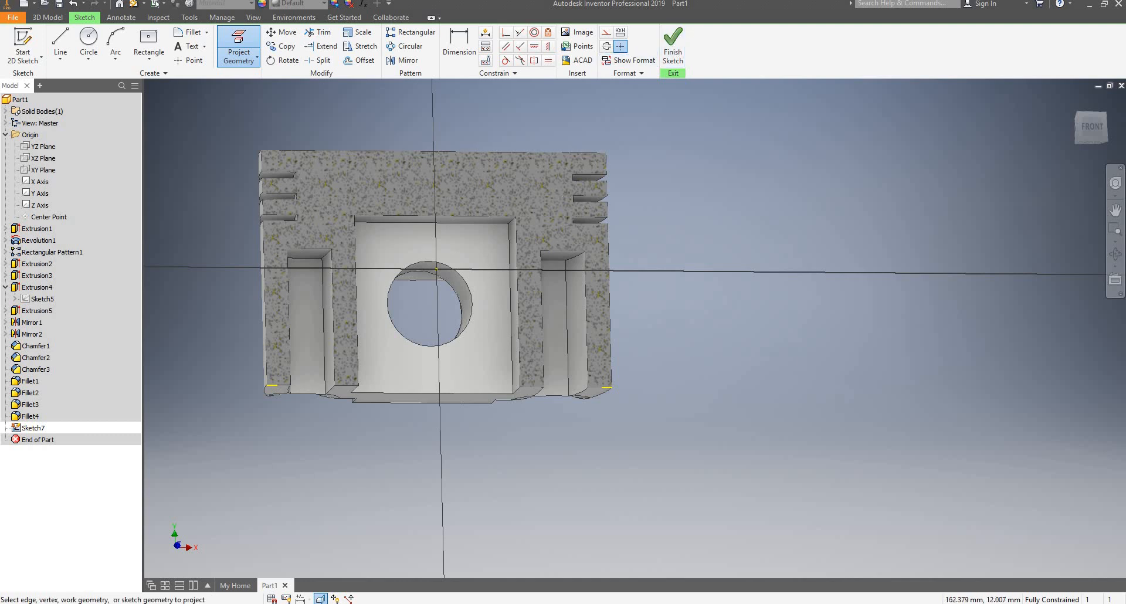
left_click(1093, 127)
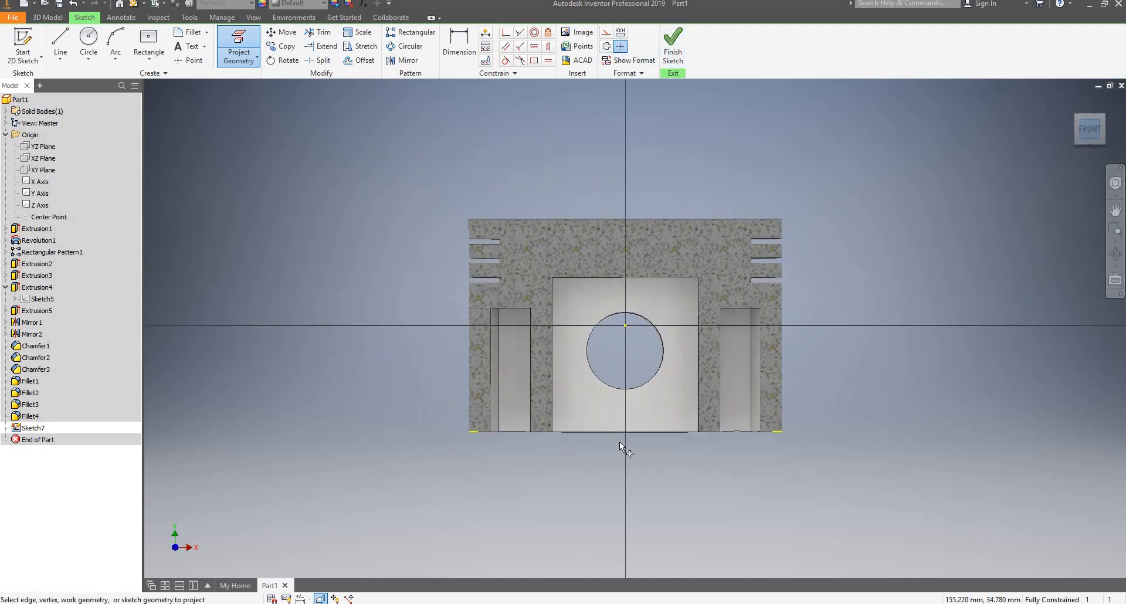
Project the bottom edge of the central pocket into the sketch and return to the straight front view.
scroll(647, 418, "down", 3)
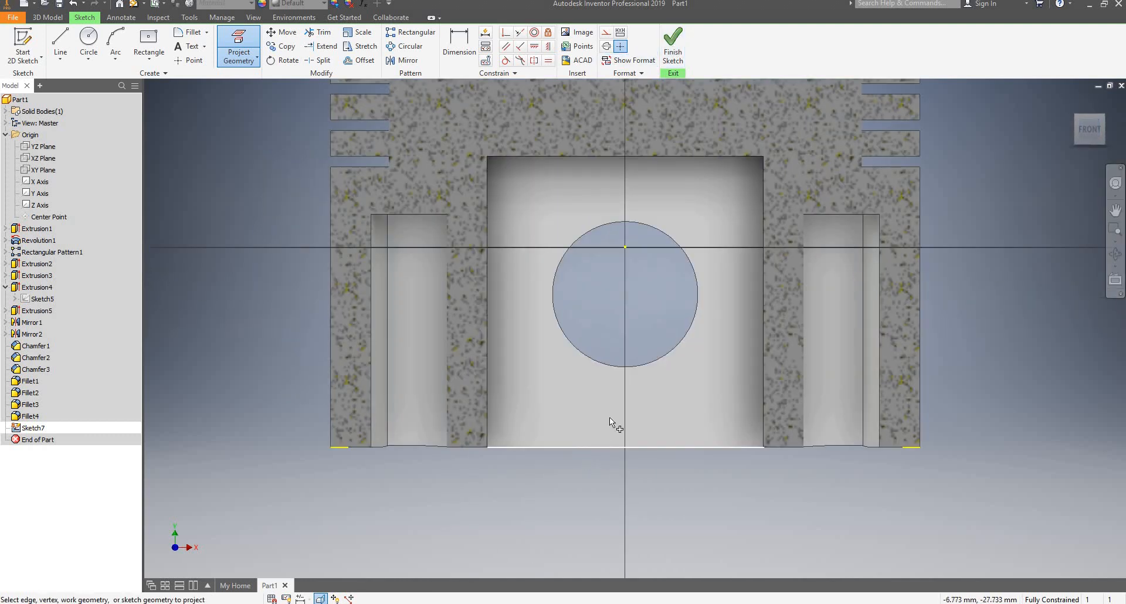
key("F4")
left_click_drag(649, 358, 633, 282)
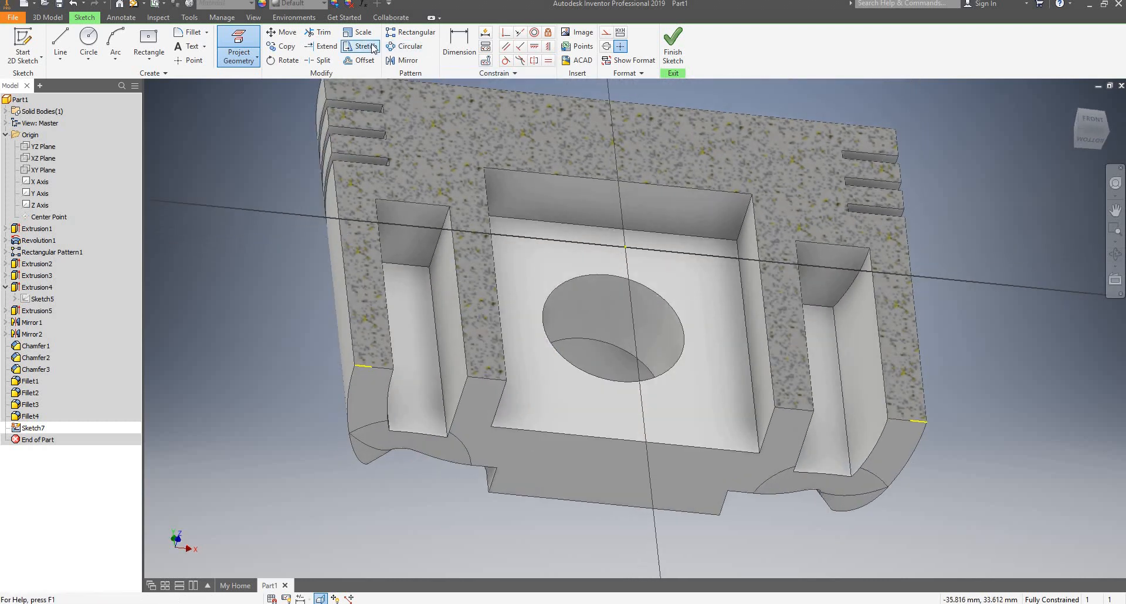
left_click(581, 435)
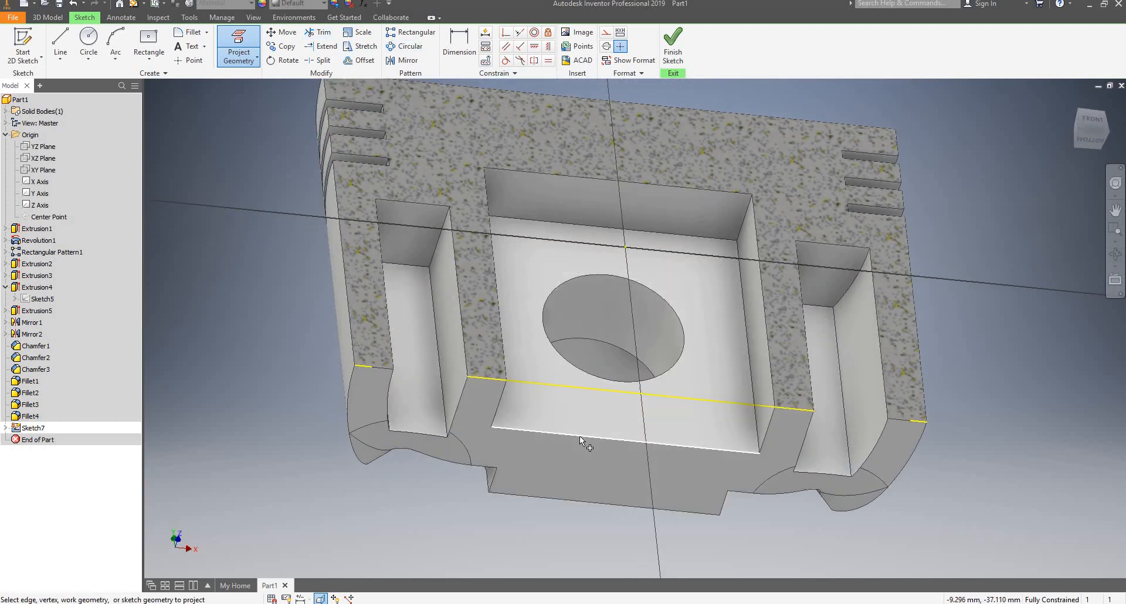
scroll(561, 374, "down", 5)
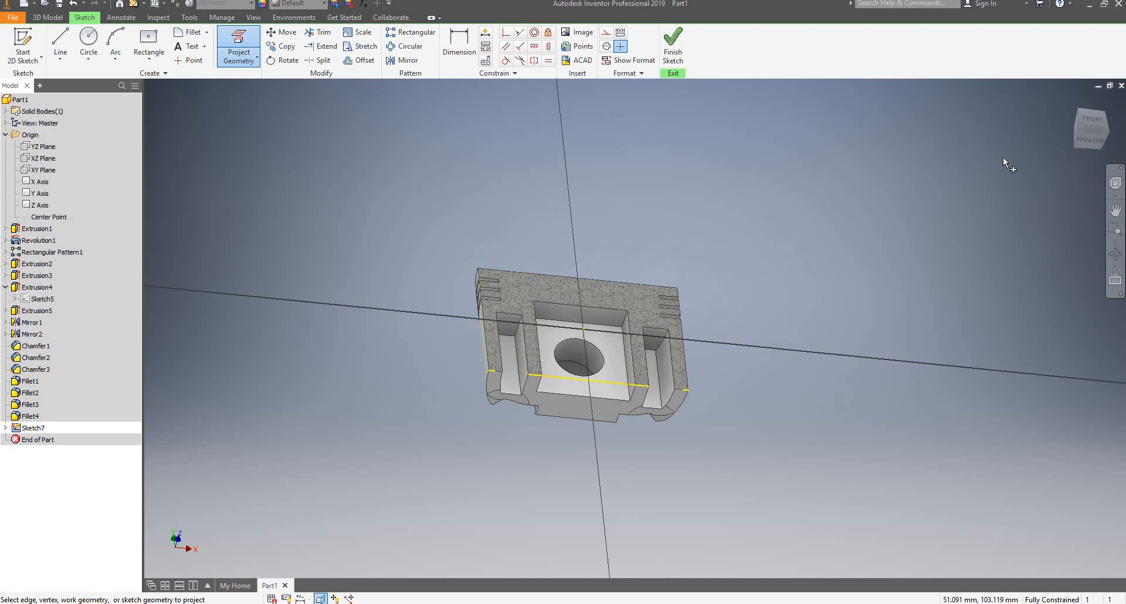
left_click(1094, 121)
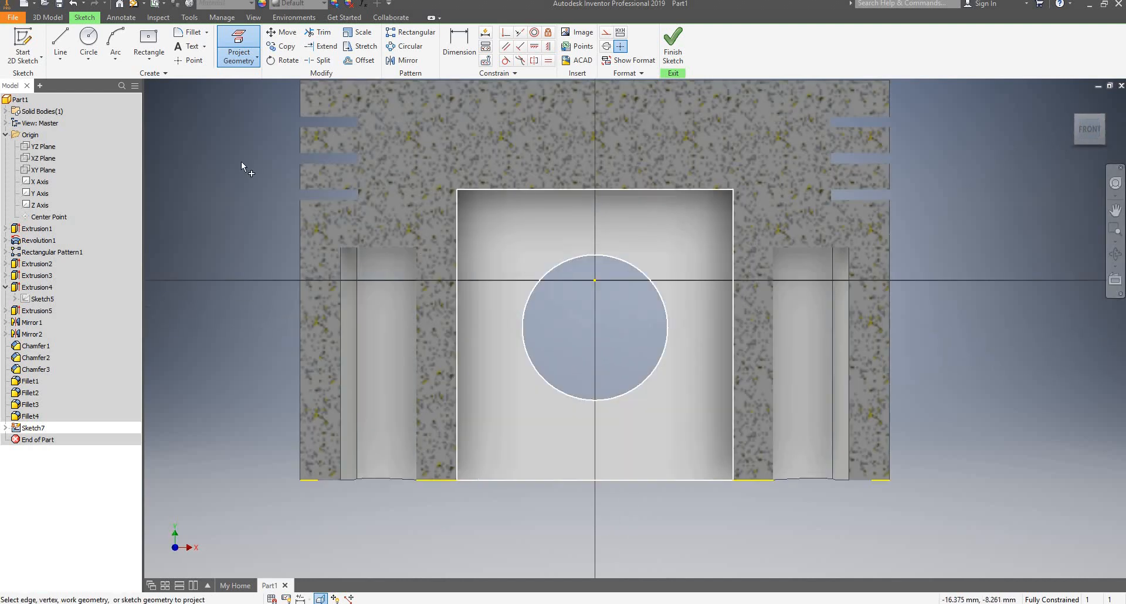
Draw a 5 mm vertical line upward from the midpoint of the pocket's projected bottom edge.
left_click(60, 44)
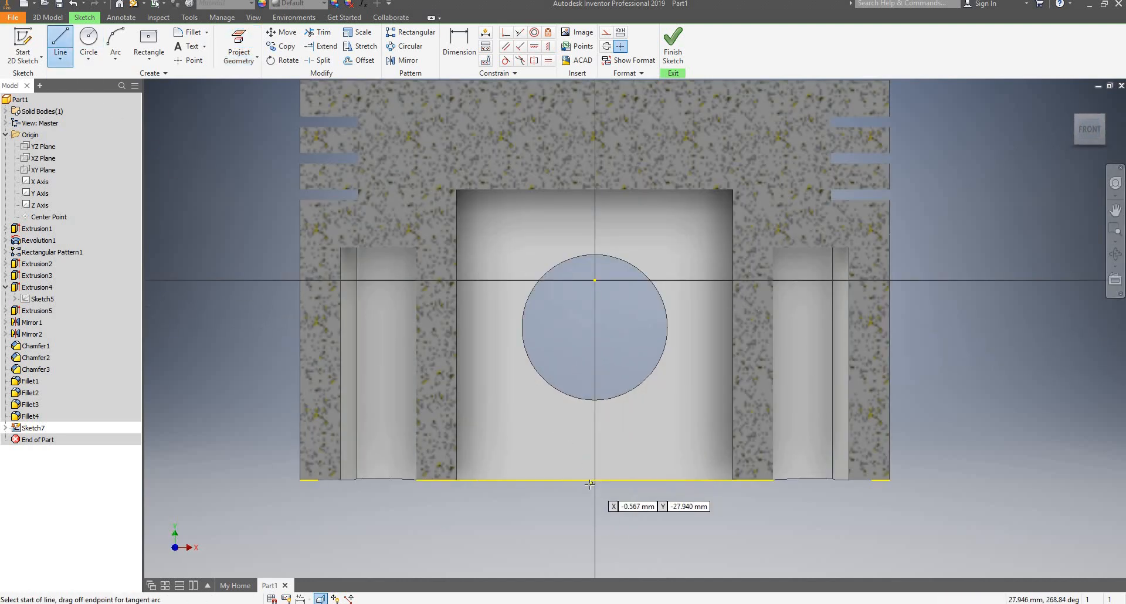
left_click(594, 480)
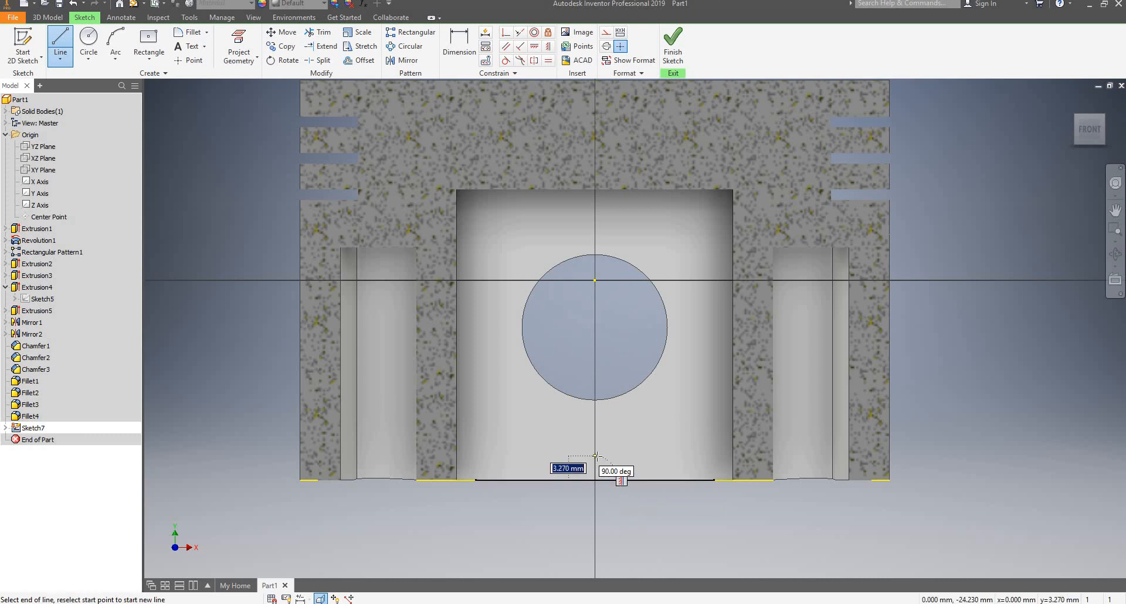
type("5")
key("Return")
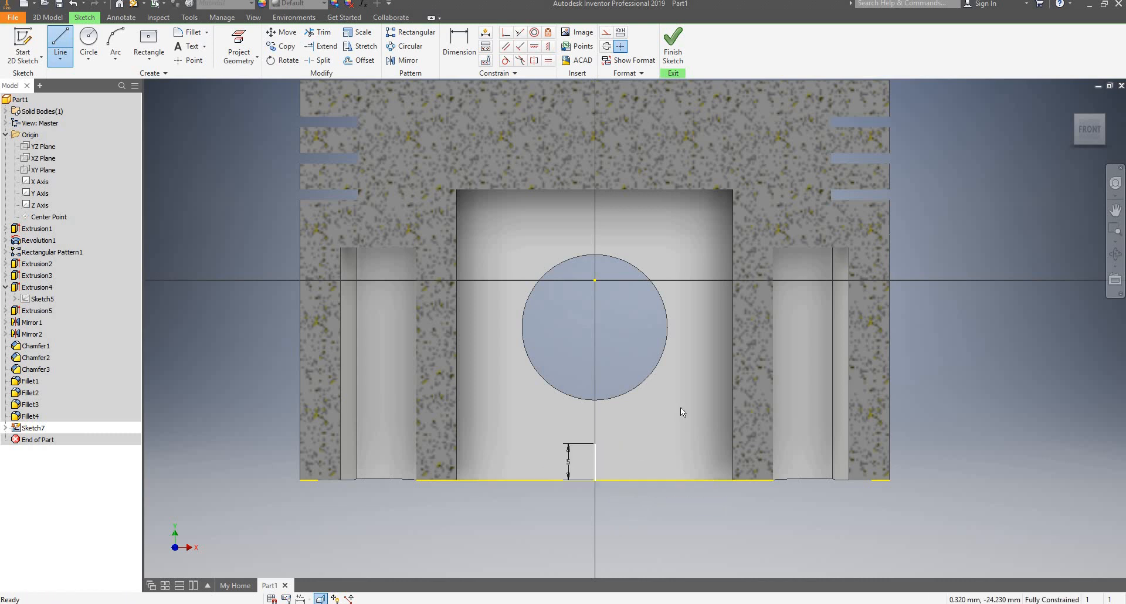
key("Escape")
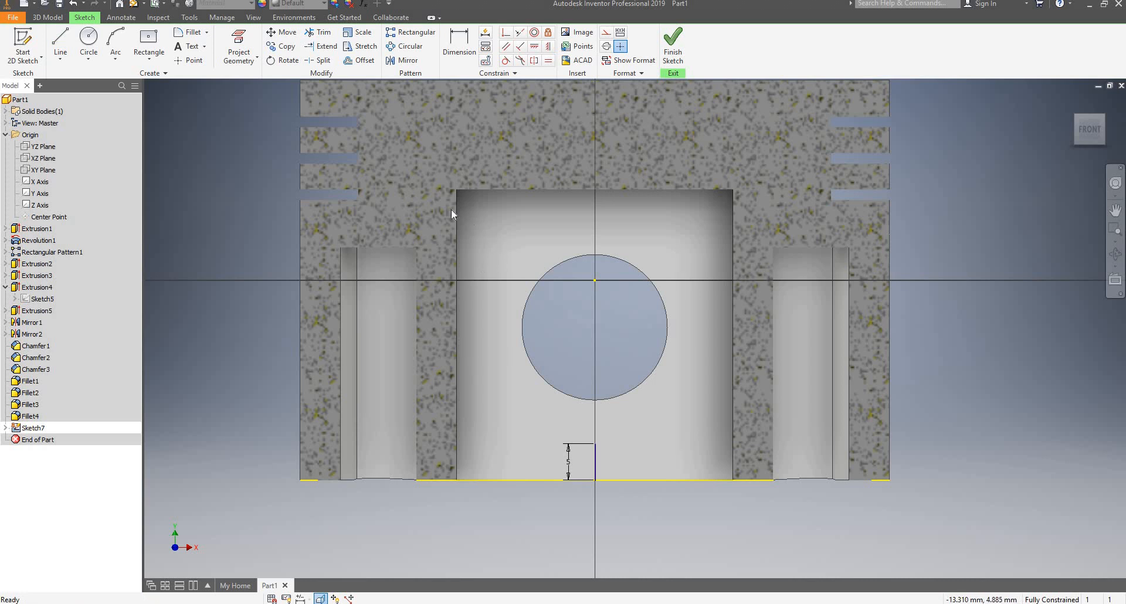
Draw a three-point arc between the piston's outer bottom corners through the vertical line's upper end and finish the sketch.
left_click(115, 44)
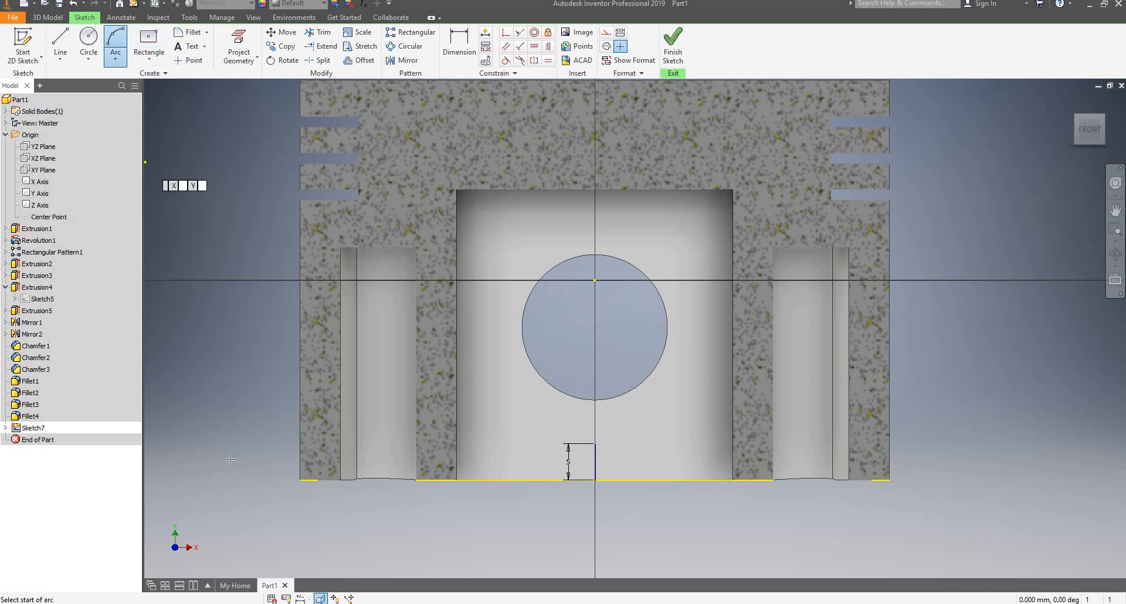
left_click(301, 480)
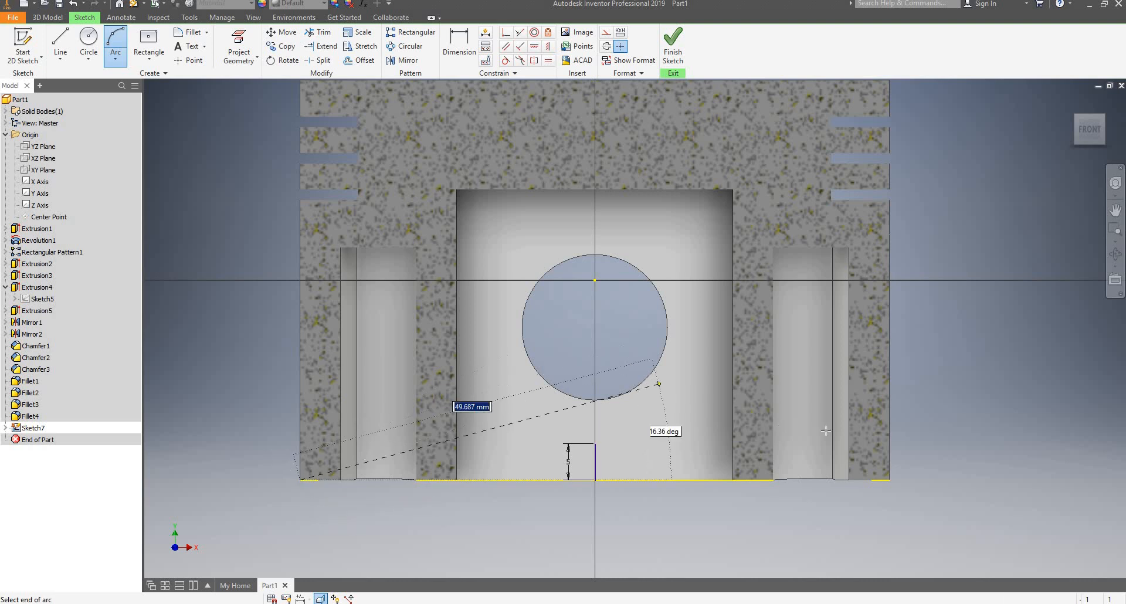
left_click(889, 480)
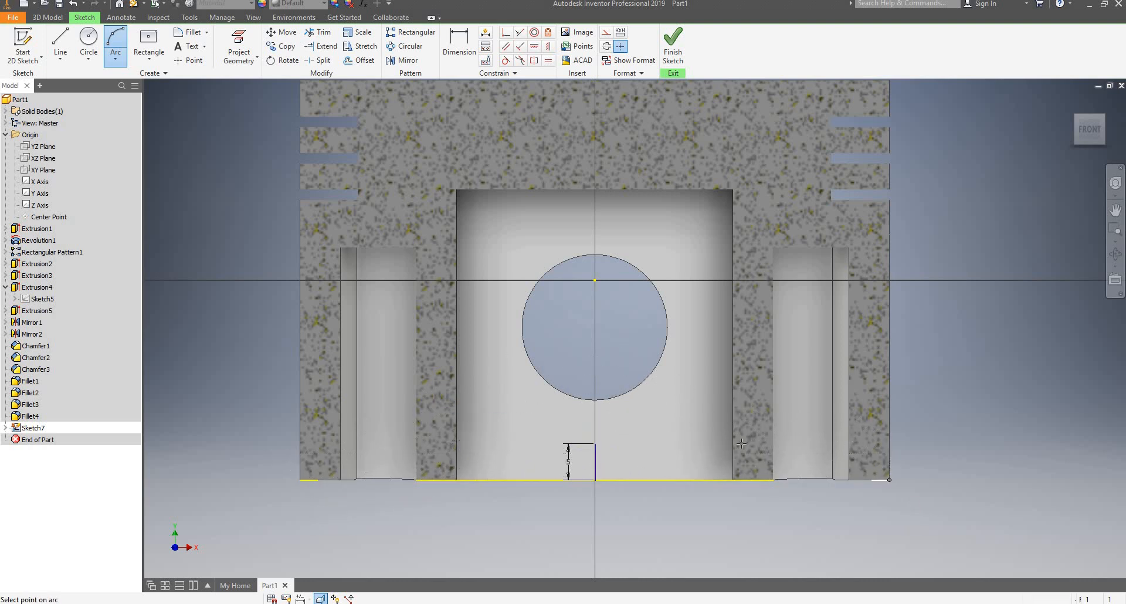
left_click(594, 444)
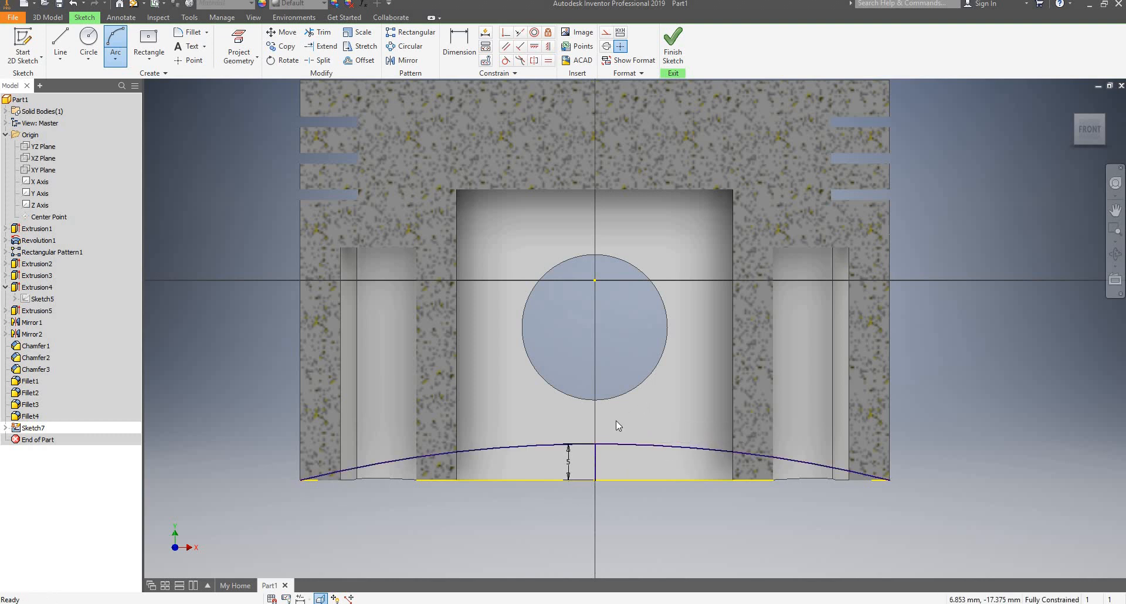
key("Escape")
scroll(596, 447, "down", 3)
scroll(605, 449, "up", 3)
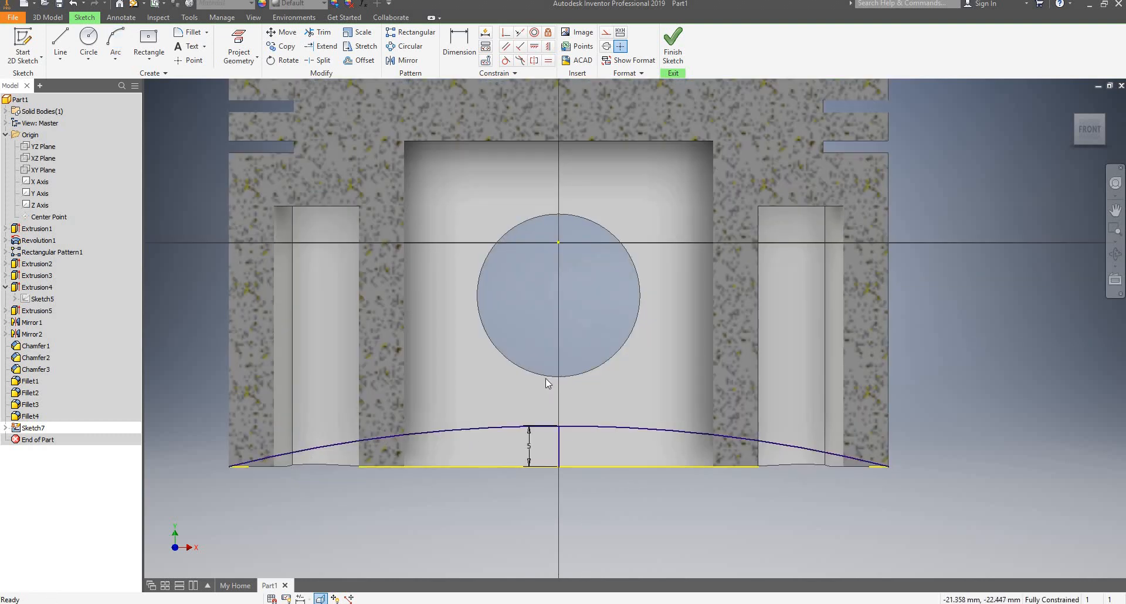
mouse_move(593, 338)
middle_mouse_down("shift")
mouse_move(667, 371)
mouse_move(647, 357)
middle_mouse_up("shift")
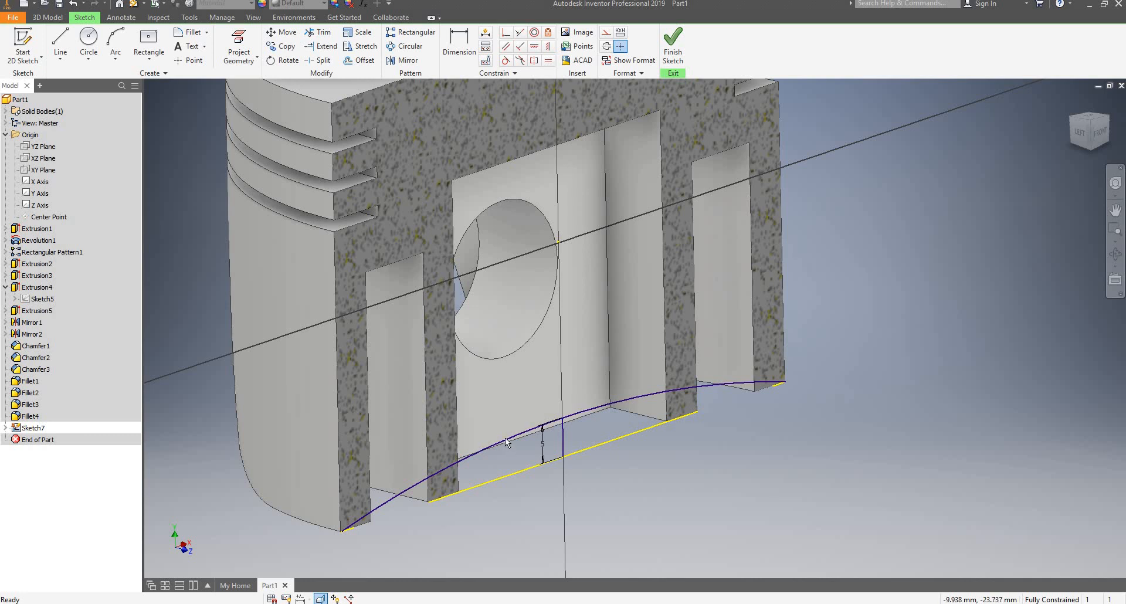
scroll(593, 382, "up", 3)
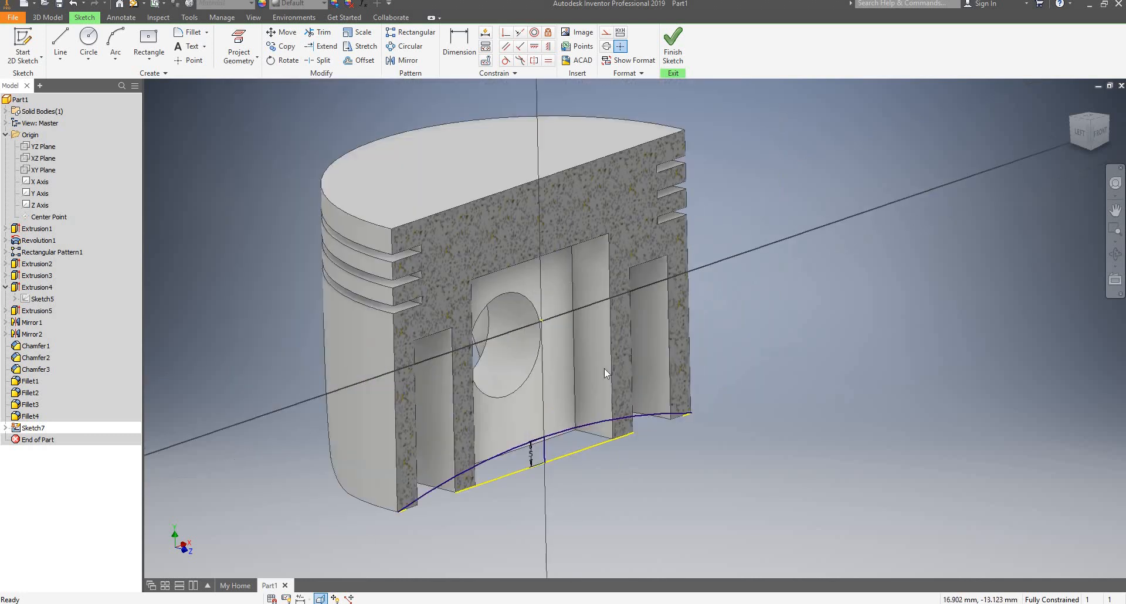
left_click(672, 46)
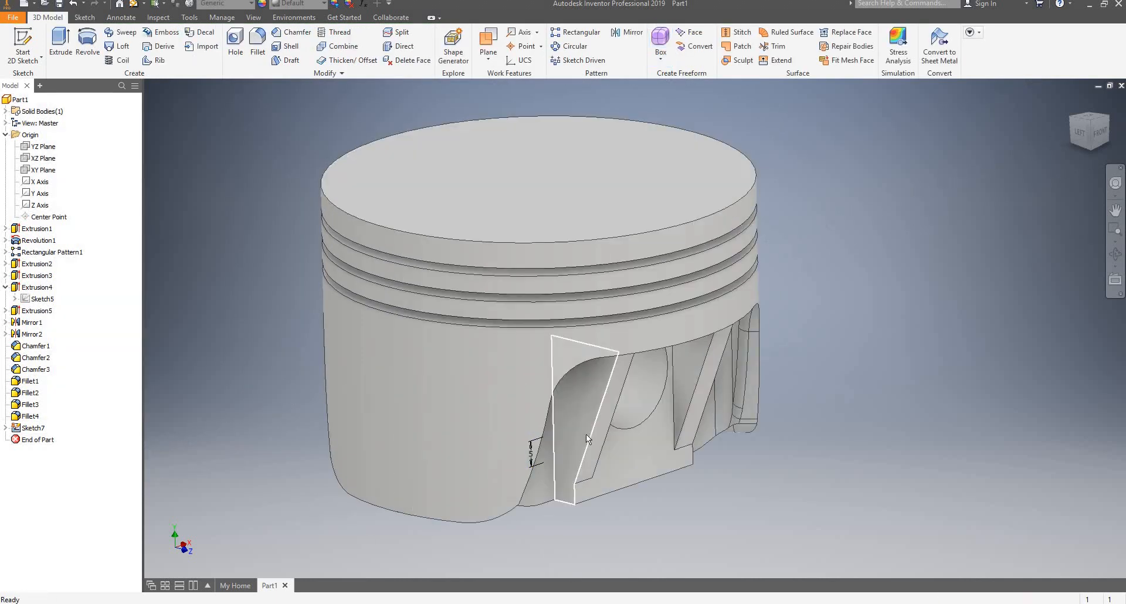
Start a Split with the sketched arc as the split tool and set it to trim the solid.
left_click(393, 35)
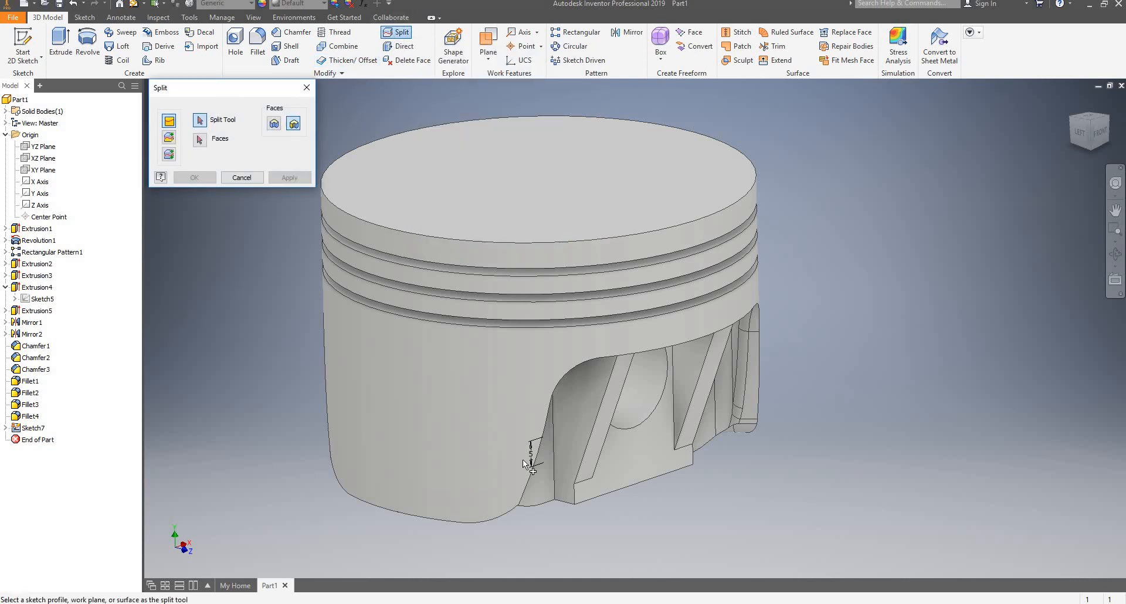
left_click(556, 433)
mouse_move(792, 394)
middle_mouse_down("shift")
mouse_move(699, 369)
mouse_move(679, 383)
mouse_move(703, 373)
middle_mouse_up("shift")
middle_click_drag(749, 392, 779, 409, "shift")
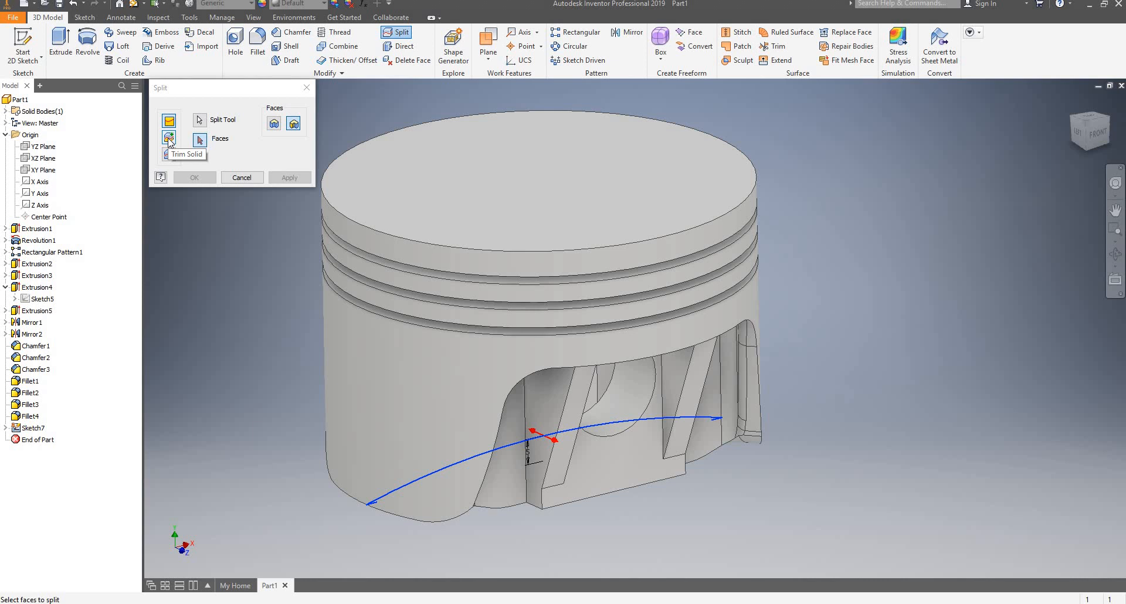
left_click(169, 138)
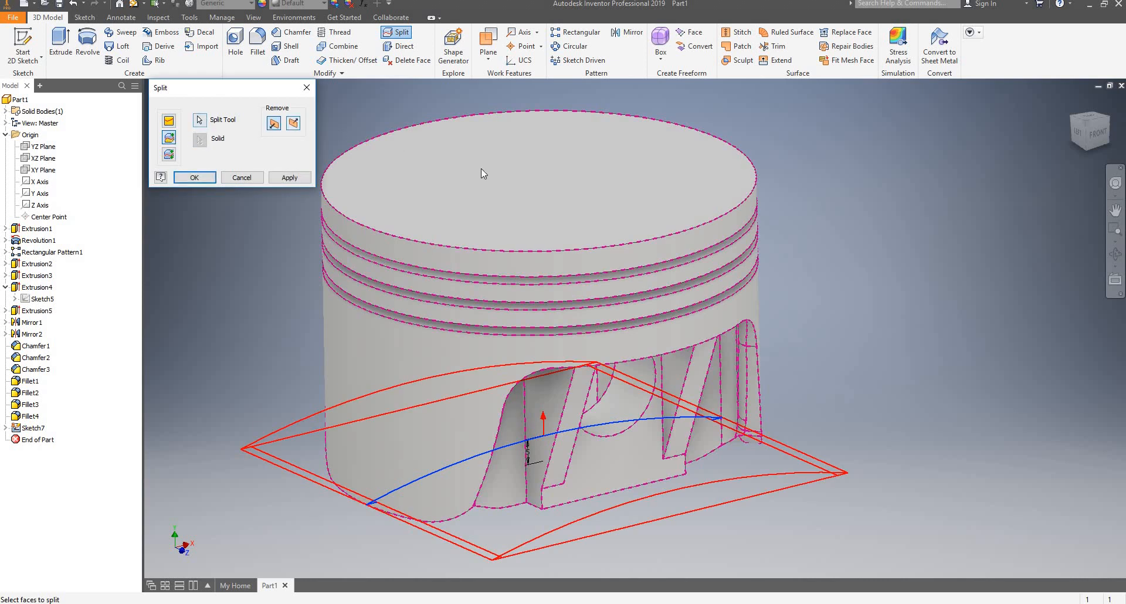
scroll(645, 185, "down", 3)
scroll(673, 219, "up", 3)
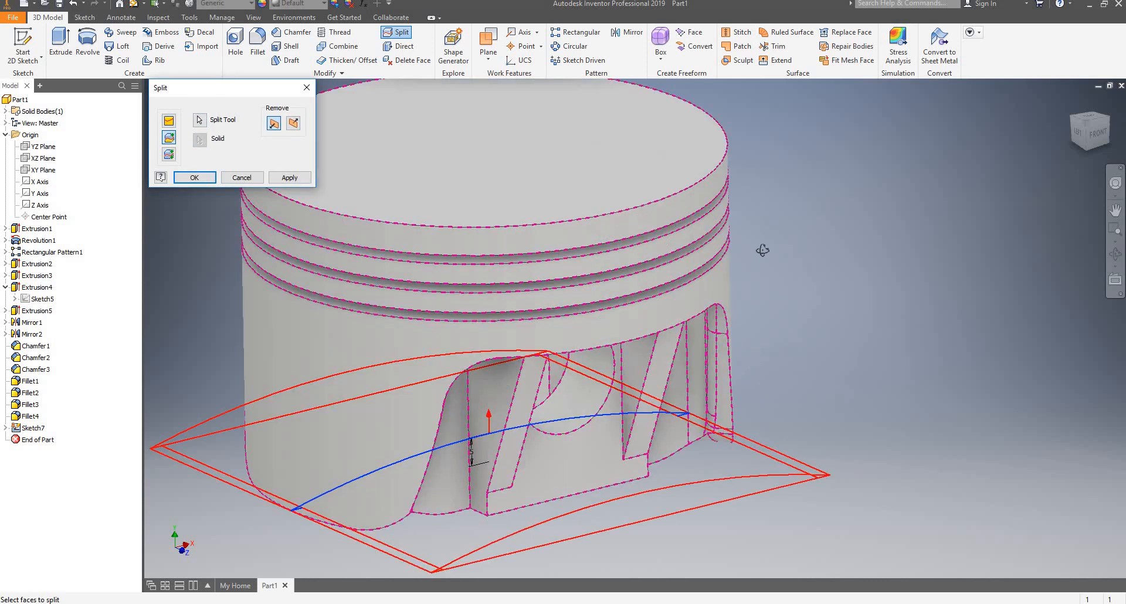
mouse_move(762, 249)
middle_mouse_down("shift")
mouse_move(741, 204)
mouse_move(752, 253)
middle_mouse_up("shift")
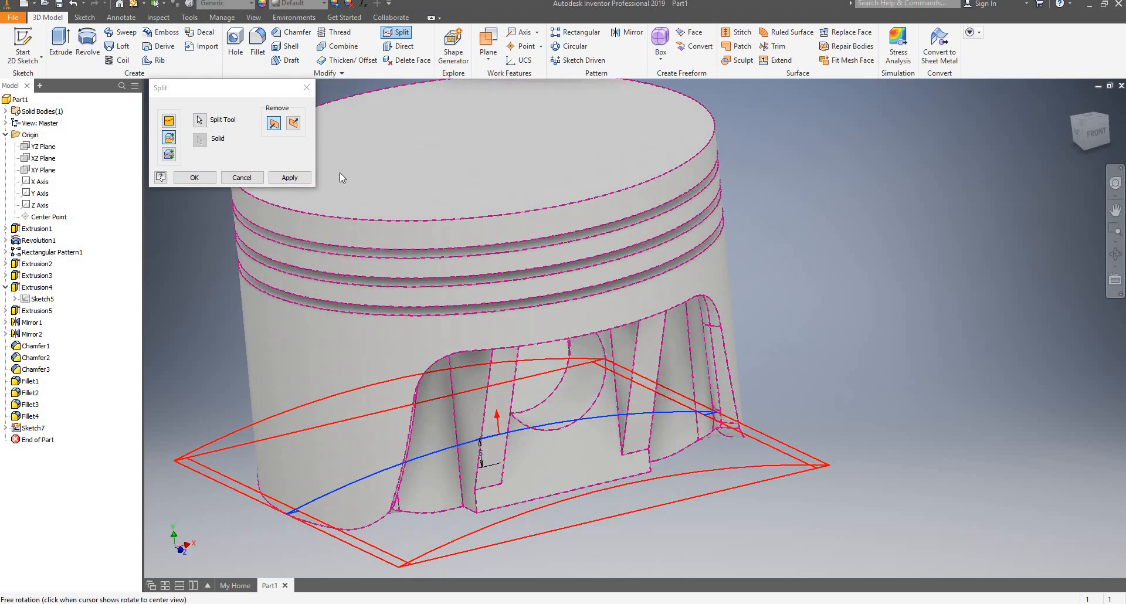
Try to trim the piston along the arc with the removal direction flipped to the lower side.
left_click(299, 123)
mouse_move(593, 433)
middle_mouse_down("shift")
mouse_move(586, 442)
mouse_move(618, 382)
mouse_move(607, 431)
middle_mouse_up("shift")
left_click(289, 178)
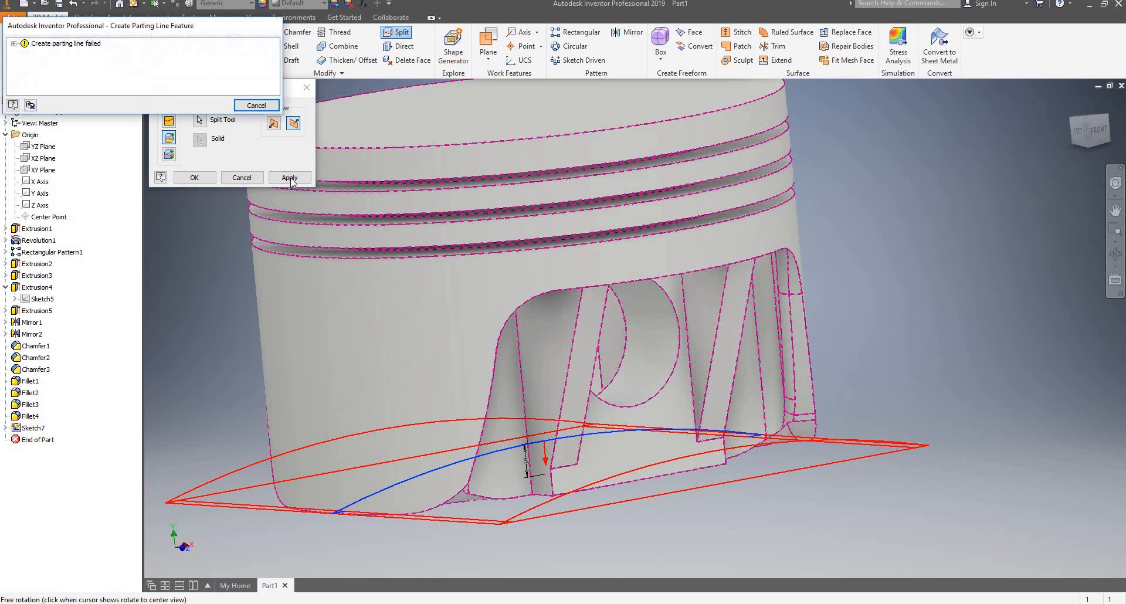
left_click(268, 106)
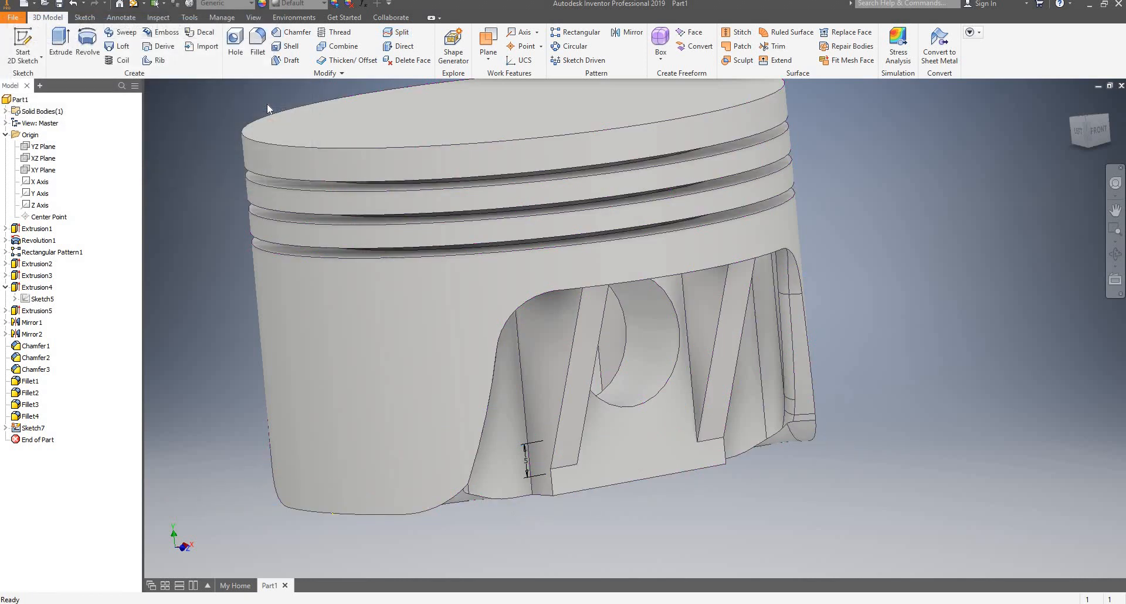
Reopen the arc sketch, slice the model at the sketch plane and inspect the arc's end at the lower left corner.
double_click(31, 429)
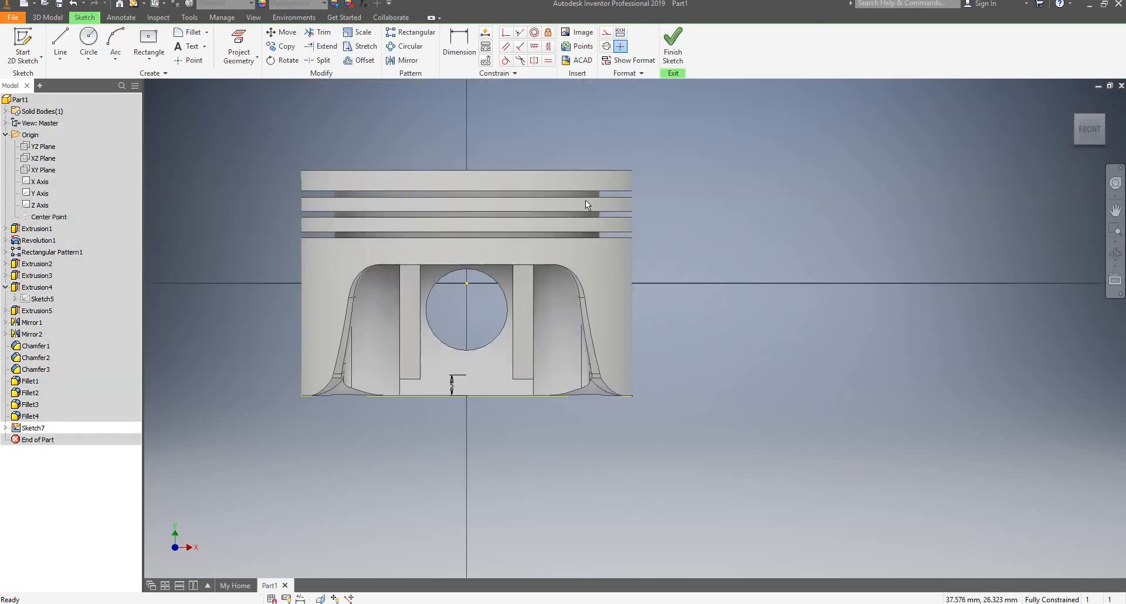
key("F7")
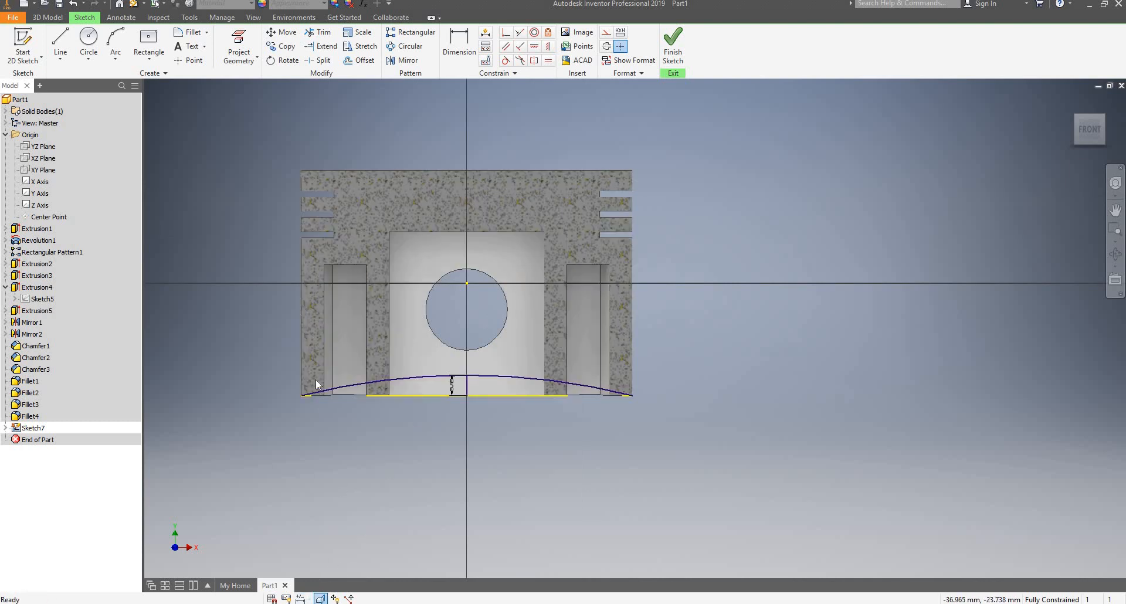
scroll(315, 379, "up", 5)
scroll(258, 439, "down", 3)
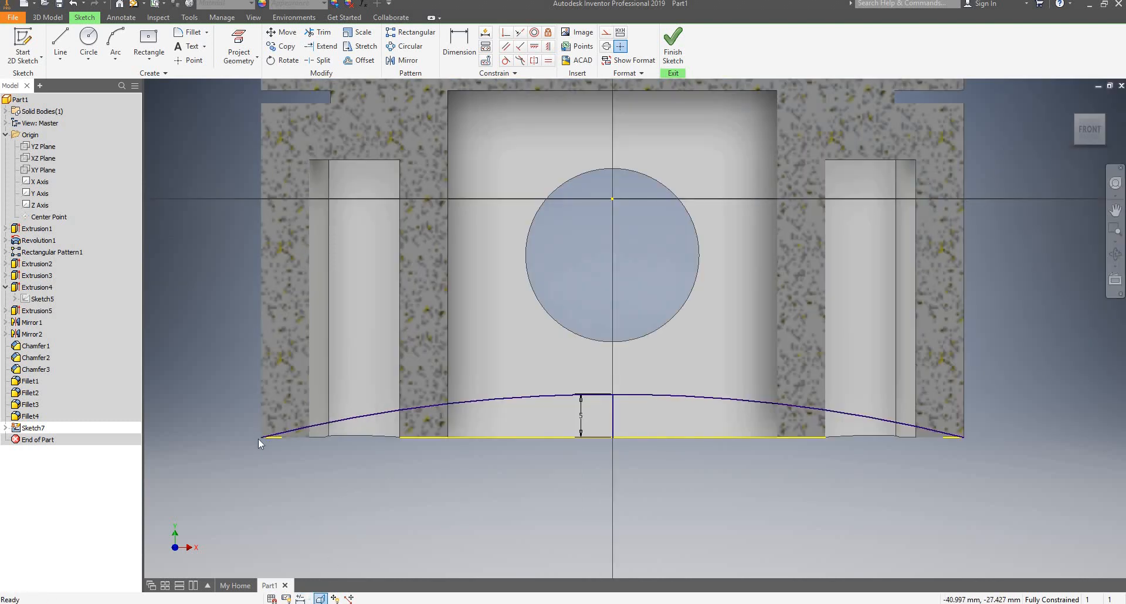
scroll(258, 438, "up", 2)
scroll(258, 439, "down", 4)
scroll(258, 439, "up", 5)
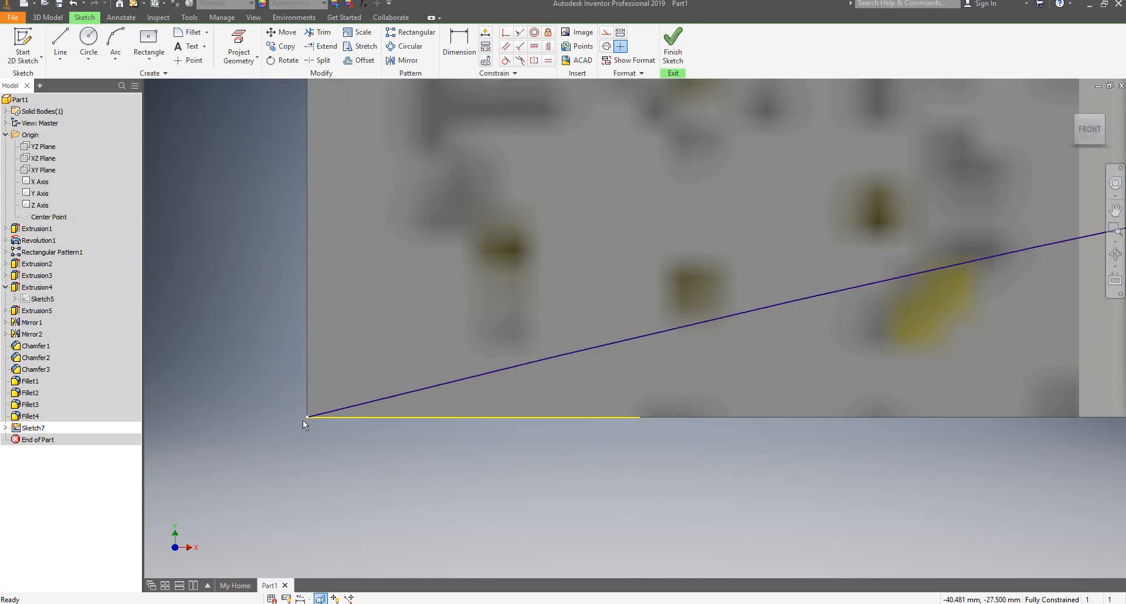
scroll(265, 441, "down", 3)
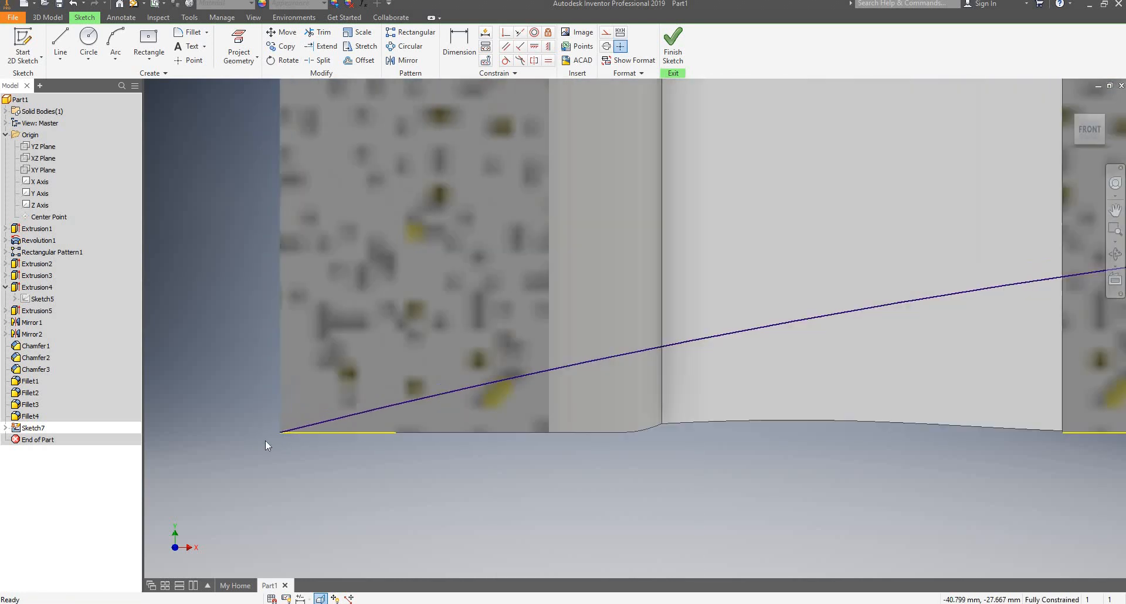
scroll(265, 441, "up", 3)
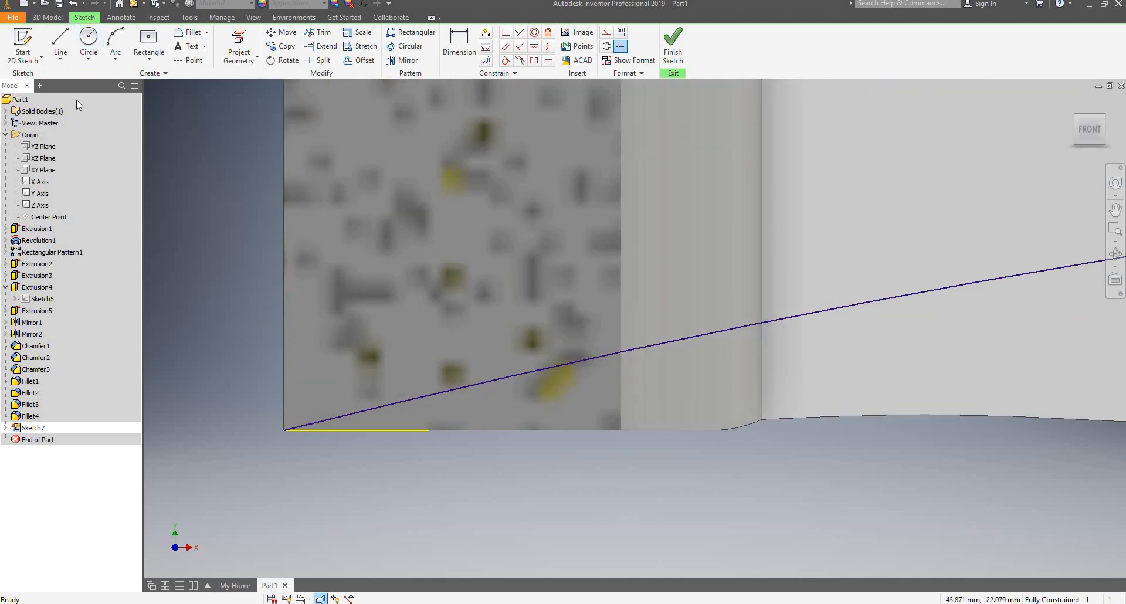
Draw connected lines from the arc's left end about 1 mm down, about 81 mm across, and up toward the arc's right end.
left_click(60, 49)
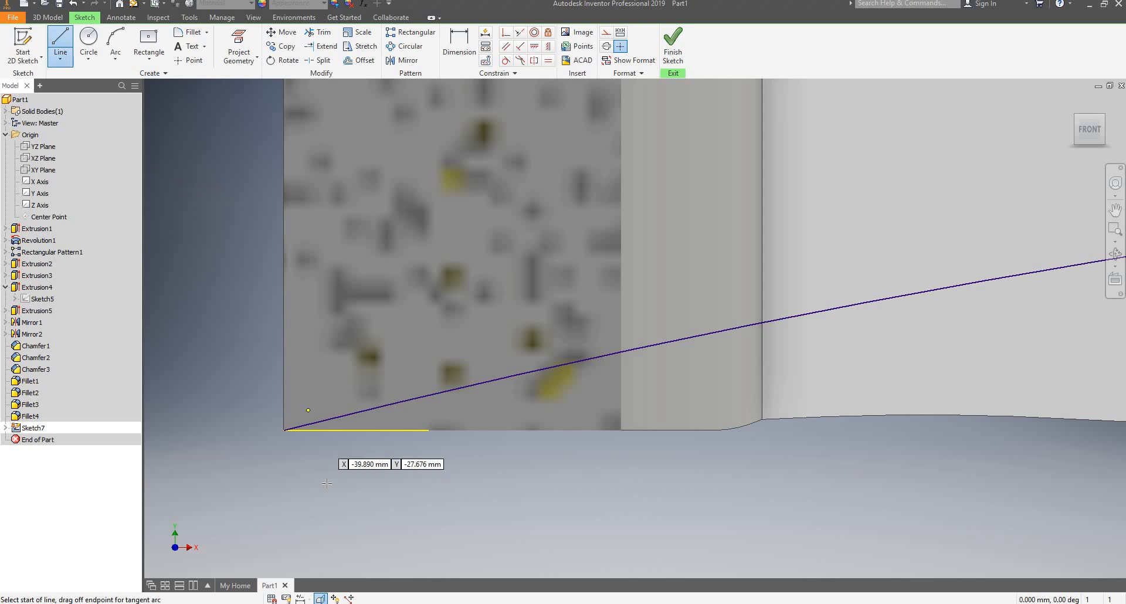
left_click(283, 430)
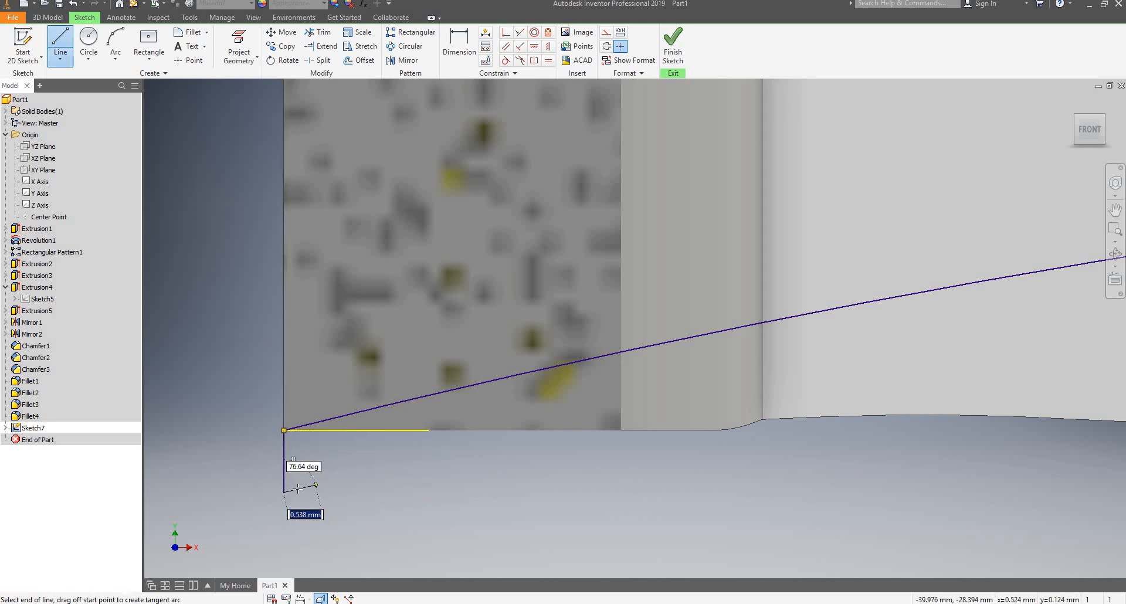
scroll(283, 494, "up", 3)
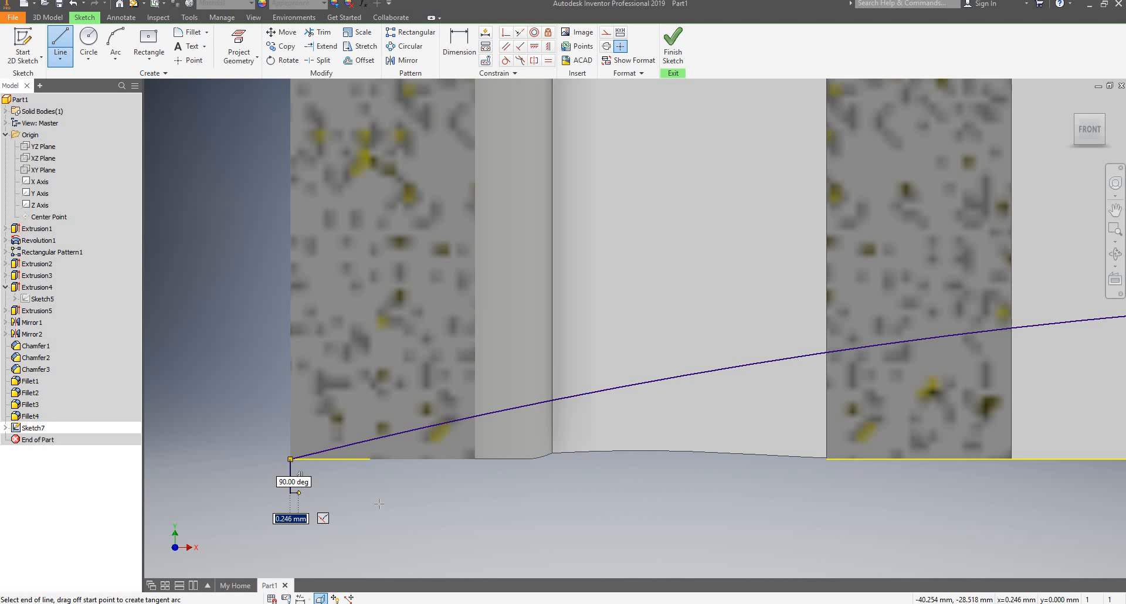
scroll(378, 504, "down", 5)
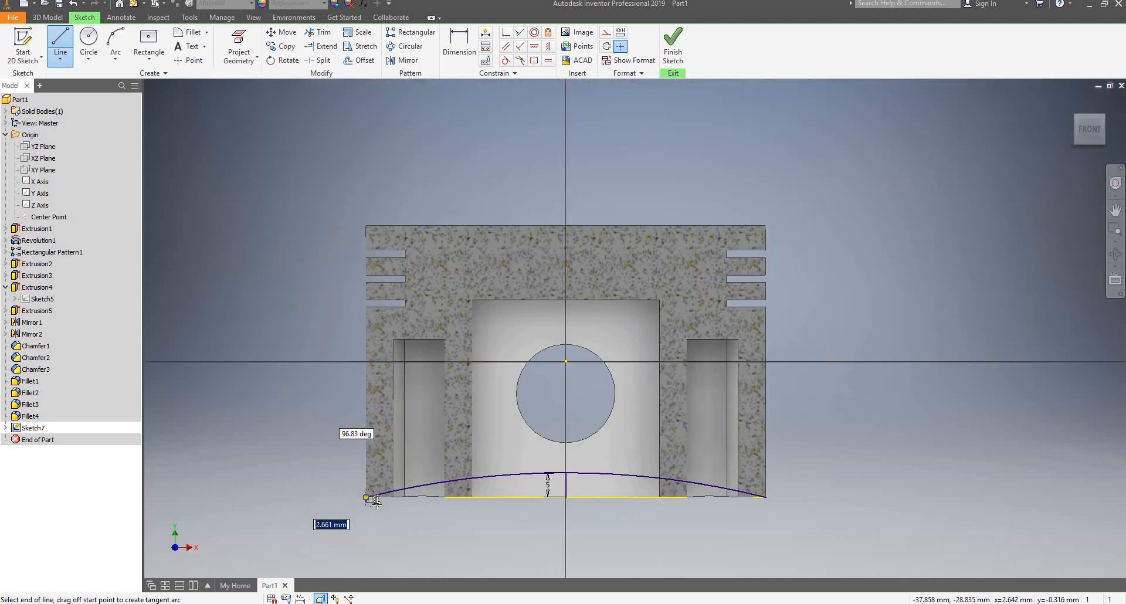
scroll(751, 519, "down", 3)
scroll(751, 519, "up", 5)
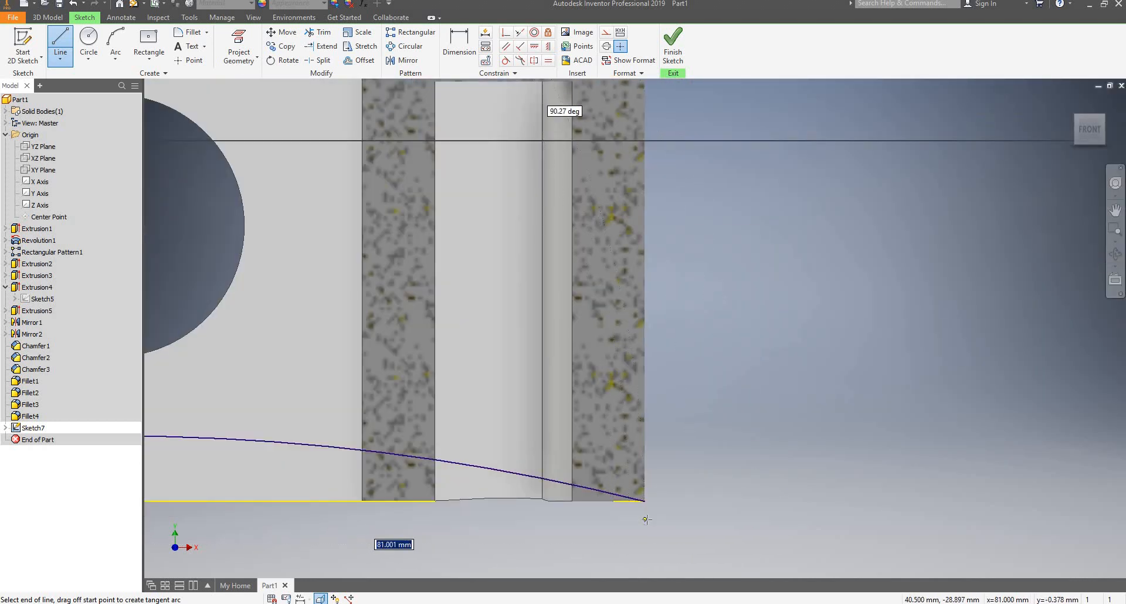
left_click(646, 519)
left_click(645, 502)
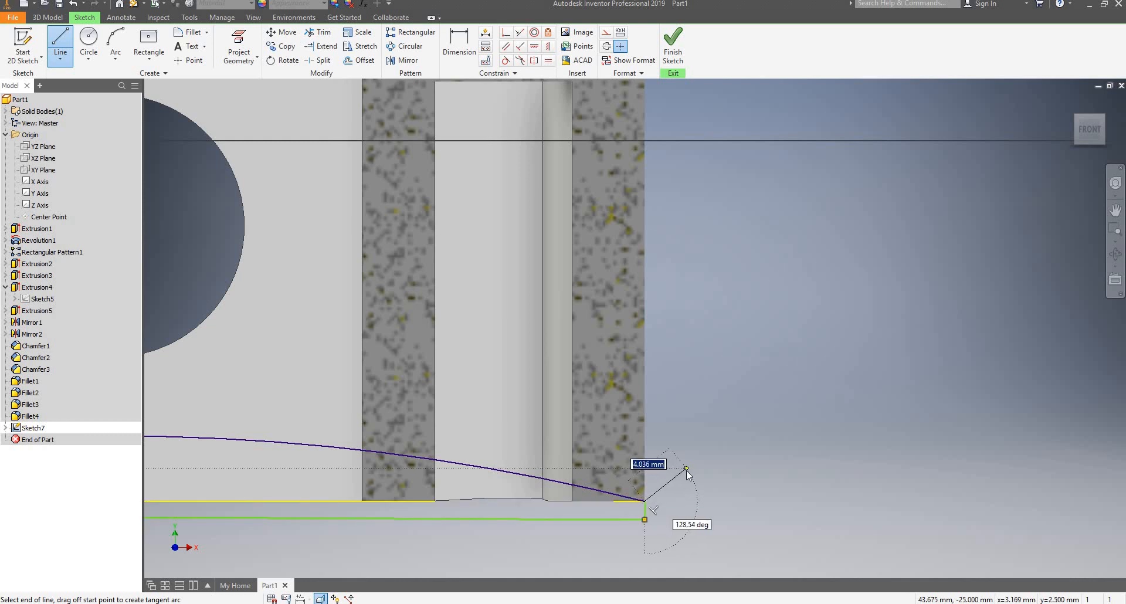
key("Escape")
Inspect the lines at the arc's right end, then delete the short vertical line there and the long line below the piston.
scroll(678, 470, "up", 3)
scroll(680, 449, "up", 3)
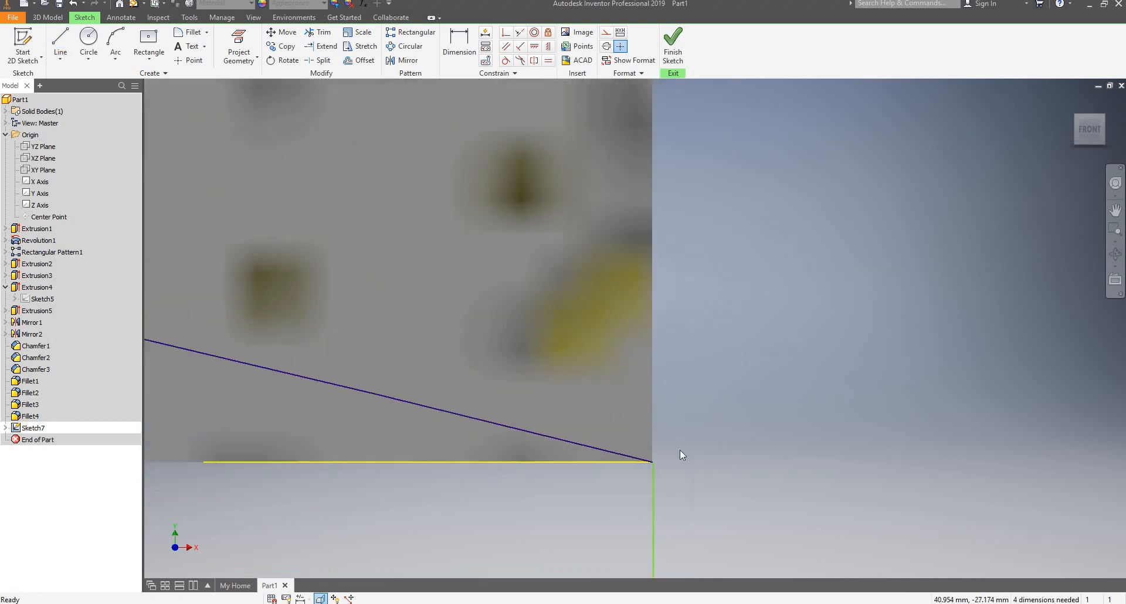
scroll(619, 487, "up", 2)
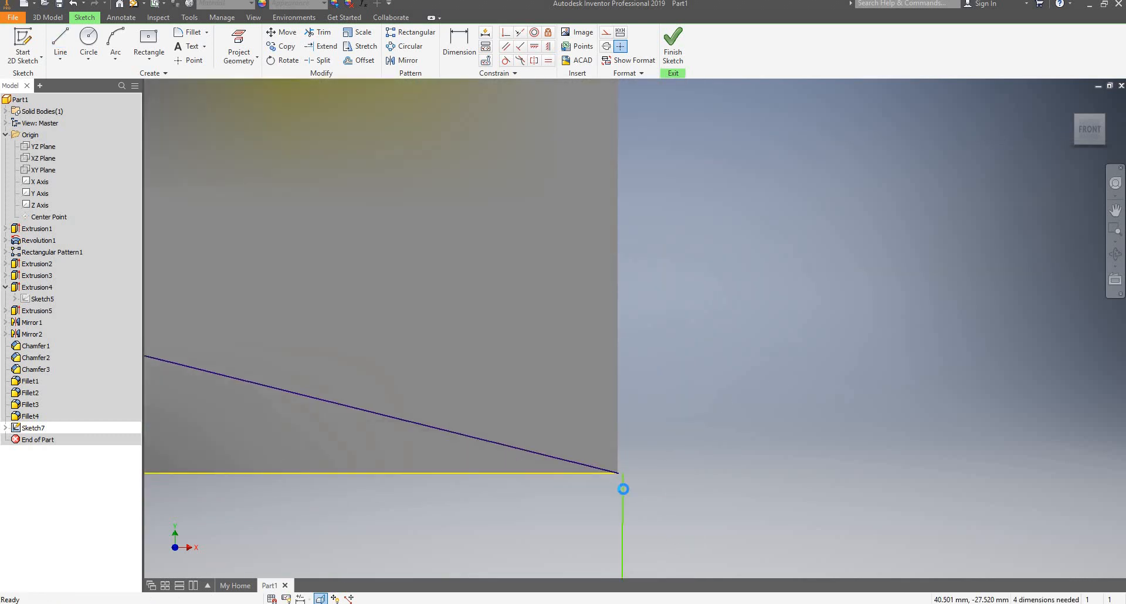
scroll(623, 490, "up", 1)
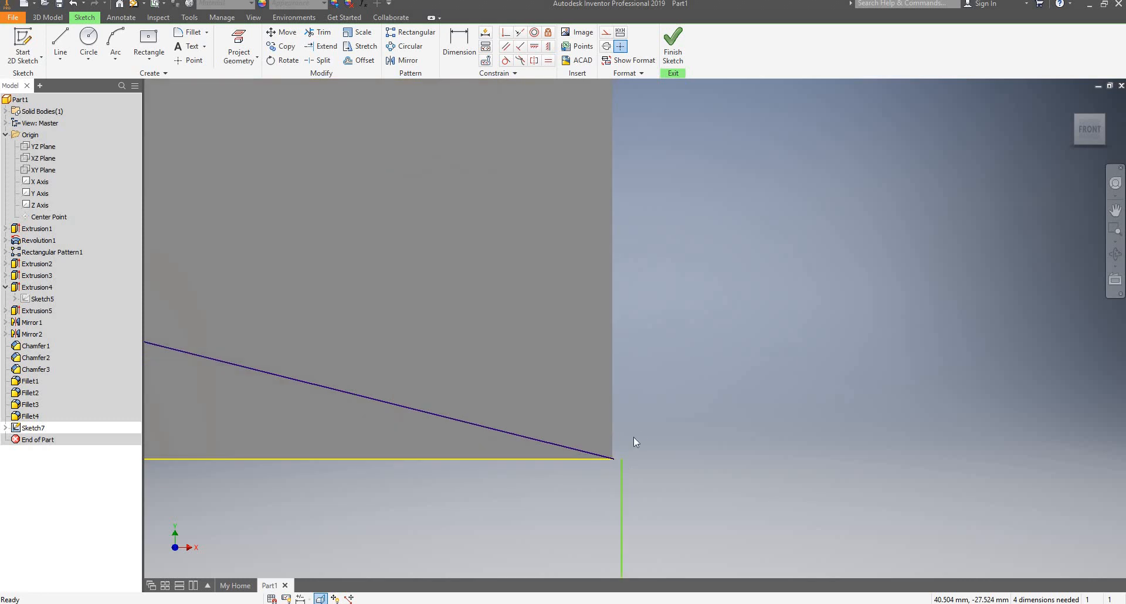
scroll(641, 428, "down", 2)
left_click_drag(652, 464, 566, 537)
key("Delete")
scroll(603, 468, "down", 2)
scroll(604, 473, "down", 2)
scroll(604, 481, "up", 3)
key("Delete")
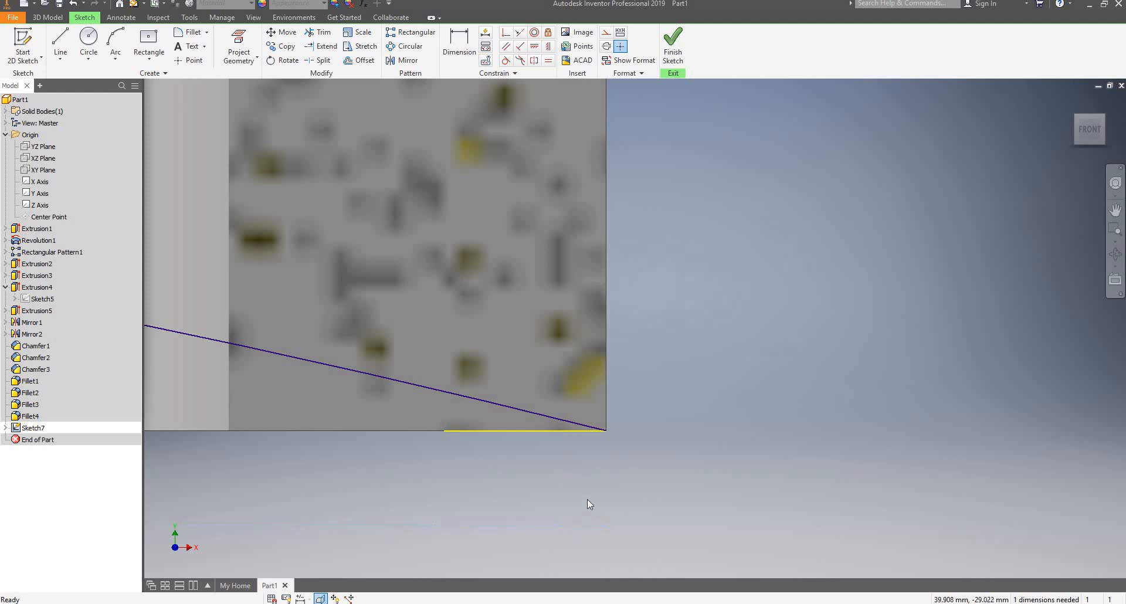
Draw connected lines from the arc's right end down, about 81 mm across below the piston, and up to the arc's left end.
left_click(60, 42)
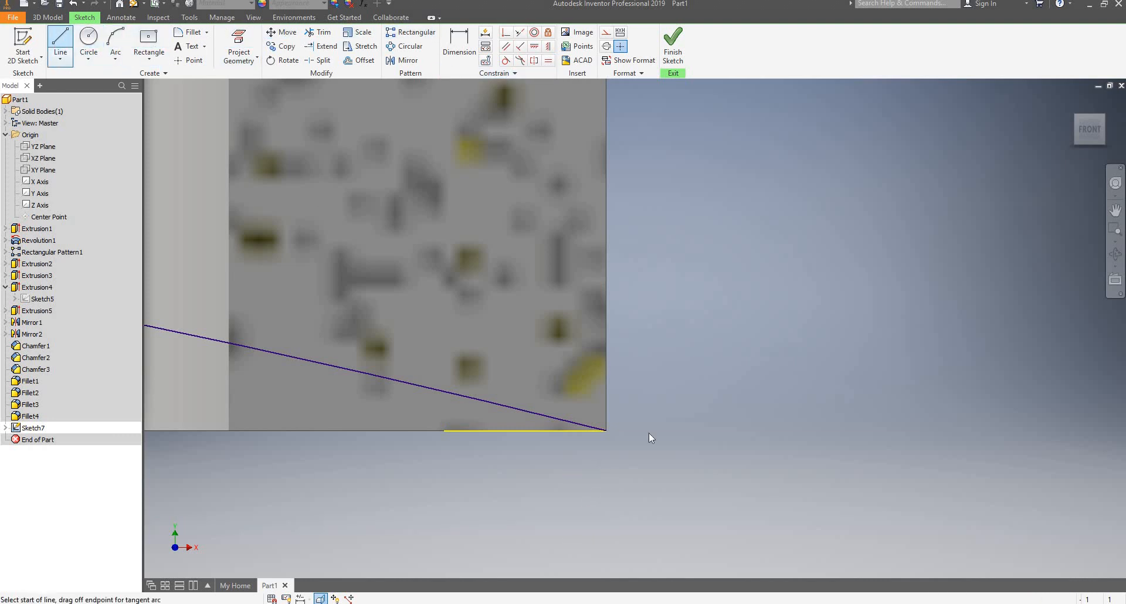
left_click(606, 430)
scroll(605, 481, "up", 3)
scroll(606, 481, "down", 3)
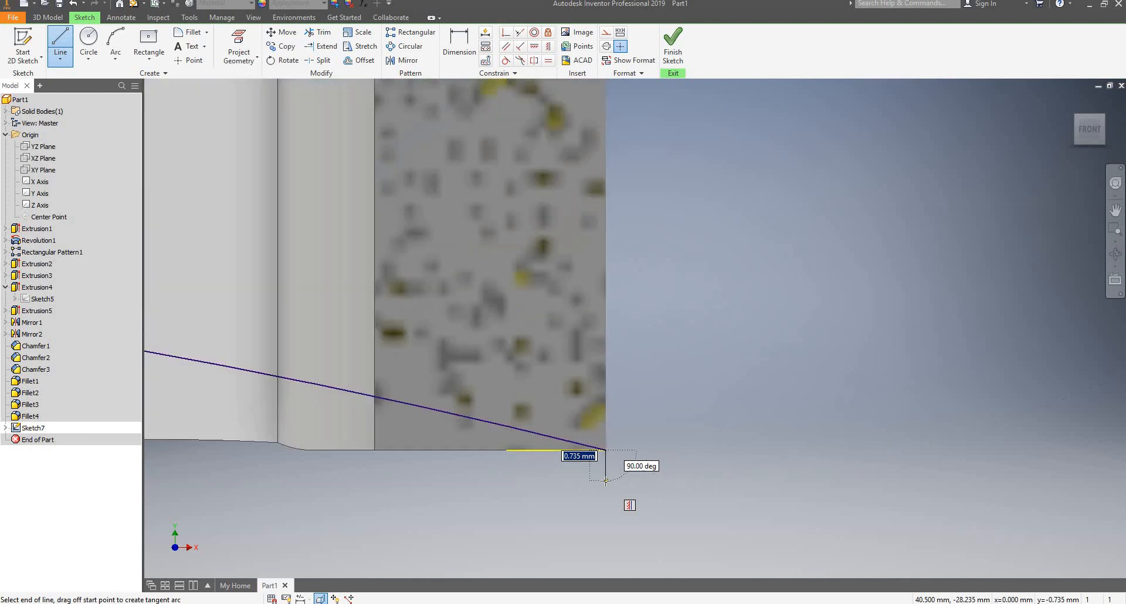
scroll(605, 481, "up", 1)
scroll(605, 481, "down", 3)
scroll(504, 475, "up", 3)
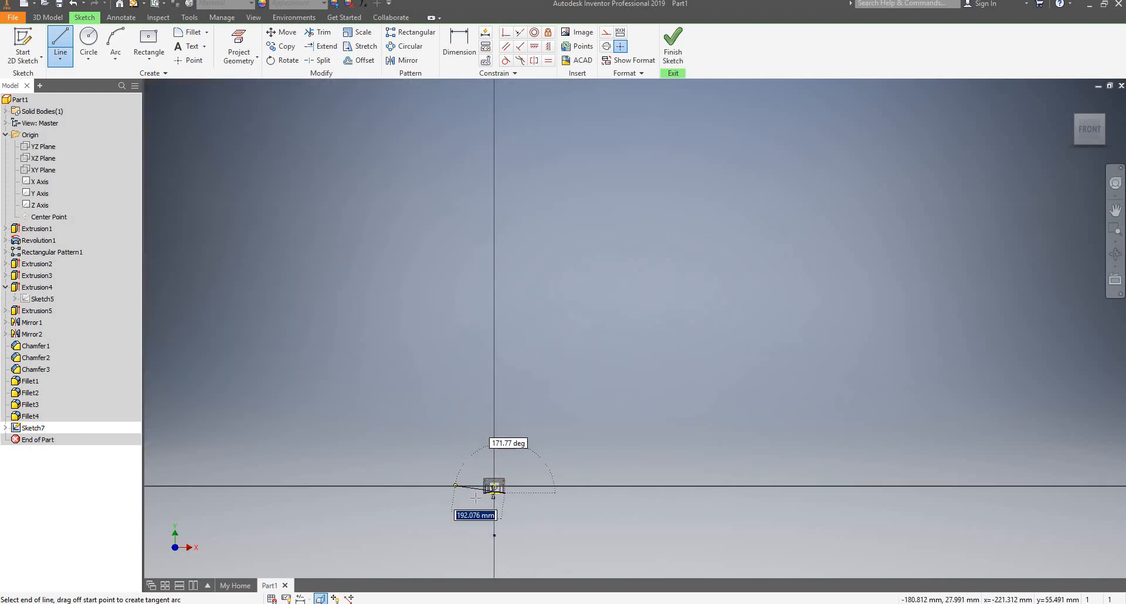
scroll(492, 484, "down", 2)
scroll(373, 437, "up", 5)
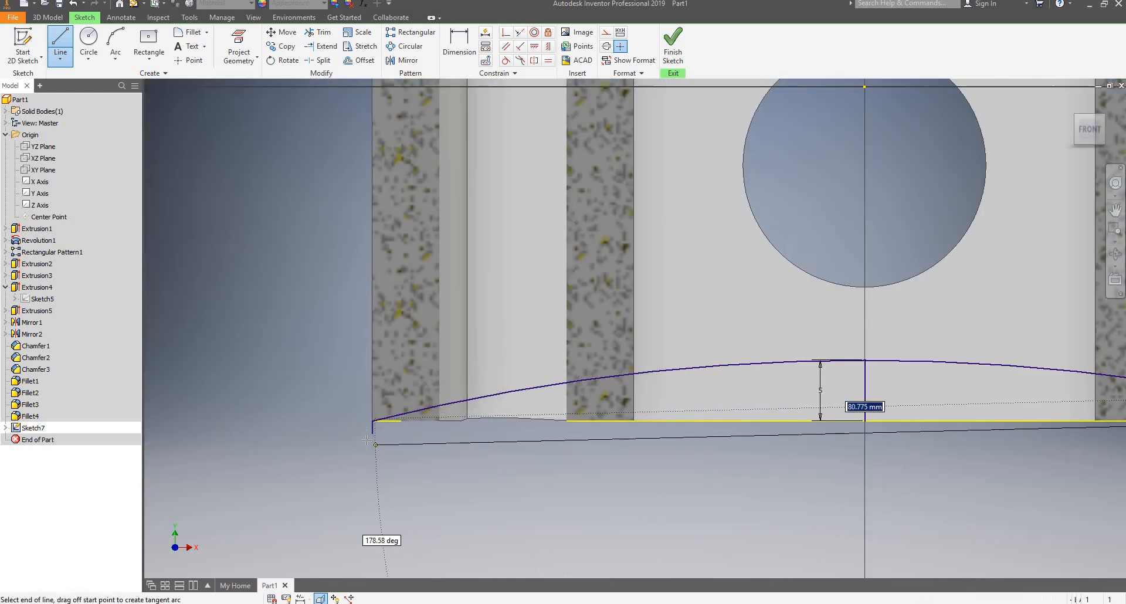
scroll(373, 434, "down", 5)
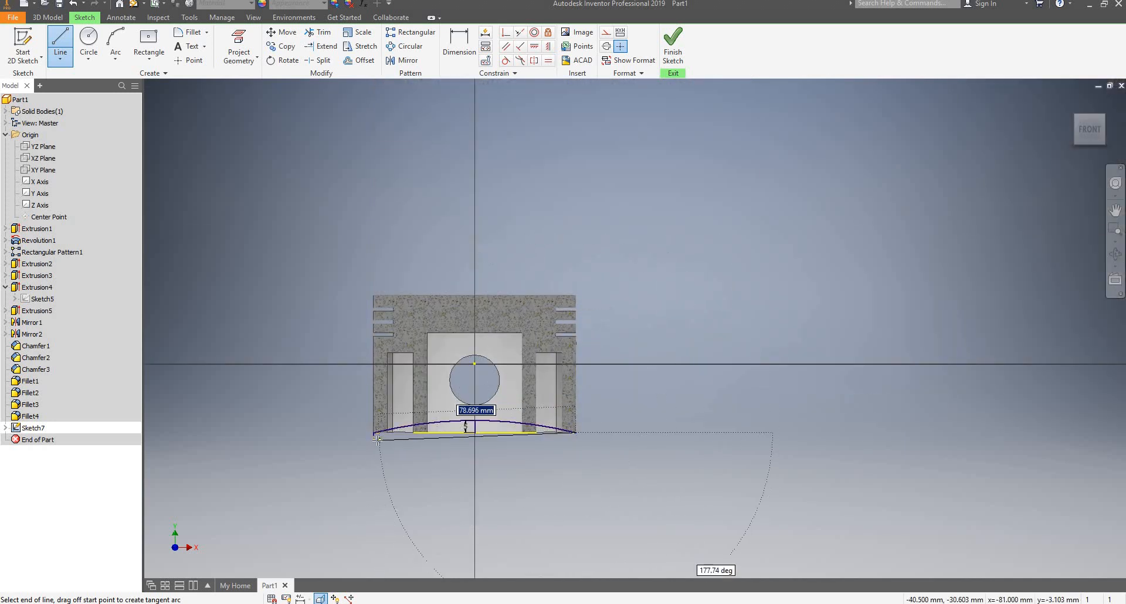
scroll(373, 439, "down", 4)
scroll(373, 438, "up", 3)
scroll(374, 439, "up", 4)
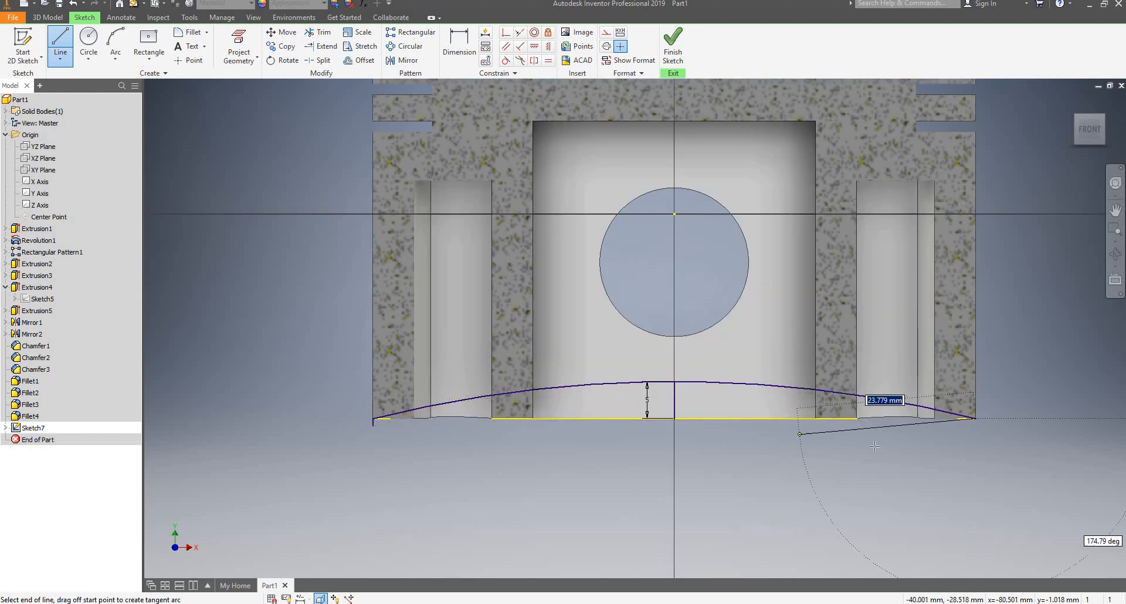
left_click(975, 419)
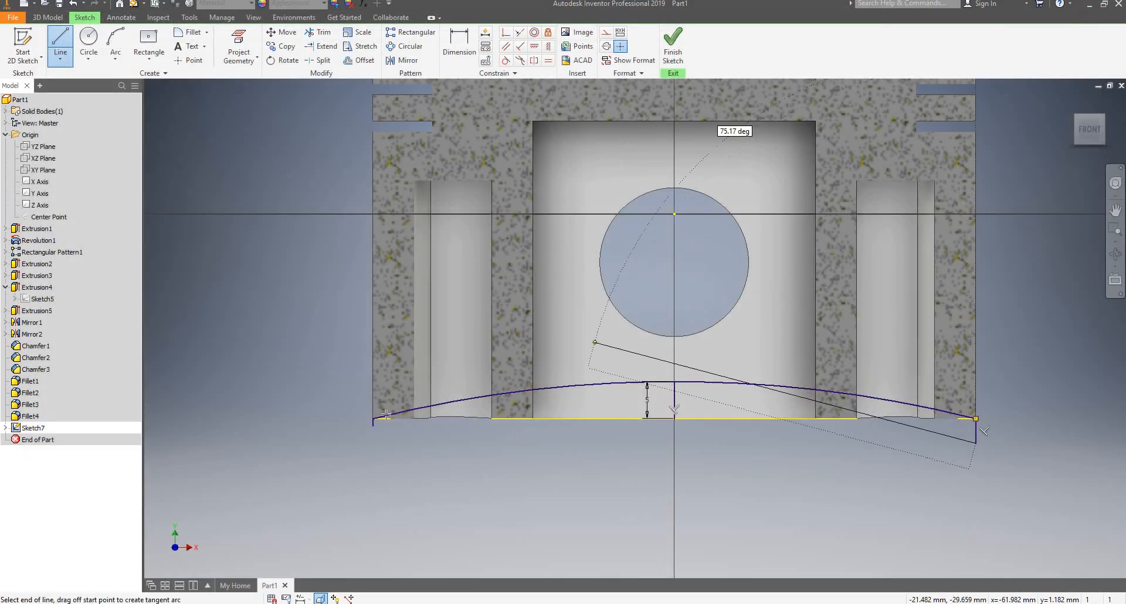
left_click(372, 443)
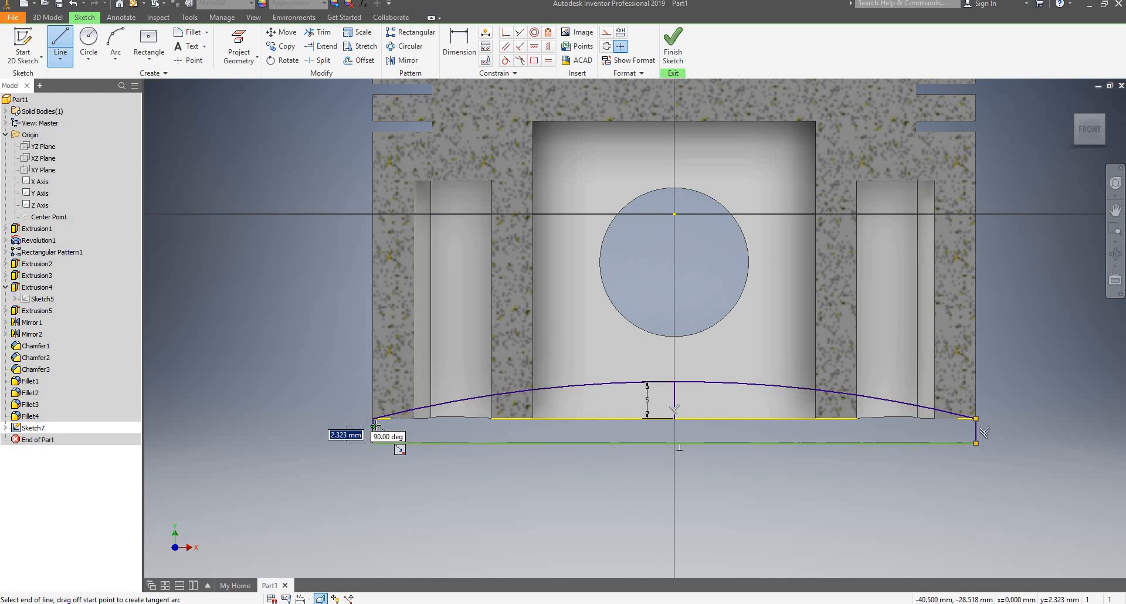
left_click(373, 420)
key("Escape")
Try to dimension the length of the long horizontal line below the piston.
scroll(359, 443, "down", 3)
scroll(359, 445, "up", 5)
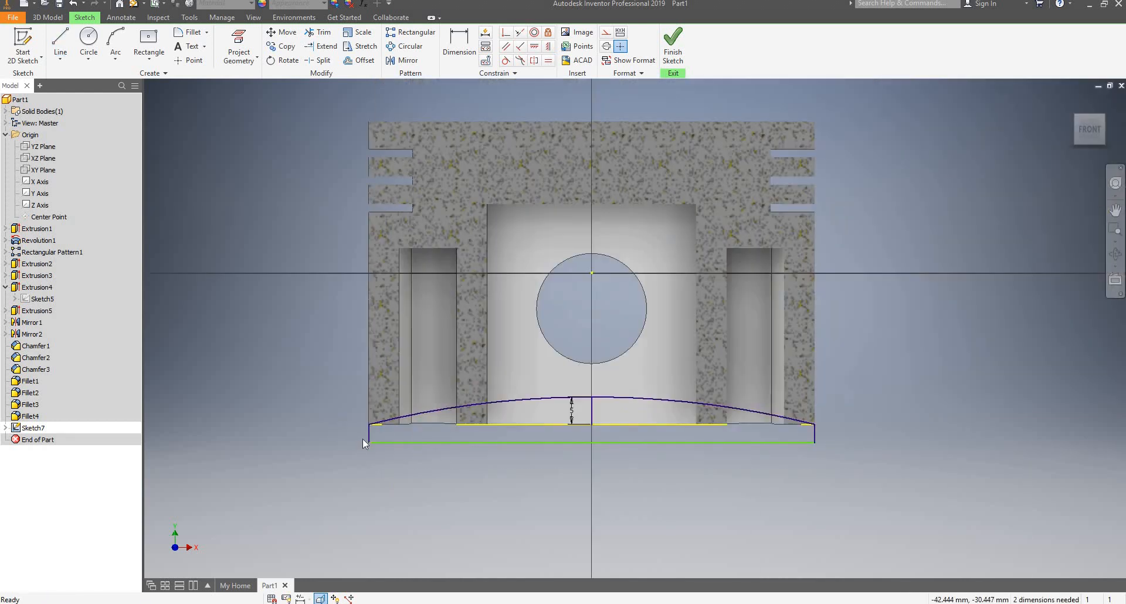
scroll(455, 427, "down", 3)
scroll(468, 390, "up", 2)
middle_click_drag(468, 390, 683, 385)
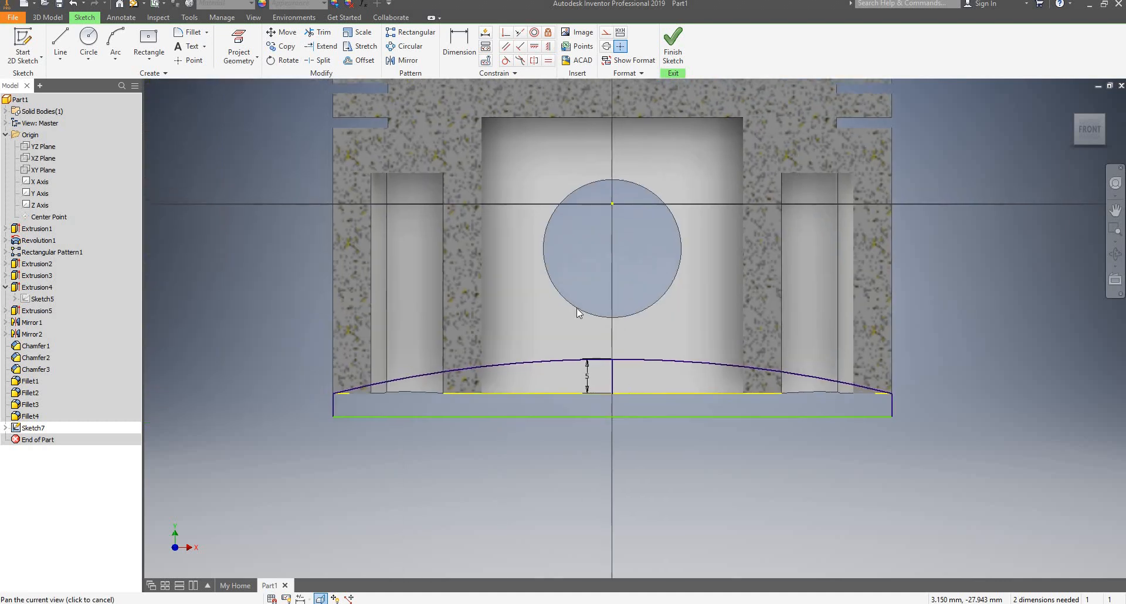
left_click(459, 43)
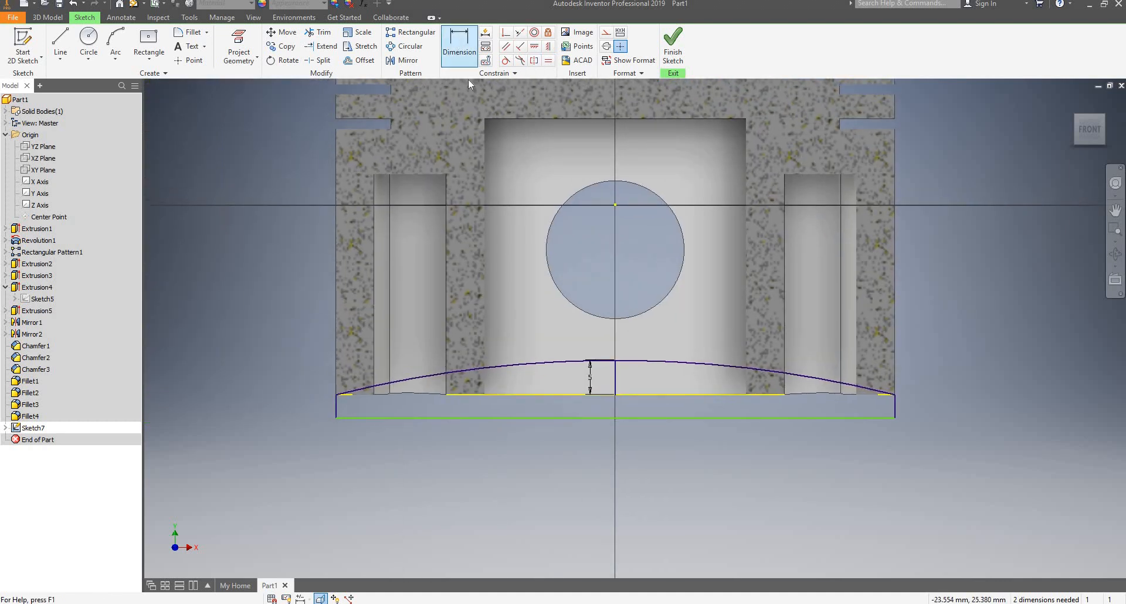
left_click(507, 419)
left_click(508, 435)
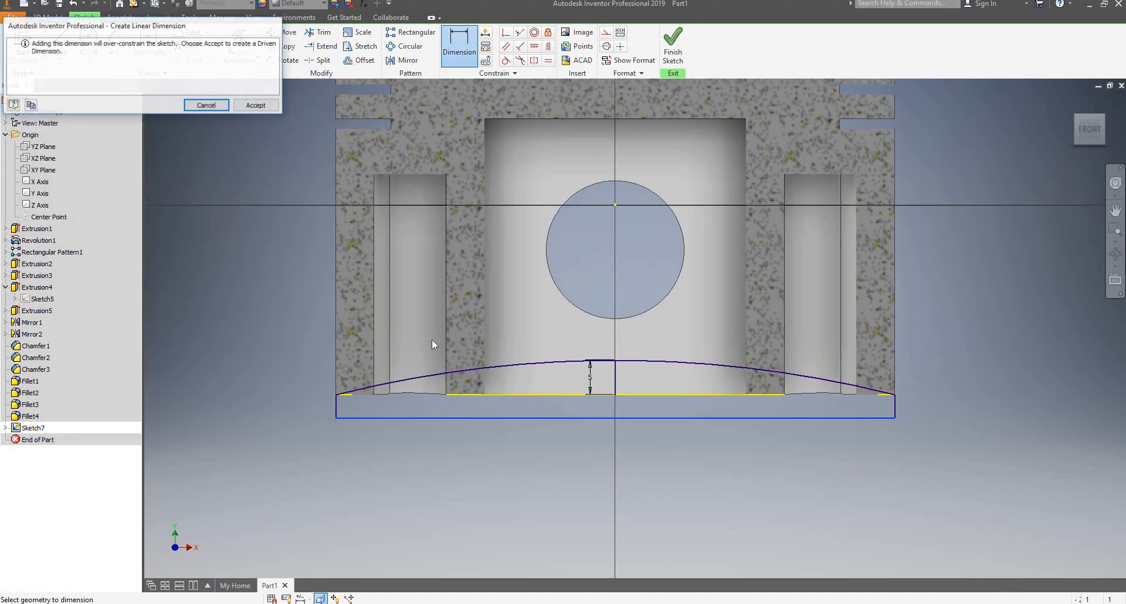
left_click(206, 106)
key("Escape")
Lower the long line to about 5.8 mm below the piston's bottom edge and dimension the vertical line at its left end.
left_click_drag(599, 418, 606, 427)
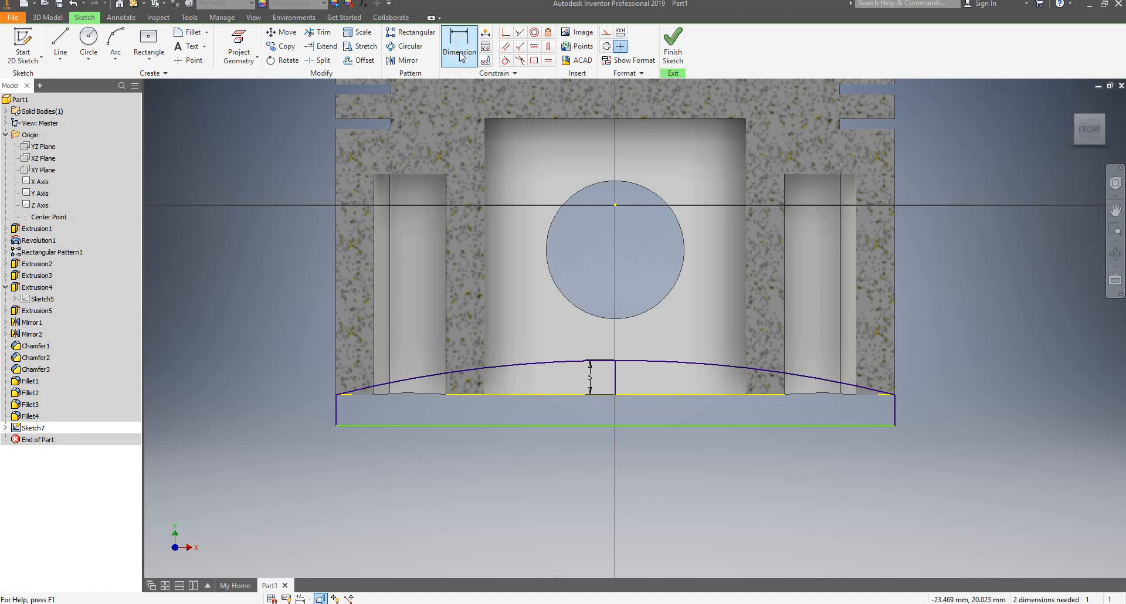
key("d")
left_click(336, 413)
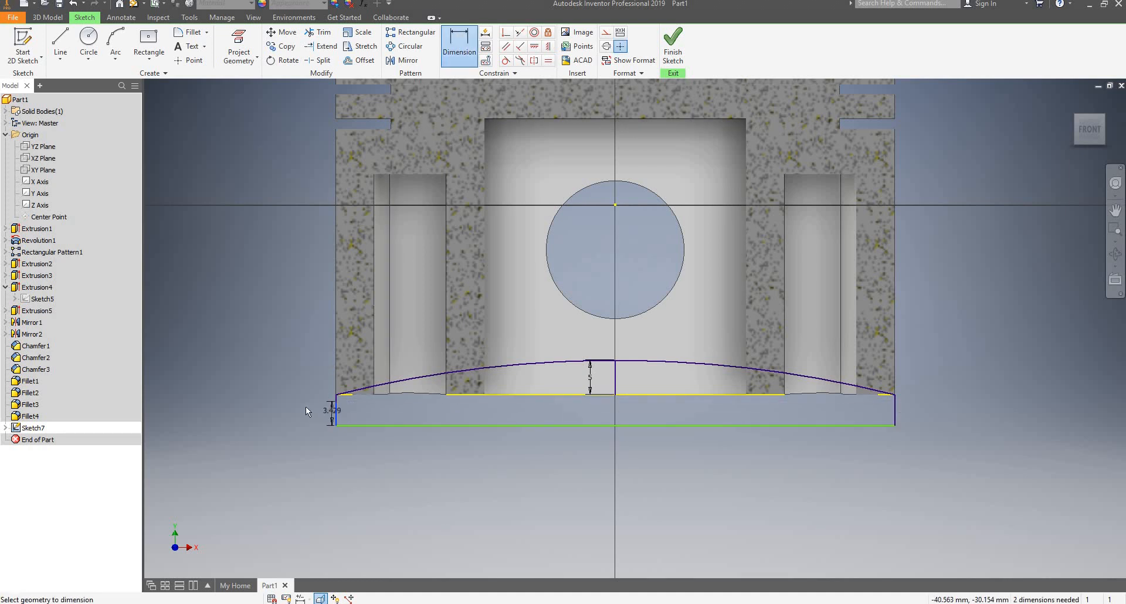
left_click(304, 406)
left_click(347, 451)
mouse_move(767, 427)
left_mouse_down()
mouse_move(773, 458)
mouse_move(765, 438)
left_mouse_up()
Delete the vertical dimension and the vertical line segments at the left end of the long lower line.
scroll(337, 417, "down", 5)
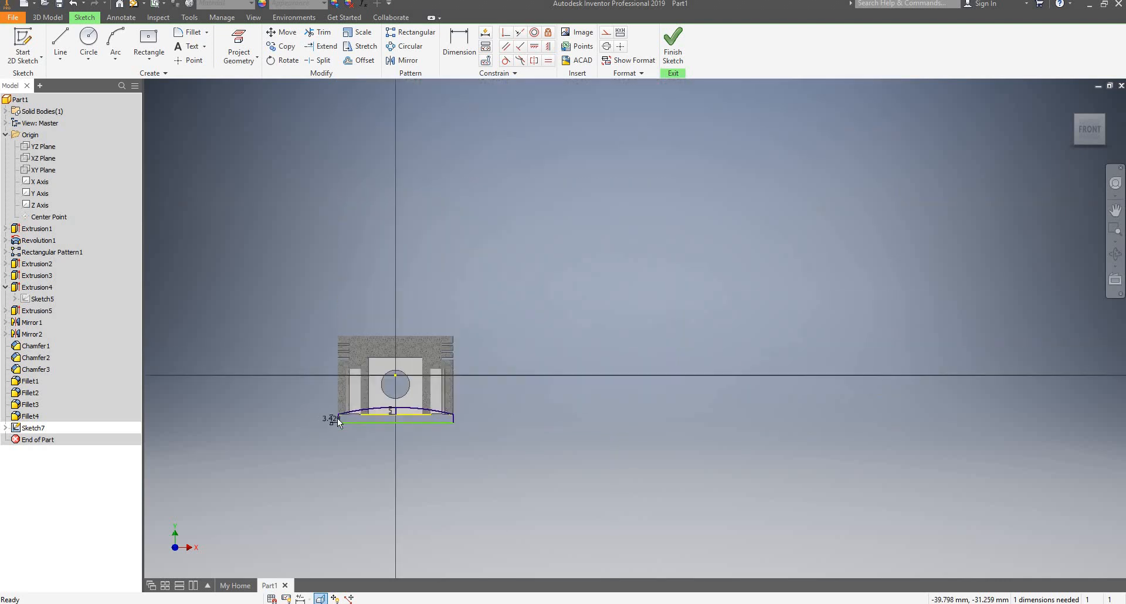
scroll(337, 418, "up", 10)
left_click_drag(335, 378, 241, 483)
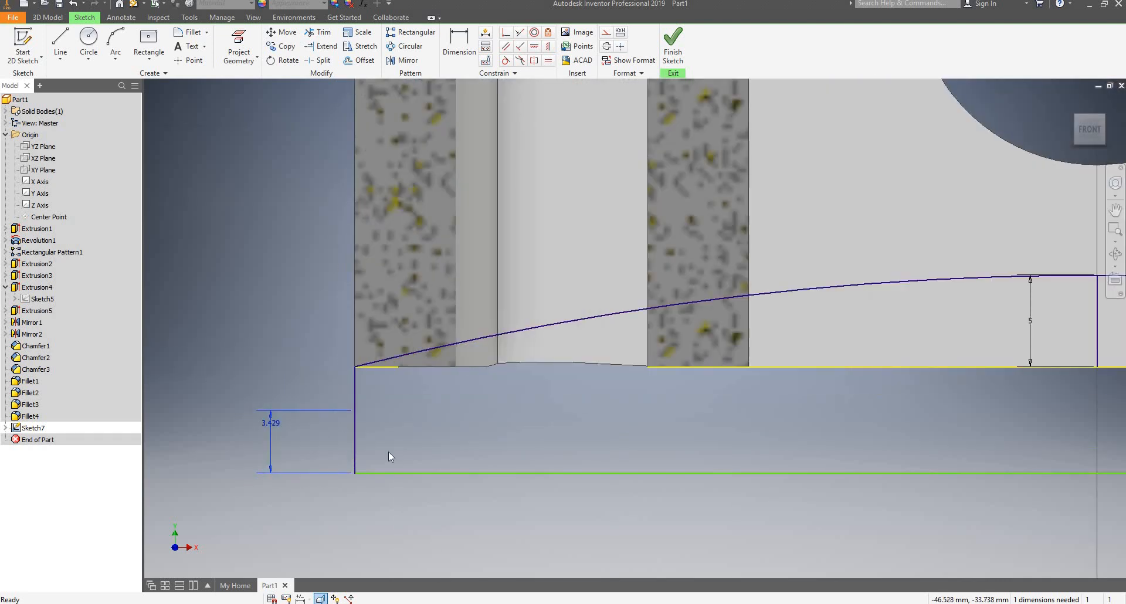
key("Delete")
left_click_drag(391, 410, 321, 441)
key("Delete")
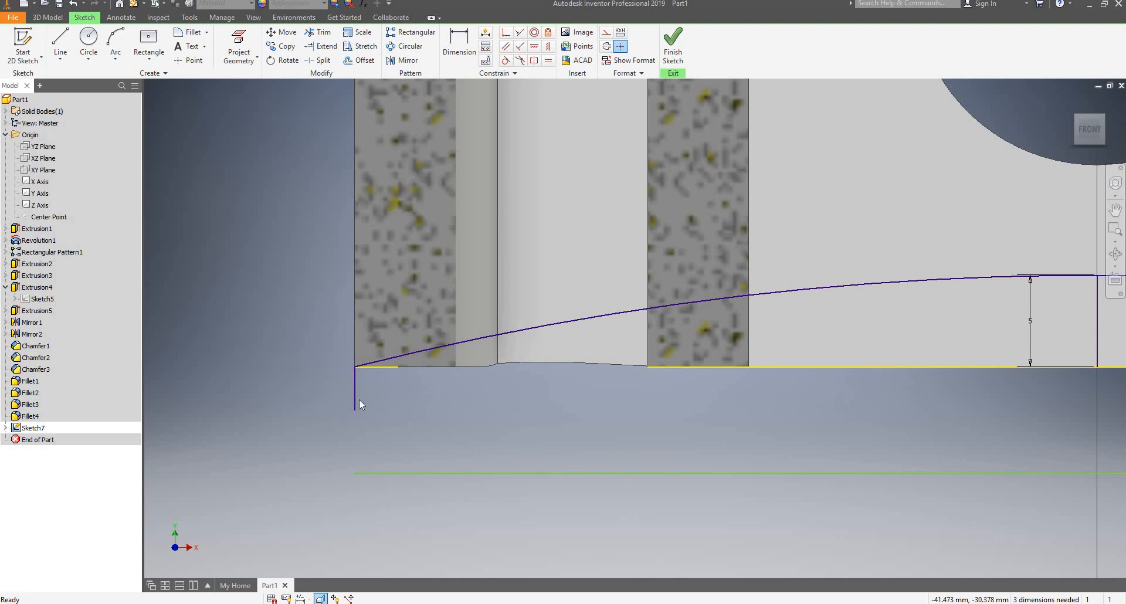
Draw one vertical line from the arc's left end down to the left end of the long lower line.
key("l")
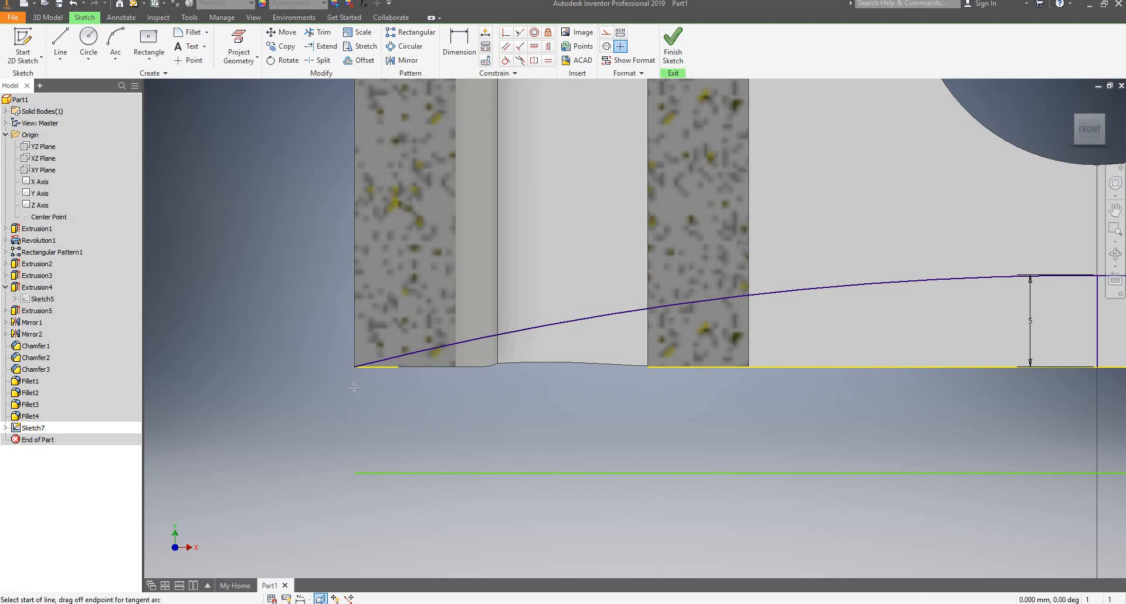
left_click(355, 367)
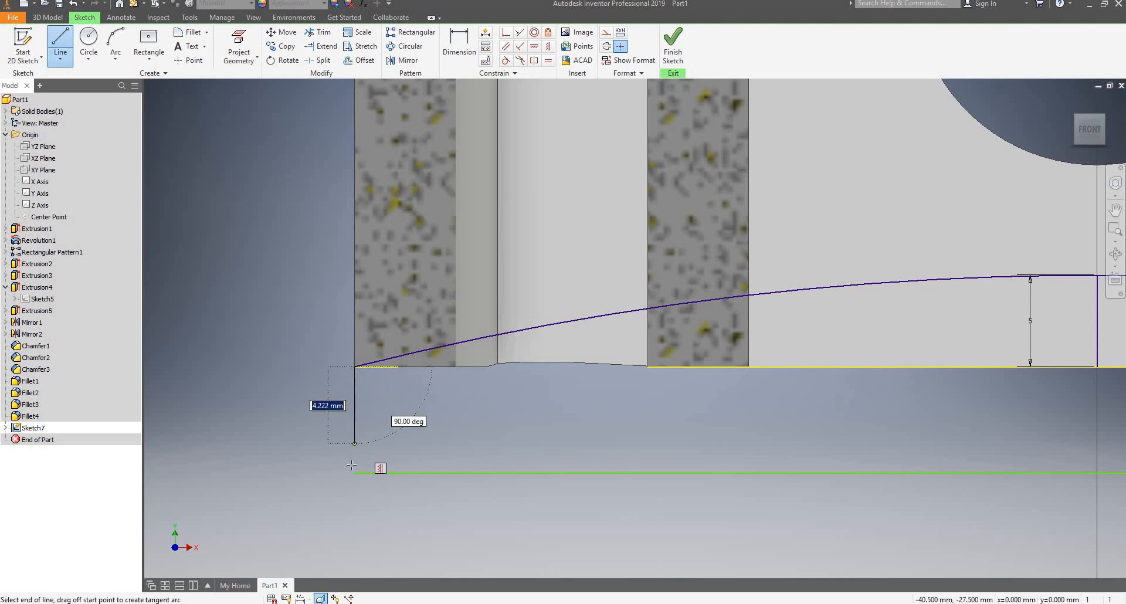
left_click(355, 473)
key("Escape")
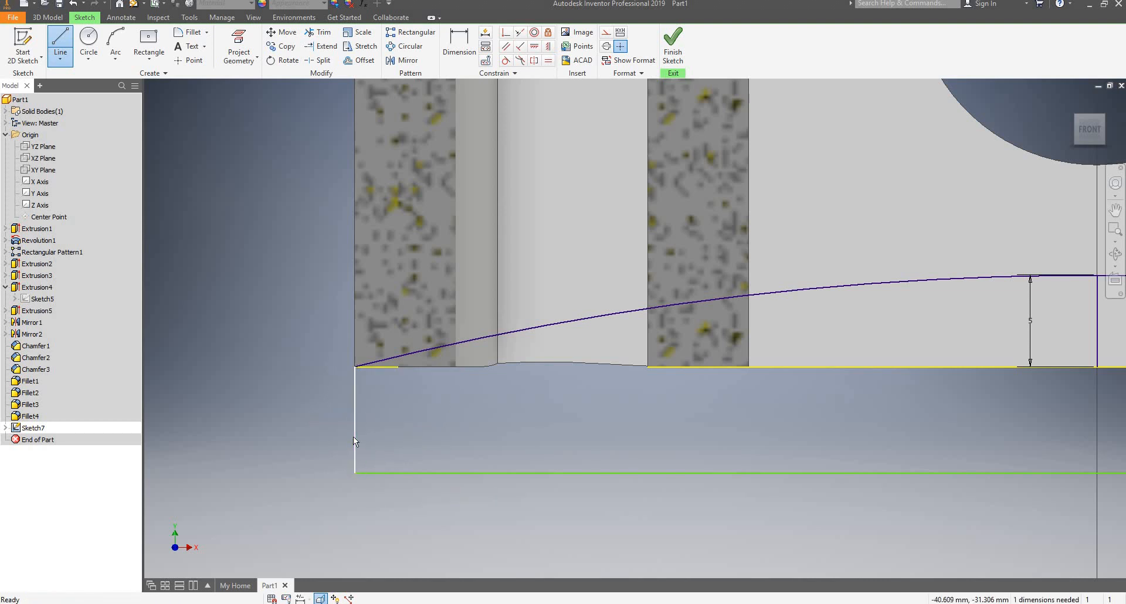
Dimension the new left vertical line's length, keeping the proposed value, and finish the sketch.
key("d")
left_click(354, 426)
left_click(333, 426)
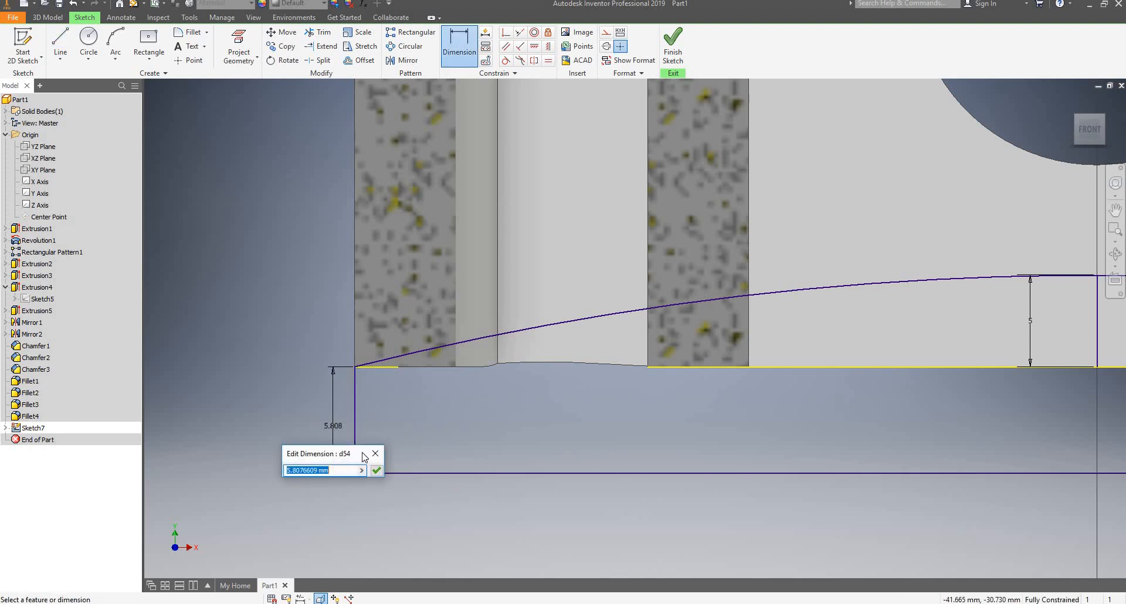
left_click(377, 456)
scroll(308, 438, "down", 8)
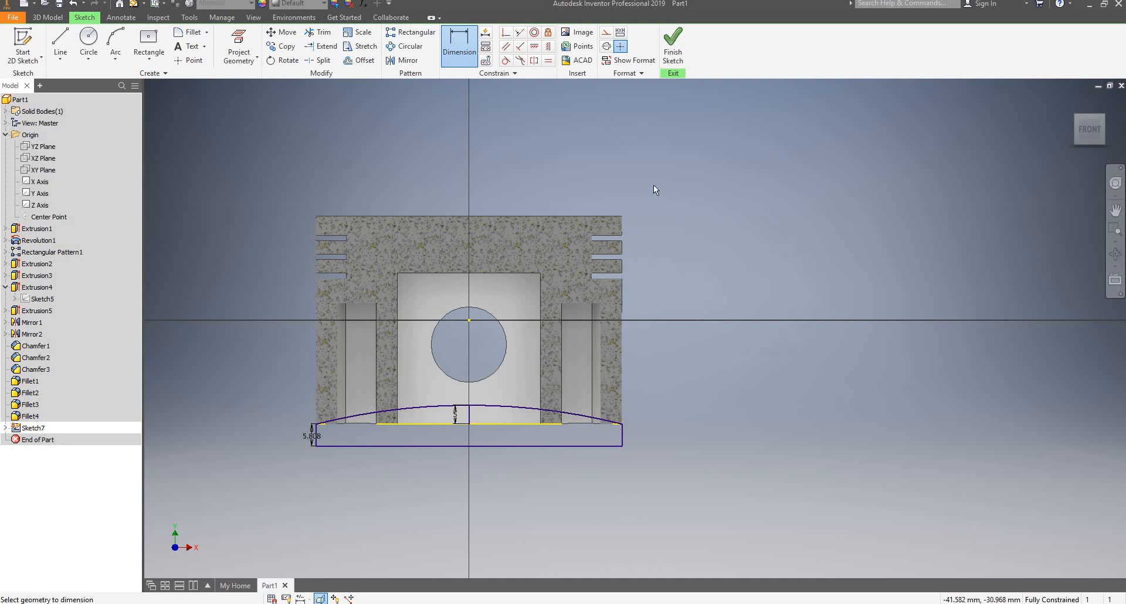
left_click(666, 53)
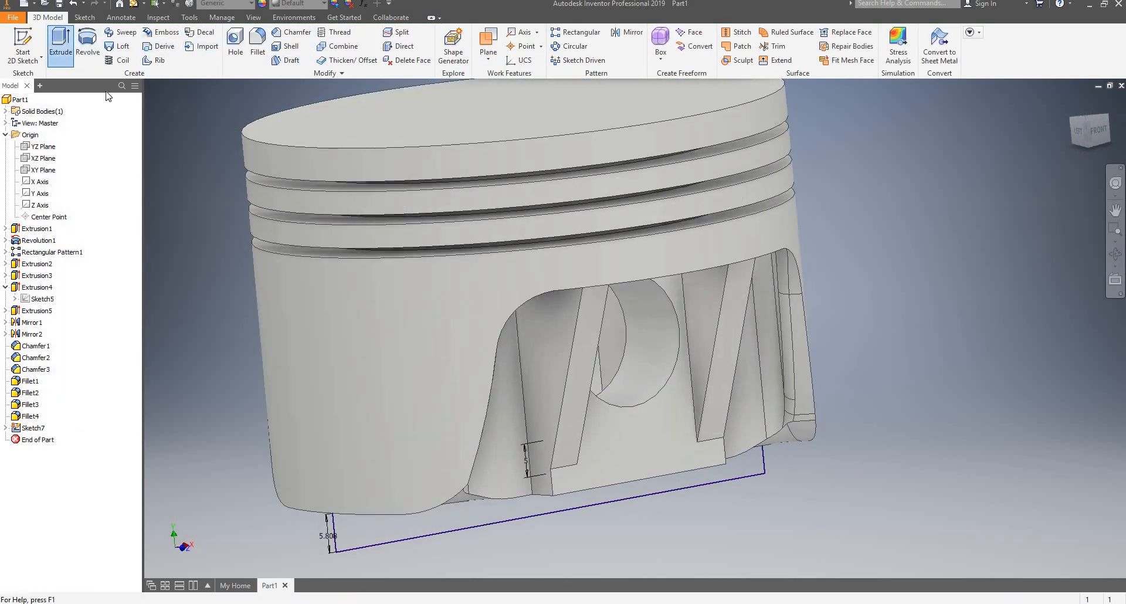
Extrude the closed arc profile as a cut with extents All in both directions, trimming the piston's bottom.
left_click(60, 44)
left_click(374, 524)
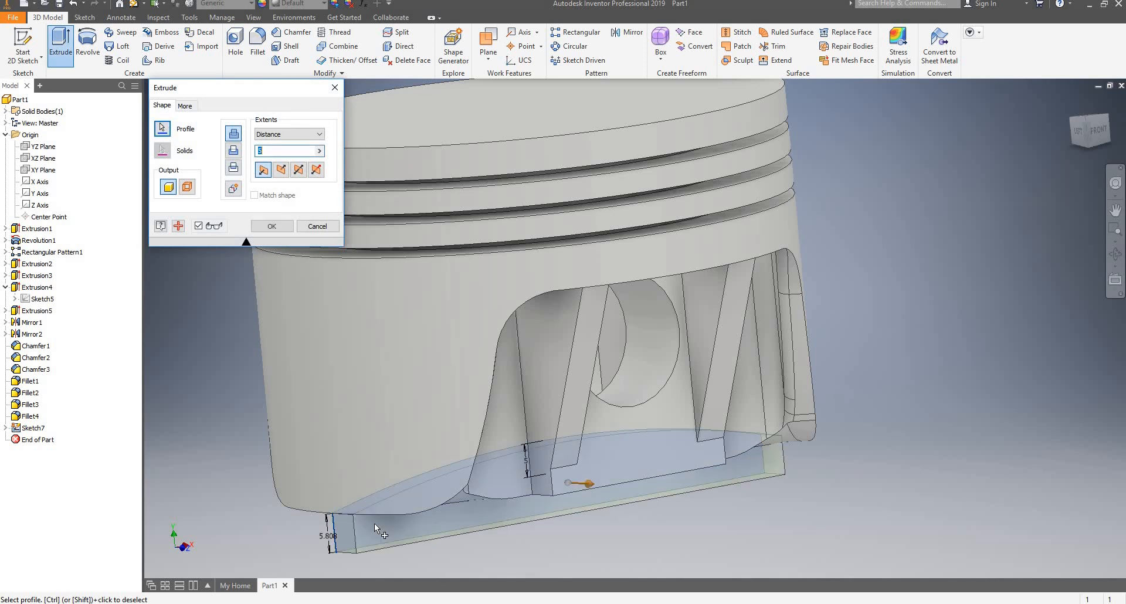
left_click(299, 170)
left_click(316, 134)
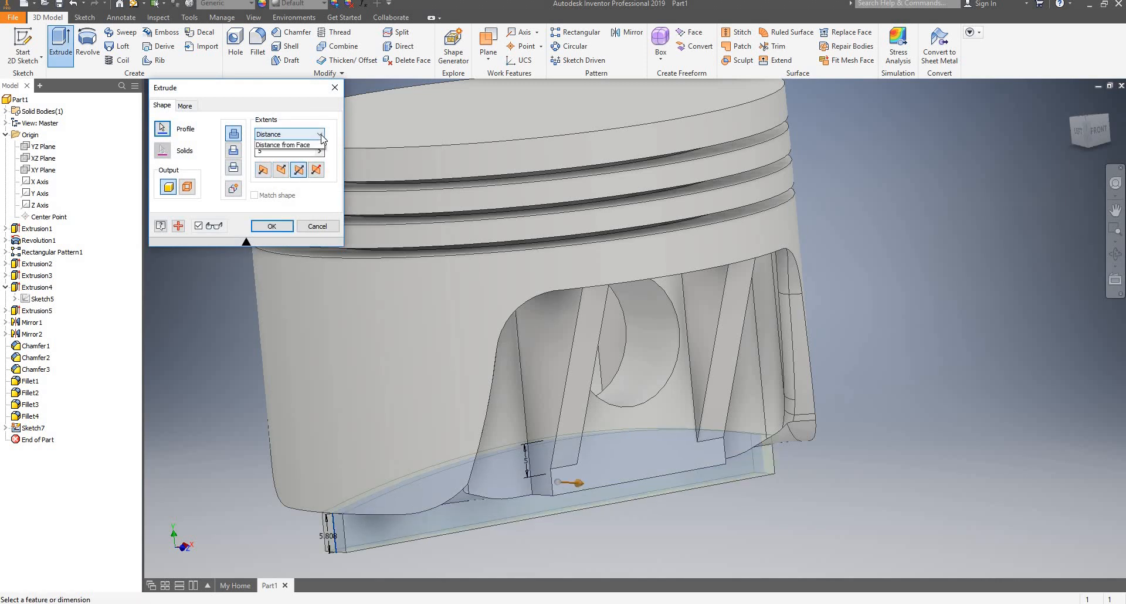
left_click(283, 176)
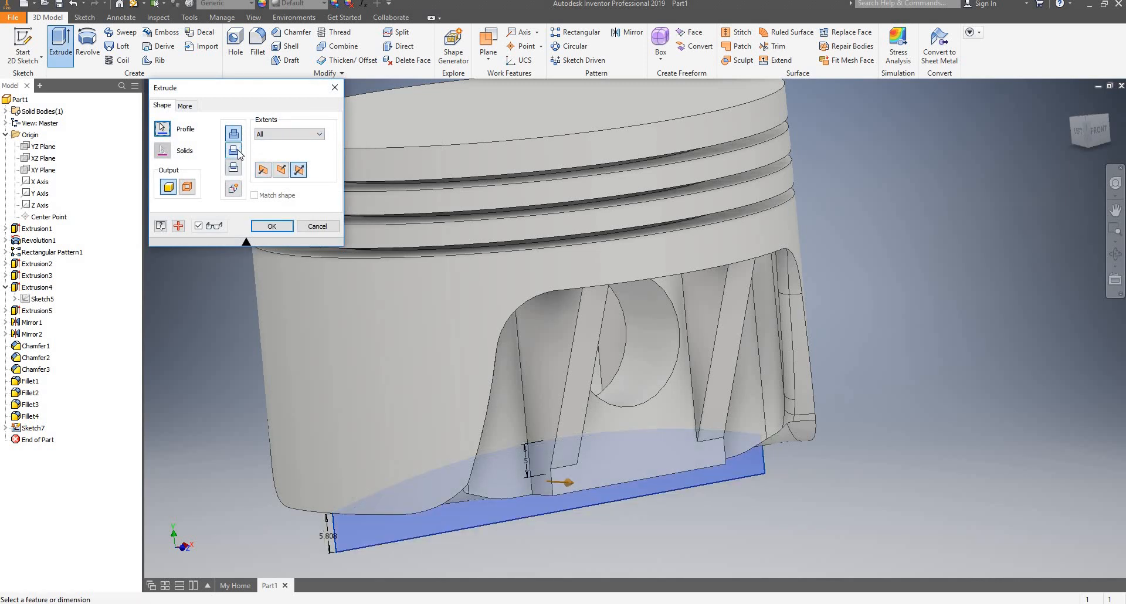
left_click(239, 154)
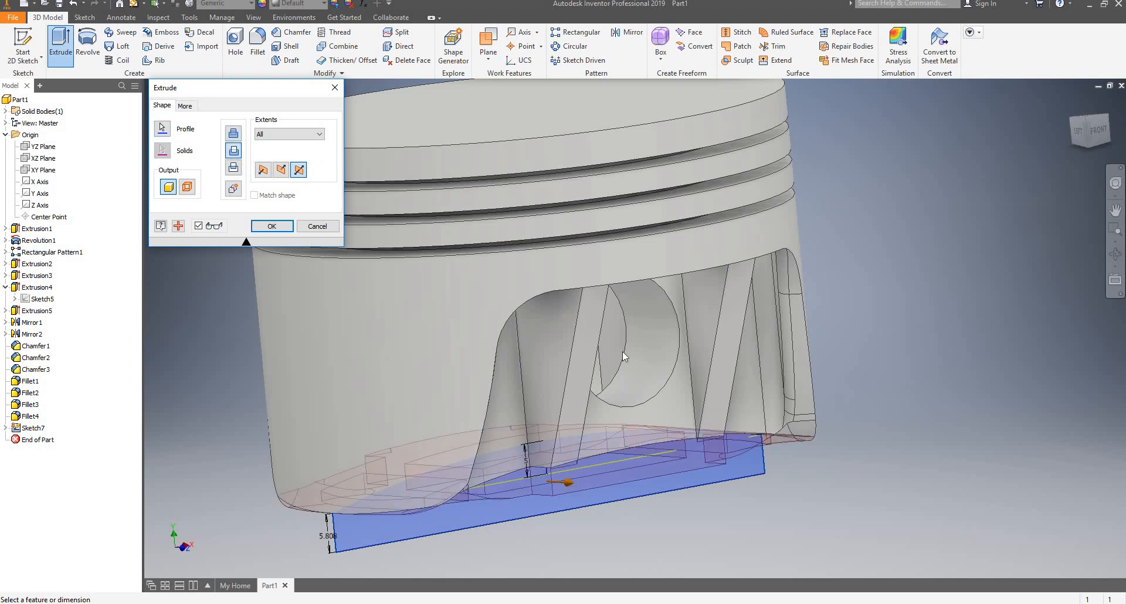
scroll(622, 353, "up", 3)
scroll(590, 378, "down", 3)
middle_click_drag(588, 377, 780, 365, "shift")
left_click(289, 233)
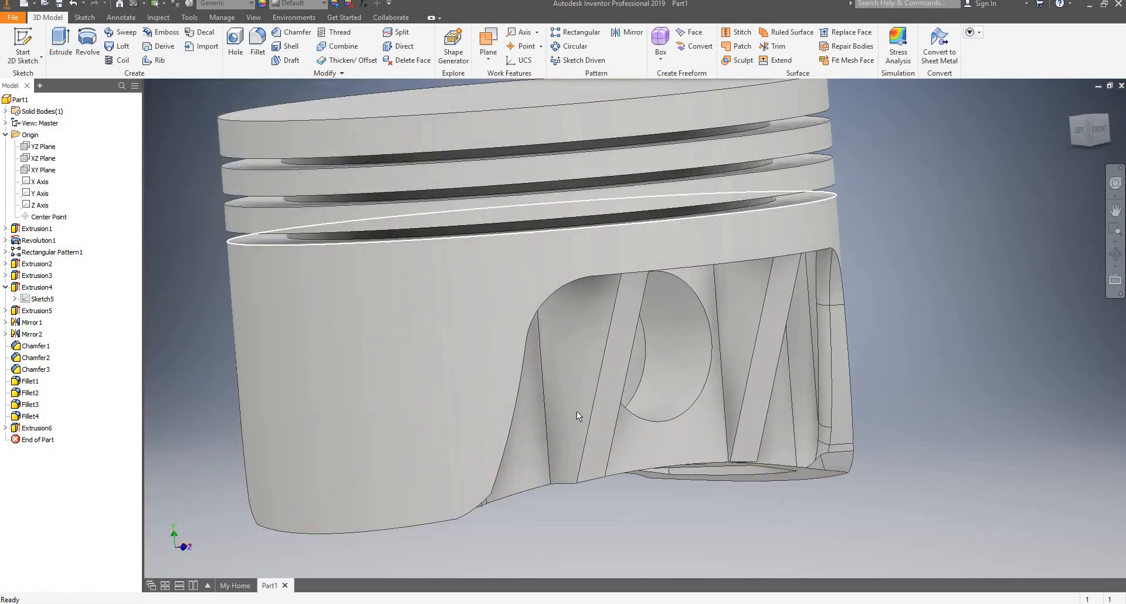
Start a new sketch on the floor face of the central rectangular pocket in the piston's underside.
scroll(576, 411, "down", 5)
mouse_move(686, 375)
middle_mouse_down("shift")
mouse_move(612, 285)
mouse_move(527, 480)
middle_mouse_up("shift")
middle_click_drag(658, 406, 703, 392, "shift")
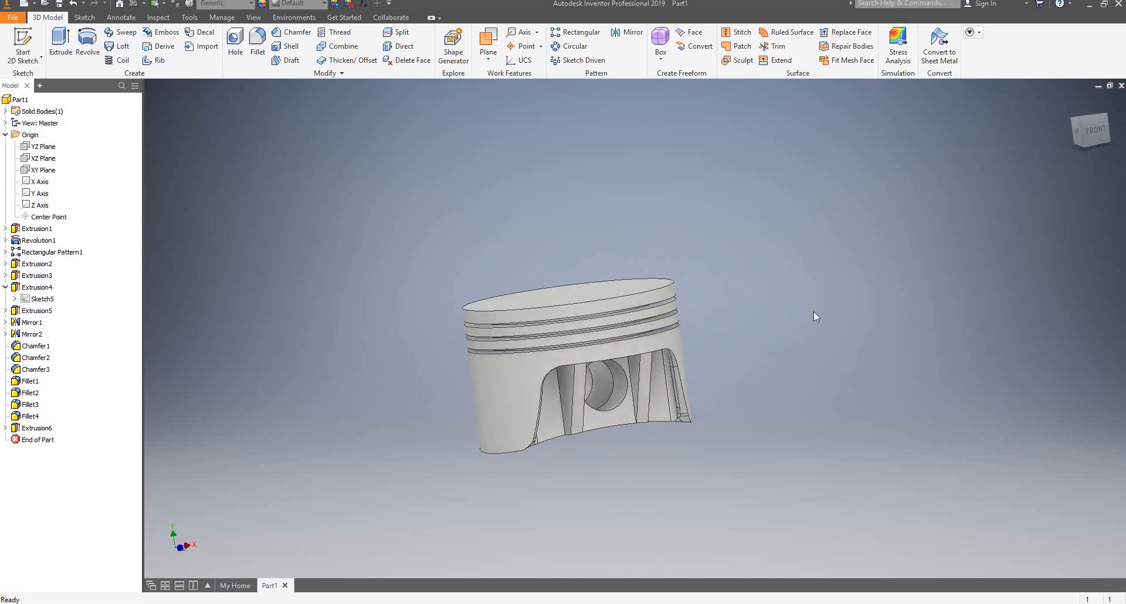
middle_click_drag(769, 386, 650, 404, "shift")
scroll(650, 403, "down", 5)
key("s")
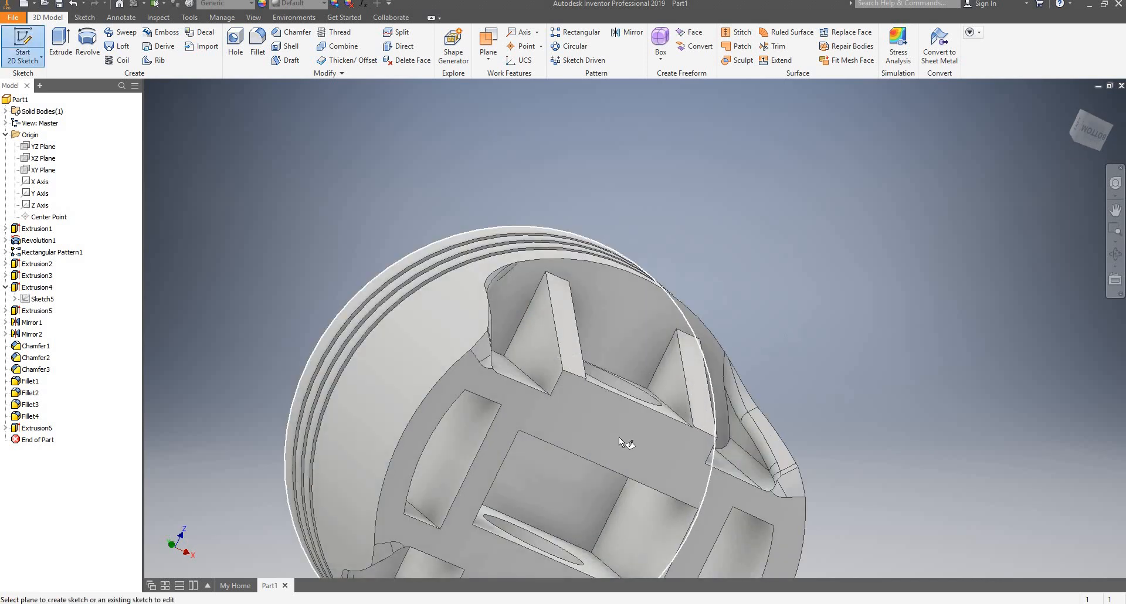
scroll(803, 258, "up", 5)
middle_click_drag(803, 258, 740, 322, "shift")
scroll(740, 322, "down", 5)
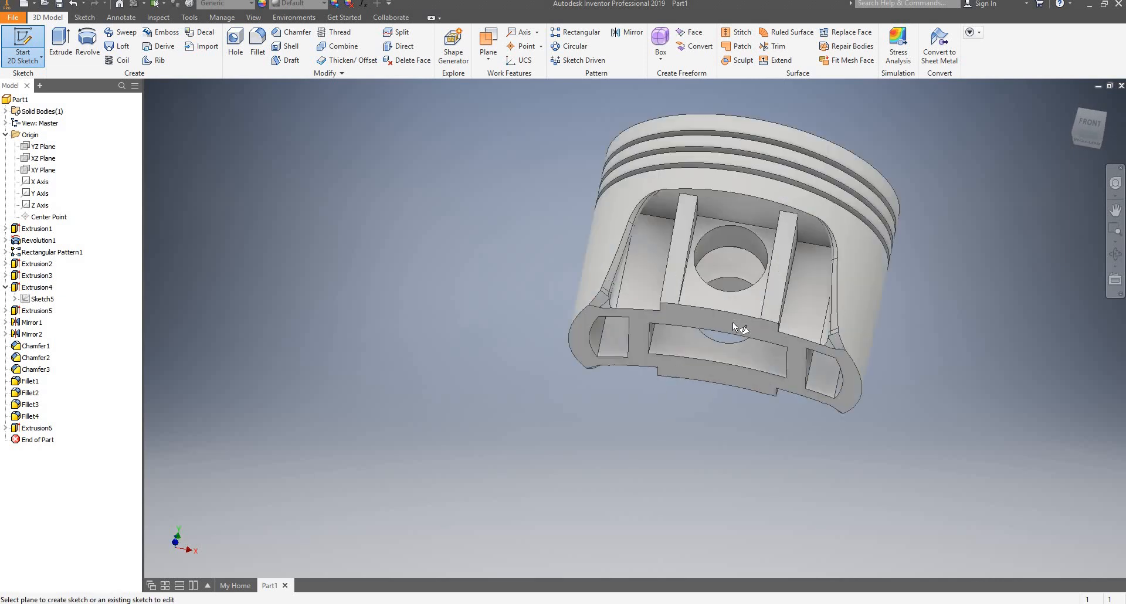
scroll(719, 307, "up", 6)
scroll(727, 302, "down", 7)
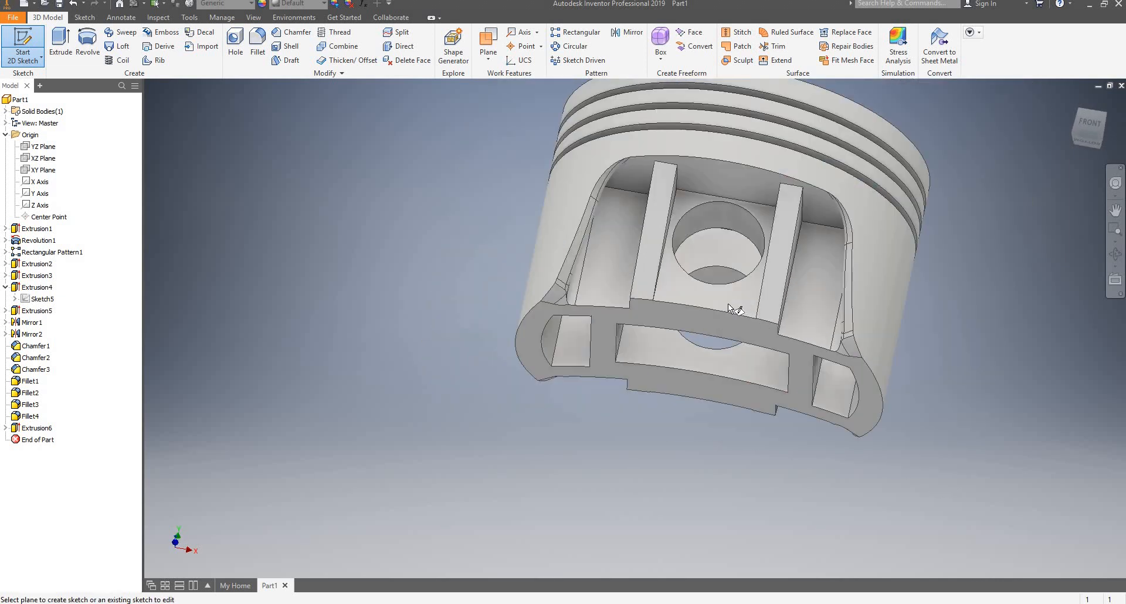
scroll(726, 307, "up", 2)
middle_click_drag(724, 307, 740, 193, "shift")
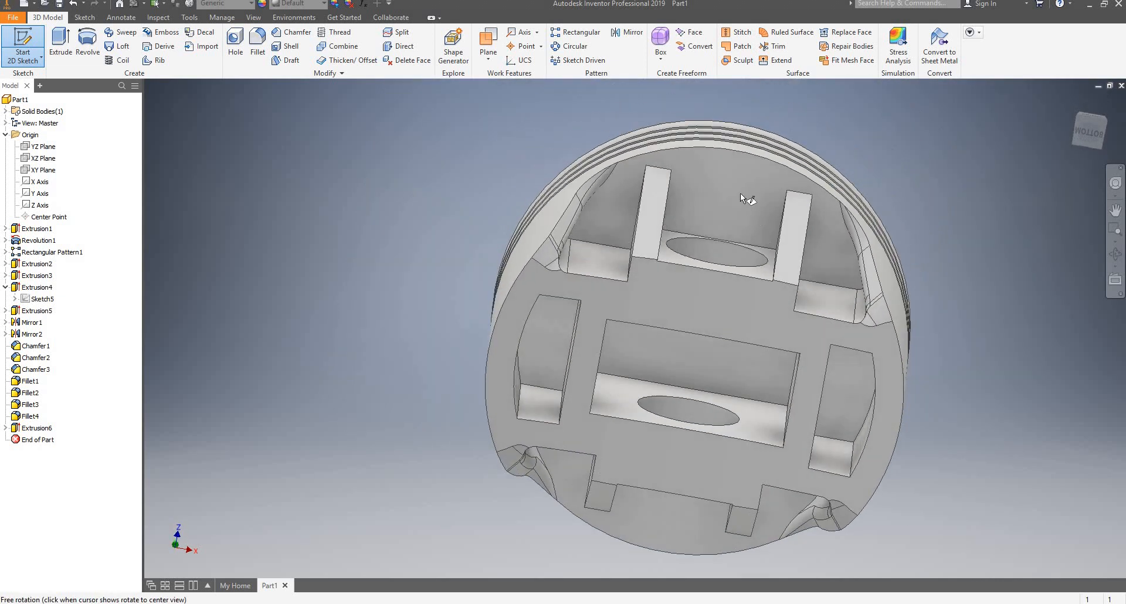
middle_click_drag(702, 231, 696, 372, "shift")
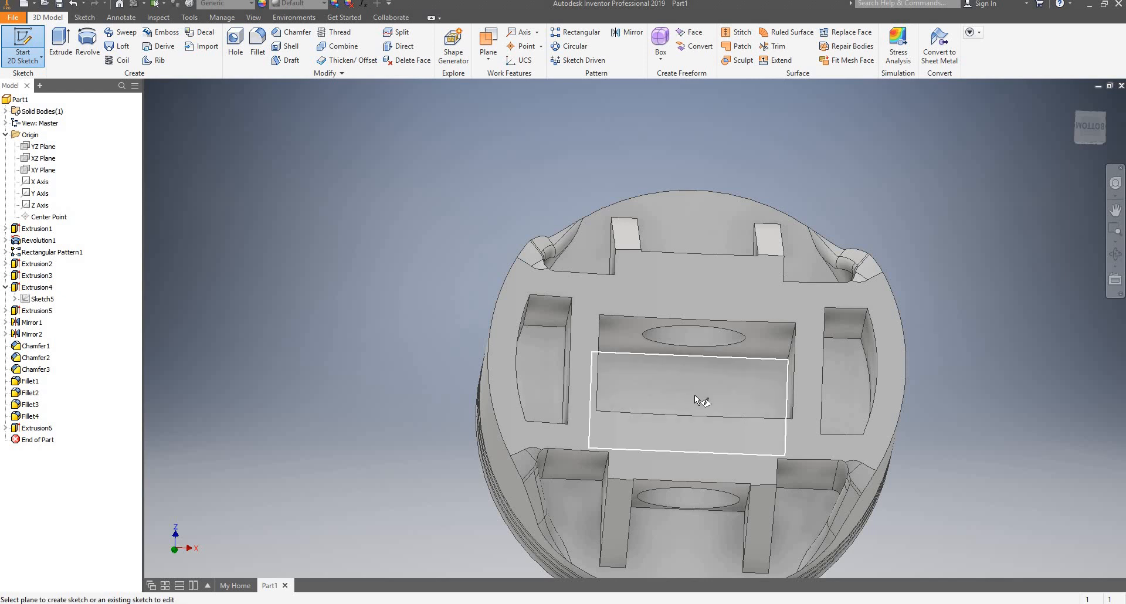
left_click(694, 395)
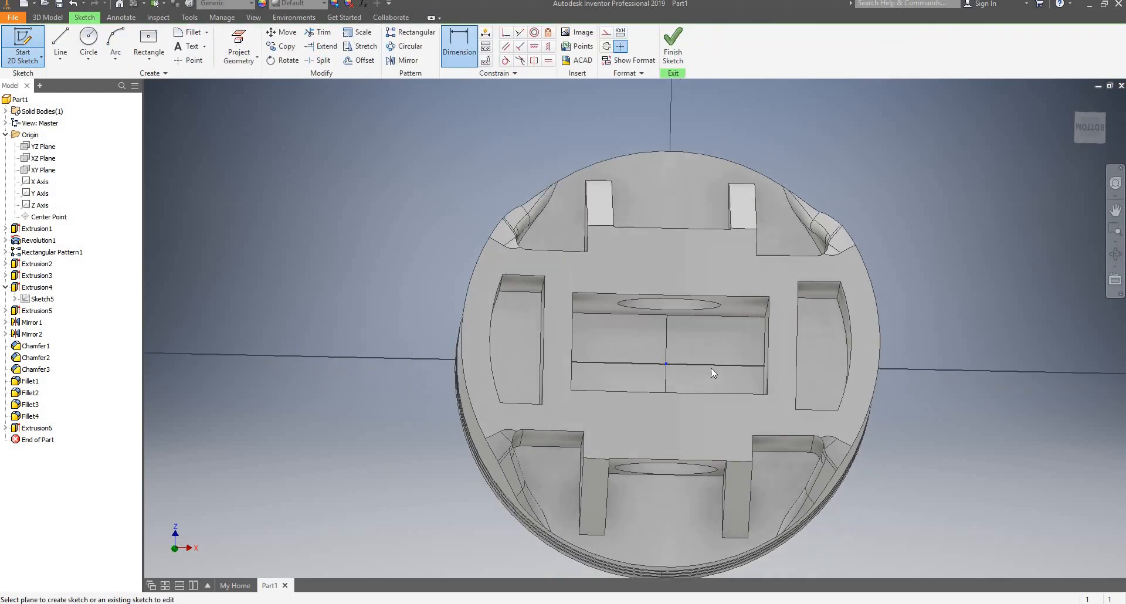
scroll(698, 346, "up", 5)
scroll(690, 311, "down", 6)
mouse_move(691, 325)
middle_mouse_down("shift")
mouse_move(692, 355)
mouse_move(708, 283)
middle_mouse_up("shift")
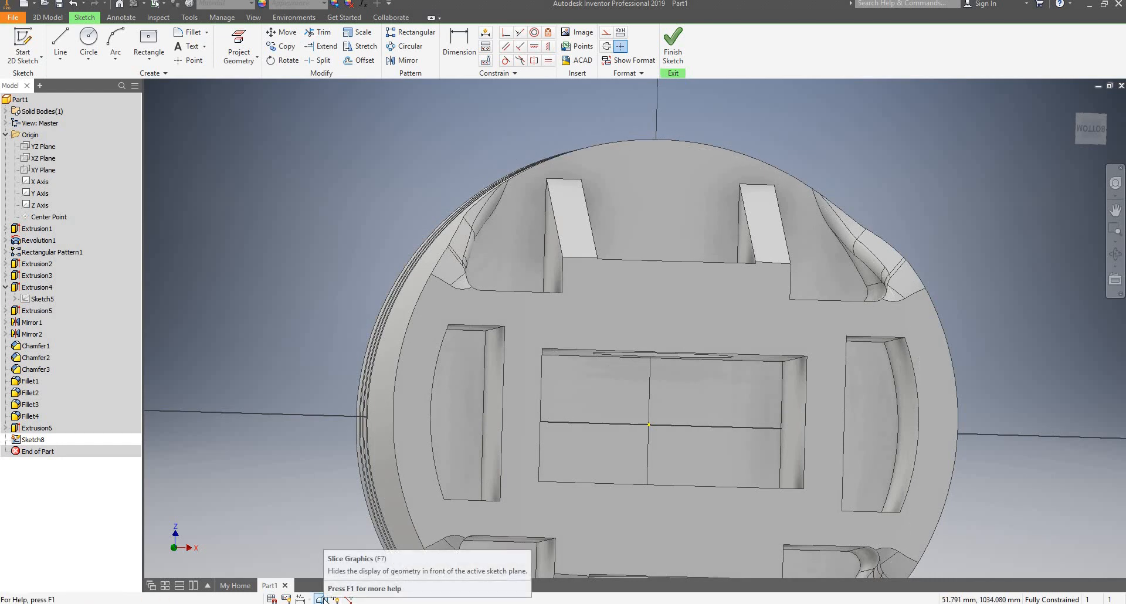
left_click(322, 599)
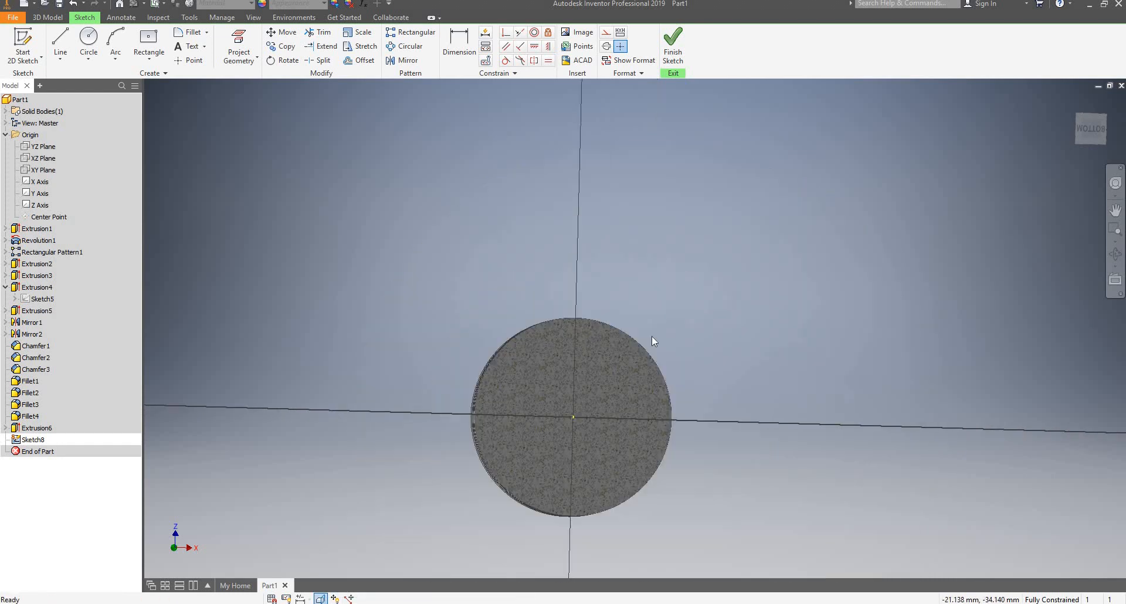
scroll(531, 413, "down", 5)
middle_click_drag(644, 344, 646, 354, "shift")
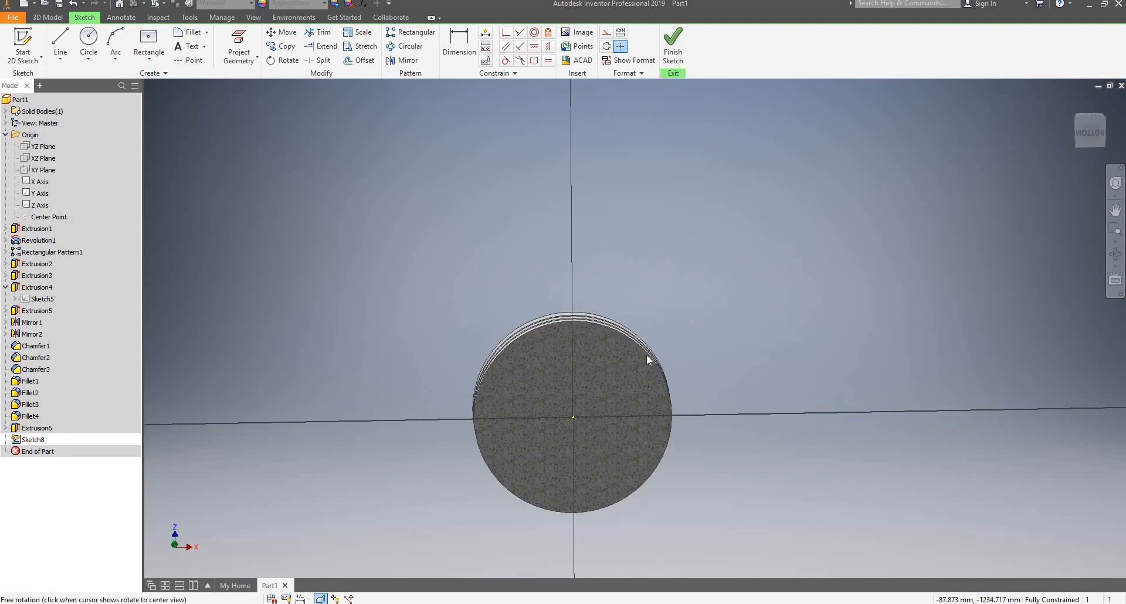
left_click(322, 600)
scroll(583, 395, "down", 5)
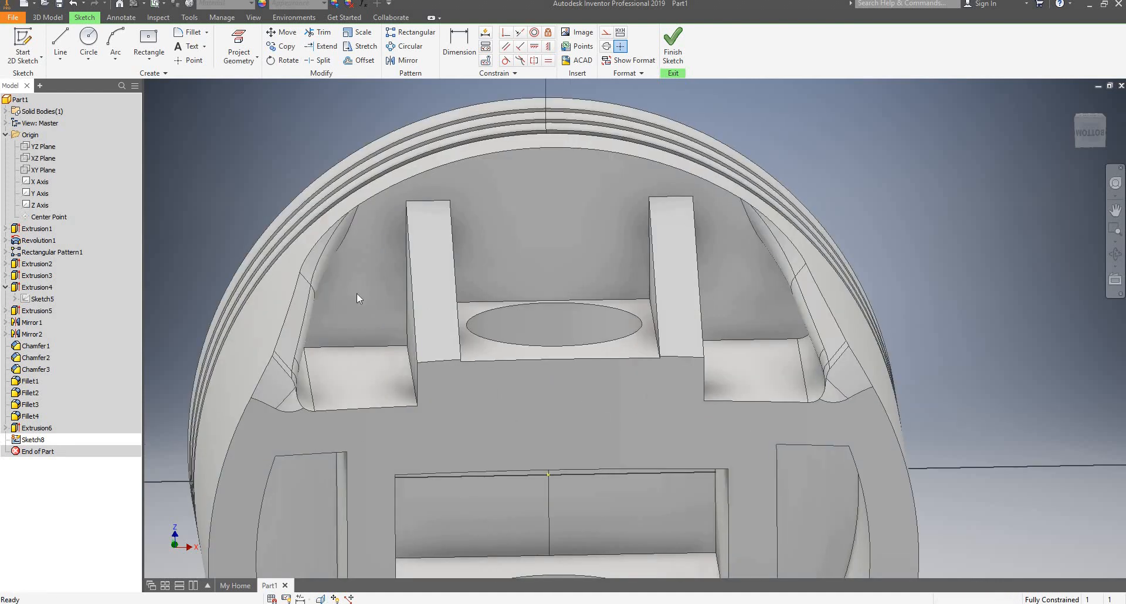
Project the outlines of the ribs and the piston's flat underside face into the sketch, and slice the graphics at the sketch plane.
left_click(239, 42)
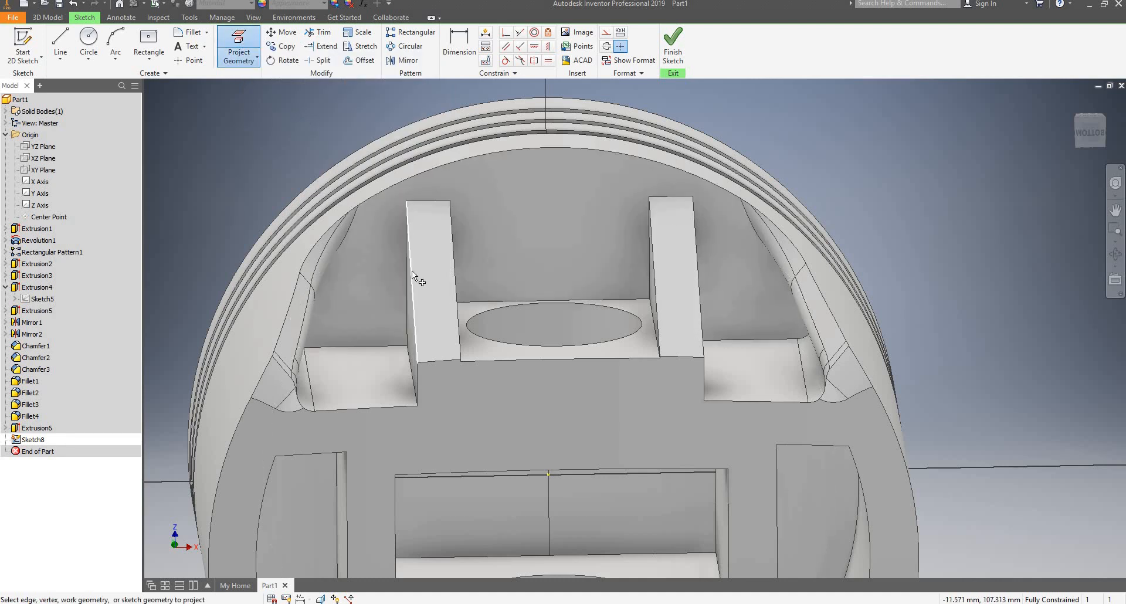
left_click(445, 270)
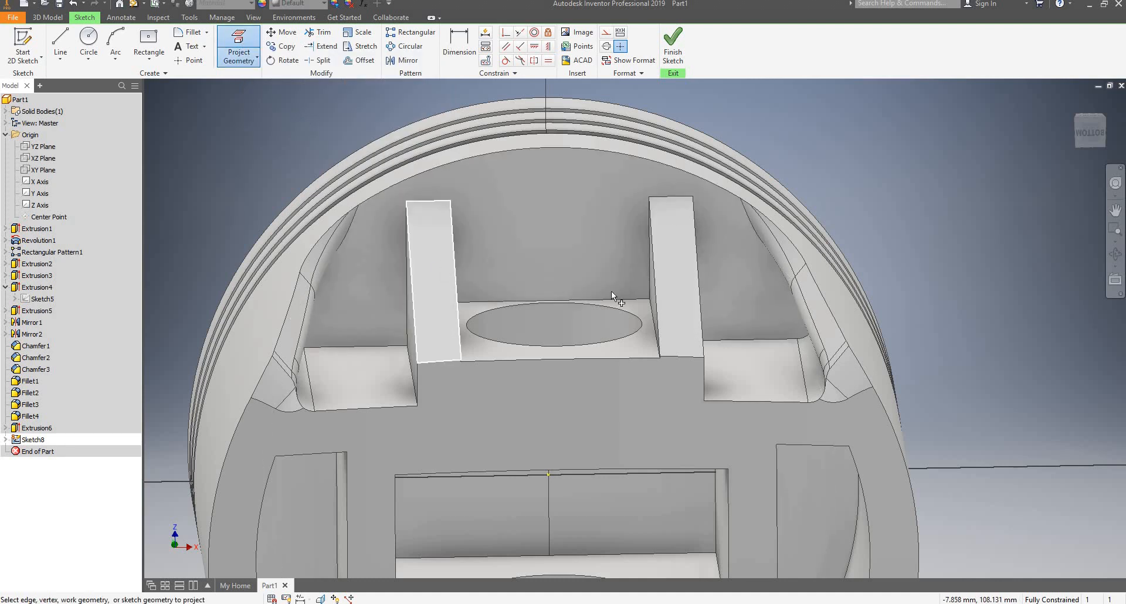
left_click(657, 280)
scroll(435, 304, "down", 3)
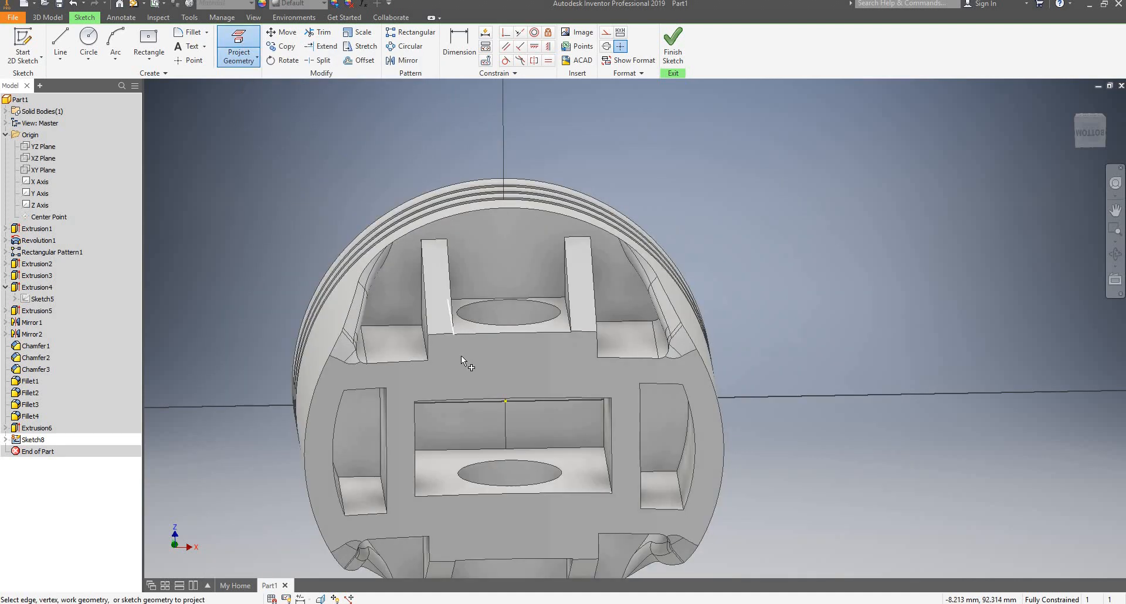
left_click(453, 365)
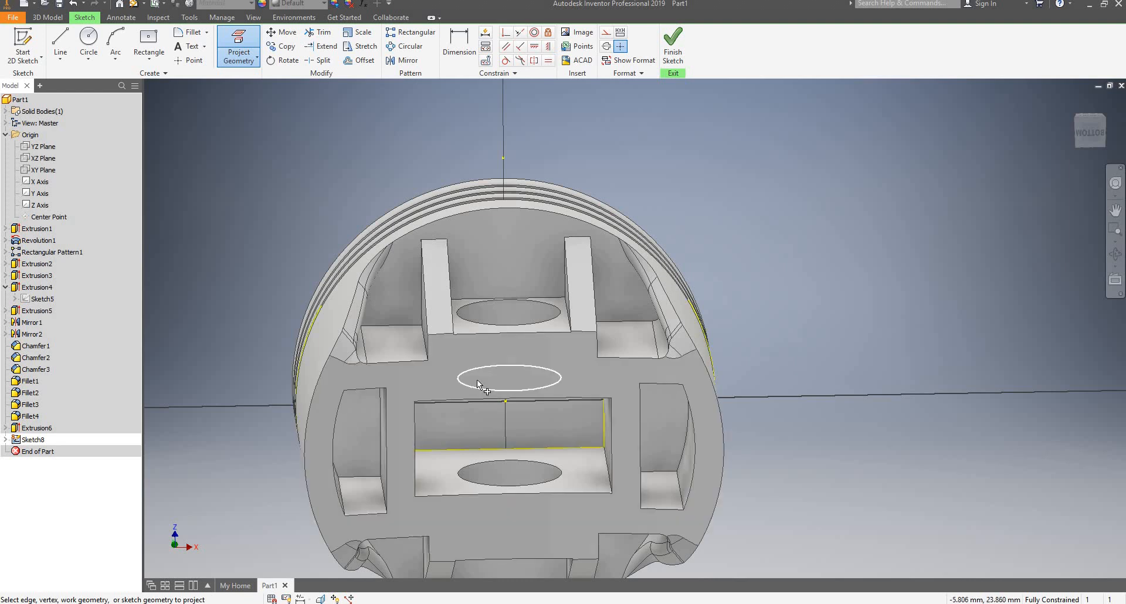
scroll(476, 379, "down", 3)
scroll(449, 522, "up", 4)
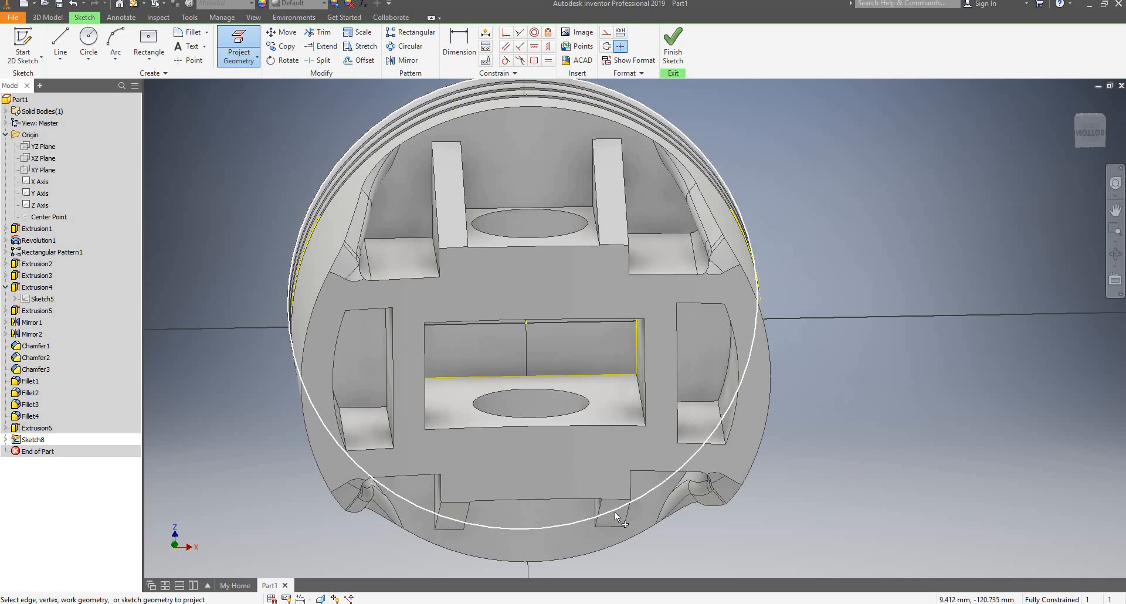
left_click(321, 599)
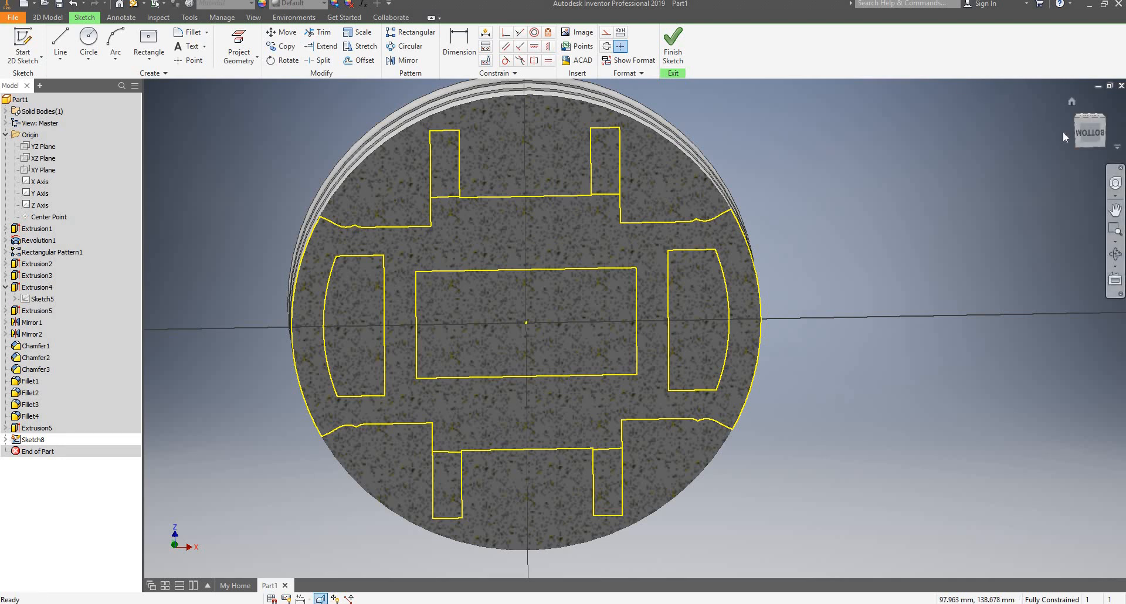
Sketch a 62 mm diameter circle centred on the origin of the part's circular bottom face.
left_click(1089, 136)
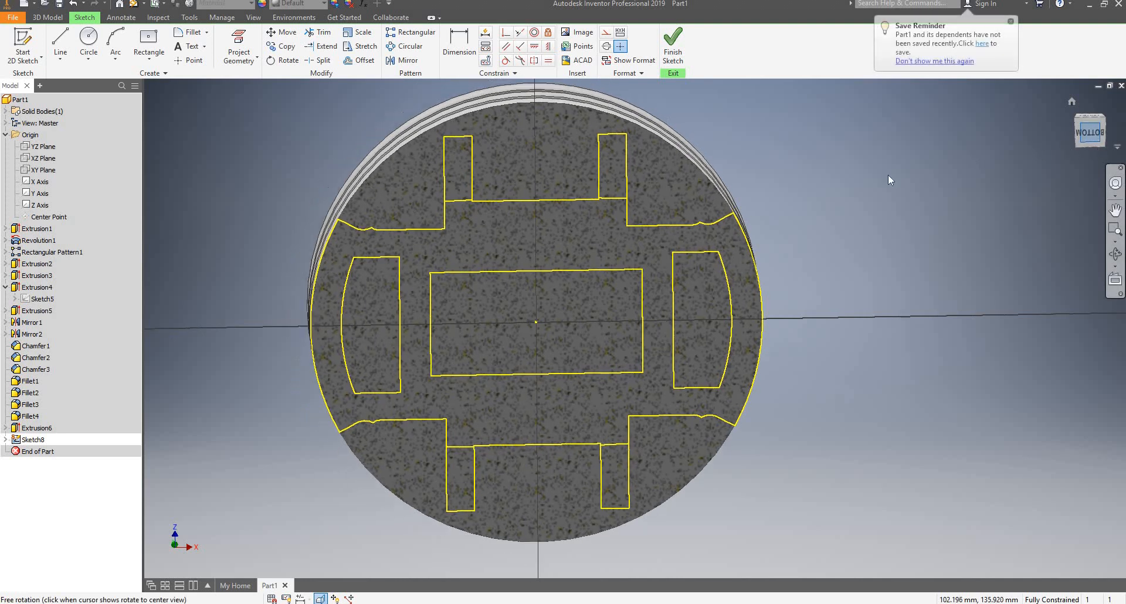
scroll(695, 270, "down", 5)
scroll(649, 264, "up", 5)
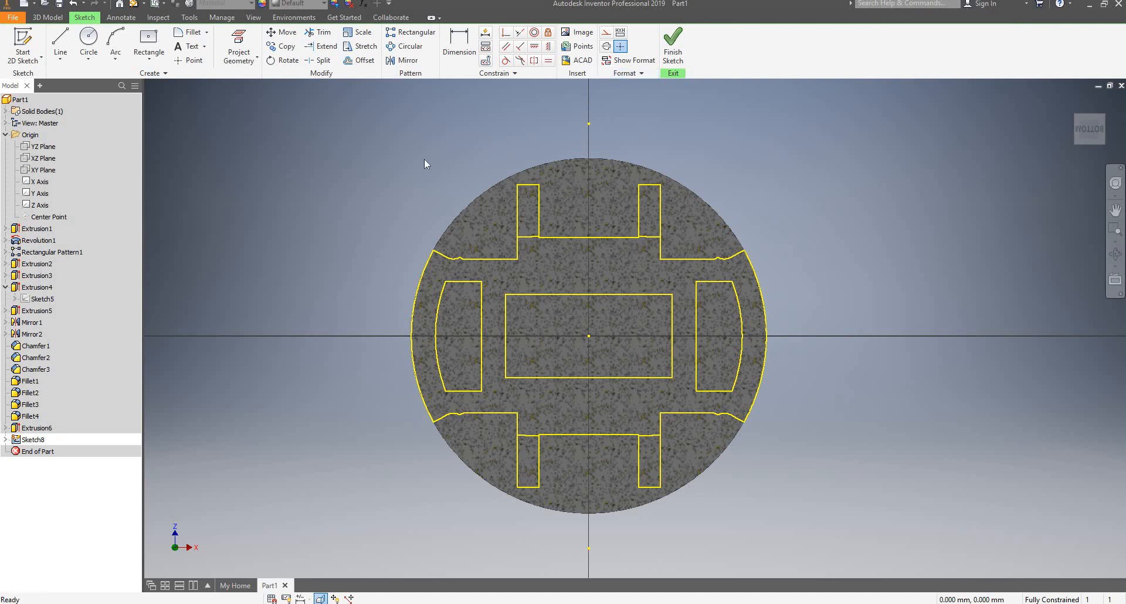
scroll(634, 264, "down", 3)
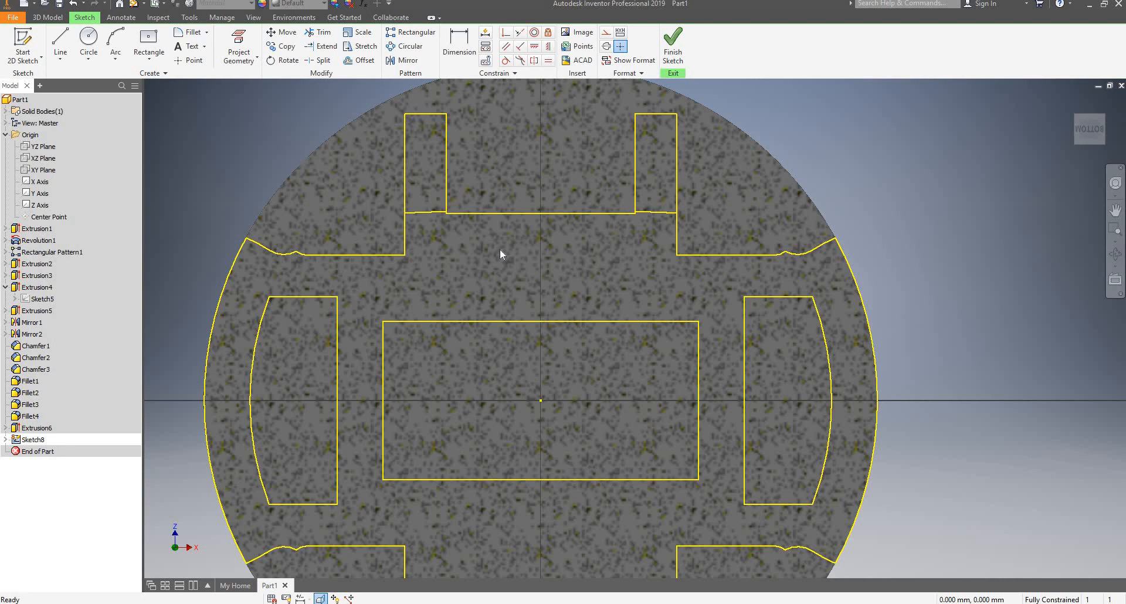
left_click(88, 41)
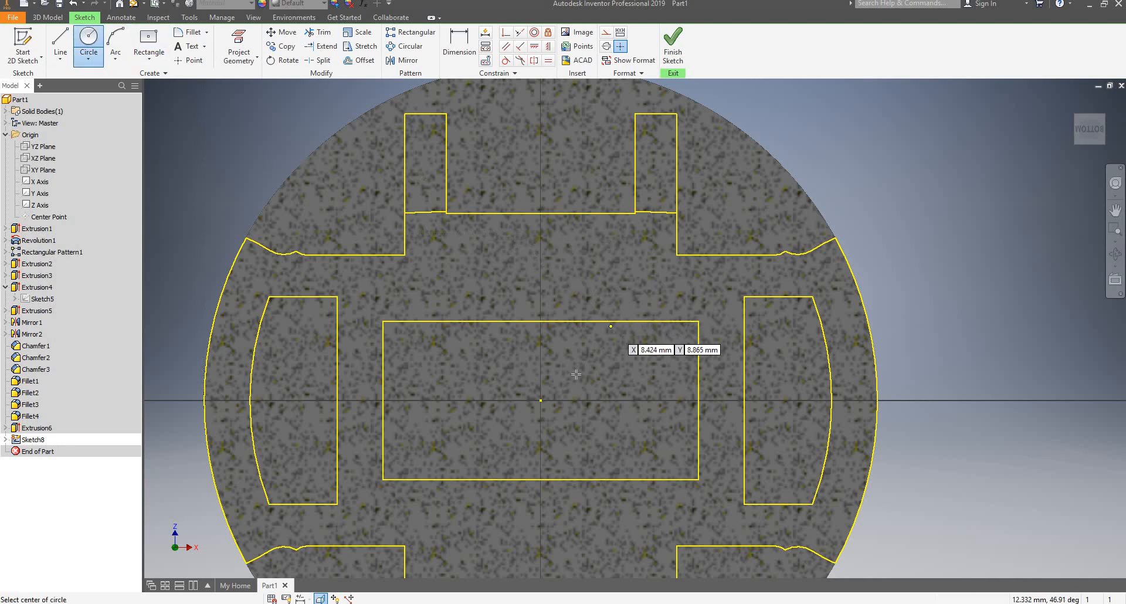
left_click(540, 400)
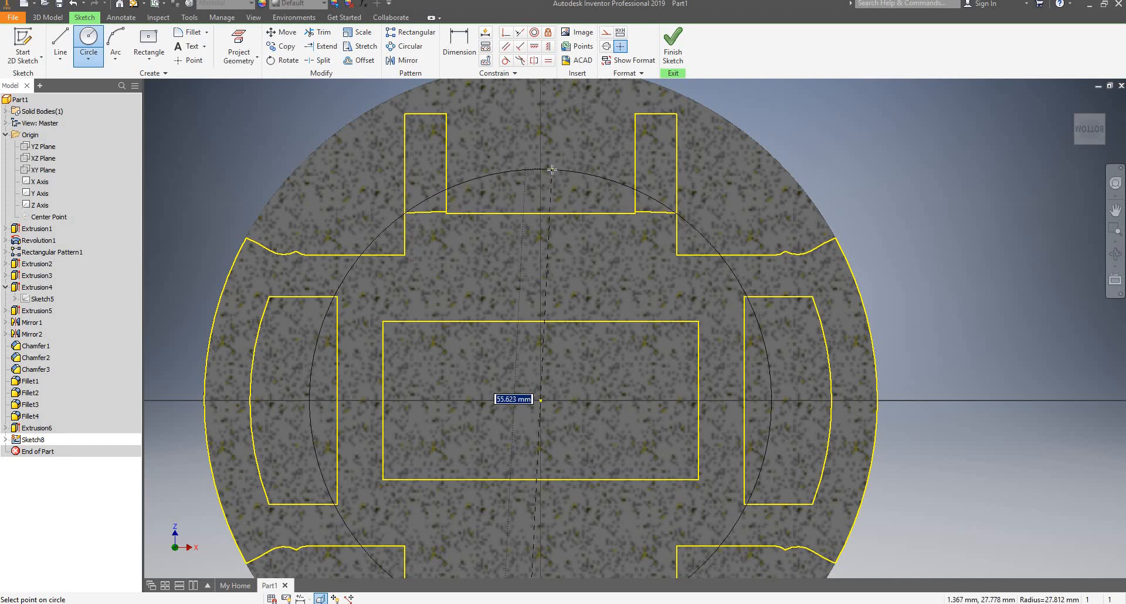
type("62")
key("Return")
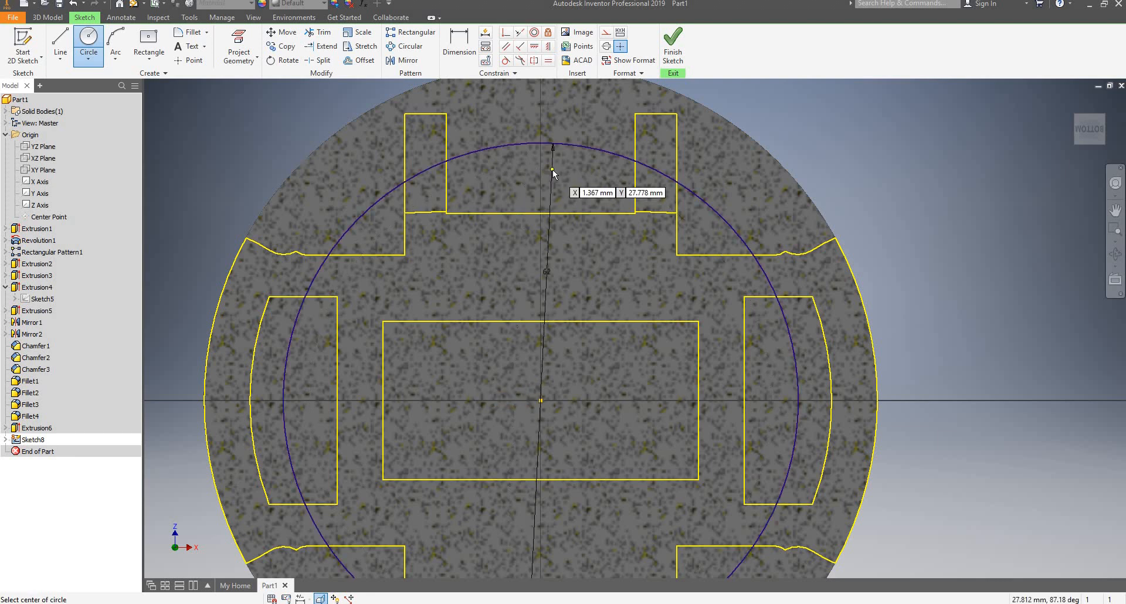
key("Escape")
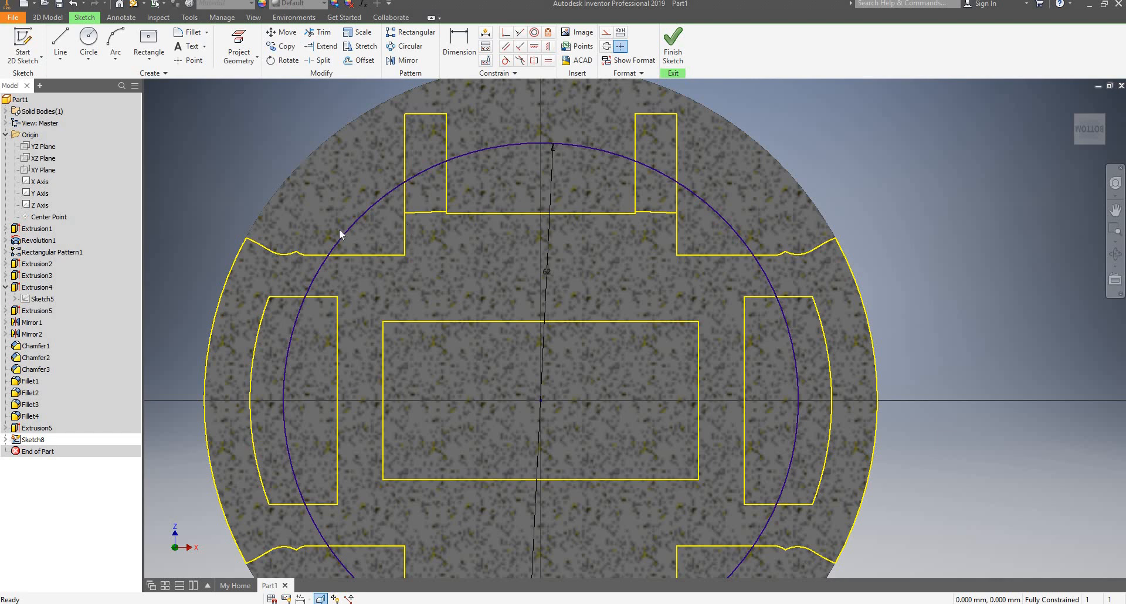
Draw lines along the vertical and horizontal edges of the upper-left corner notch, ending both at the 62 mm circle.
left_click(60, 42)
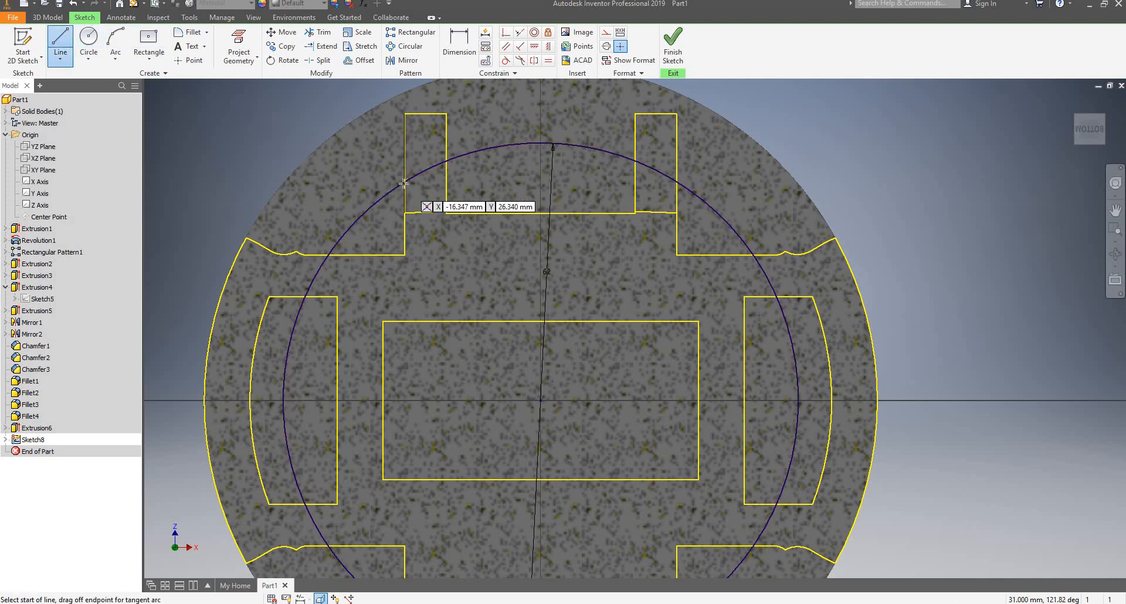
left_click(405, 183)
left_click(405, 255)
left_click(405, 254)
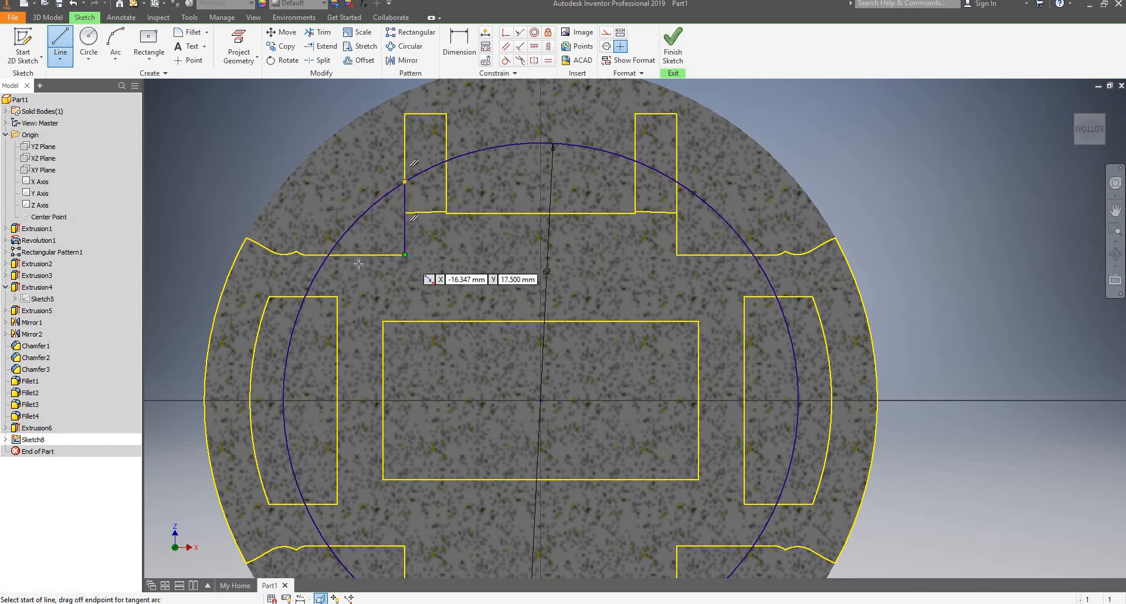
left_click(405, 255)
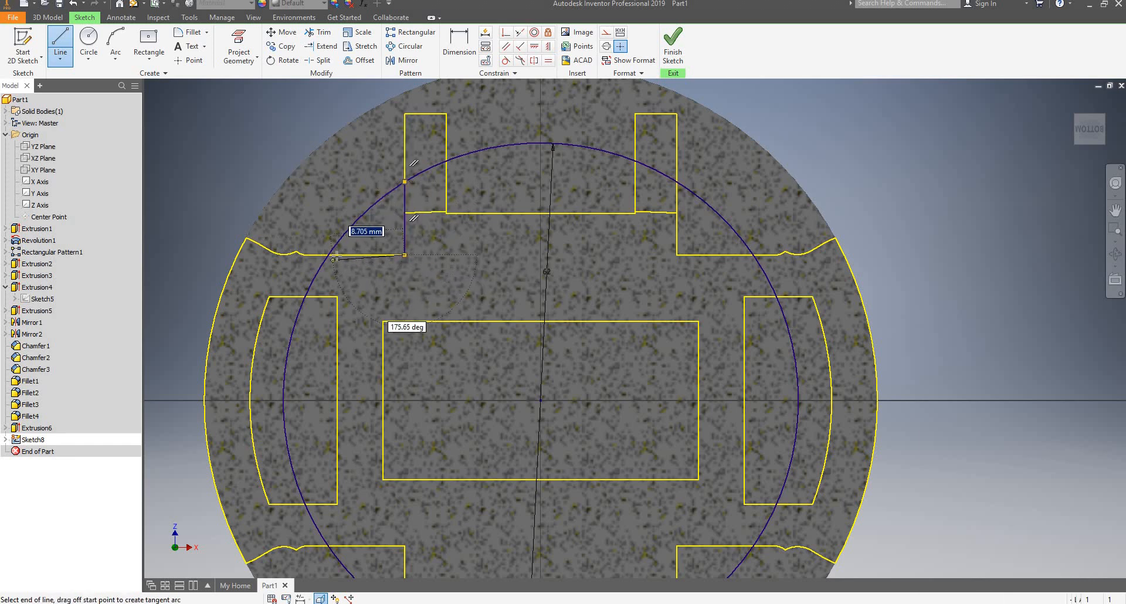
double_click(327, 256)
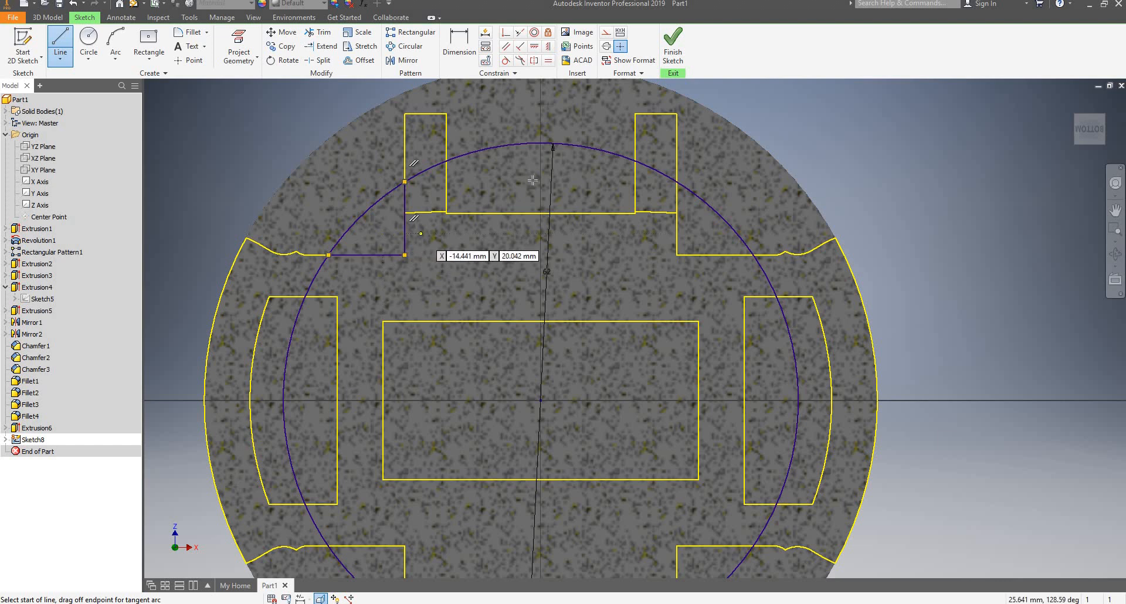
Trace the upper central section between the two narrow slots with two vertical lines from the circle and a connecting horizontal line.
left_click(447, 160)
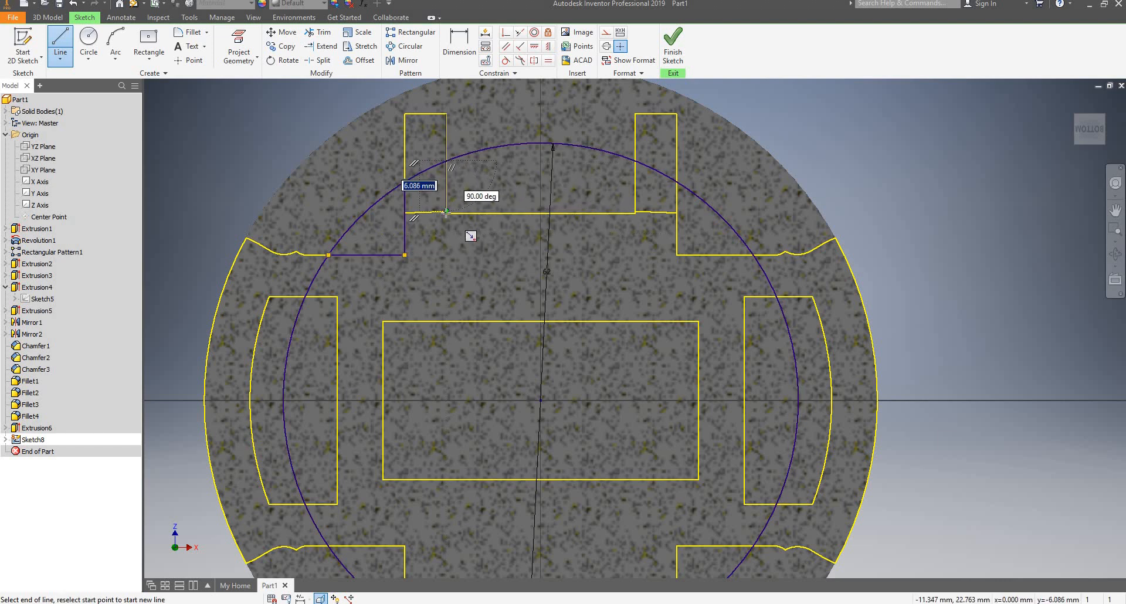
scroll(446, 212, "up", 3)
scroll(447, 212, "down", 6)
scroll(448, 207, "up", 10)
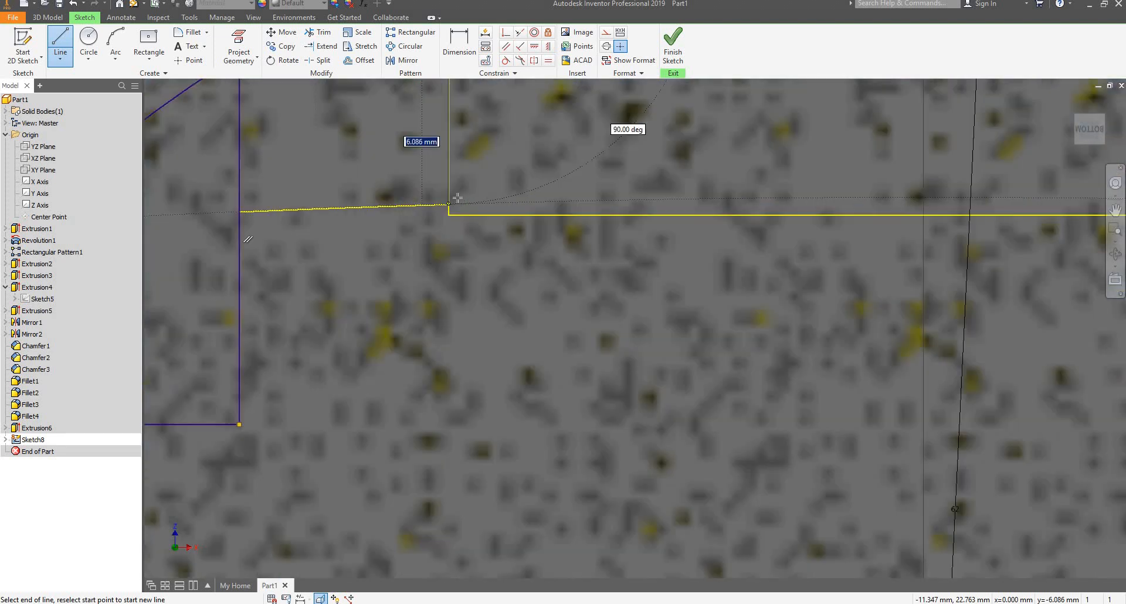
scroll(450, 201, "down", 6)
scroll(396, 299, "up", 4)
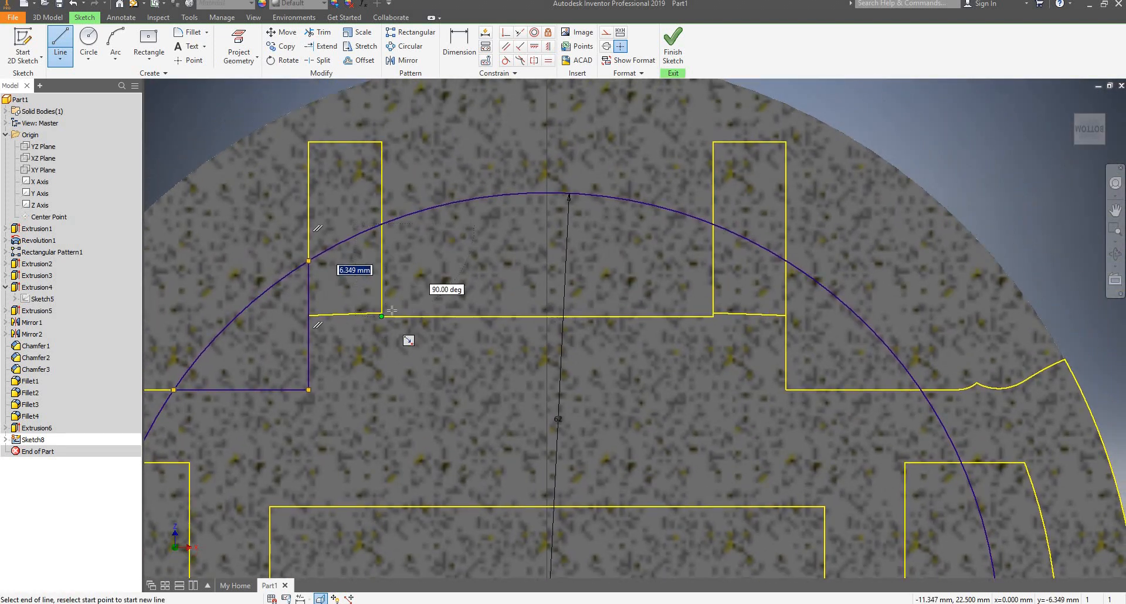
double_click(383, 316)
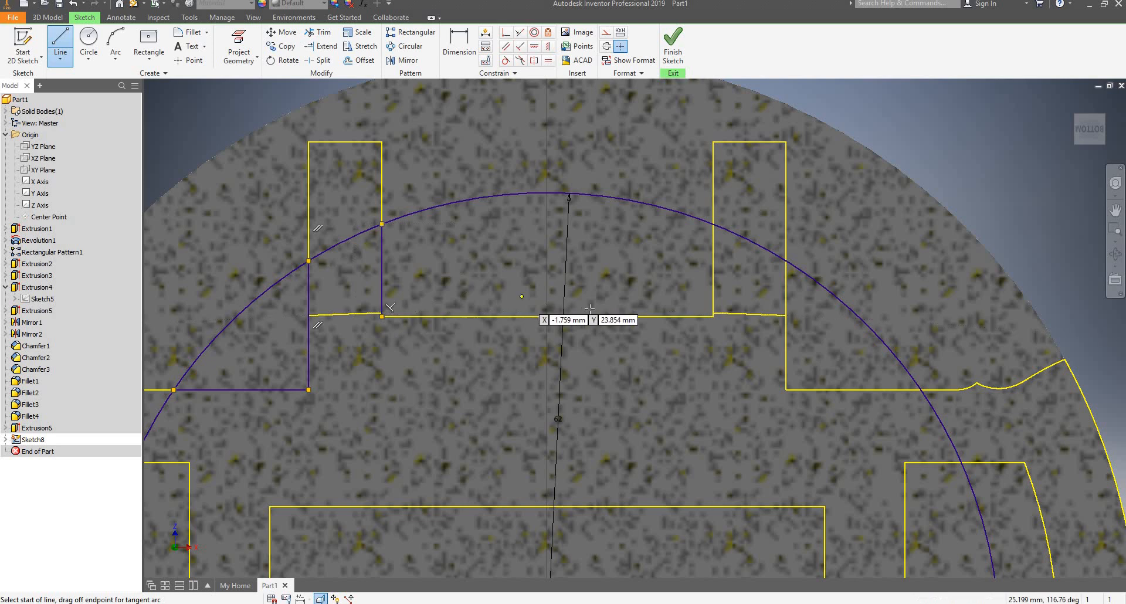
left_click(383, 316)
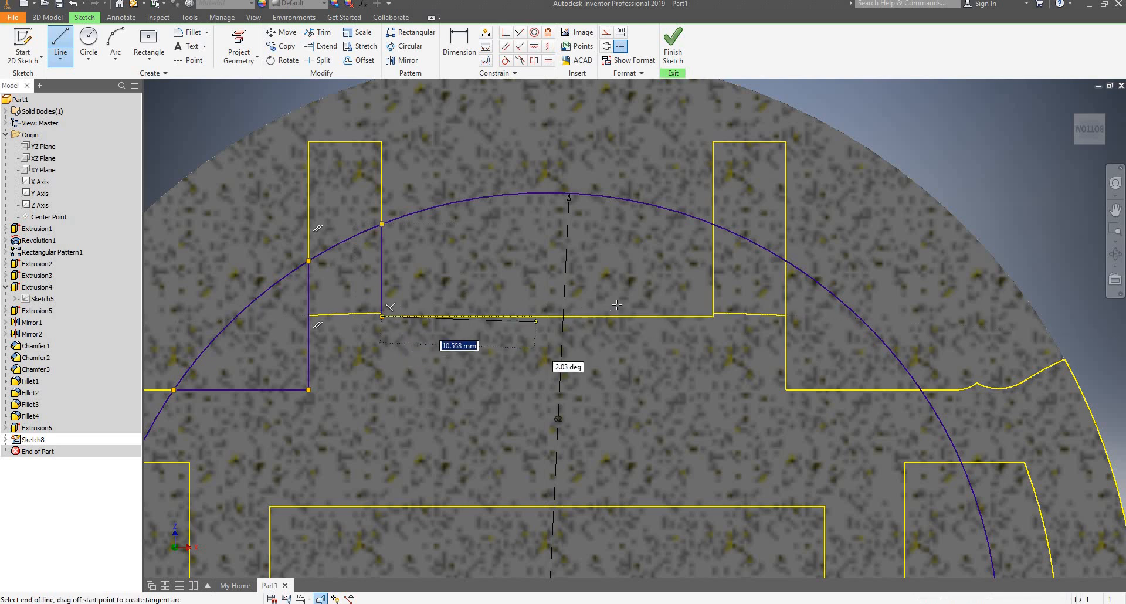
double_click(713, 317)
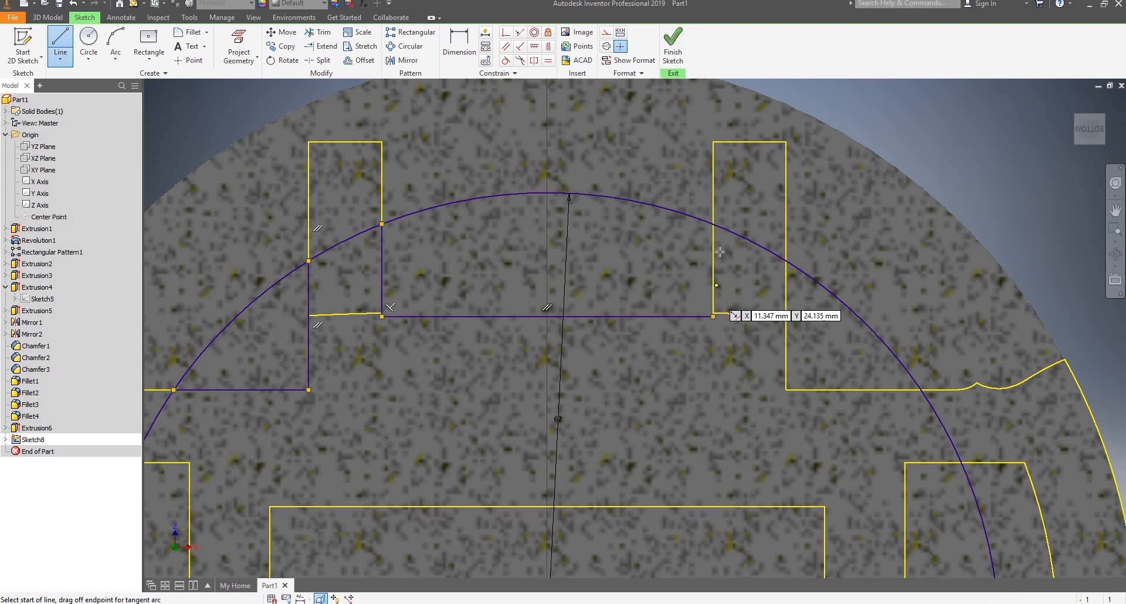
left_click(713, 317)
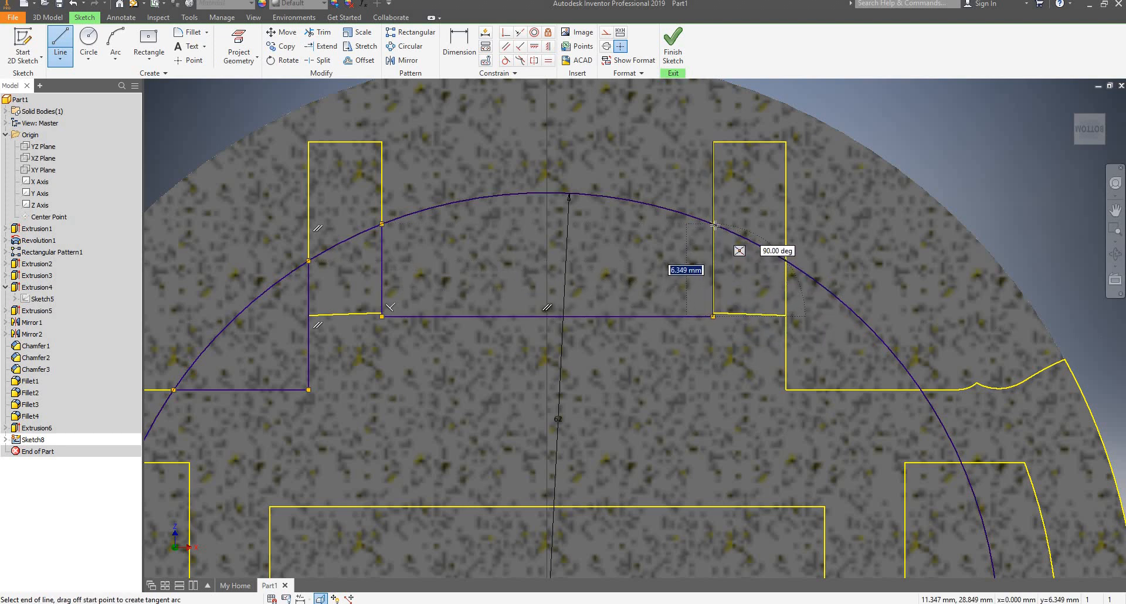
double_click(714, 224)
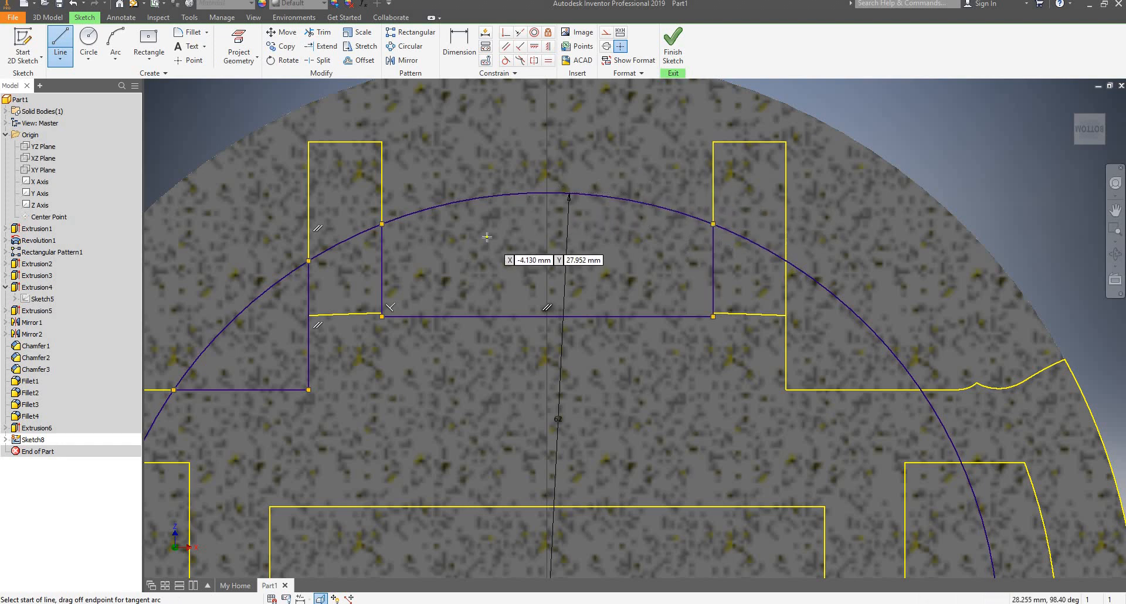
Draw lines along the vertical and horizontal edges of the upper-right corner notch, ending both at the 62 mm circle.
scroll(487, 237, "down", 2)
scroll(685, 282, "up", 2)
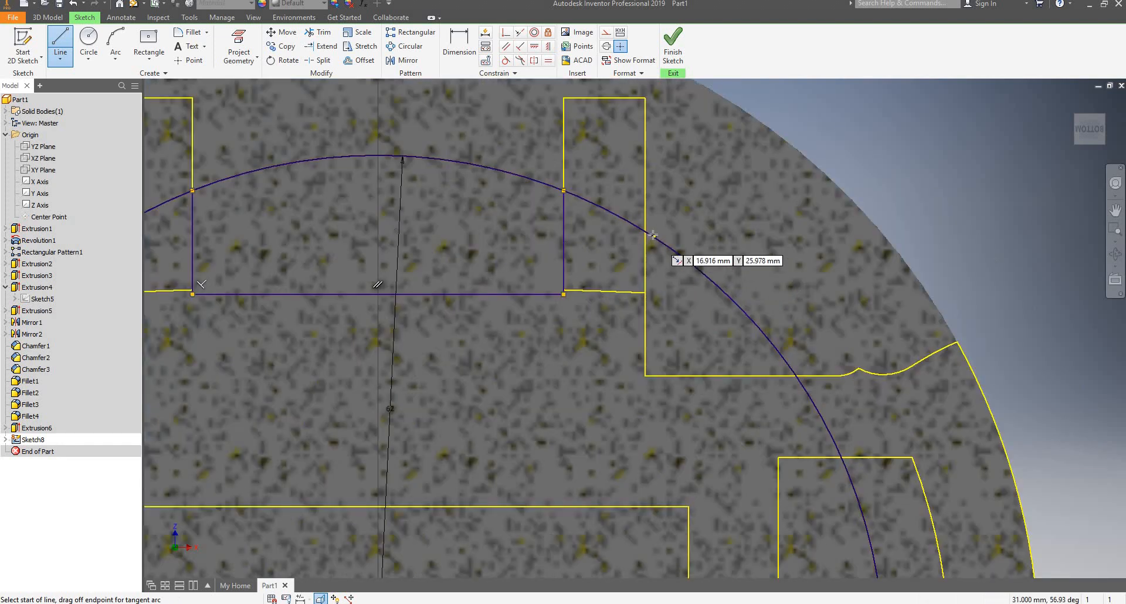
left_click(646, 233)
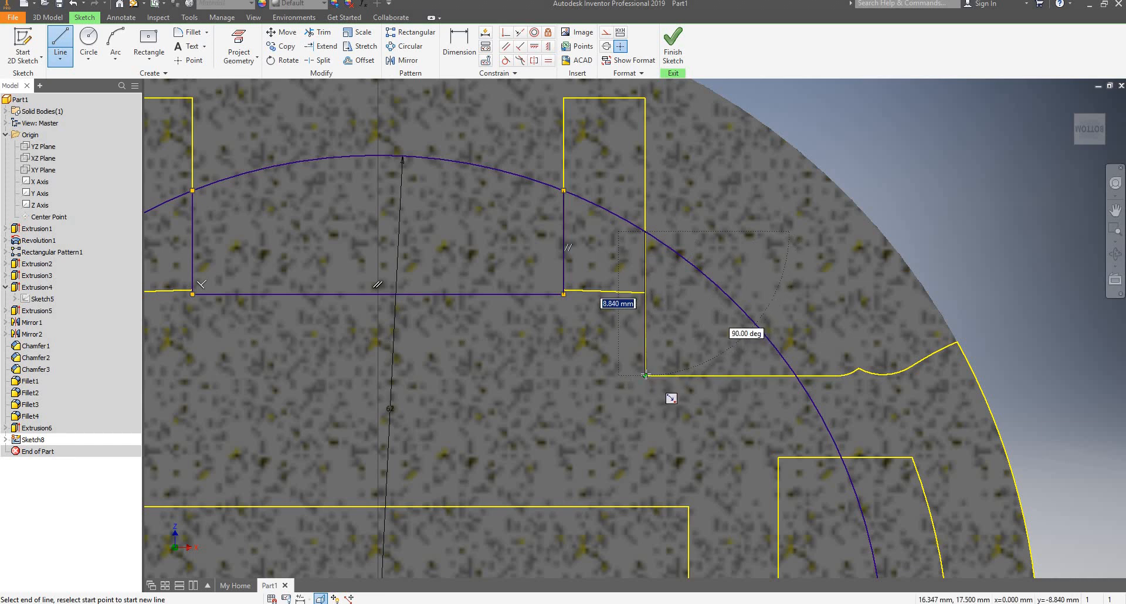
double_click(645, 375)
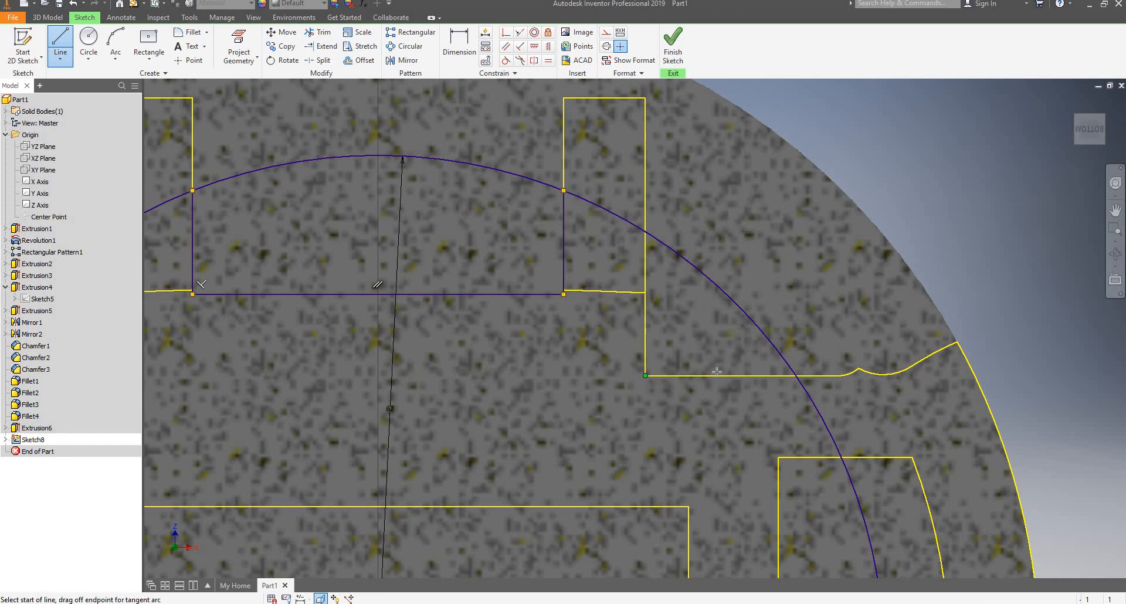
left_click(646, 375)
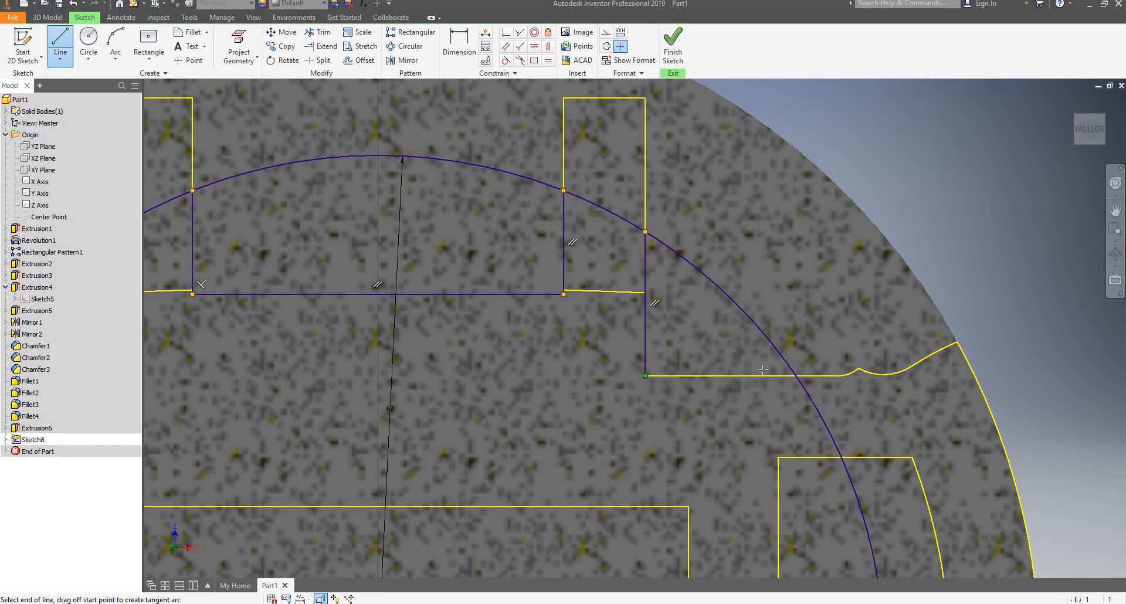
left_click(798, 376)
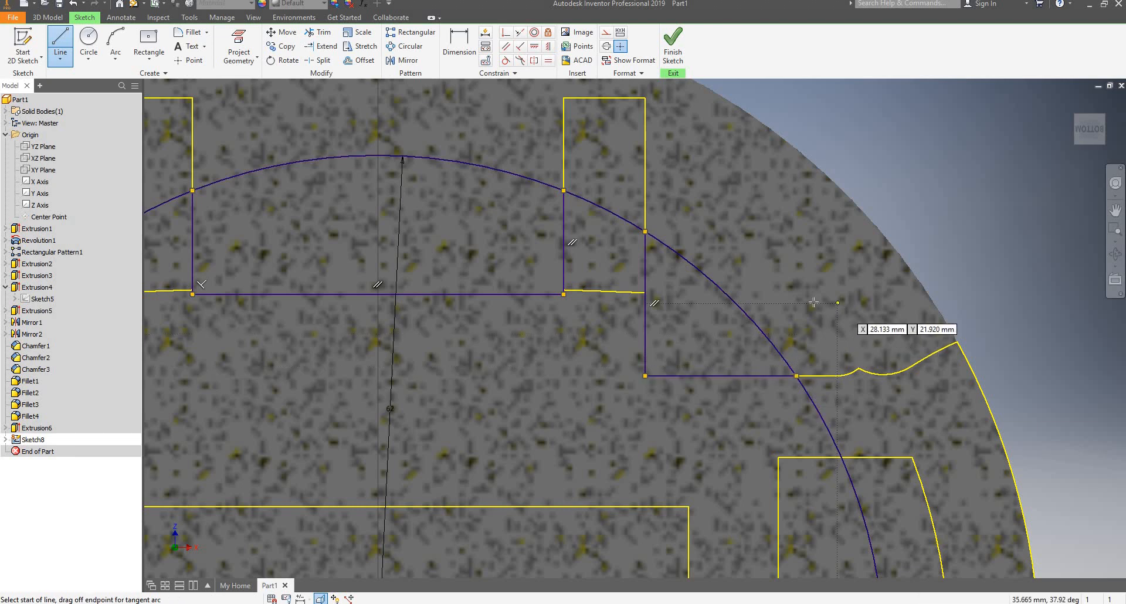
Trace the left curved pocket's upper, inner vertical and lower edges with lines, ending the horizontal ones at the circle.
scroll(815, 300, "up", 5)
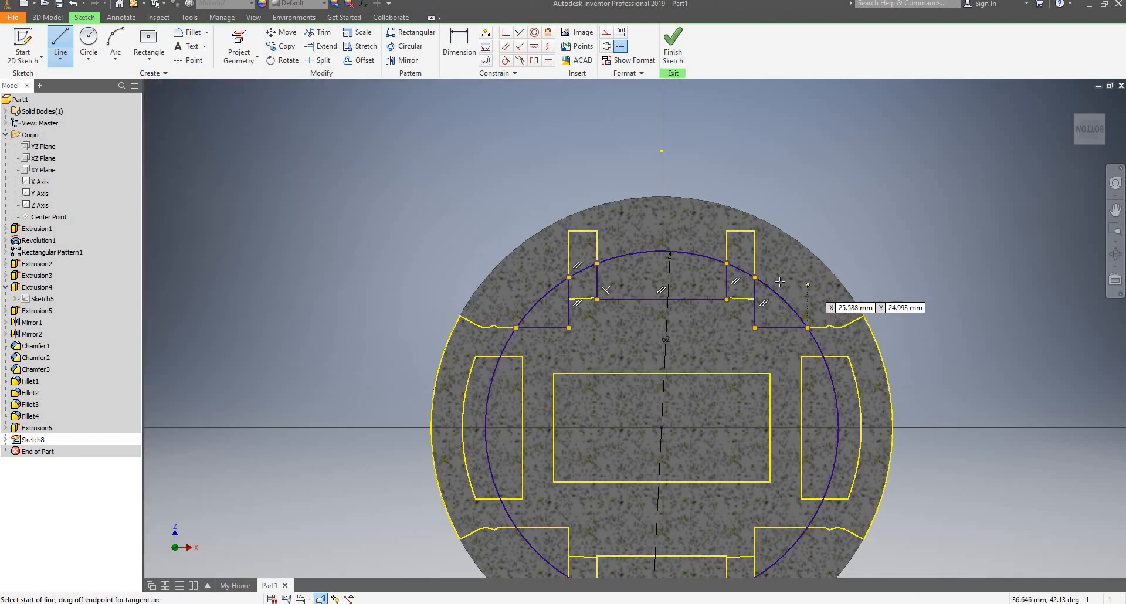
scroll(528, 366, "up", 3)
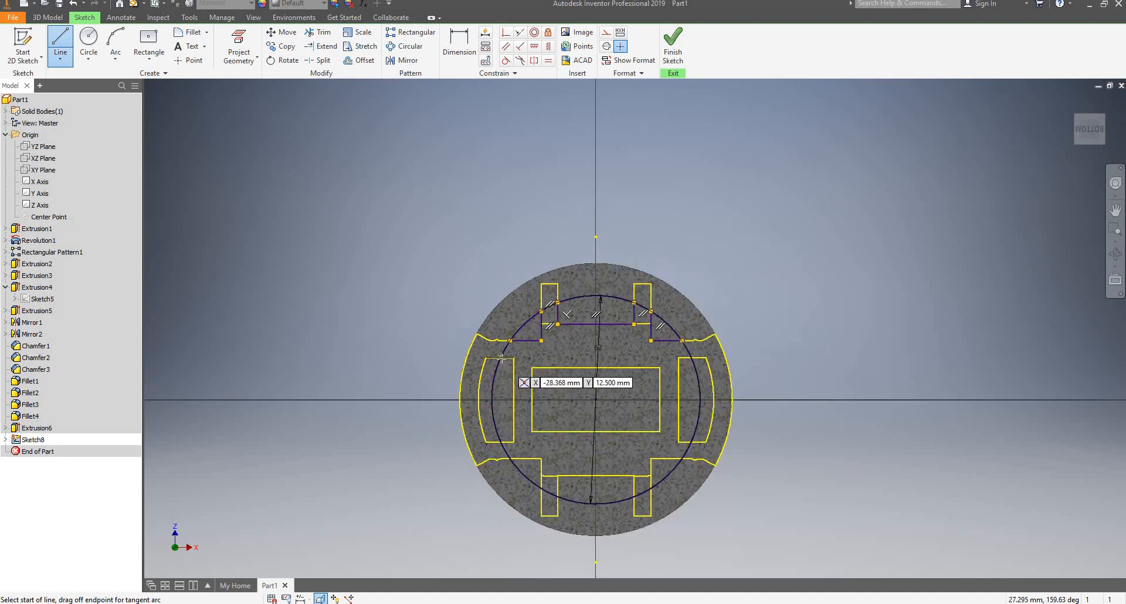
scroll(504, 364, "down", 6)
left_click(503, 354)
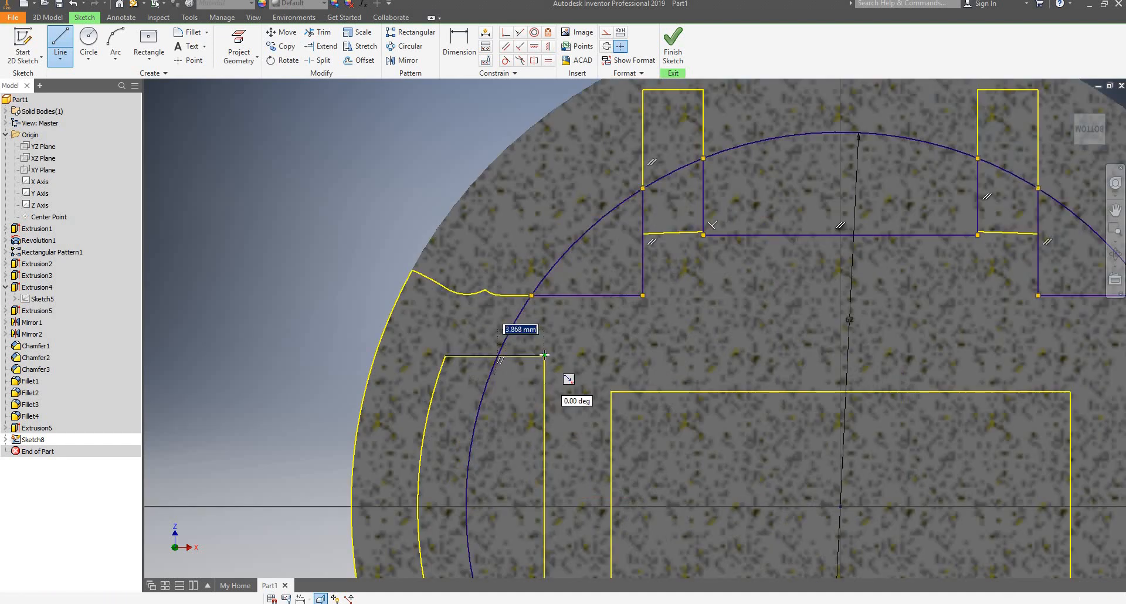
left_click(544, 356)
scroll(545, 384, "up", 3)
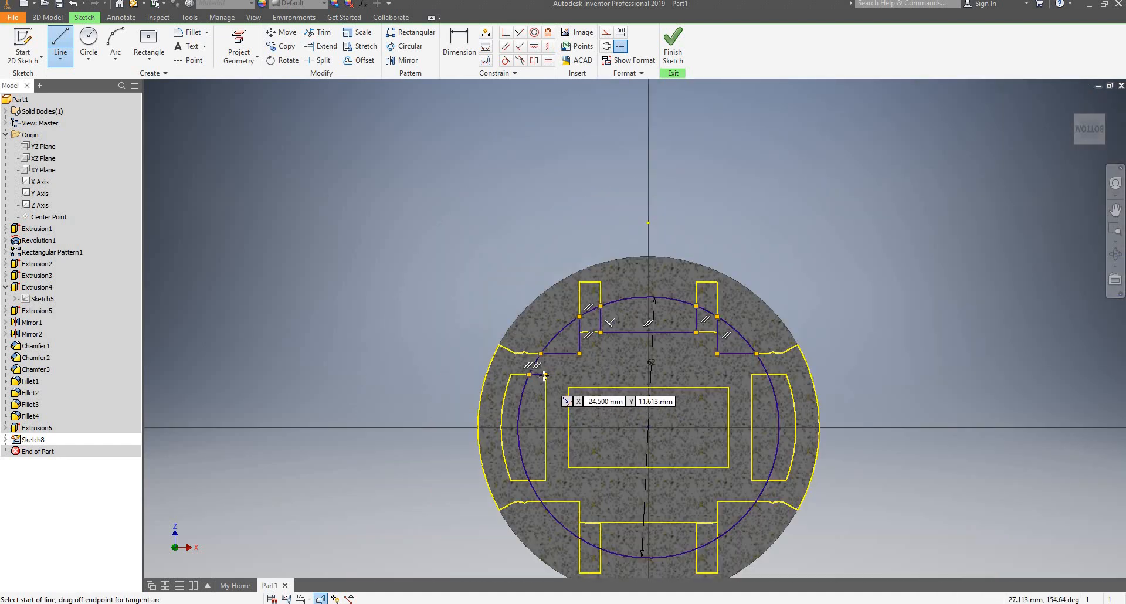
left_click(546, 374)
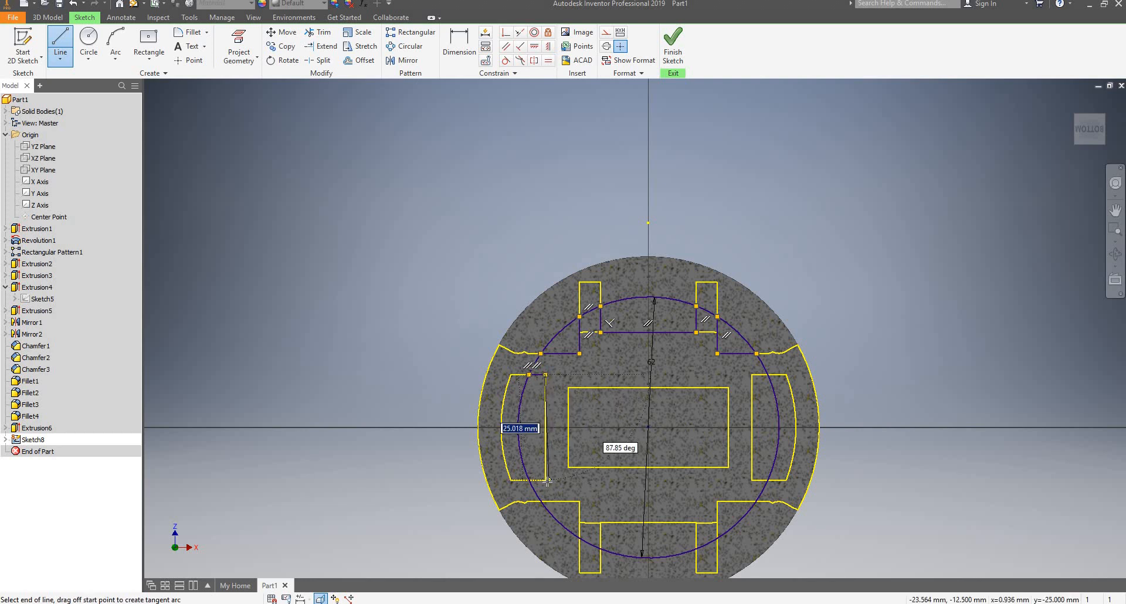
double_click(545, 480)
left_click(528, 481)
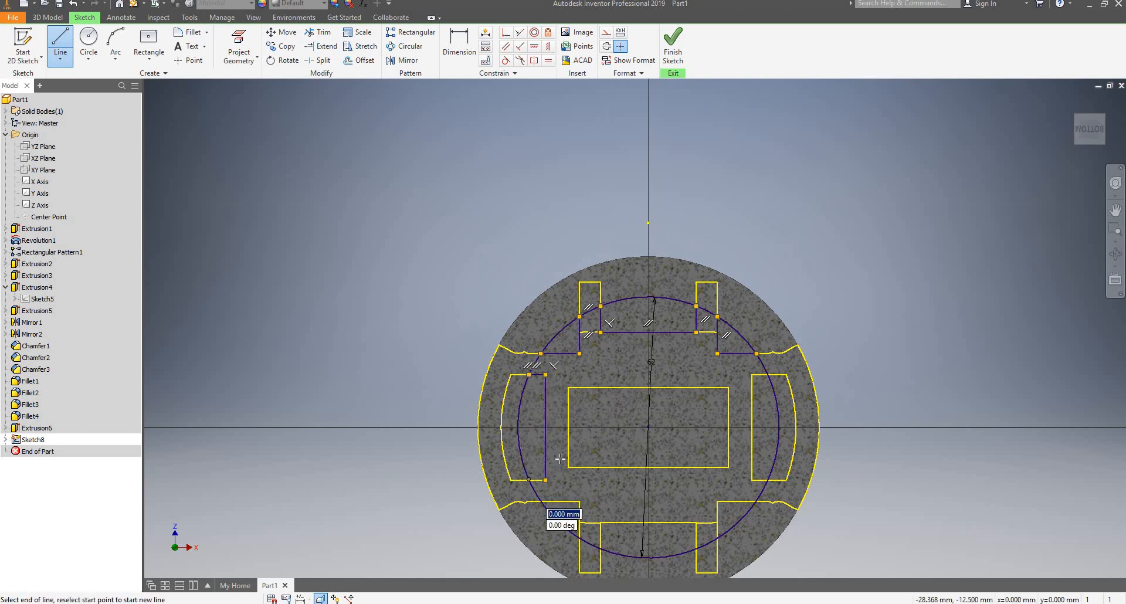
scroll(535, 484, "up", 4)
scroll(536, 485, "down", 8)
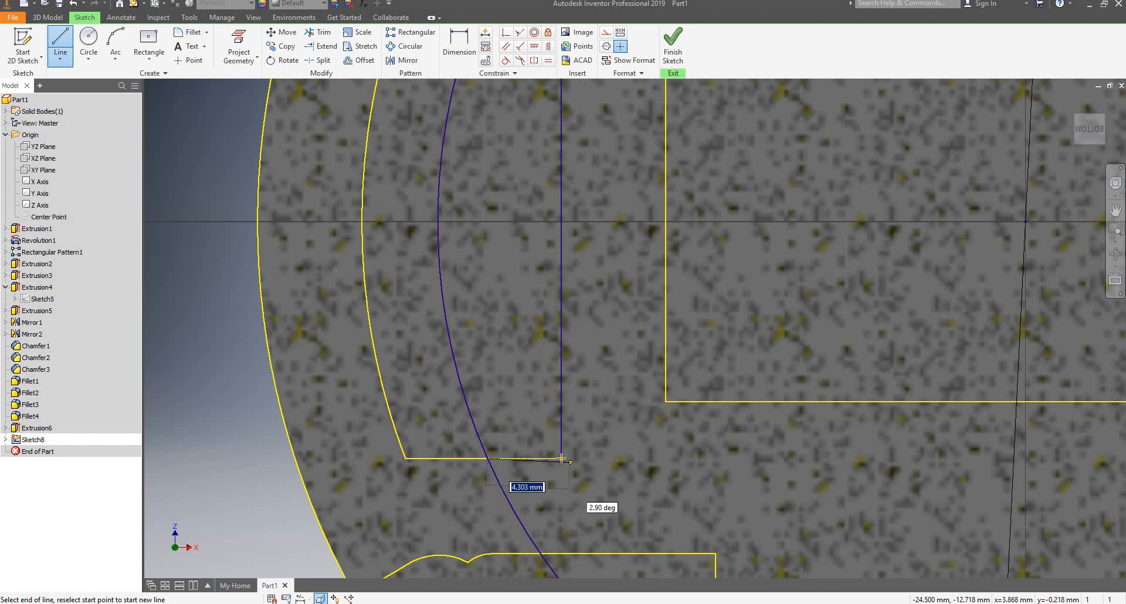
double_click(562, 459)
key("Escape")
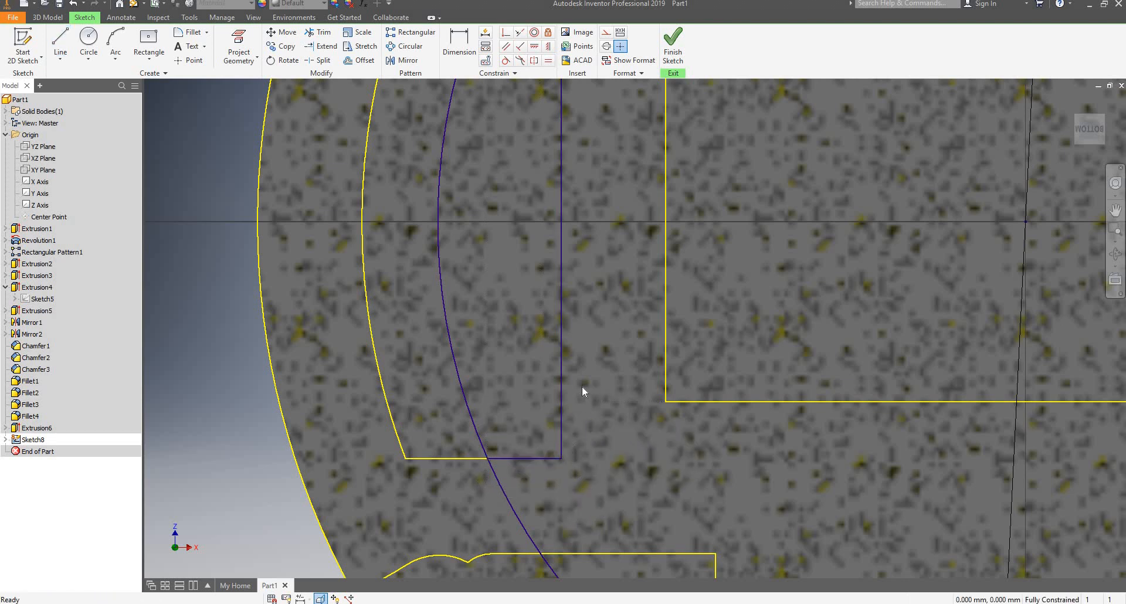
Trim the 62 mm circle to the arcs closing the upper-left notch, upper central section and left pocket, deleting the remaining arcs.
scroll(582, 386, "up", 5)
scroll(621, 328, "down", 3)
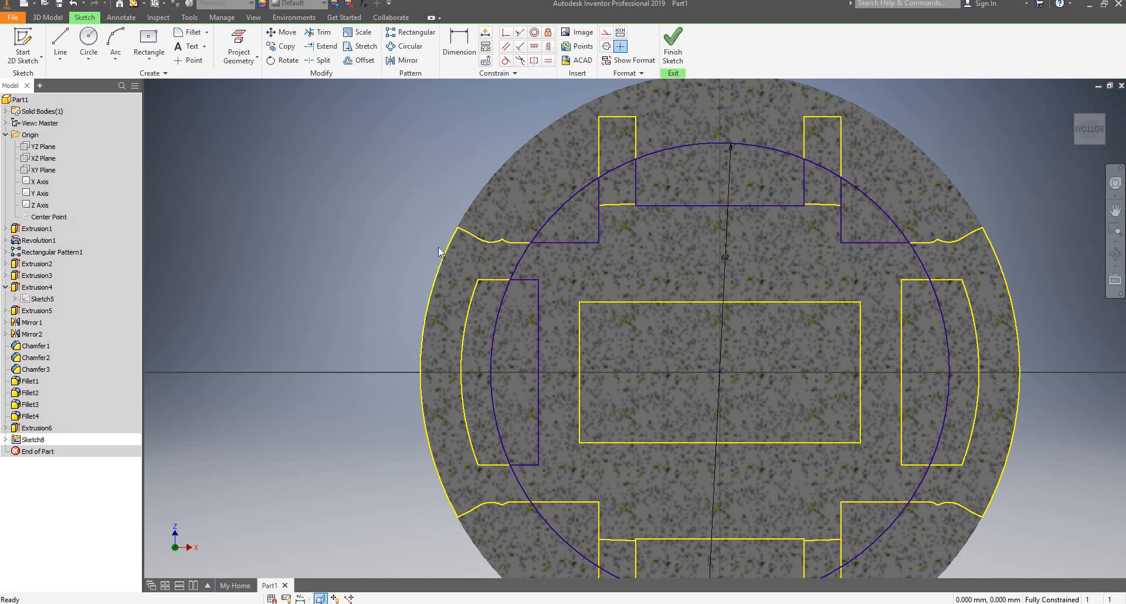
key("x")
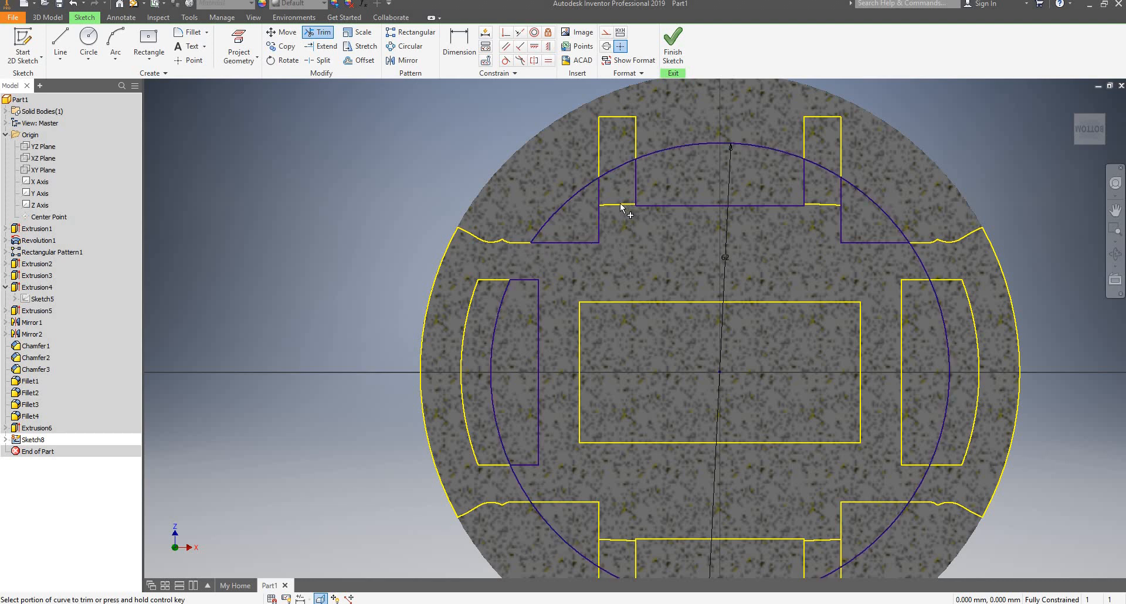
left_click(614, 169)
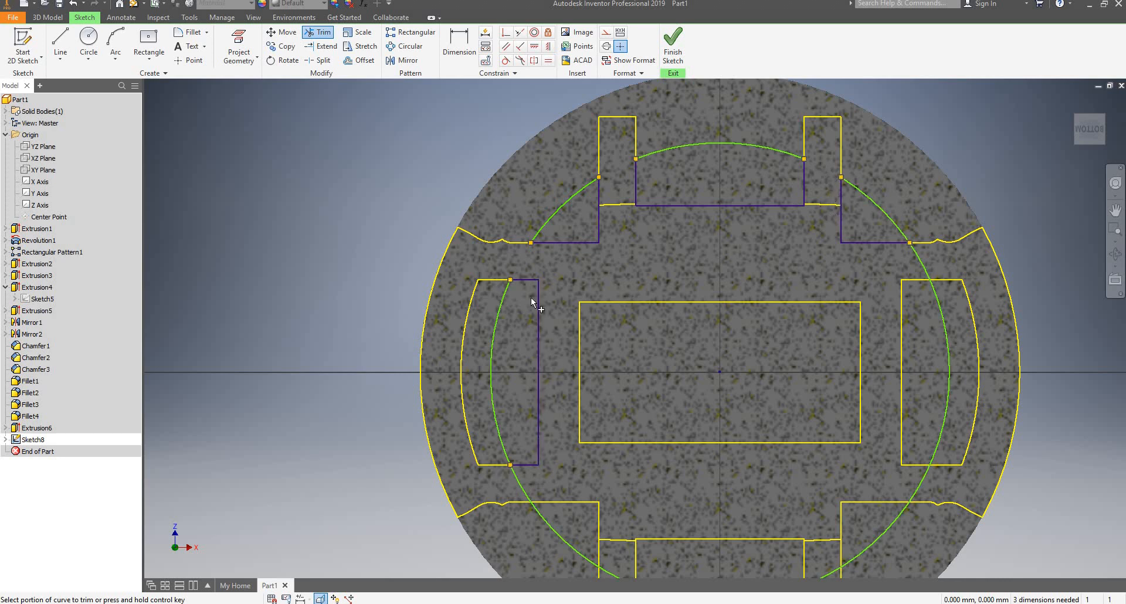
left_click(523, 481)
key("F1")
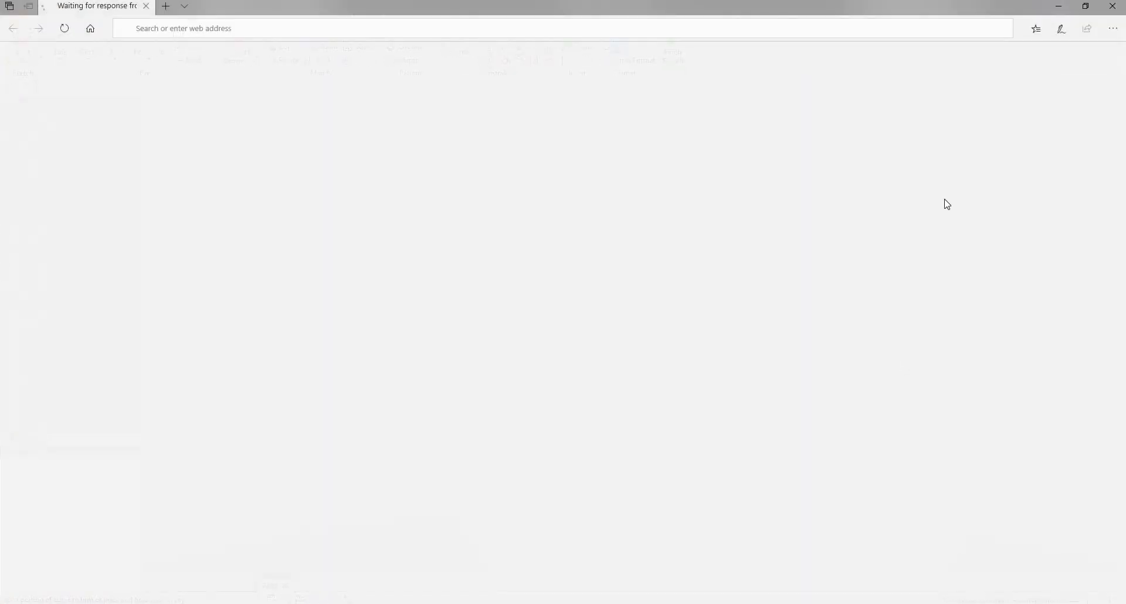
left_click(1107, 9)
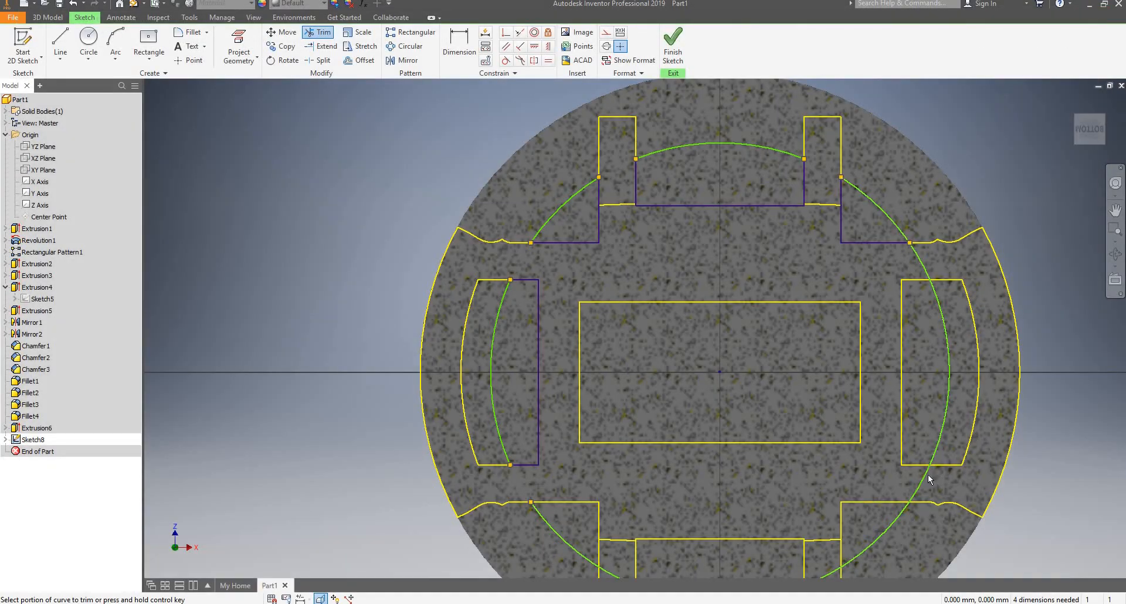
key("Escape")
key("Delete")
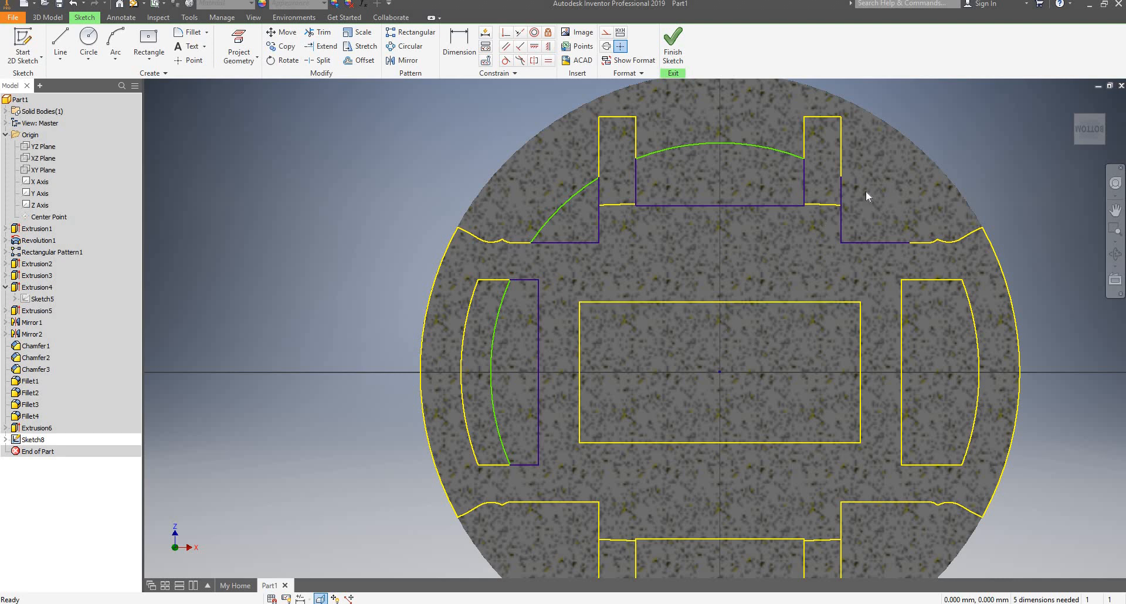
Delete the traced vertical and horizontal lines of the upper-right corner notch.
scroll(850, 194, "down", 2)
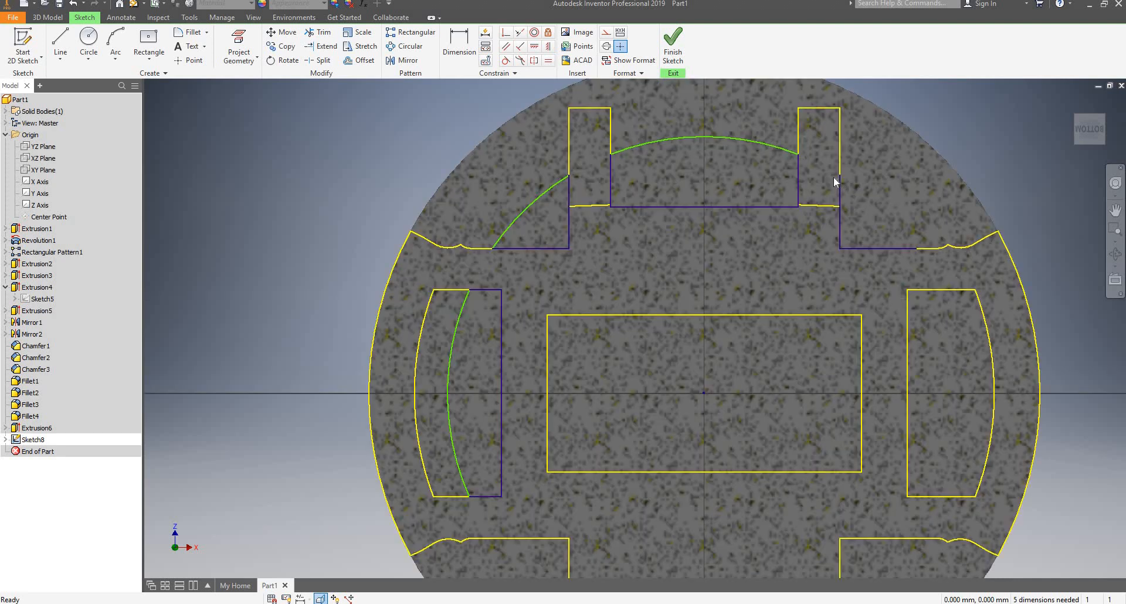
left_click_drag(832, 166, 927, 262)
key("Delete")
scroll(624, 306, "up", 3)
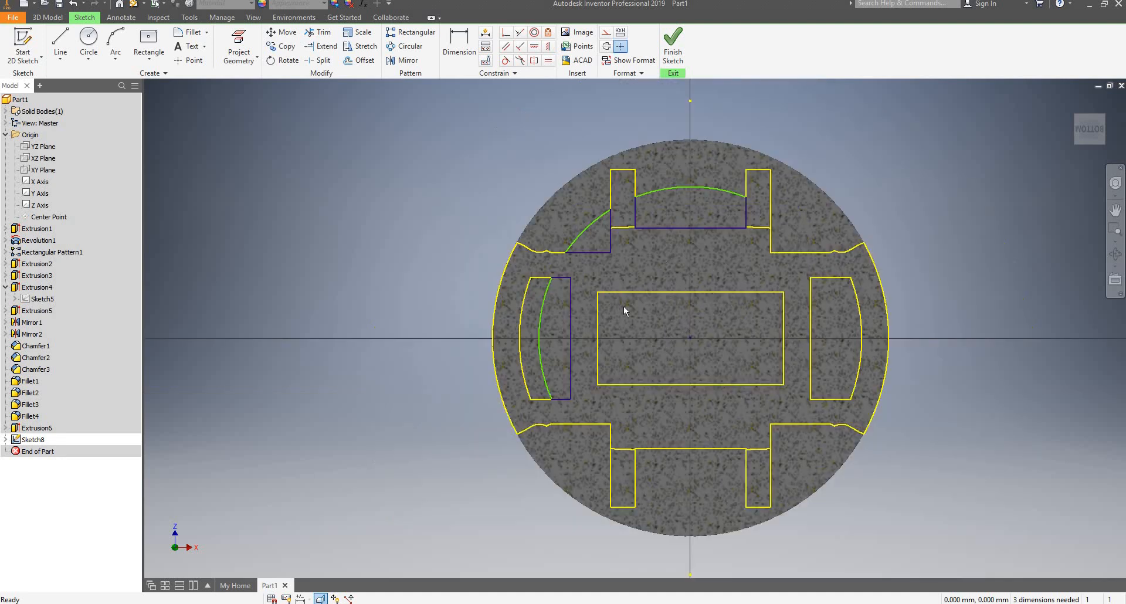
Remove the projection constraint from the part's outer left edge and delete the lower-left outer arc.
scroll(482, 310, "down", 4)
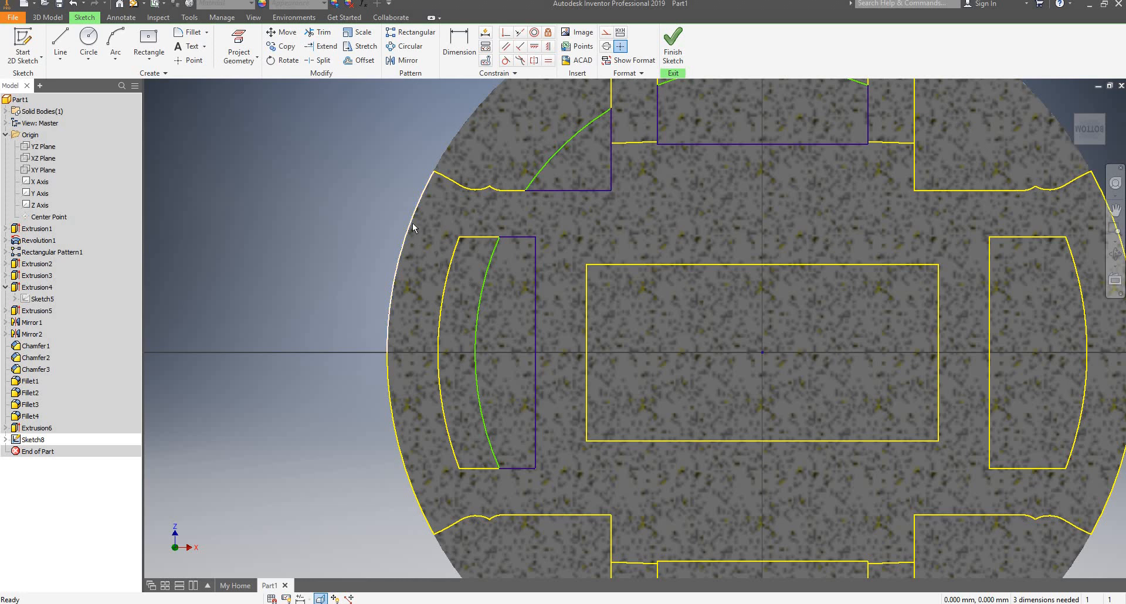
left_click(387, 345)
right_click(387, 345)
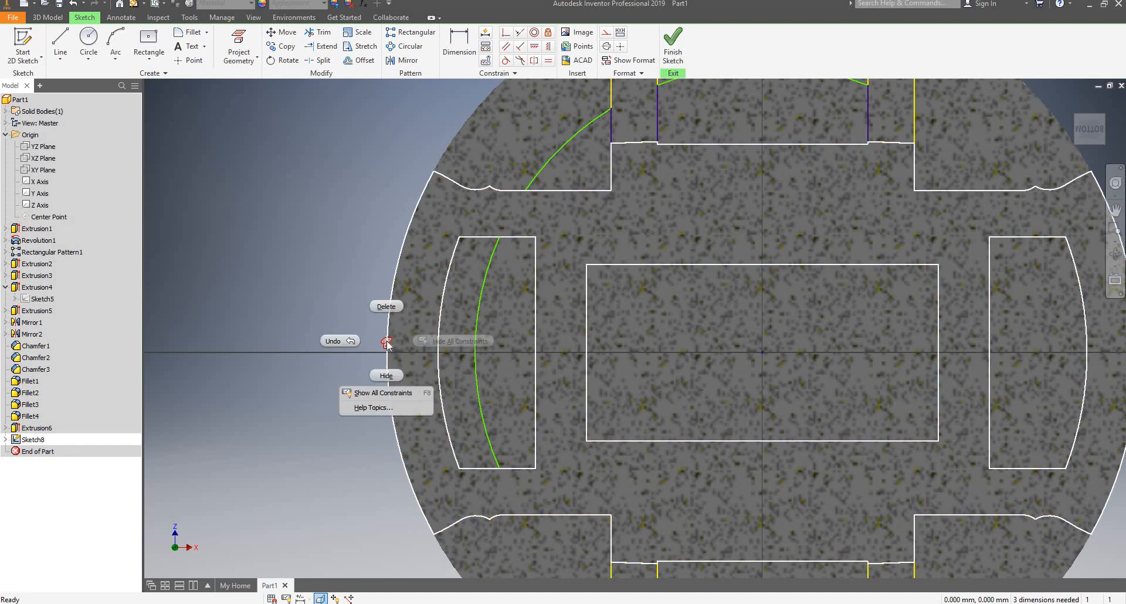
left_click(386, 306)
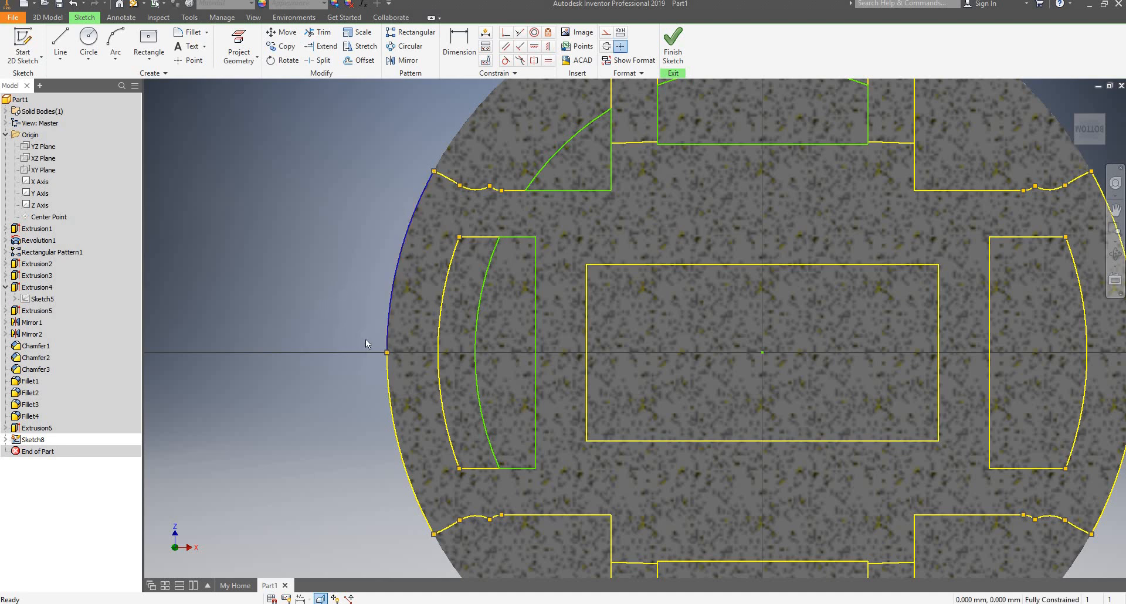
left_click_drag(352, 334, 459, 553)
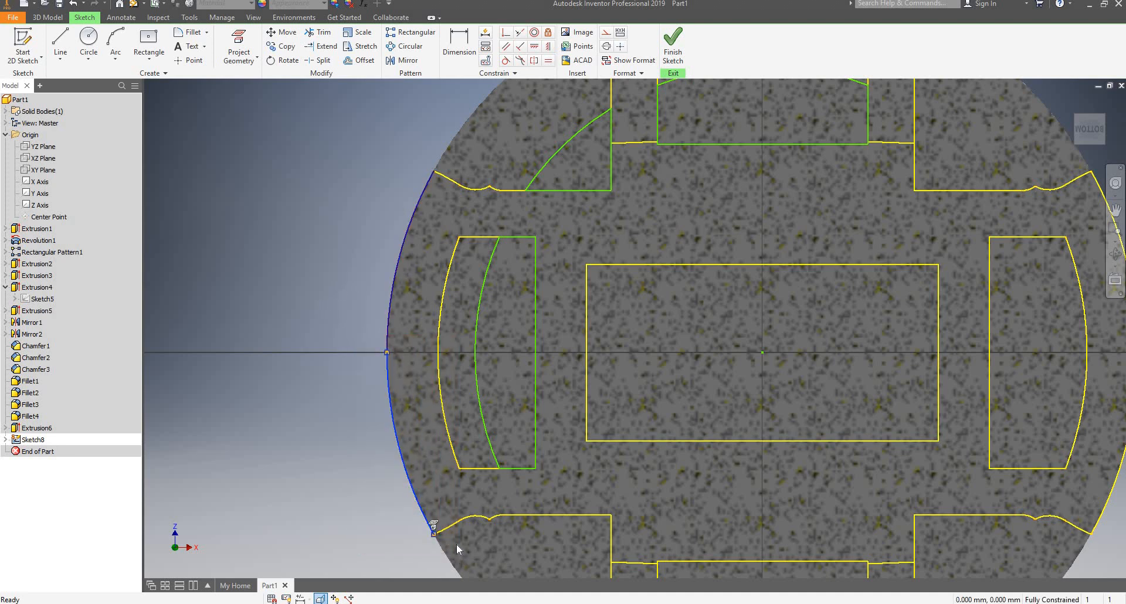
key("Delete")
scroll(407, 300, "up", 2)
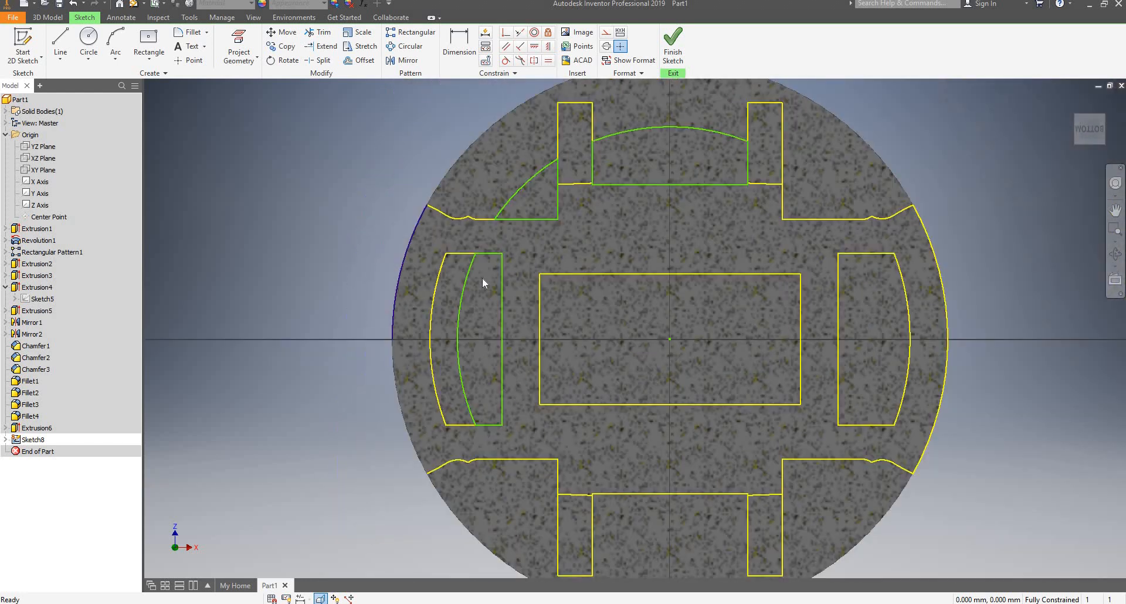
Delete the projected central rectangle, the right curved pocket outline and the lower-right notch edges.
left_click_drag(523, 248, 815, 431)
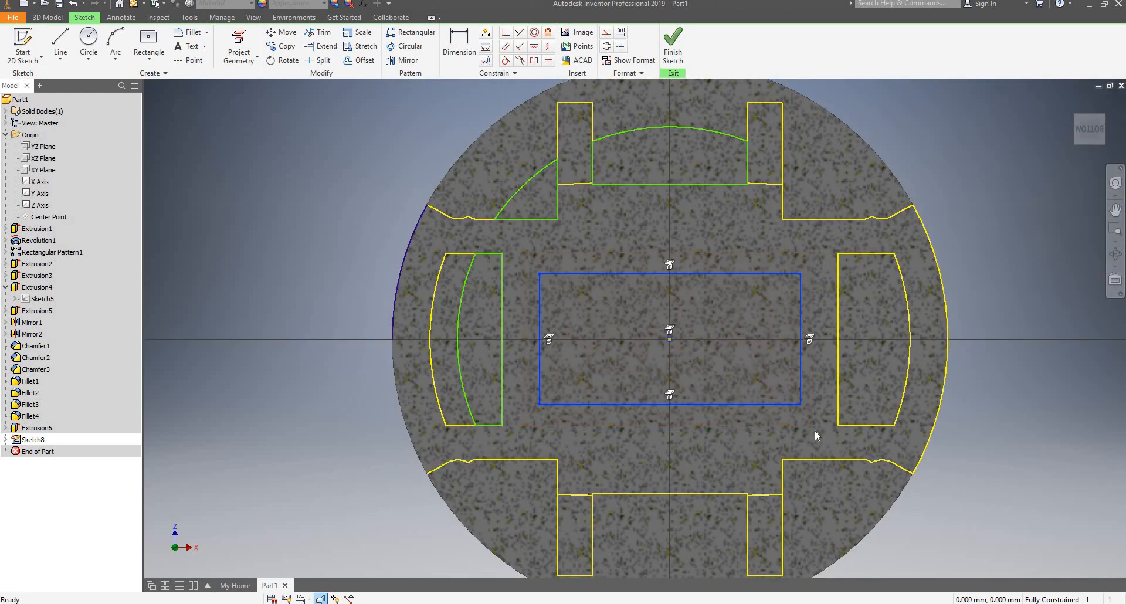
key("Delete")
left_click_drag(767, 231, 962, 515)
key("Delete")
scroll(898, 315, "up", 3)
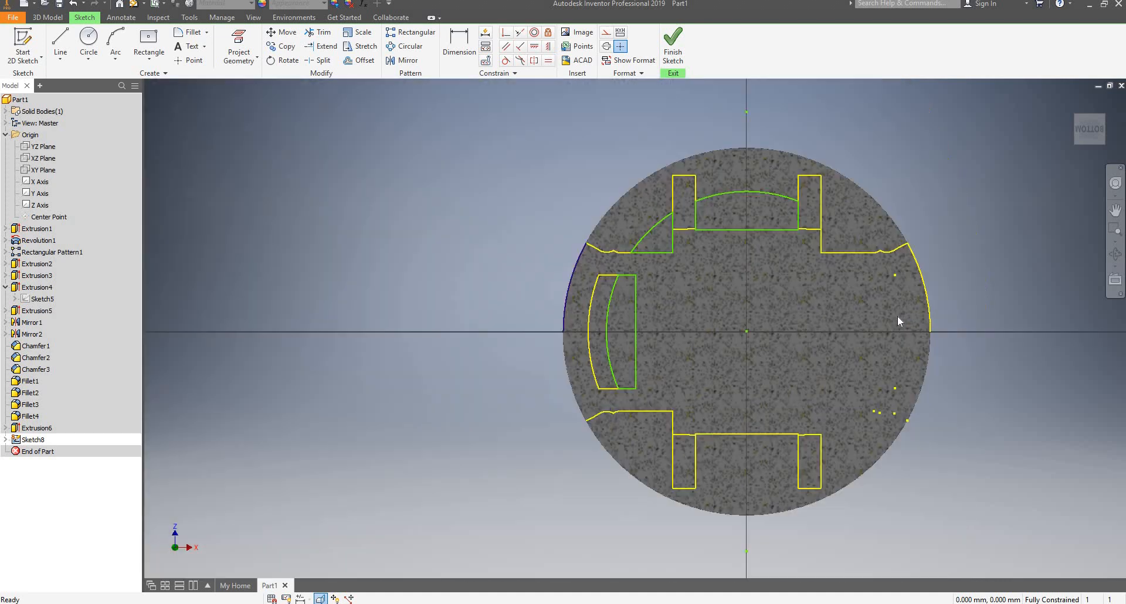
Delete the projected upper-right notch edges, the right outer arc and the stray points beside them.
scroll(858, 258, "down", 3)
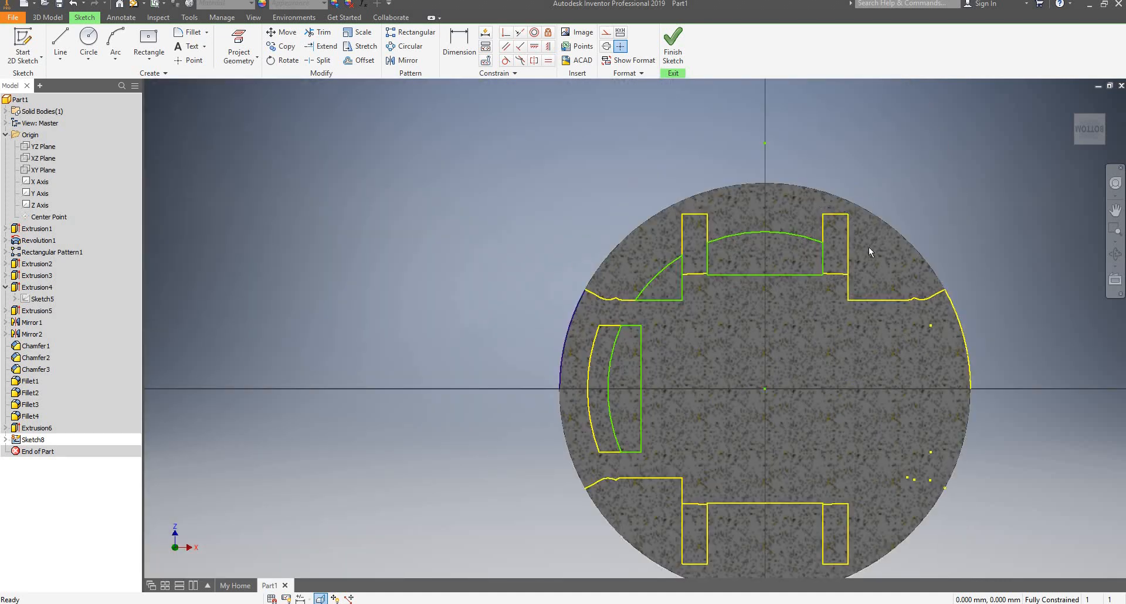
left_click_drag(813, 199, 879, 226)
left_click_drag(827, 174, 991, 511)
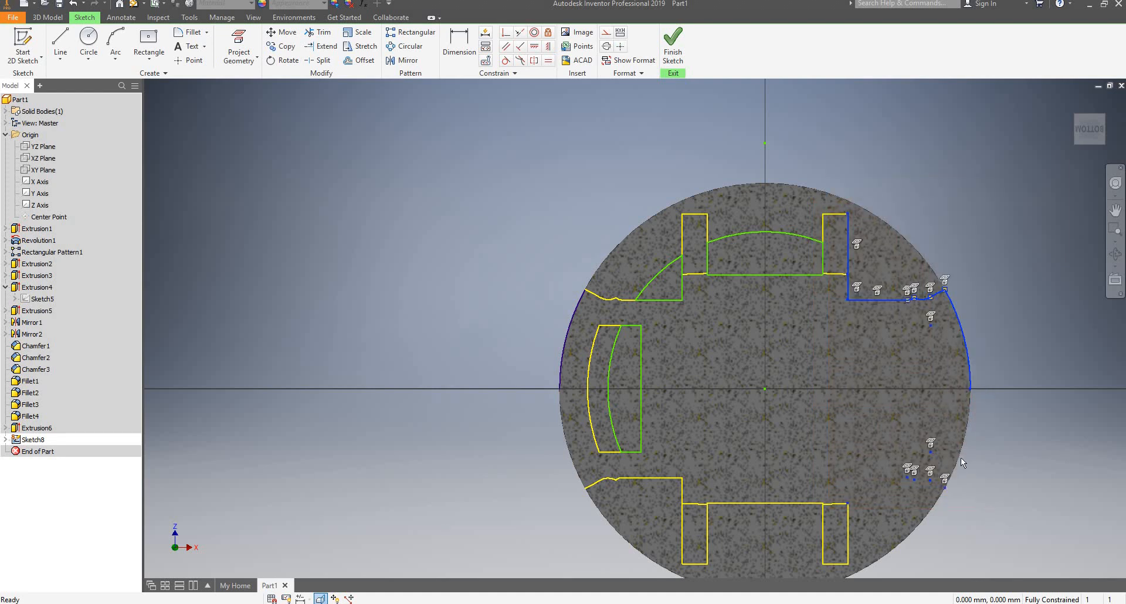
key("Delete")
left_click_drag(874, 170, 1033, 458)
key("Delete")
scroll(895, 395, "down", 5)
scroll(878, 396, "up", 4)
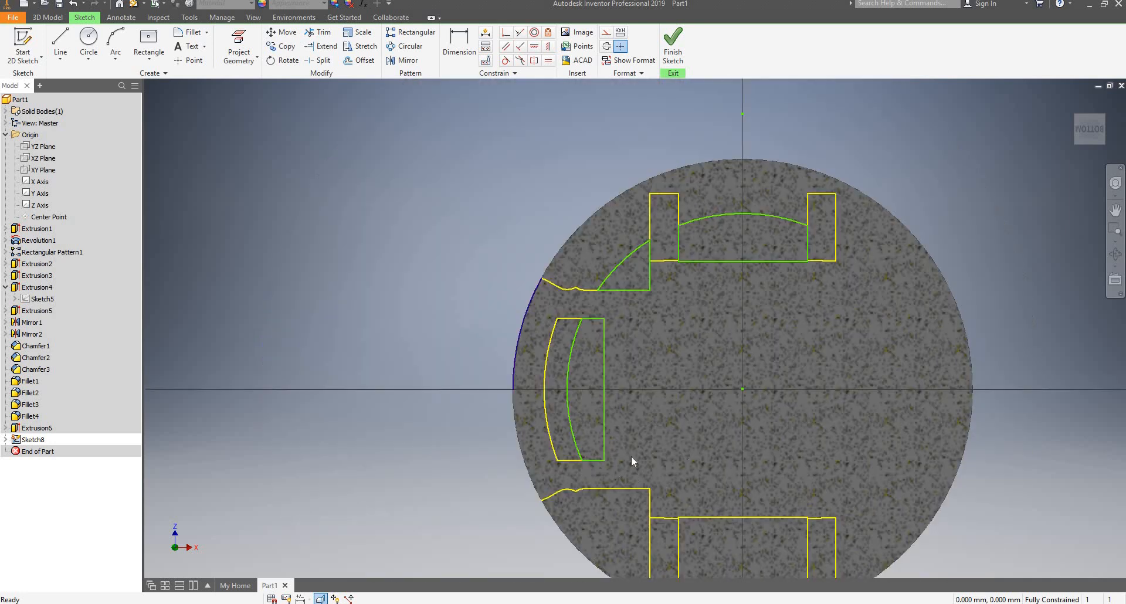
Delete the projected lower-left notch edges, the lower horizontal connecting line and the leftover points near the notch.
middle_click_drag(514, 483, 431, 371)
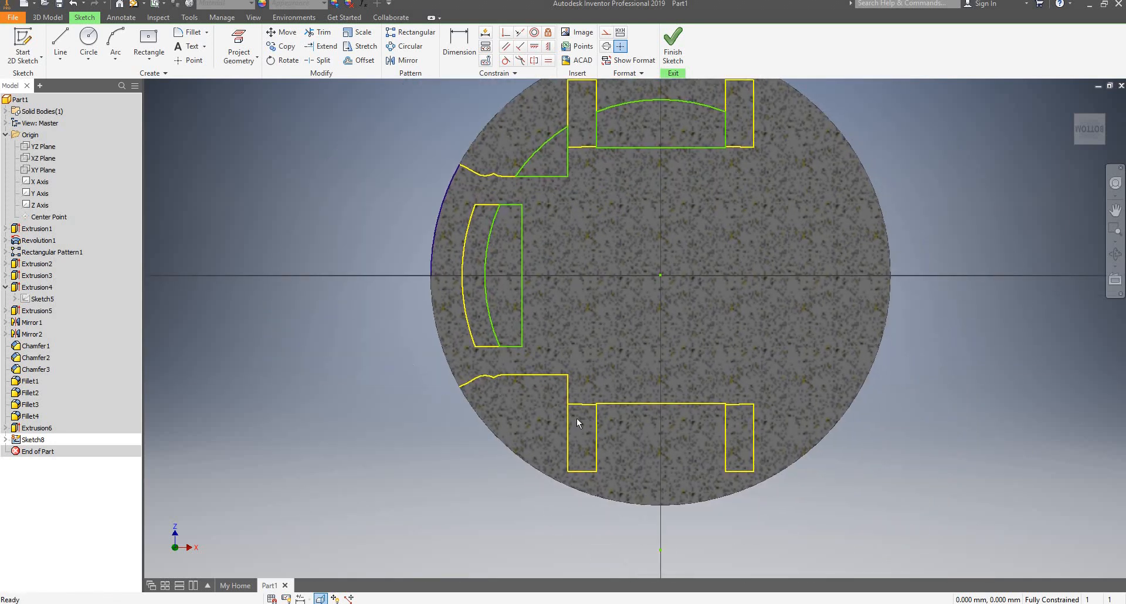
mouse_move(410, 365)
left_mouse_down()
mouse_move(751, 472)
mouse_move(800, 516)
left_mouse_up()
key("Delete")
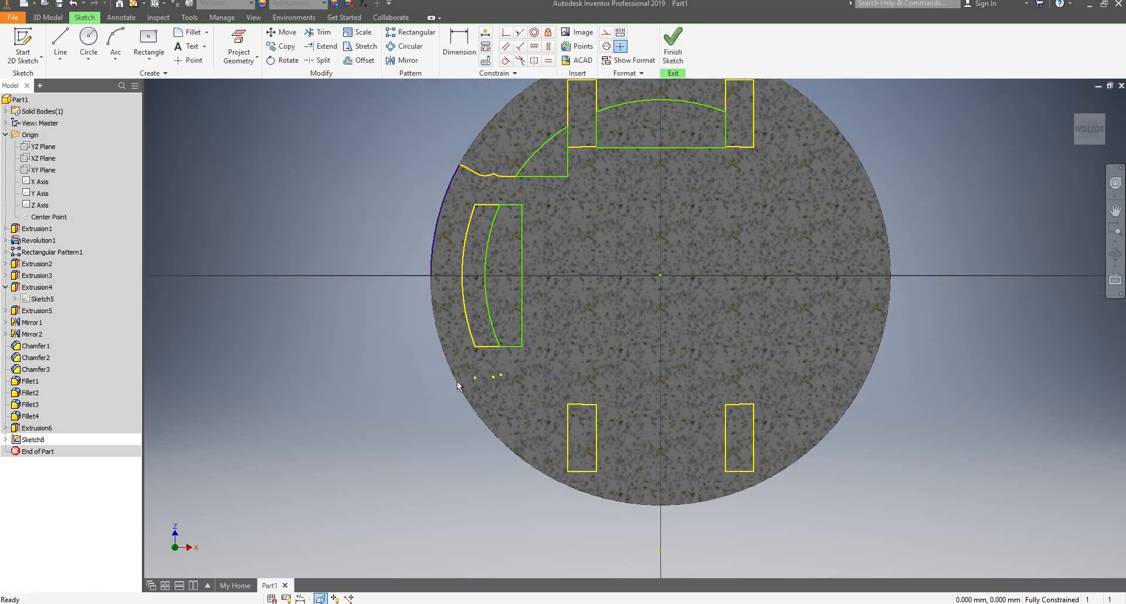
left_click_drag(425, 358, 804, 529)
key("Delete")
left_click_drag(427, 365, 815, 527)
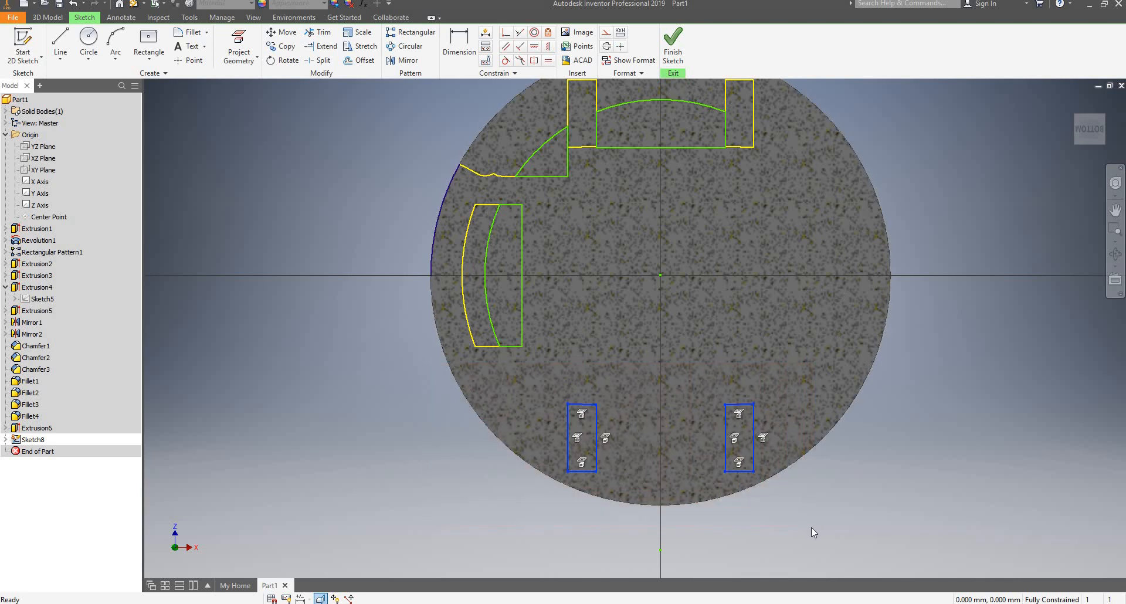
right_click(583, 414)
key("Escape")
key("Escape")
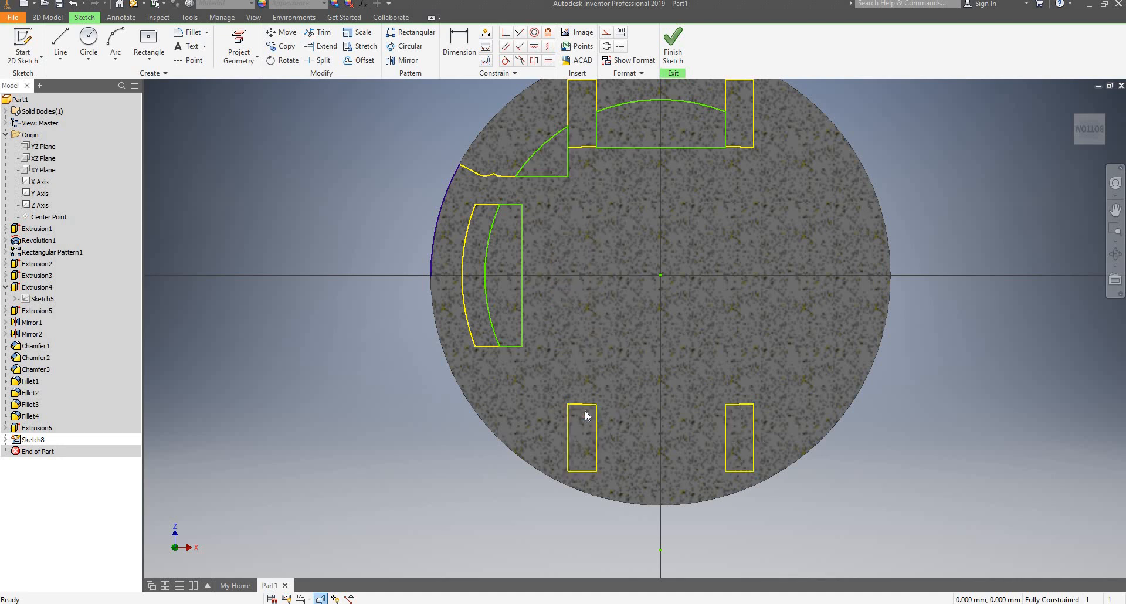
left_click_drag(551, 384, 624, 487)
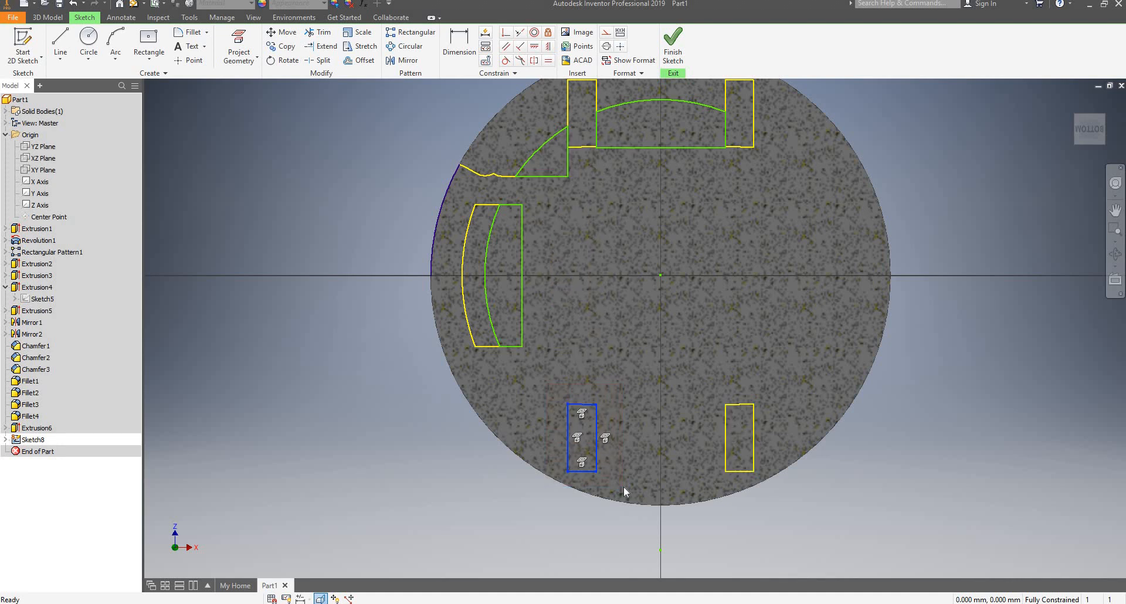
key("Home")
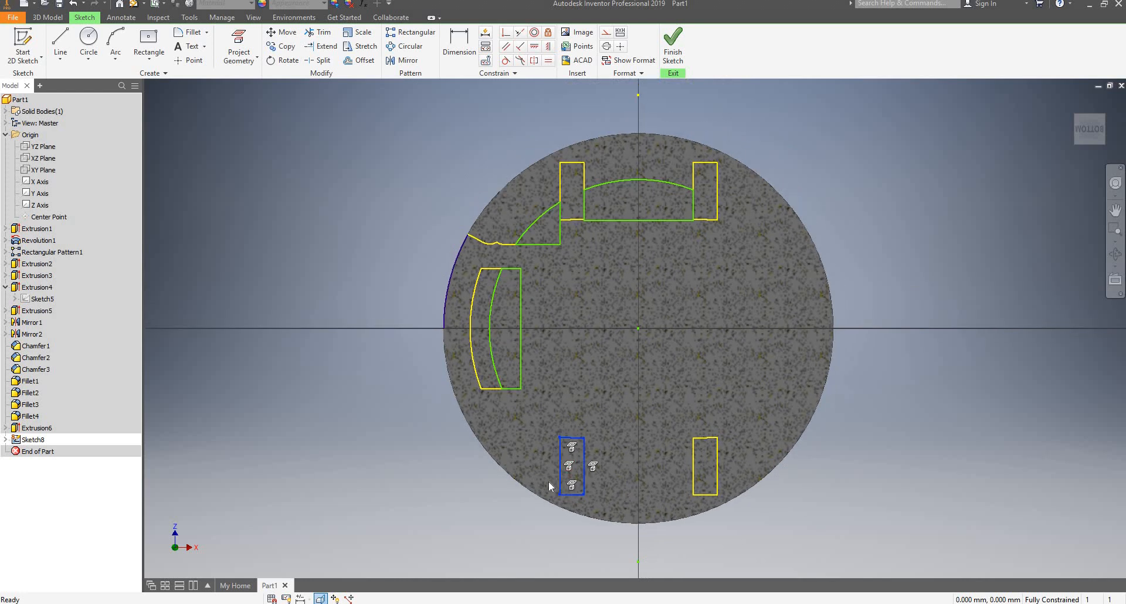
scroll(557, 470, "up", 1)
scroll(556, 467, "up", 3)
left_click(487, 406)
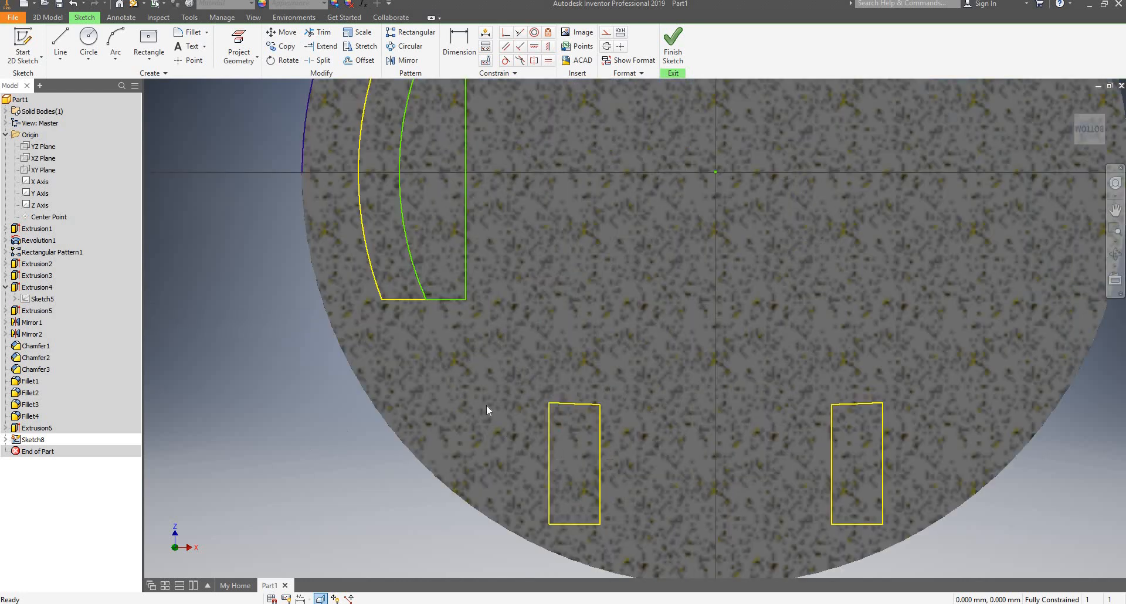
left_click_drag(305, 372, 650, 548)
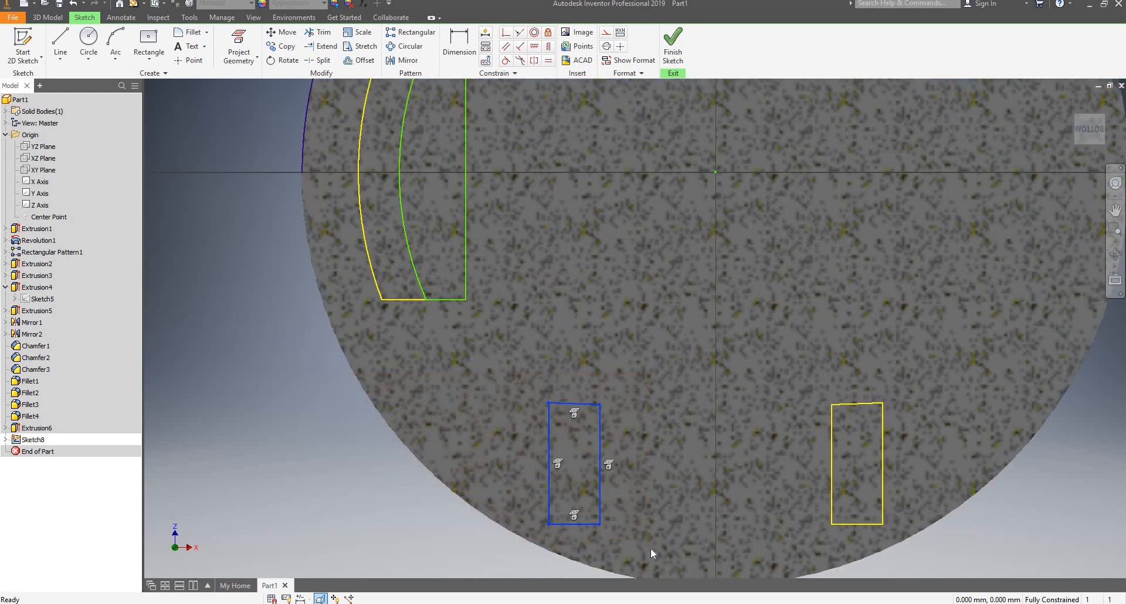
right_click(575, 412)
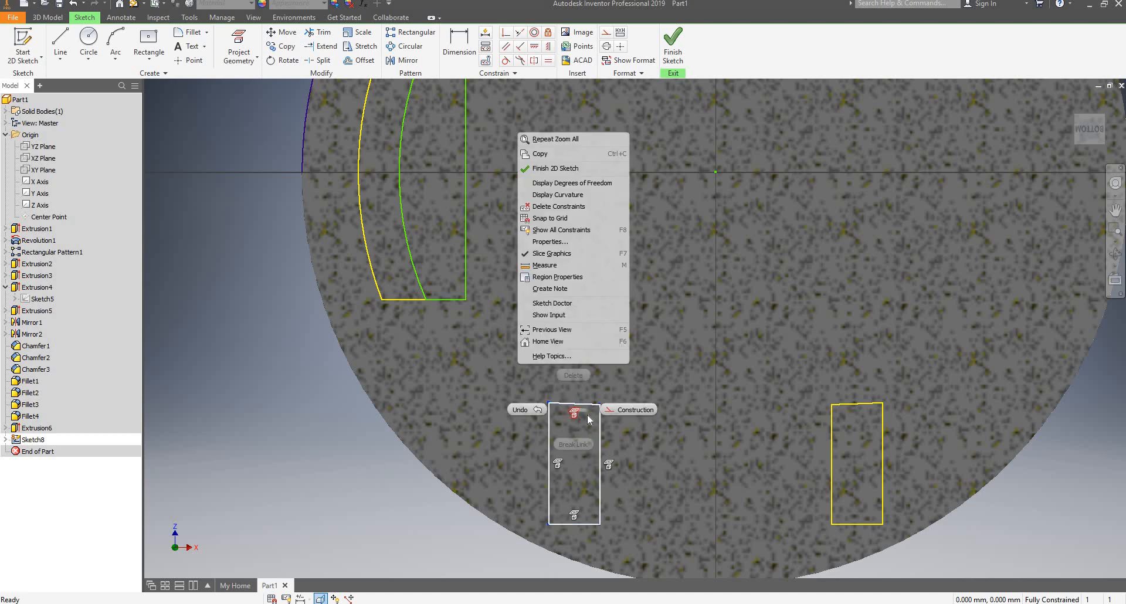
key("Escape")
key("Escape")
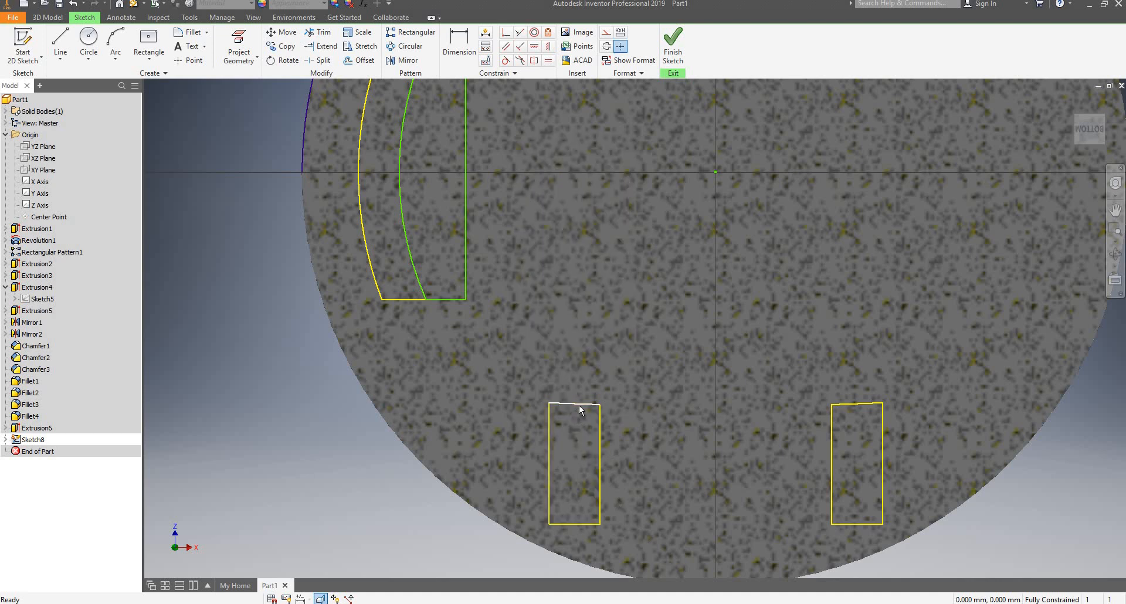
Remove the projection constraint from the lower-left narrow slot and delete the slot's outline.
right_click(575, 413)
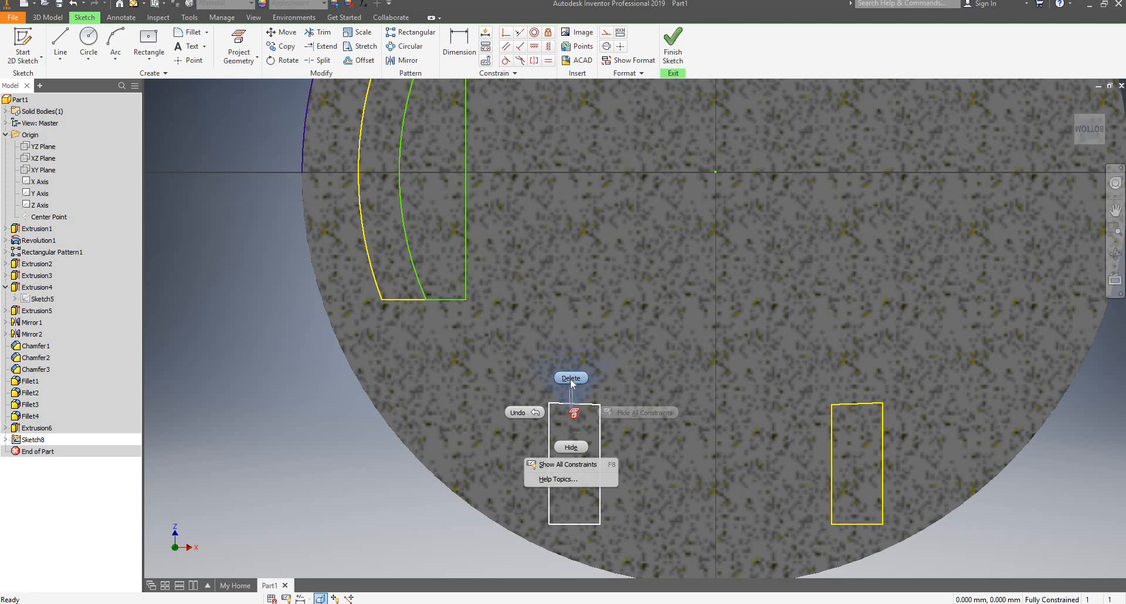
left_click(571, 378)
left_click_drag(331, 370, 701, 558)
key("Delete")
scroll(653, 459, "down", 3)
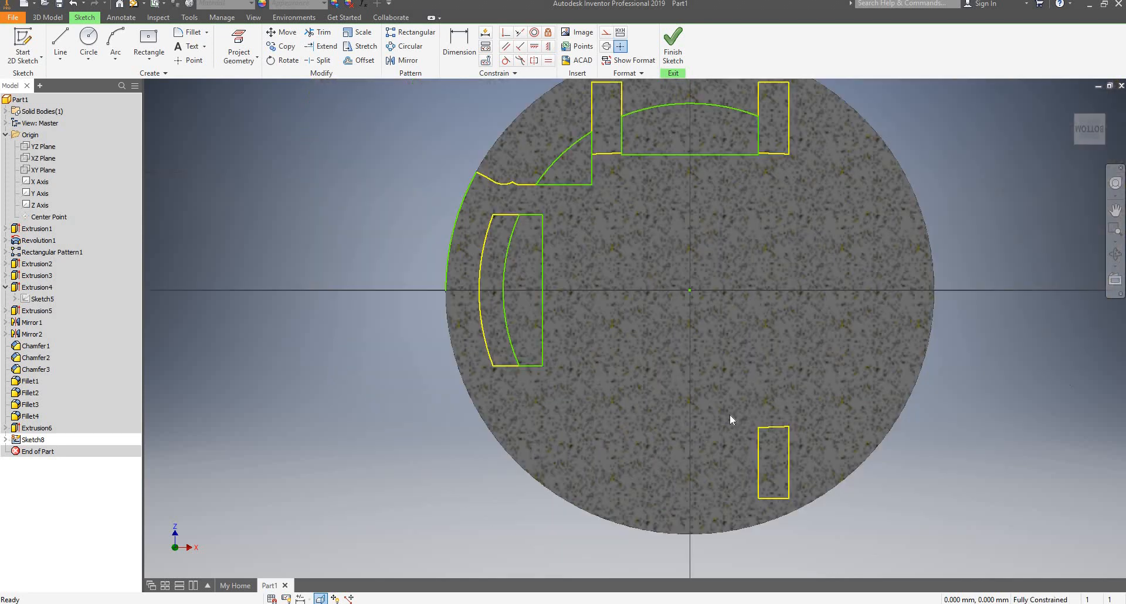
Remove the projection constraint from the lower-right narrow slot and delete its remaining outline.
right_click(778, 434)
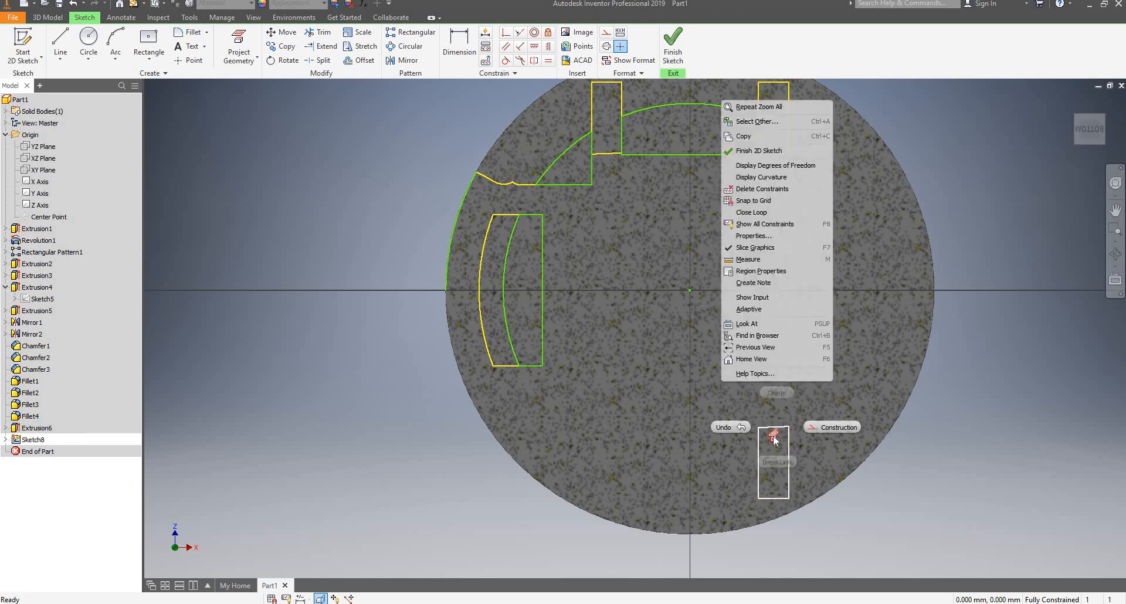
left_click(775, 440)
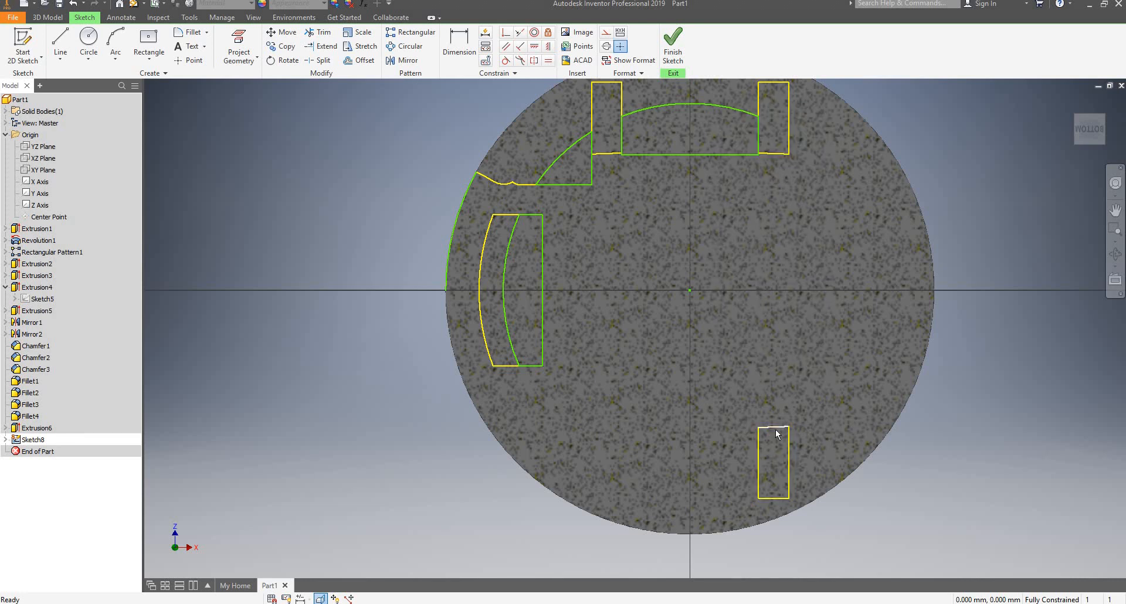
right_click(774, 437)
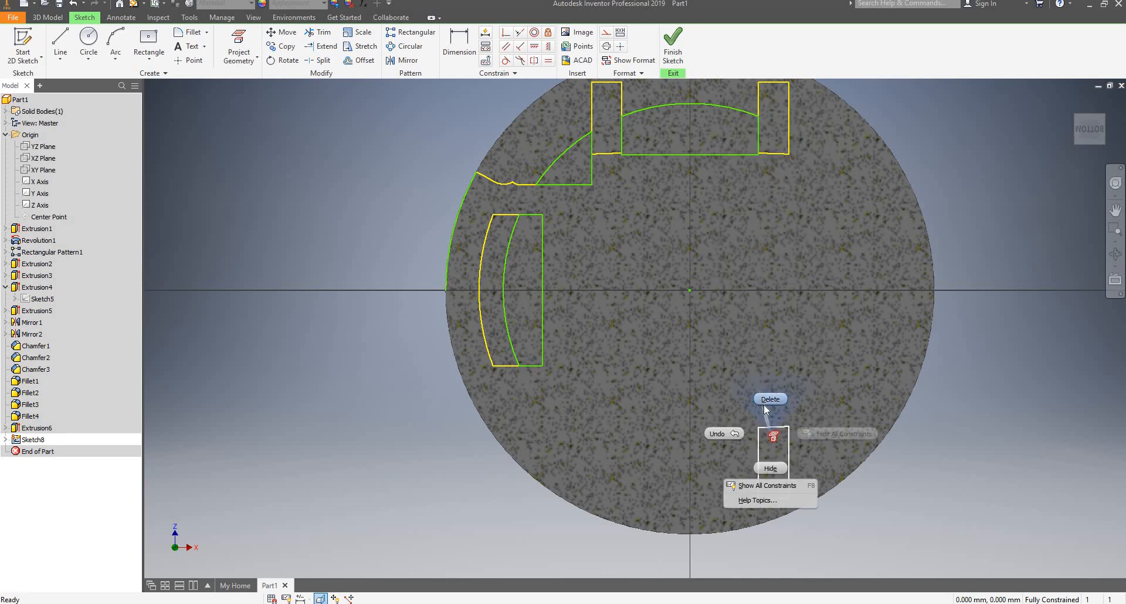
left_click(769, 395)
left_click_drag(806, 510, 818, 522)
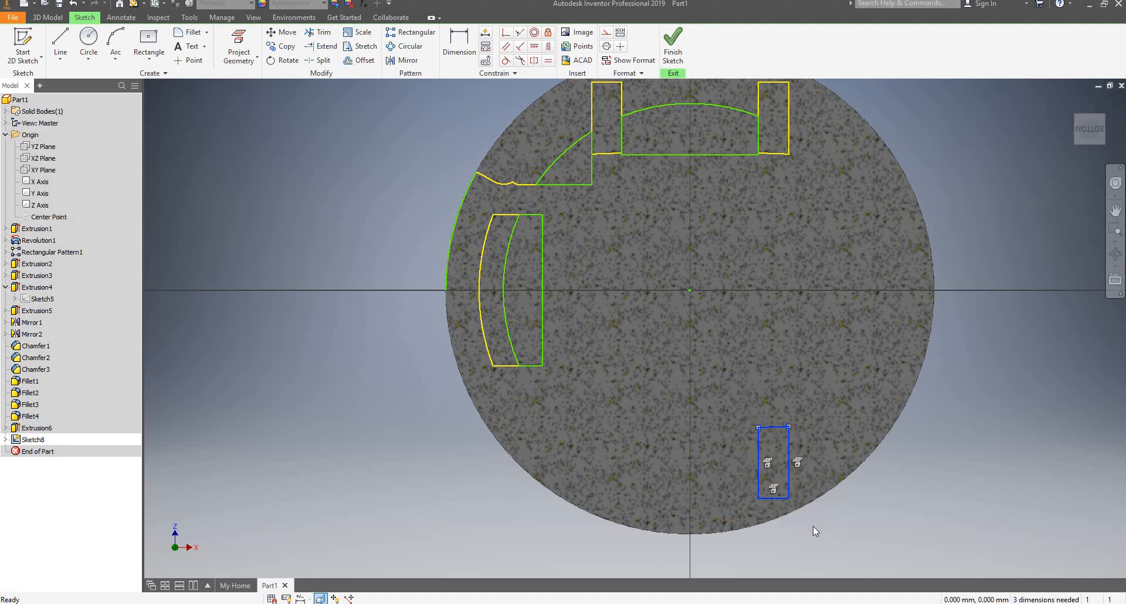
key("Delete")
scroll(680, 354, "up", 3)
scroll(567, 266, "down", 5)
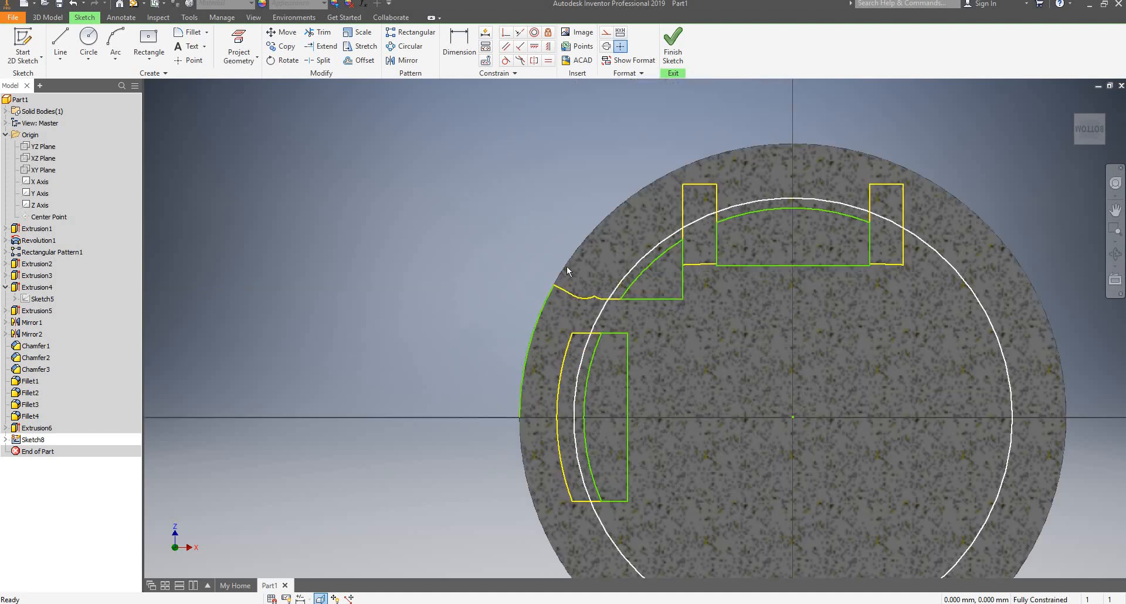
Delete the remaining 62 mm circle, the wavy projected edge and the outer arc beside the upper-left triangular profile.
left_click_drag(588, 306, 588, 304)
key("Delete")
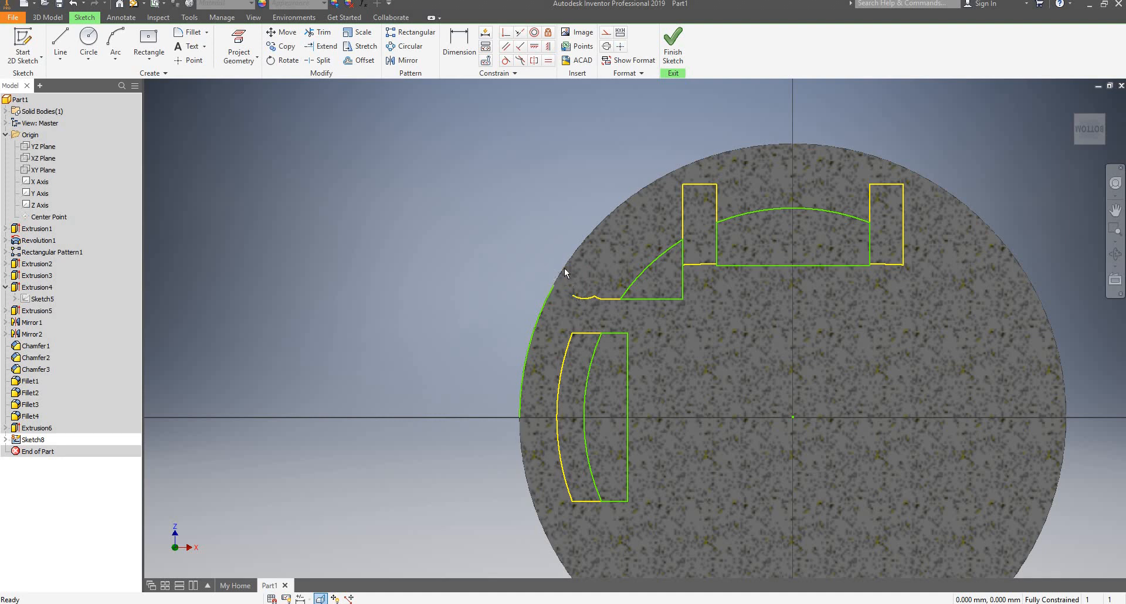
scroll(564, 269, "up", 4)
scroll(564, 269, "down", 7)
left_click_drag(653, 265, 510, 376)
key("Delete")
left_click_drag(682, 271, 491, 378)
key("Delete")
Delete the projected outer arc, the protruding horizontal edges and the stray points around the left curved profile.
left_click_drag(618, 359, 529, 446)
key("Delete")
scroll(510, 409, "up", 4)
scroll(522, 411, "down", 3)
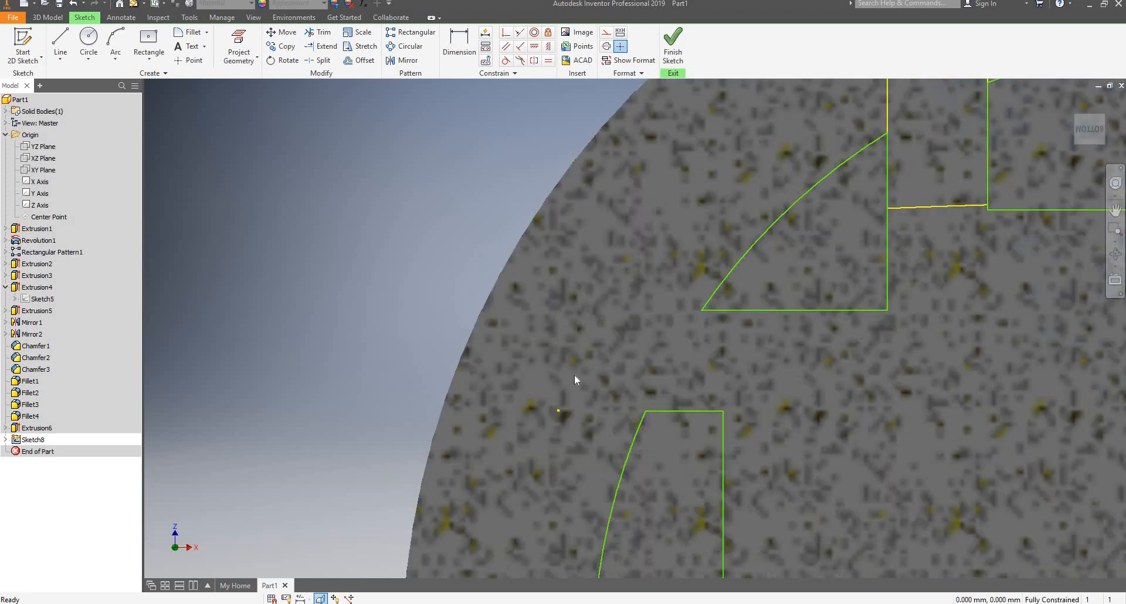
scroll(533, 402, "up", 5)
scroll(536, 494, "down", 5)
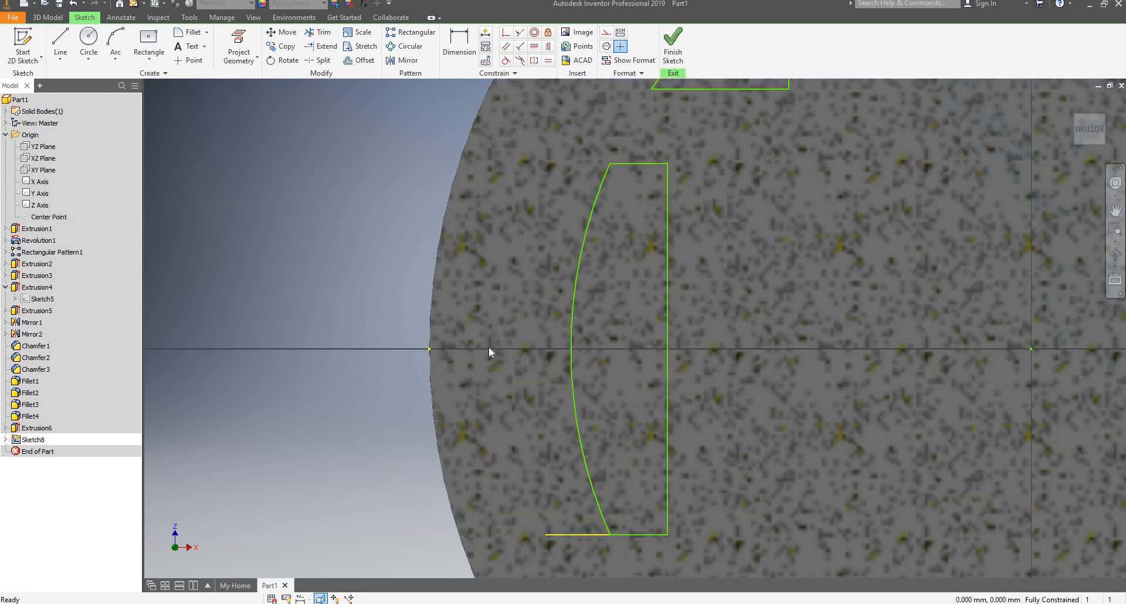
scroll(545, 491, "up", 3)
scroll(545, 494, "down", 2)
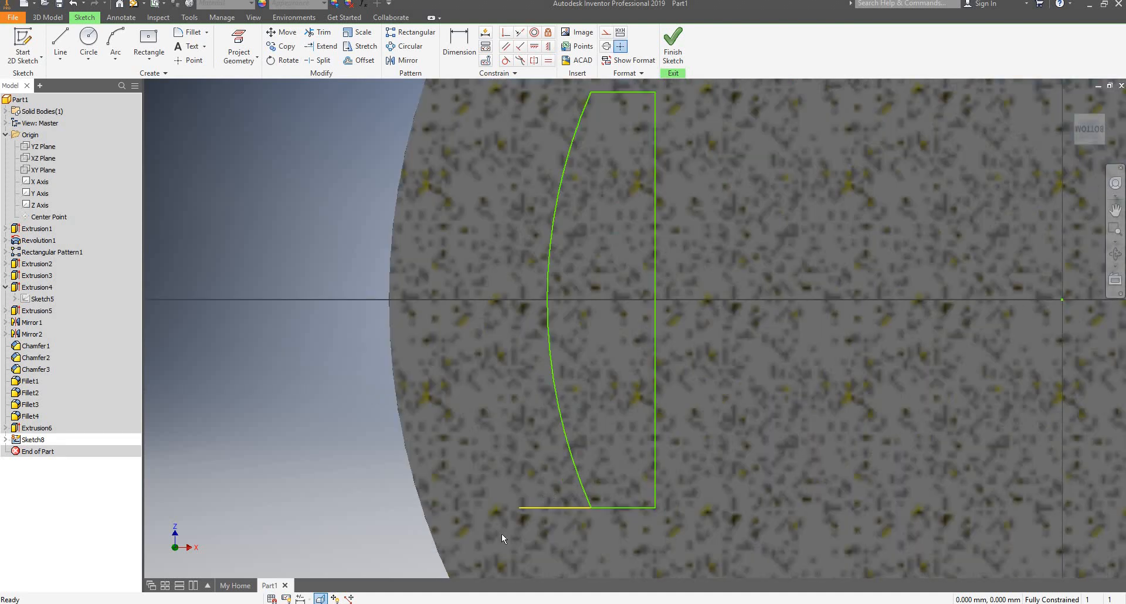
scroll(491, 540, "up", 5)
scroll(575, 402, "down", 5)
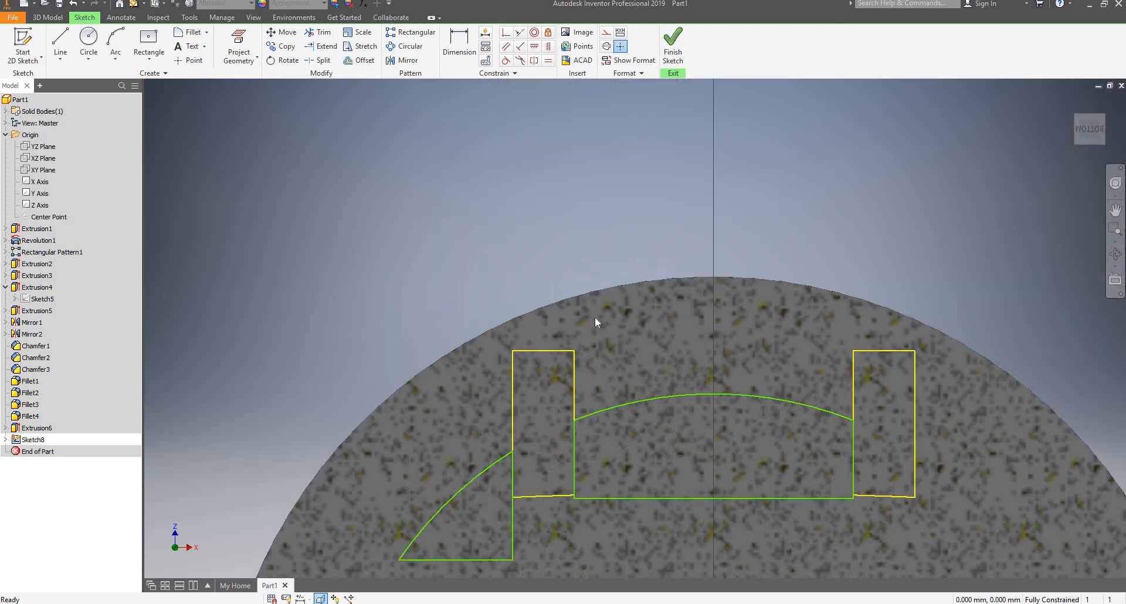
Remove the projection constraint from the top edge of the upper-left narrow slot.
mouse_move(593, 316)
left_mouse_down()
mouse_move(555, 327)
mouse_move(490, 380)
left_mouse_up()
left_click_drag(633, 305, 491, 361)
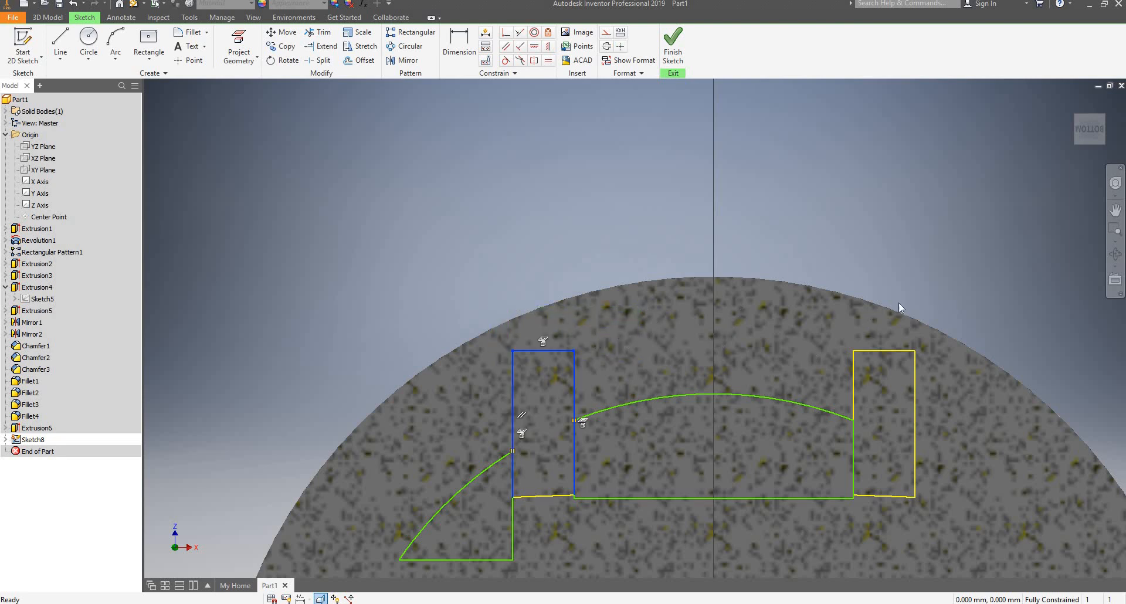
left_click_drag(947, 291, 434, 386)
left_click(591, 319)
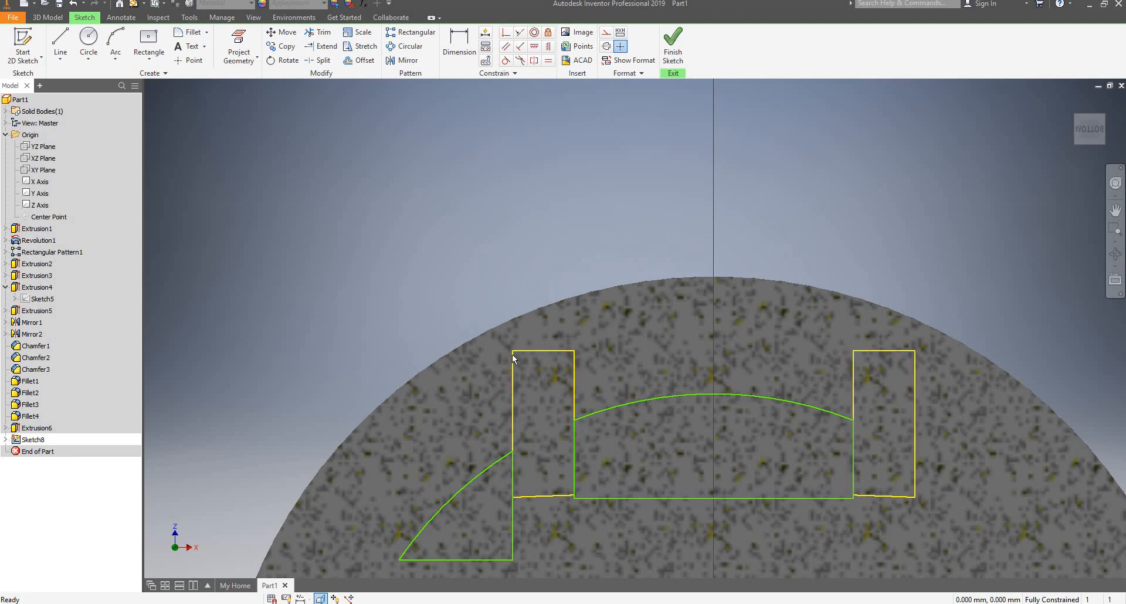
left_click_drag(512, 356, 495, 365)
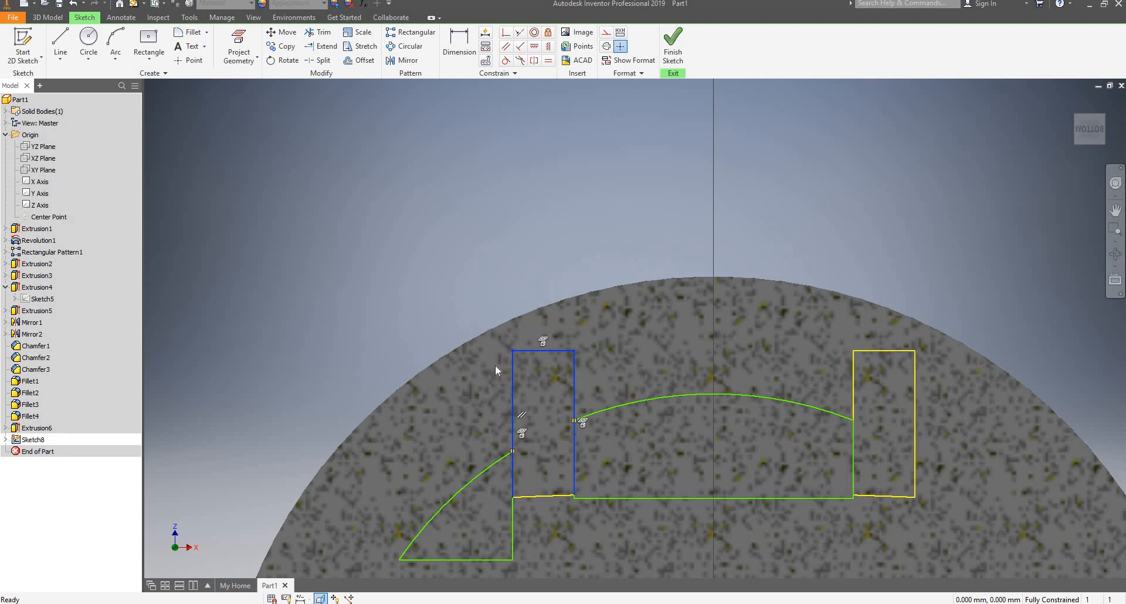
left_click(577, 365)
left_click(561, 352)
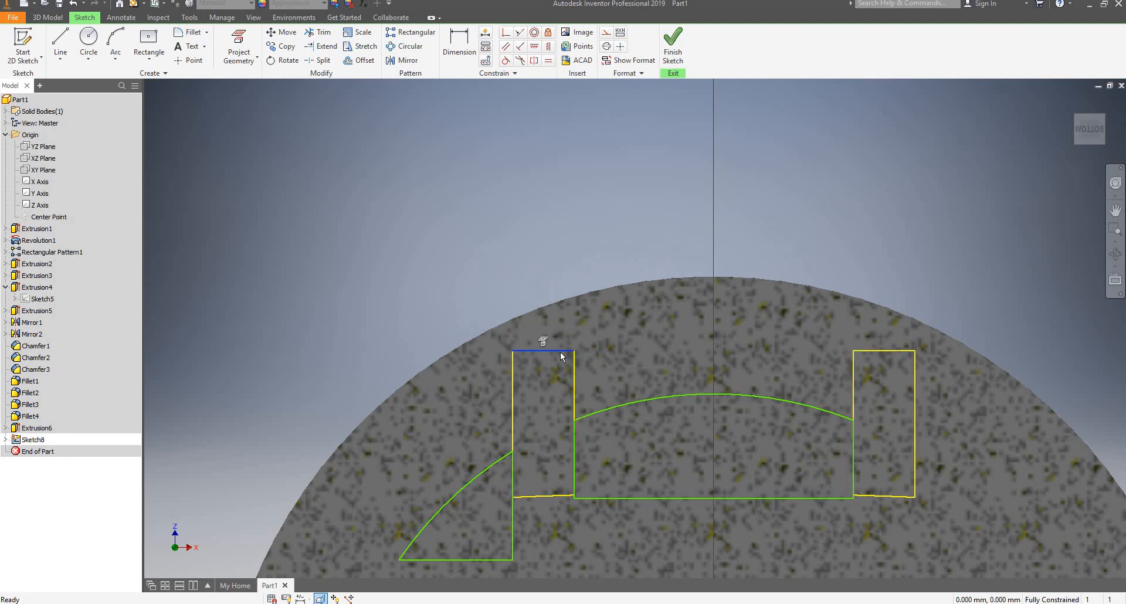
right_click(543, 340)
left_click(544, 306)
Delete the upper-left narrow slot's outline, including its slanted lower edge.
left_click_drag(590, 329, 480, 373)
key("Delete")
left_click_drag(554, 462, 538, 516)
key("Delete")
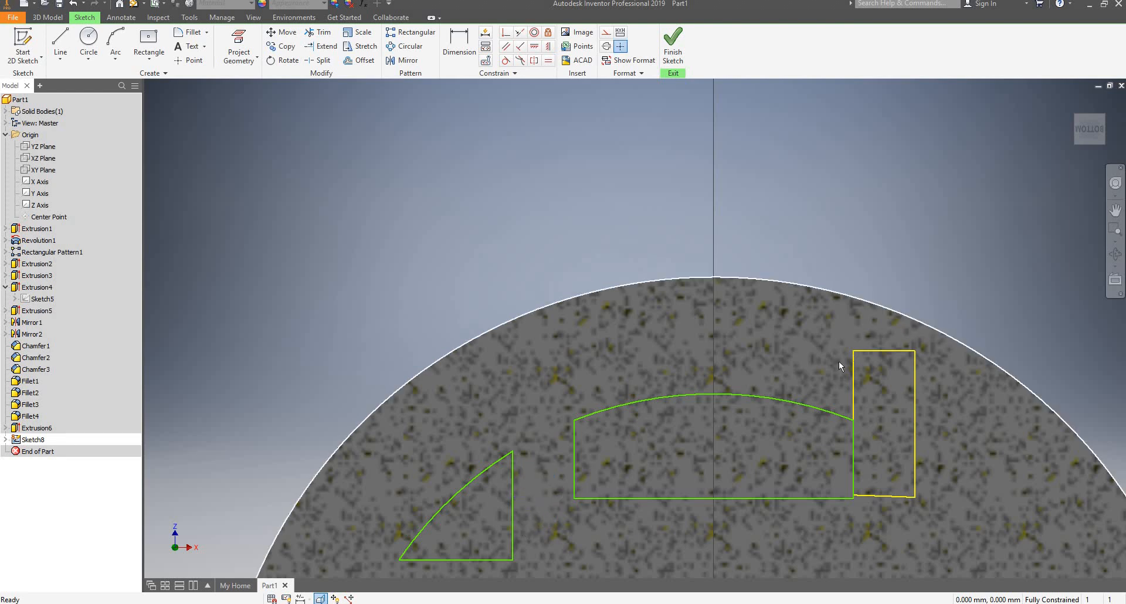
Remove the projection constraint from the top edge of the upper-right narrow slot.
left_click_drag(935, 326, 827, 371)
right_click(885, 338)
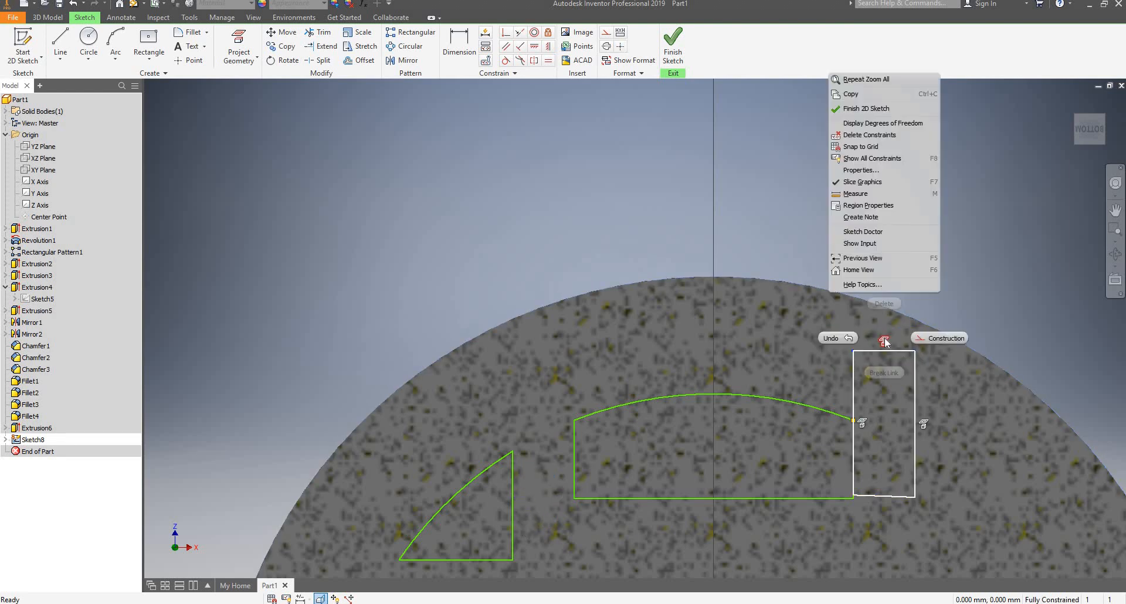
key("Escape")
key("Escape")
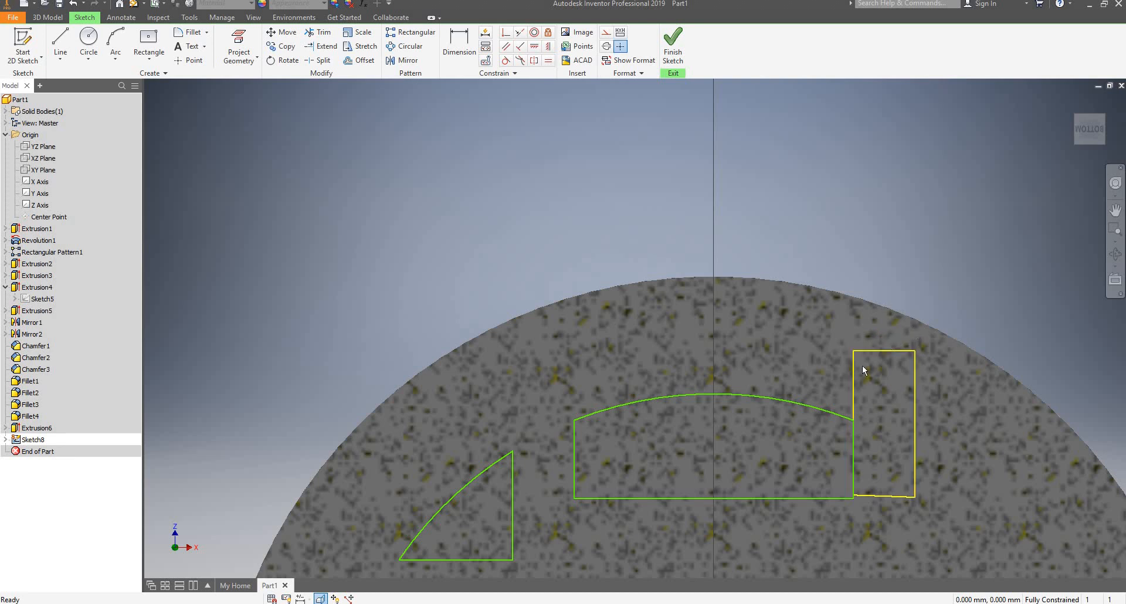
left_click_drag(915, 328, 838, 378)
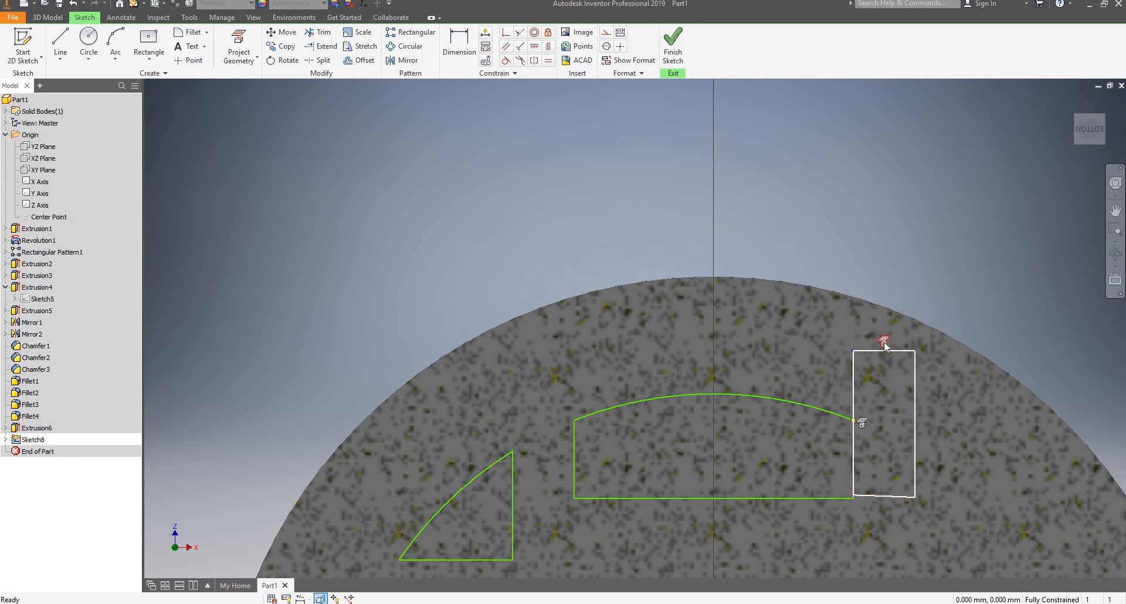
right_click(885, 342)
left_click(884, 306)
Delete the upper-right narrow slot's outline, its stray corner point and its slanted lower edge.
scroll(844, 348, "down", 3)
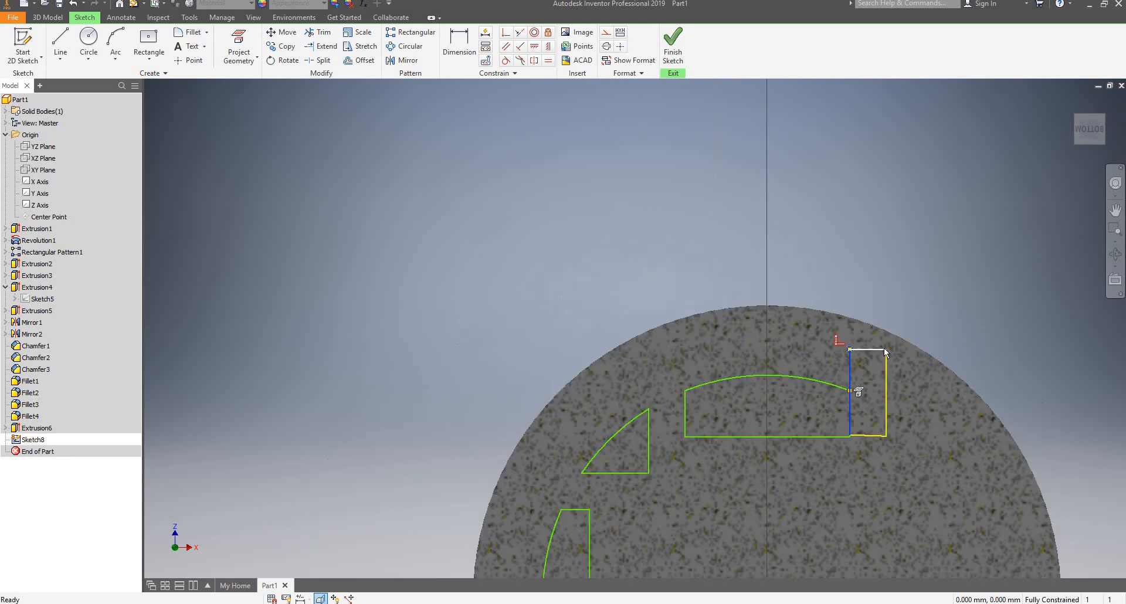
scroll(886, 352, "up", 3)
left_click_drag(941, 297, 800, 368)
key("Delete")
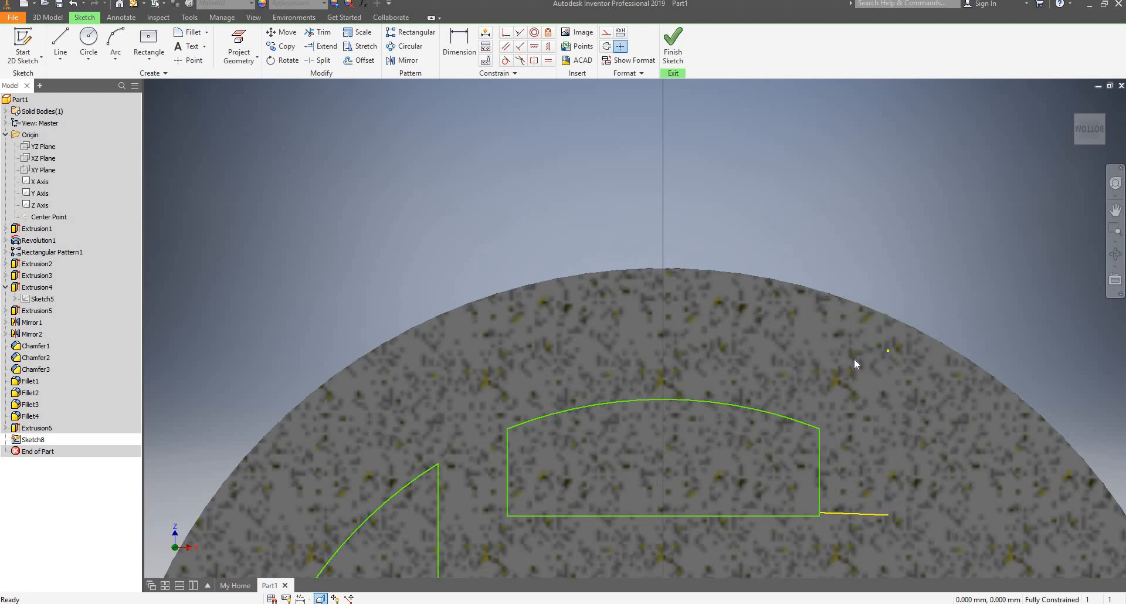
scroll(855, 364, "down", 3)
left_click_drag(939, 324, 850, 375)
scroll(879, 431, "up", 3)
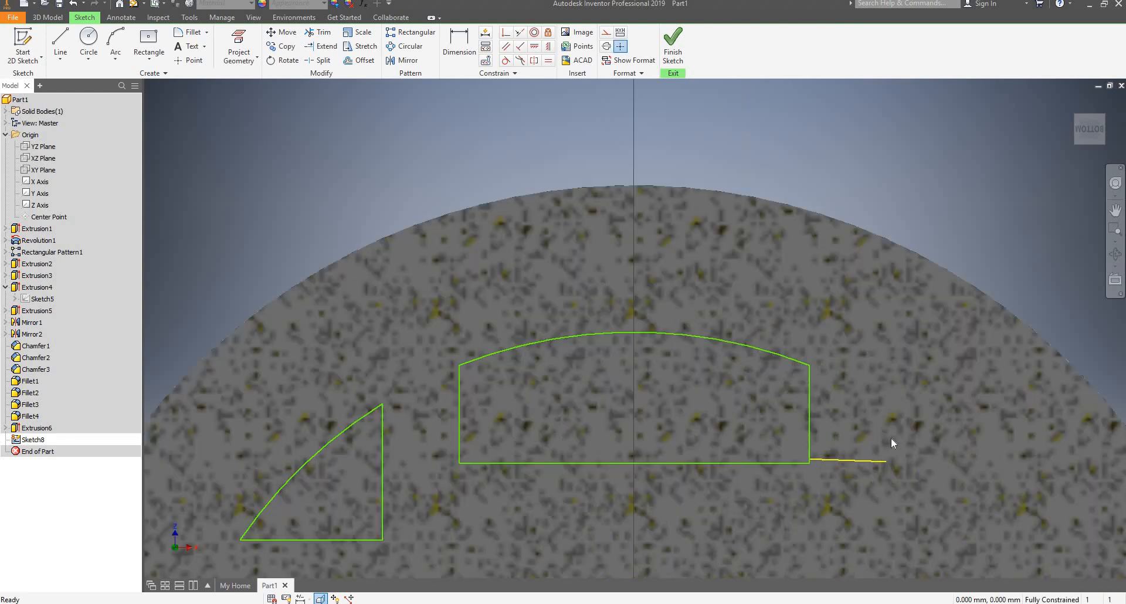
scroll(891, 443, "up", 3)
left_click_drag(908, 427, 849, 501)
key("Delete")
scroll(834, 448, "down", 3)
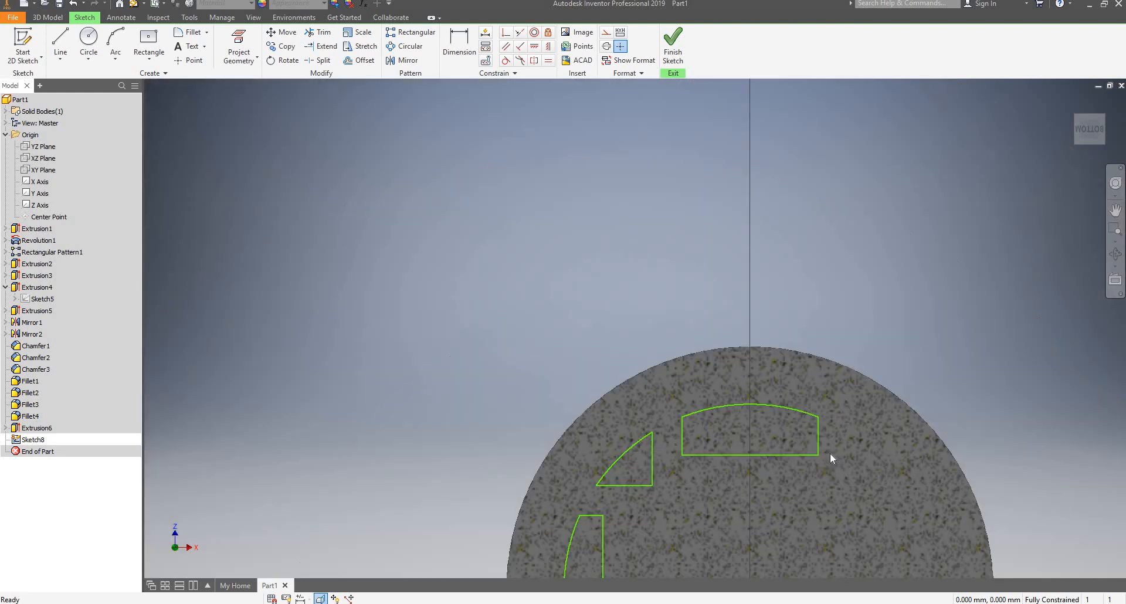
Examine the closed profiles remaining on the circular bottom face.
middle_click_drag(830, 460, 758, 318)
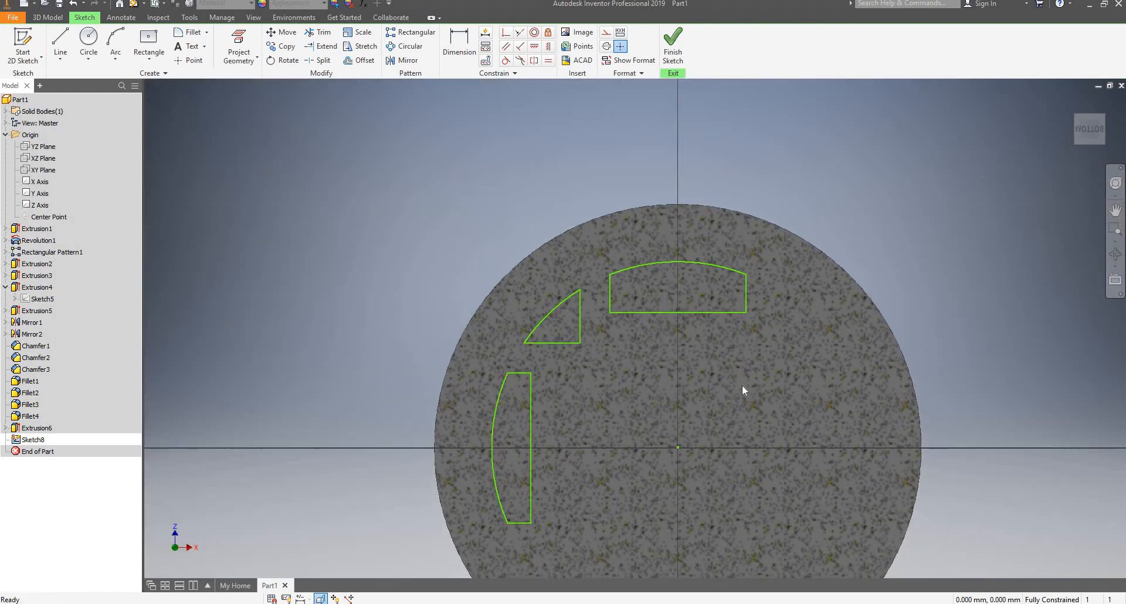
scroll(751, 396, "down", 4)
scroll(701, 339, "up", 3)
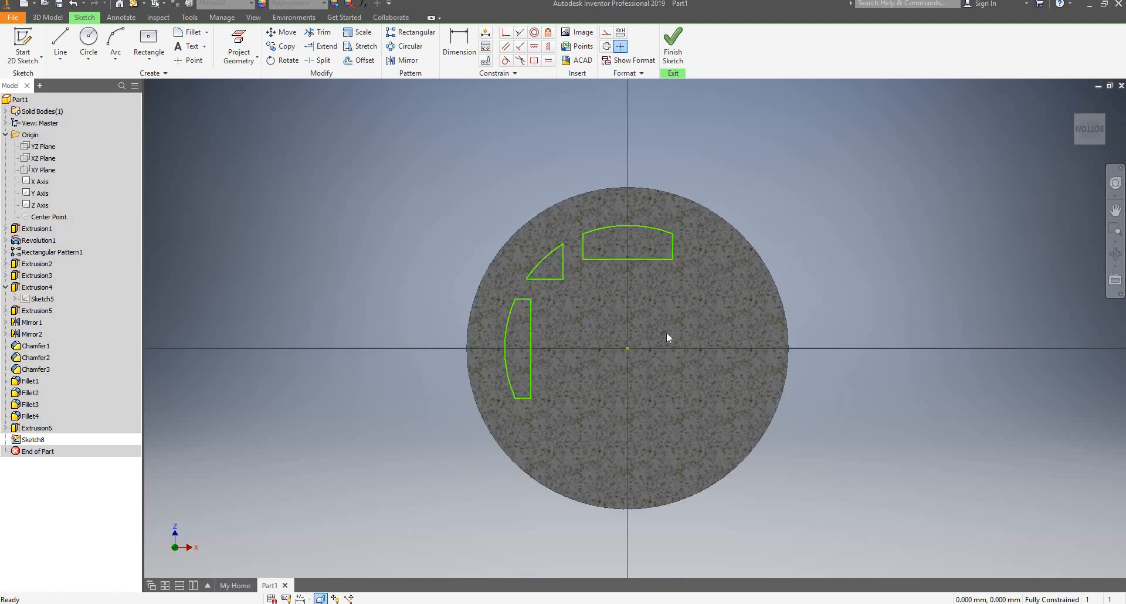
scroll(667, 333, "up", 4)
scroll(617, 321, "down", 3)
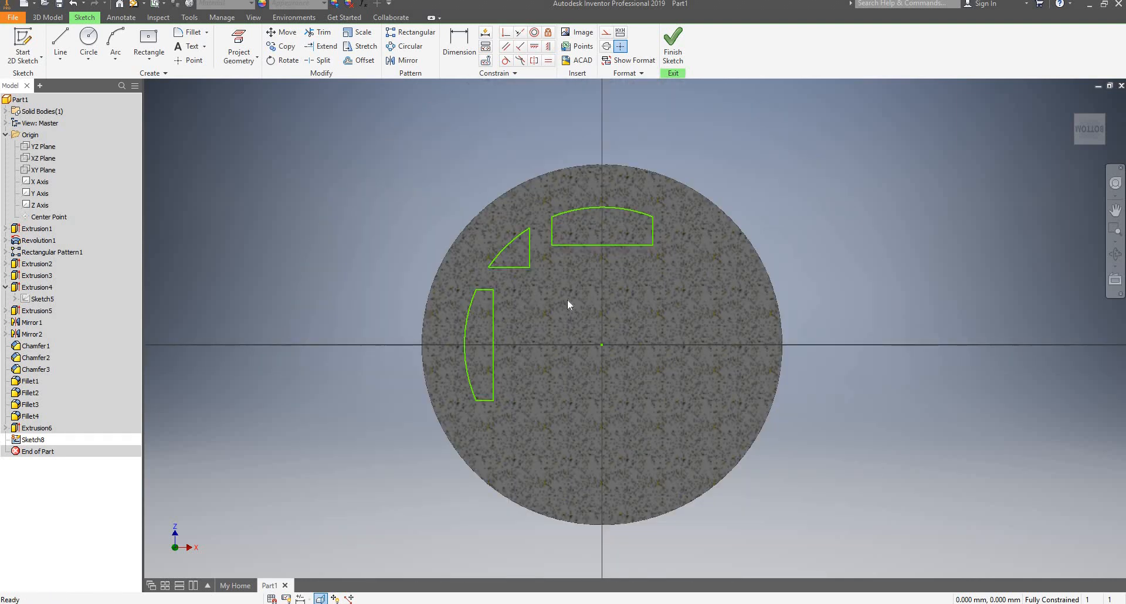
scroll(596, 230, "up", 4)
scroll(640, 183, "down", 4)
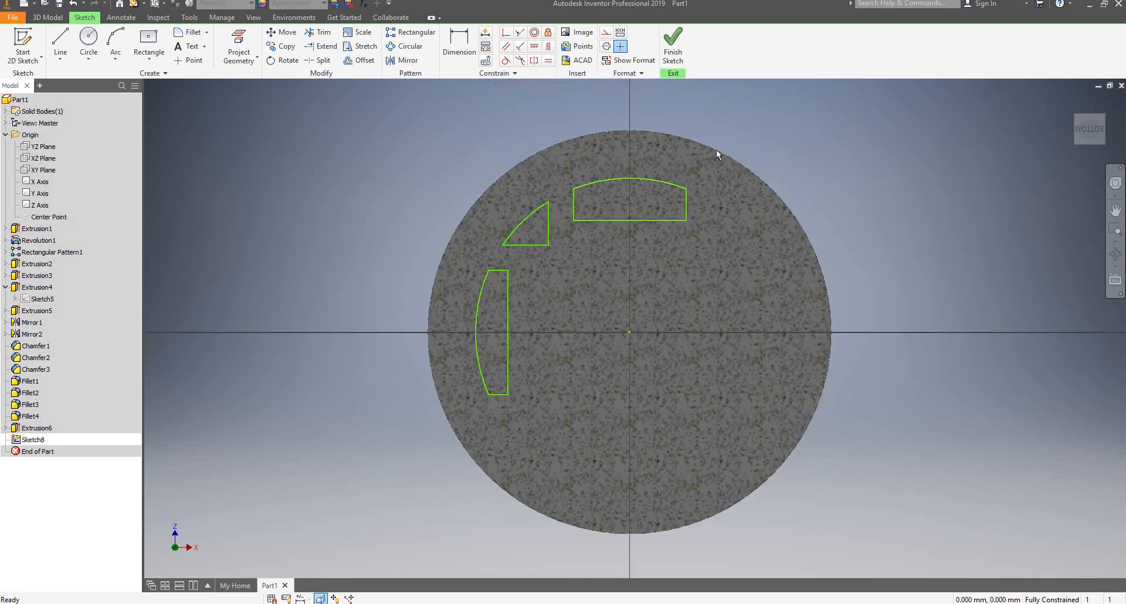
scroll(717, 153, "up", 1)
left_click_drag(547, 178, 698, 143)
Draw a vertical line about 109 mm long to the right of the circular face.
left_click(60, 44)
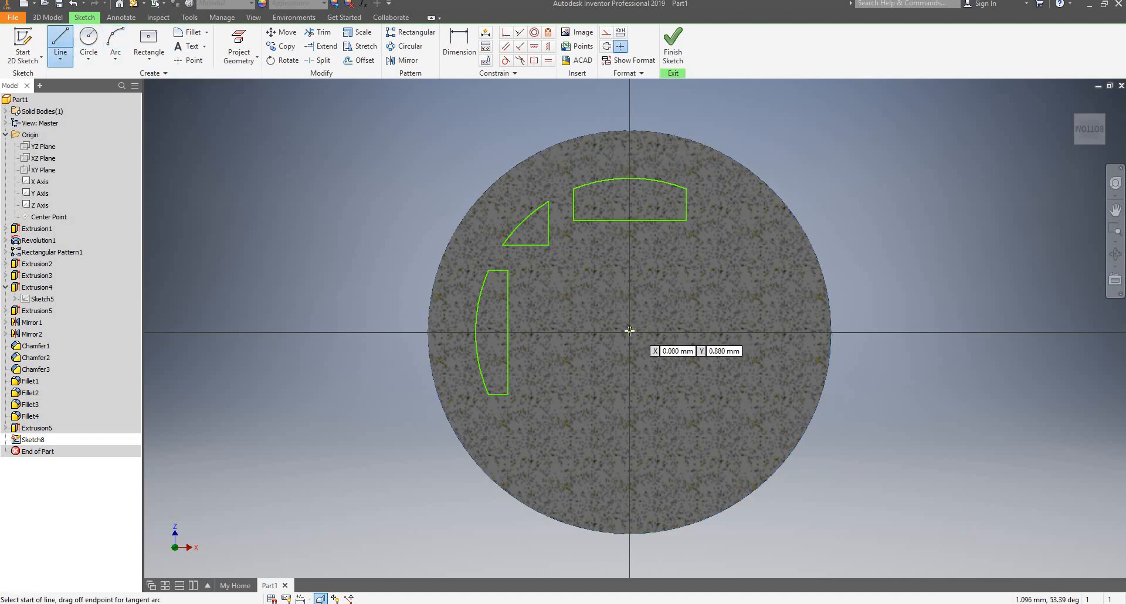
left_click(918, 551)
scroll(924, 112, "down", 5)
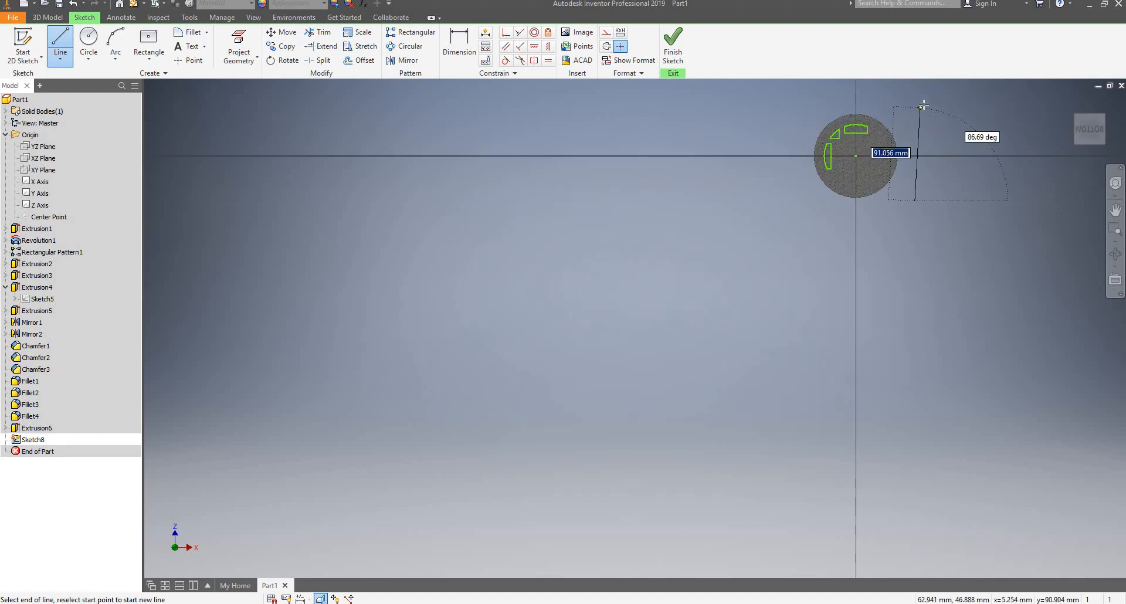
scroll(922, 105, "up", 5)
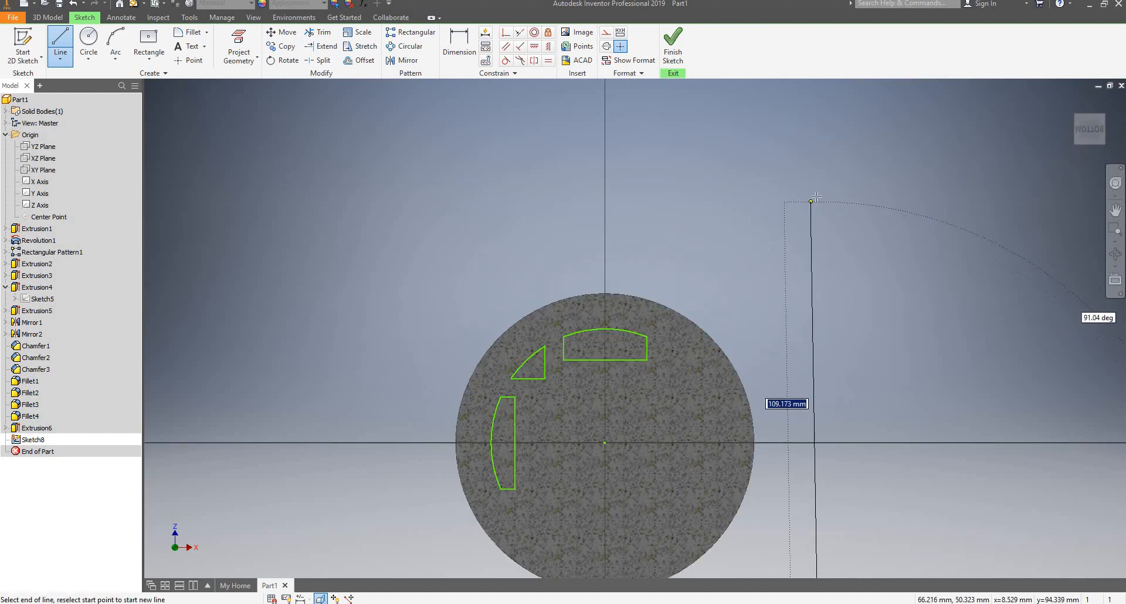
left_click(817, 196)
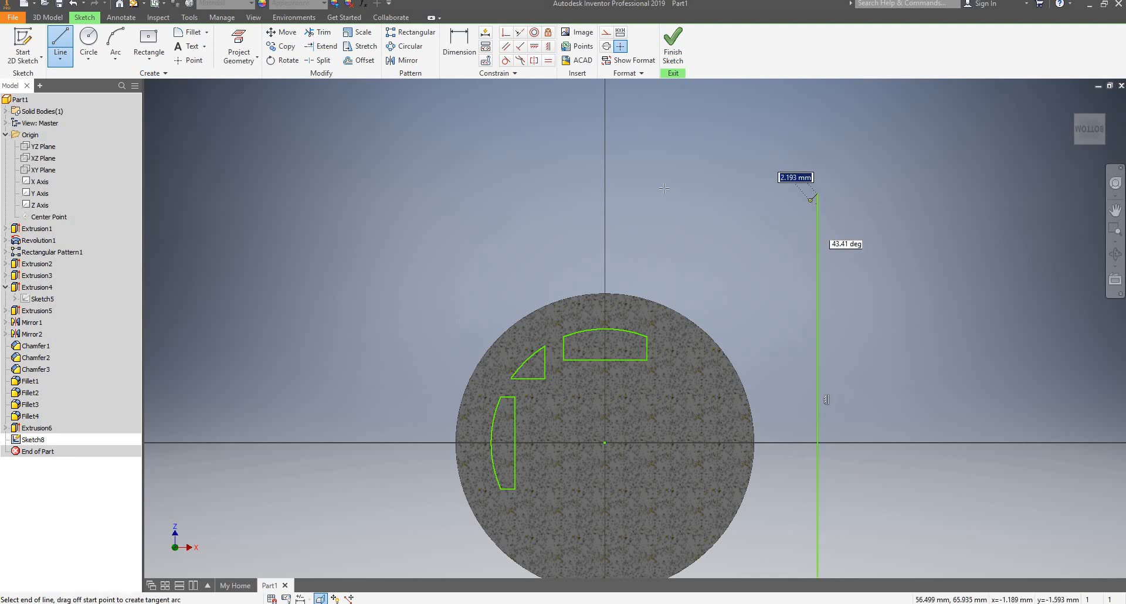
key("Escape")
Draw a horizontal line about 272 mm long above the circular face, crossing the vertical line.
scroll(606, 172, "down", 3)
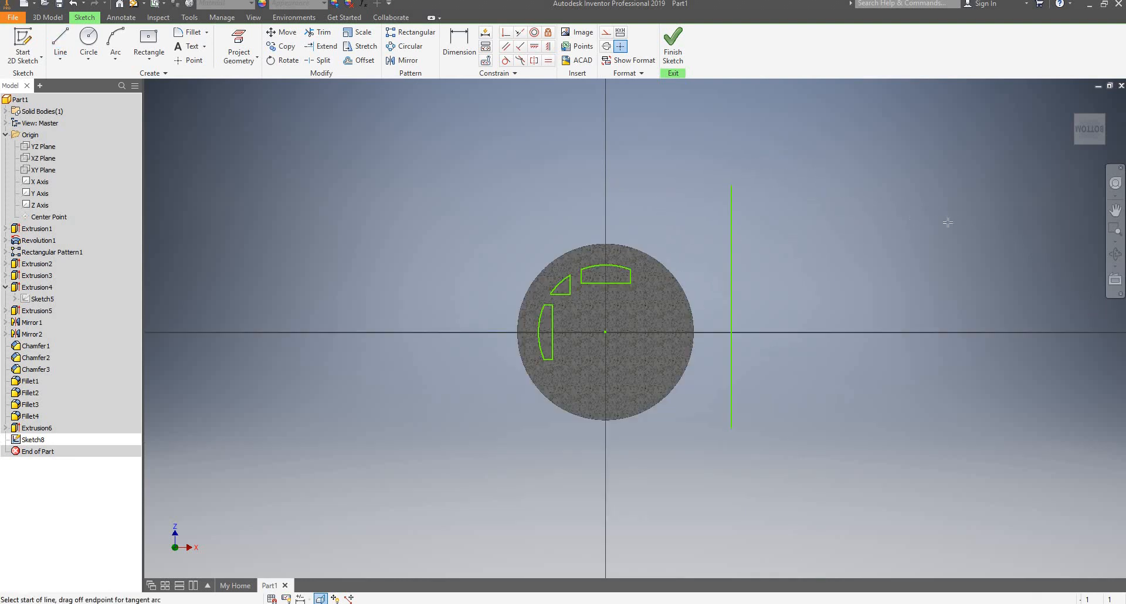
left_click(999, 192)
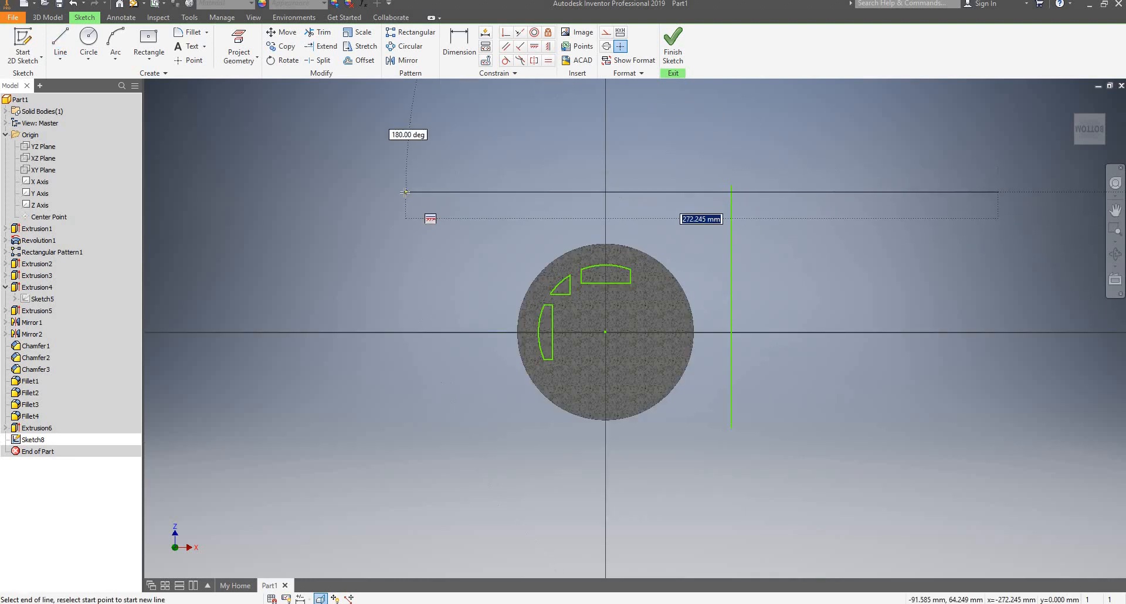
left_click(405, 192)
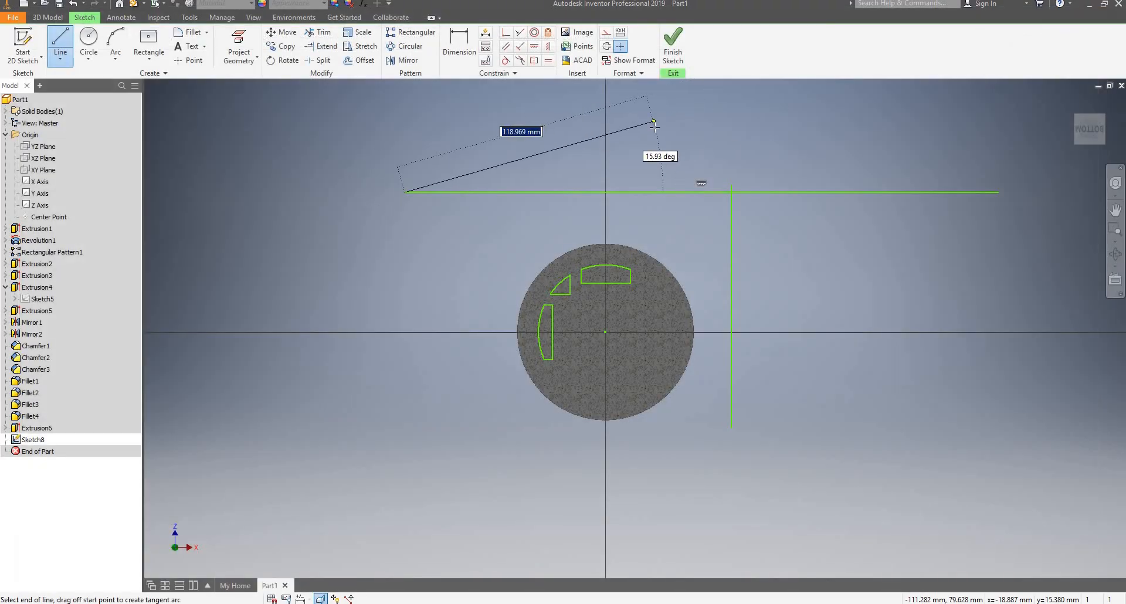
key("Escape")
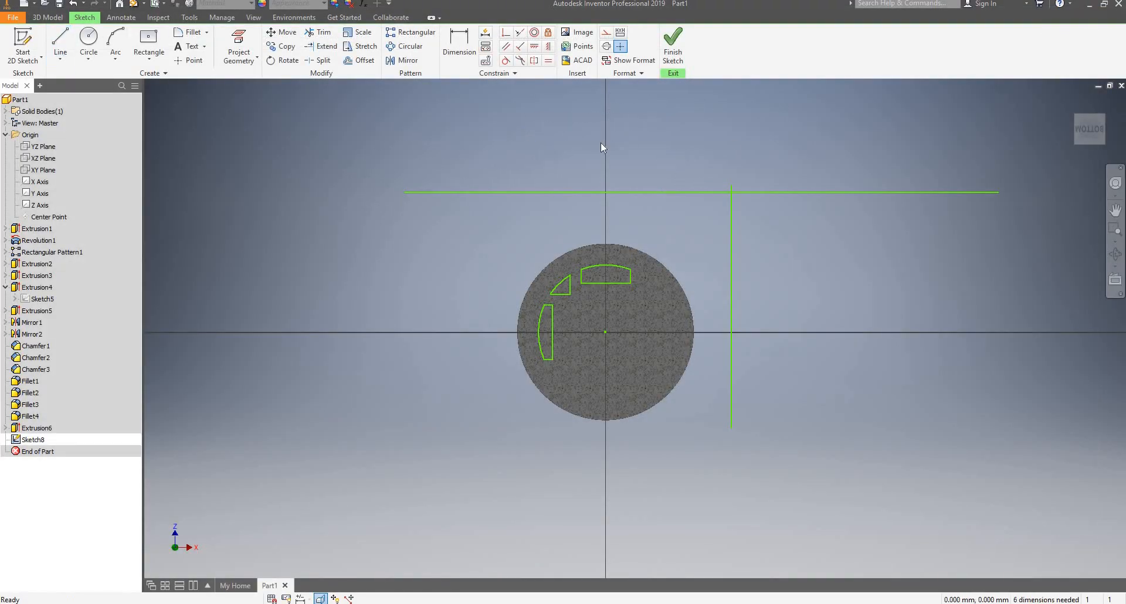
Make the midpoints of the horizontal and vertical lines coincident with the sketch origin.
left_click(506, 33)
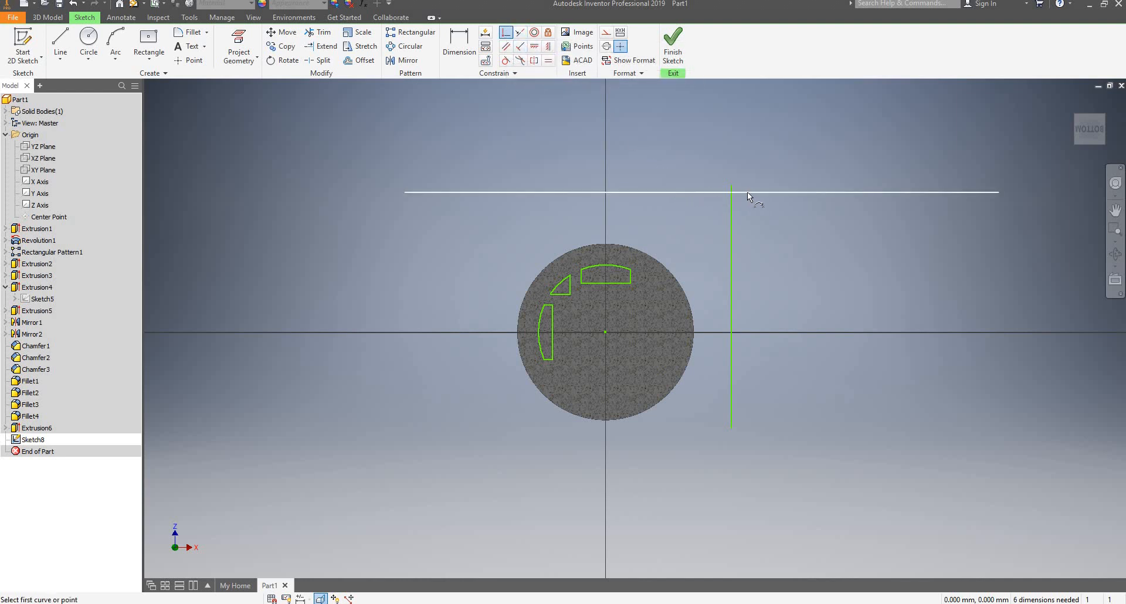
left_click(702, 192)
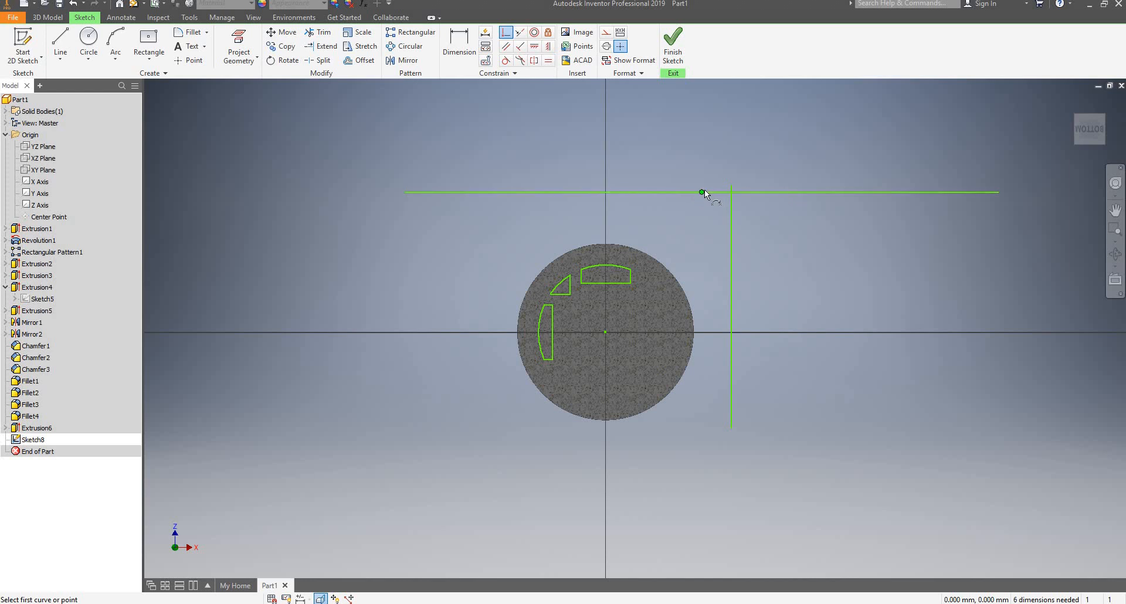
left_click(607, 333)
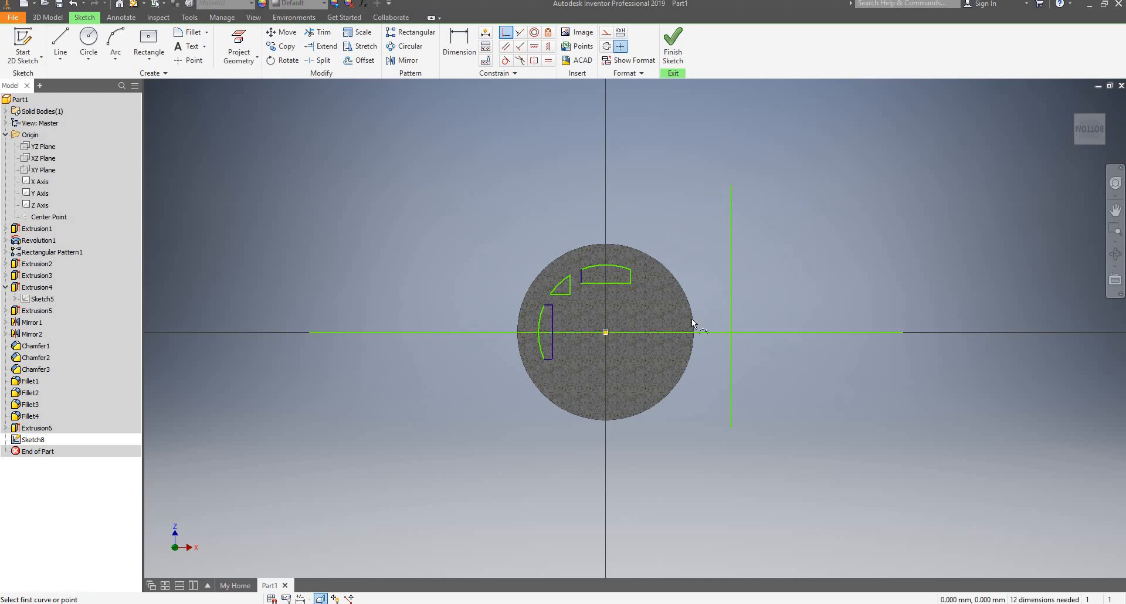
left_click(733, 308)
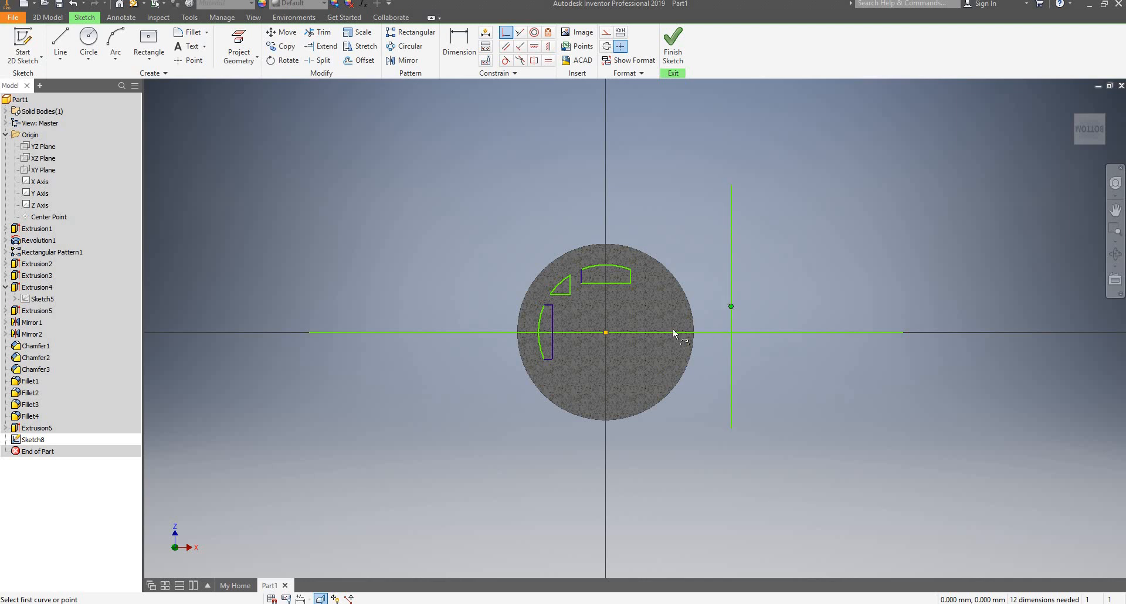
left_click(606, 333)
key("Escape")
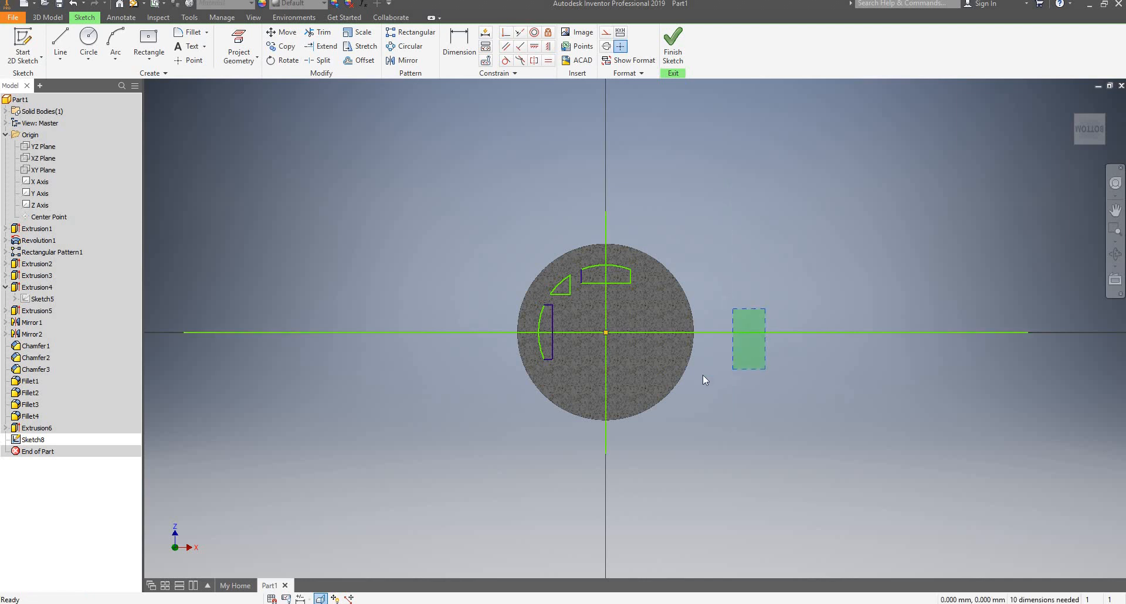
left_click_drag(703, 375, 683, 382)
left_click(568, 461)
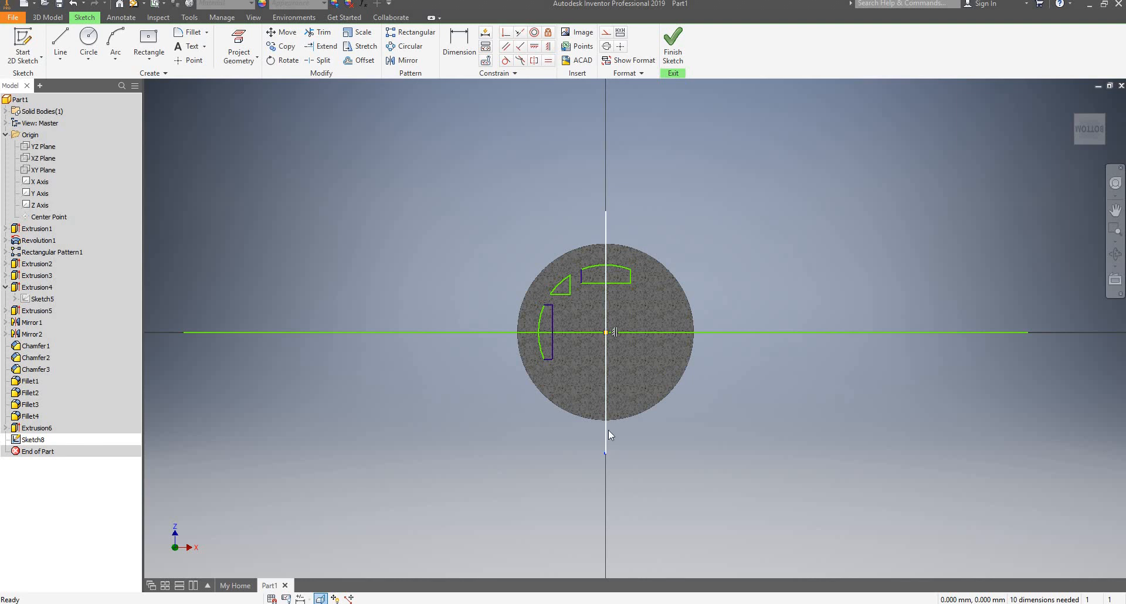
Convert the horizontal and vertical reference lines through the origin to construction geometry.
right_click(608, 435)
left_click(644, 427)
left_click_drag(822, 273, 735, 371)
right_click(767, 332)
left_click(808, 326)
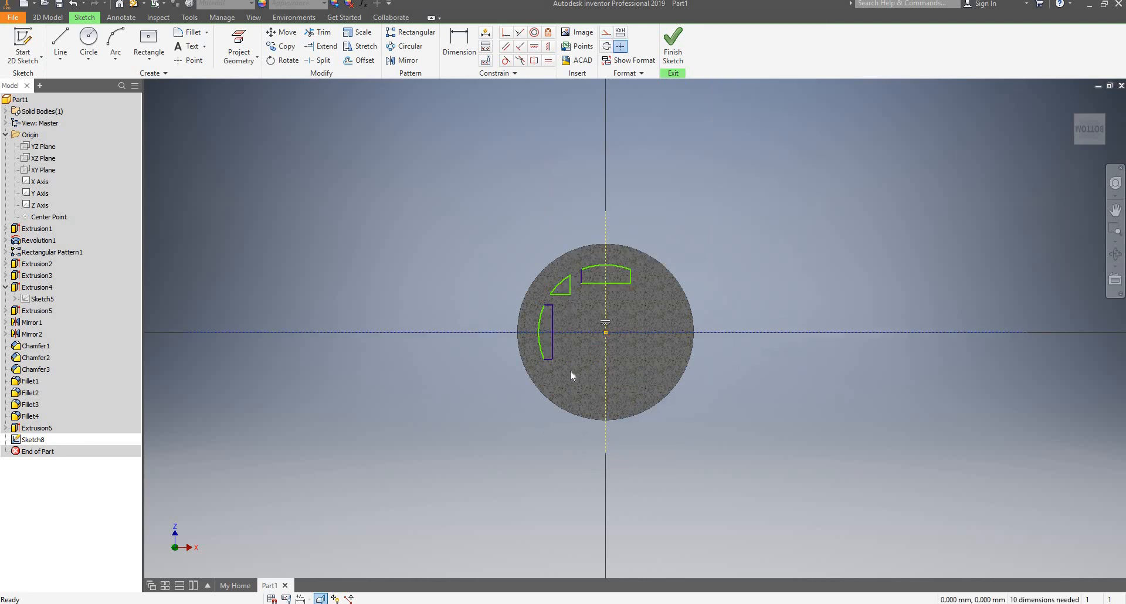
key("Escape")
scroll(603, 327, "up", 5)
left_click_drag(614, 333, 642, 298)
key("Escape")
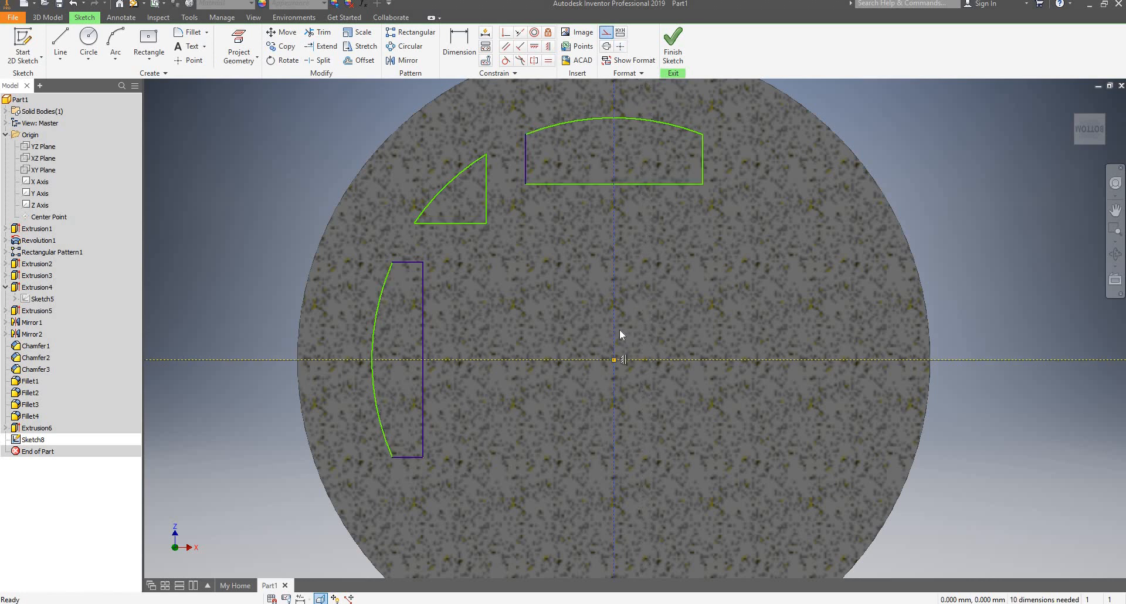
Apply Fix constraints to the vertical and horizontal construction lines crossing at the origin.
scroll(620, 347, "up", 5)
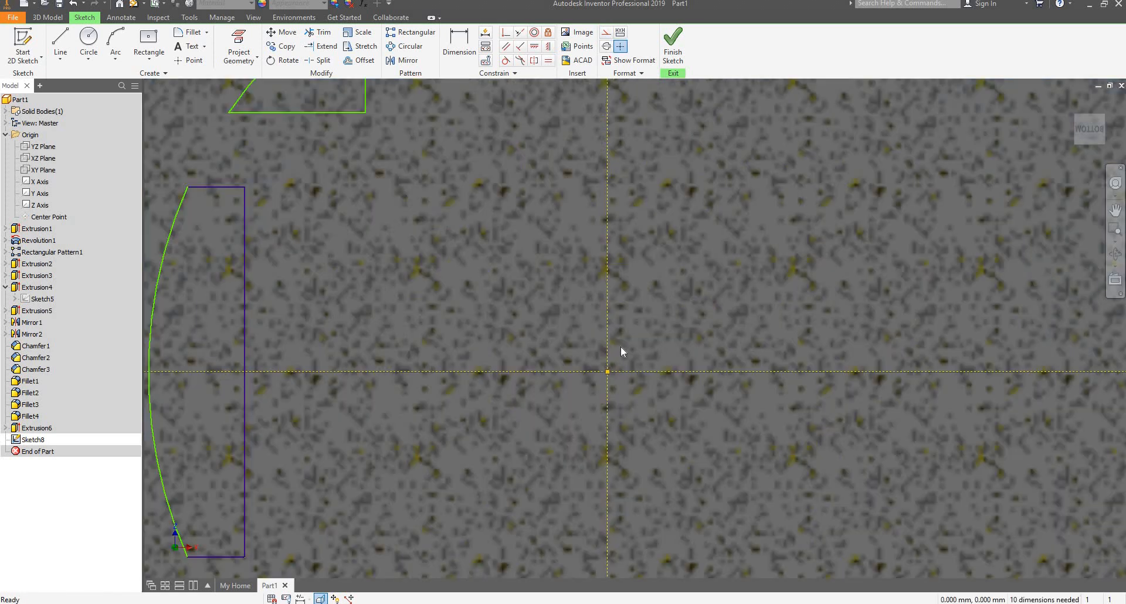
scroll(622, 346, "down", 8)
scroll(638, 337, "up", 5)
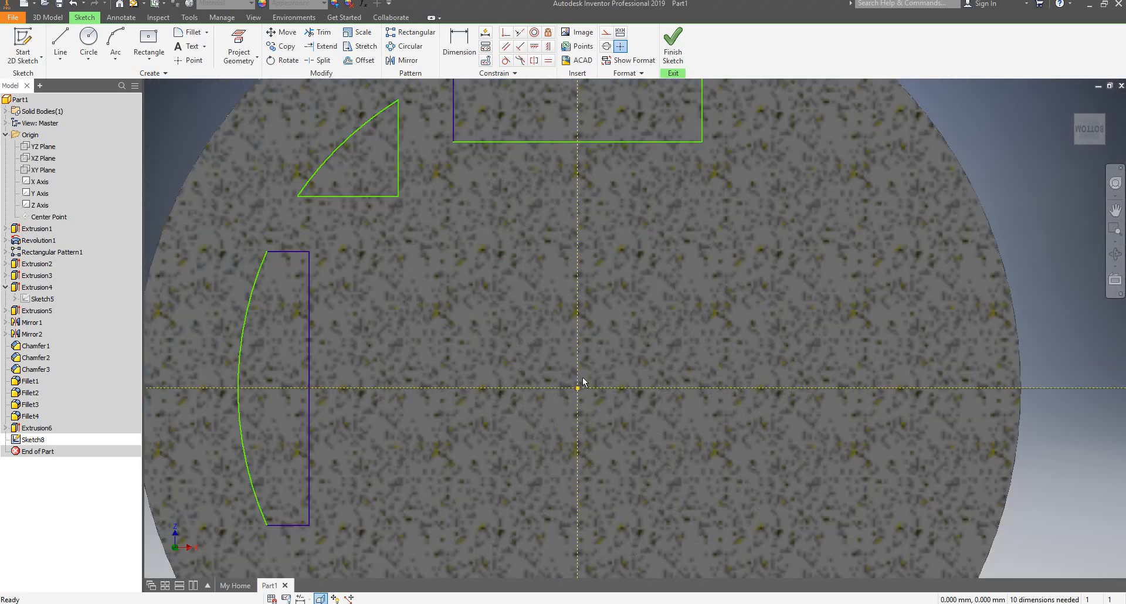
left_click(547, 31)
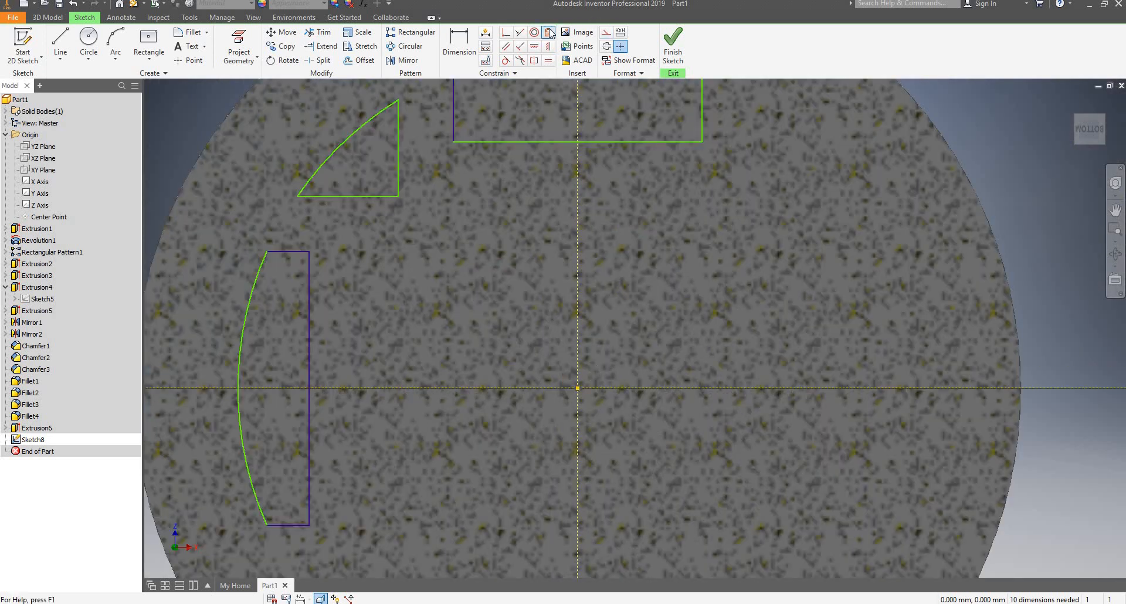
left_click(580, 297)
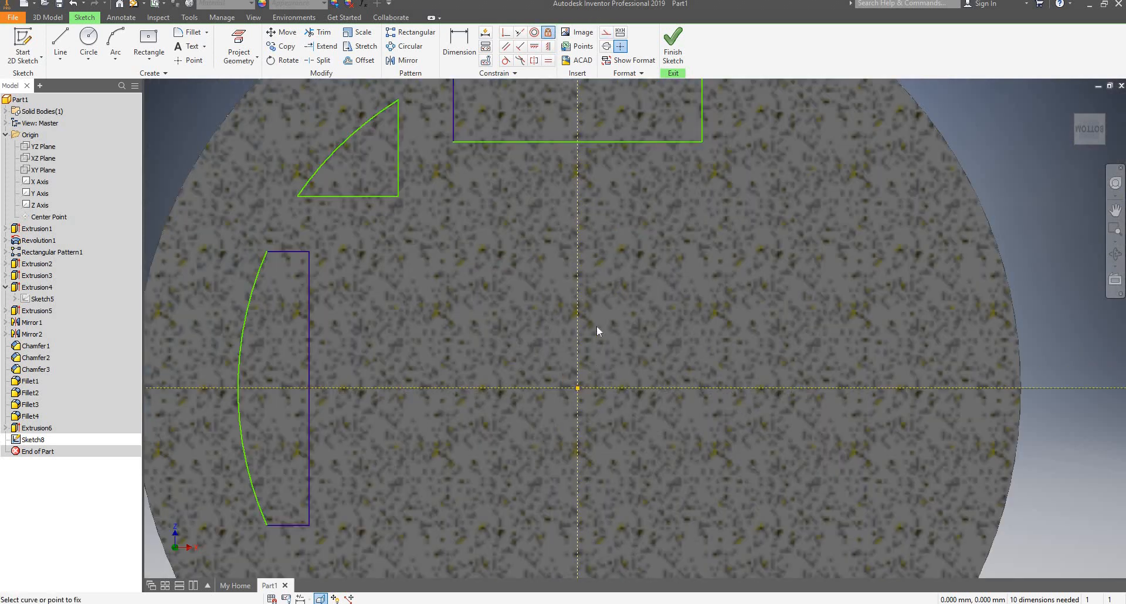
left_click(636, 387)
key("Escape")
scroll(578, 305, "up", 5)
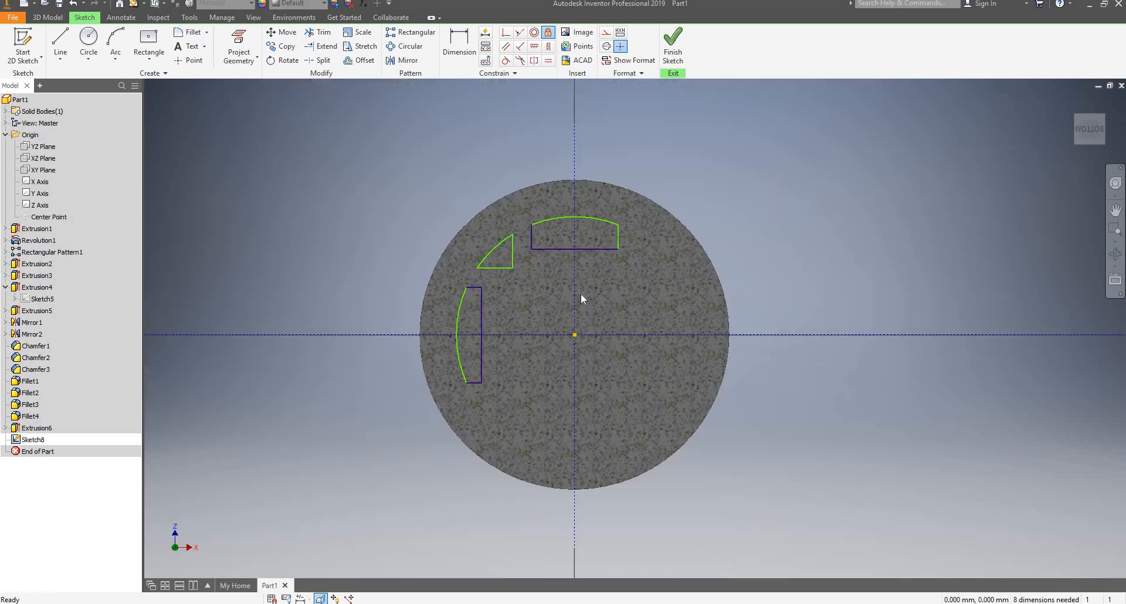
Mirror the upper arched profile and the upper-left triangular profile across the horizontal construction line.
scroll(601, 250, "down", 3)
scroll(561, 357, "up", 3)
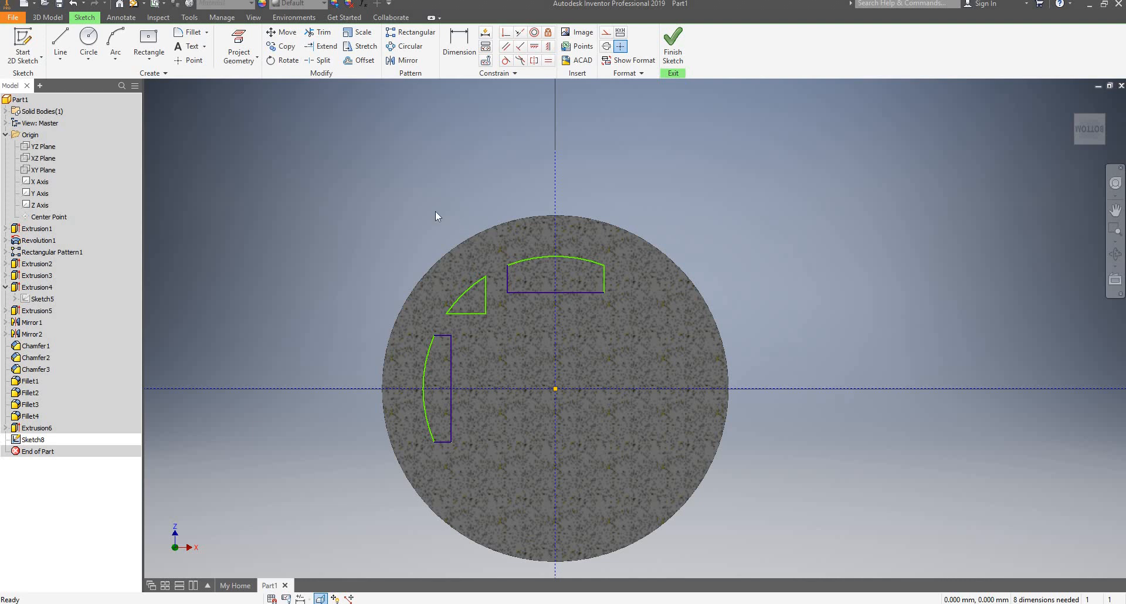
left_click(396, 59)
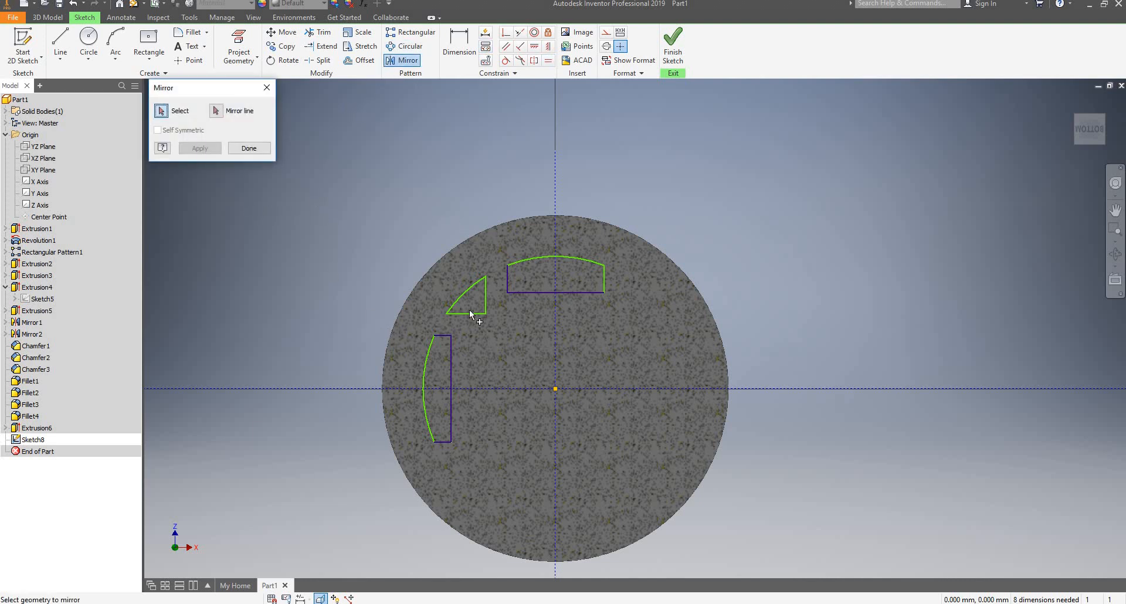
scroll(473, 291, "down", 1)
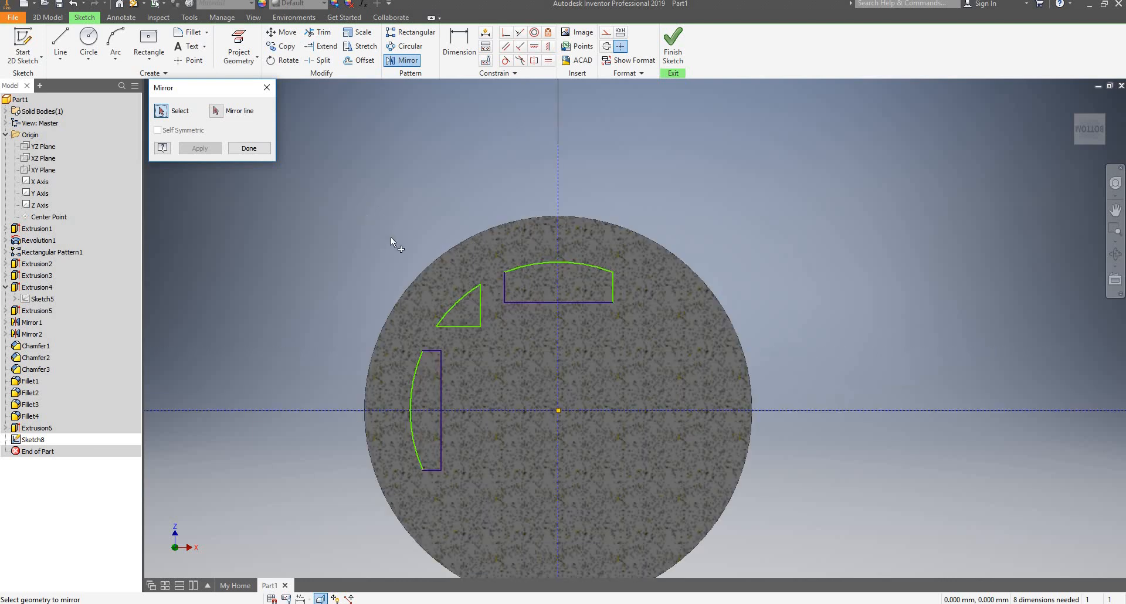
left_click_drag(379, 217, 650, 332)
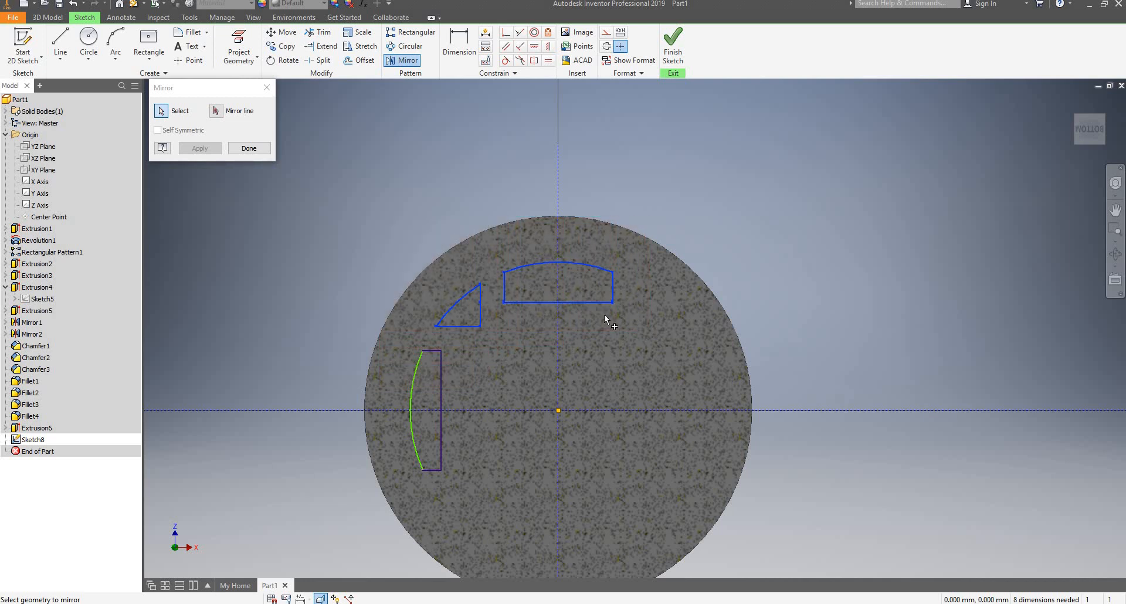
left_click(215, 111)
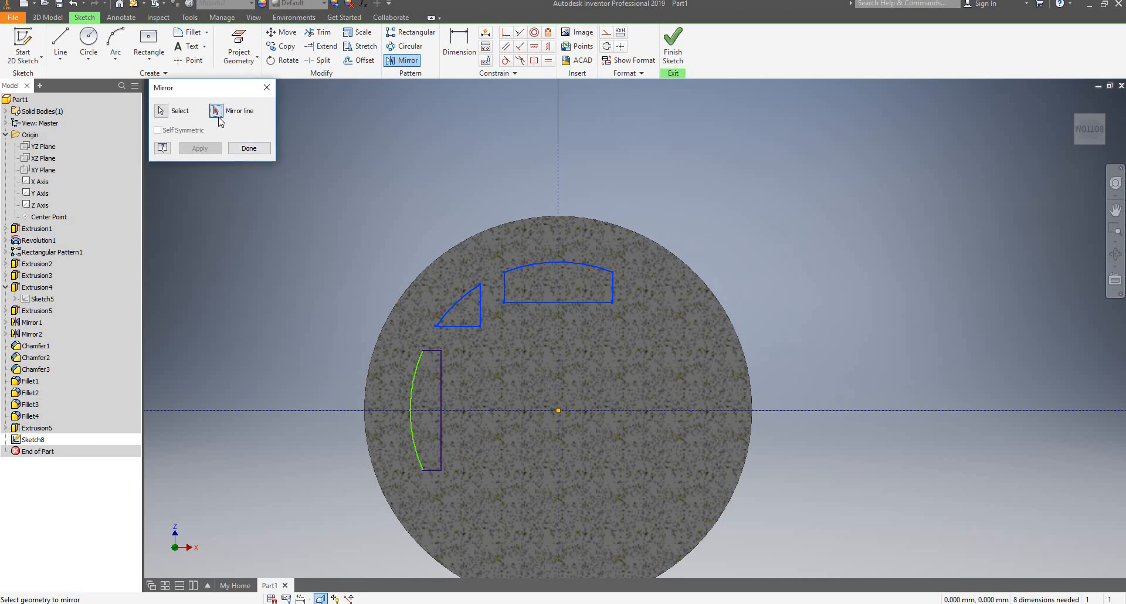
left_click(803, 411)
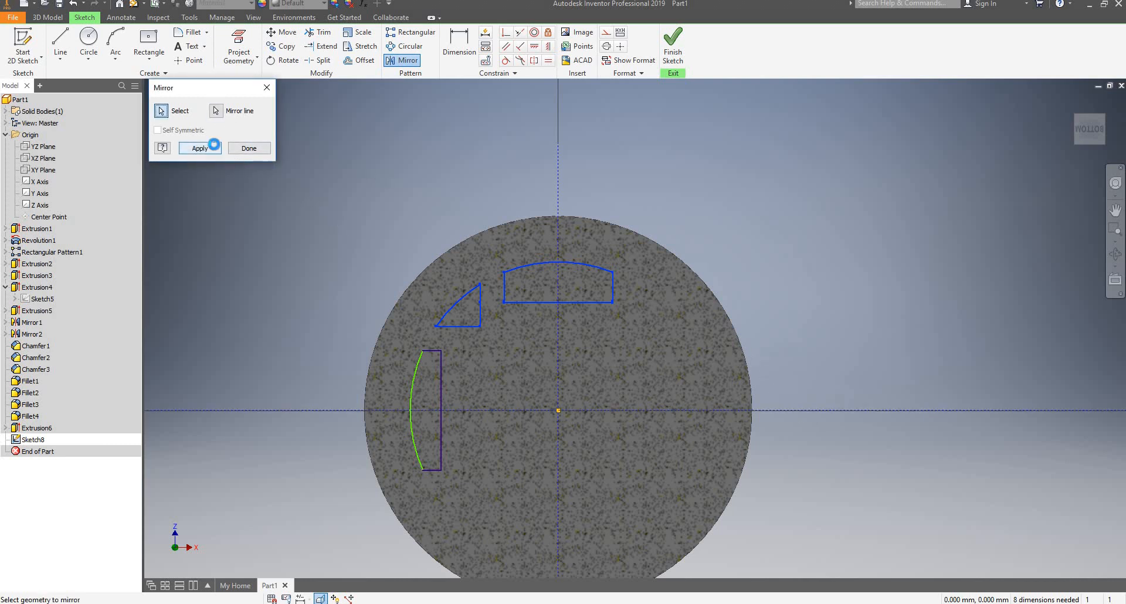
left_click(209, 146)
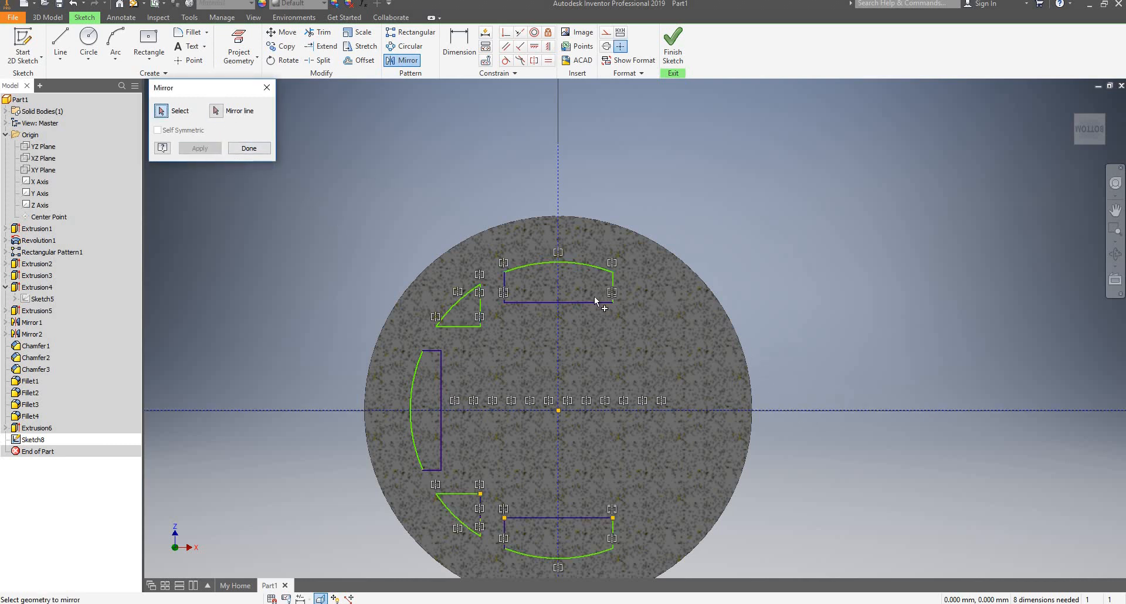
key("Escape")
Mirror the arched profile on the face's left side across the vertical construction line.
scroll(452, 369, "up", 3)
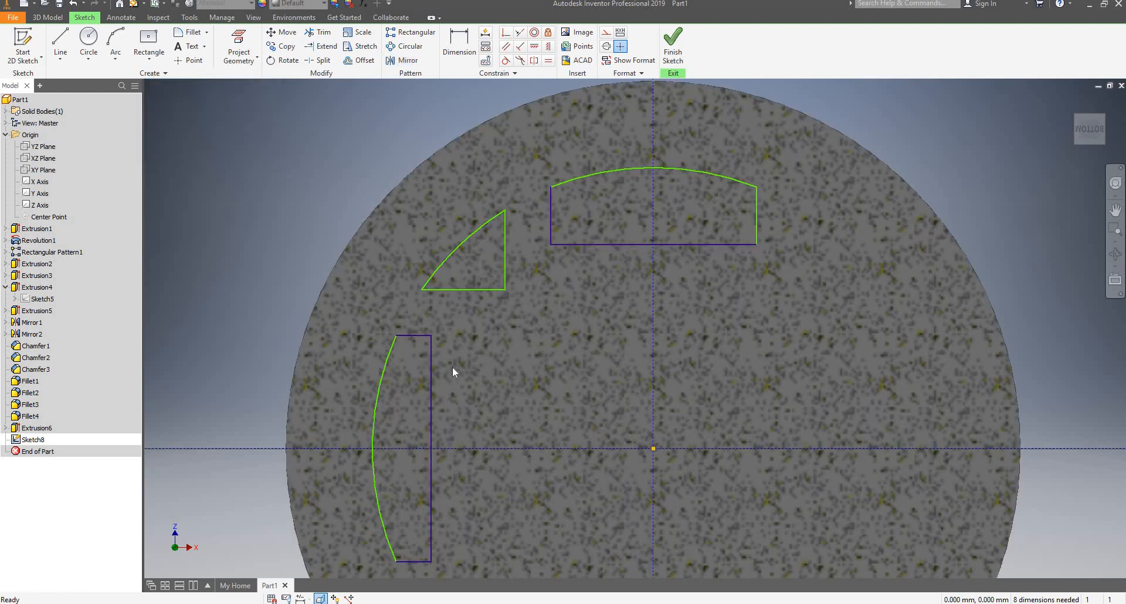
scroll(466, 393, "down", 5)
scroll(466, 393, "up", 3)
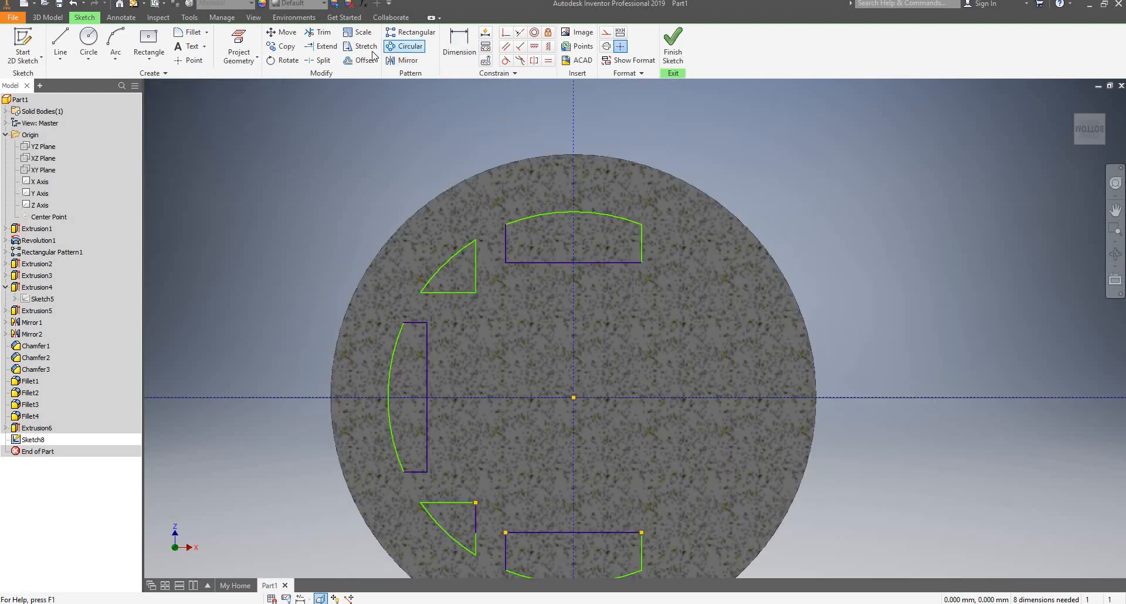
left_click(393, 60)
left_click_drag(372, 309, 451, 481)
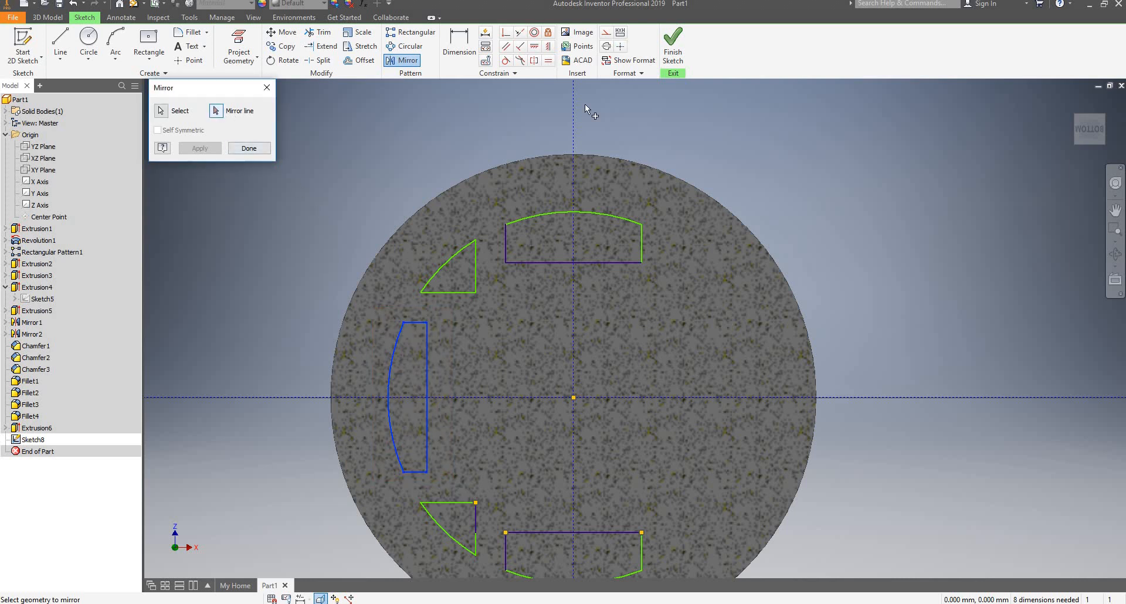
left_click(573, 114)
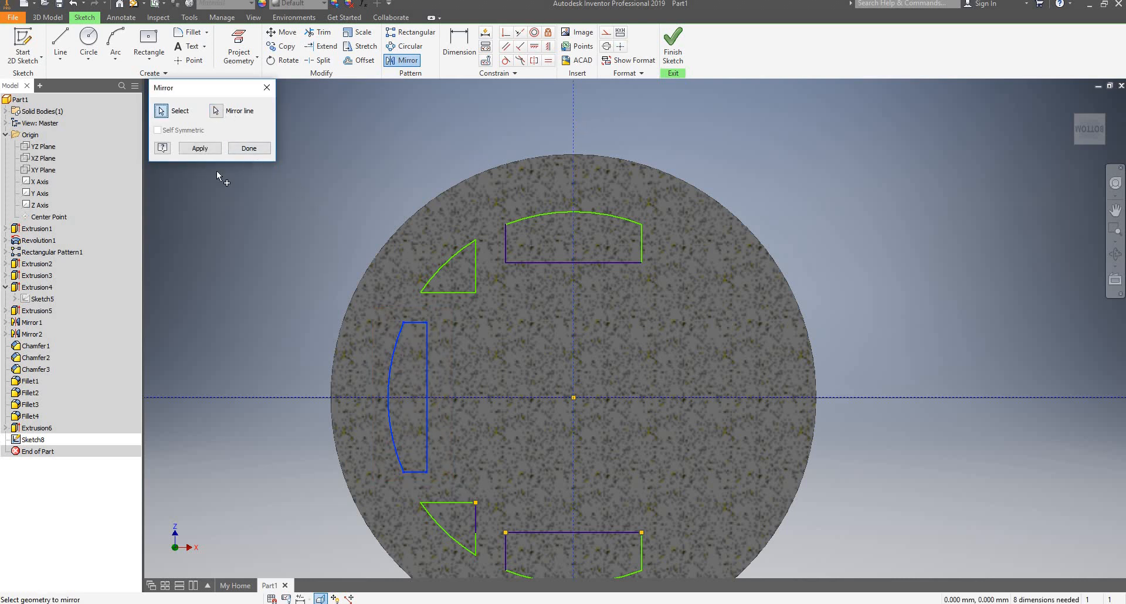
left_click(200, 148)
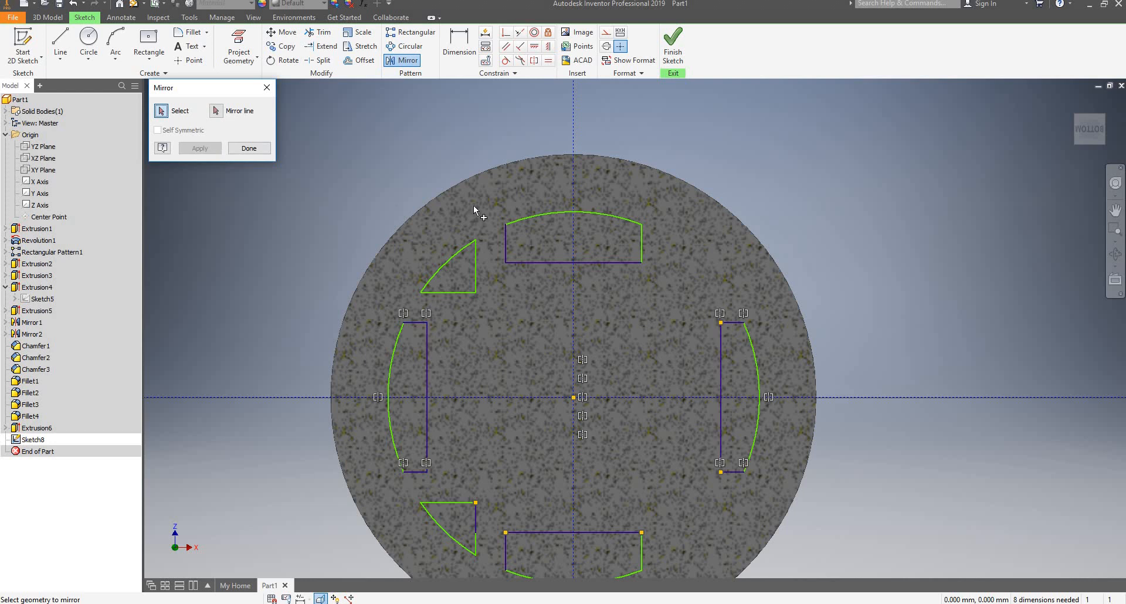
left_click(270, 152)
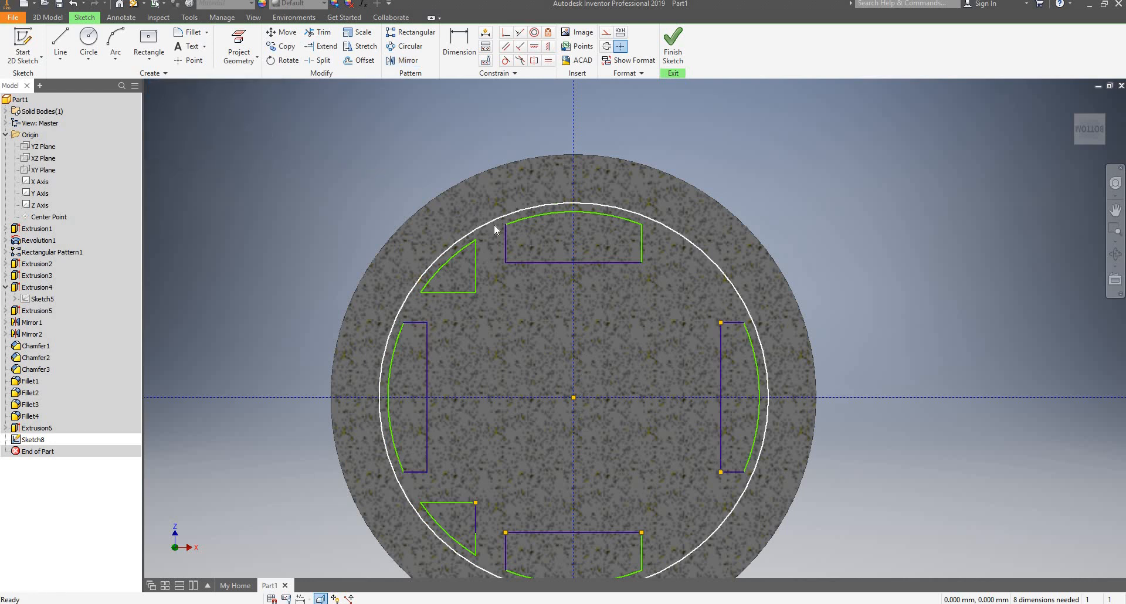
Dimension the arc radii of the upper arched profile and the upper-left triangular profile.
scroll(492, 225, "down", 3)
scroll(548, 257, "up", 4)
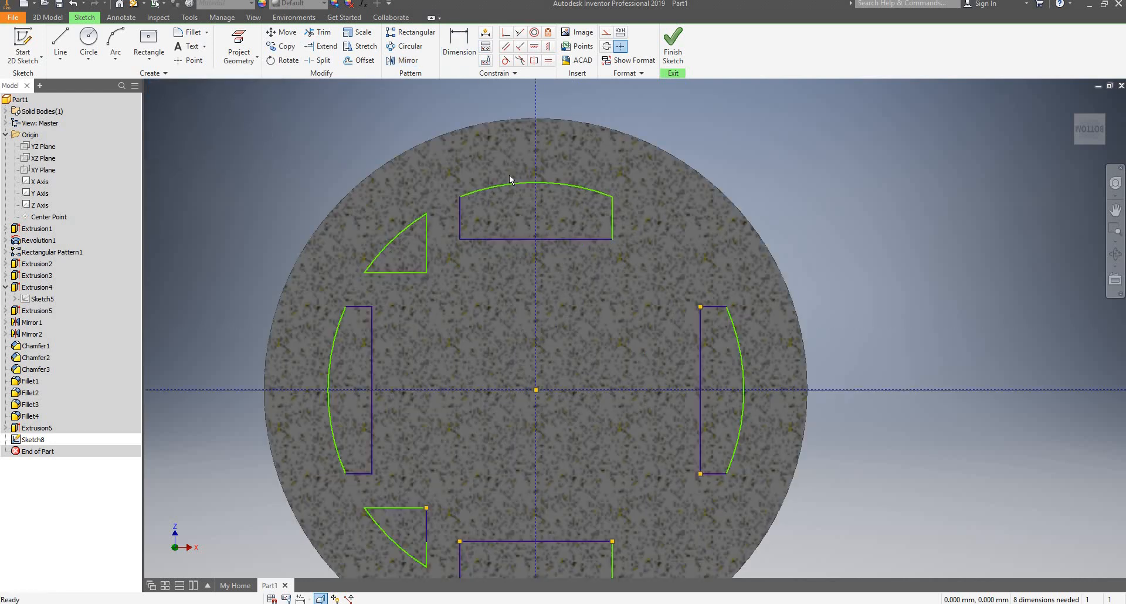
key("d")
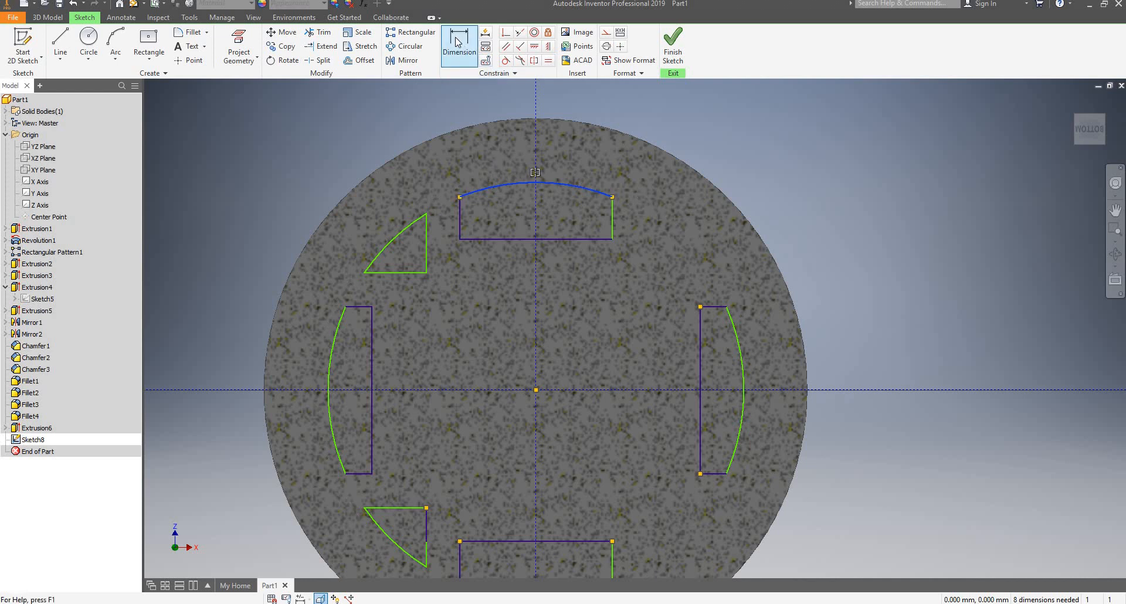
left_click(503, 187)
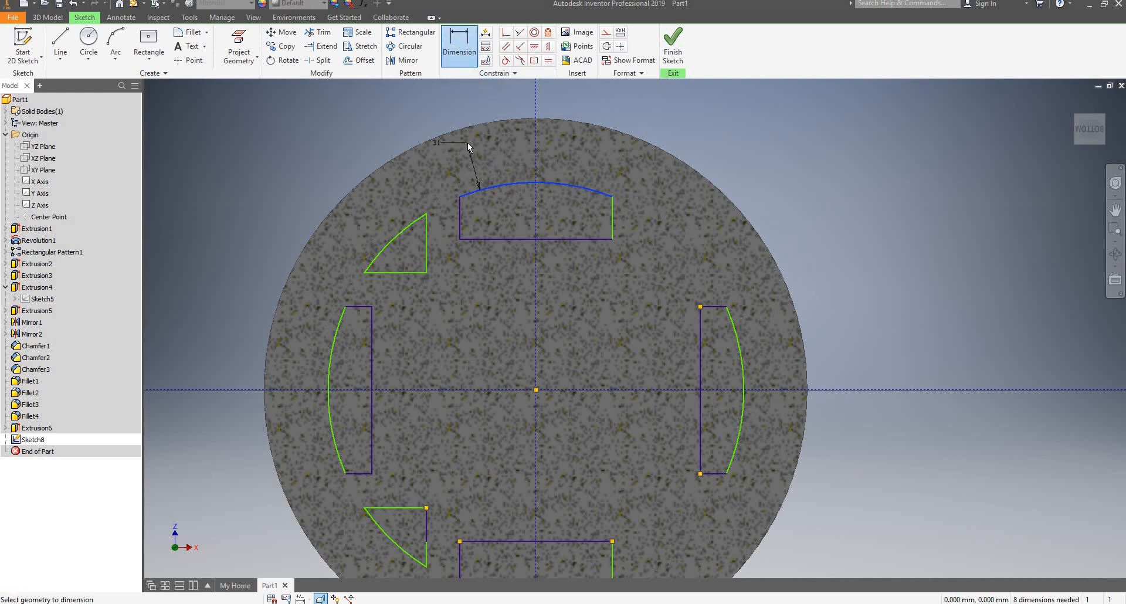
left_click(467, 142)
left_click(509, 188)
left_click(399, 233)
left_click(352, 201)
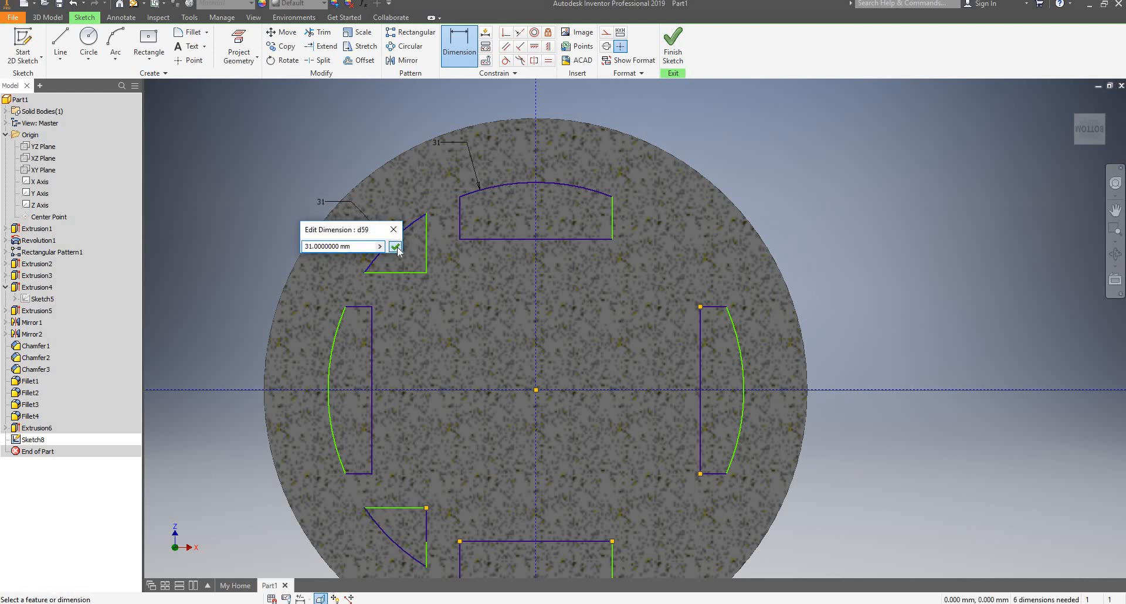
left_click(393, 245)
Dimension the full vertical edge and the horizontal edge of the upper-left triangular profile.
left_click(427, 252)
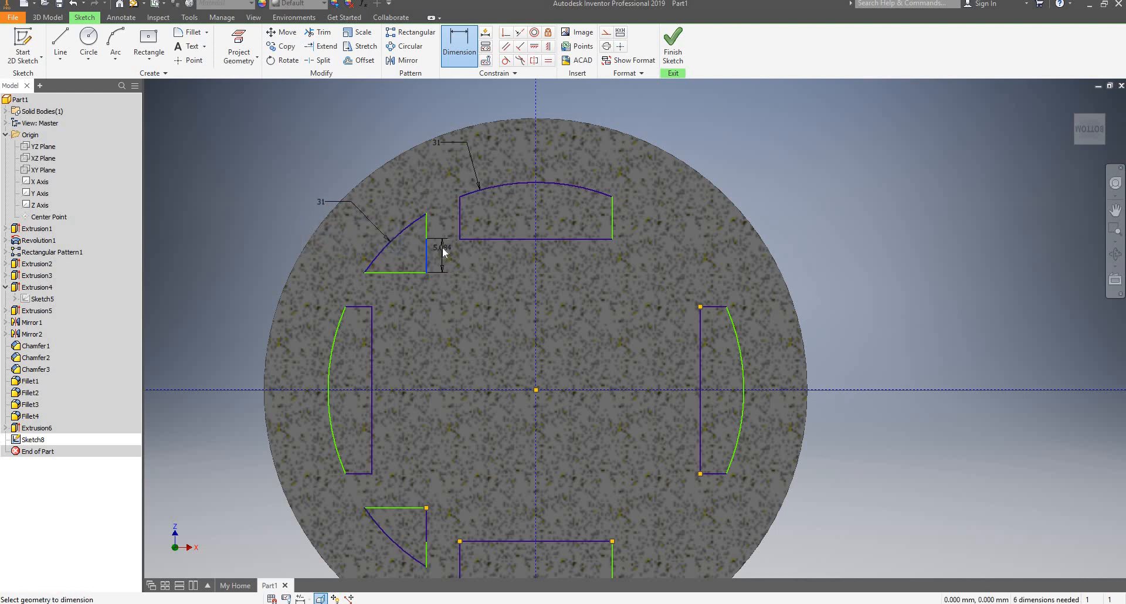
key("Escape")
scroll(424, 233, "up", 3)
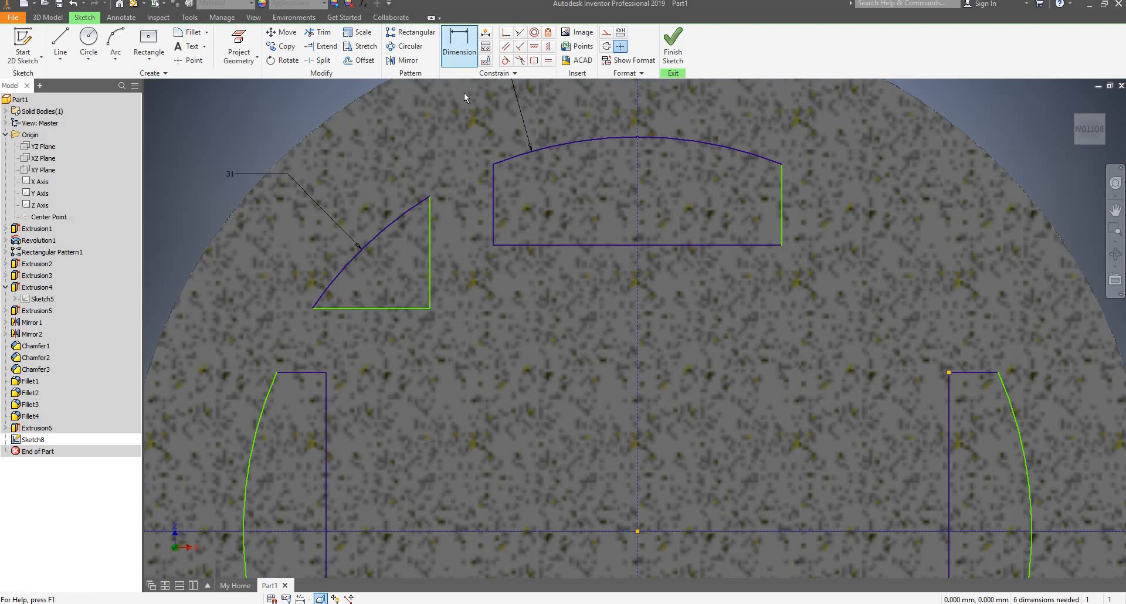
left_click(430, 225)
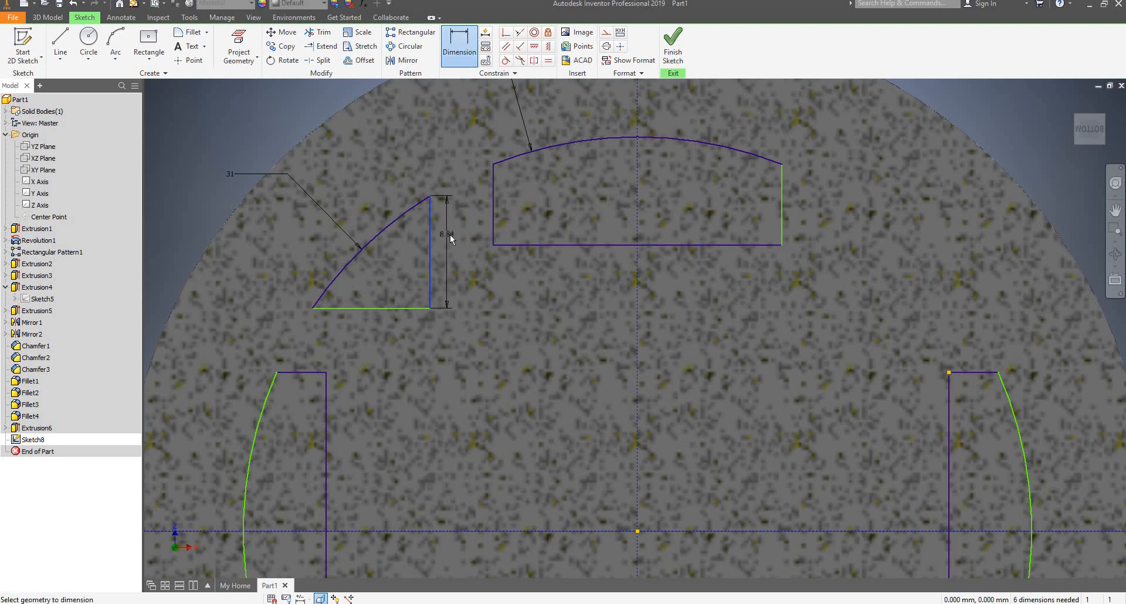
left_click(449, 235)
key("Return")
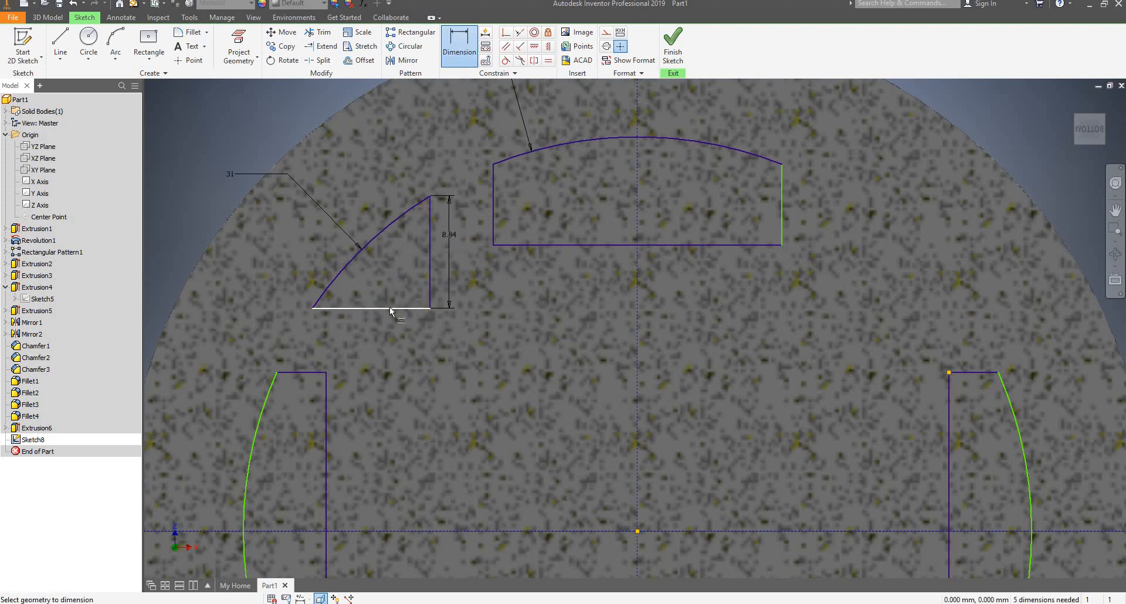
left_click(389, 307)
left_click(388, 320)
left_click(427, 367)
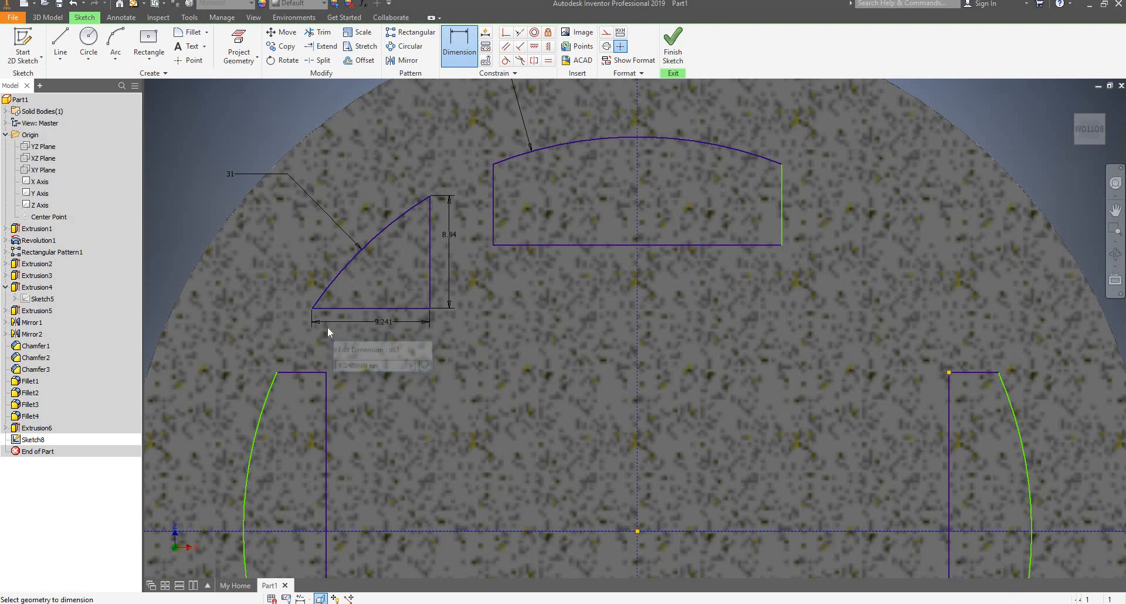
Dimension the radius of the left-hand profile's arc.
scroll(327, 326, "down", 4)
scroll(300, 374, "up", 2)
left_click(278, 360)
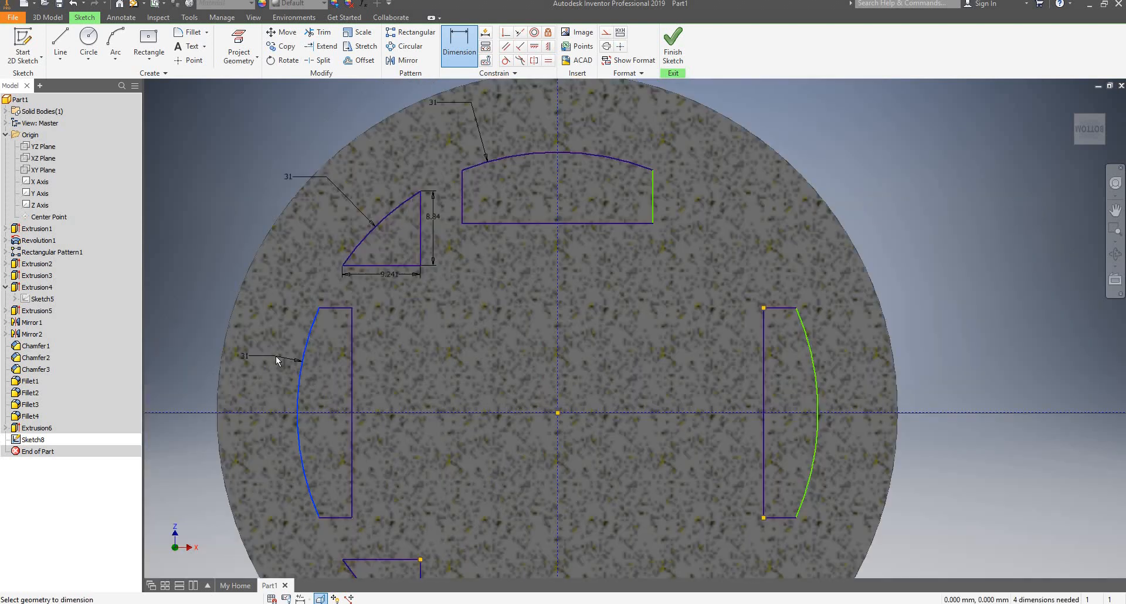
left_click(275, 359)
left_click(319, 401)
Dimension the length of the upper arched profile's short right-hand vertical edge.
scroll(393, 299, "down", 2)
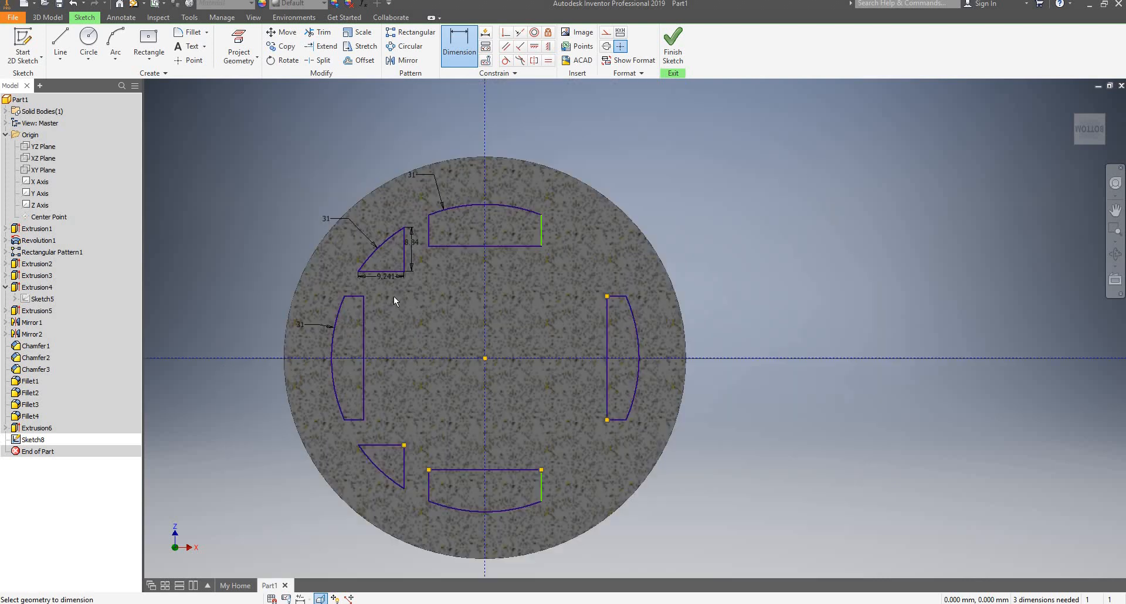
scroll(536, 246, "up", 3)
left_click(549, 218)
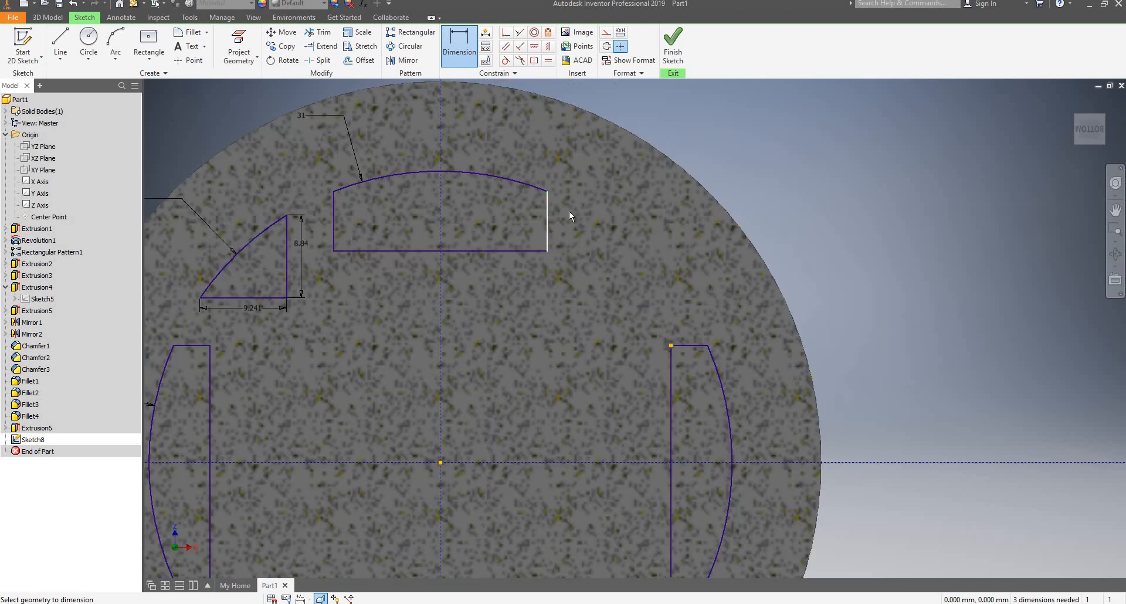
left_click(569, 215)
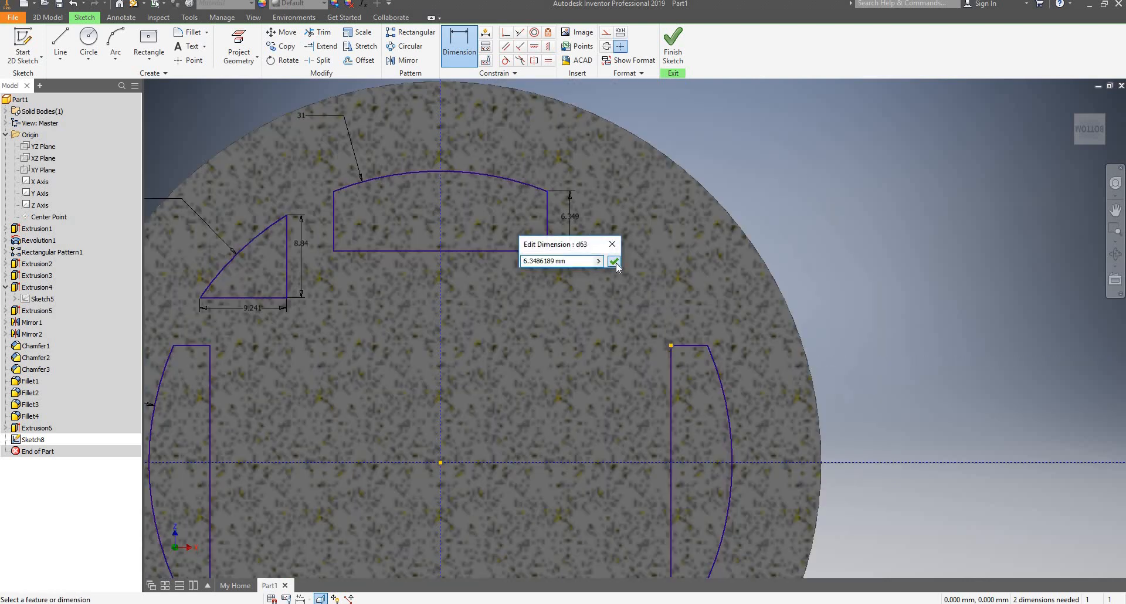
left_click(613, 261)
scroll(588, 261, "down", 3)
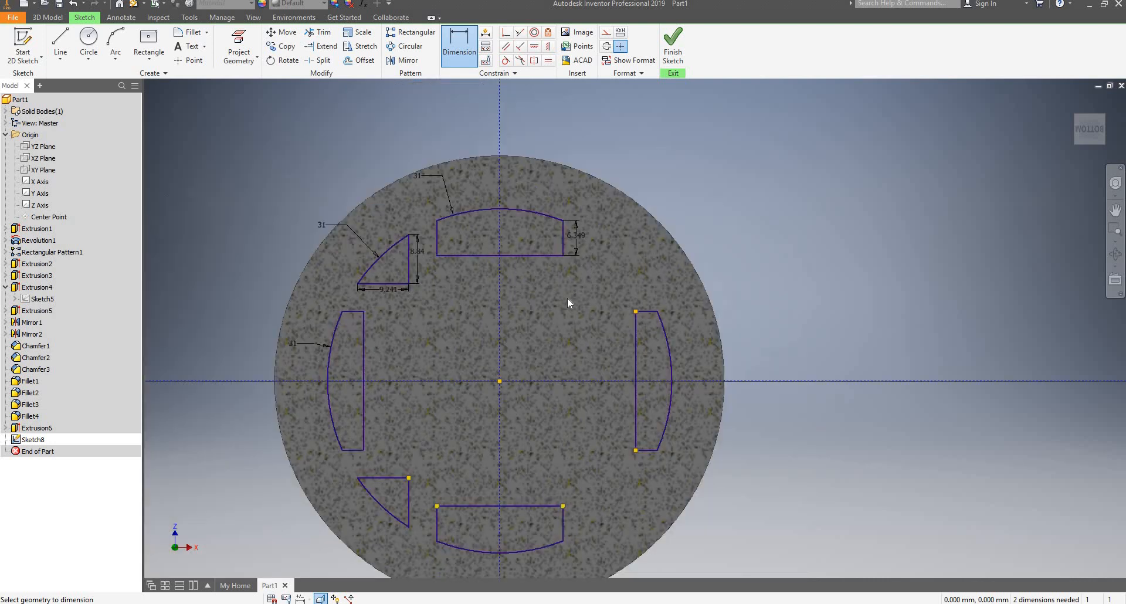
key("Escape")
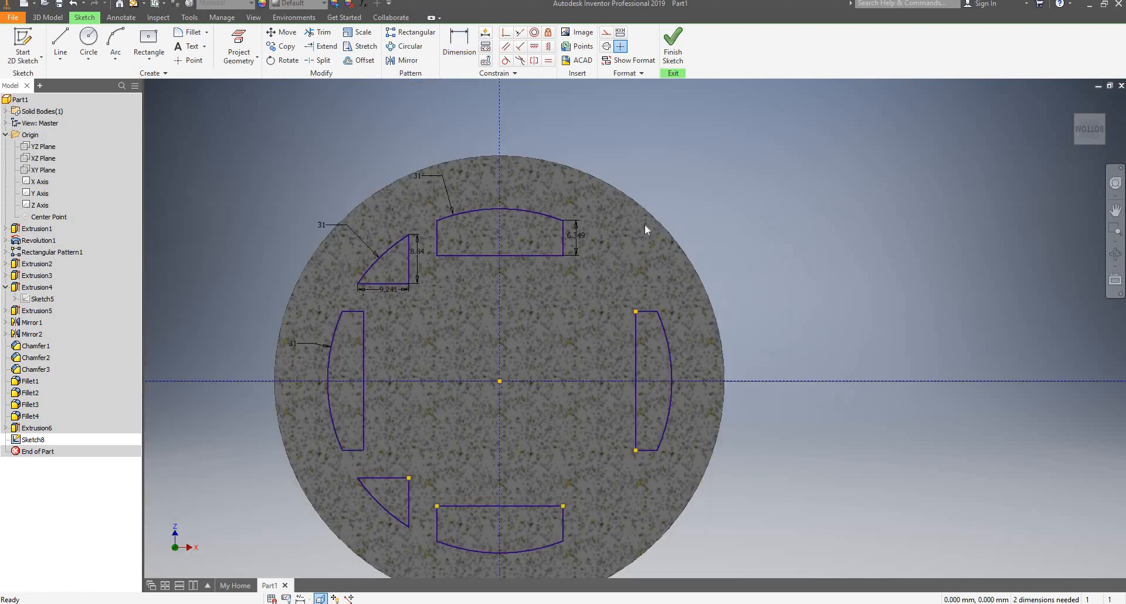
scroll(403, 251, "up", 3)
scroll(400, 241, "down", 3)
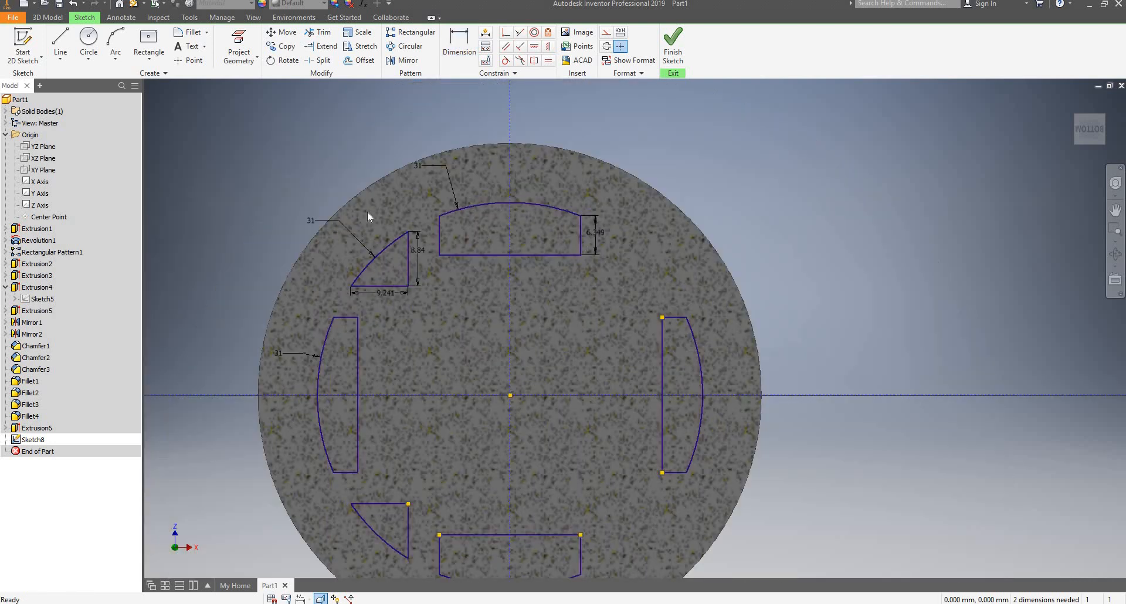
left_click_drag(289, 196, 429, 296)
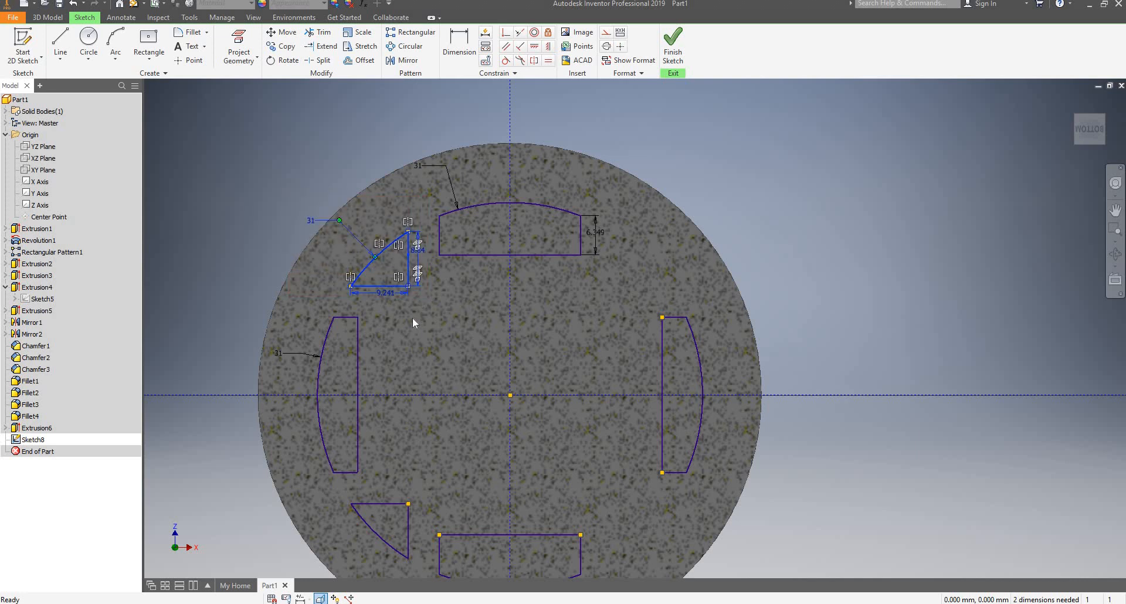
scroll(413, 318, "up", 3)
scroll(469, 346, "down", 5)
scroll(470, 474, "up", 5)
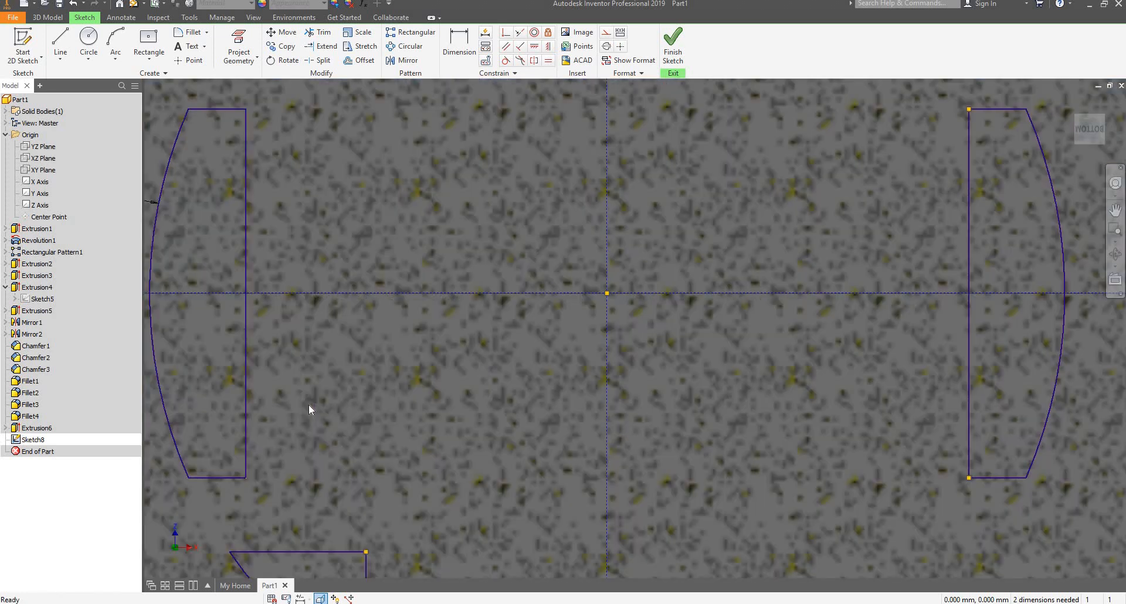
scroll(434, 338, "down", 5)
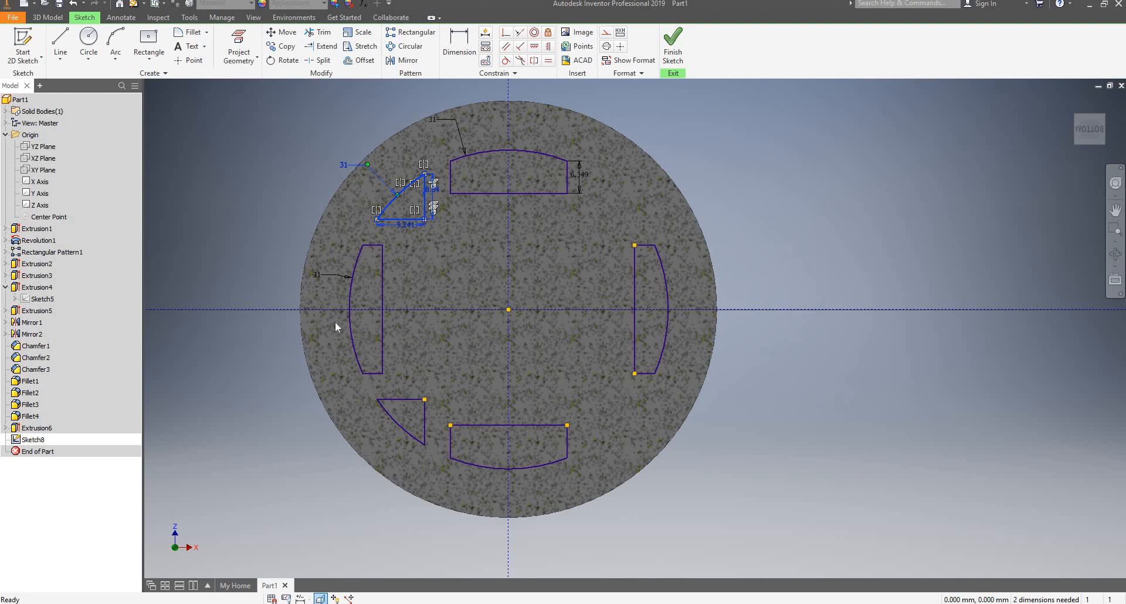
left_click(428, 428)
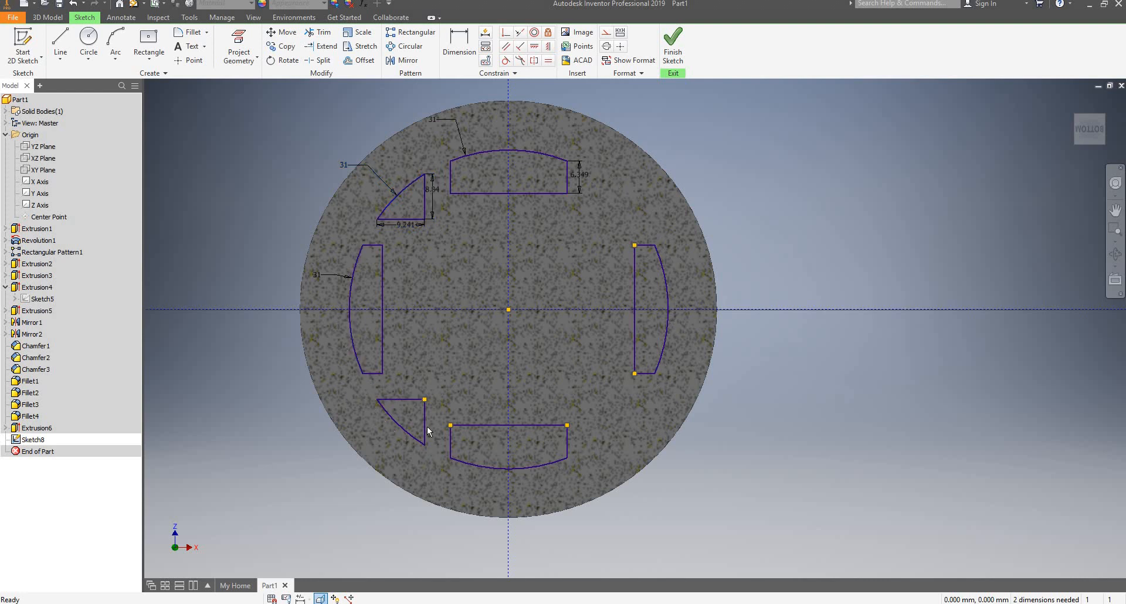
left_click_drag(350, 389, 433, 431)
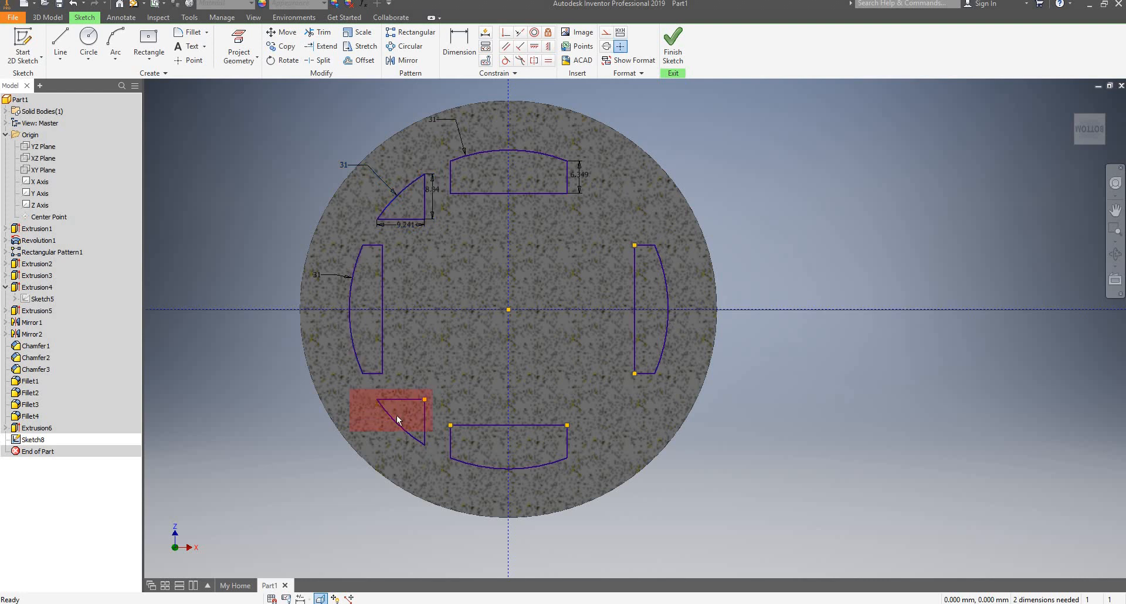
Mirror the upper-left and lower-left triangular profiles together about the vertical construction line through the origin.
left_click(404, 60)
scroll(365, 128, "up", 3)
mouse_move(305, 134)
left_mouse_down()
mouse_move(389, 201)
mouse_move(505, 325)
left_mouse_up()
scroll(491, 250, "down", 5)
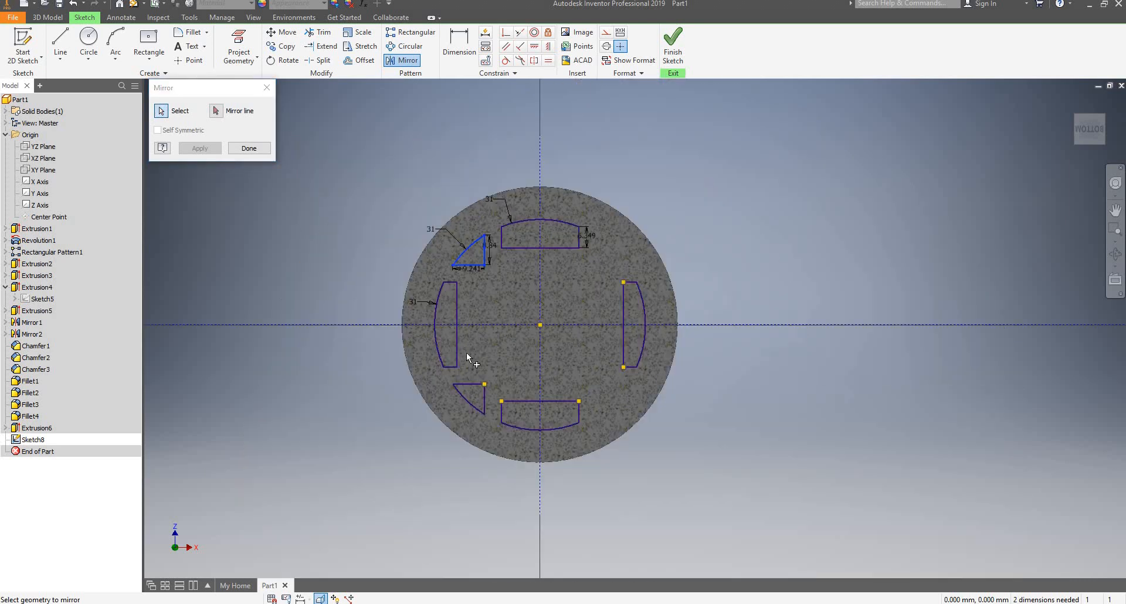
scroll(426, 413, "up", 6)
mouse_move(398, 421)
left_mouse_down()
mouse_move(524, 478)
mouse_move(542, 557)
left_mouse_up()
left_click(216, 111)
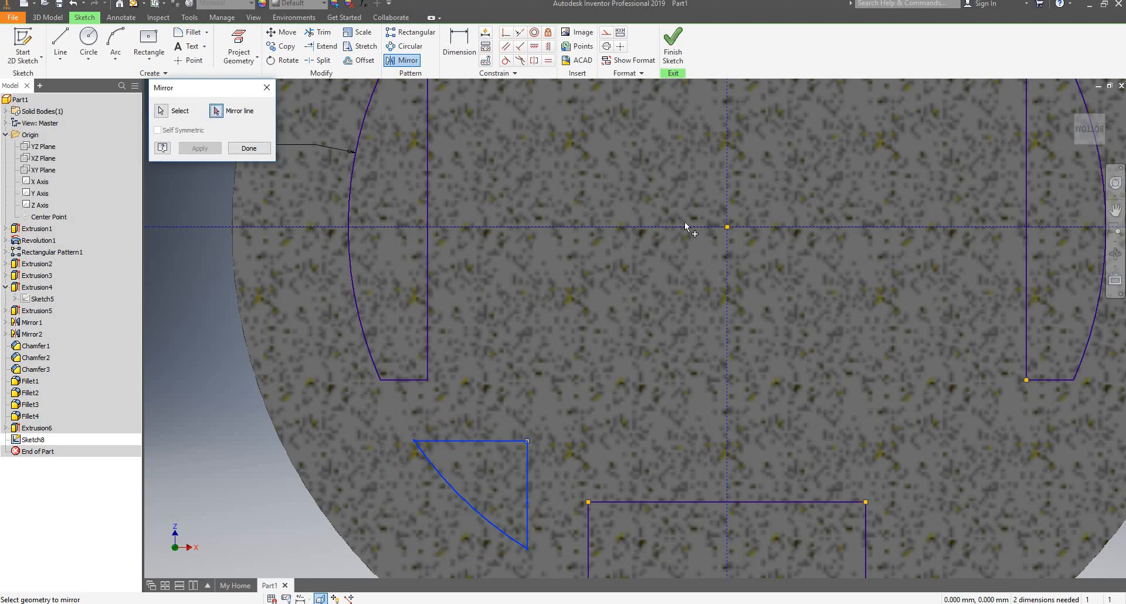
left_click(728, 261)
scroll(598, 241, "down", 5)
scroll(609, 188, "up", 5)
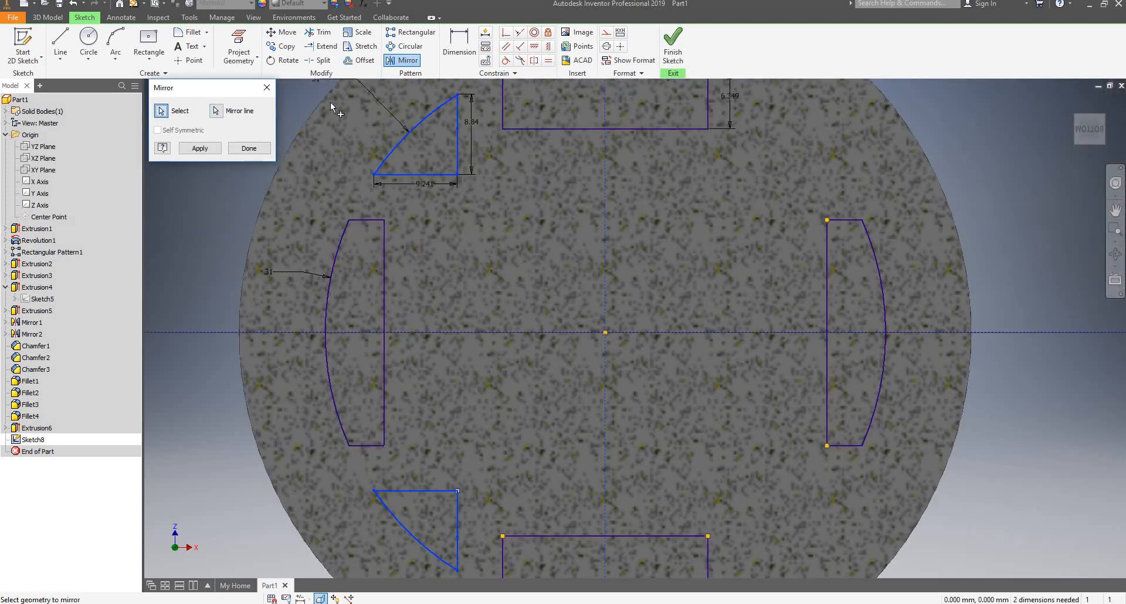
left_click(216, 112)
left_click(202, 148)
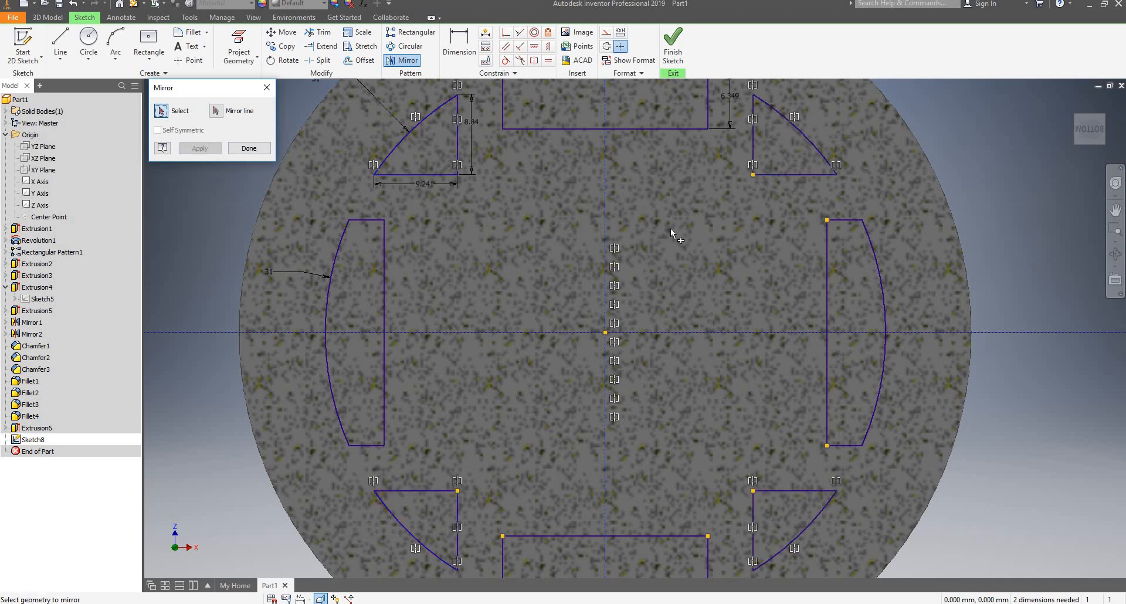
scroll(674, 236, "down", 5)
key("Escape")
scroll(698, 211, "up", 3)
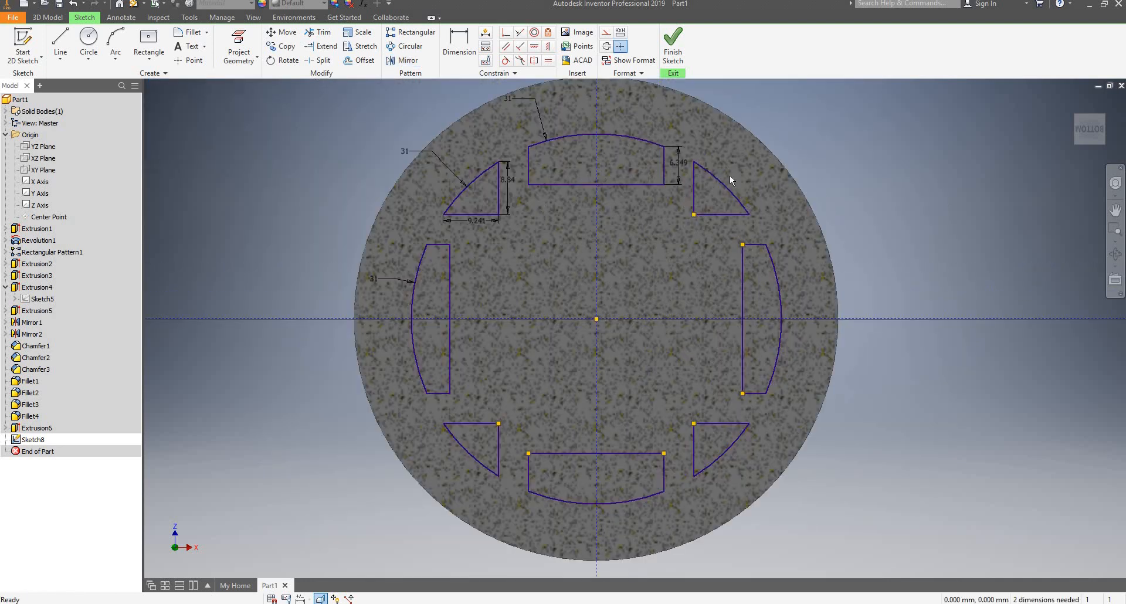
Finish the sketch and start an extrusion with all eight arched and triangular profiles selected.
left_click(674, 44)
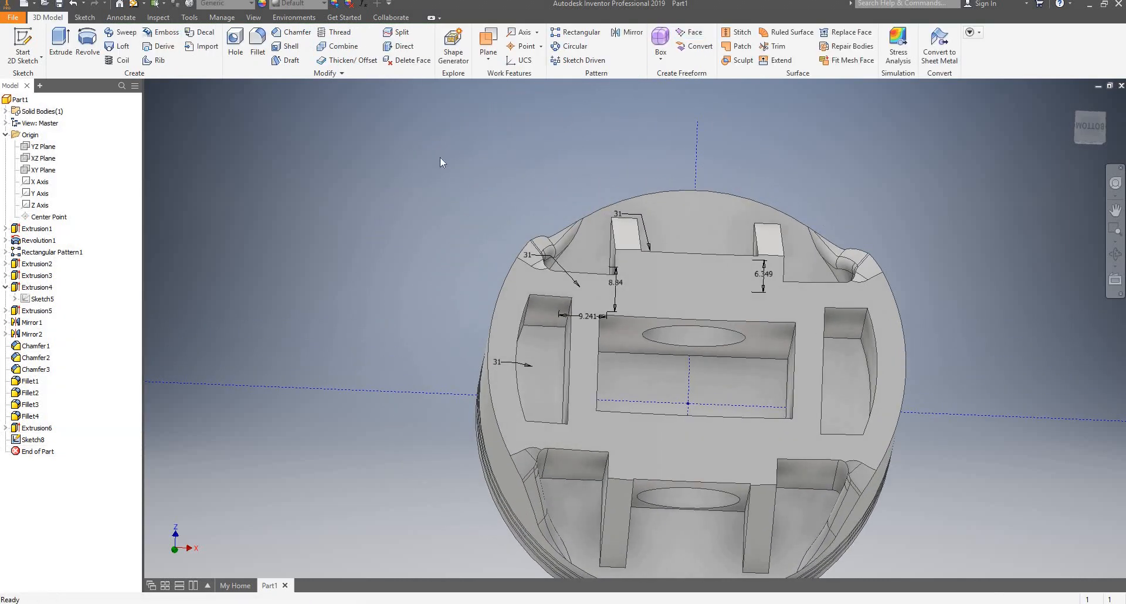
key("e")
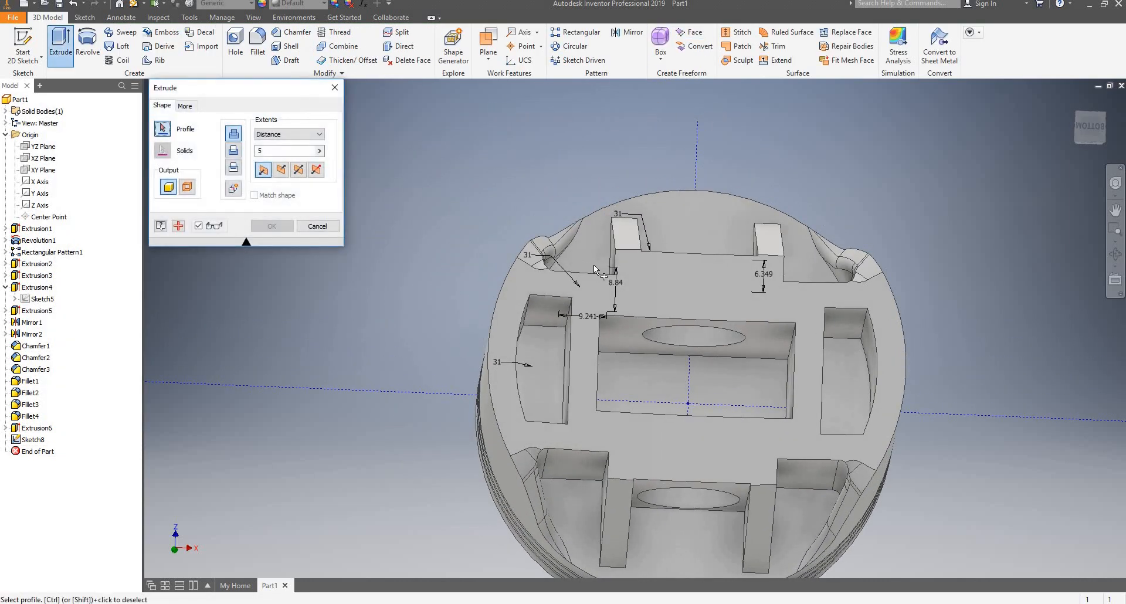
left_click(600, 283)
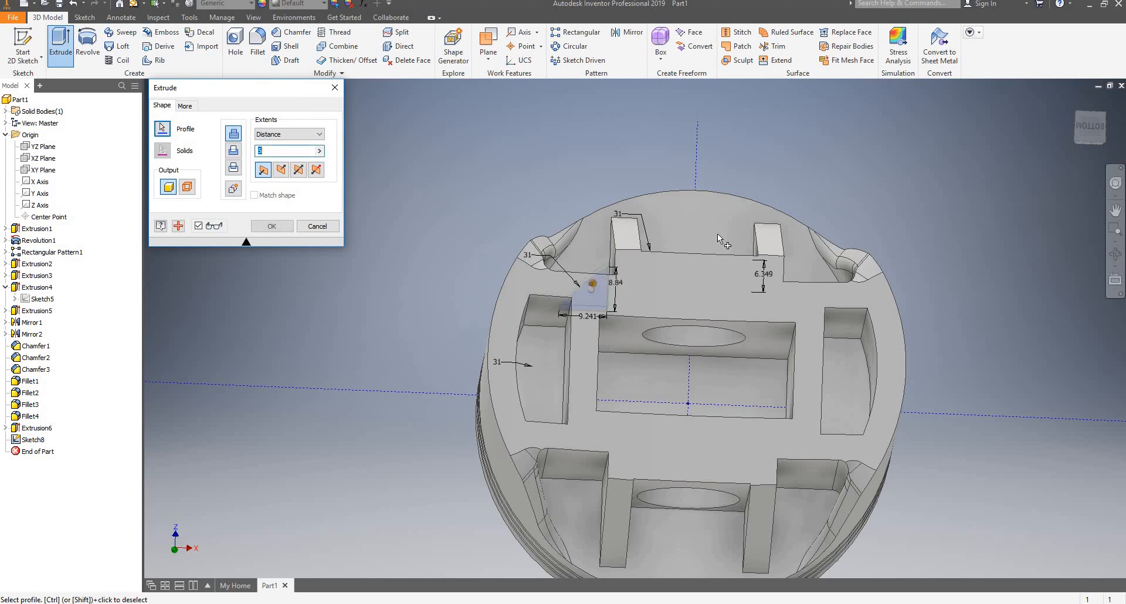
left_click(692, 275)
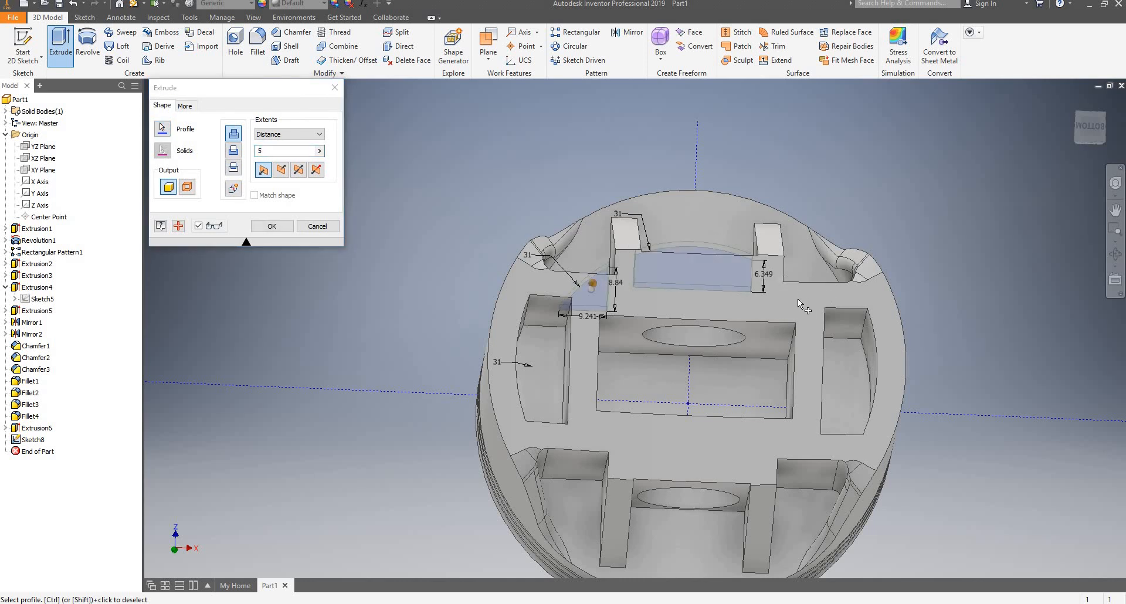
left_click(829, 381)
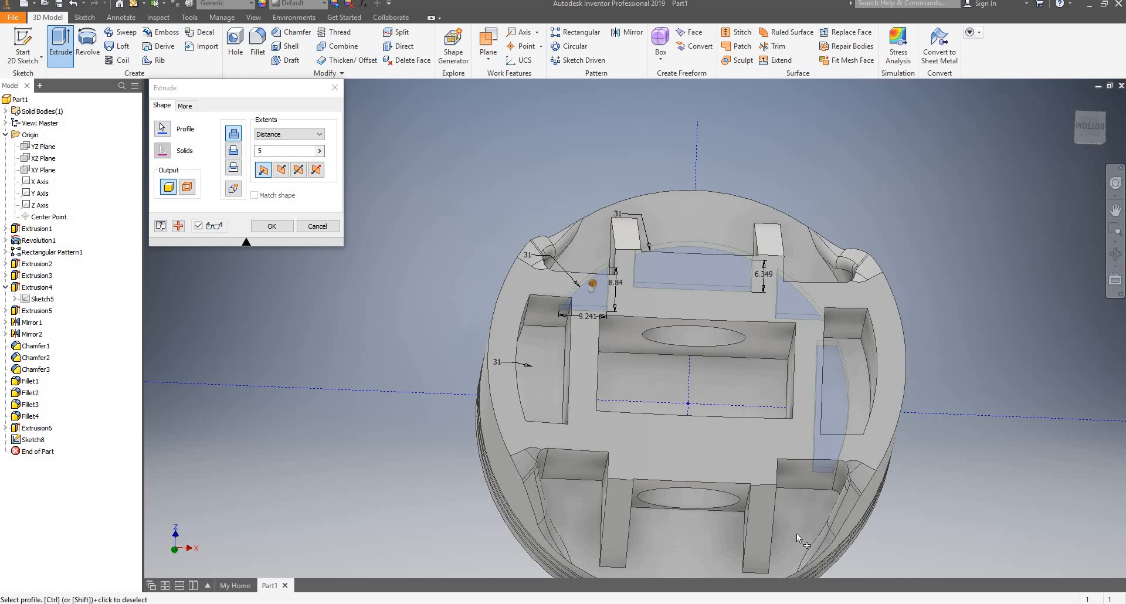
left_click(807, 498)
left_click(675, 543)
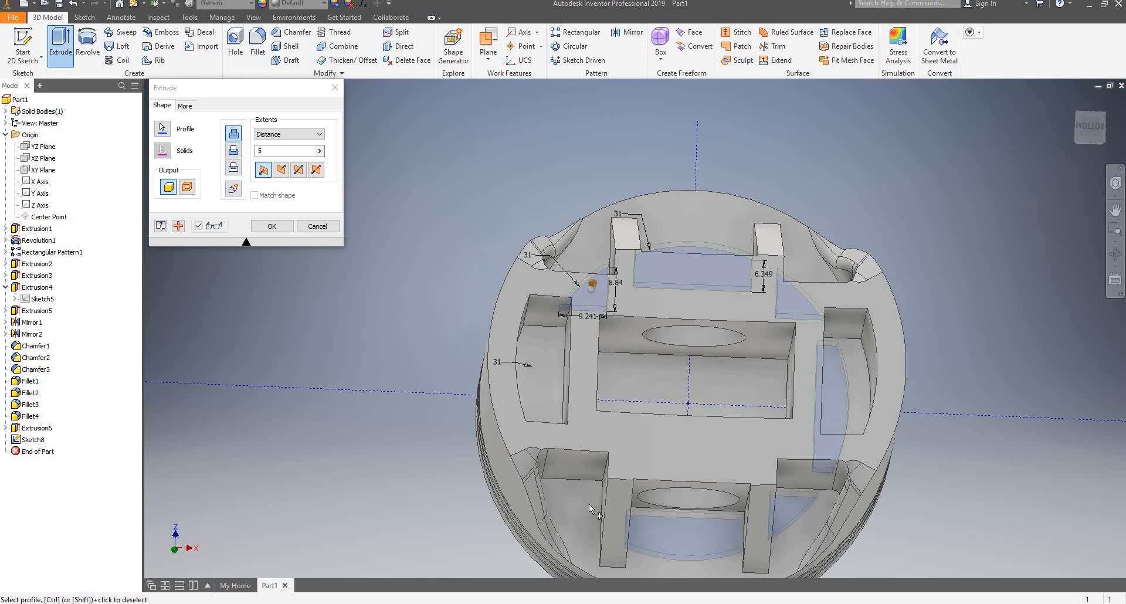
left_click(589, 504)
left_click(555, 387)
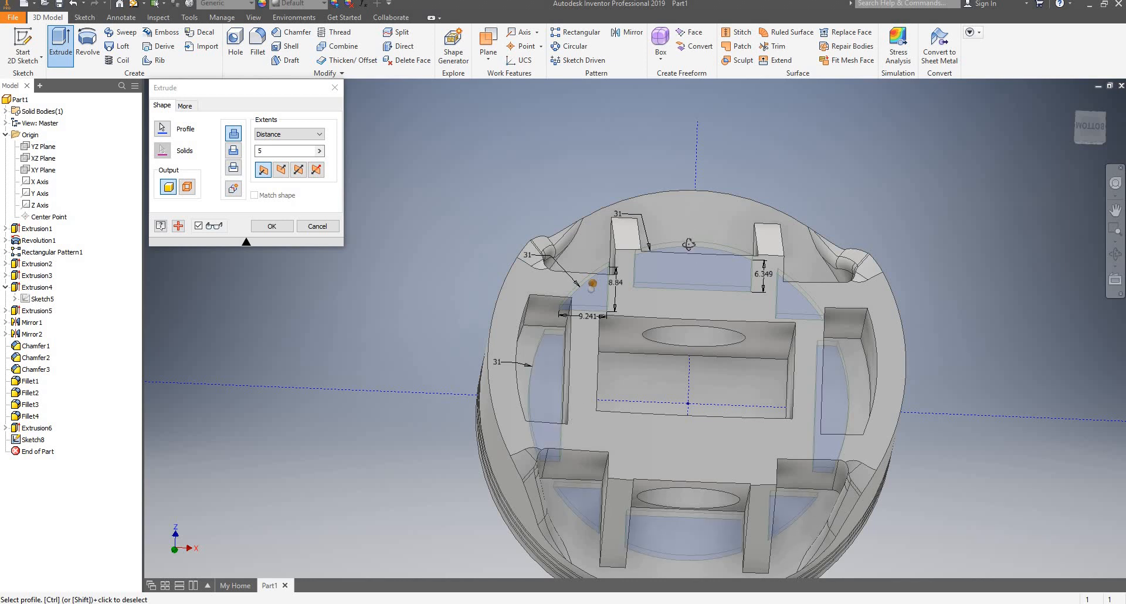
Set the extrusion to Cut, directed from the sketch toward the open skirt end of the piston.
middle_click_drag(592, 285, 591, 319, "shift")
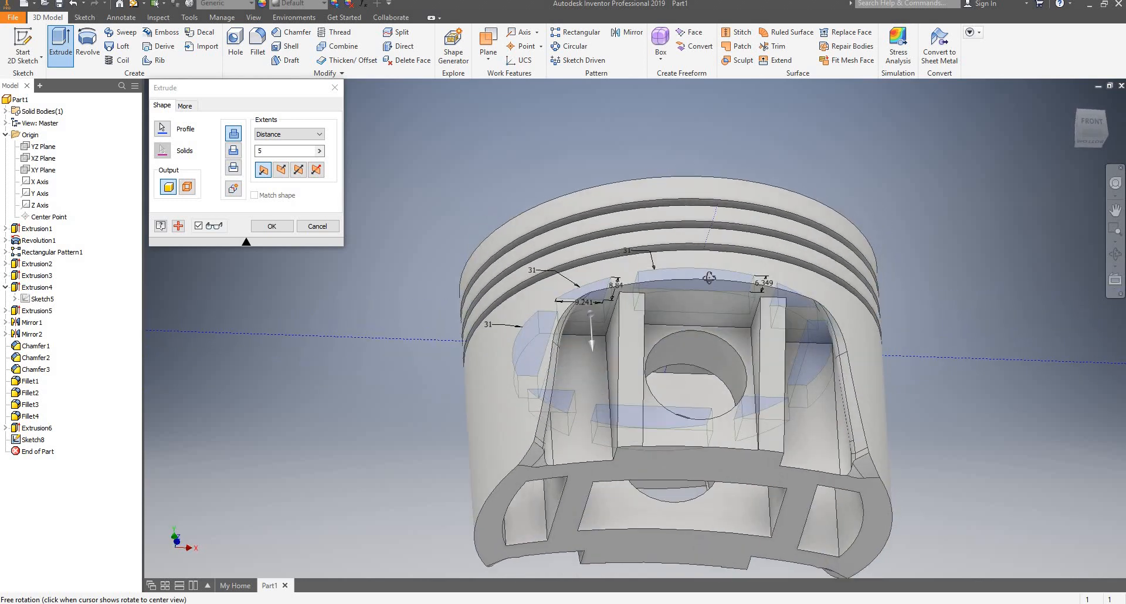
middle_click_drag(709, 278, 713, 189, "shift")
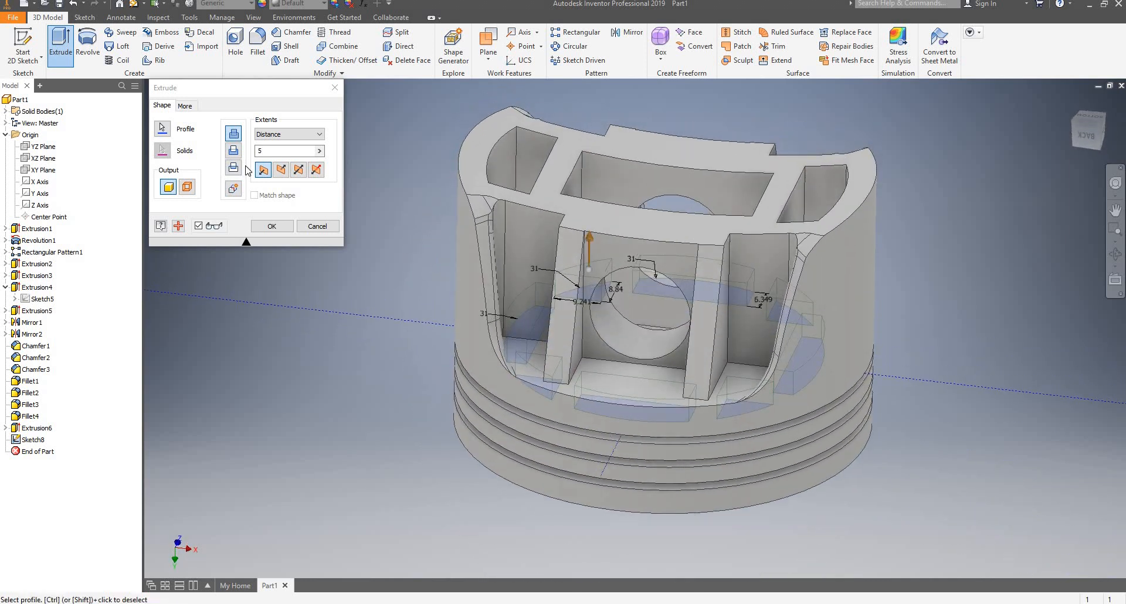
left_click(281, 169)
left_click(234, 150)
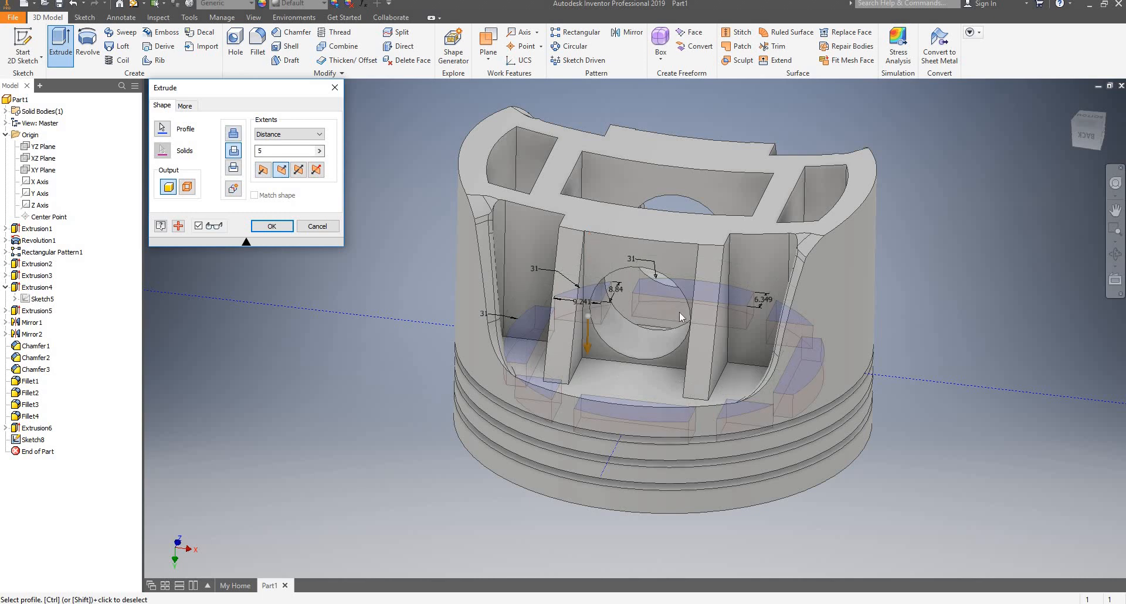
middle_click_drag(681, 317, 627, 404, "shift")
left_click(269, 170)
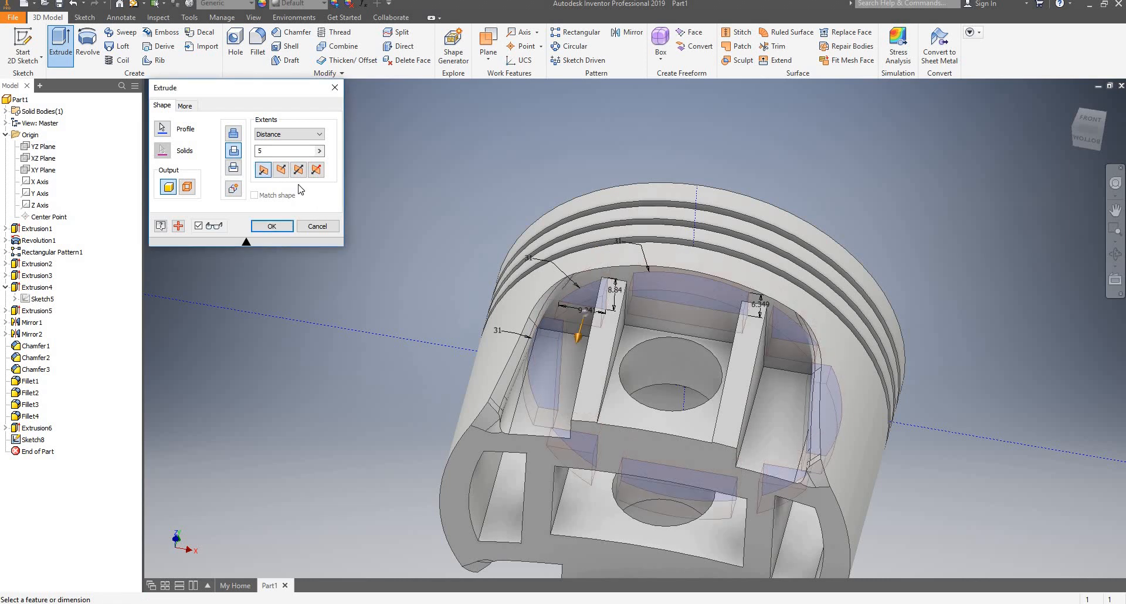
Set the cut's extents to All and create the extruded feature.
middle_click_drag(725, 324, 467, 251, "shift")
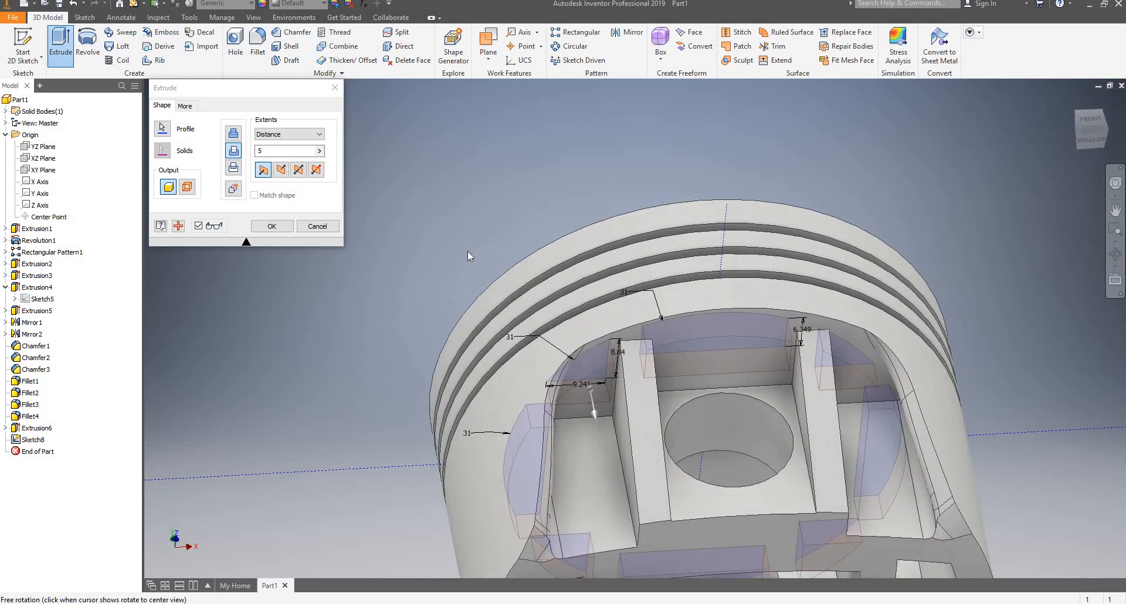
left_click(280, 150)
left_click(278, 139)
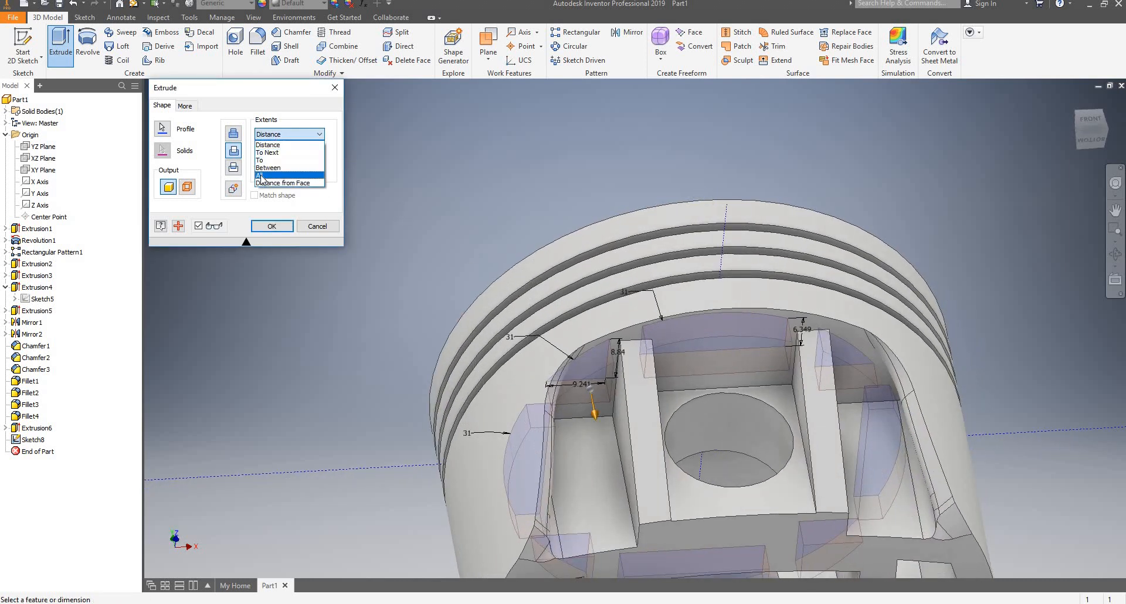
left_click(282, 178)
middle_click_drag(751, 243, 767, 219, "shift")
left_click(271, 227)
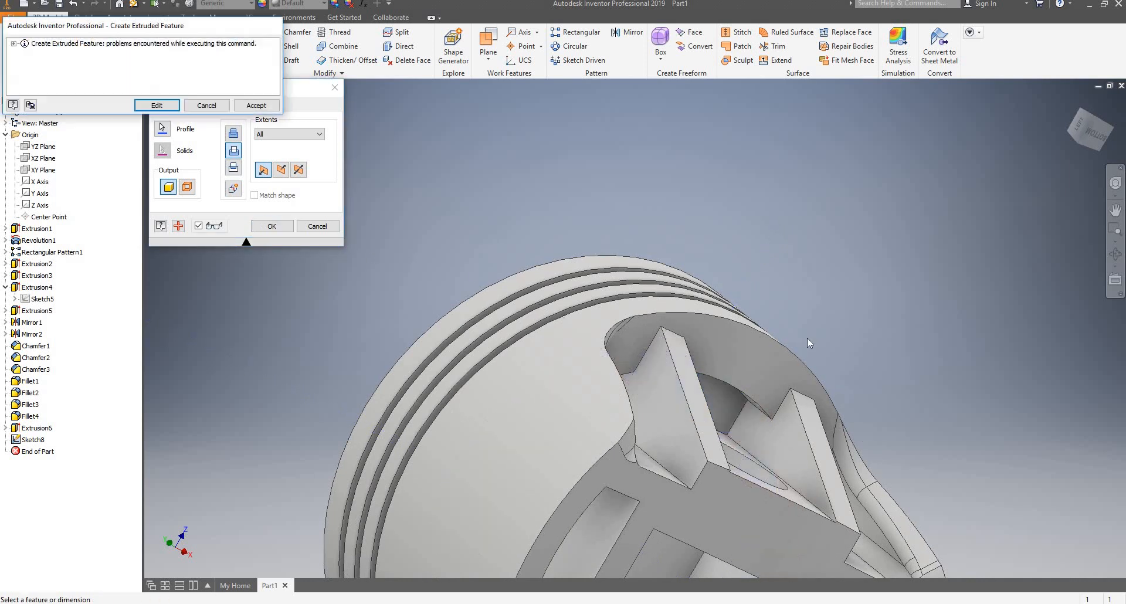
Expand the problem report down to the Sketch8 constraint details and accept the extruded cut.
left_click(14, 44)
left_click(24, 53)
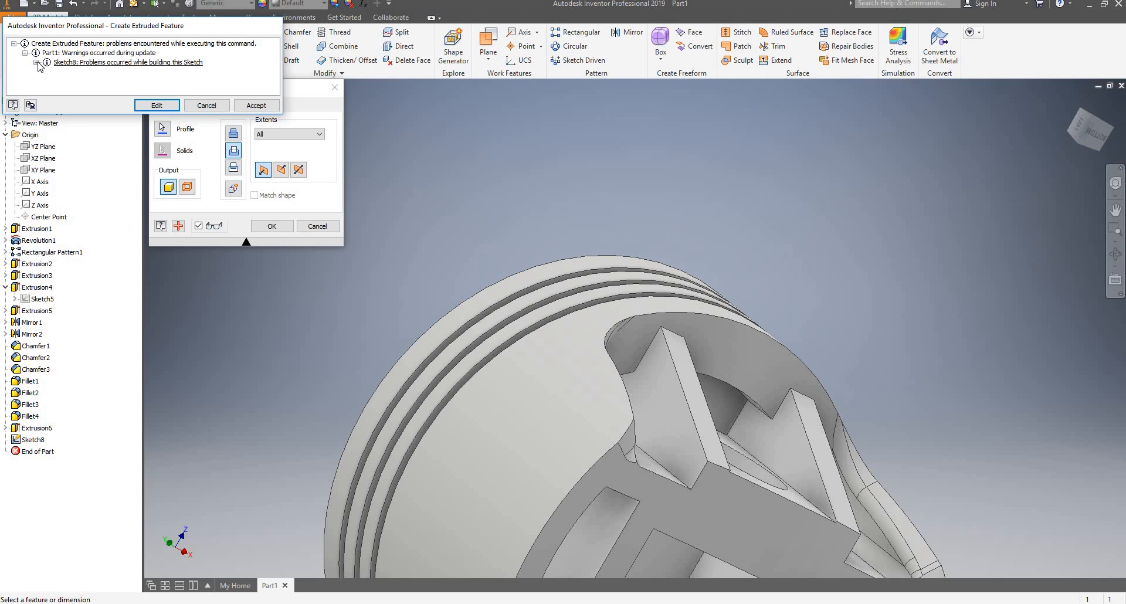
left_click(36, 62)
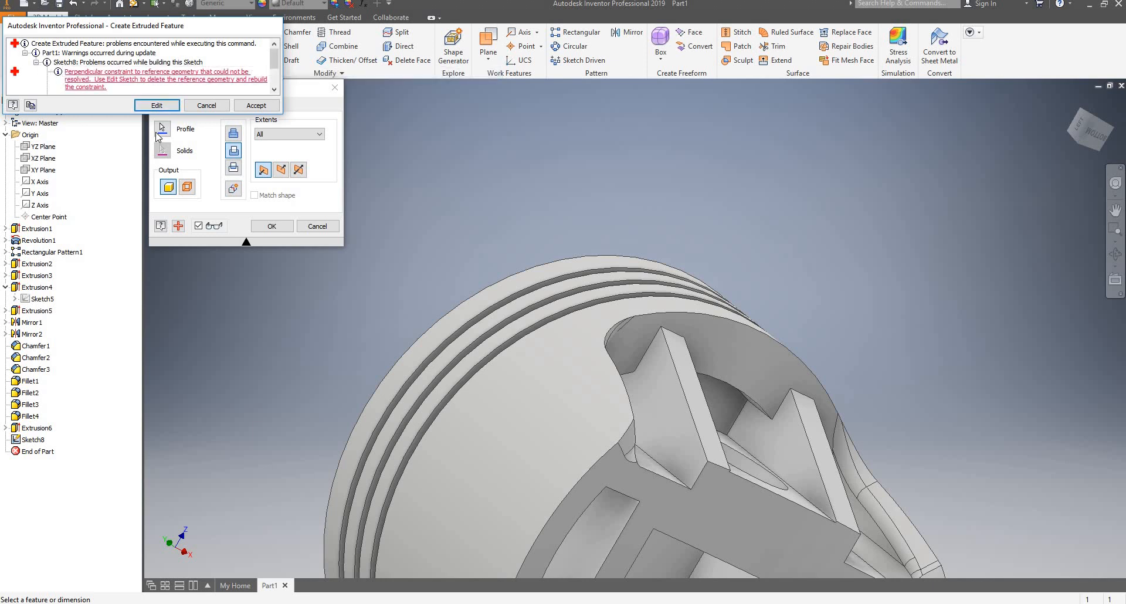
left_click(256, 105)
scroll(547, 288, "down", 5)
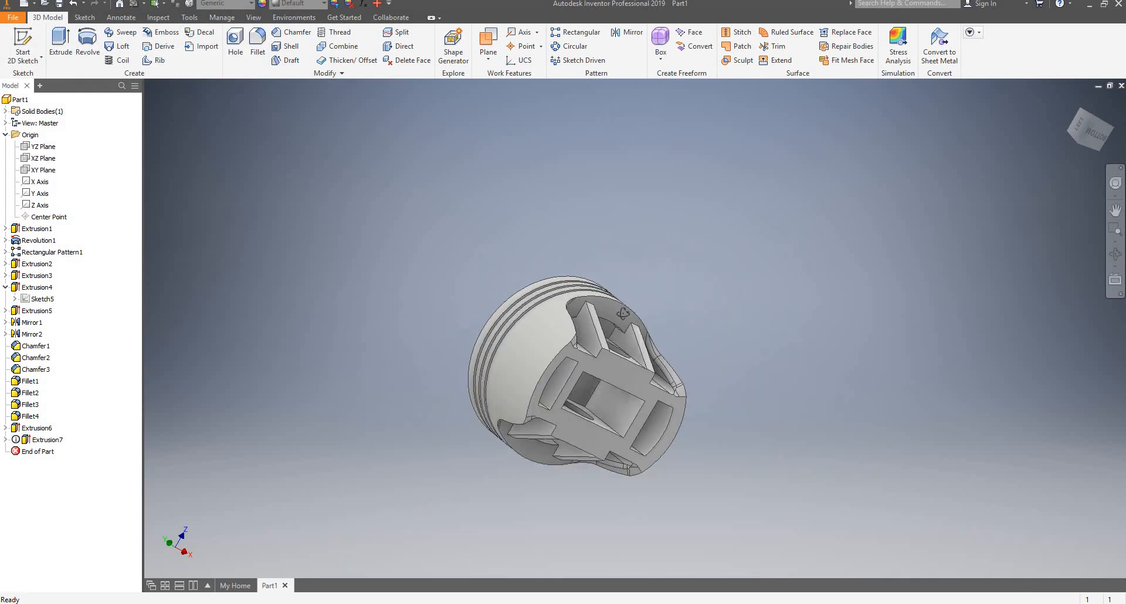
Inspect the cut from the underside, open its Sketch8 for editing to check it, and exit the sketch.
middle_click_drag(623, 314, 601, 326, "shift")
scroll(600, 300, "up", 5)
scroll(601, 299, "down", 3)
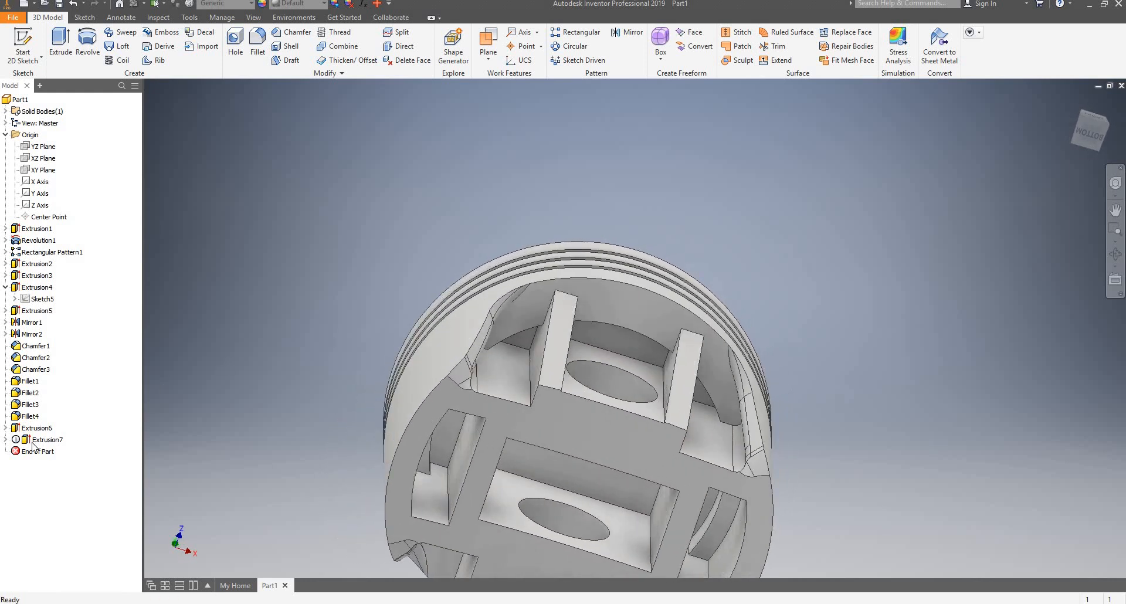
left_click(6, 440)
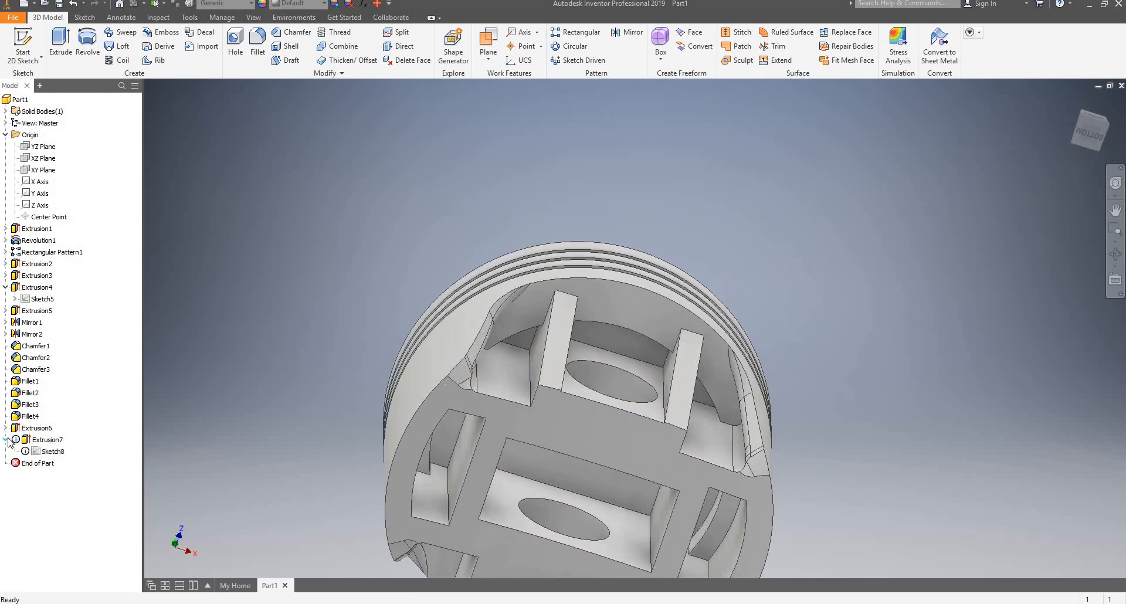
double_click(34, 452)
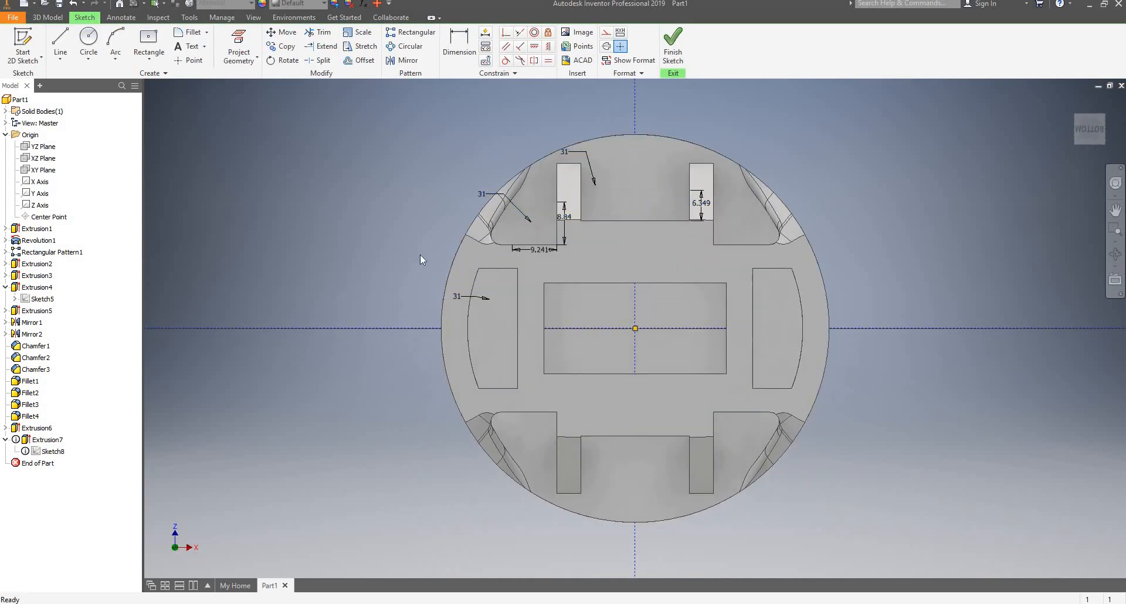
left_click(672, 56)
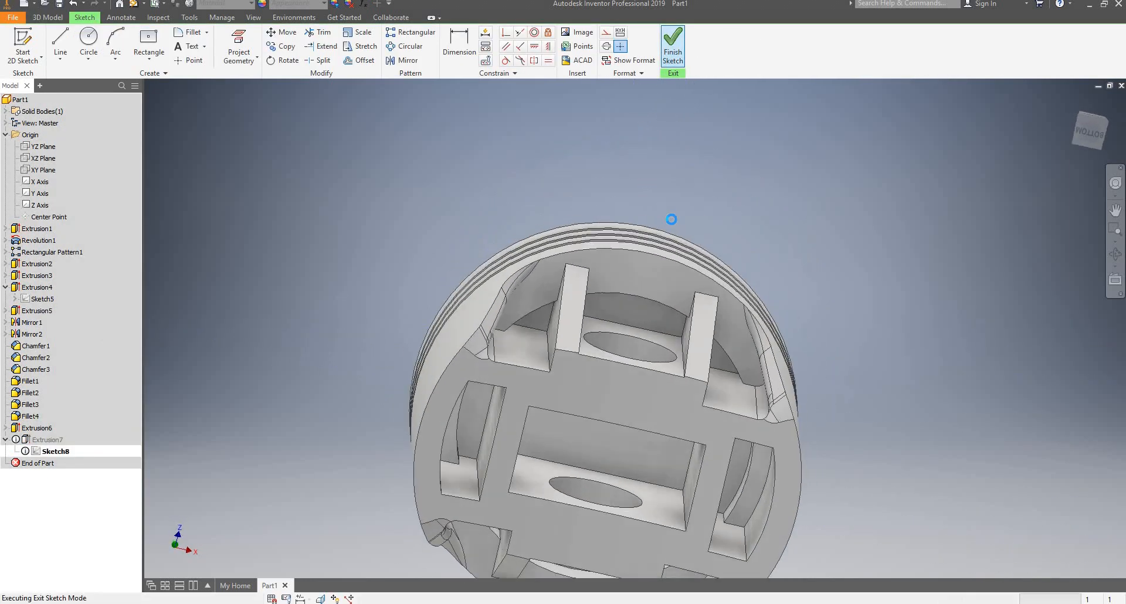
View the piston from an angle and start recovery of Sketch8 under the failed extrusion.
mouse_move(674, 196)
middle_mouse_down("shift")
mouse_move(629, 299)
mouse_move(589, 299)
mouse_move(572, 263)
middle_mouse_up("shift")
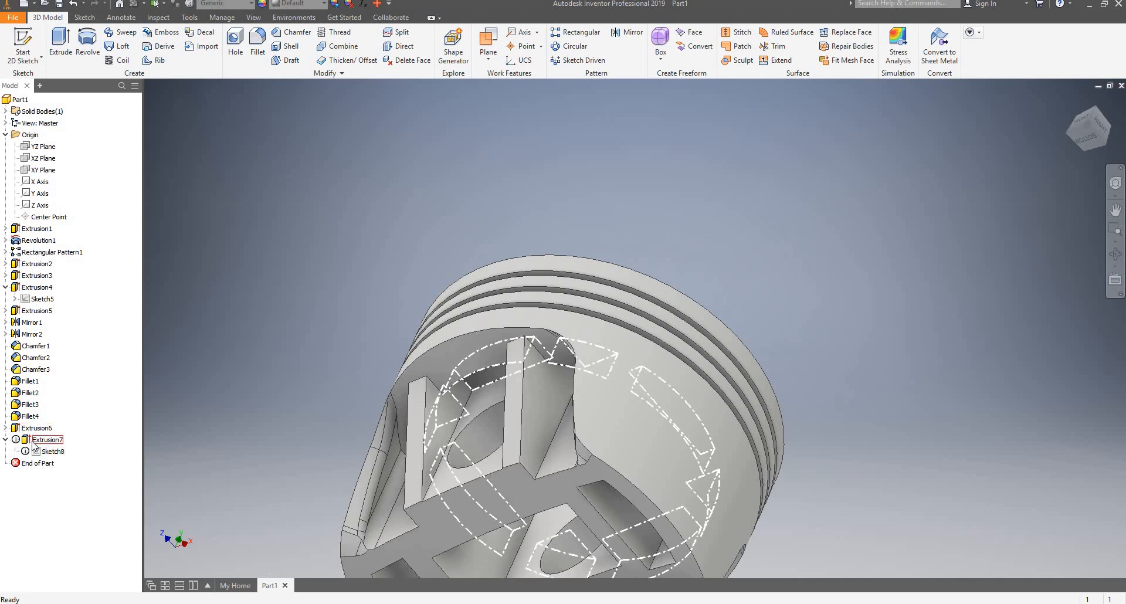
right_click(48, 452)
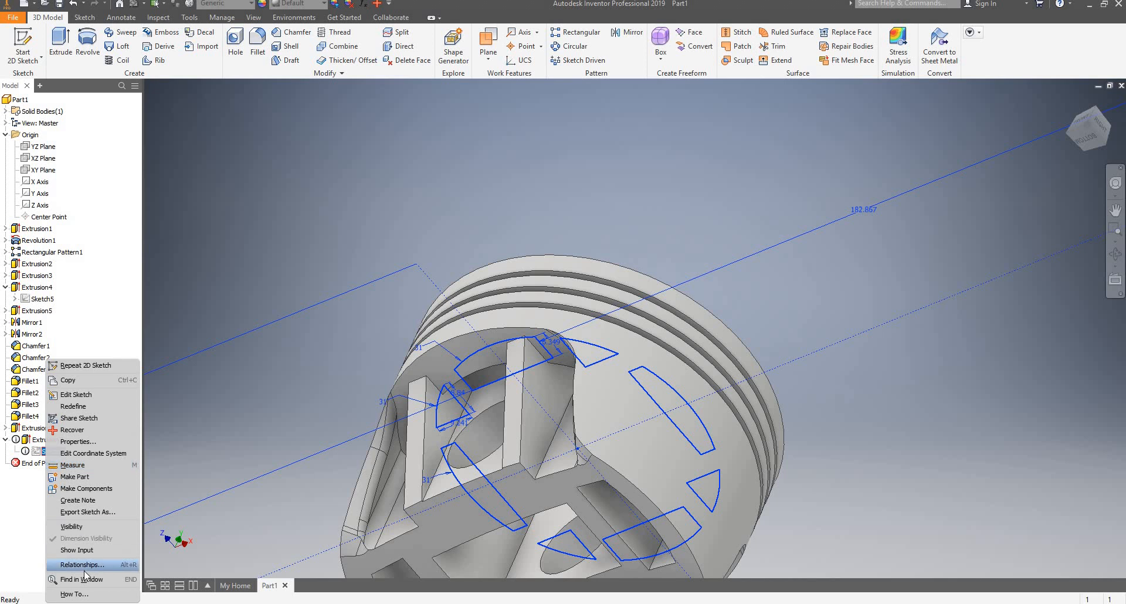
left_click(93, 432)
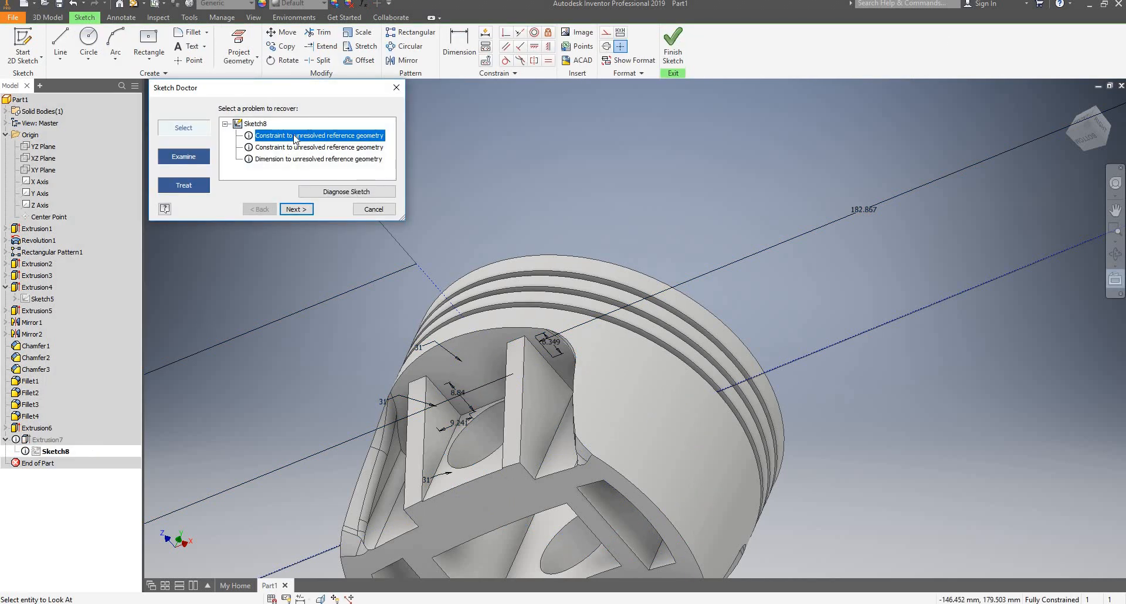
Examine which geometry each listed Sketch8 constraint and dimension problem refers to, and close the Sketch Doctor.
left_click(289, 151)
left_click(293, 158)
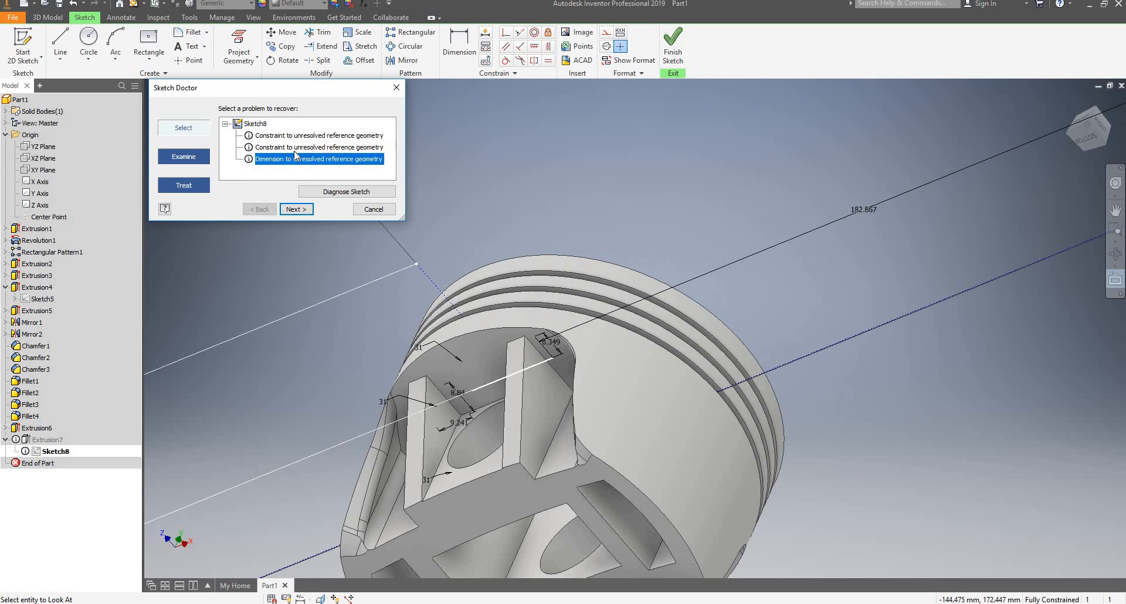
key("Up")
key("Up")
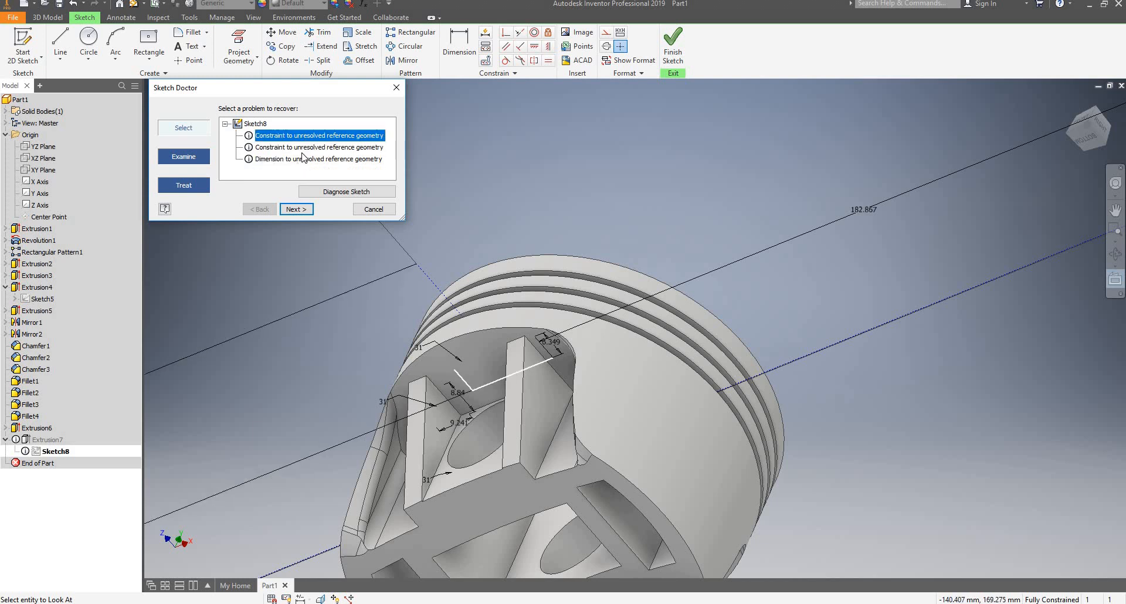
left_click(301, 149)
left_click(298, 162)
key("Up")
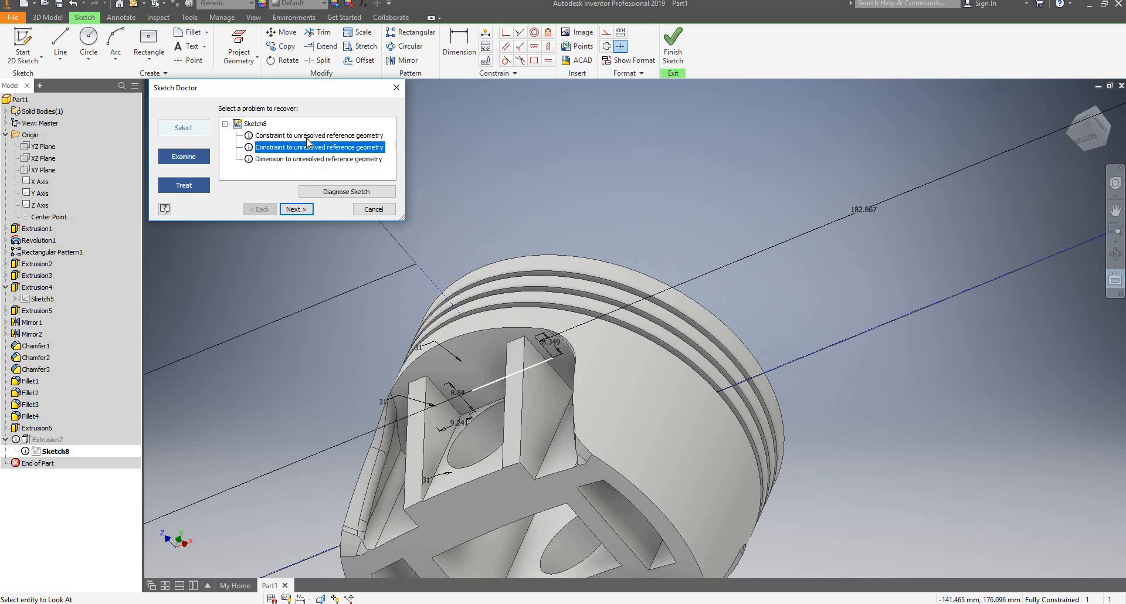
key("Up")
left_click(397, 88)
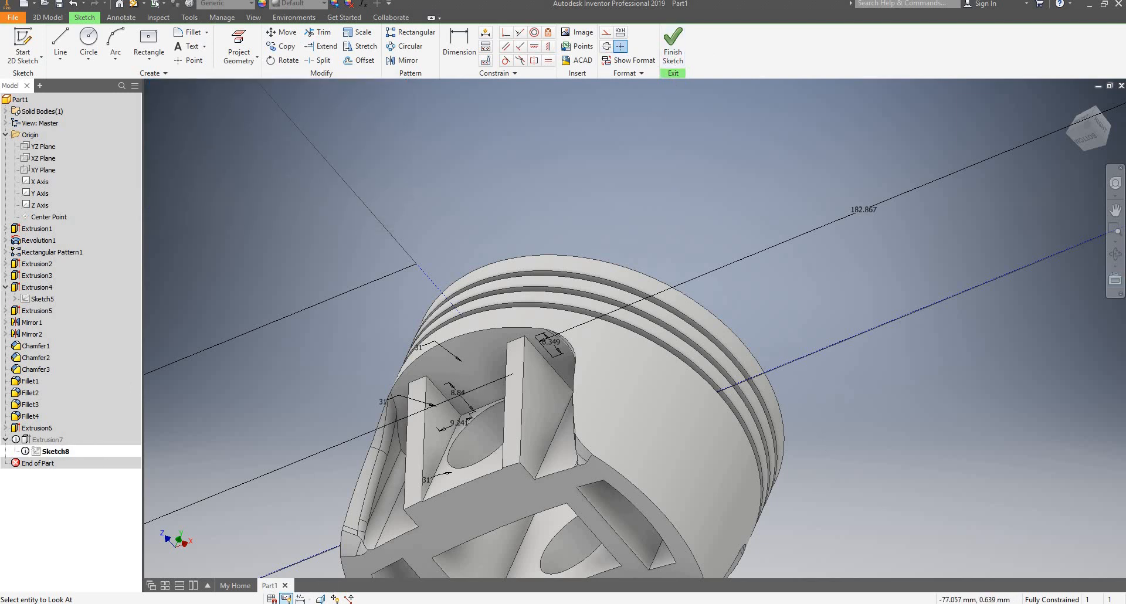
Slice the graphics at the sketch plane, face the sketch squarely, and delete the upper arc-topped profile's left vertical line.
left_click(320, 598)
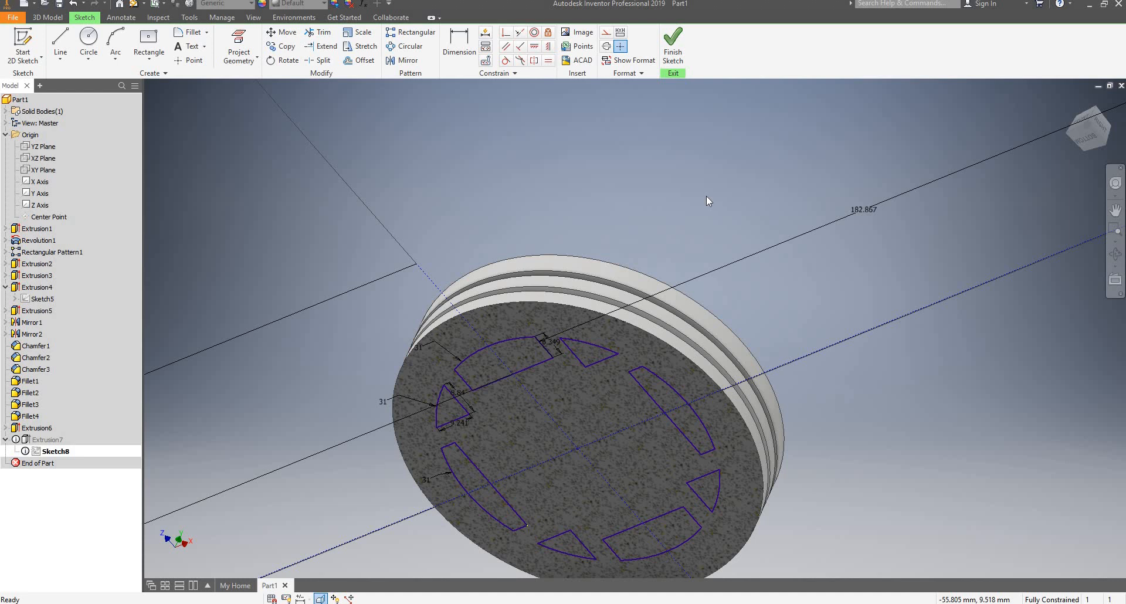
left_click(1082, 142)
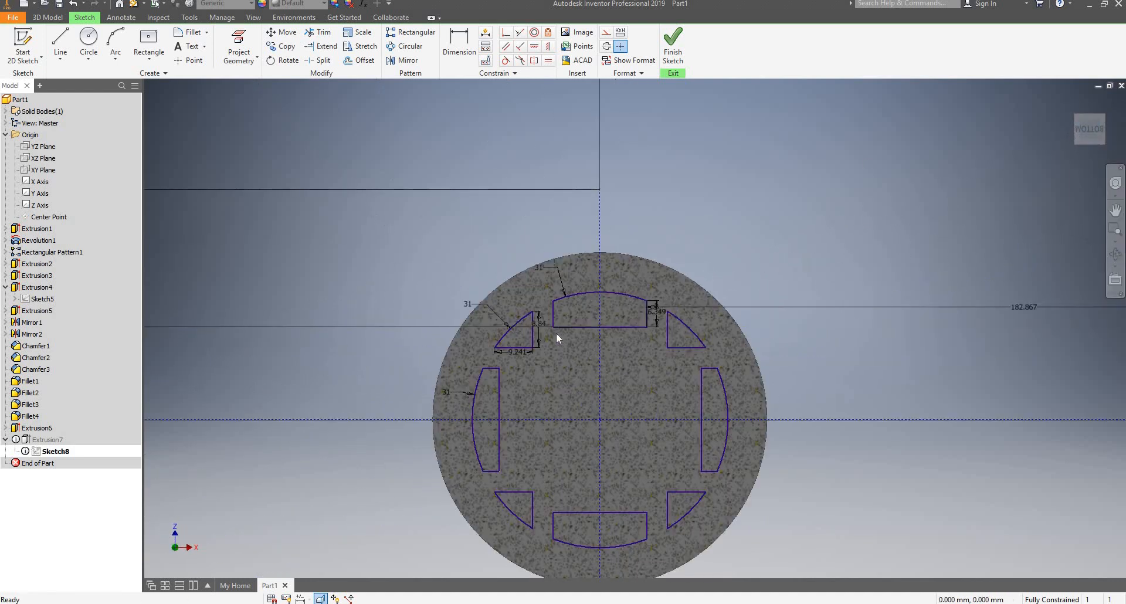
scroll(557, 311, "down", 10)
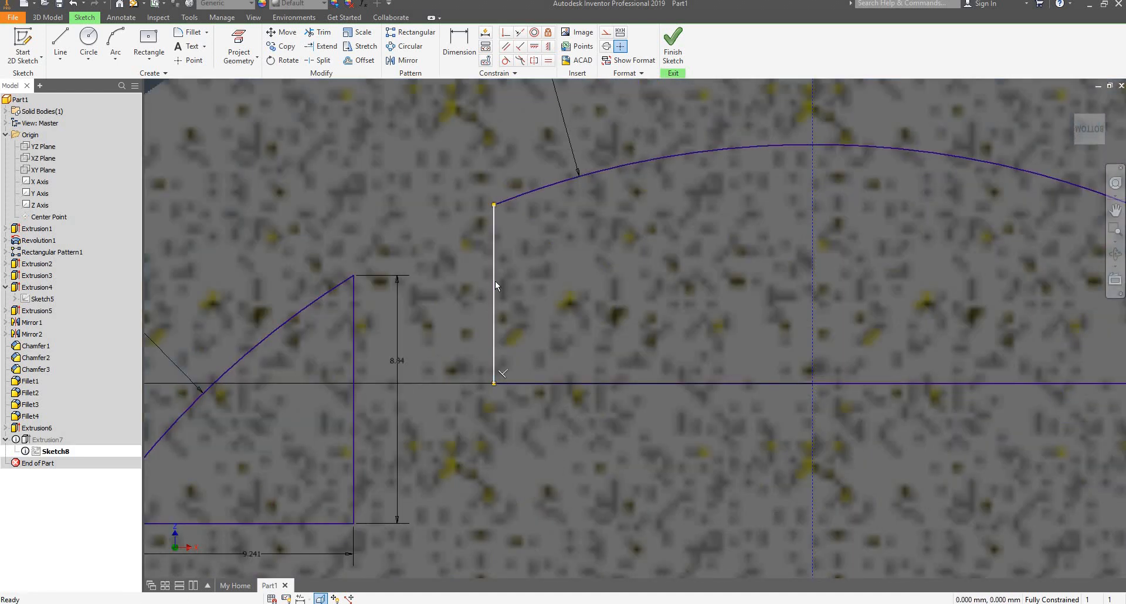
left_click(495, 280)
key("Delete")
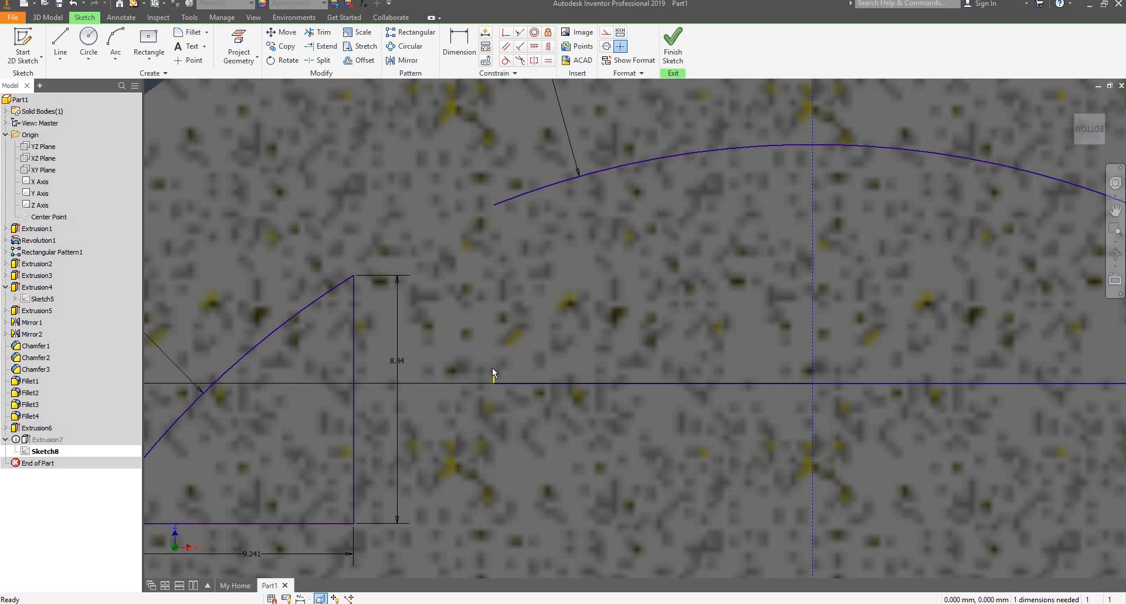
Delete the upper profile's horizontal base line and the stray remnants around its left end.
scroll(494, 383, "down", 5)
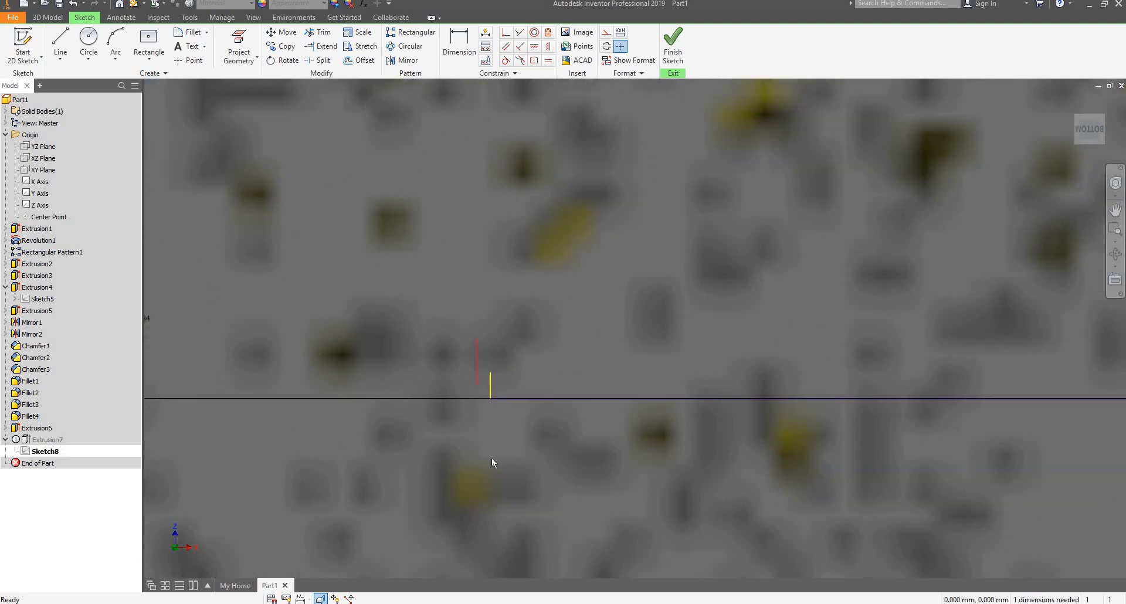
scroll(484, 353, "up", 5)
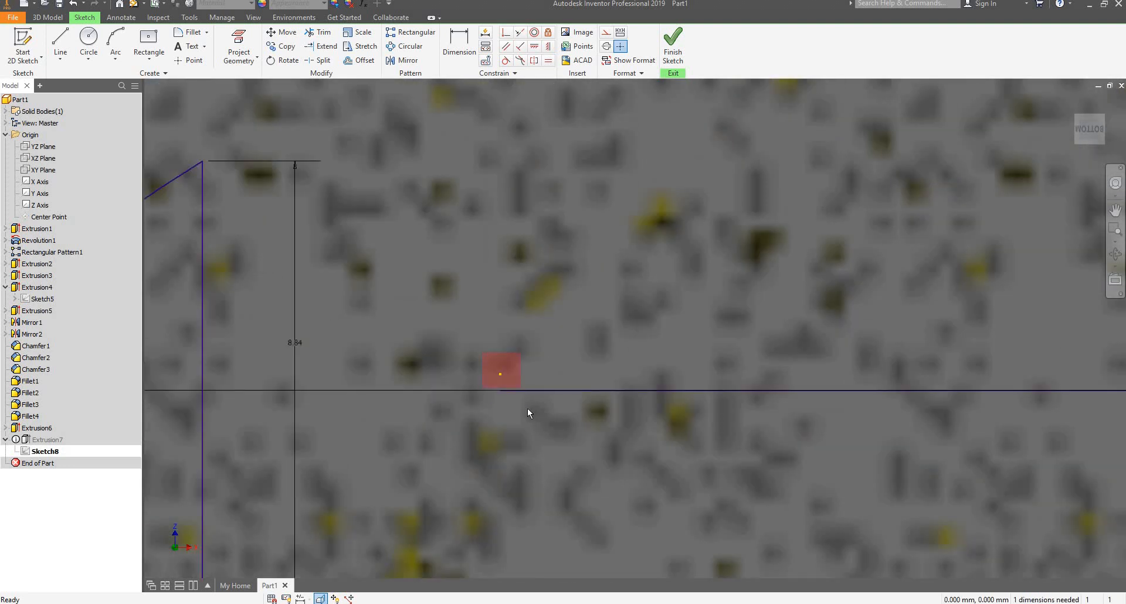
key("Delete")
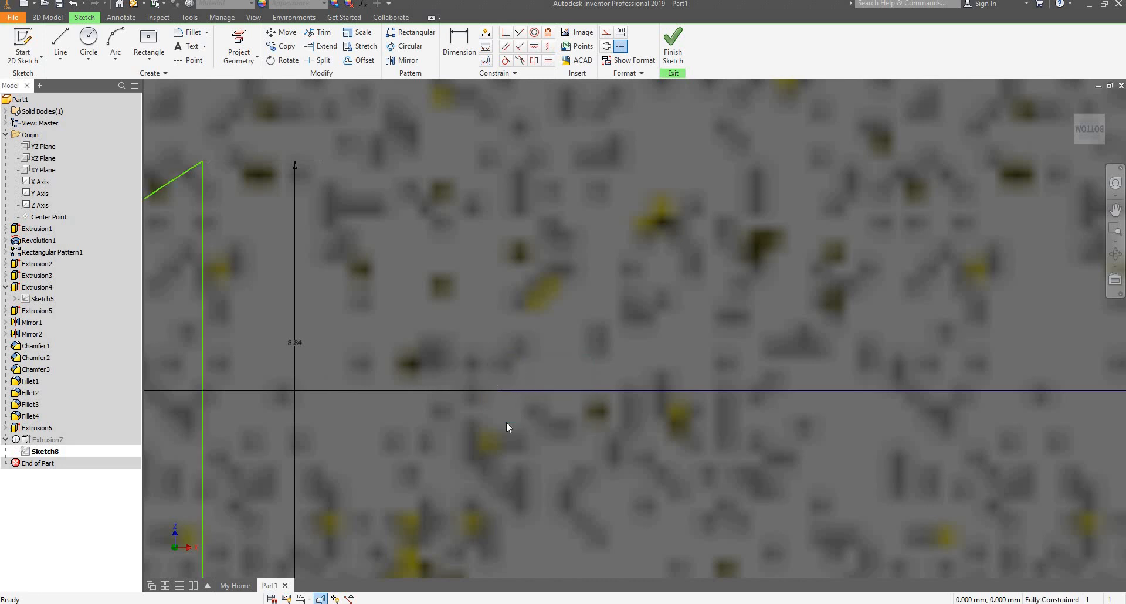
scroll(519, 374, "up", 5)
key("Delete")
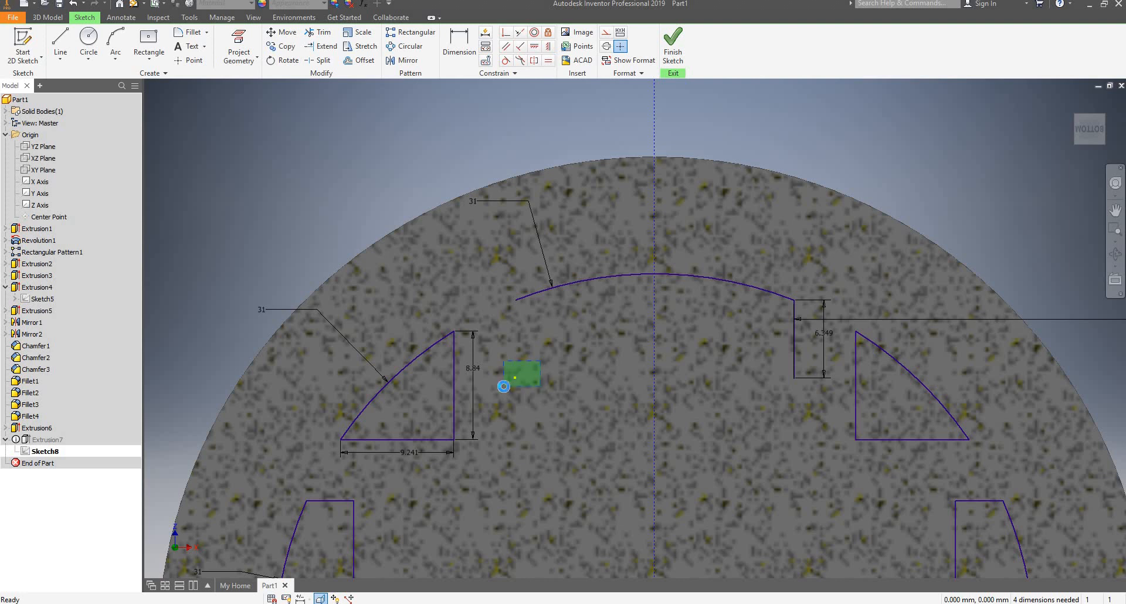
key("Delete")
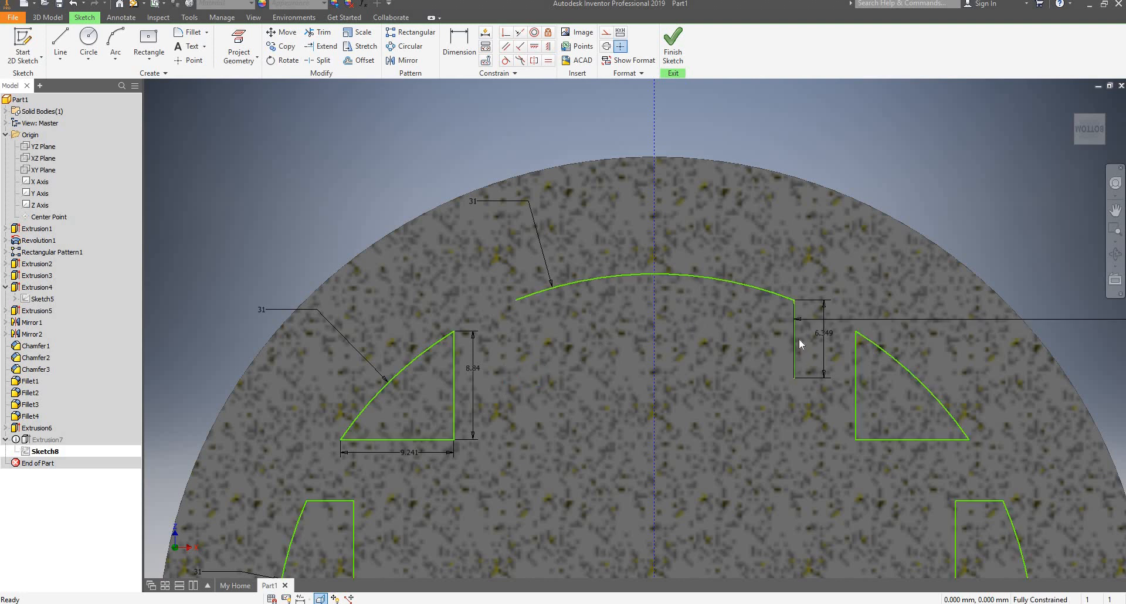
Draw a vertical line about 6.4 mm long downward from the left end of the upper profile's arc.
scroll(824, 336, "down", 3)
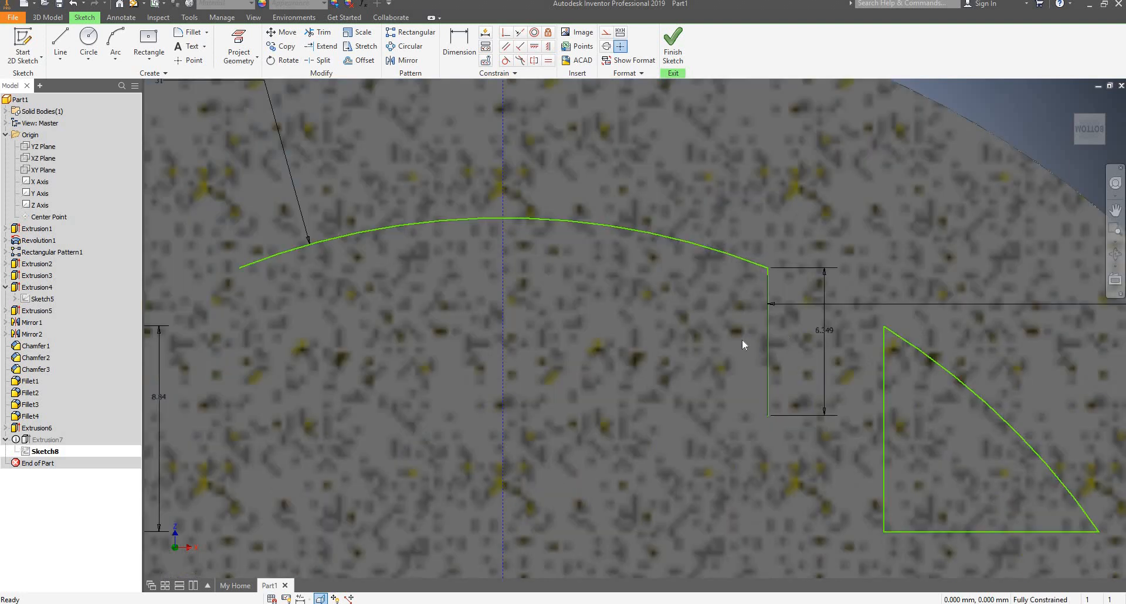
scroll(583, 348, "up", 2)
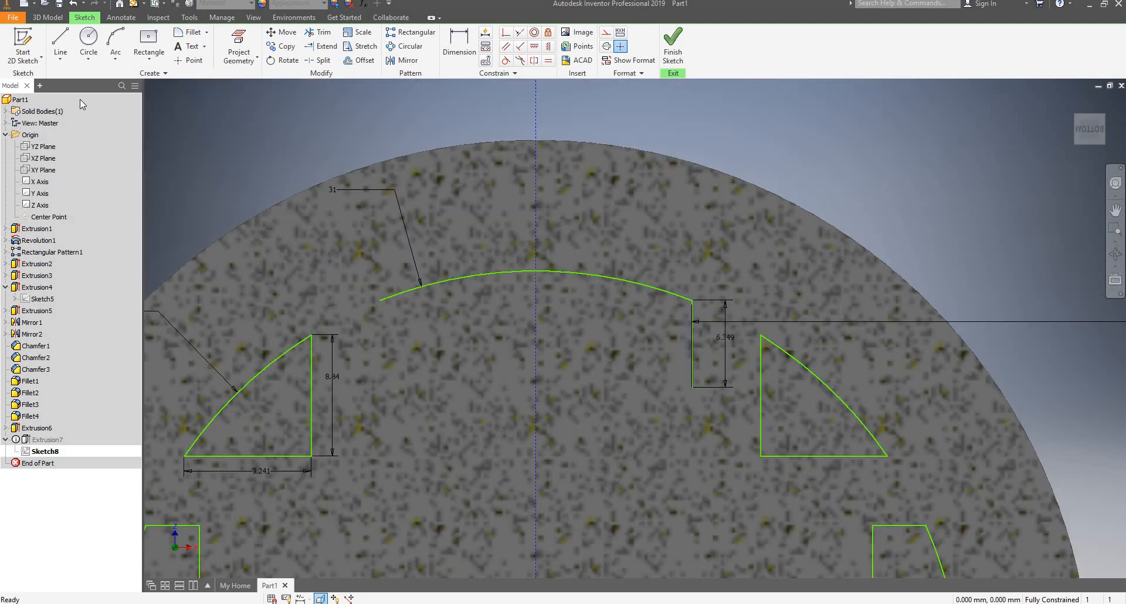
left_click(60, 47)
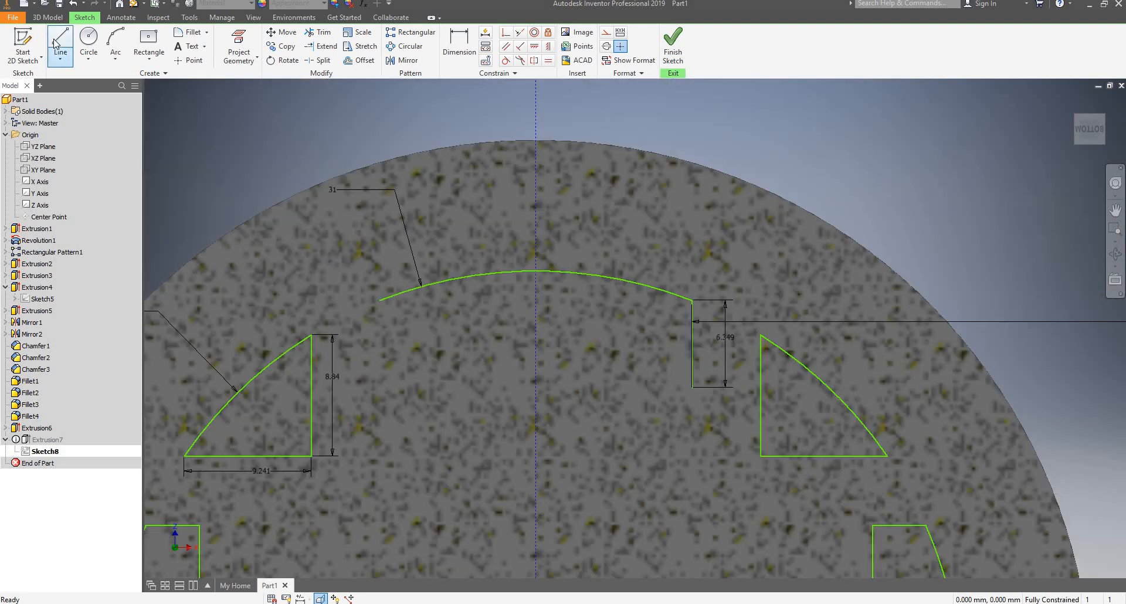
left_click(380, 299)
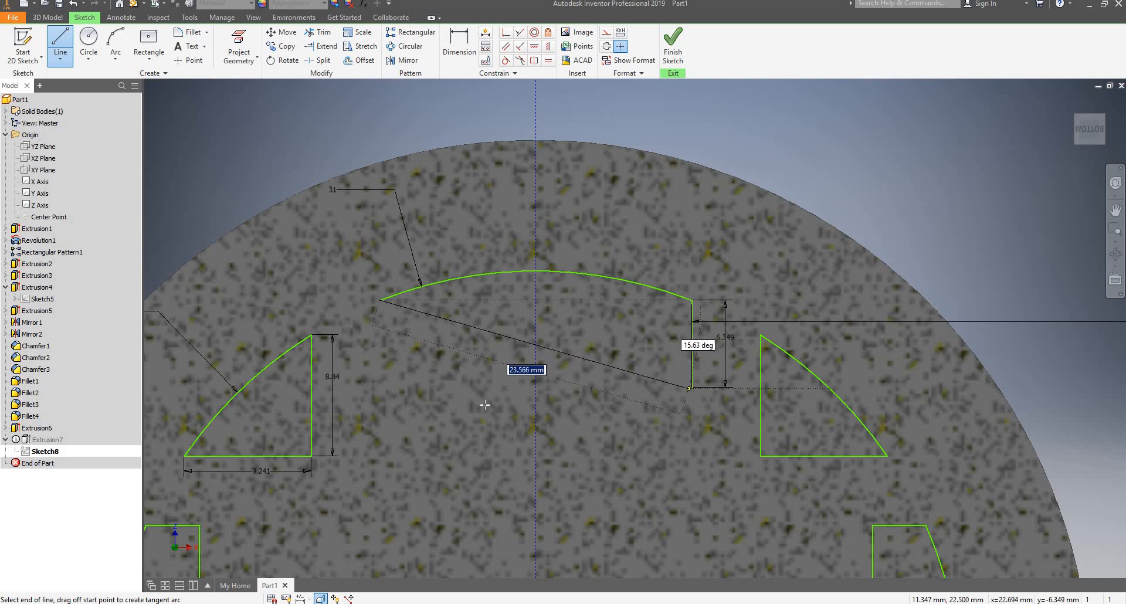
left_click(381, 388)
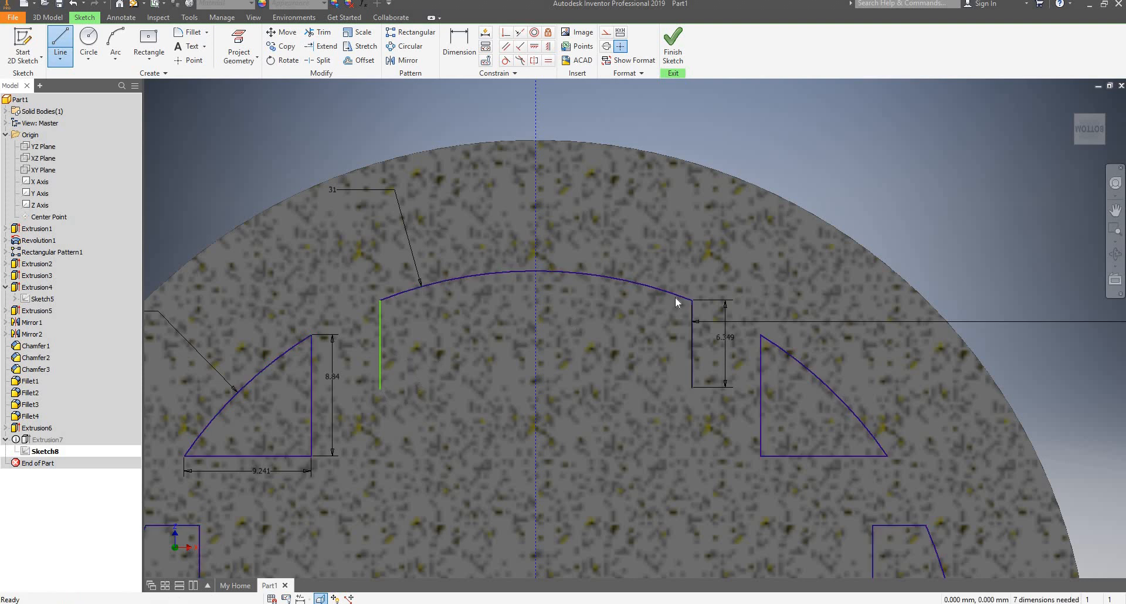
key("Escape")
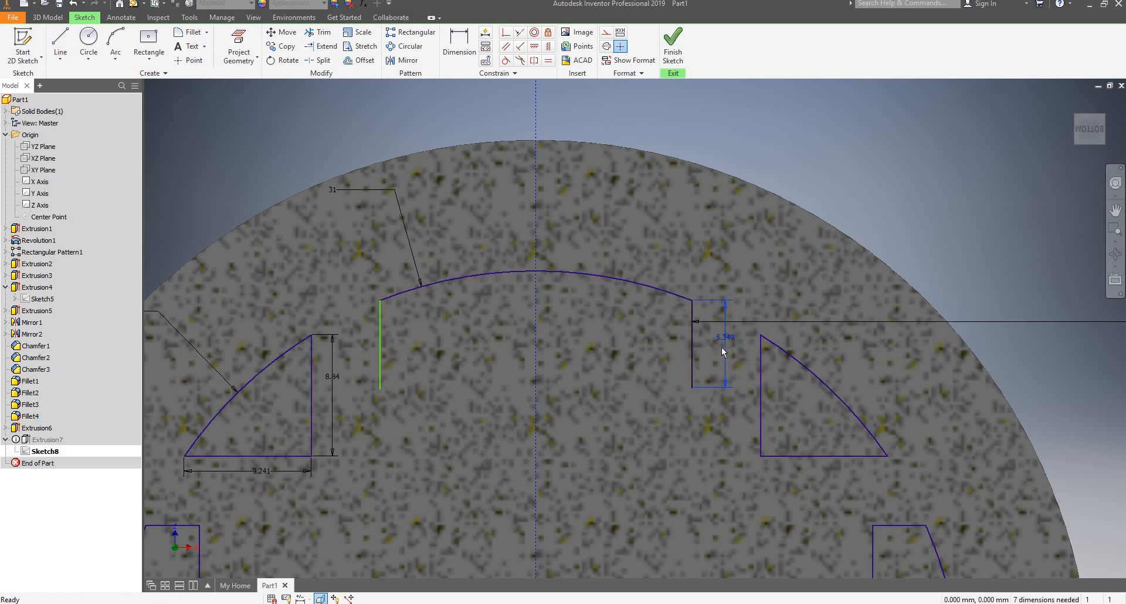
Delete the upper profile's right vertical line with its dimensions, including the stray point left at its lower end.
key("Delete")
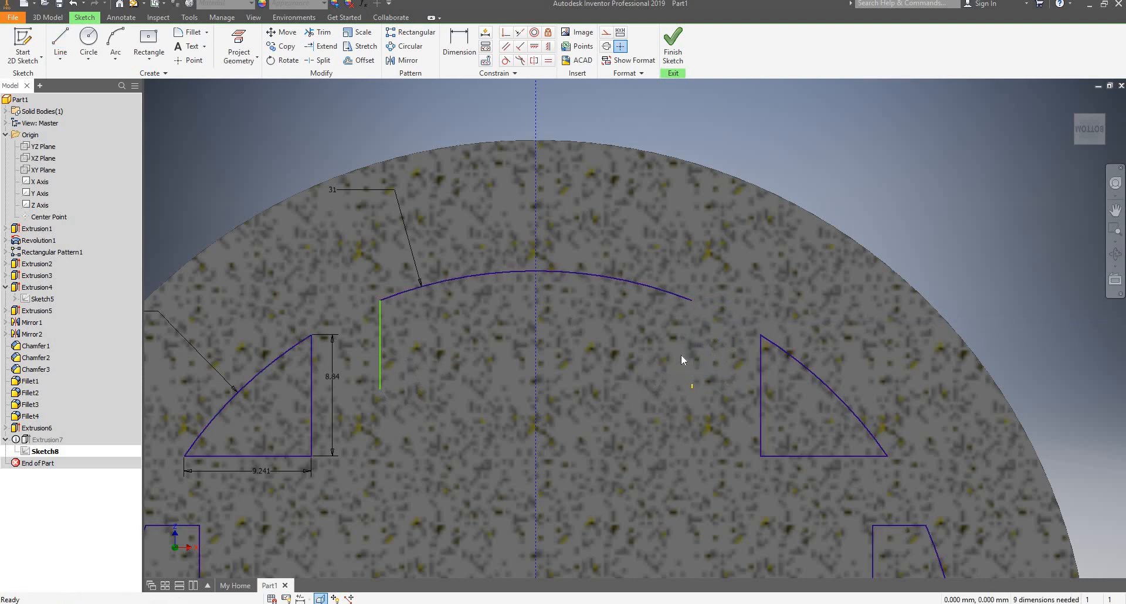
left_click_drag(662, 365, 708, 398)
key("Delete")
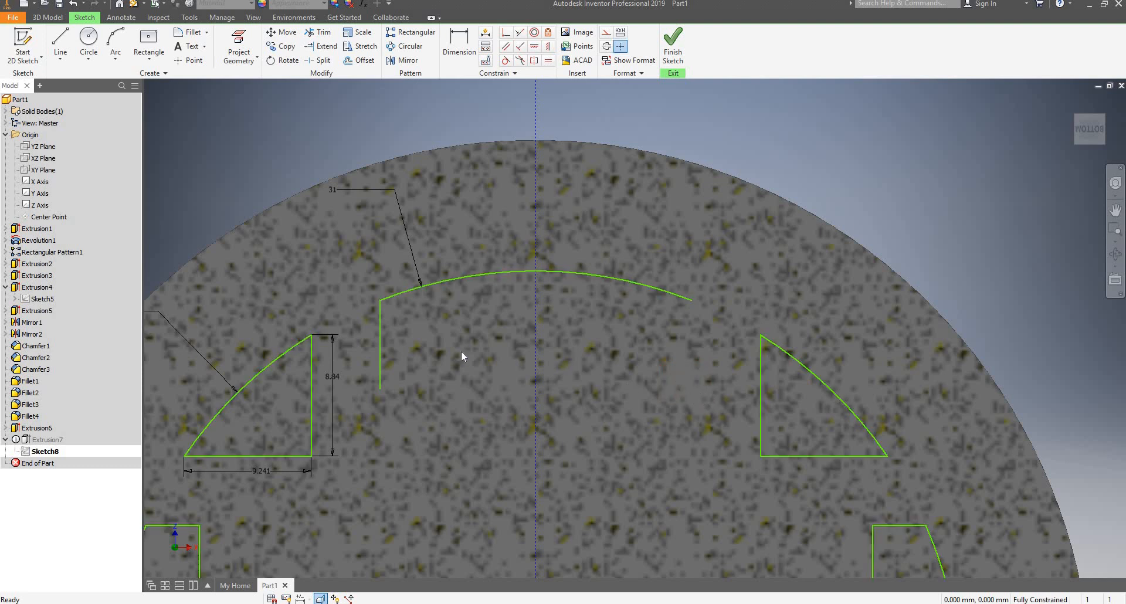
Close the upper profile with a base line about 22.7 mm long and a line up to the arc's right end.
key("l")
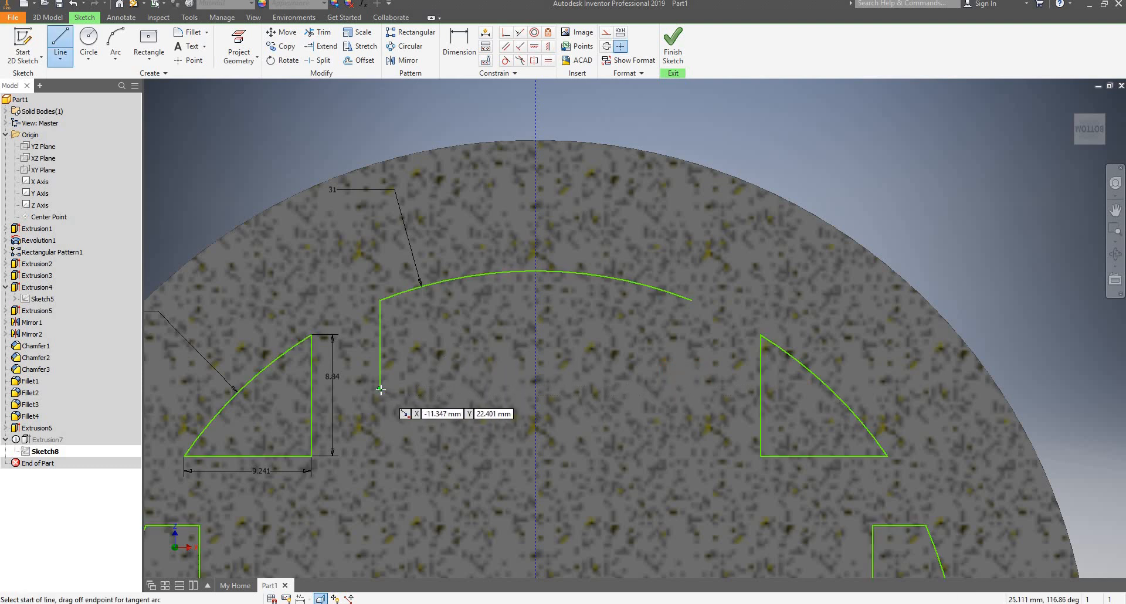
left_click(381, 389)
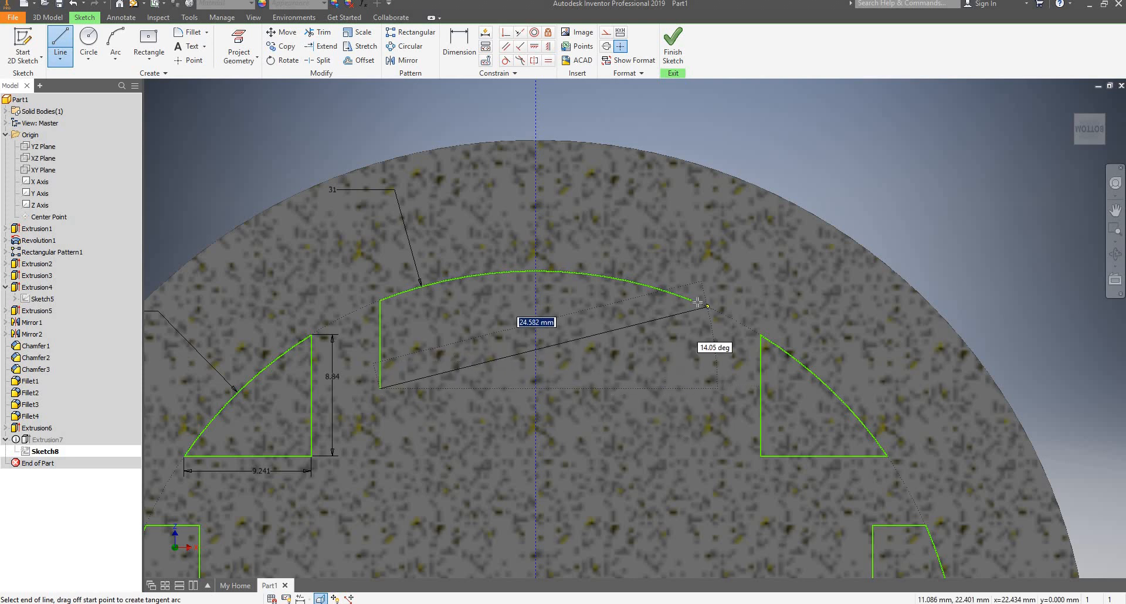
left_click(691, 386)
left_click(692, 301)
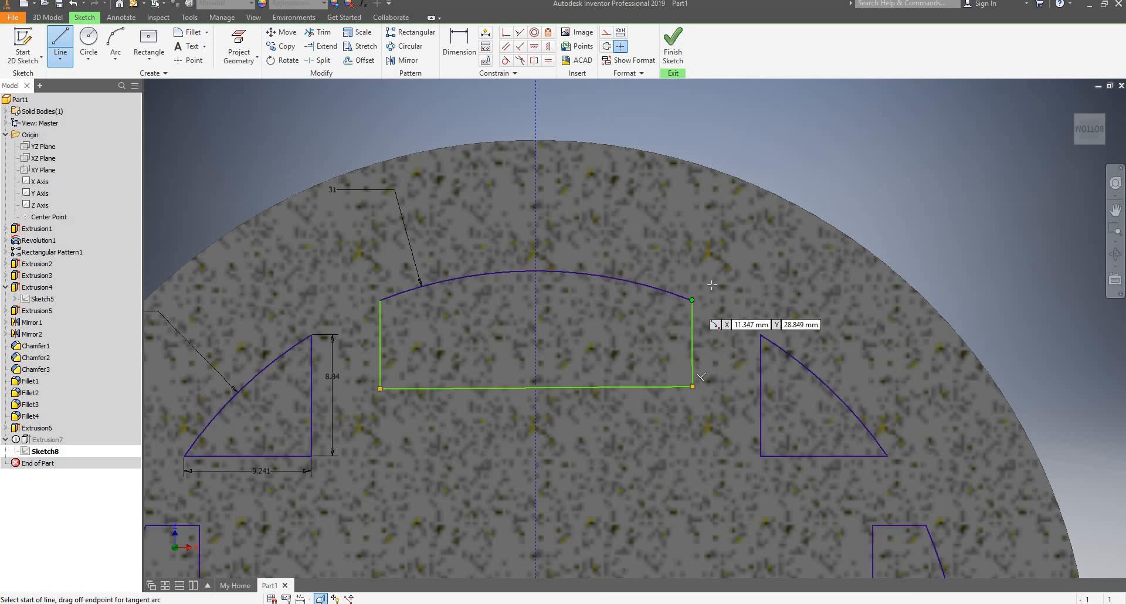
key("Escape")
Dimension the upper profile's left side and its base line, accepting the lengths as drawn.
scroll(583, 314, "down", 3)
scroll(583, 315, "down", 4)
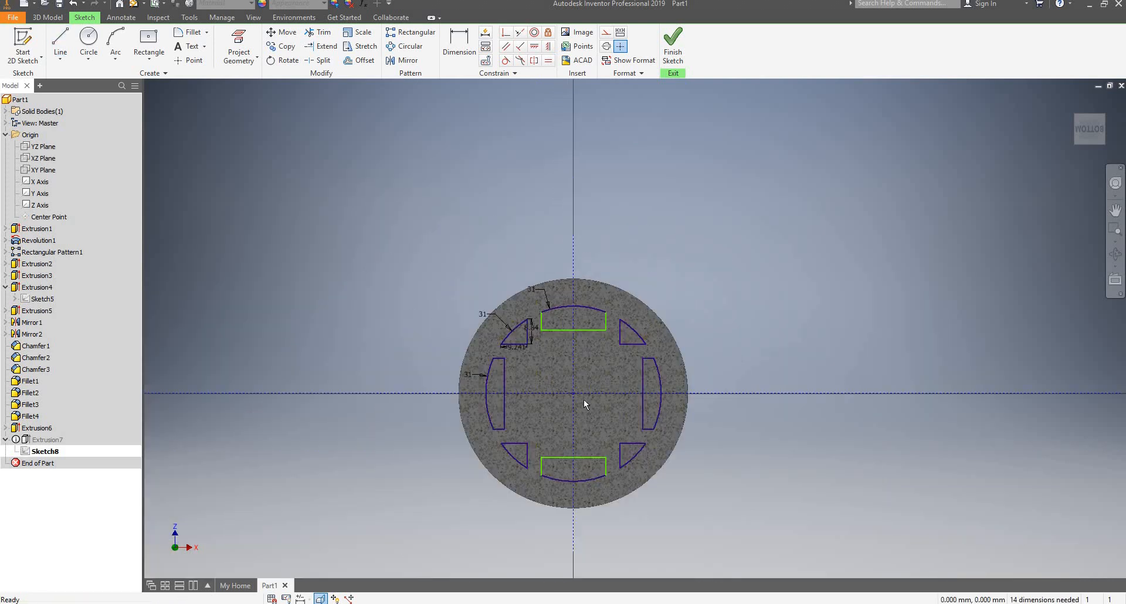
scroll(543, 349, "up", 5)
scroll(509, 350, "up", 2)
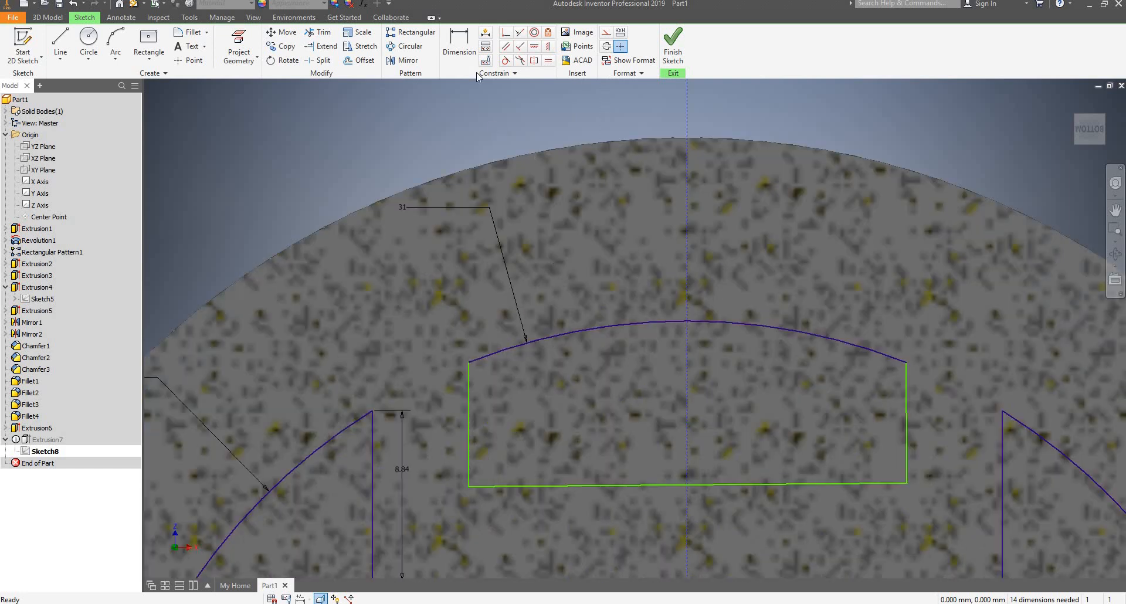
left_click(469, 53)
left_click(470, 411)
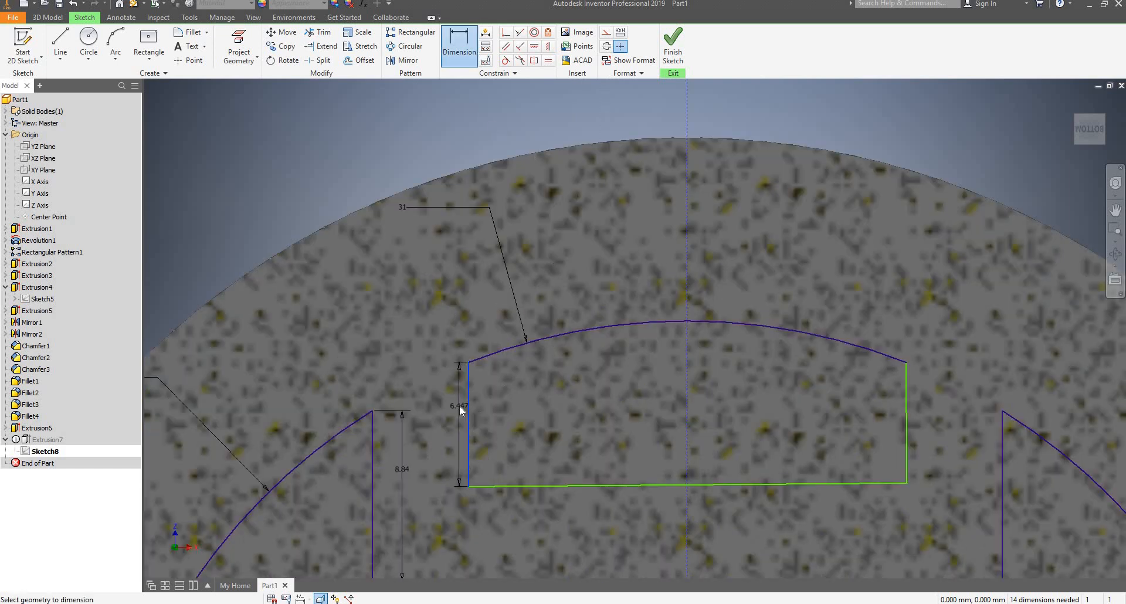
left_click(459, 410)
key("Return")
left_click(523, 487)
left_click(529, 507)
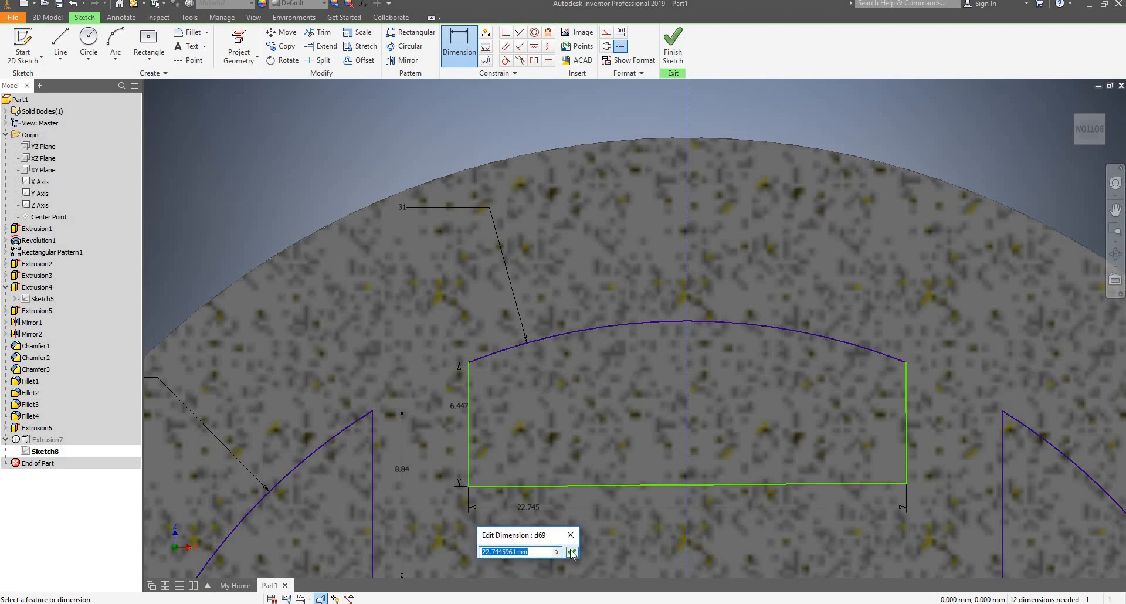
left_click(570, 551)
Test the upper profile's right side and arc for remaining freedom of movement.
scroll(712, 421, "down", 4)
scroll(727, 389, "up", 2)
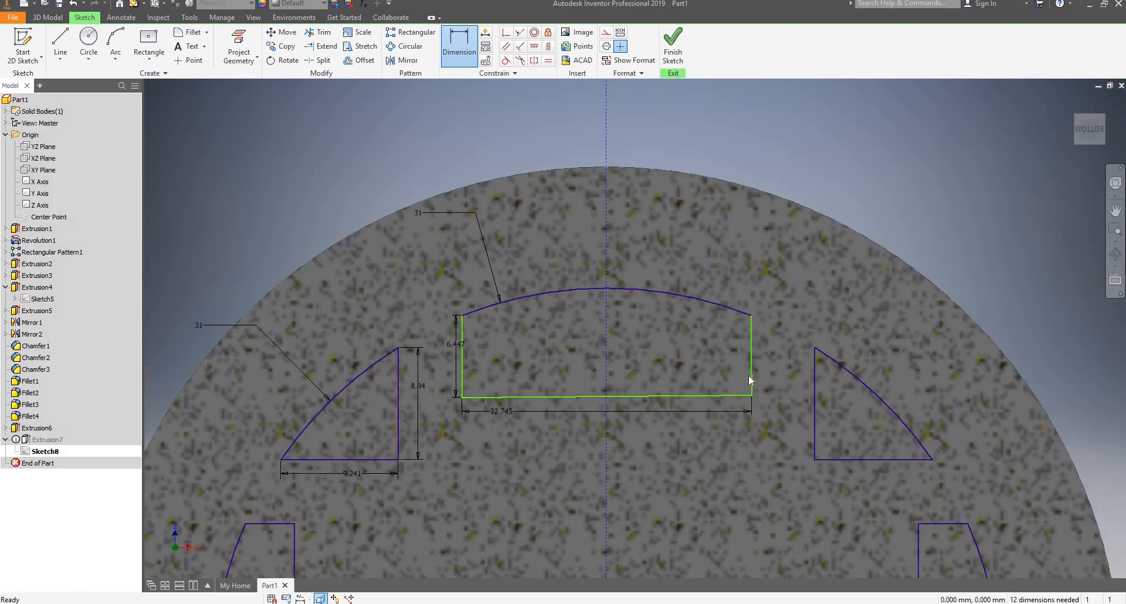
key("Escape")
mouse_move(750, 375)
left_mouse_down()
mouse_move(694, 414)
mouse_move(725, 391)
left_mouse_up()
scroll(649, 352, "down", 2)
middle_click_drag(649, 360, 648, 286)
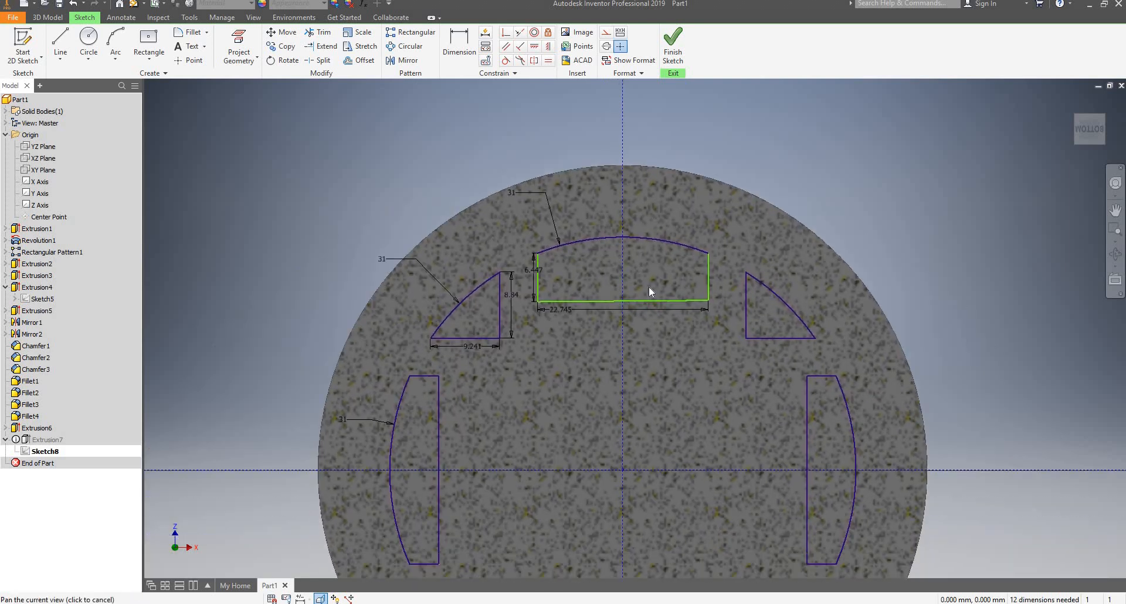
left_click_drag(668, 234, 677, 203)
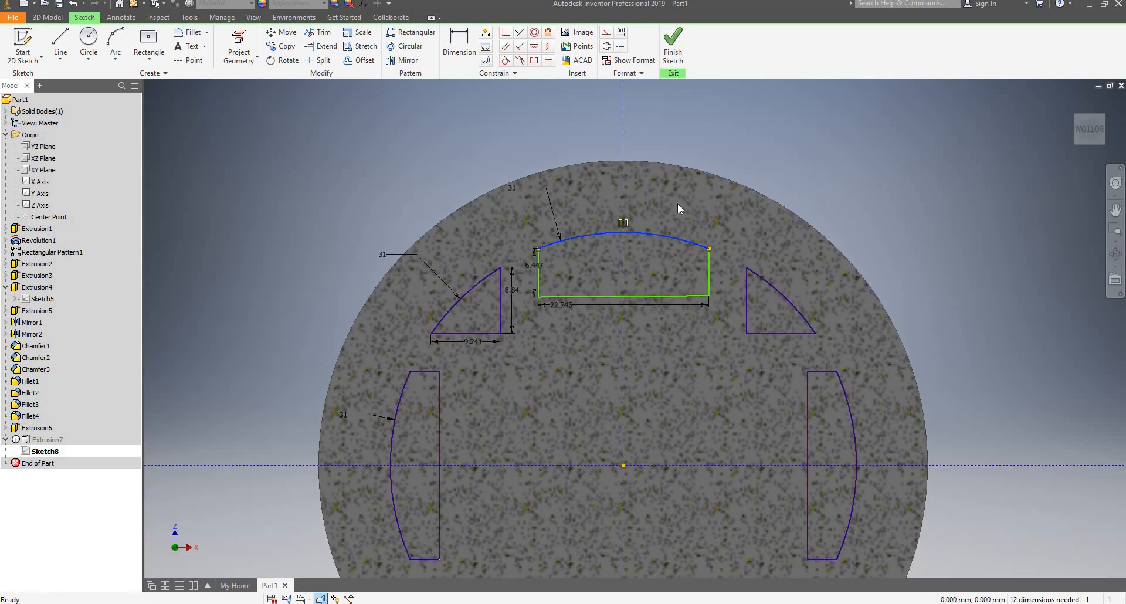
Try to align the upper arc's midpoint vertically with the sketch's centre point.
left_click(459, 44)
left_click(674, 239)
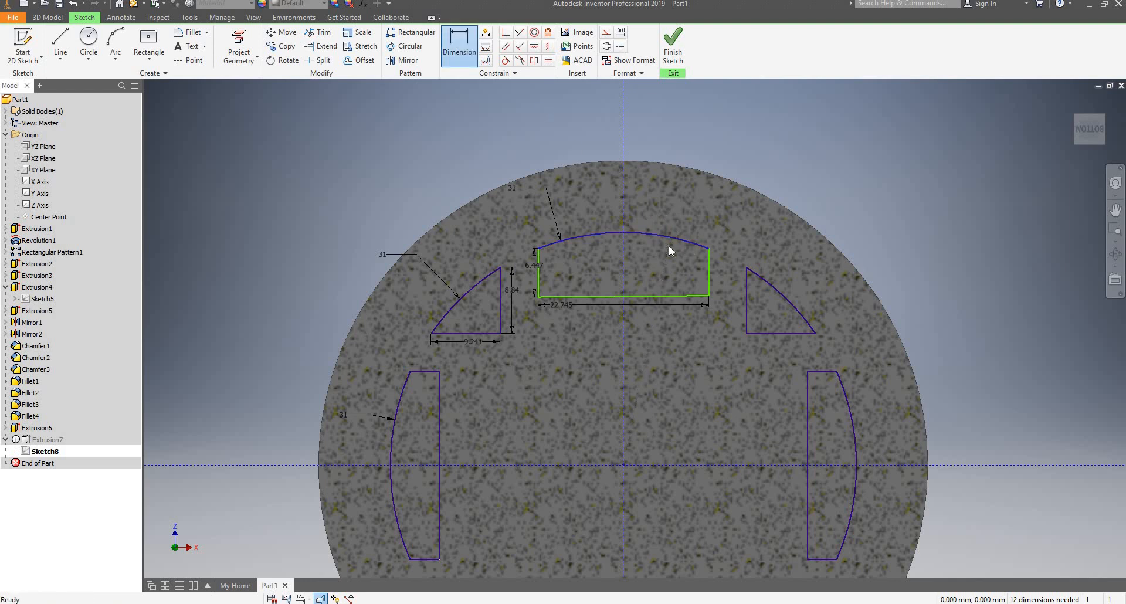
key("Escape")
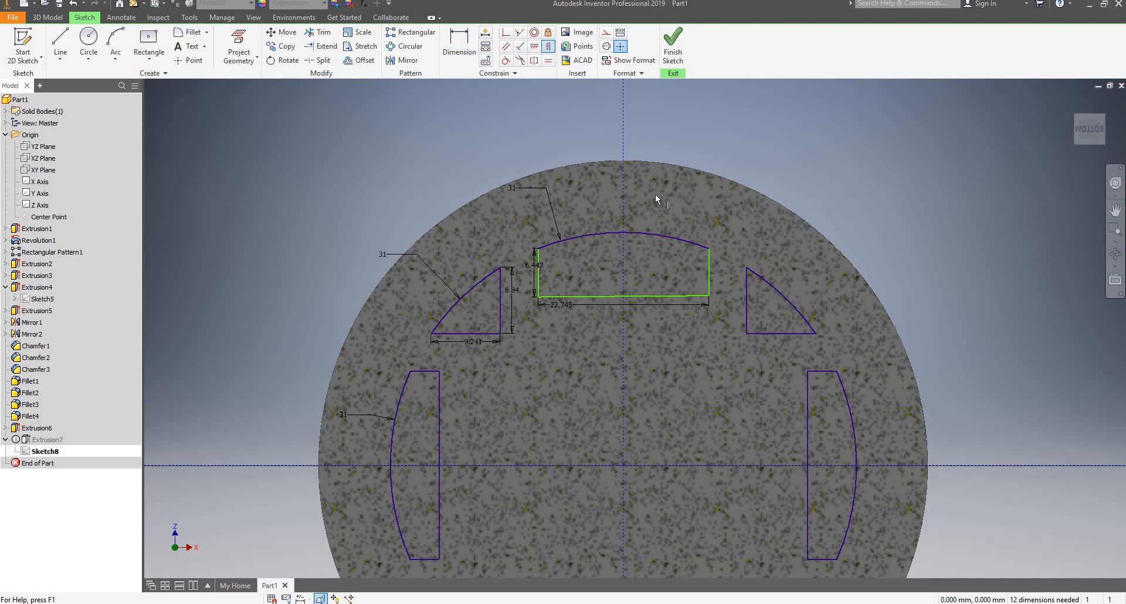
left_click(624, 469)
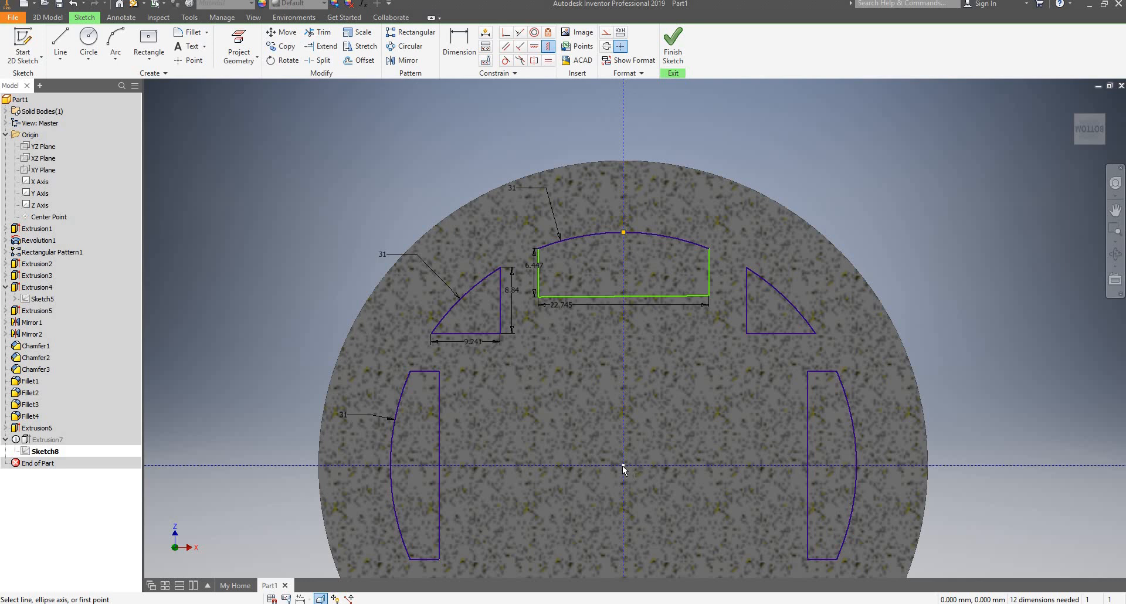
left_click(624, 468)
key("Escape")
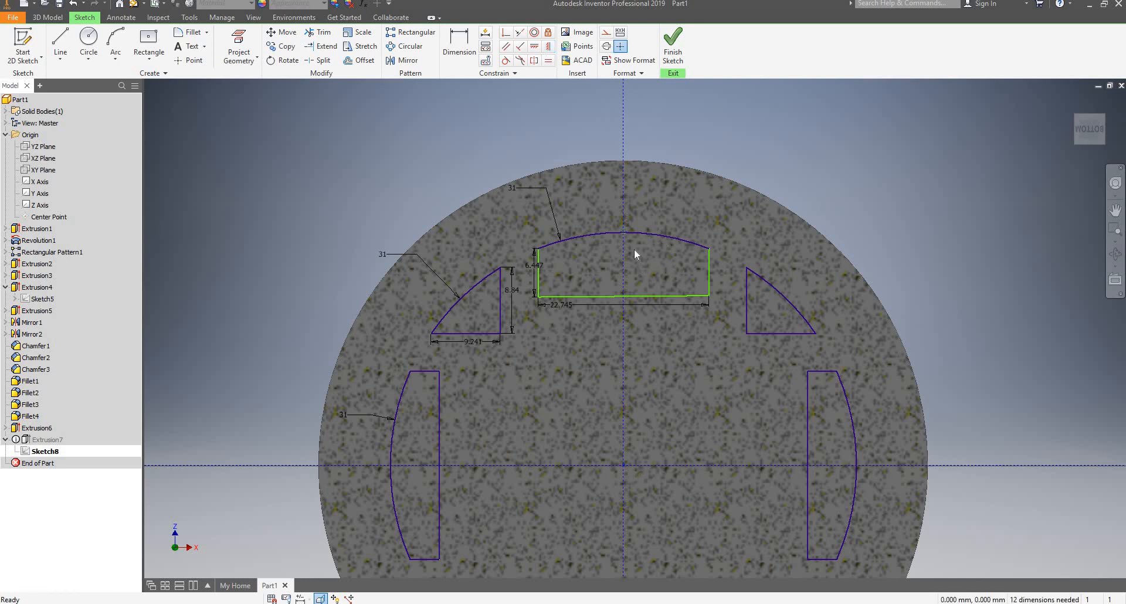
Dimension the horizontal distance from the upper profile's left side to the piston's centre, accepting the value as drawn.
scroll(635, 248, "down", 3)
left_click_drag(498, 339, 513, 379)
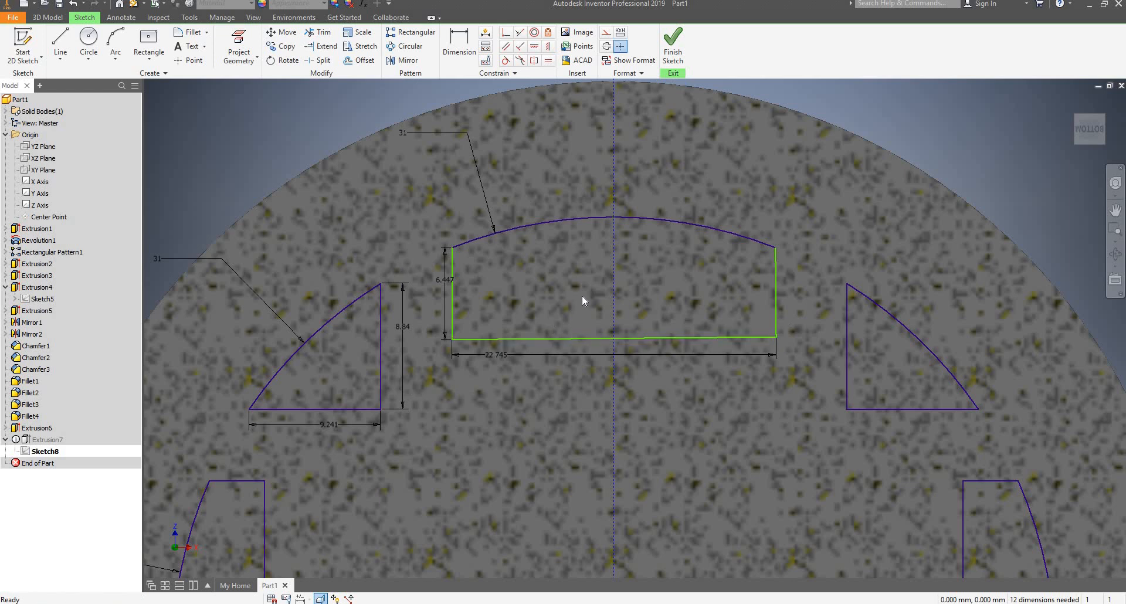
scroll(596, 280, "up", 3)
scroll(596, 280, "down", 3)
left_click(413, 328)
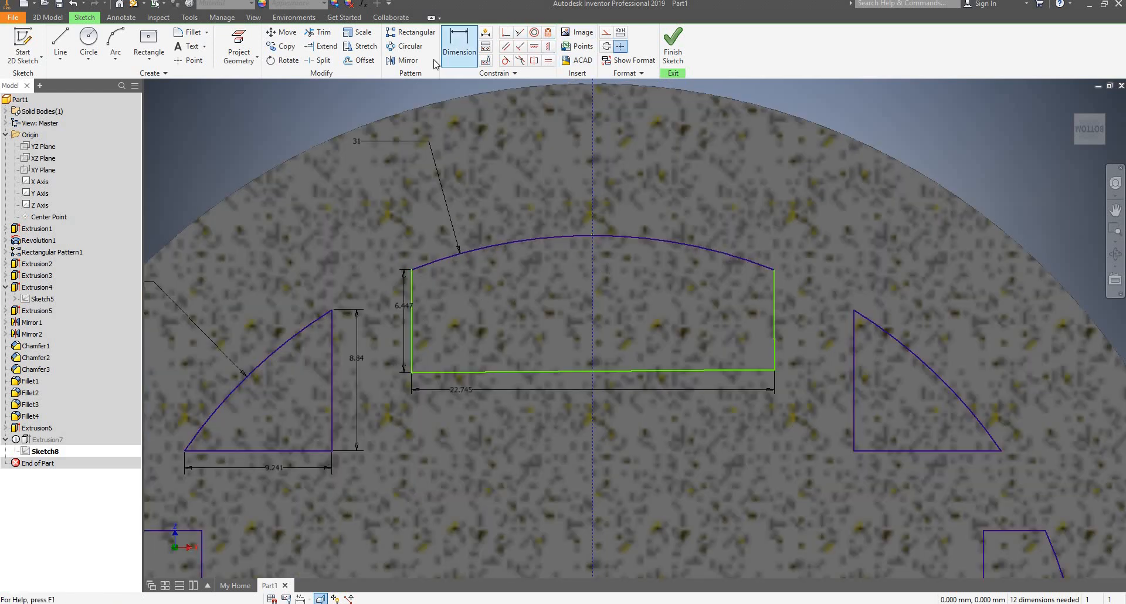
left_click(450, 54)
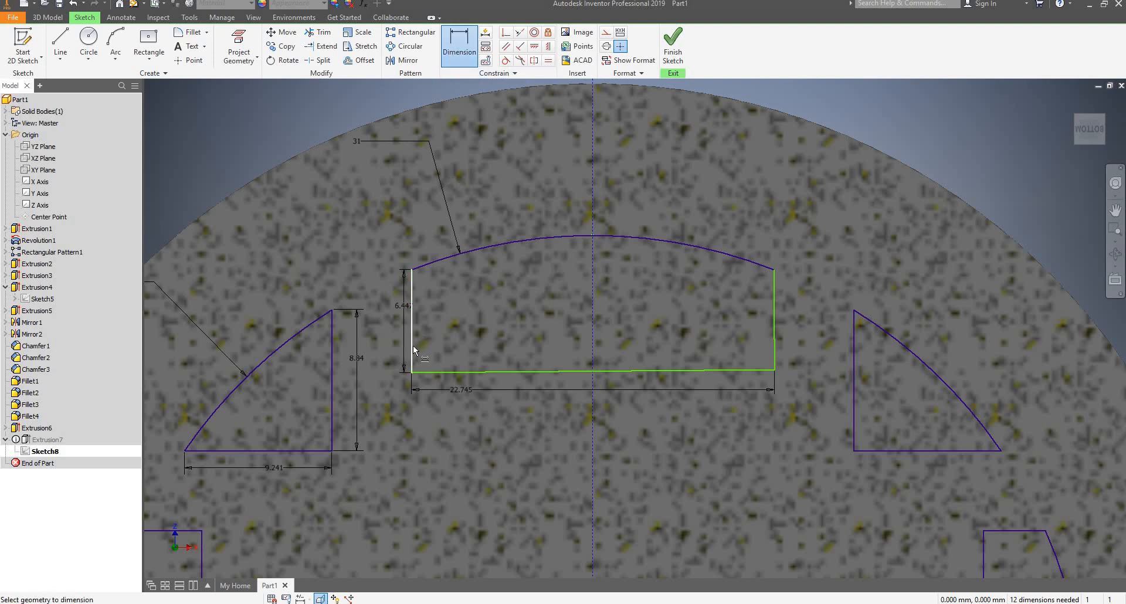
scroll(546, 327, "up", 5)
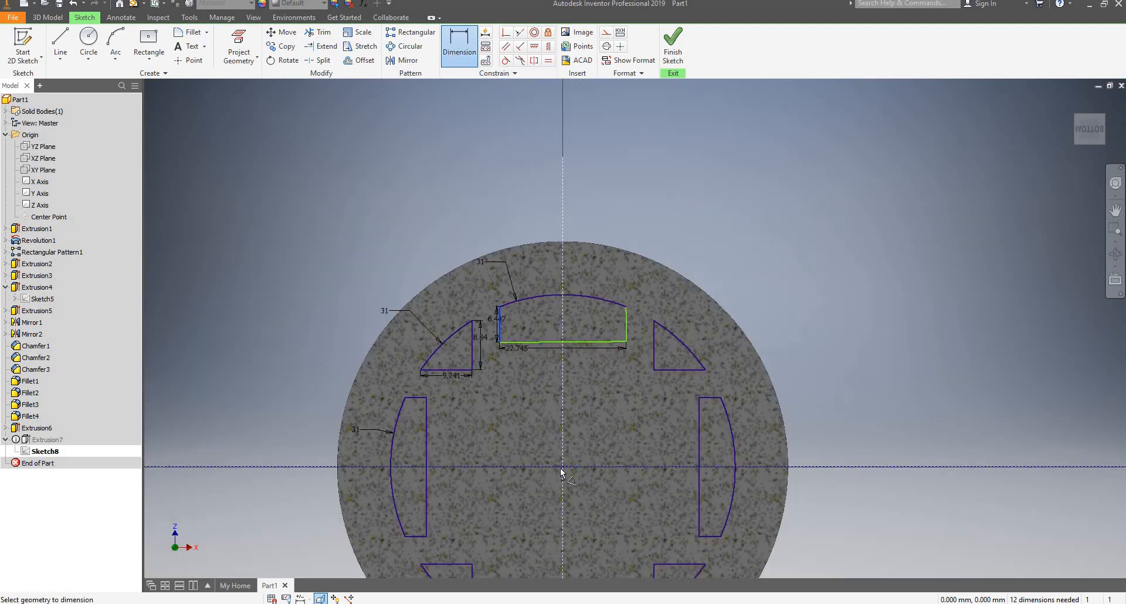
left_click(529, 438)
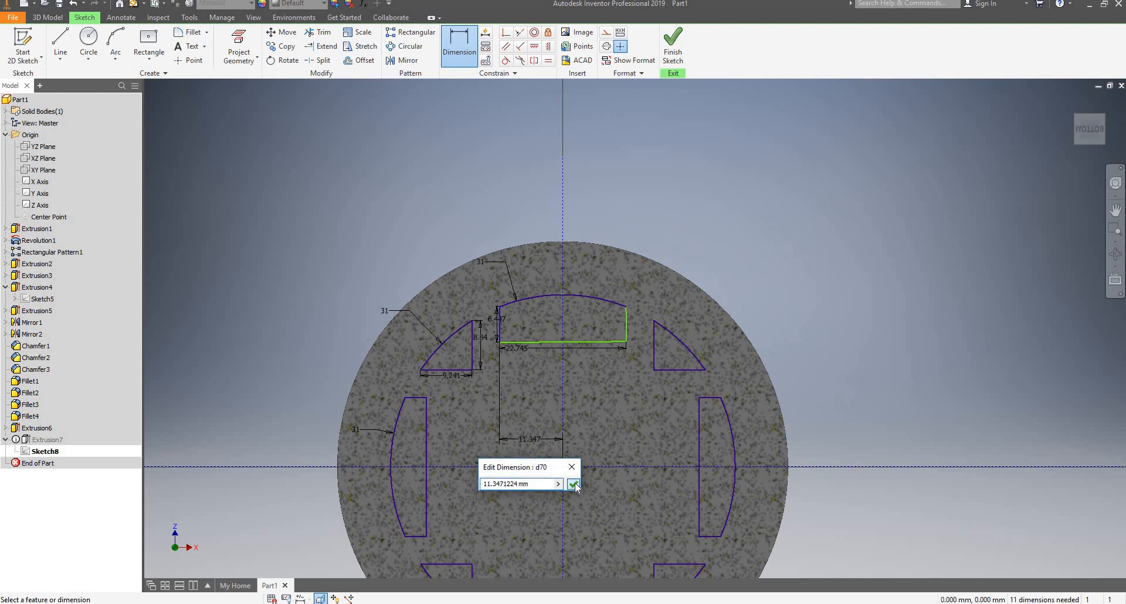
left_click(573, 485)
Make the upper profile's right side equal in length to its left side.
scroll(593, 379, "down", 3)
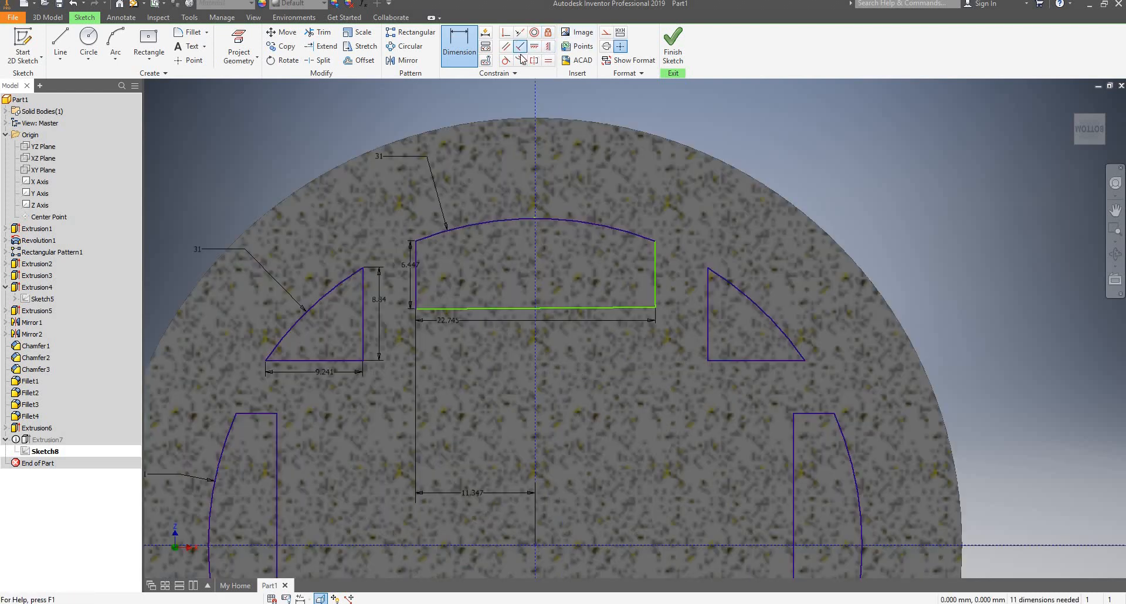
left_click(547, 61)
left_click(655, 282)
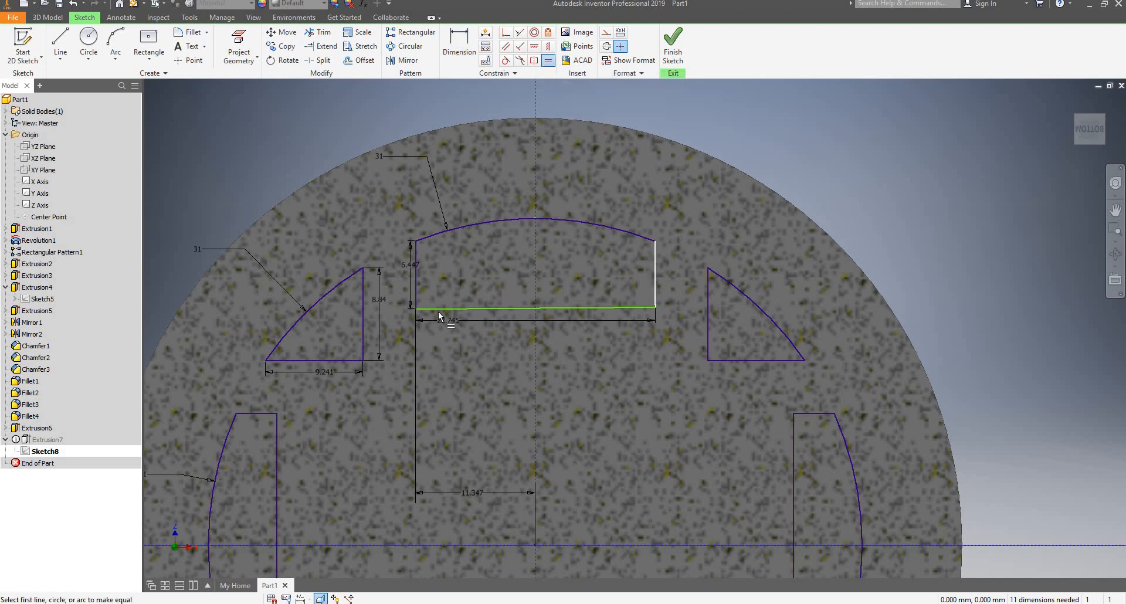
left_click(417, 280)
key("Escape")
Delete the whole lower mirrored profile, including its arc and three straight lines.
scroll(561, 255, "down", 6)
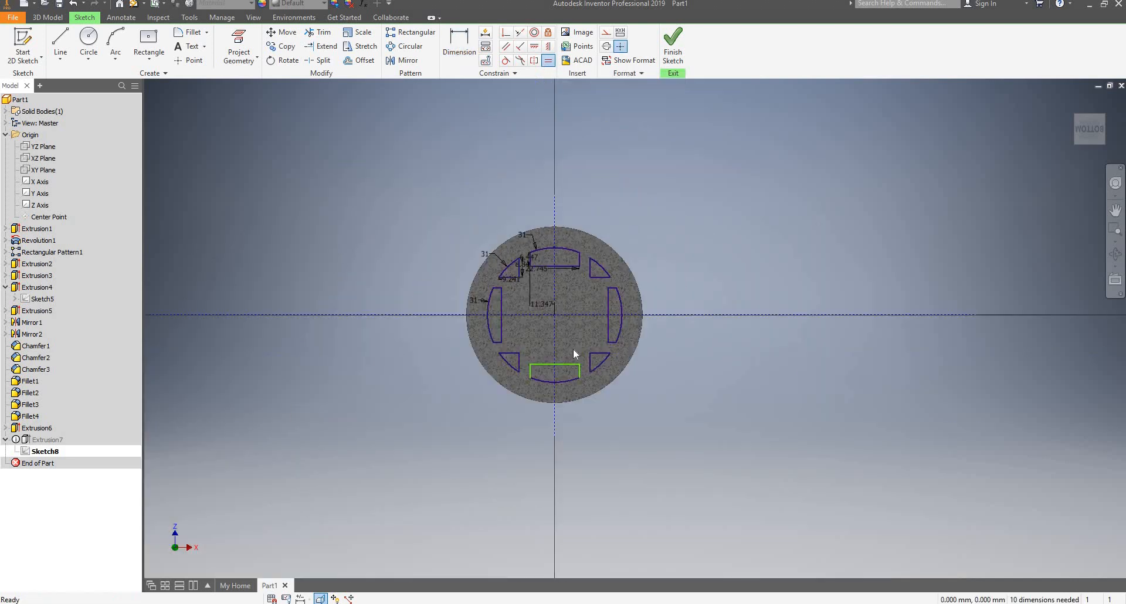
scroll(572, 348, "up", 3)
scroll(491, 360, "up", 5)
scroll(490, 360, "down", 2)
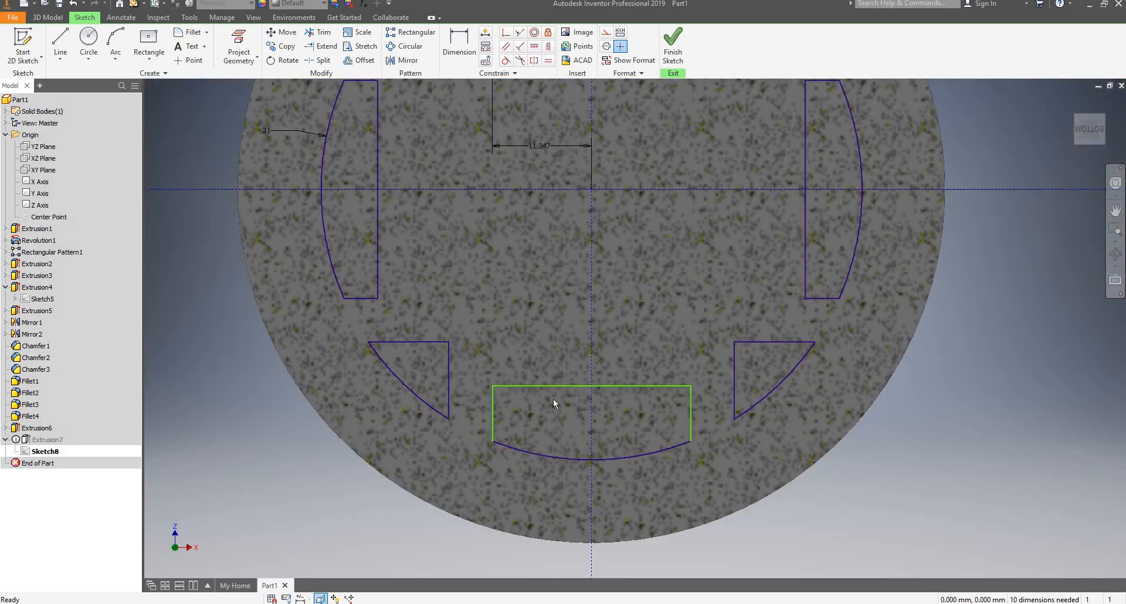
mouse_move(475, 362)
left_mouse_down()
mouse_move(705, 482)
mouse_move(695, 473)
left_mouse_up()
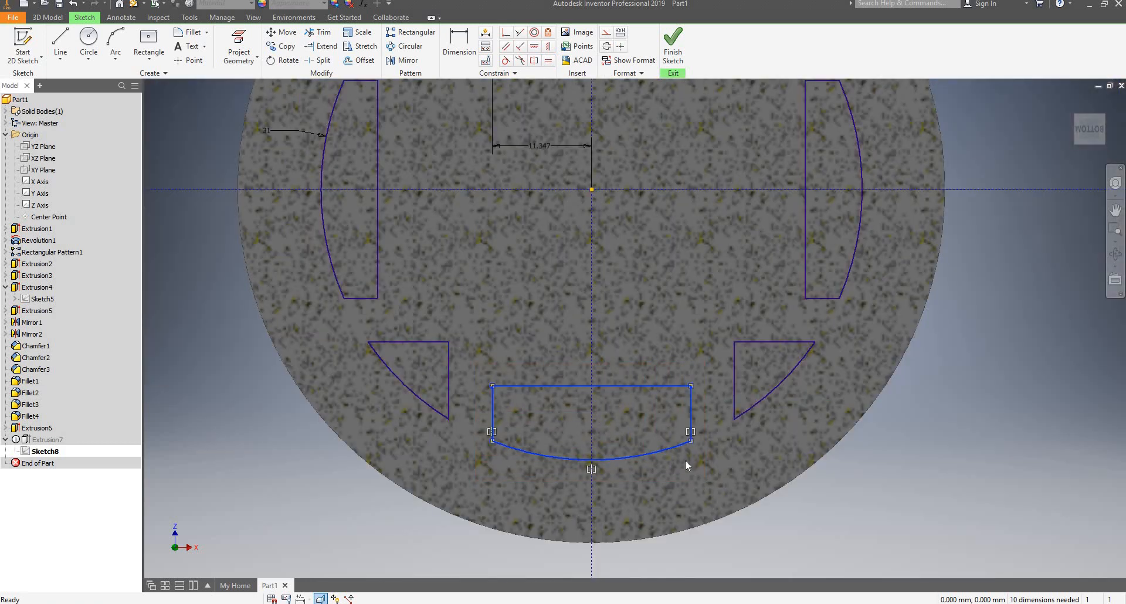
key("Delete")
Mirror the complete upper profile about the horizontal centre axis to recreate the lower profile.
scroll(667, 434, "down", 3)
scroll(650, 272, "up", 4)
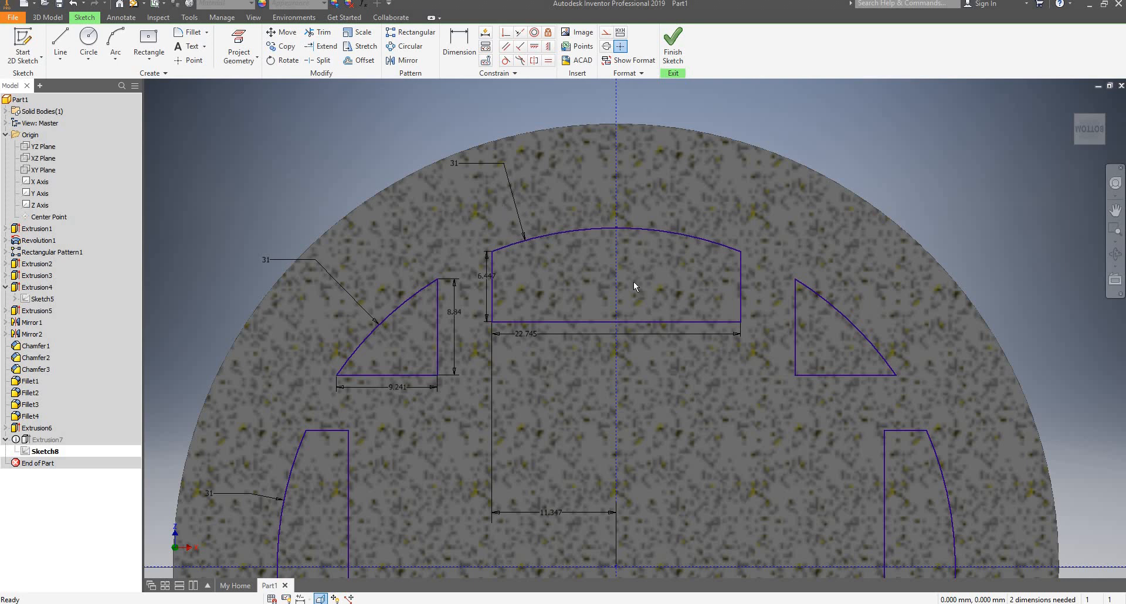
left_click_drag(462, 205, 757, 332)
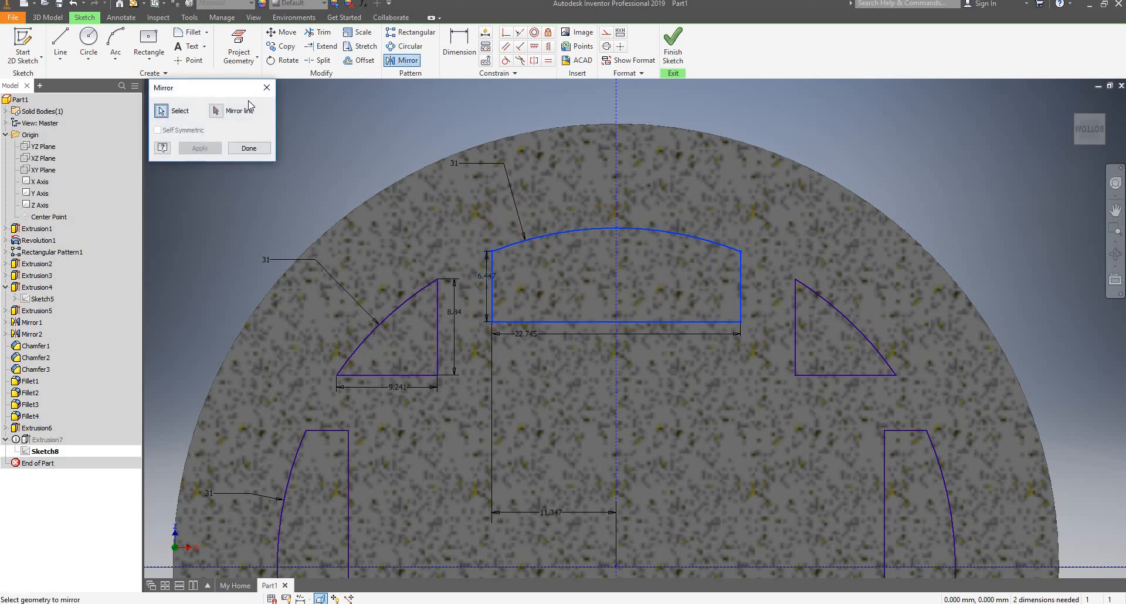
left_click(226, 111)
scroll(618, 311, "up", 3)
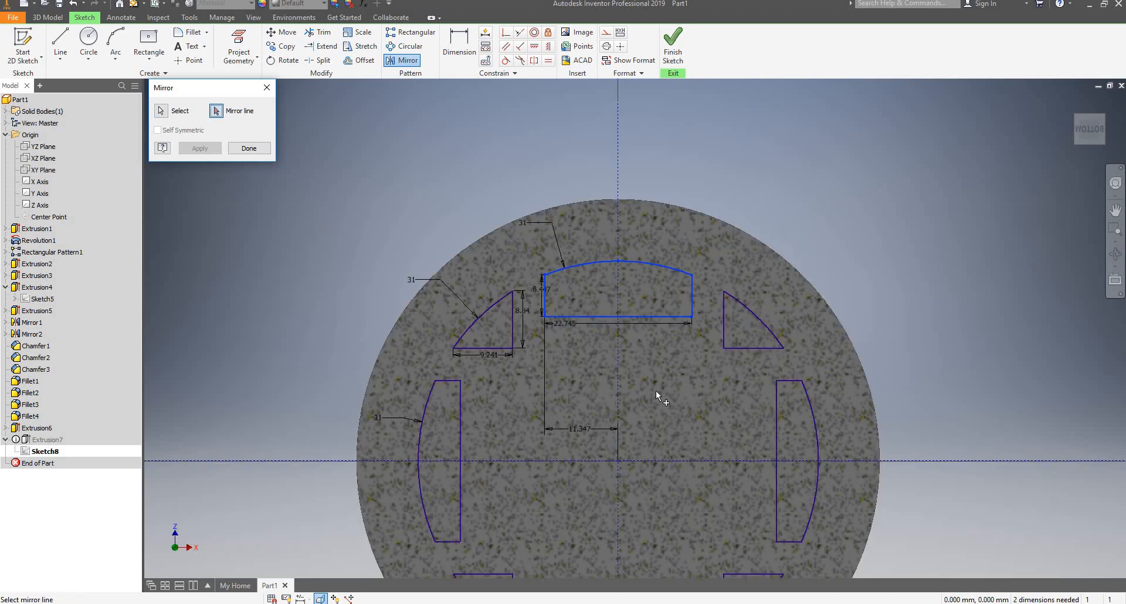
left_click(695, 462)
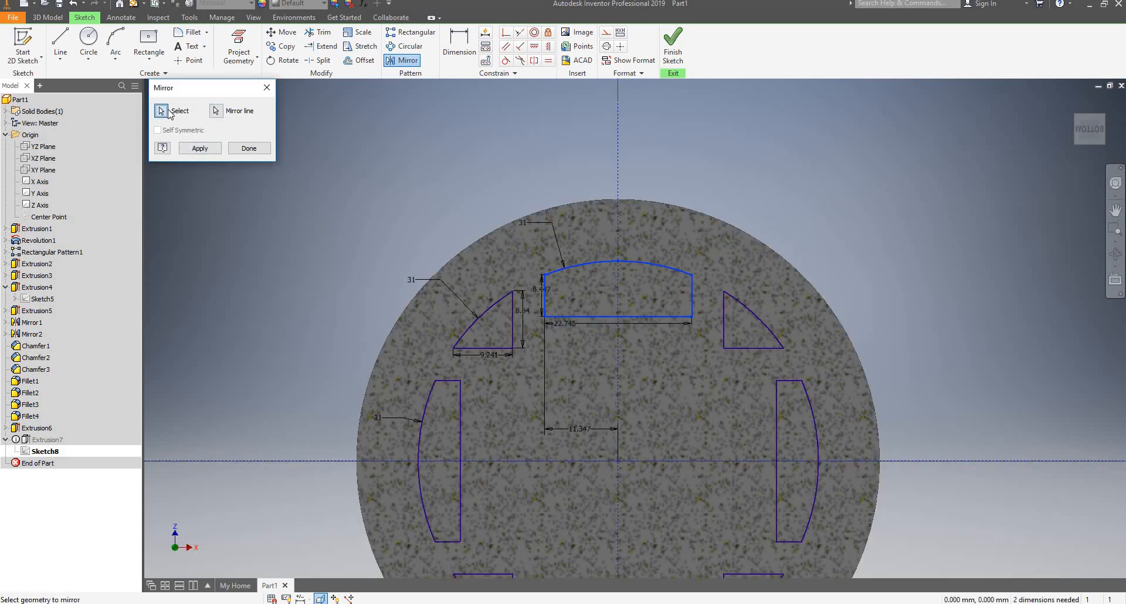
left_click(200, 148)
scroll(654, 308, "up", 3)
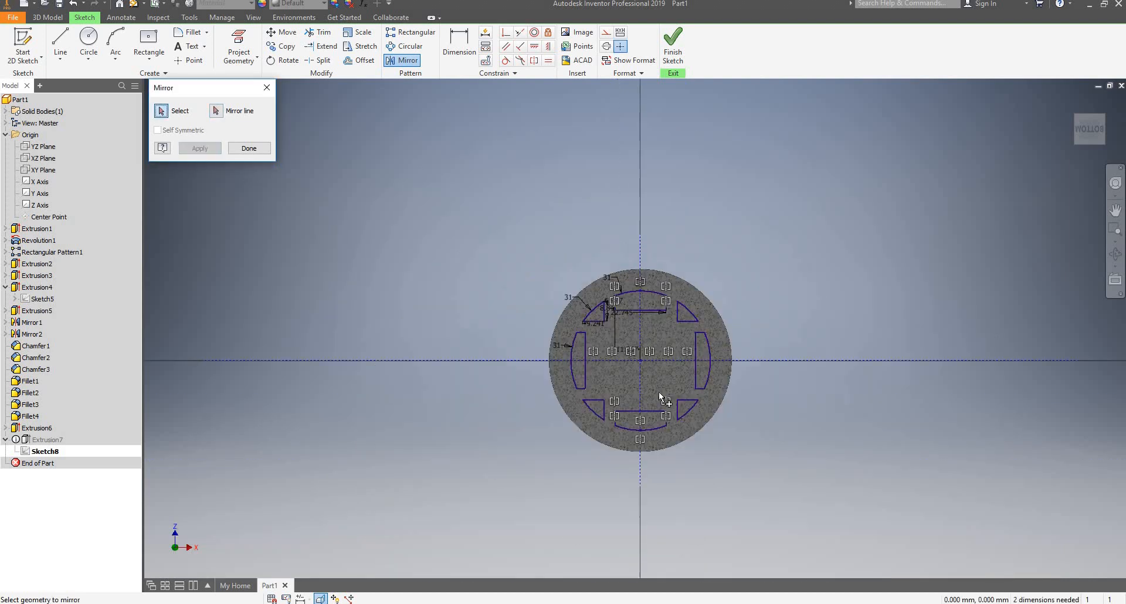
scroll(659, 391, "down", 2)
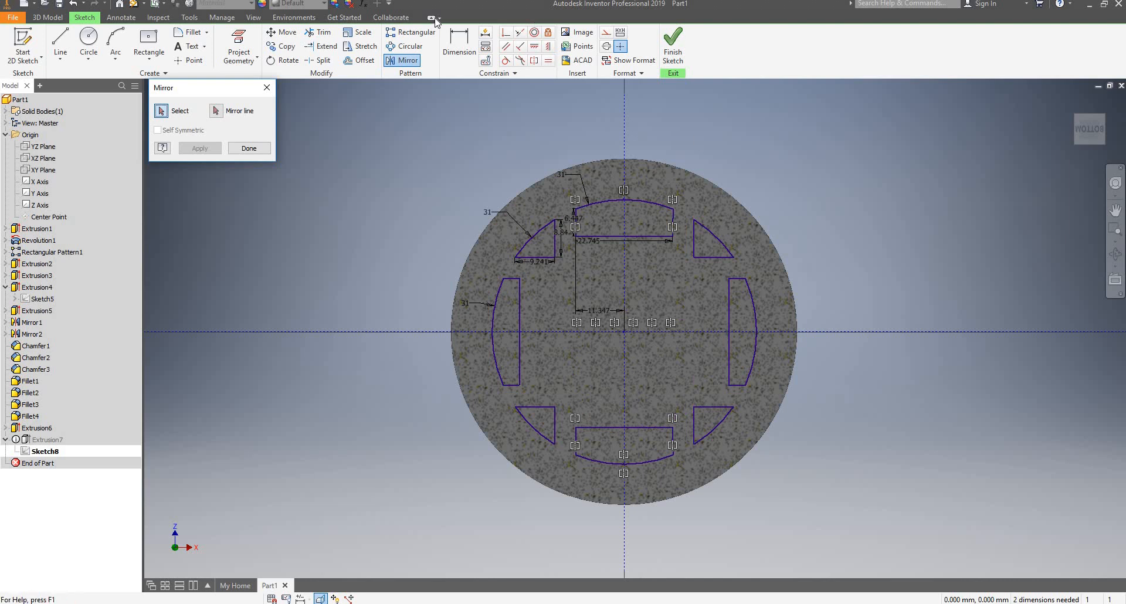
left_click(249, 148)
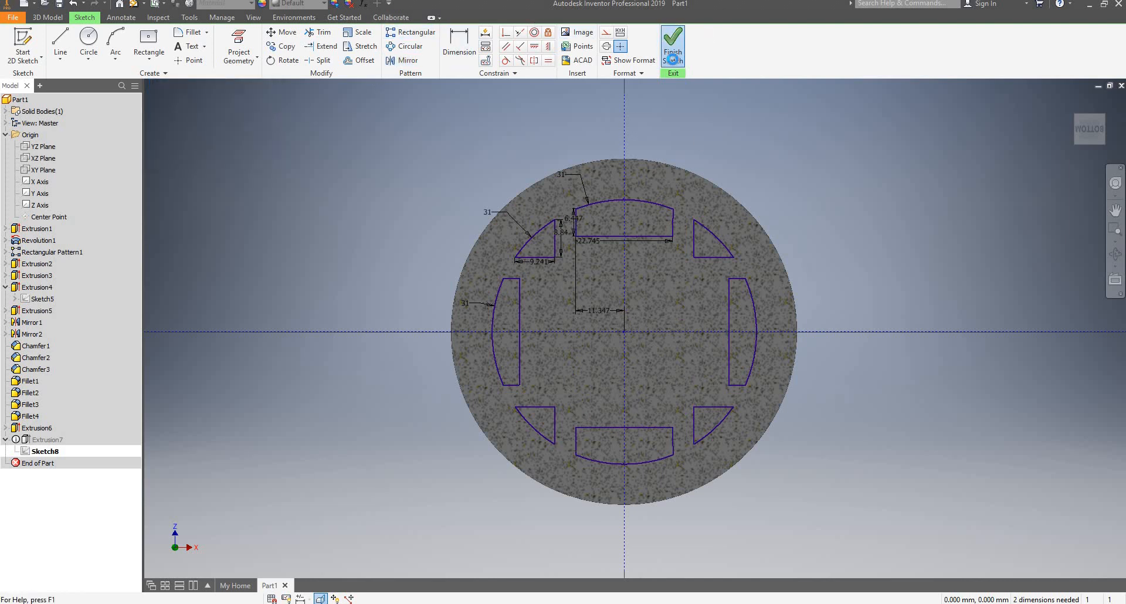
Finish Sketch8, accepting the update, and delete Extrusion7 while keeping its consumed sketch.
left_click(673, 47)
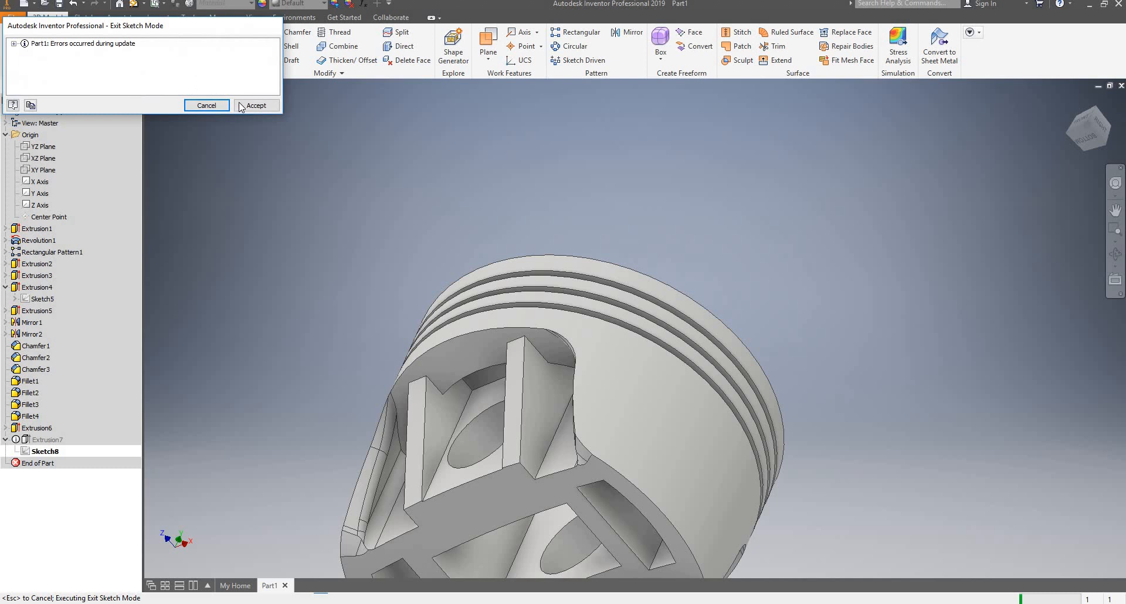
left_click(252, 105)
scroll(483, 262, "down", 3)
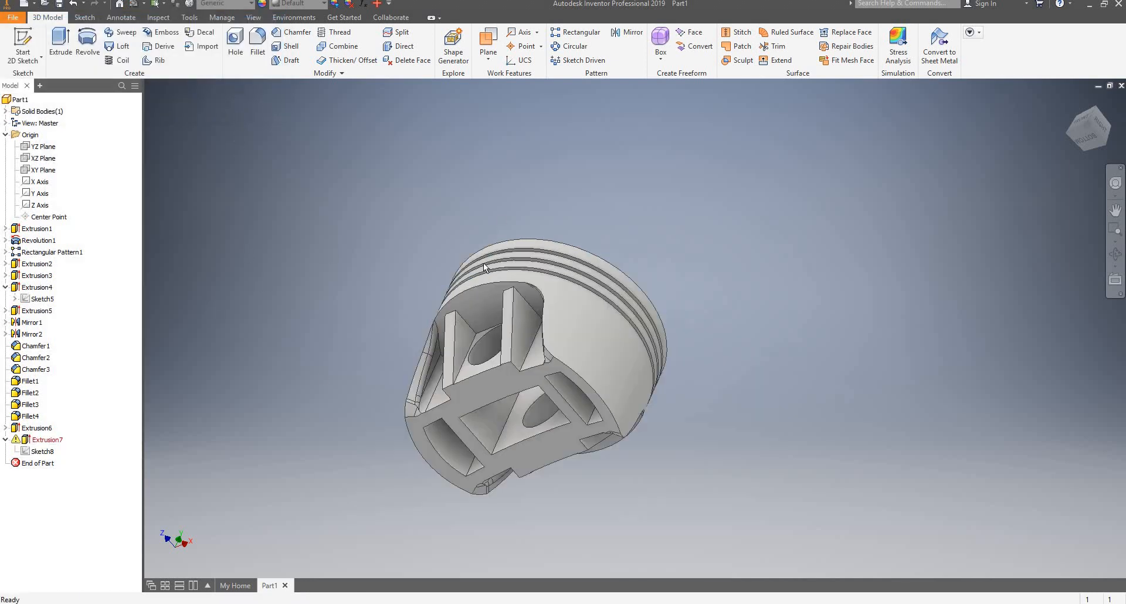
left_click(47, 440)
left_click(46, 440)
right_click(58, 442)
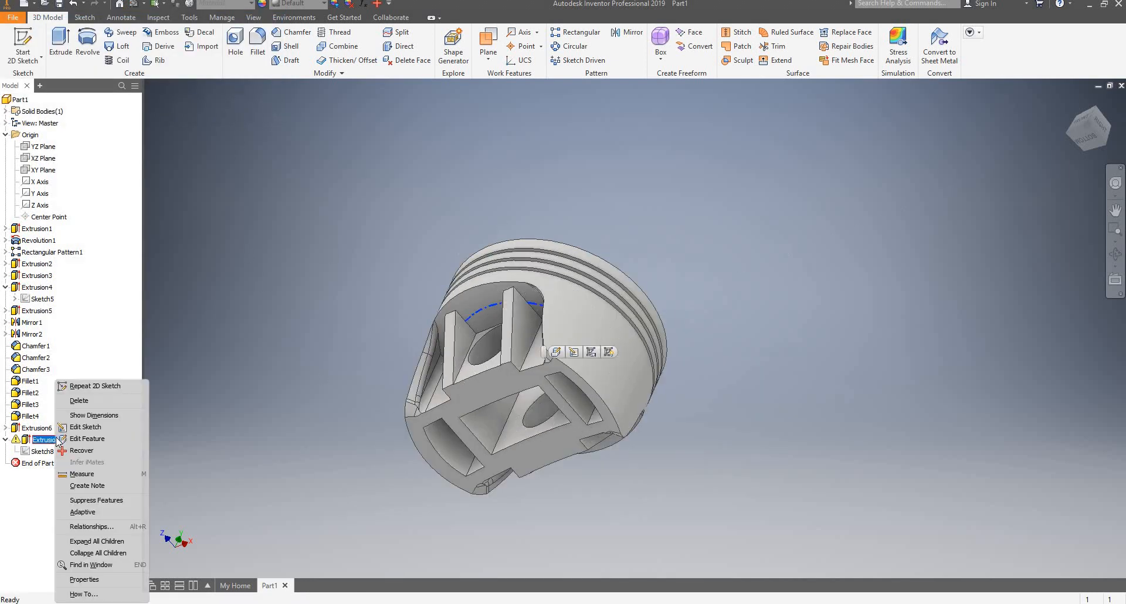
left_click(97, 401)
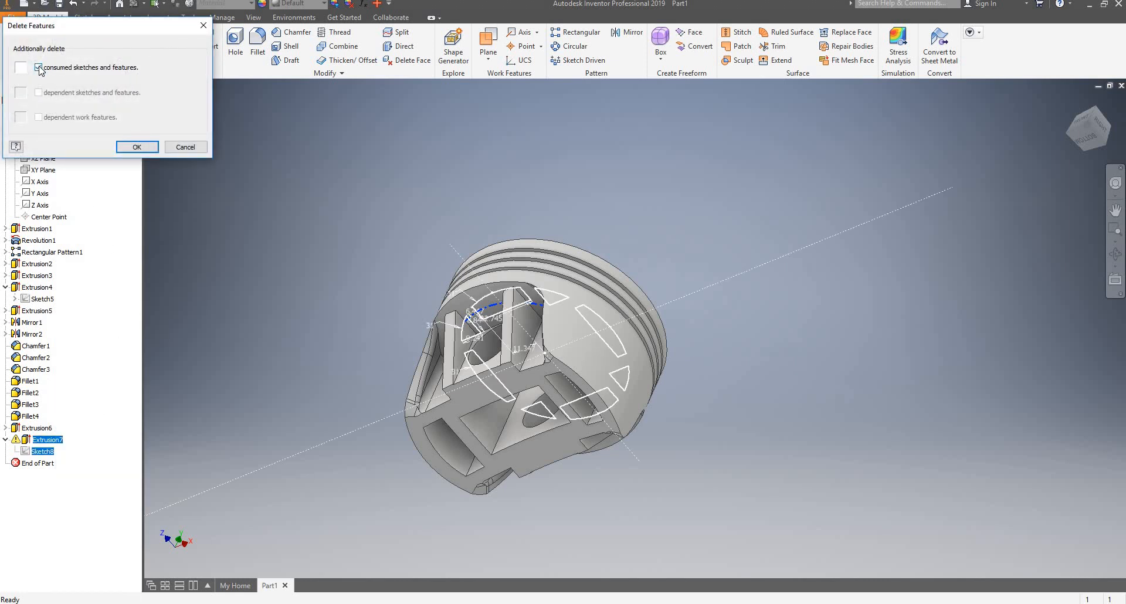
left_click(137, 147)
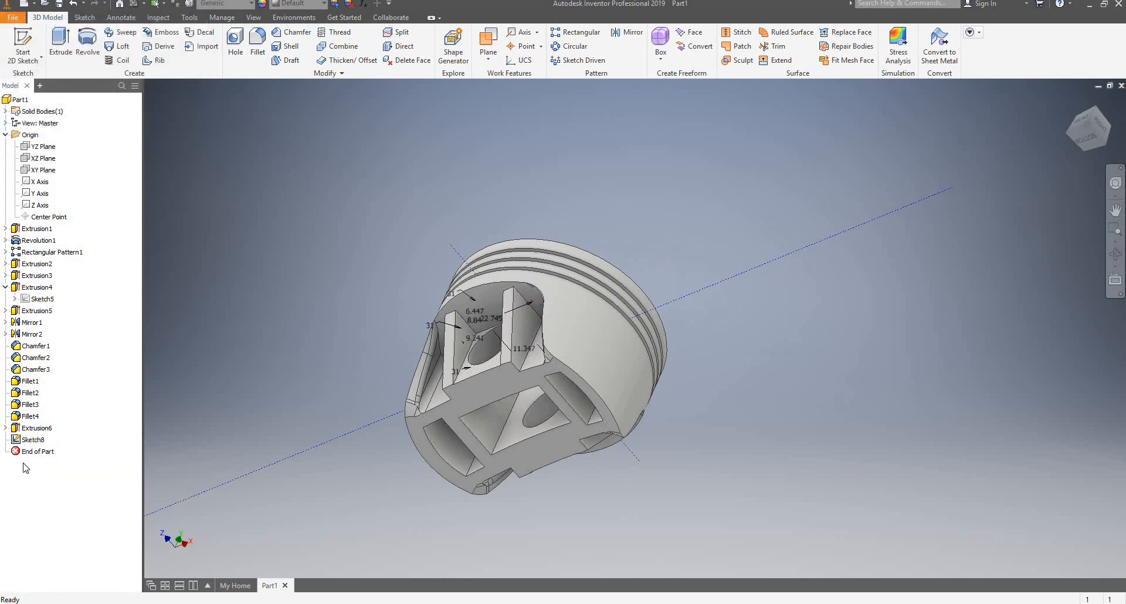
Start a new extrusion and select all eight closed profiles of Sketch8 around the piston.
left_click(58, 44)
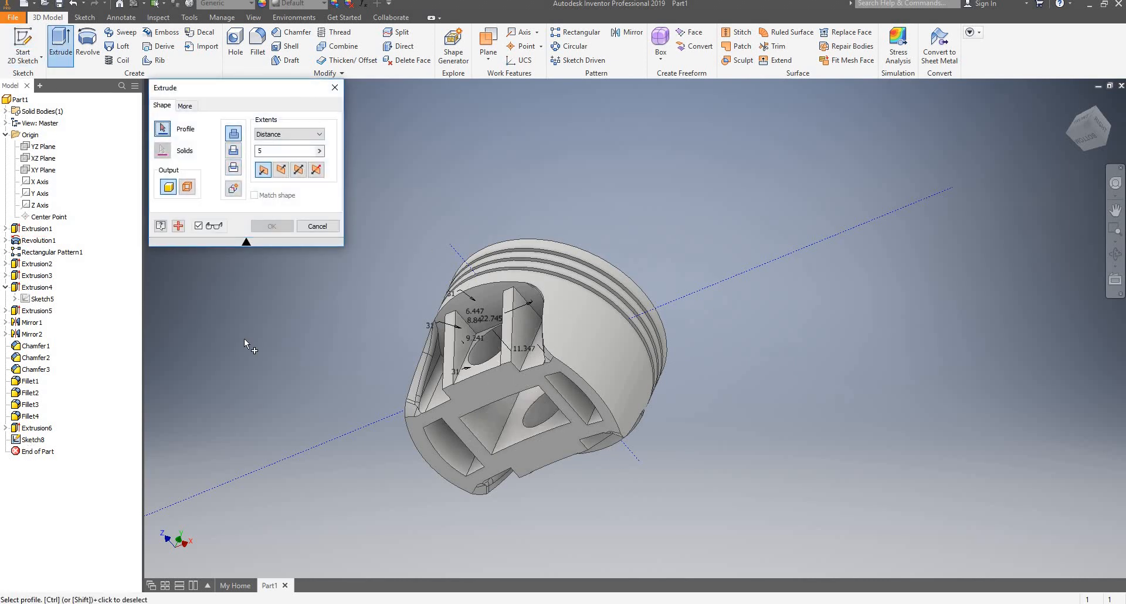
left_click(494, 312)
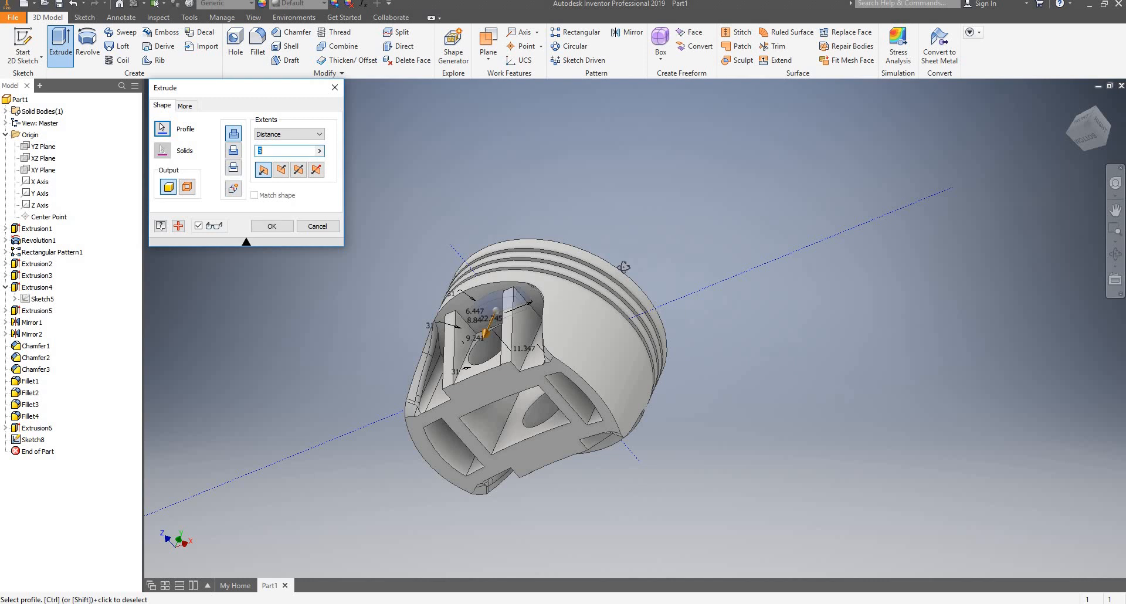
middle_click_drag(622, 267, 634, 258, "shift")
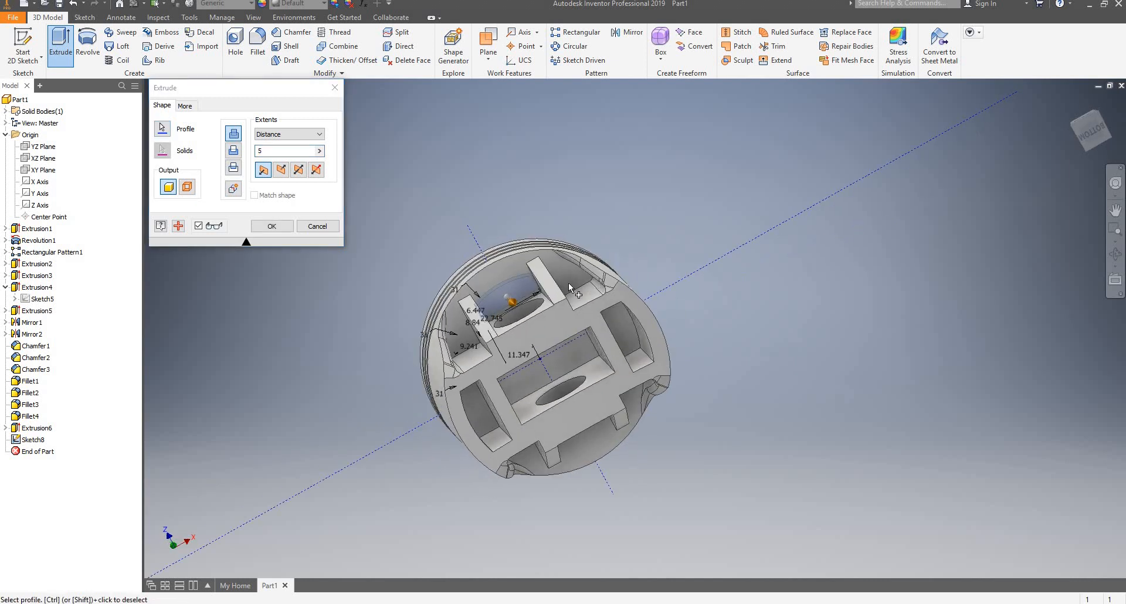
left_click(624, 338)
left_click(486, 405)
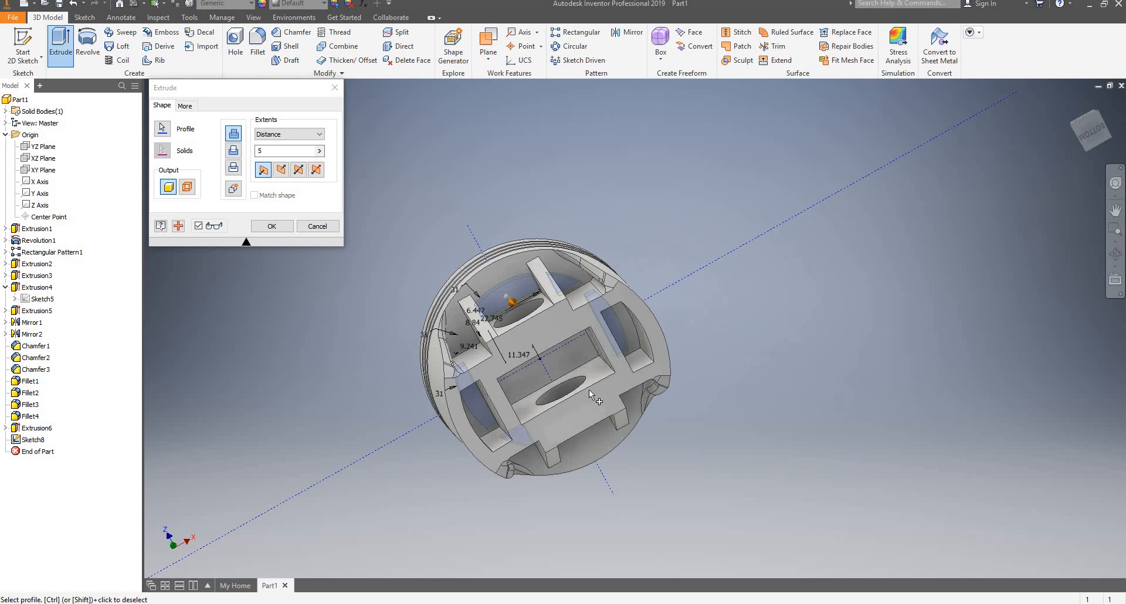
middle_click_drag(581, 353, 569, 419, "shift")
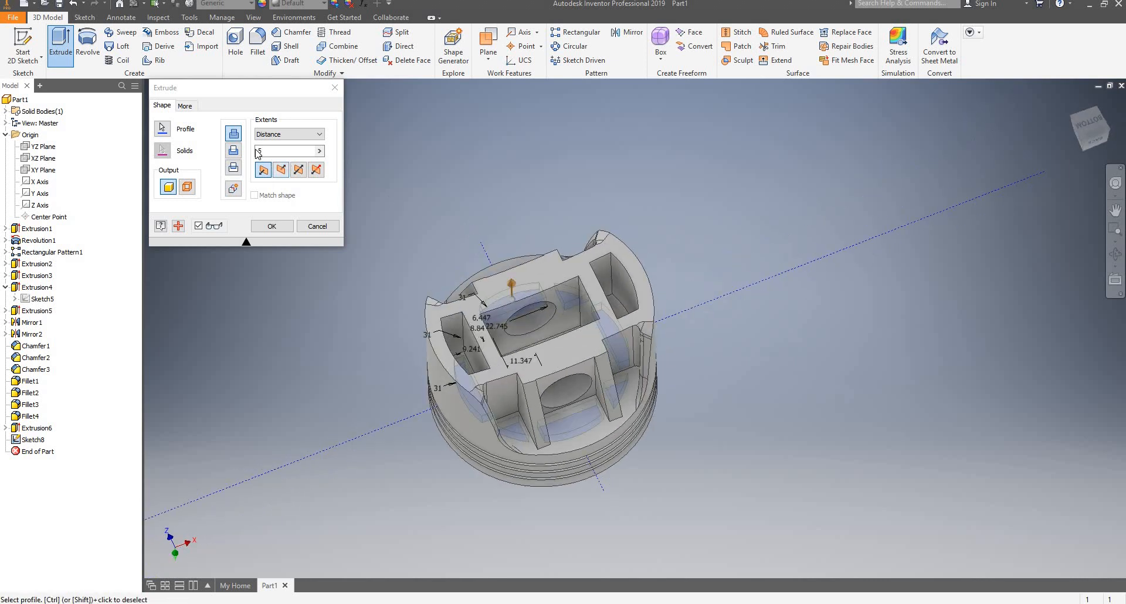
Cut the eight selected profiles with the extent set to All, directed toward the open end of the piston skirt.
left_click(233, 150)
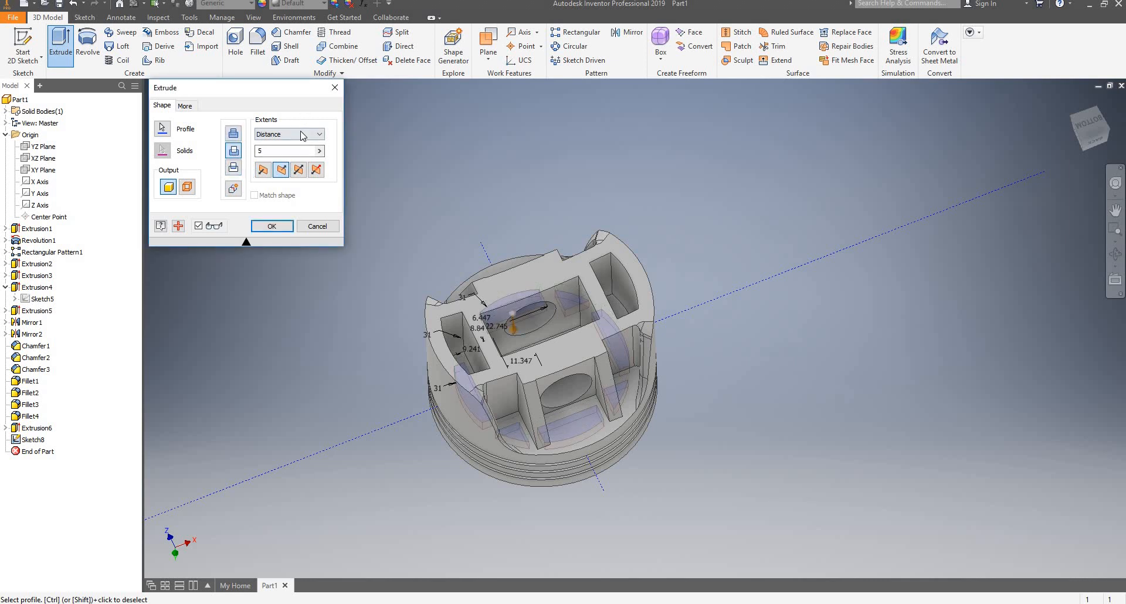
left_click(303, 134)
left_click(278, 175)
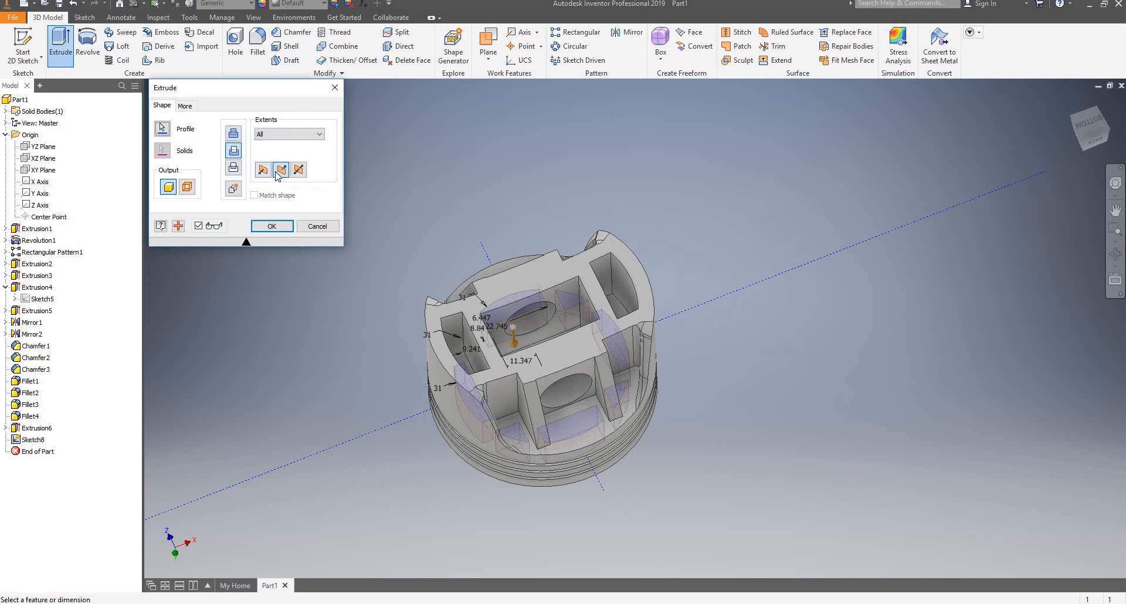
left_click(269, 172)
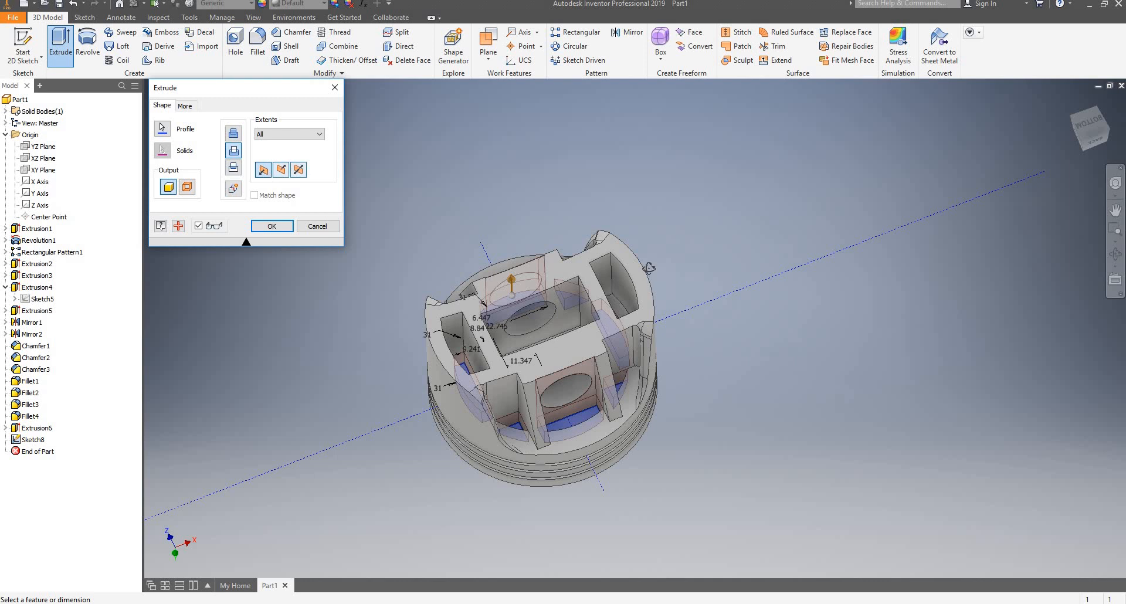
middle_click_drag(649, 268, 578, 304, "shift")
scroll(579, 304, "down", 3)
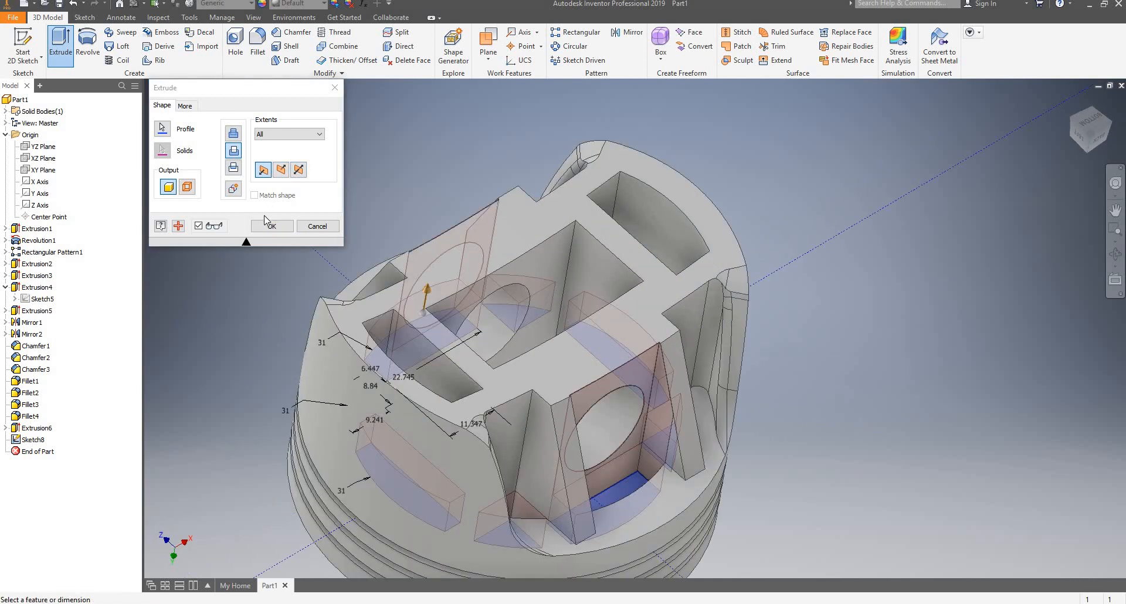
left_click(267, 227)
Examine the new cut from the piston's underside and side, and review the definition of Extrusion8.
scroll(511, 231, "up", 3)
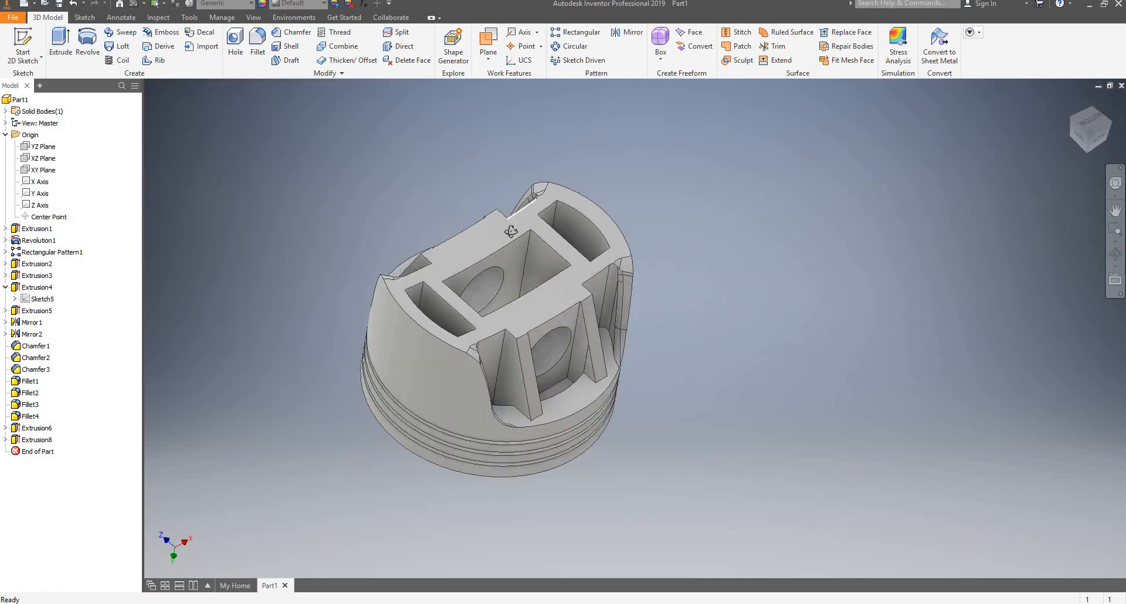
mouse_move(511, 231)
middle_mouse_down("shift")
mouse_move(492, 255)
mouse_move(503, 238)
middle_mouse_up("shift")
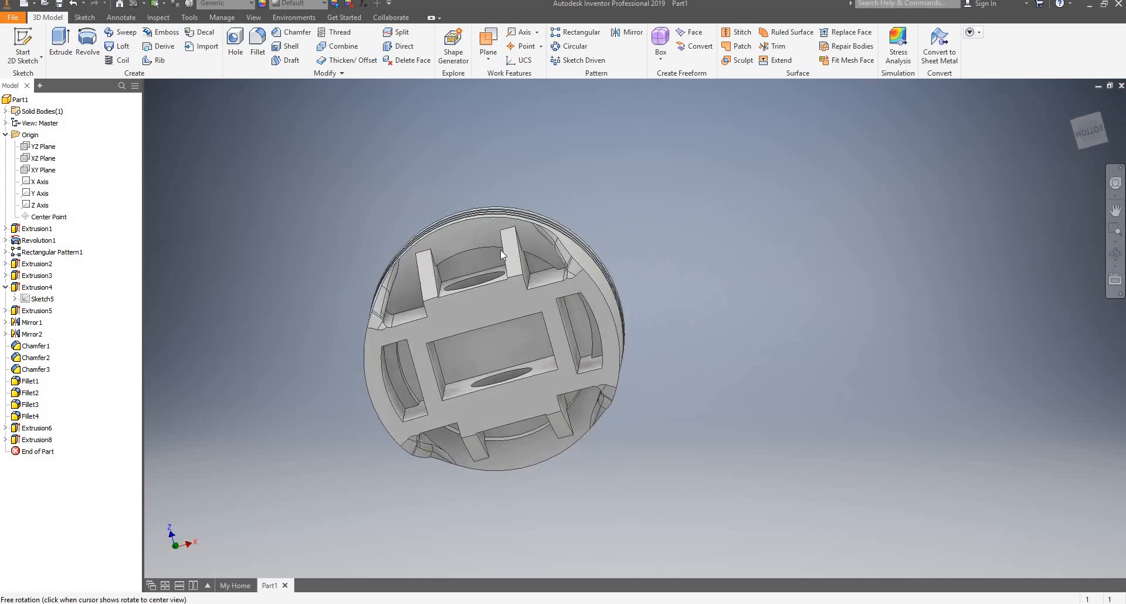
double_click(21, 440)
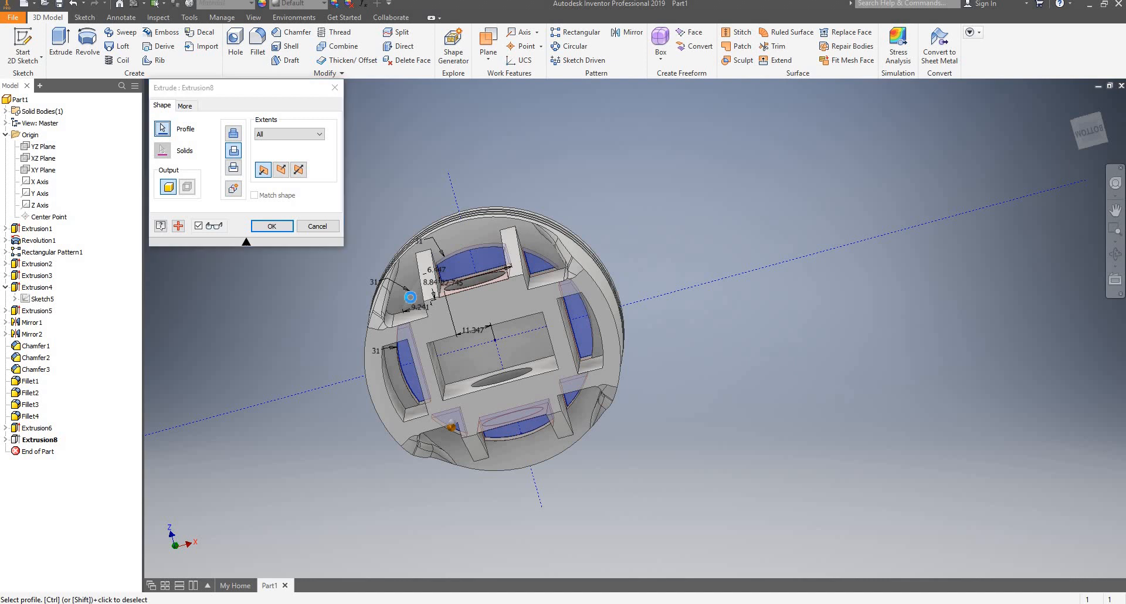
left_click(291, 229)
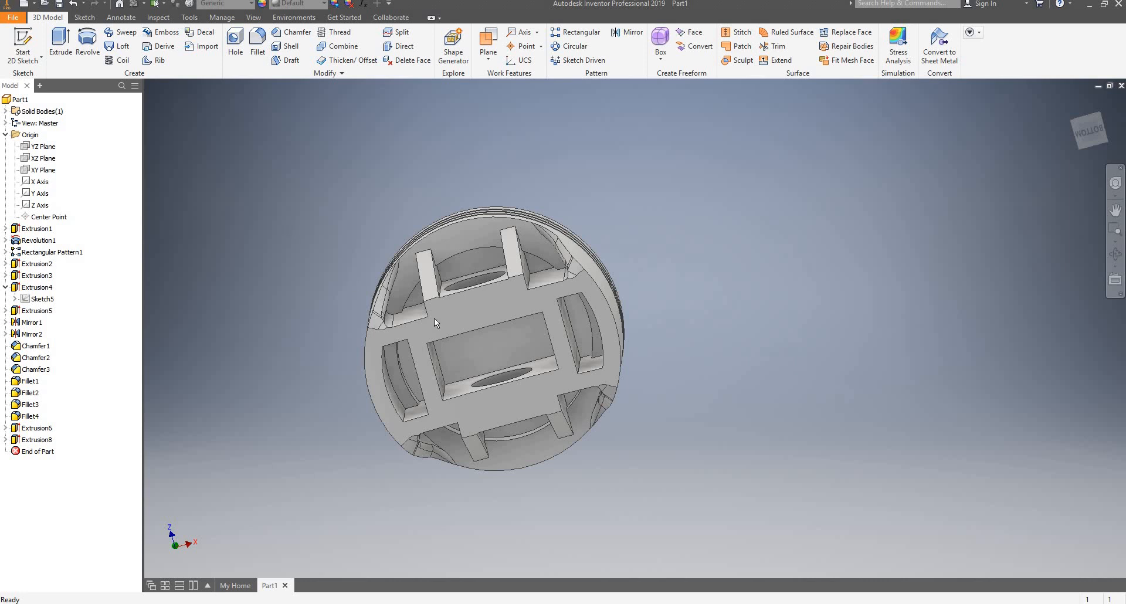
middle_click_drag(434, 318, 411, 470, "shift")
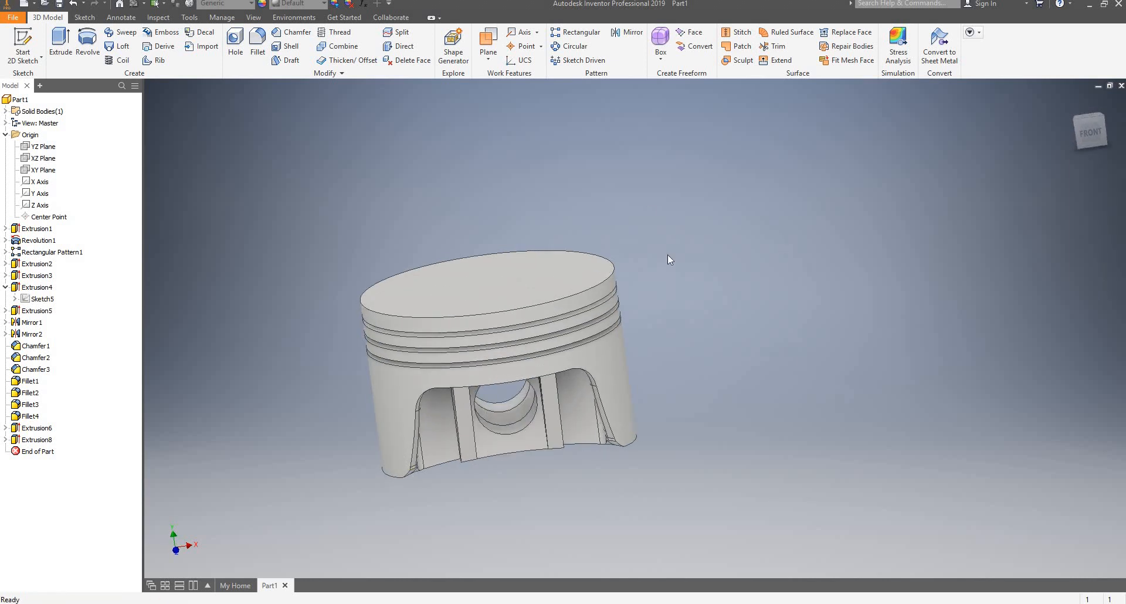
Start a 2 mm fillet and select the four long edges where the front ribs meet the pin-boss wall.
left_click(257, 42)
middle_click_drag(560, 278, 387, 400, "shift")
scroll(544, 391, "down", 3)
left_click(531, 369)
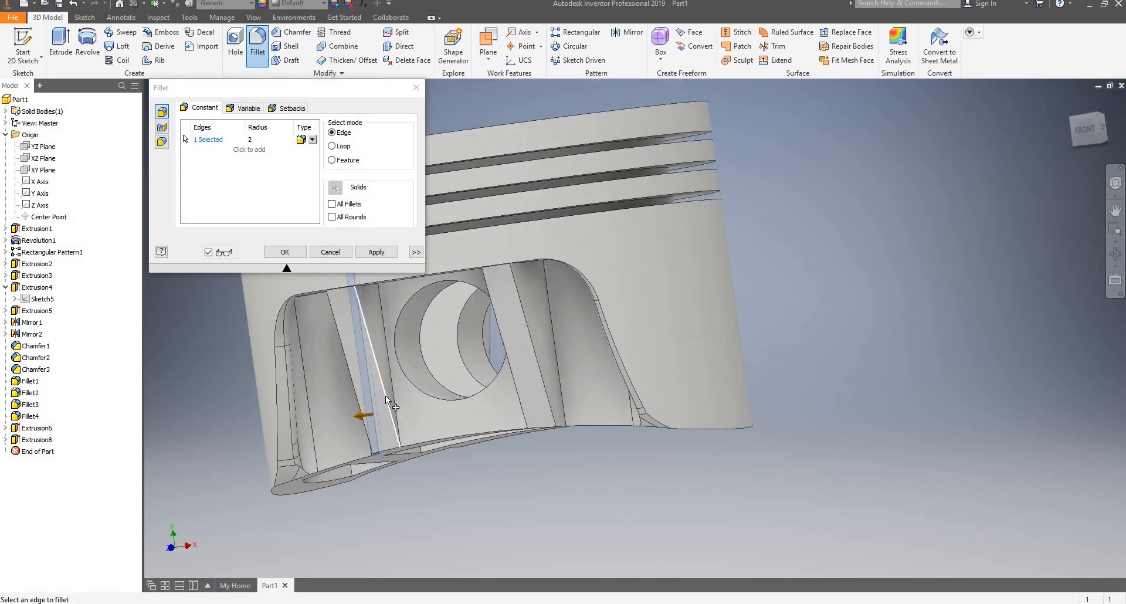
left_click(391, 394)
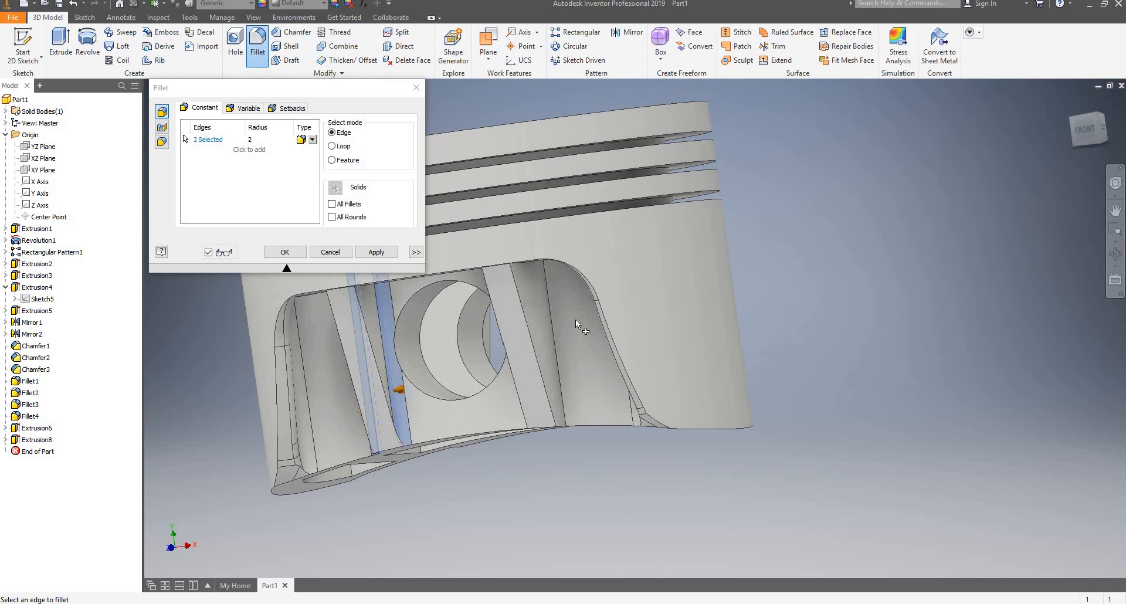
middle_click_drag(576, 319, 510, 358, "shift")
left_click(630, 331)
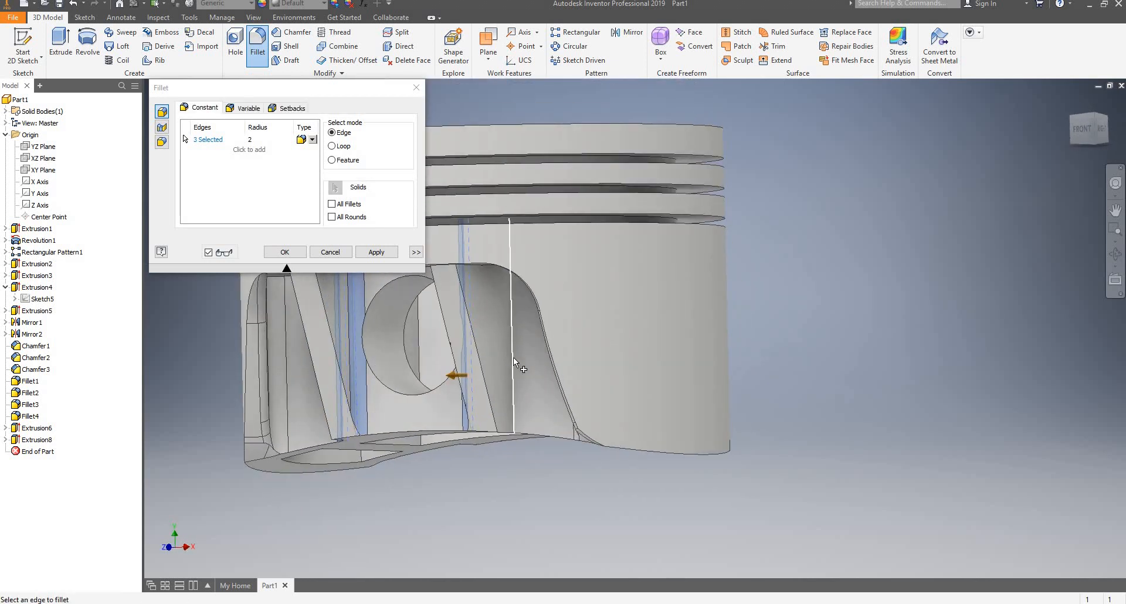
left_click(512, 358)
Add the four matching rib edges on the back of the piston and apply the 2 mm fillet.
middle_click_drag(601, 299, 480, 379, "shift")
left_click(481, 347)
left_click(481, 379)
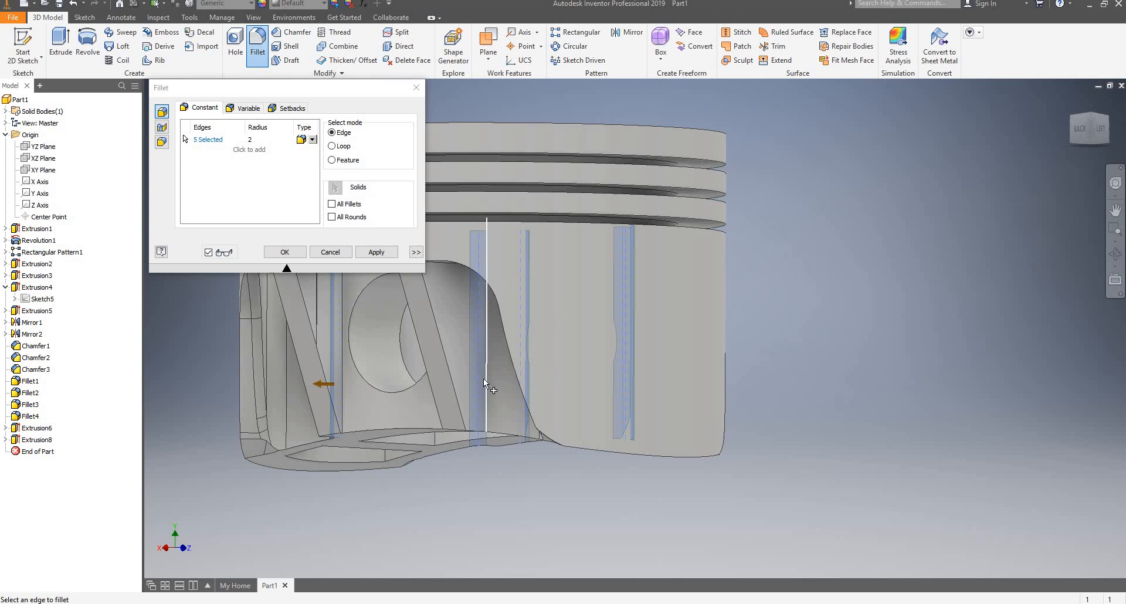
middle_click_drag(674, 306, 795, 254, "shift")
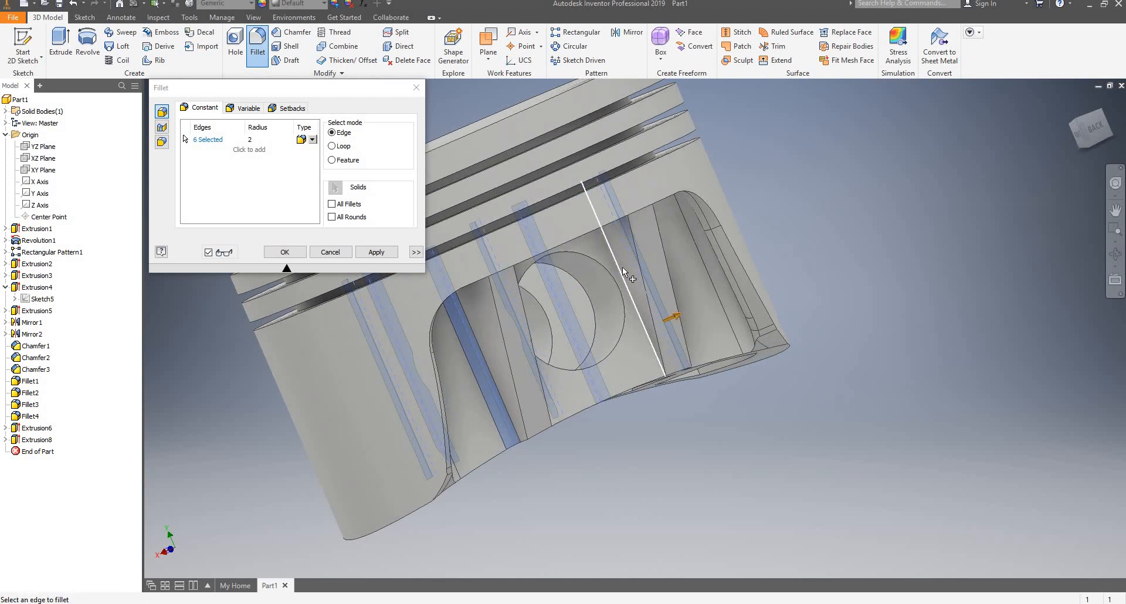
left_click(622, 267)
middle_click_drag(621, 267, 448, 446, "shift")
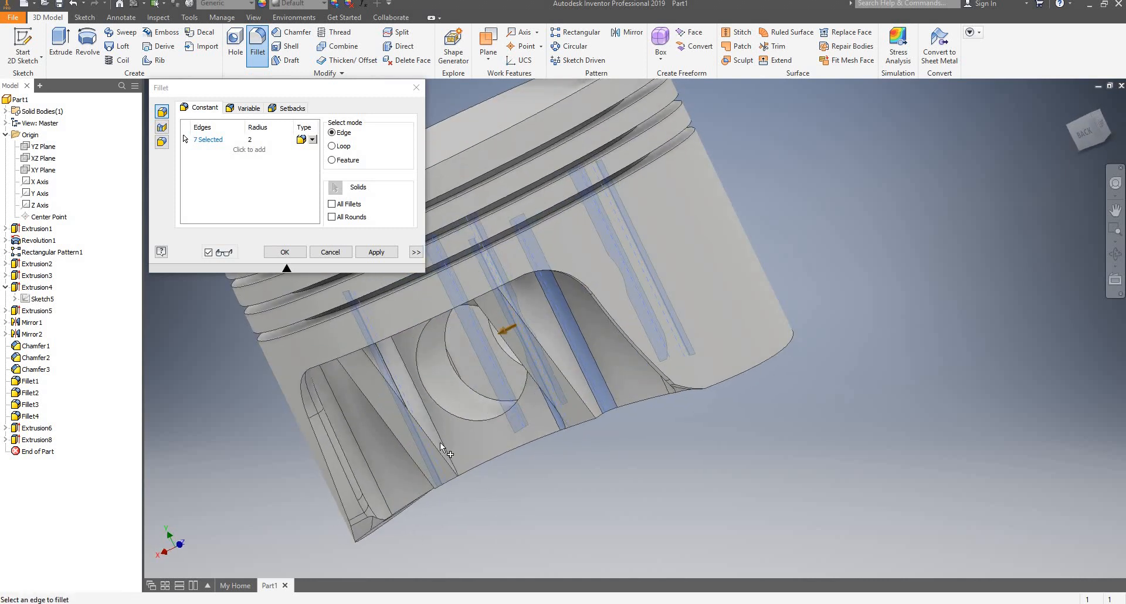
left_click(440, 443)
middle_click_drag(553, 342, 634, 337, "shift")
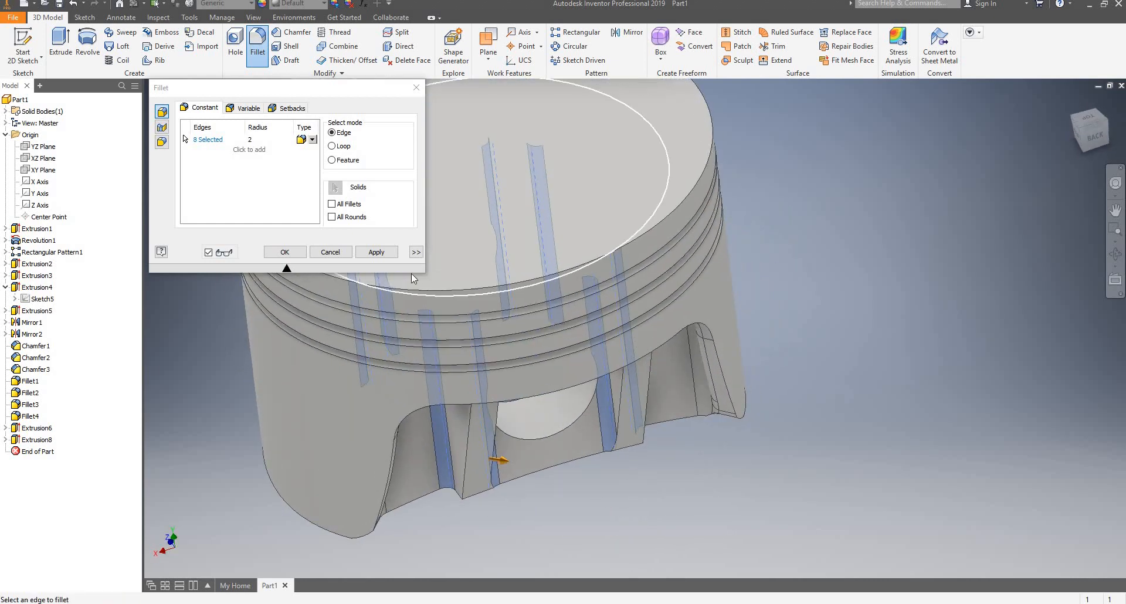
left_click(374, 253)
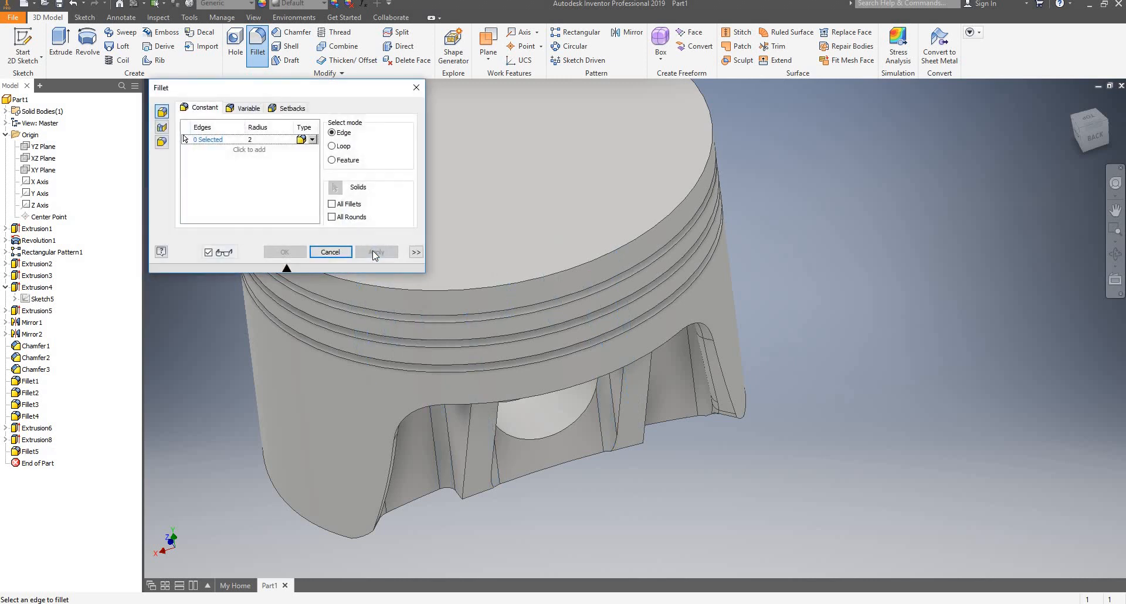
left_click(271, 140)
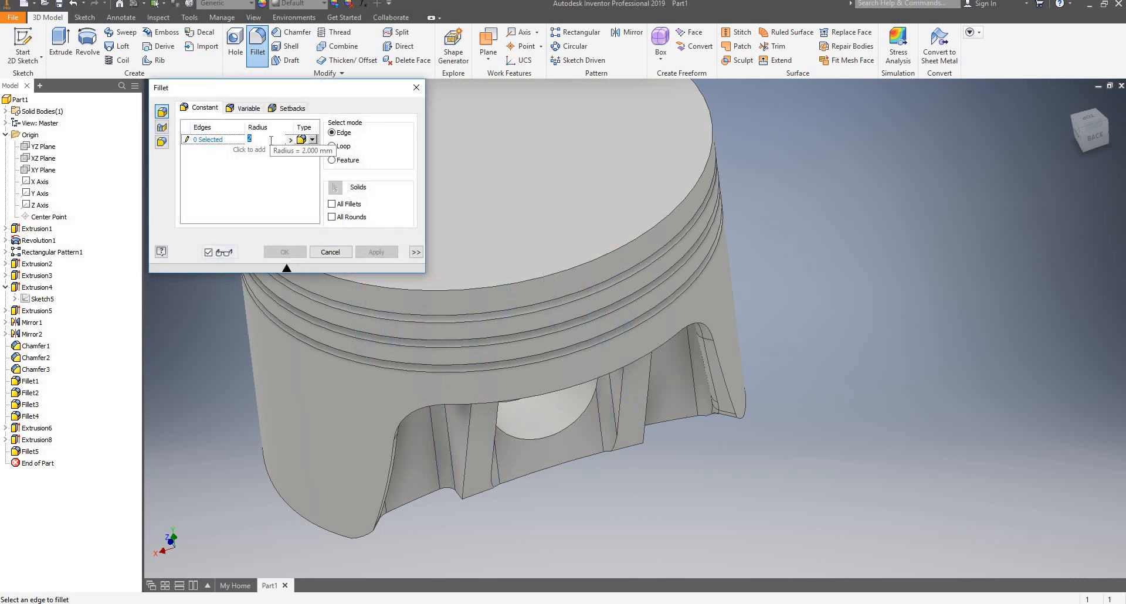
key("BackSpace")
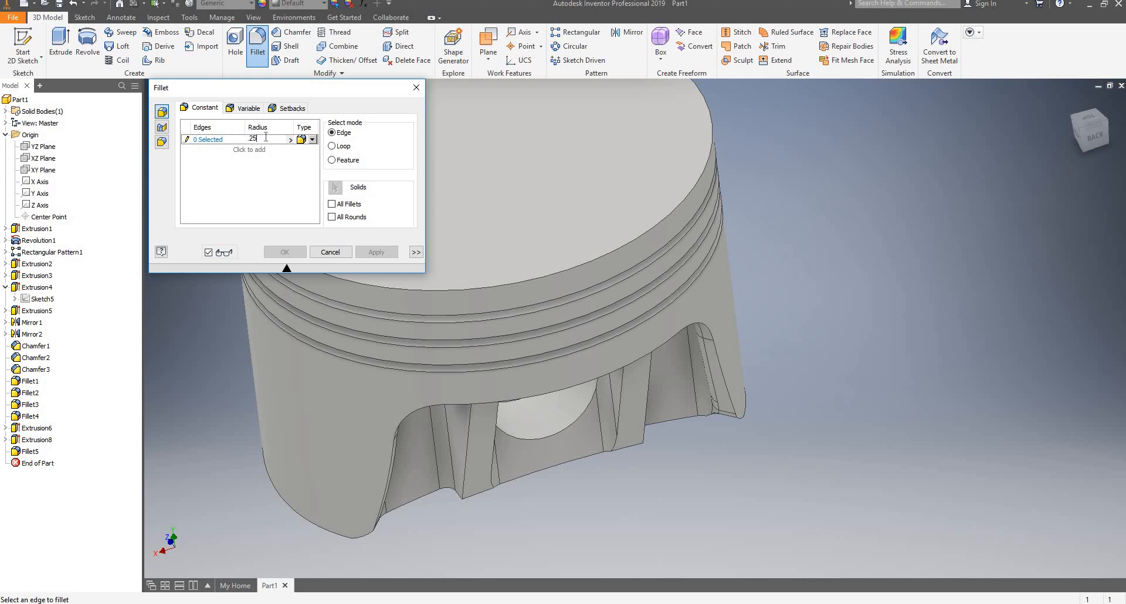
left_click(416, 87)
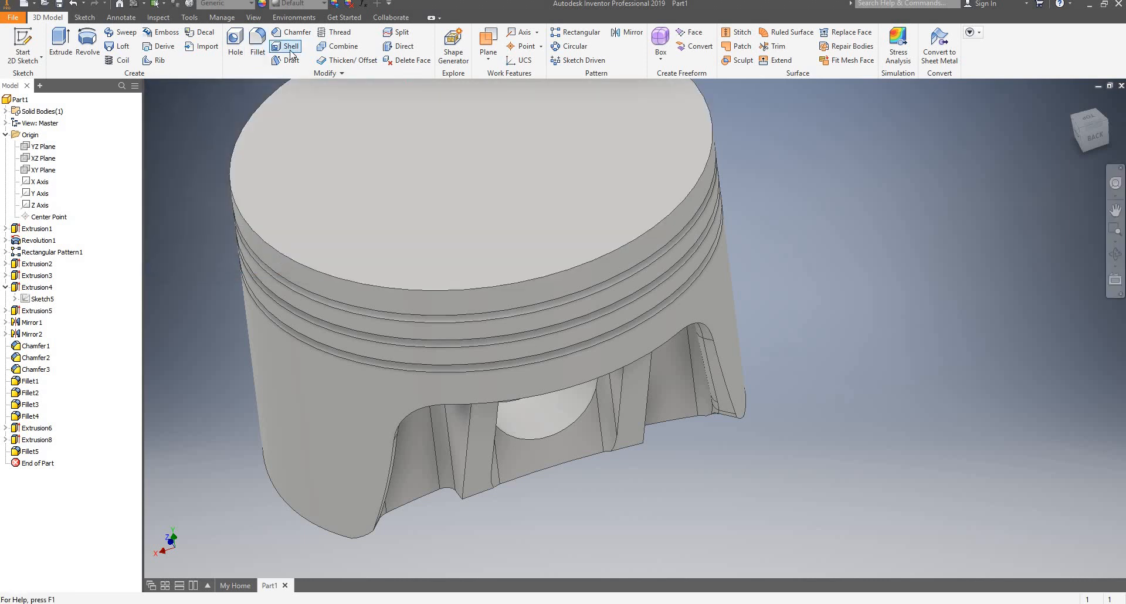
Chamfer the upper and lower outer edges of all three piston-ring grooves with a 0.25 mm distance.
left_click(291, 33)
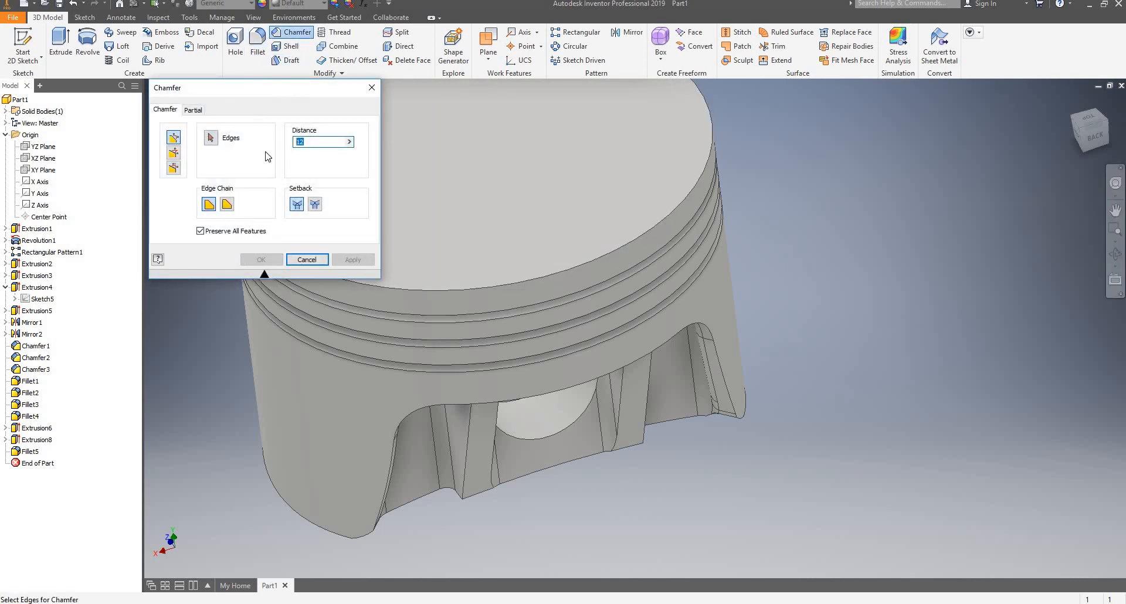
left_click(609, 282)
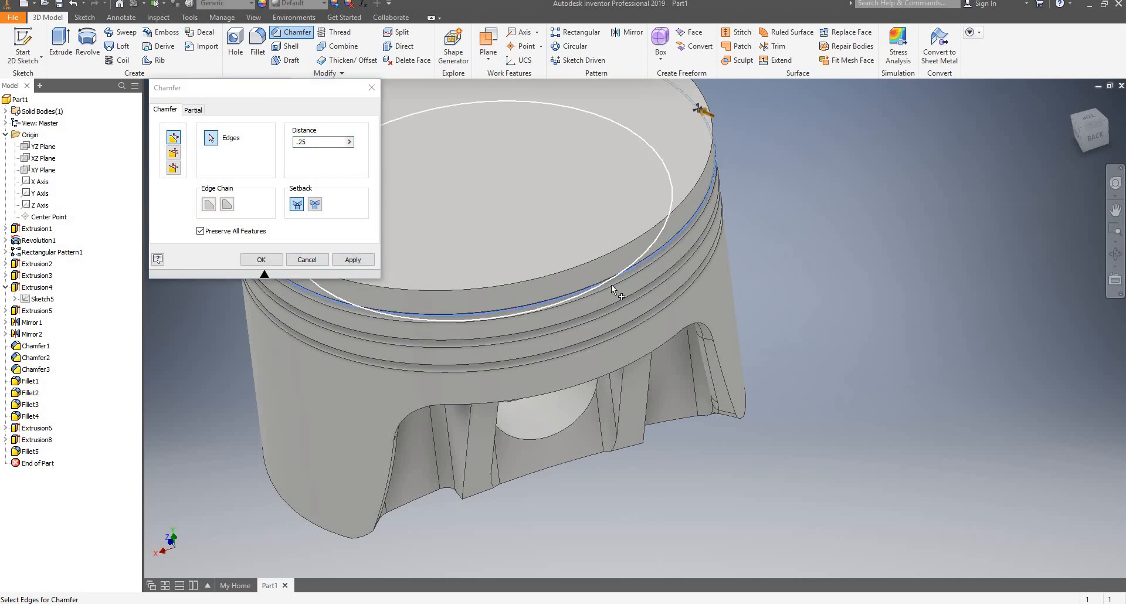
left_click(615, 321)
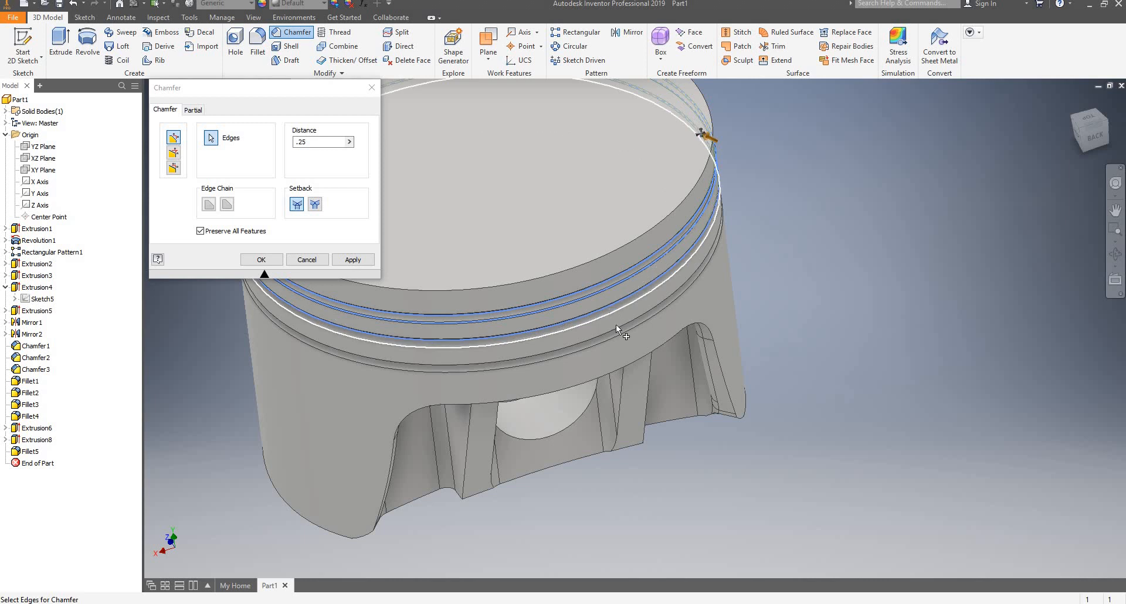
left_click(618, 332)
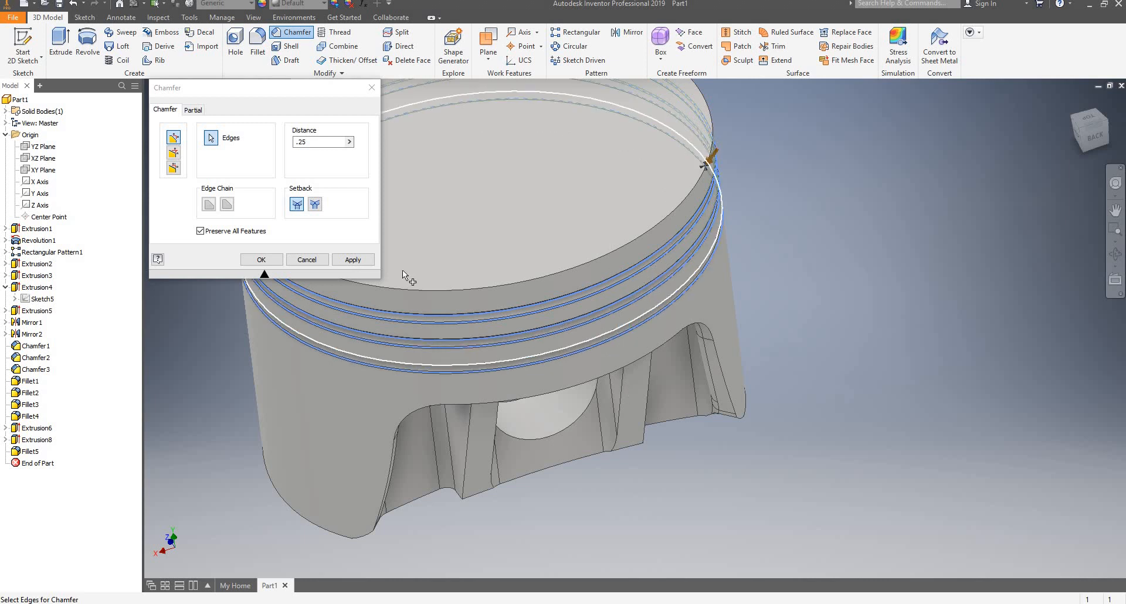
left_click(352, 260)
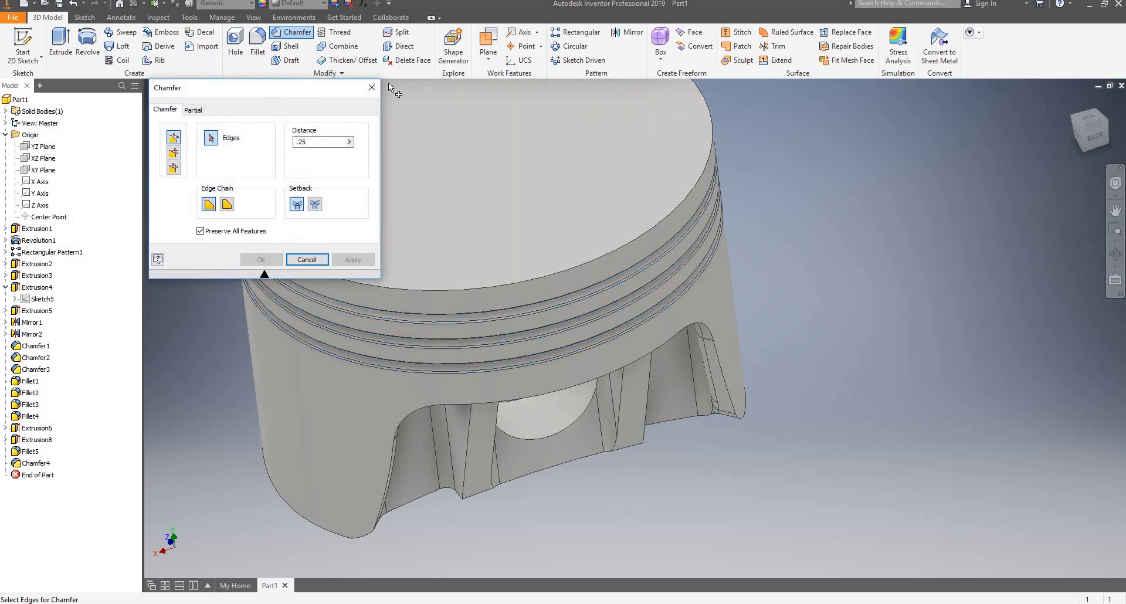
left_click(369, 91)
Start a 2 mm fillet and select the first curved floor edge chain in the pocket between an outer rib and the skirt.
middle_click_drag(578, 209, 597, 235, "shift")
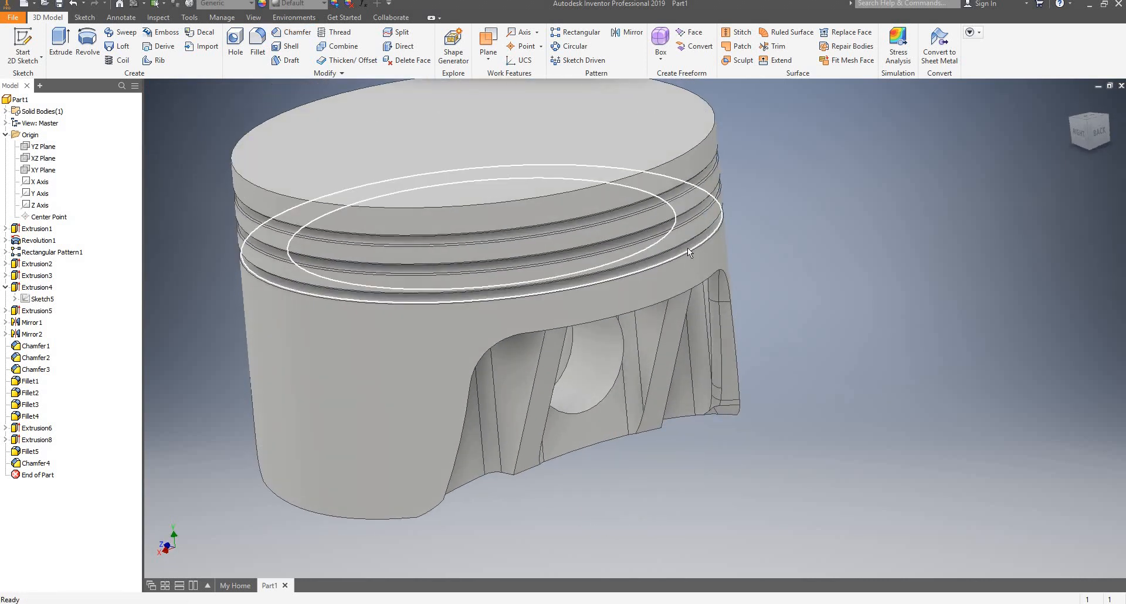
left_click(258, 52)
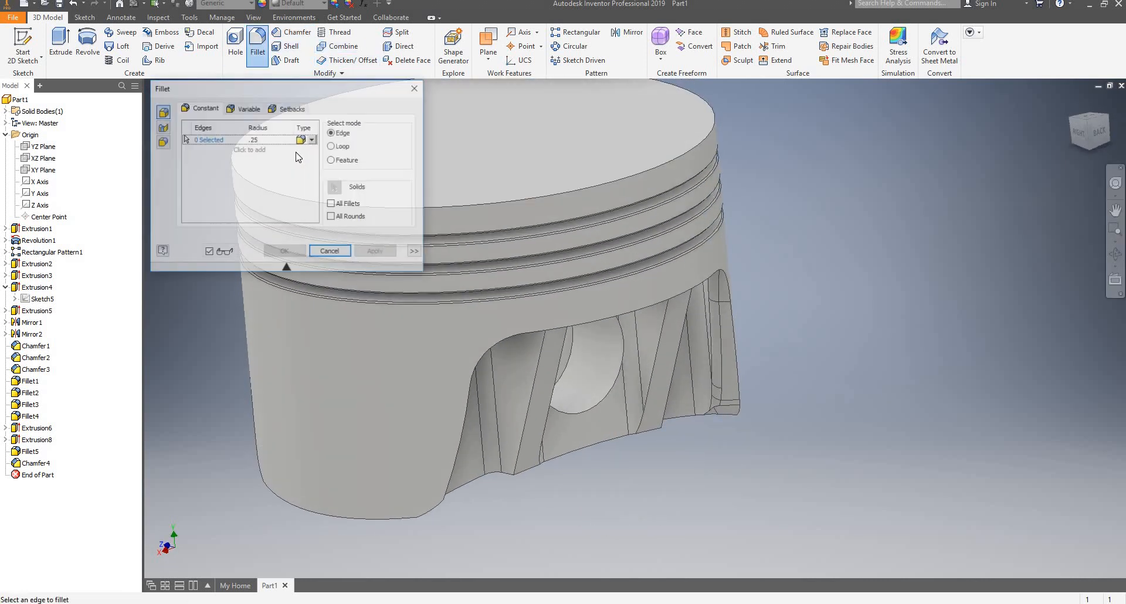
type("2")
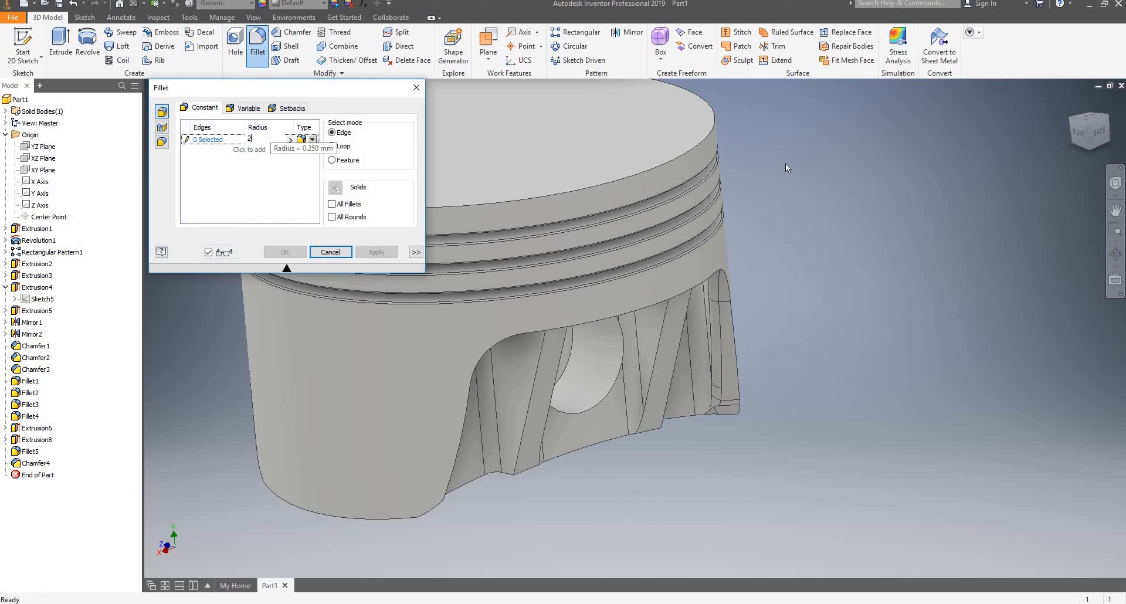
middle_click_drag(844, 180, 631, 93, "shift")
scroll(632, 94, "down", 3)
middle_click_drag(626, 154, 631, 120, "shift")
scroll(632, 121, "down", 3)
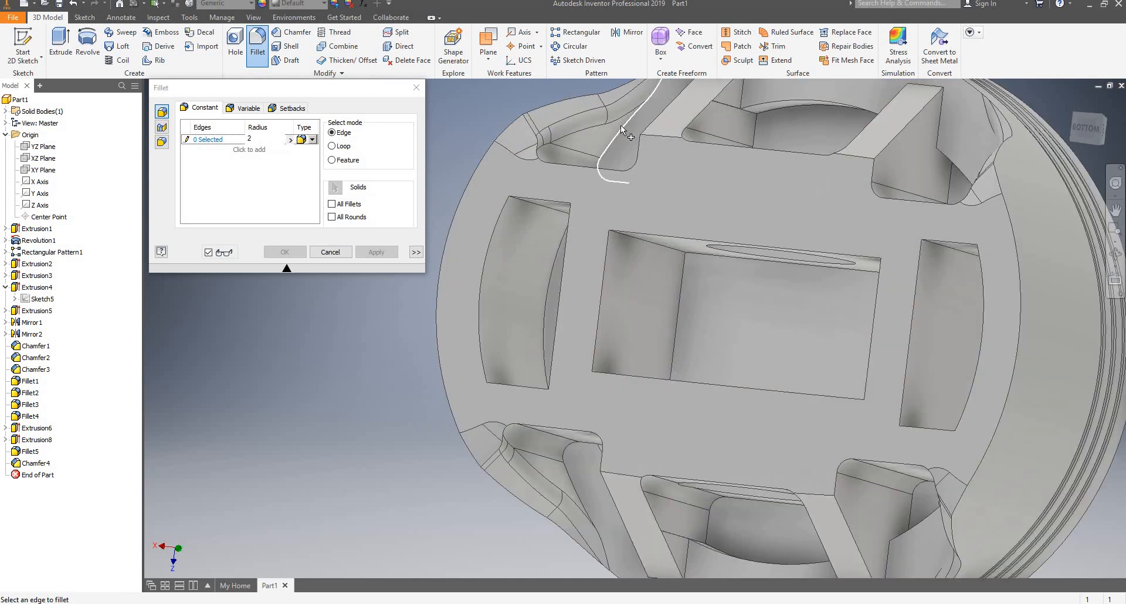
scroll(620, 125, "down", 4)
left_click(621, 134)
scroll(622, 154, "up", 5)
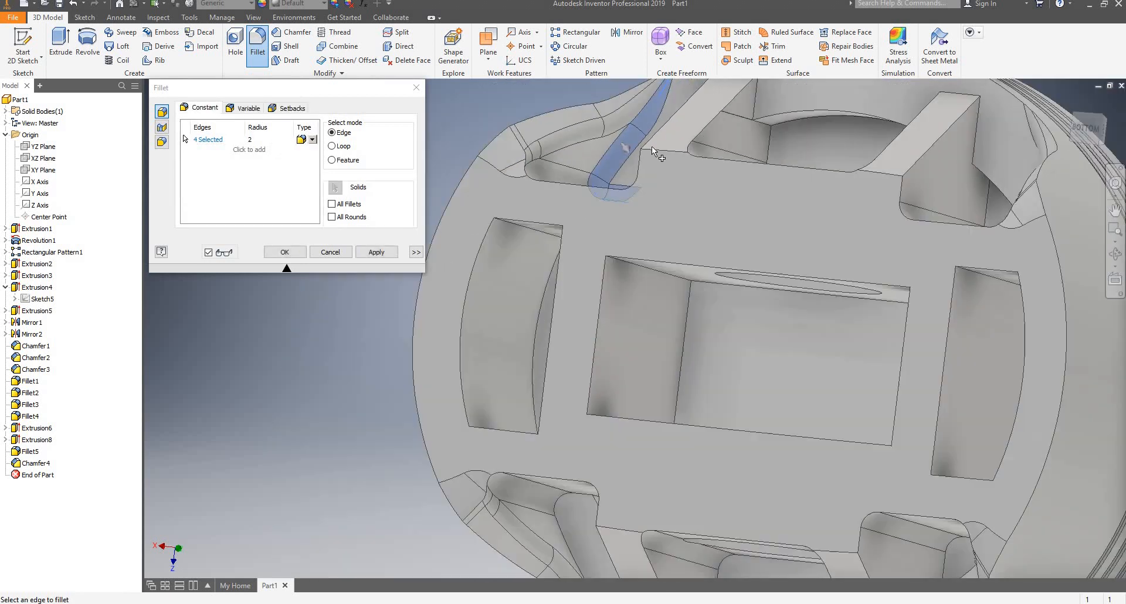
Add the matching curved floor edge chains of two more rib-to-skirt pockets to the 2 mm fillet.
middle_click_drag(652, 146, 761, 176, "shift")
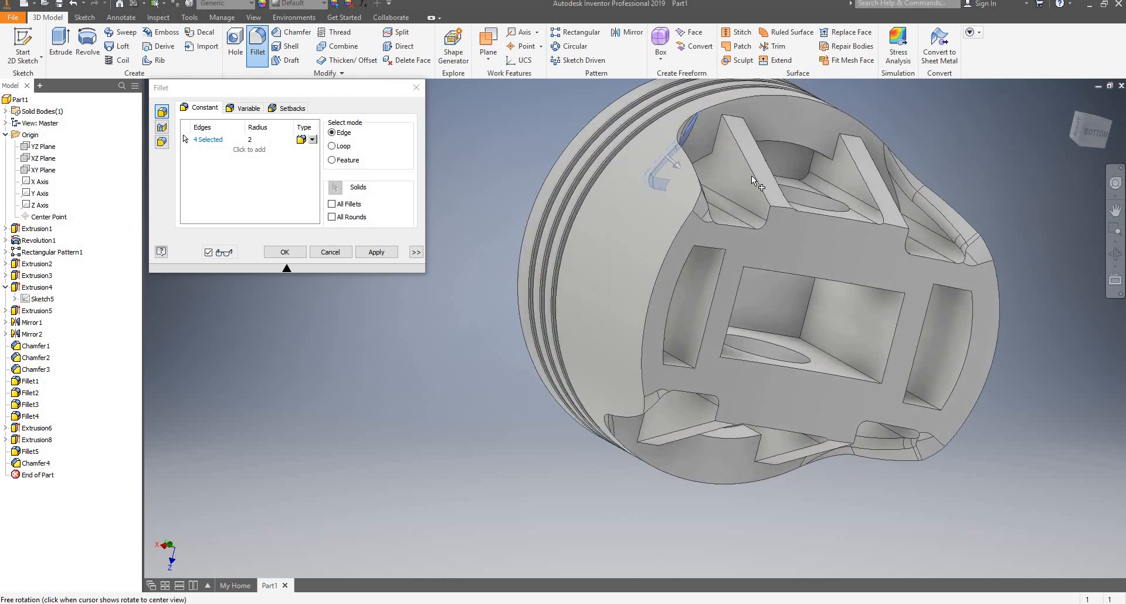
scroll(925, 212, "down", 3)
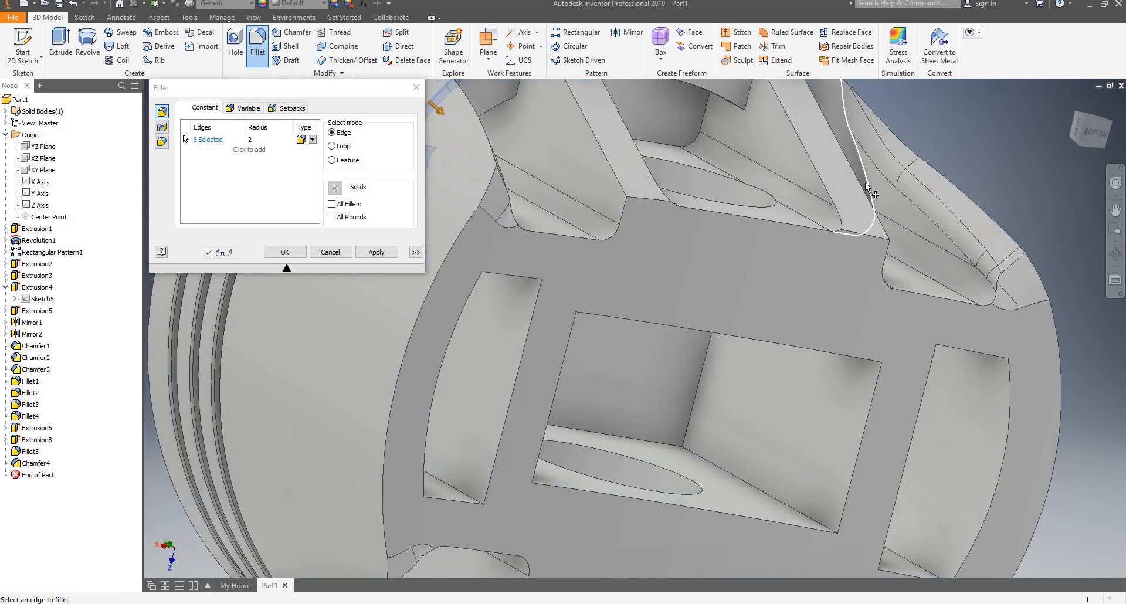
scroll(857, 171, "up", 5)
middle_click_drag(857, 171, 875, 382, "shift")
scroll(825, 348, "down", 5)
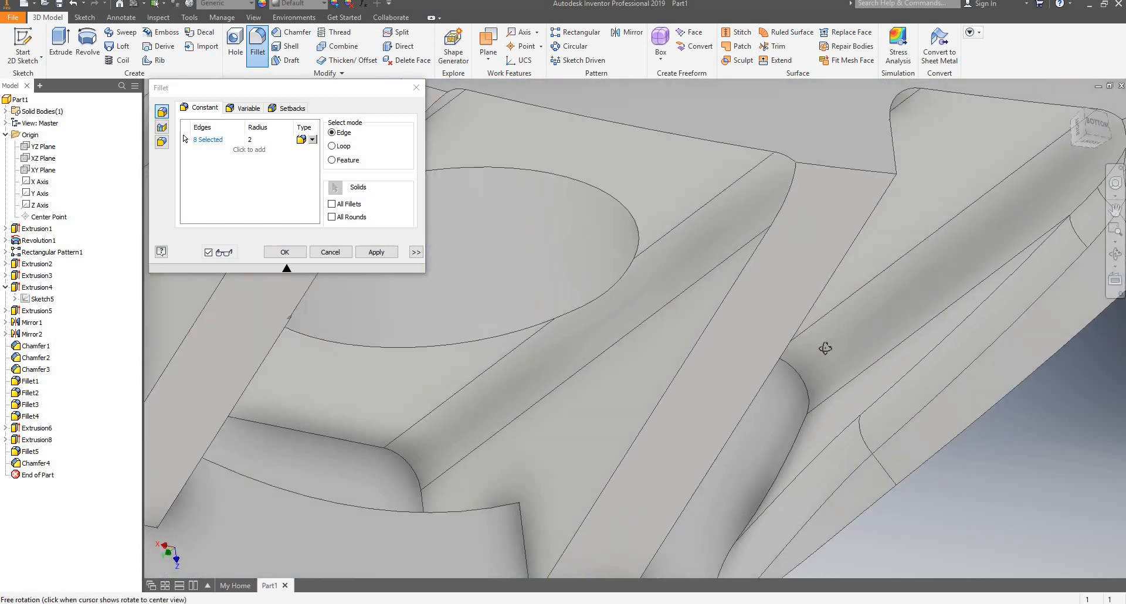
left_click(811, 386)
scroll(793, 290, "up", 5)
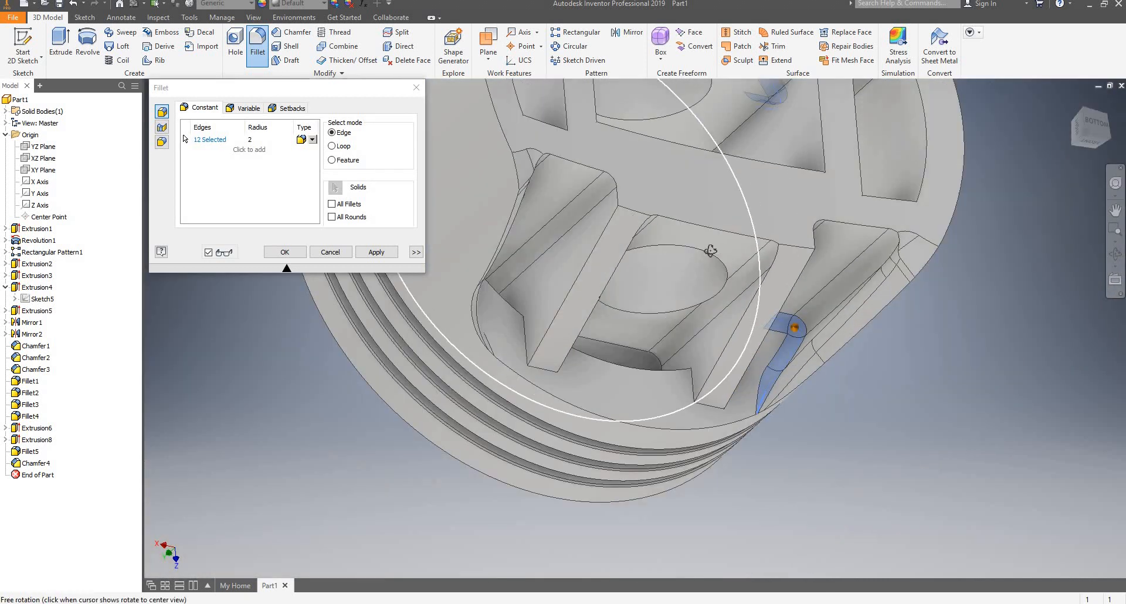
Add the curved floor edge chain of the remaining rib-to-skirt pocket and apply the 2 mm fillet.
middle_click_drag(711, 251, 681, 247, "shift")
scroll(681, 246, "up", 5)
scroll(577, 247, "down", 5)
middle_click_drag(580, 247, 534, 247, "shift")
scroll(535, 247, "down", 3)
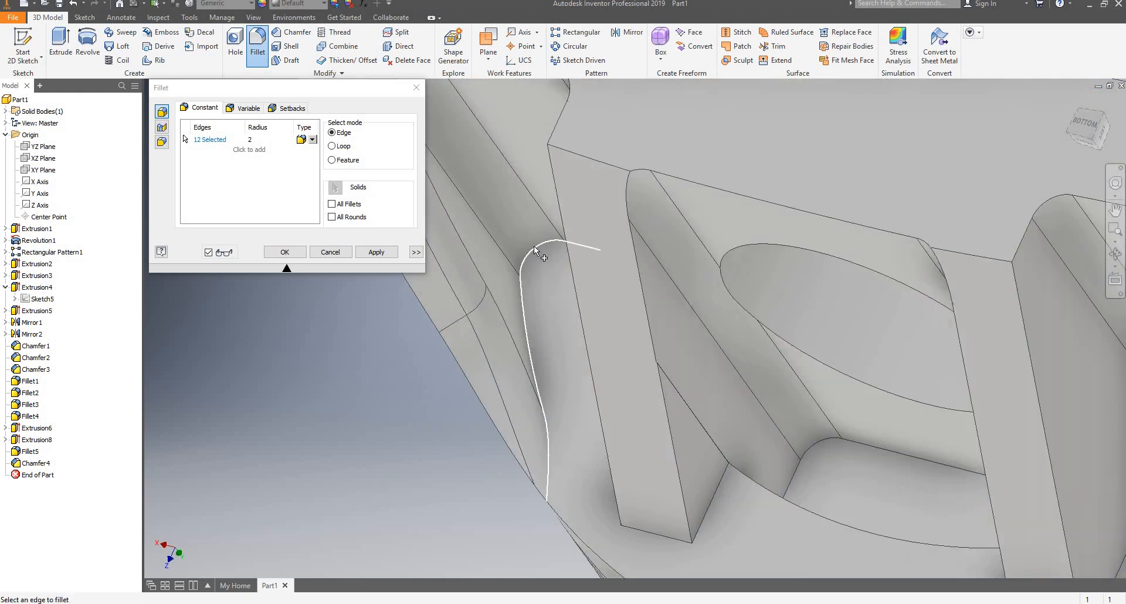
scroll(535, 251, "up", 5)
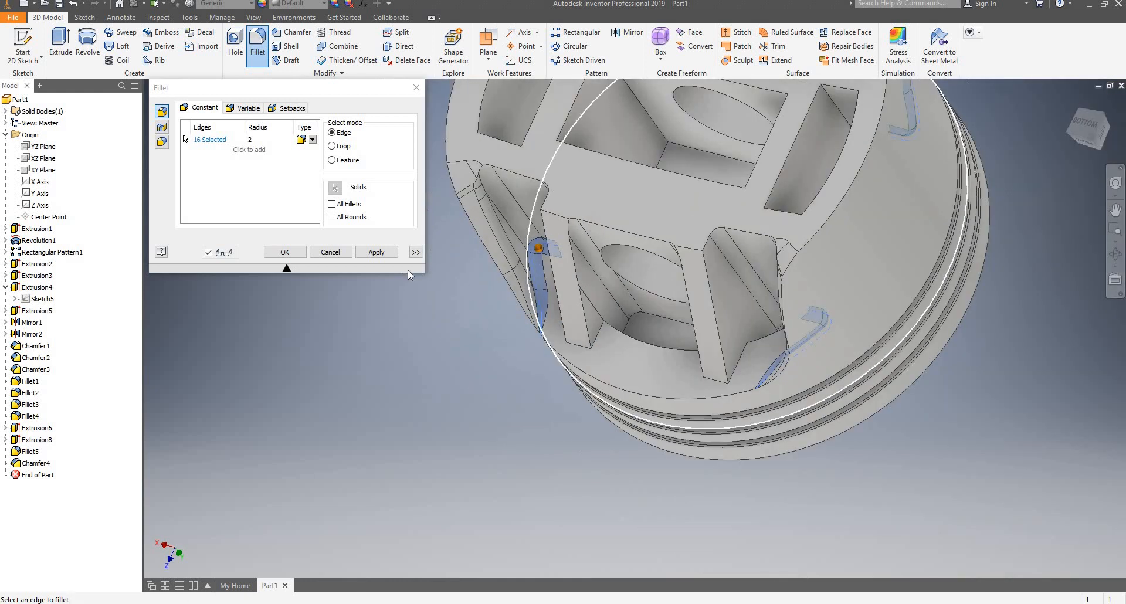
left_click(375, 251)
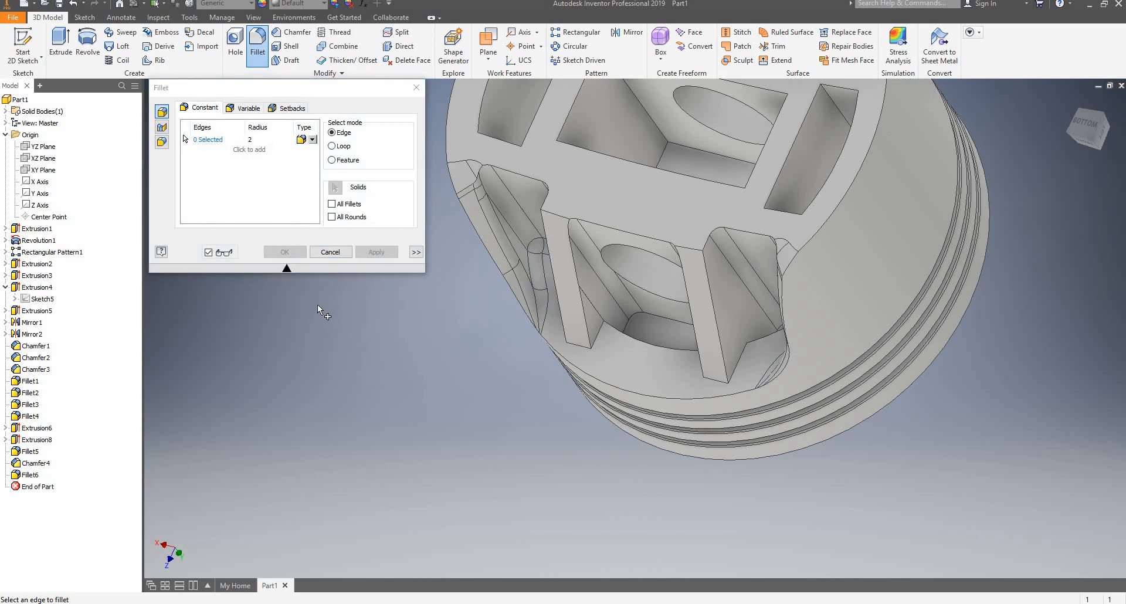
Set the fillet radius to 0.5 mm with loop selection and select the floor loop of the central rectangular pocket.
left_click(267, 138)
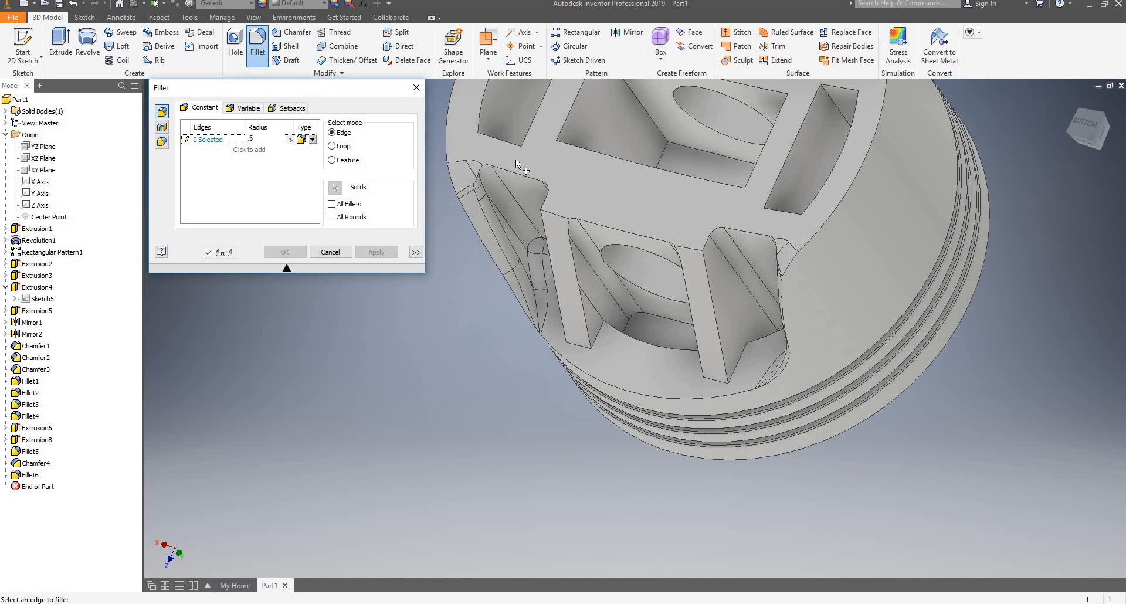
type(".5")
scroll(658, 192, "up", 5)
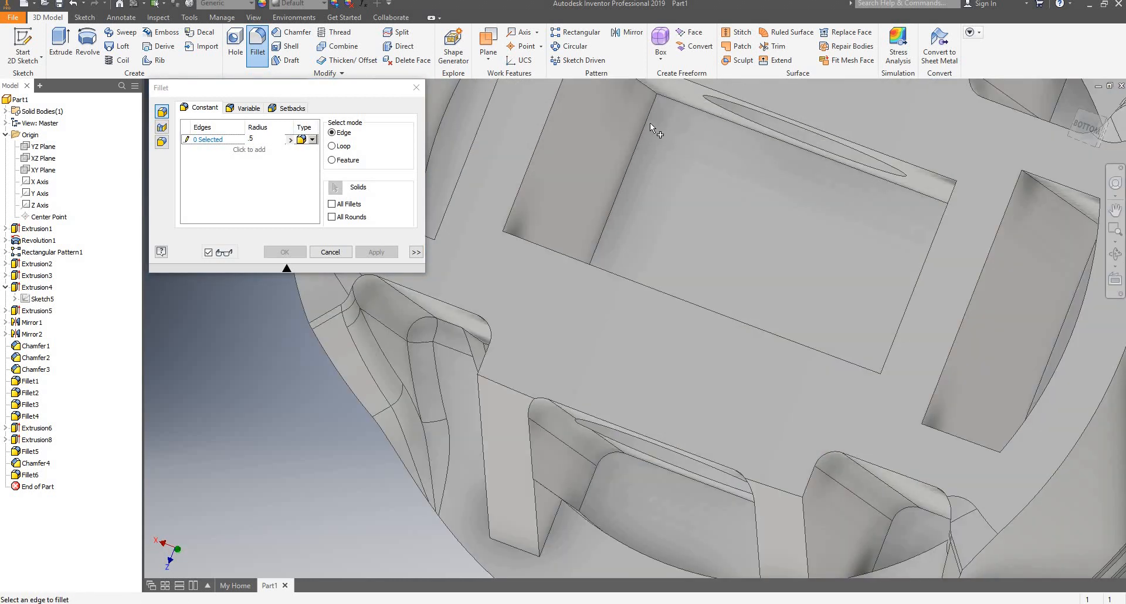
middle_click_drag(679, 176, 638, 152, "shift")
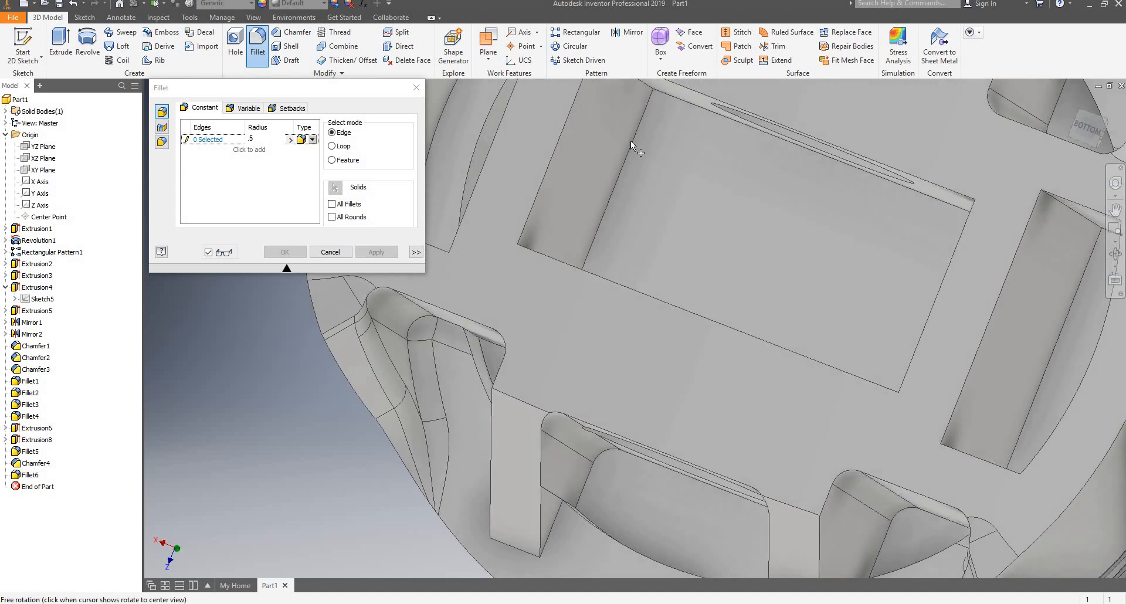
left_click(332, 147)
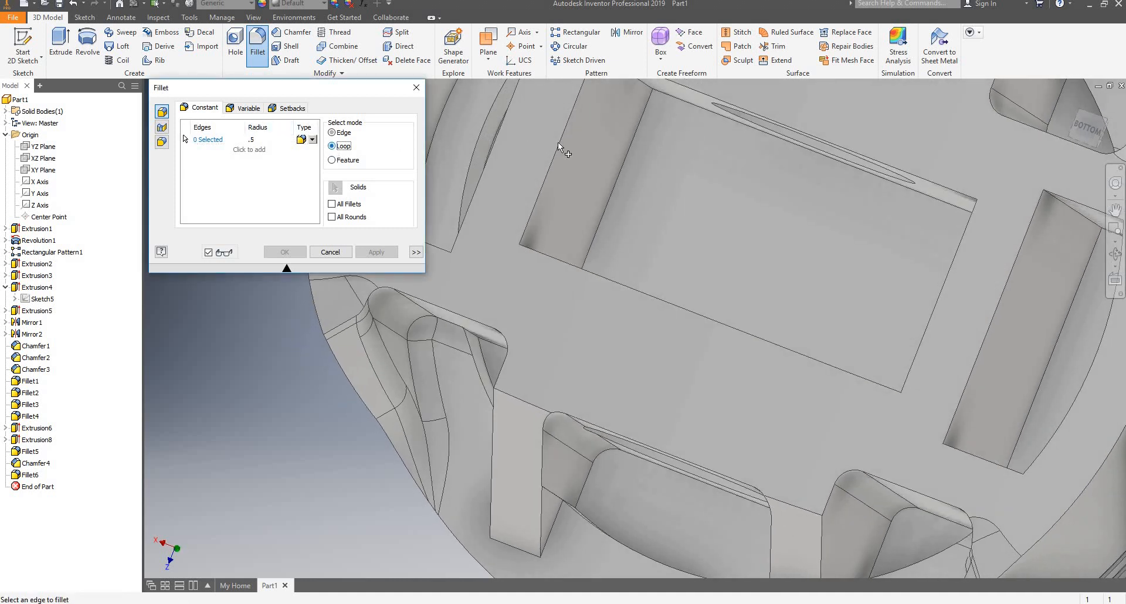
left_click(627, 160)
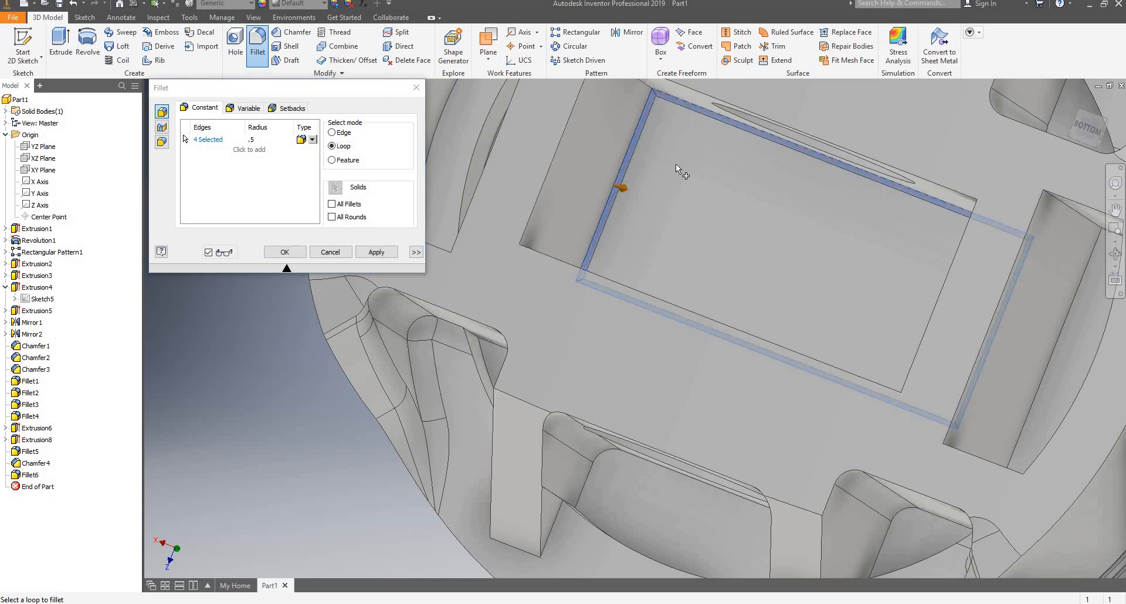
scroll(692, 154, "down", 3)
middle_click_drag(699, 150, 614, 97, "shift")
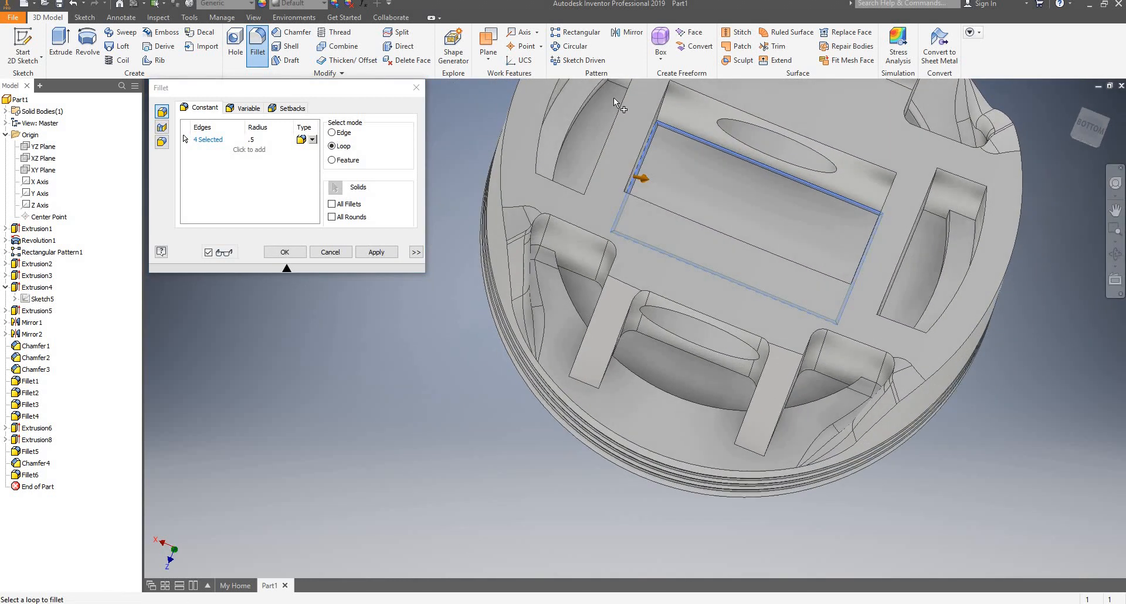
Add the floor loops of both curved side pockets and the three rib pockets on one side to the 0.5 mm fillet.
left_click(603, 87)
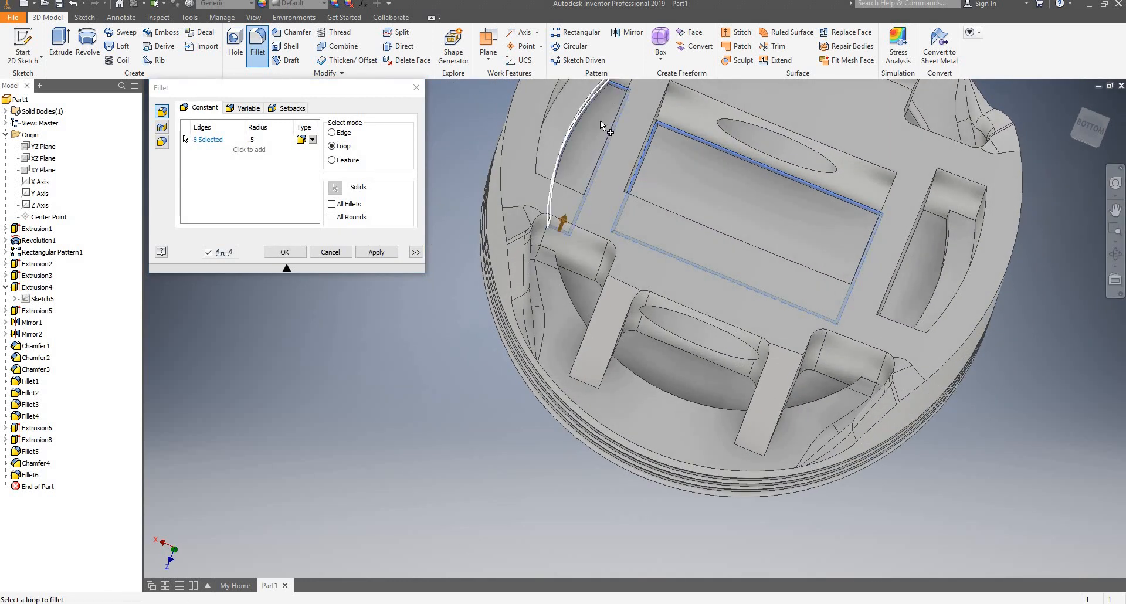
left_click(591, 280)
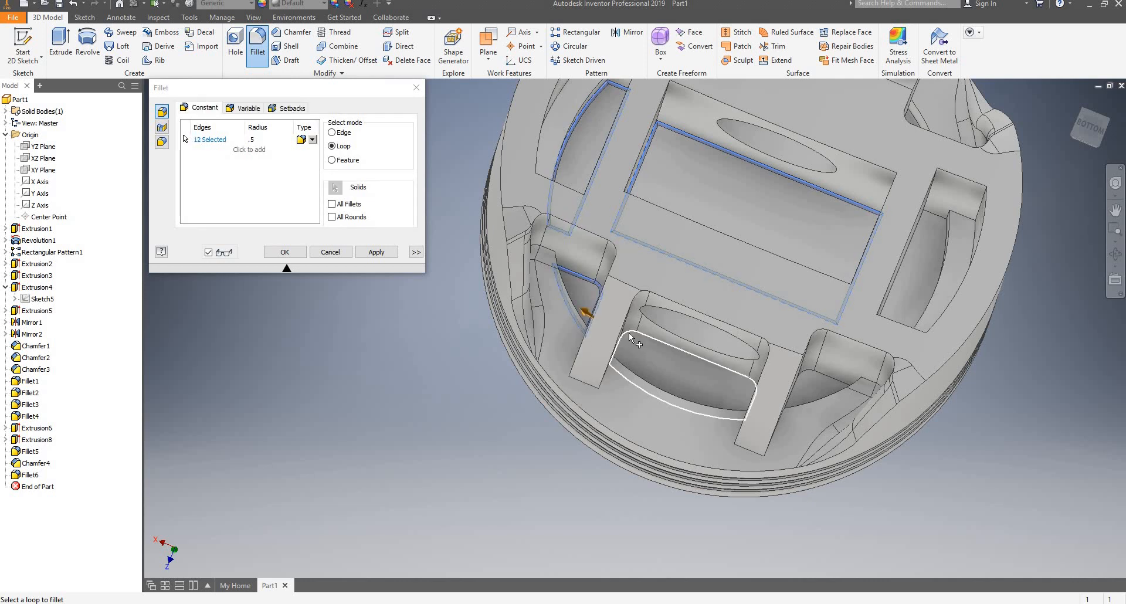
left_click(807, 373)
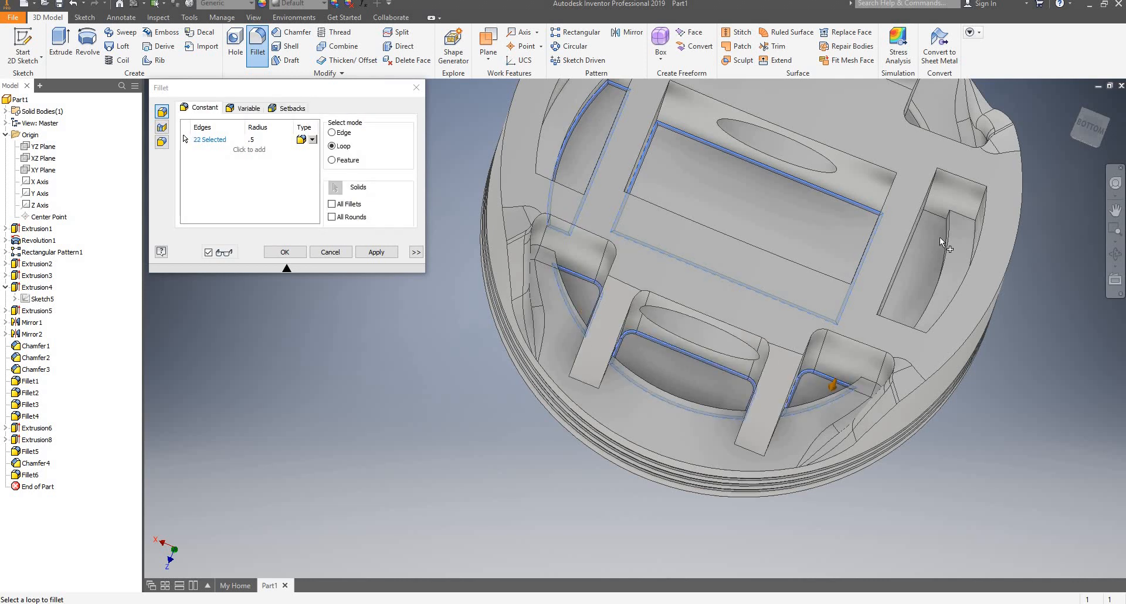
left_click(937, 217)
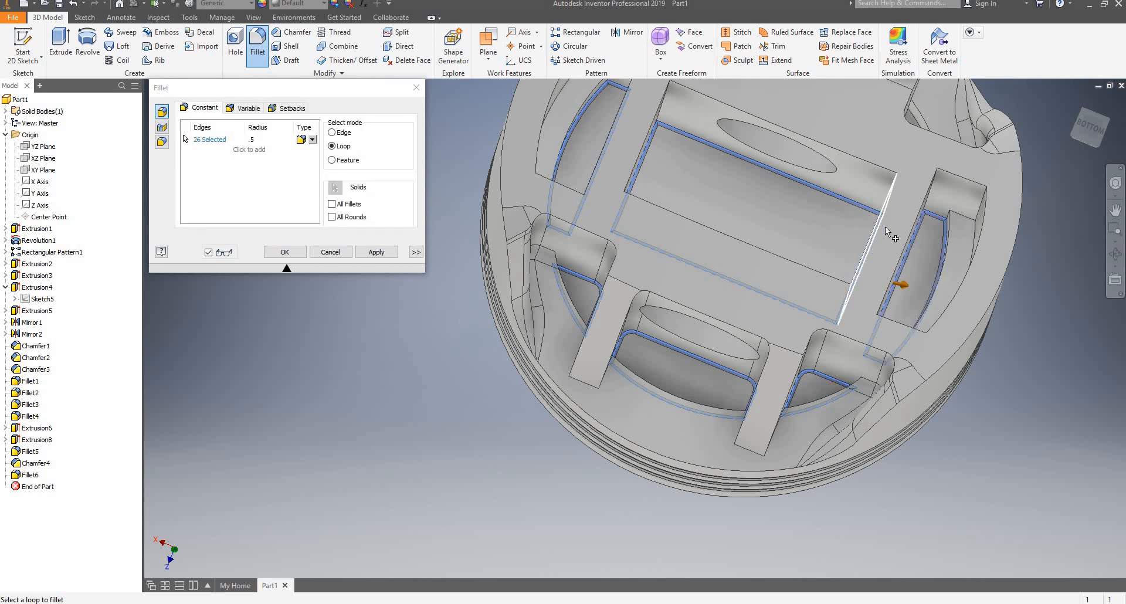
Add the floor loops of the three rib pockets on the opposite side and apply the 0.5 mm fillet.
scroll(885, 227, "down", 5)
scroll(905, 191, "up", 8)
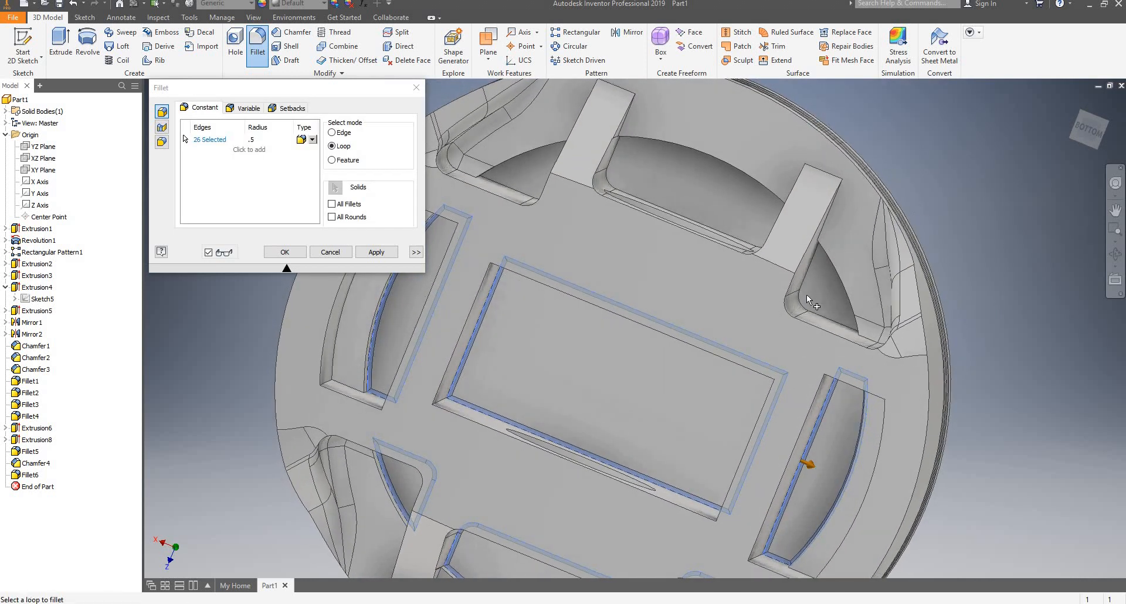
left_click(800, 300)
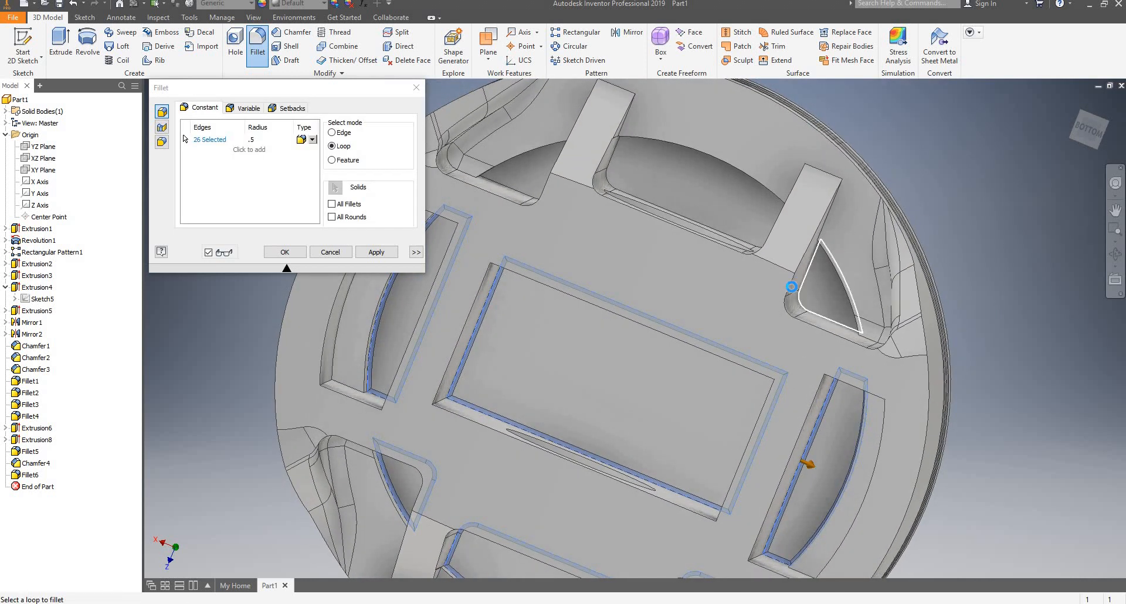
left_click(610, 185)
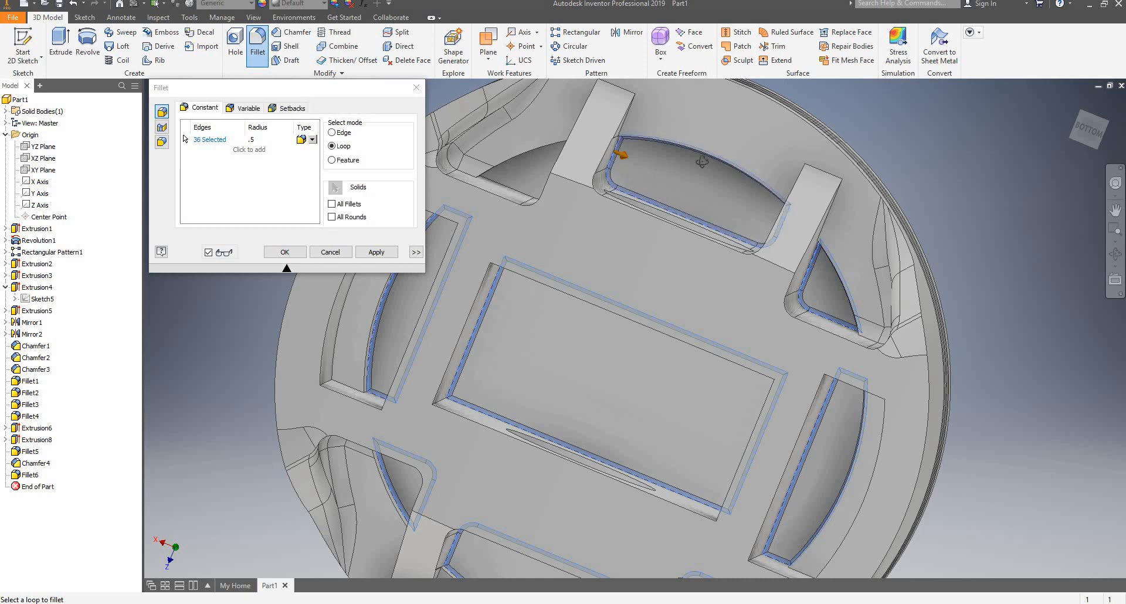
middle_click_drag(610, 185, 573, 187, "shift")
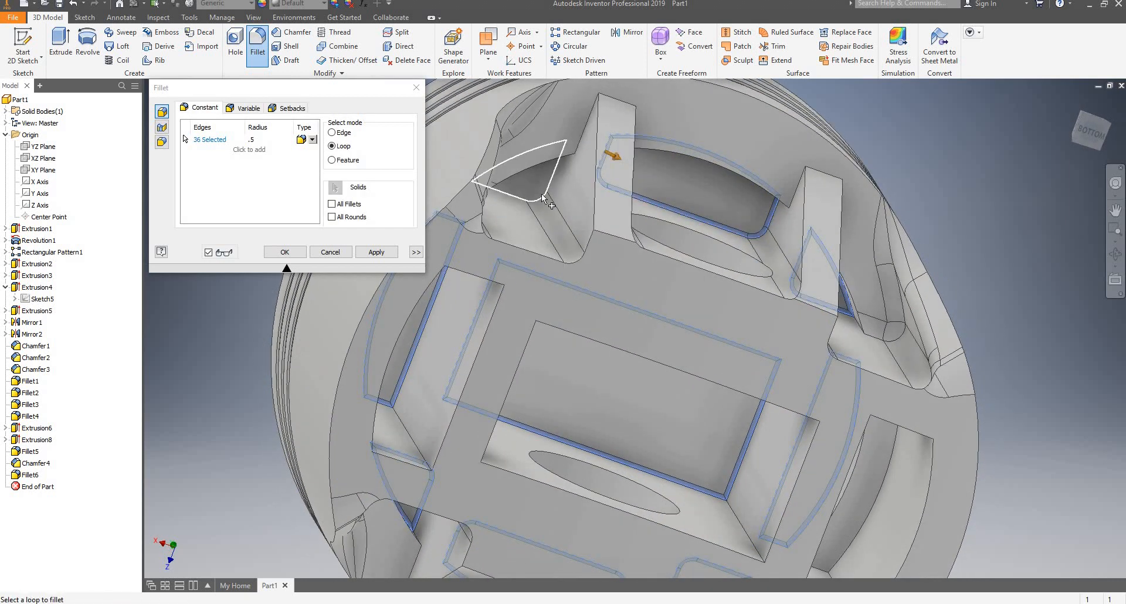
middle_click_drag(611, 237, 617, 210, "shift")
scroll(618, 210, "up", 3)
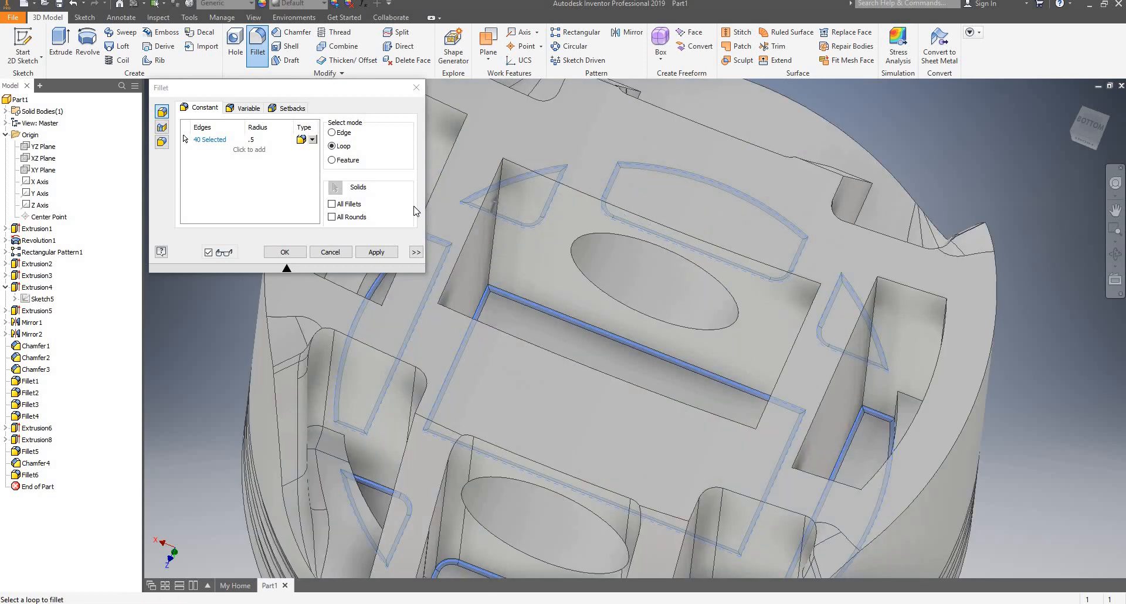
left_click(377, 251)
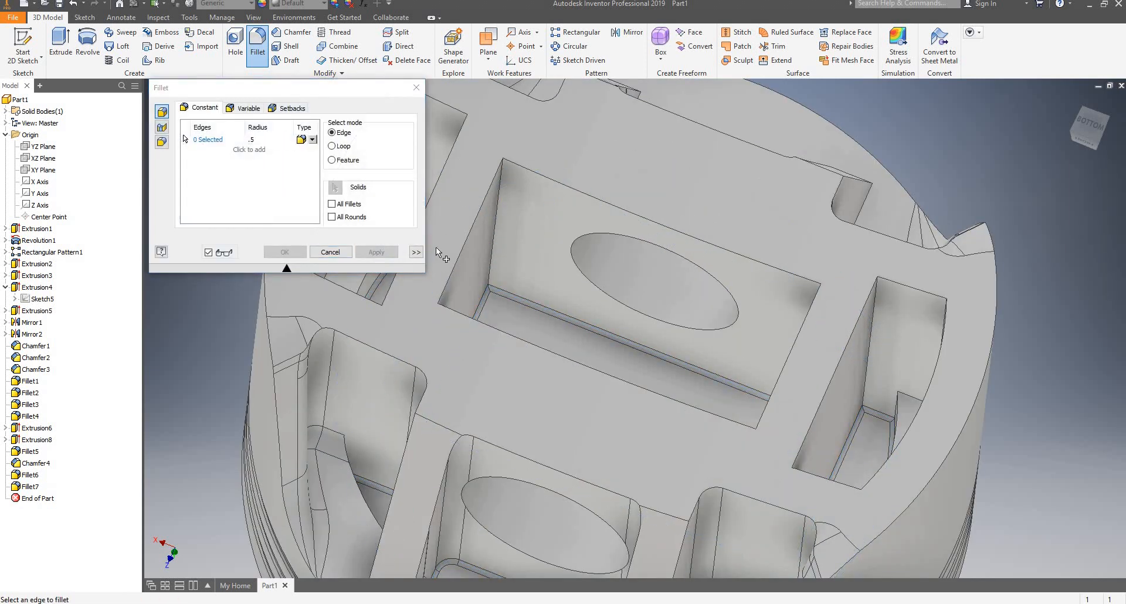
Set the fillet radius to 6.5 mm and select the short edges where the two front ribs meet the pocket floor.
left_click(267, 139)
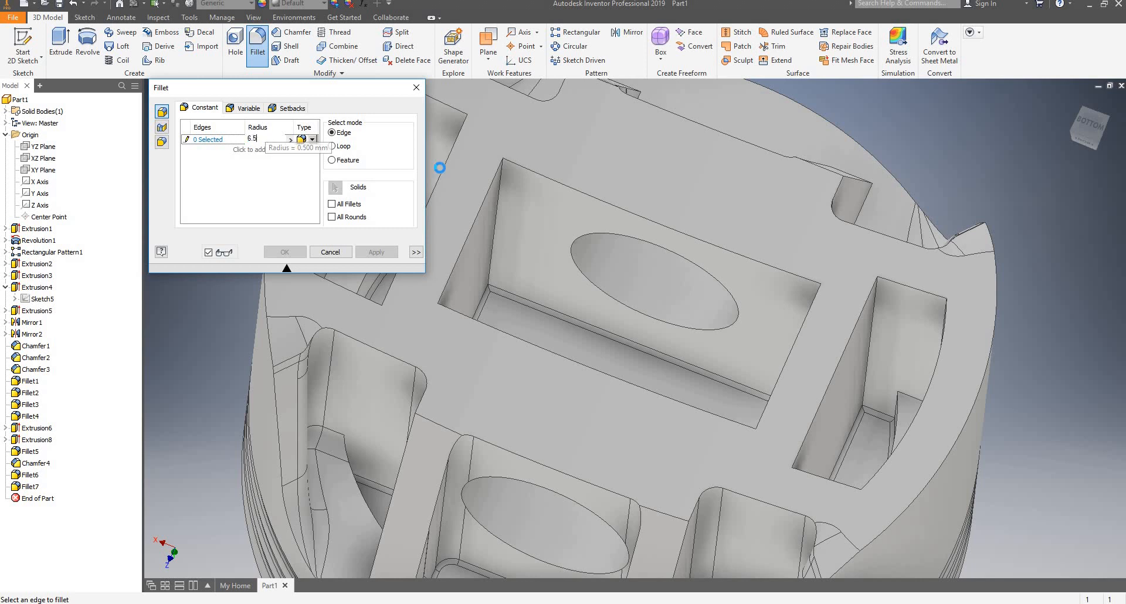
scroll(440, 168, "down", 2)
middle_click_drag(566, 230, 635, 206, "shift")
scroll(502, 319, "up", 3)
middle_click_drag(551, 292, 452, 416, "shift")
left_click(470, 387)
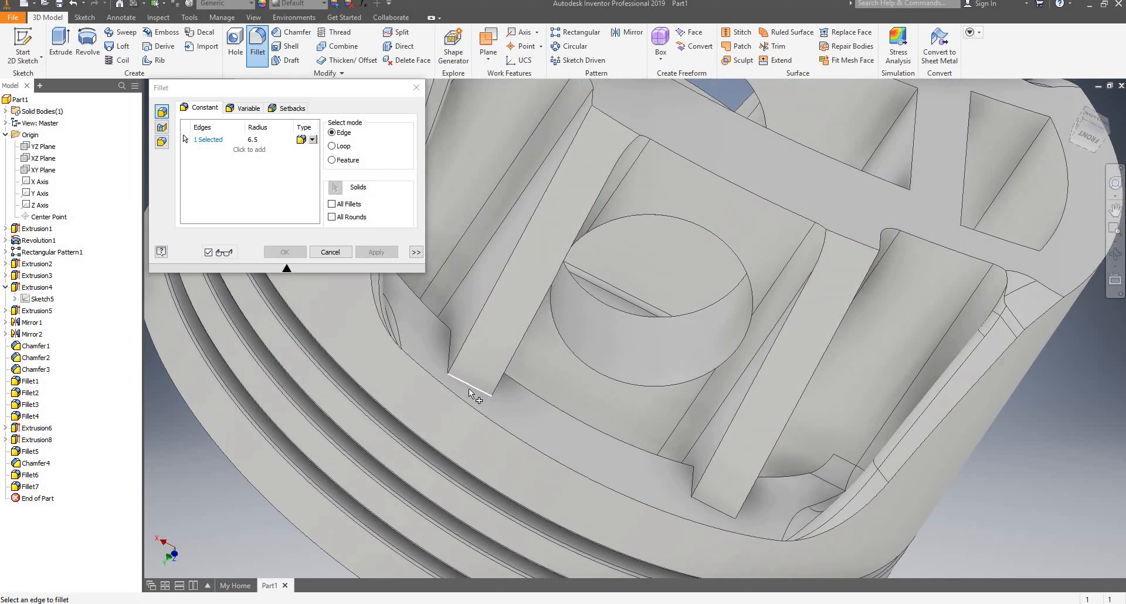
left_click(710, 508)
scroll(604, 387, "down", 5)
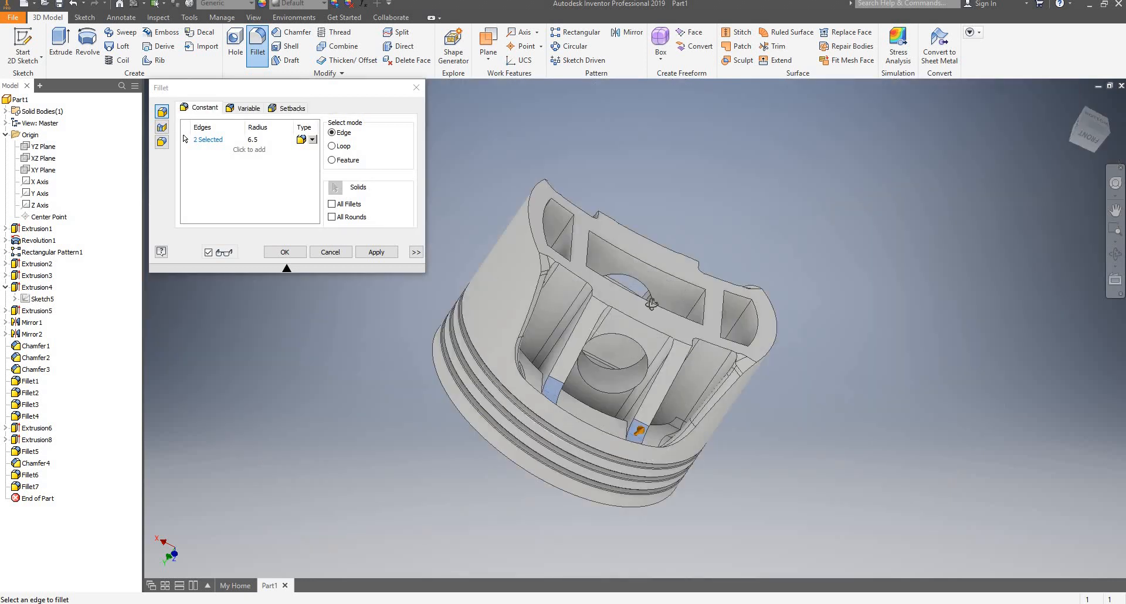
Add the matching end edges of the two ribs on the back and apply the 6.5 mm fillet.
middle_click_drag(604, 387, 590, 287, "shift")
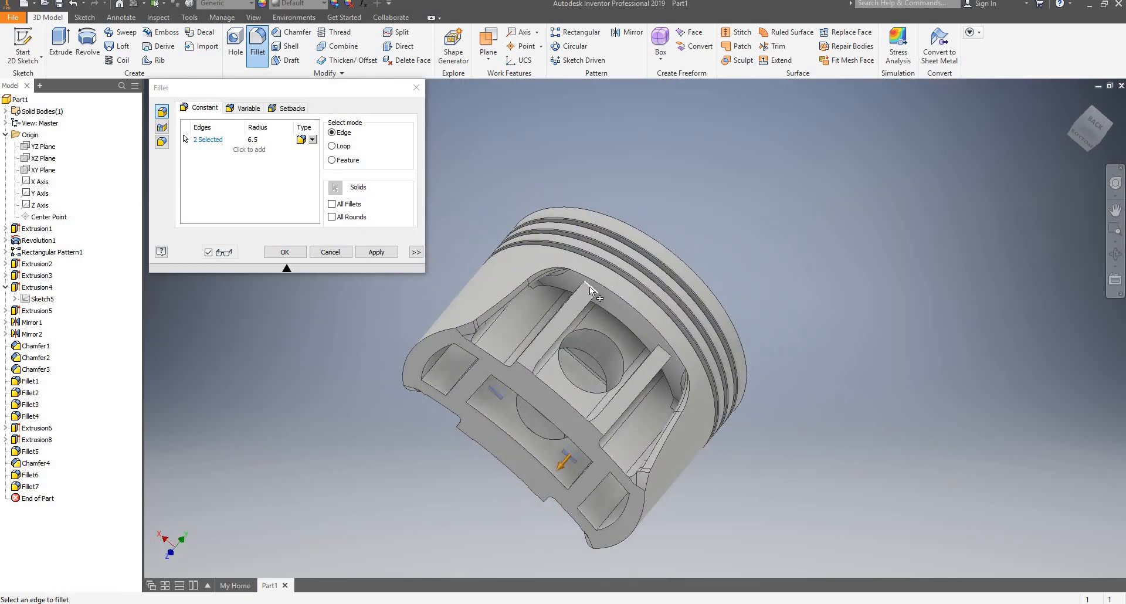
left_click(589, 286)
left_click(665, 352)
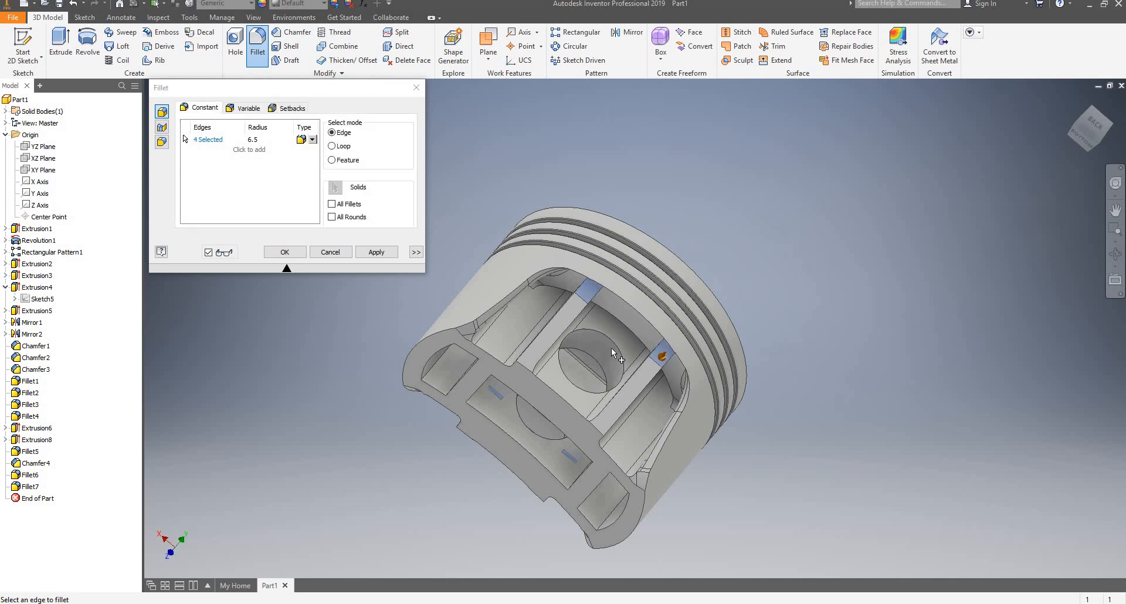
left_click(386, 252)
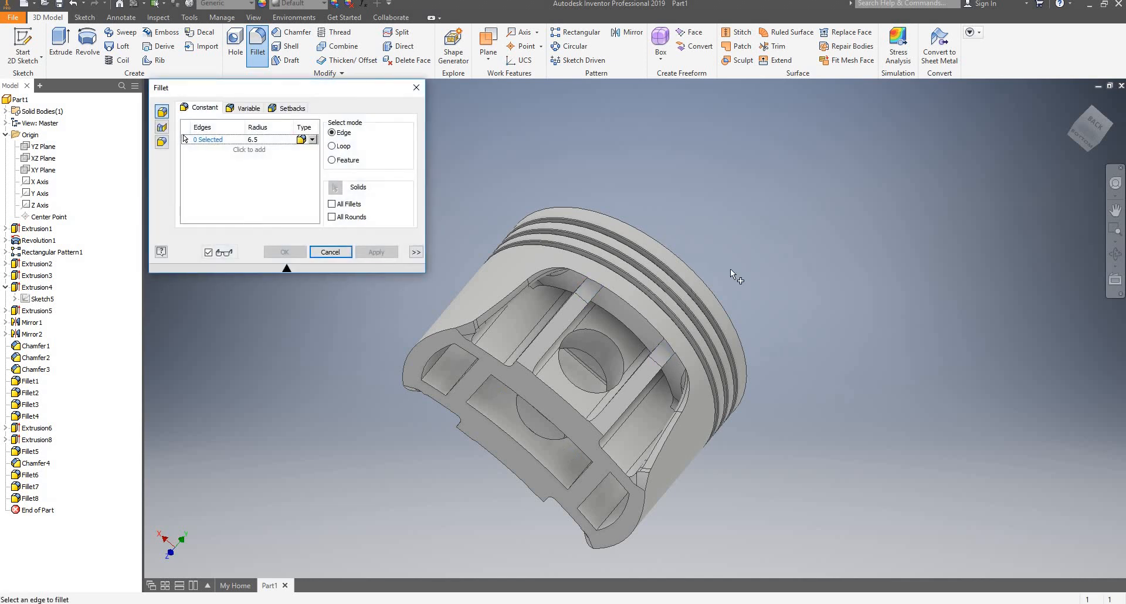
Fillet the outer circular edge of the piston crown with a 0.25 mm radius and finish filleting.
middle_click_drag(731, 268, 731, 274, "shift")
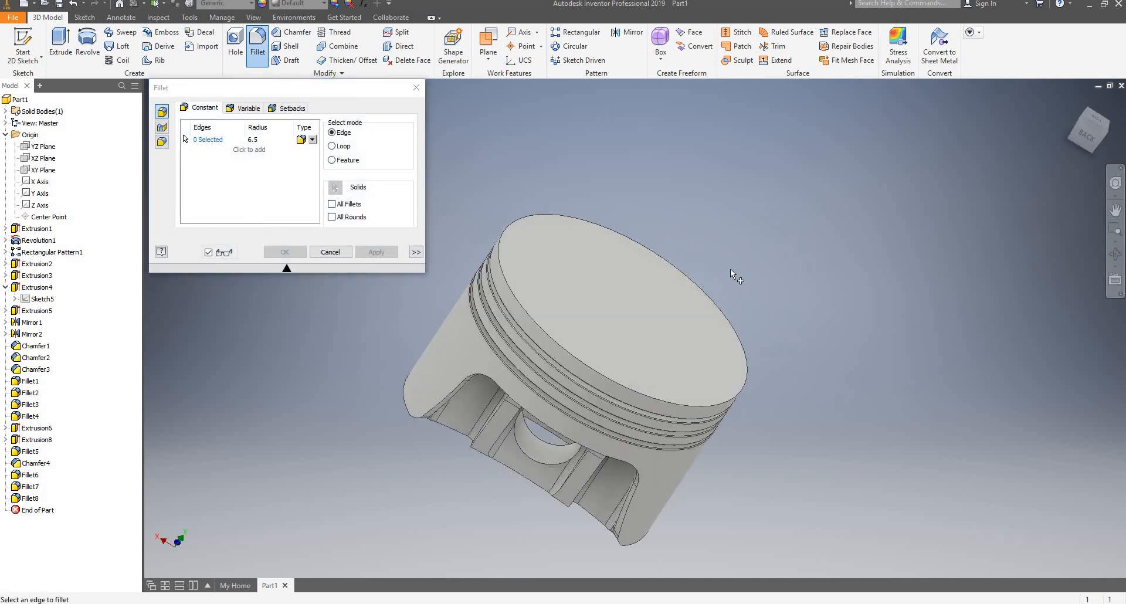
left_click(271, 138)
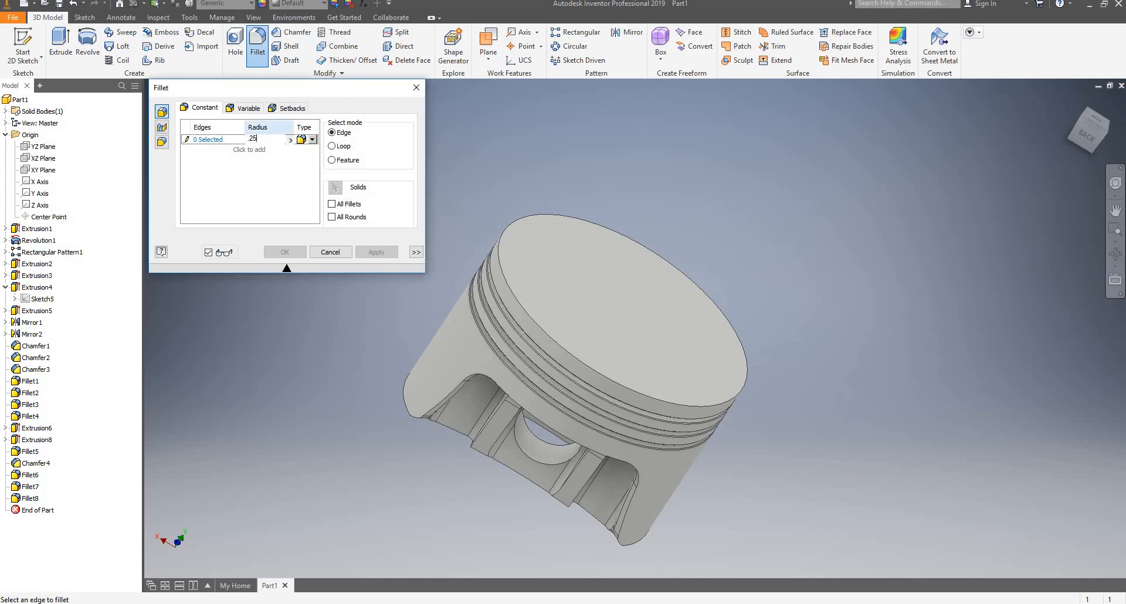
scroll(512, 281, "up", 5)
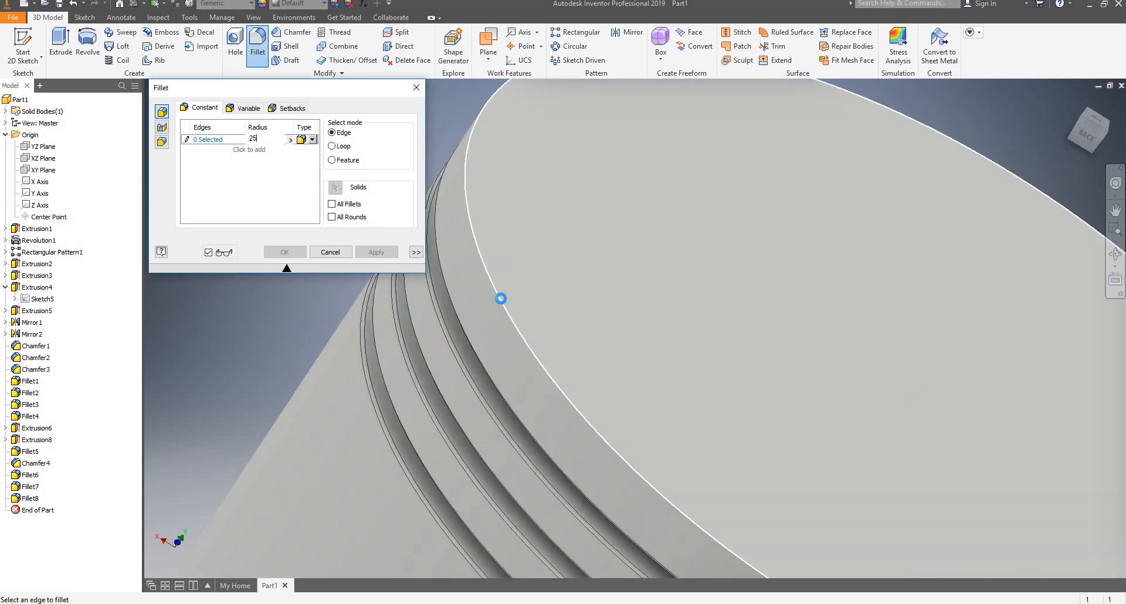
left_click(497, 297)
scroll(523, 276, "down", 5)
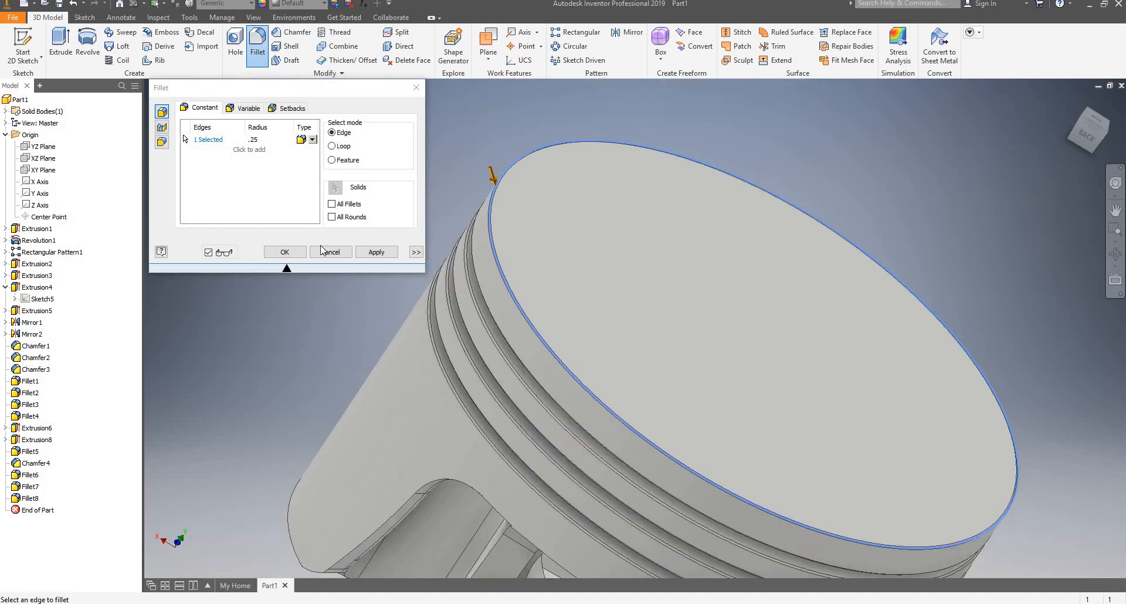
left_click(371, 253)
middle_click_drag(636, 265, 616, 266, "shift")
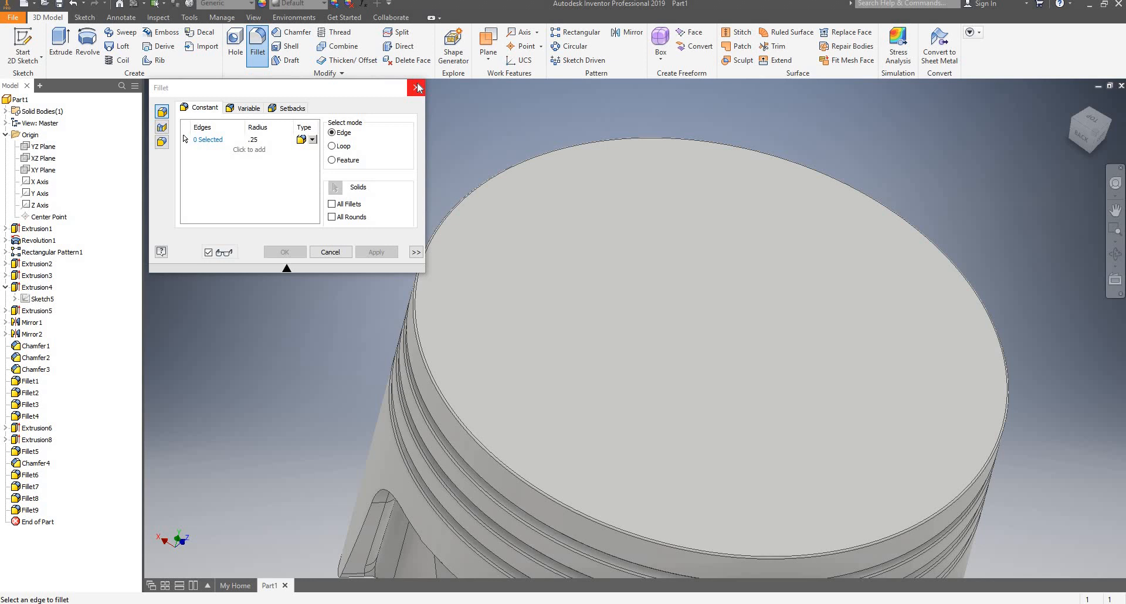
left_click(417, 88)
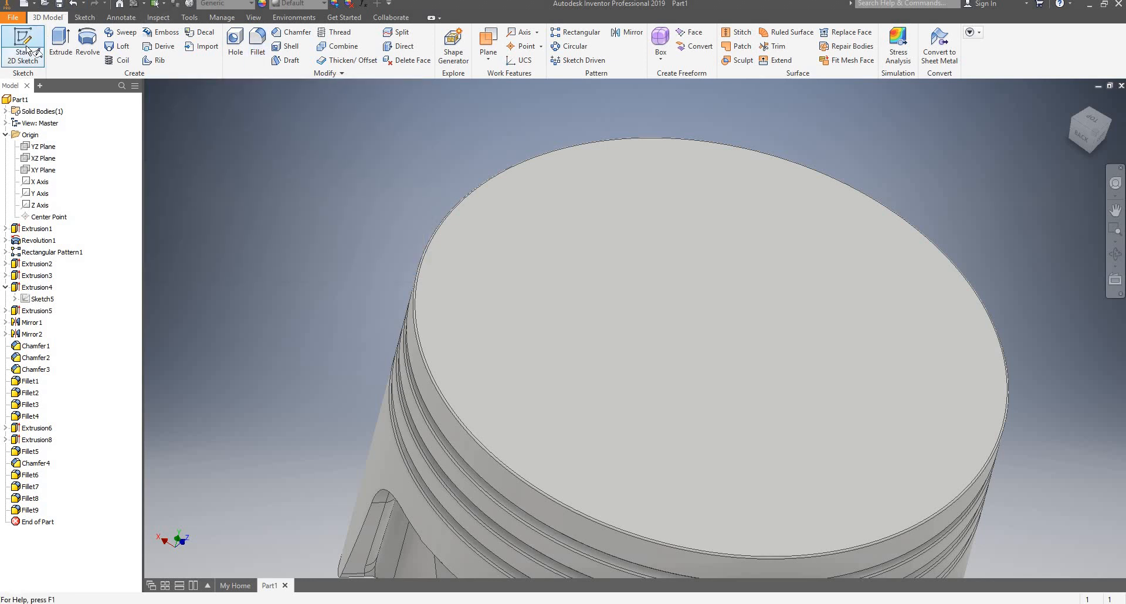
Start a sketch on the flat crown face and project its circular edge.
left_click(622, 274)
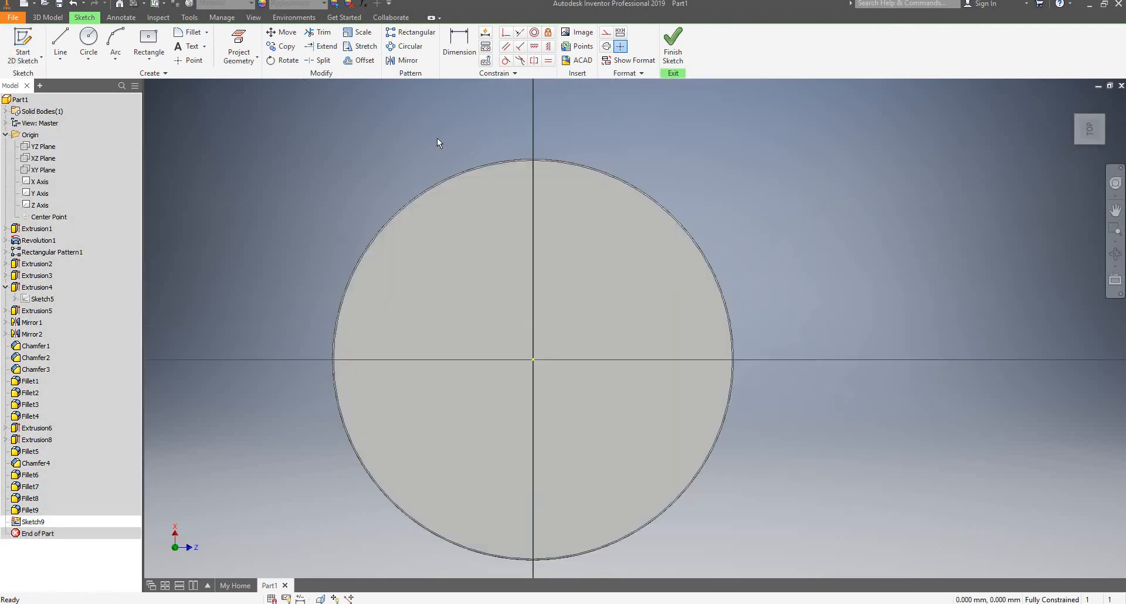
left_click(255, 42)
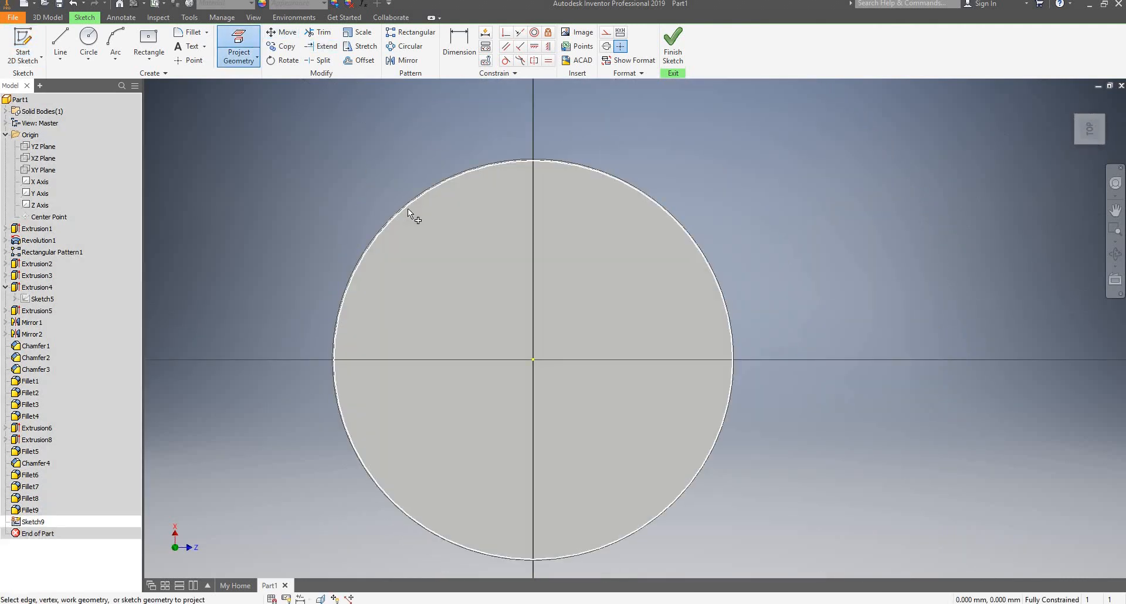
mouse_move(652, 284)
middle_mouse_down("shift")
mouse_move(672, 232)
mouse_move(694, 241)
mouse_move(365, 183)
middle_mouse_up("shift")
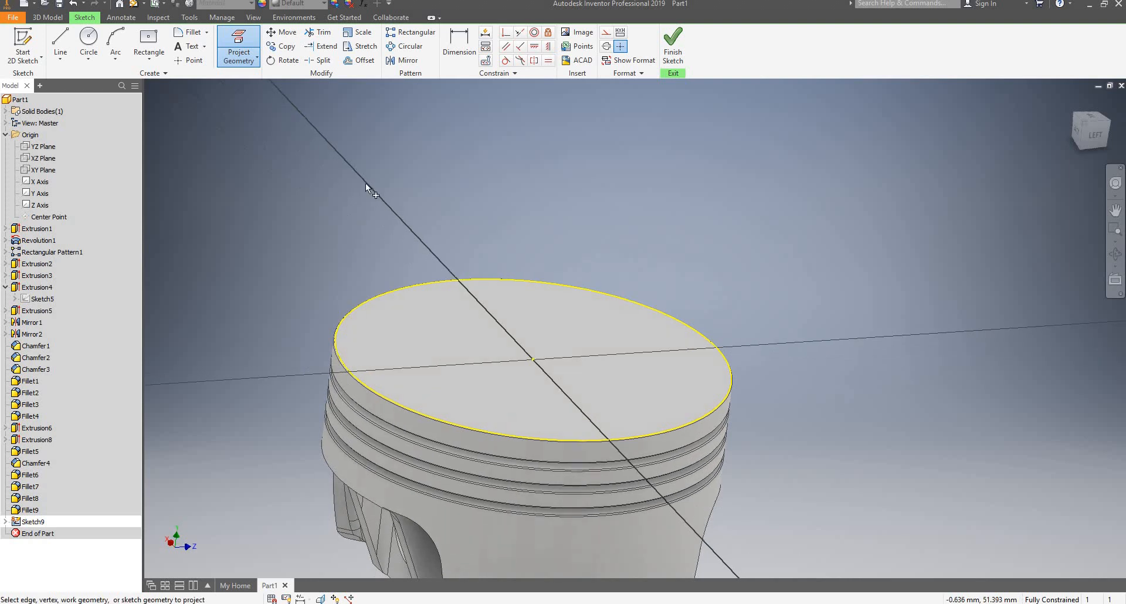
Offset the projected crown circle 5 mm inward and finish the sketch.
left_click(364, 62)
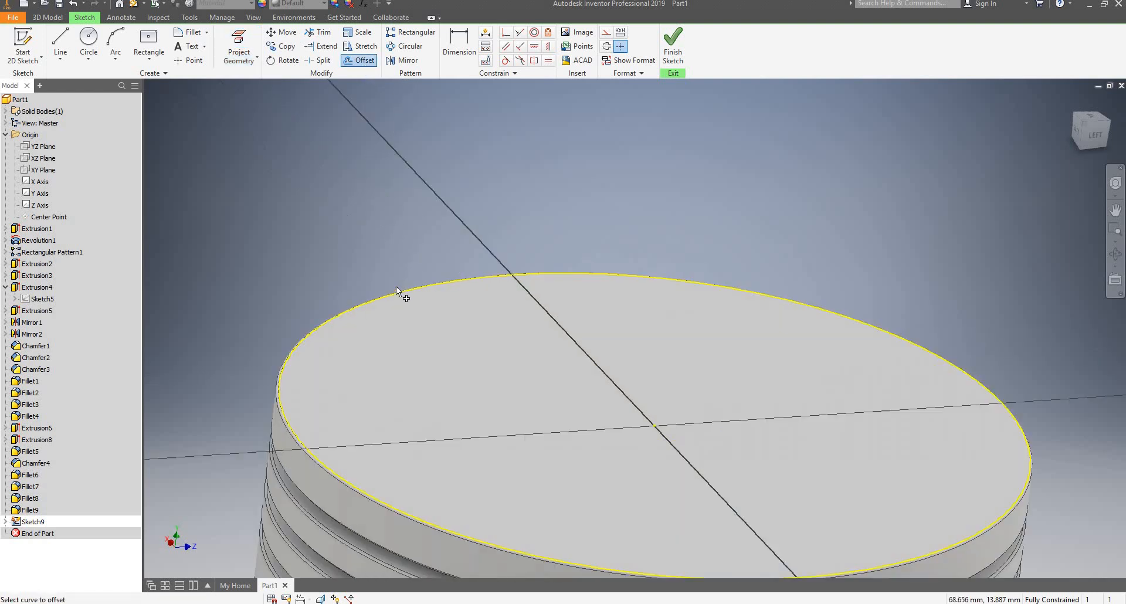
scroll(396, 287, "up", 3)
left_click(393, 294)
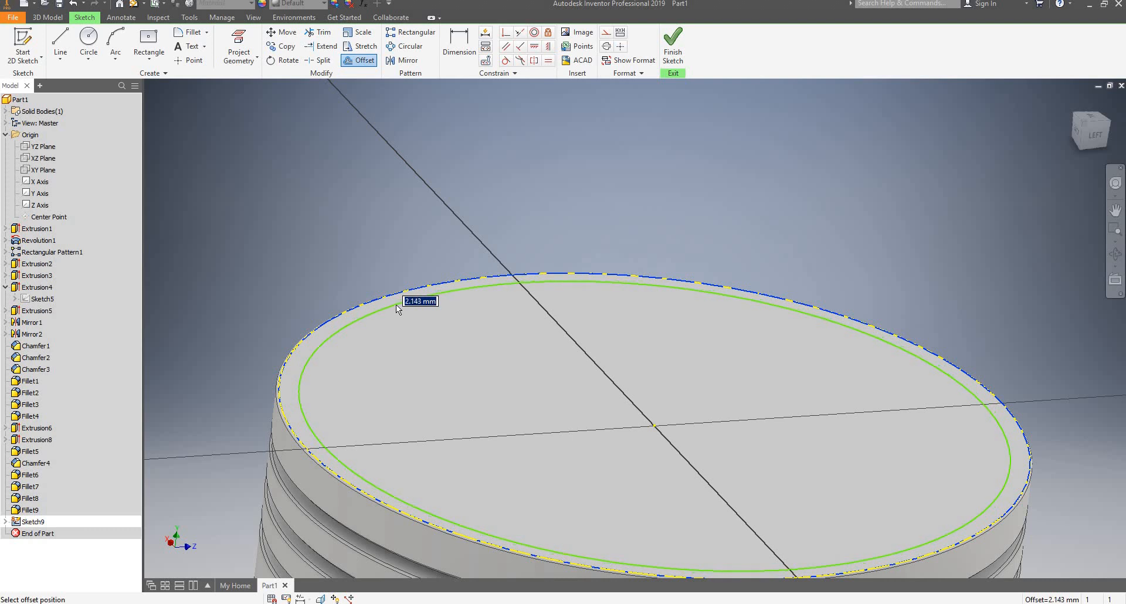
type("5")
key("Return")
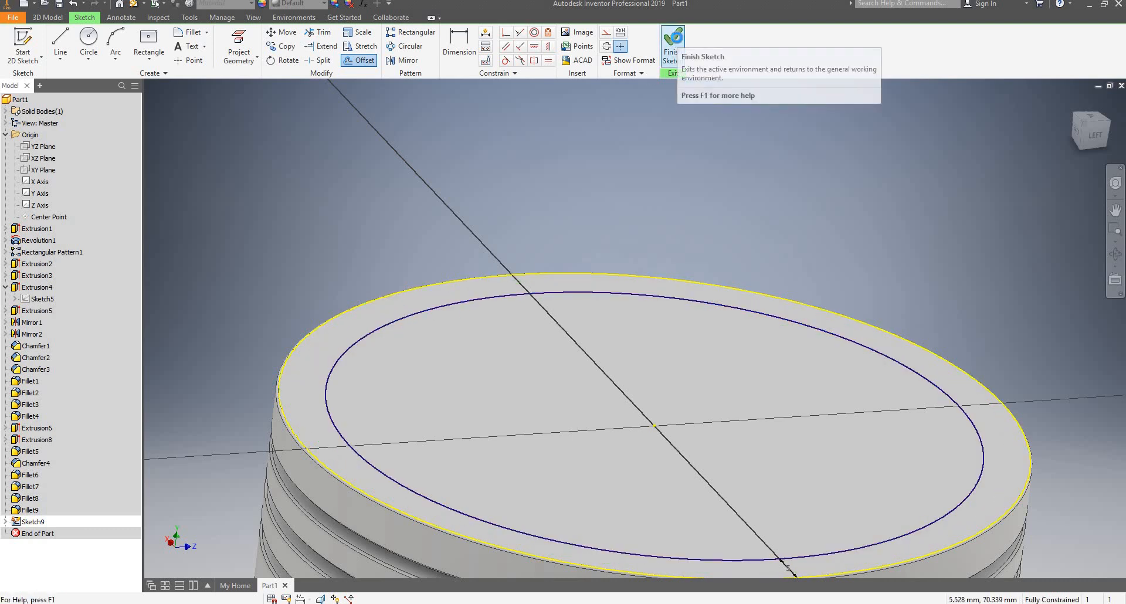
left_click(678, 41)
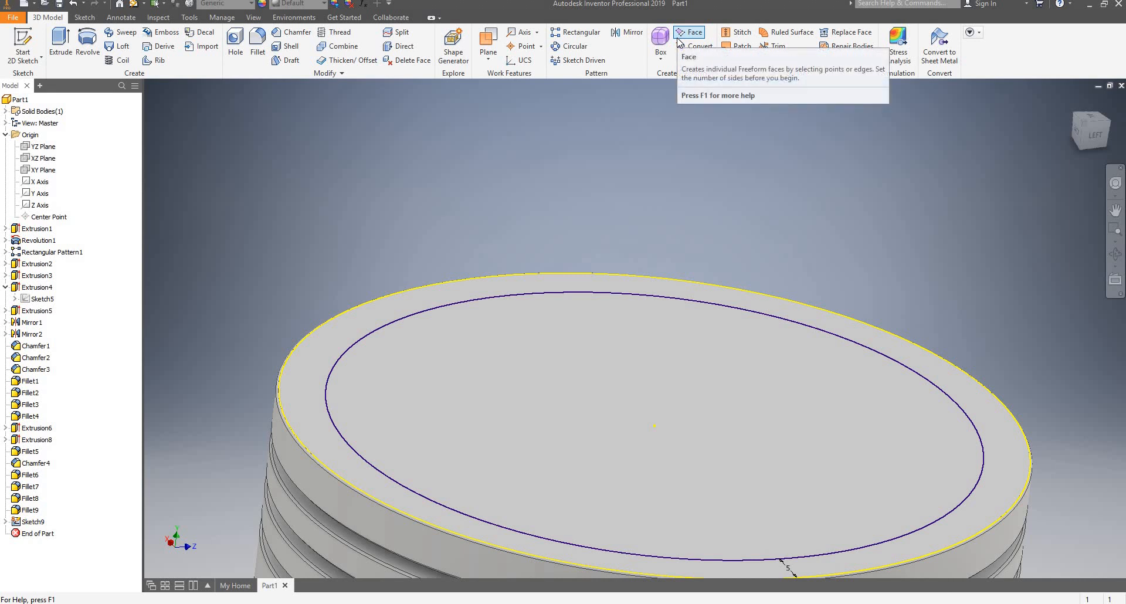
Extrude the inner circle as a cut 1 mm deep into the piston crown.
key("e")
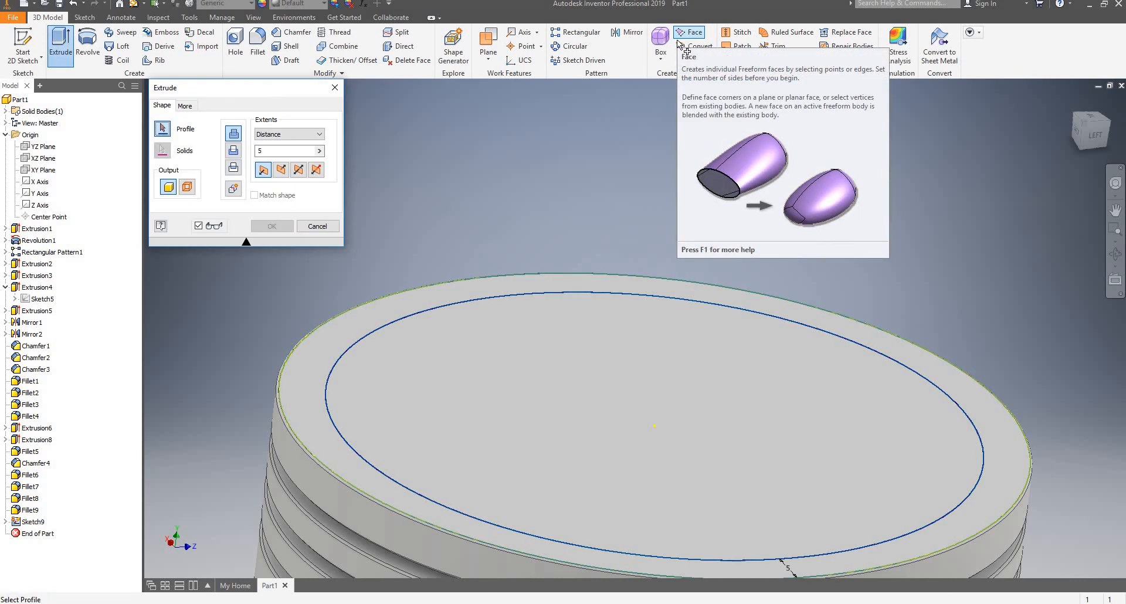
left_click(515, 378)
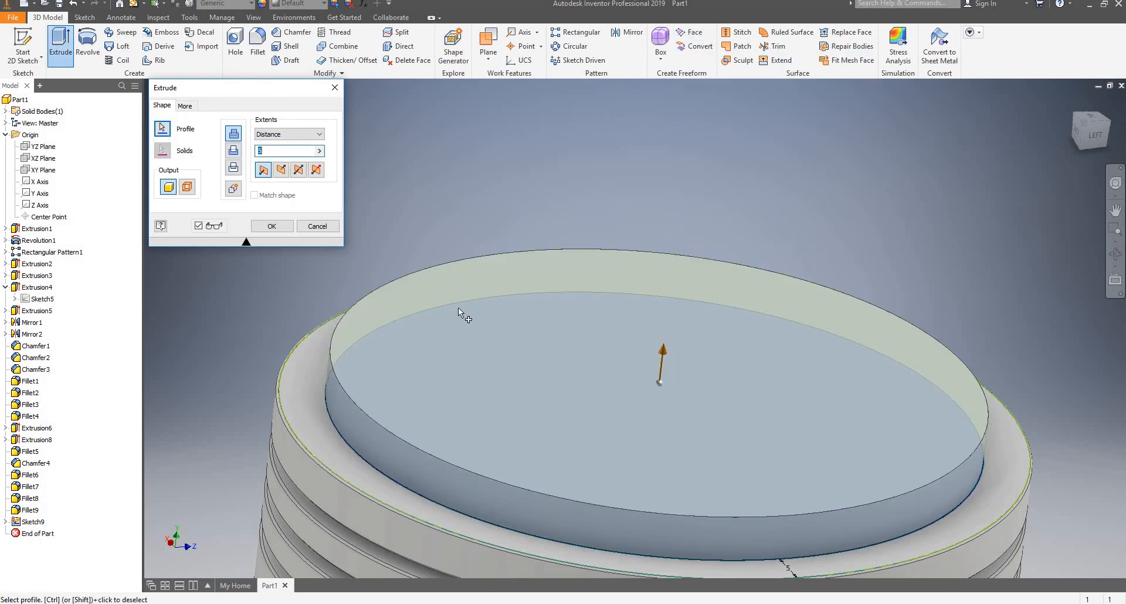
left_click(282, 170)
left_click(258, 151)
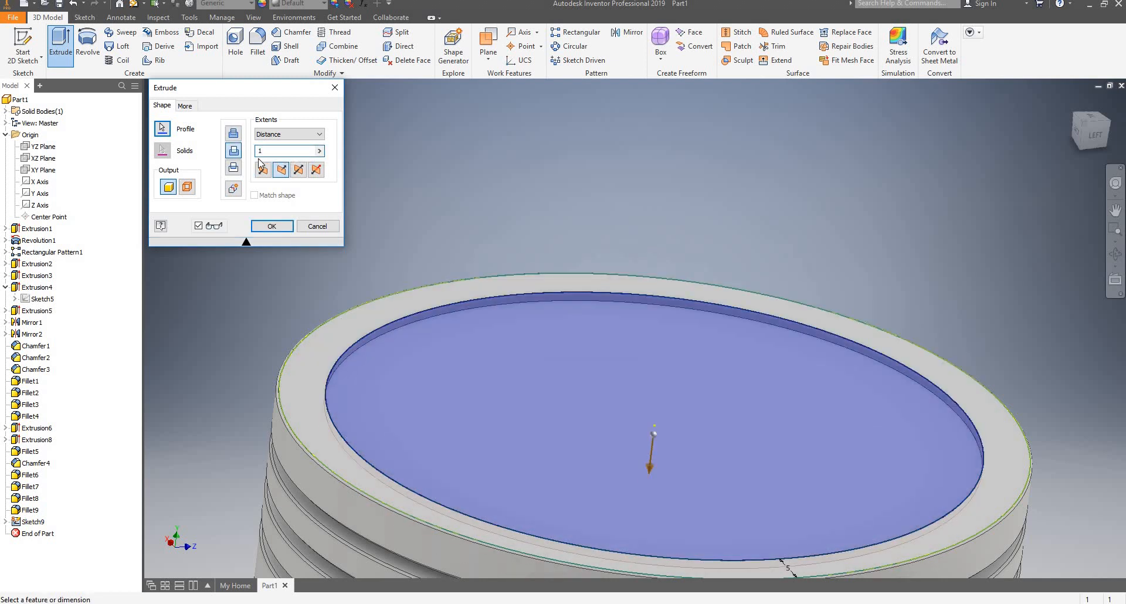
left_click(271, 227)
Examine the shallow crown recess, the ring grooves and the ribbed pin-side pocket of the piston from several angles.
scroll(555, 404, "down", 5)
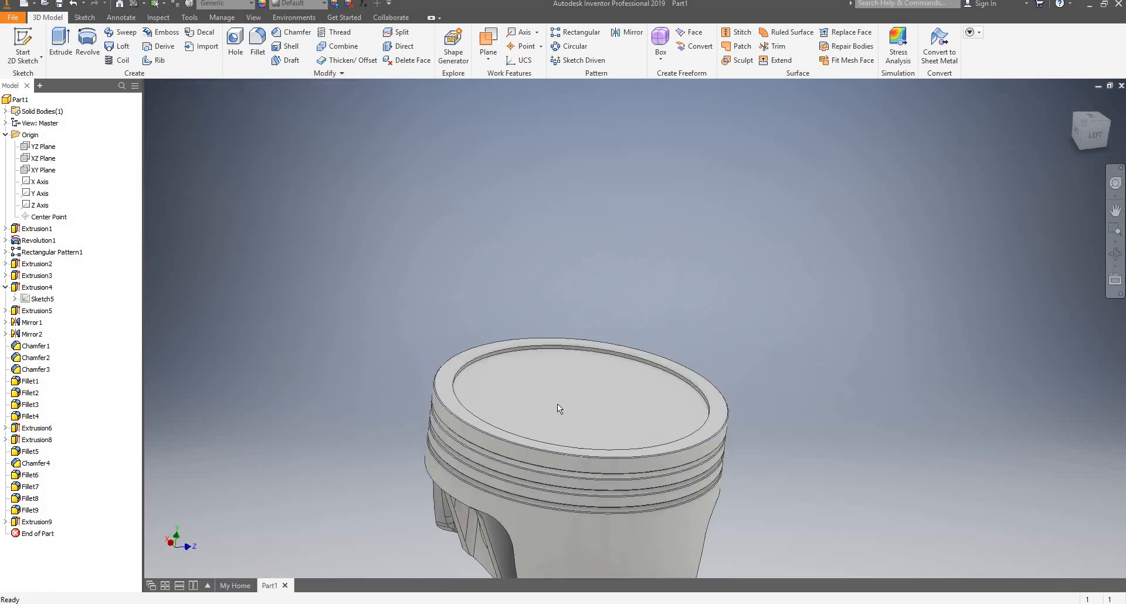
middle_click_drag(557, 403, 593, 418, "shift")
scroll(611, 432, "down", 3)
scroll(611, 431, "up", 5)
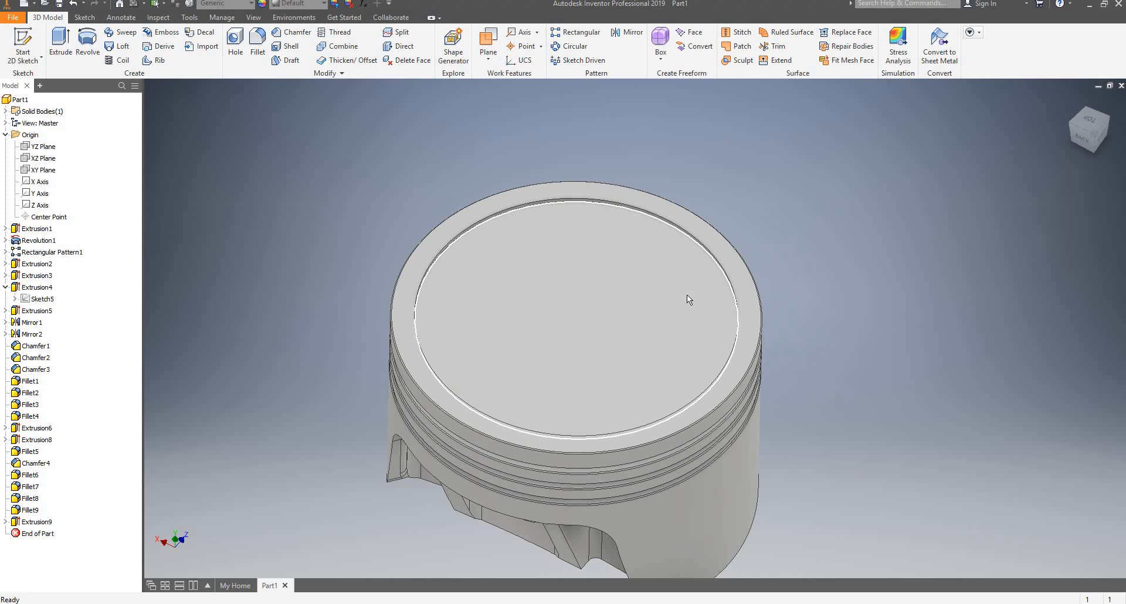
middle_click_drag(684, 350, 671, 418, "shift")
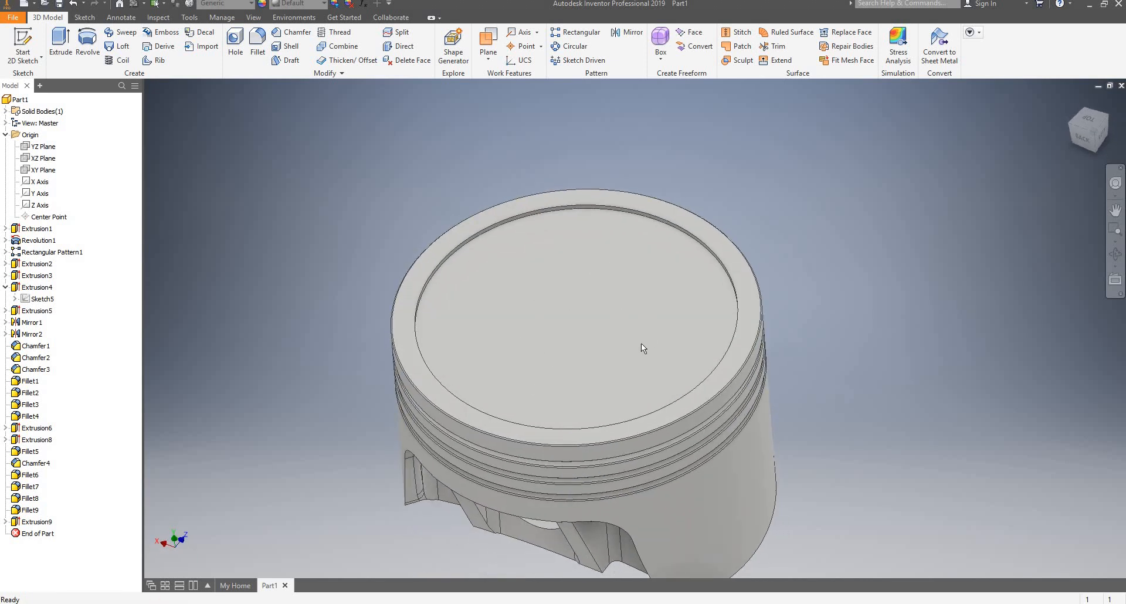
middle_click_drag(656, 369, 691, 386, "shift")
scroll(630, 370, "up", 3)
scroll(636, 390, "down", 2)
scroll(649, 368, "up", 3)
scroll(682, 340, "up", 3)
scroll(673, 339, "down", 6)
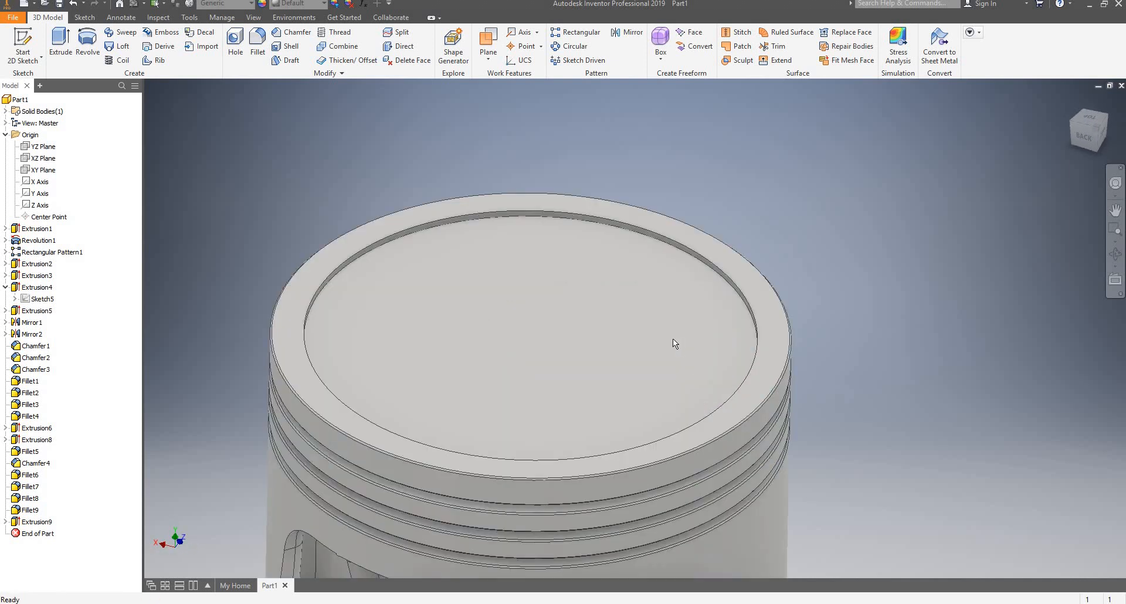
scroll(577, 375, "up", 5)
mouse_move(577, 376)
middle_mouse_down("shift")
mouse_move(563, 362)
mouse_move(581, 370)
mouse_move(562, 379)
middle_mouse_up("shift")
scroll(561, 377, "down", 3)
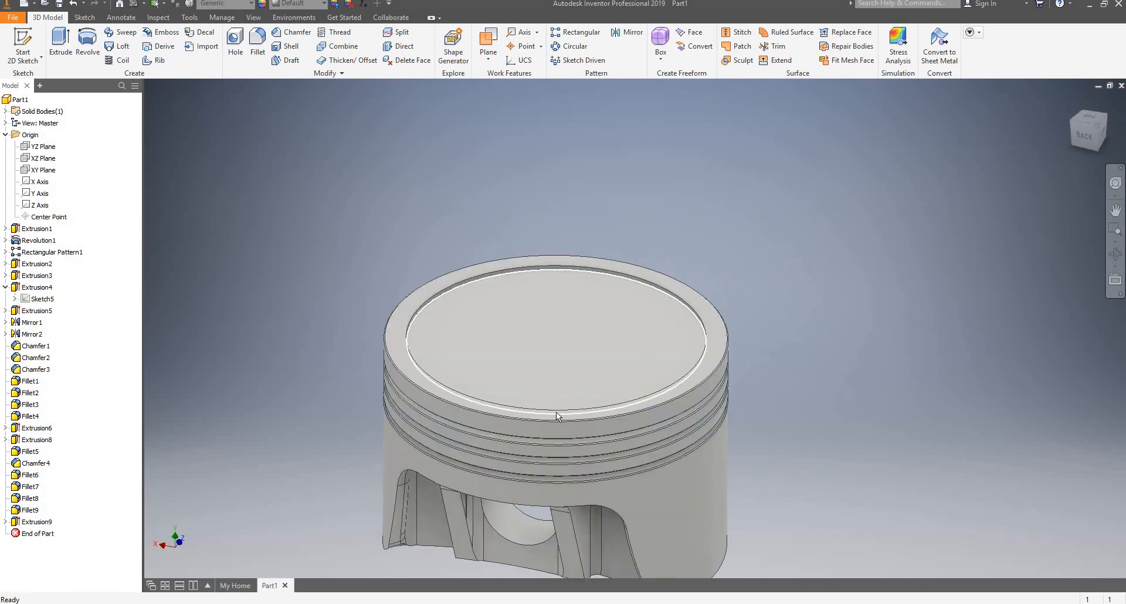
middle_click_drag(560, 379, 573, 372, "shift")
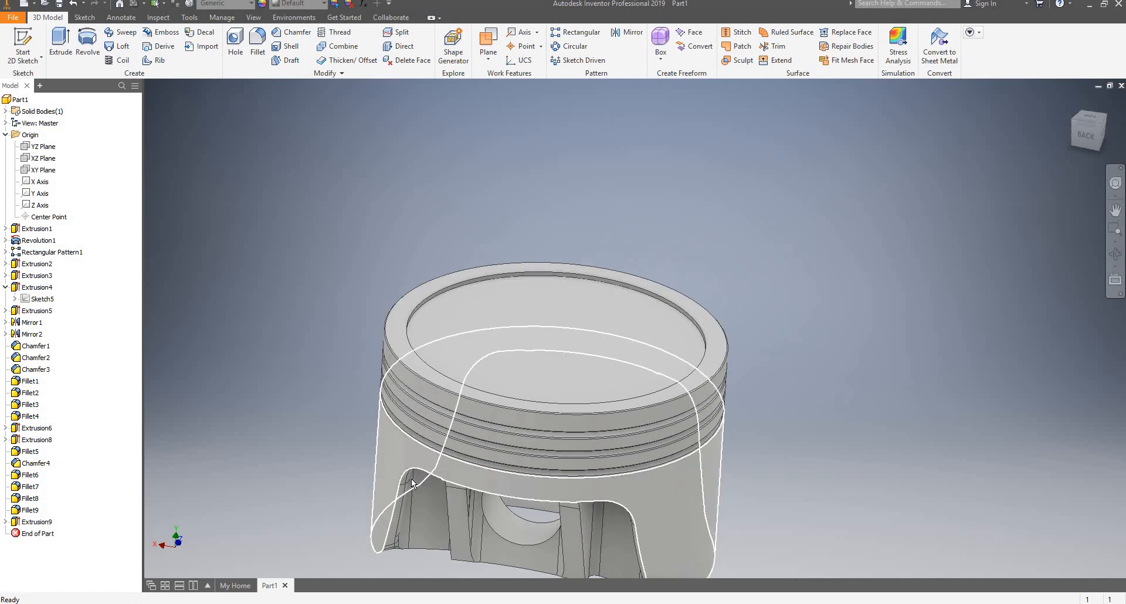
middle_click_drag(677, 330, 640, 348, "shift")
scroll(641, 349, "up", 3)
scroll(648, 367, "down", 5)
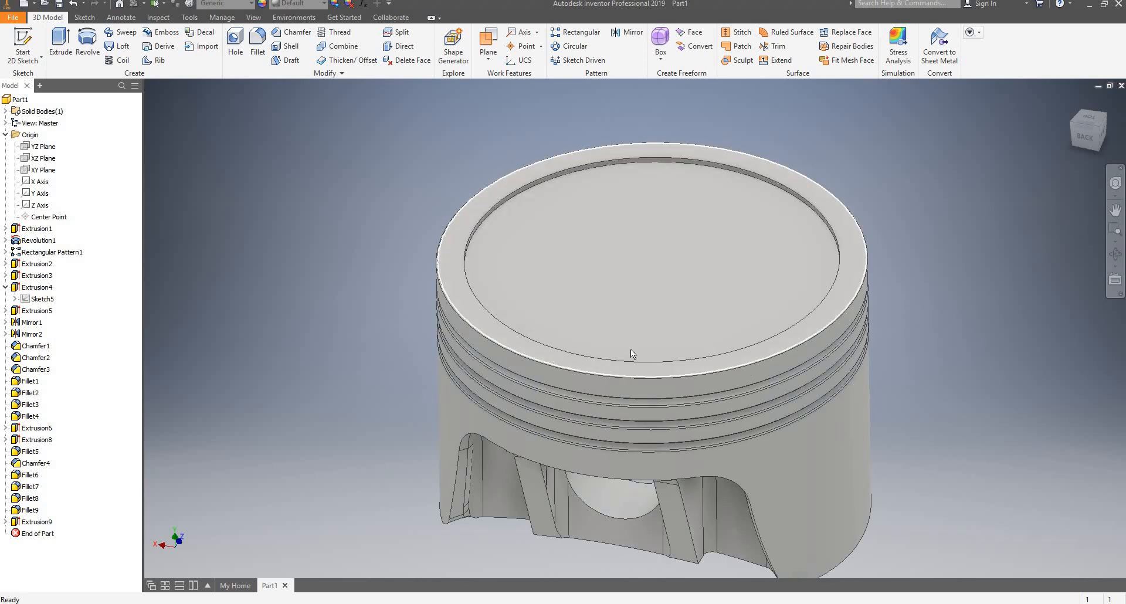
scroll(631, 350, "down", 2)
scroll(722, 351, "up", 4)
middle_click_drag(655, 370, 746, 347, "shift")
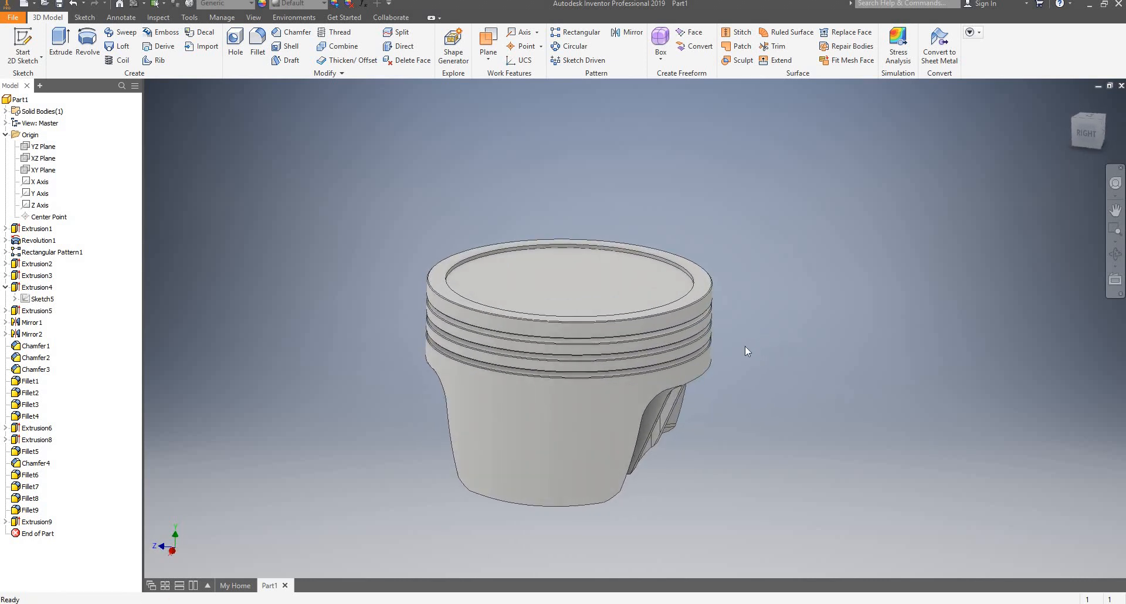